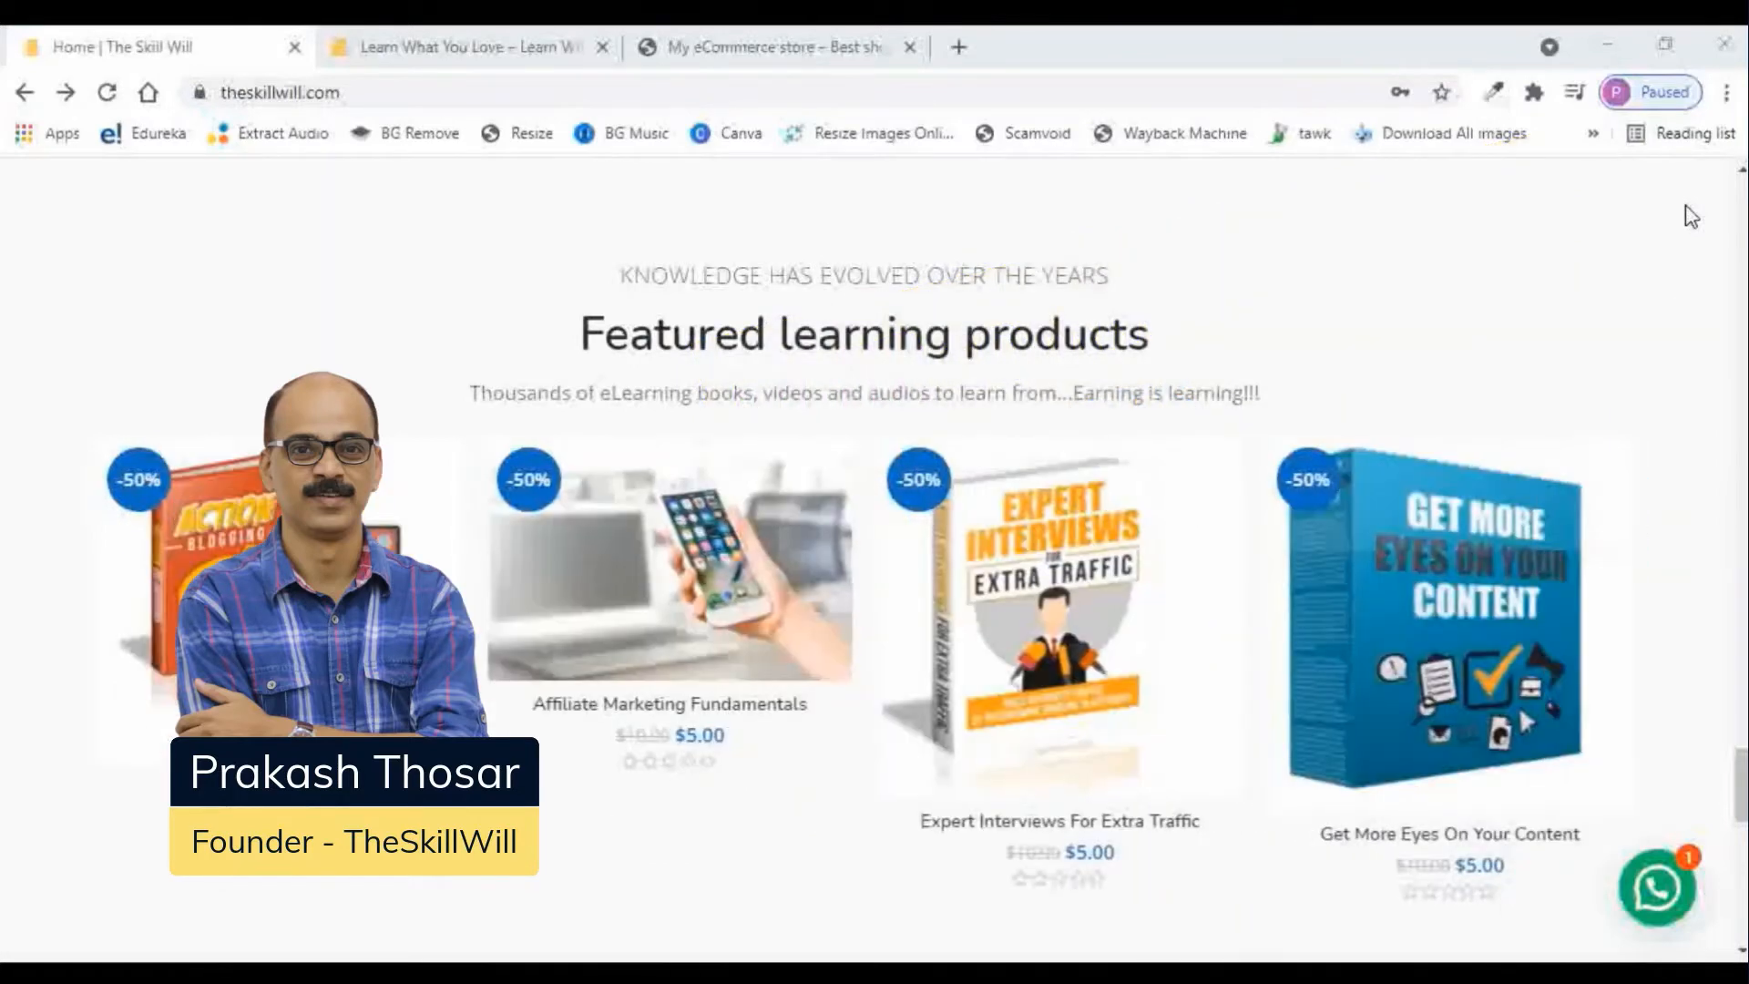
Open the "Get More Eyes On Your Content" product page from the featured learning products
click(1529, 597)
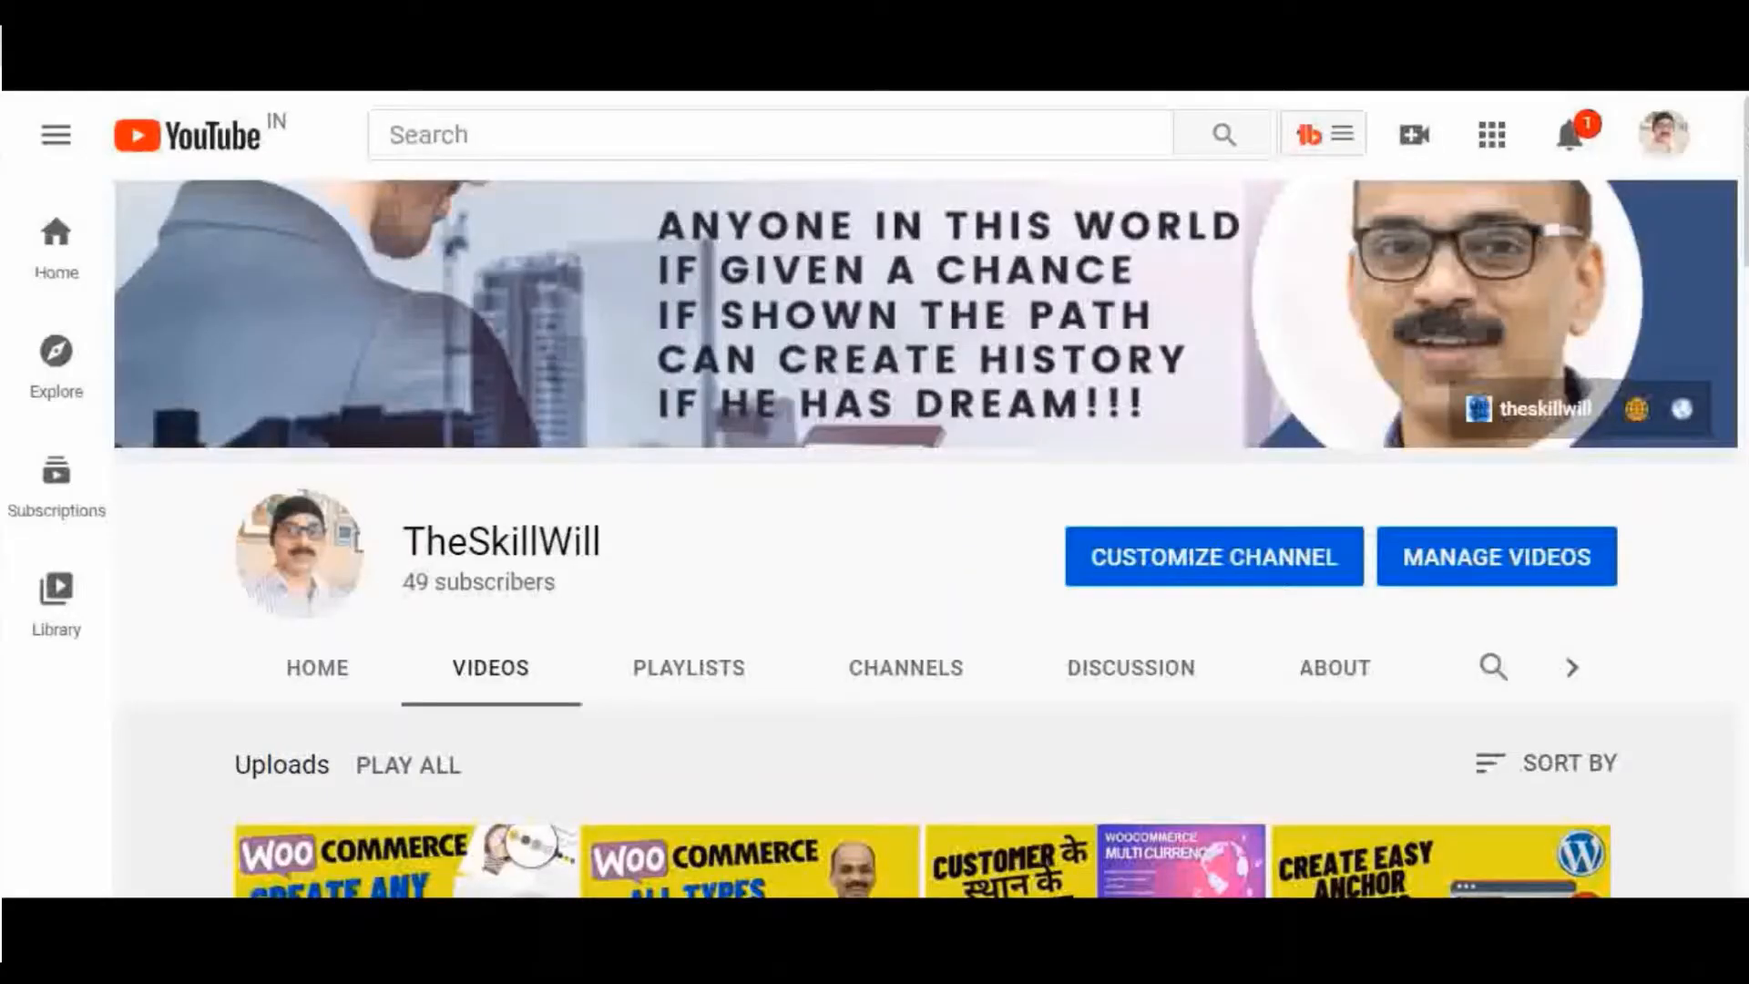
Browse the uploaded videos on the TheSkillWill YouTube channel
scroll(924, 538, down, 2)
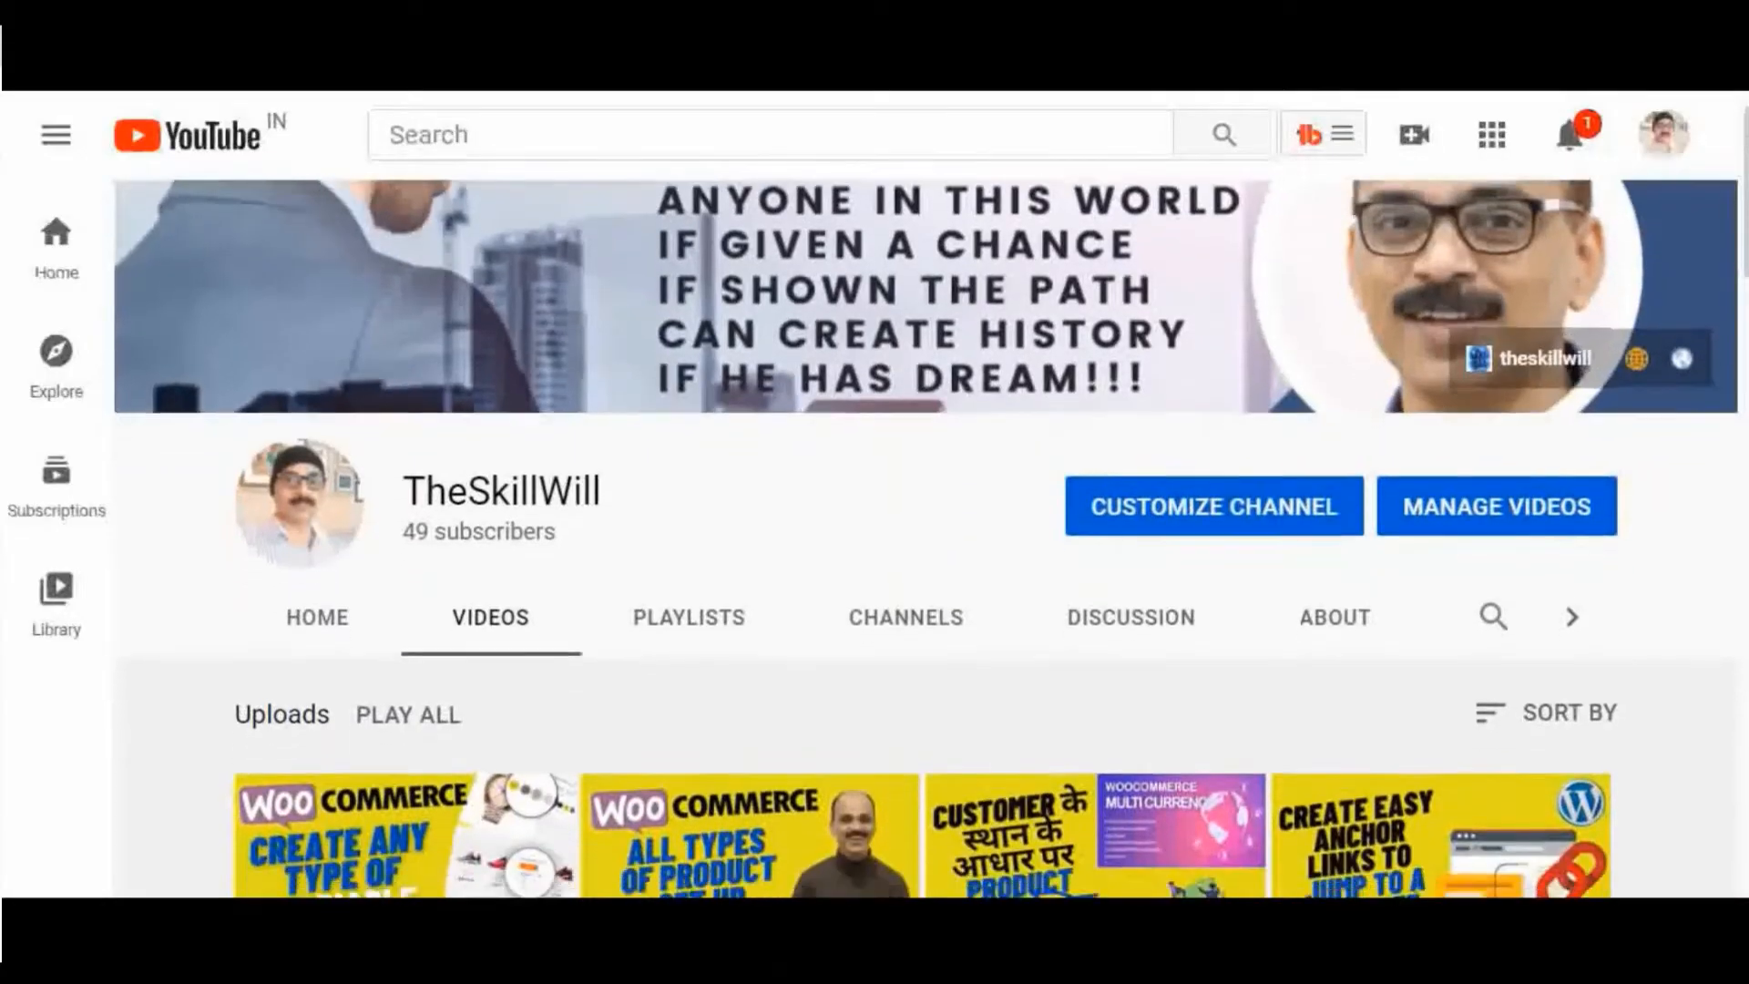
scroll(925, 537, down, 3)
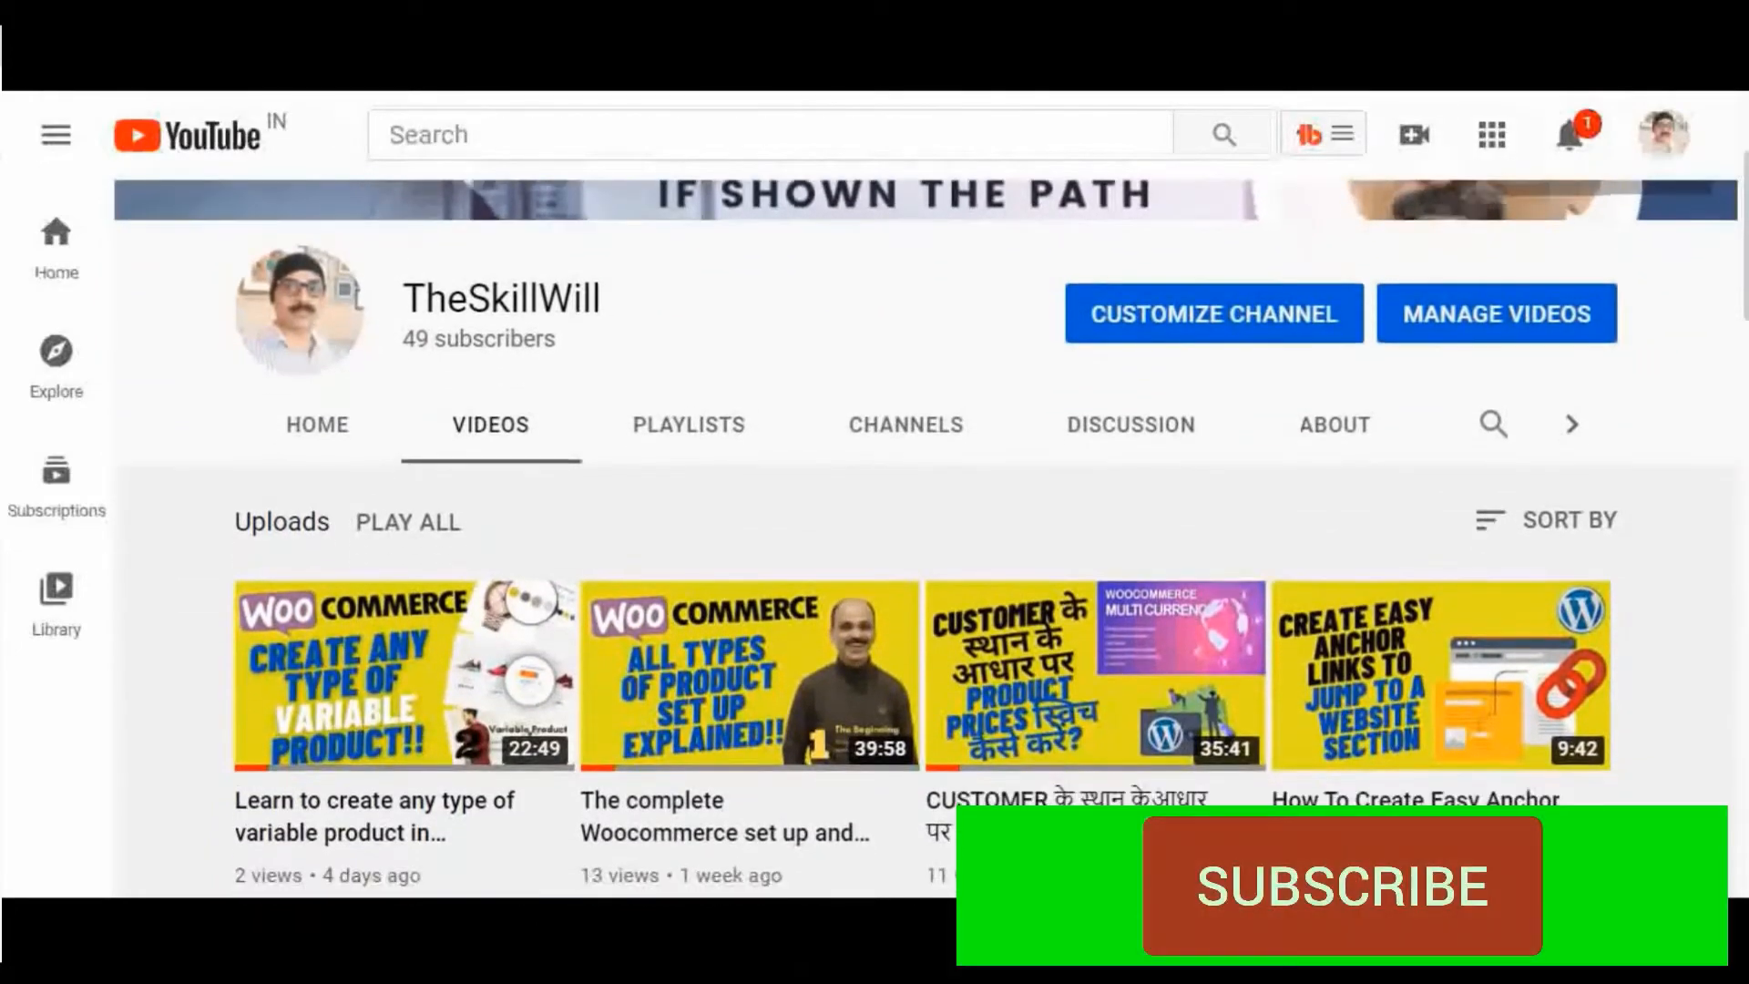
scroll(924, 538, down, 3)
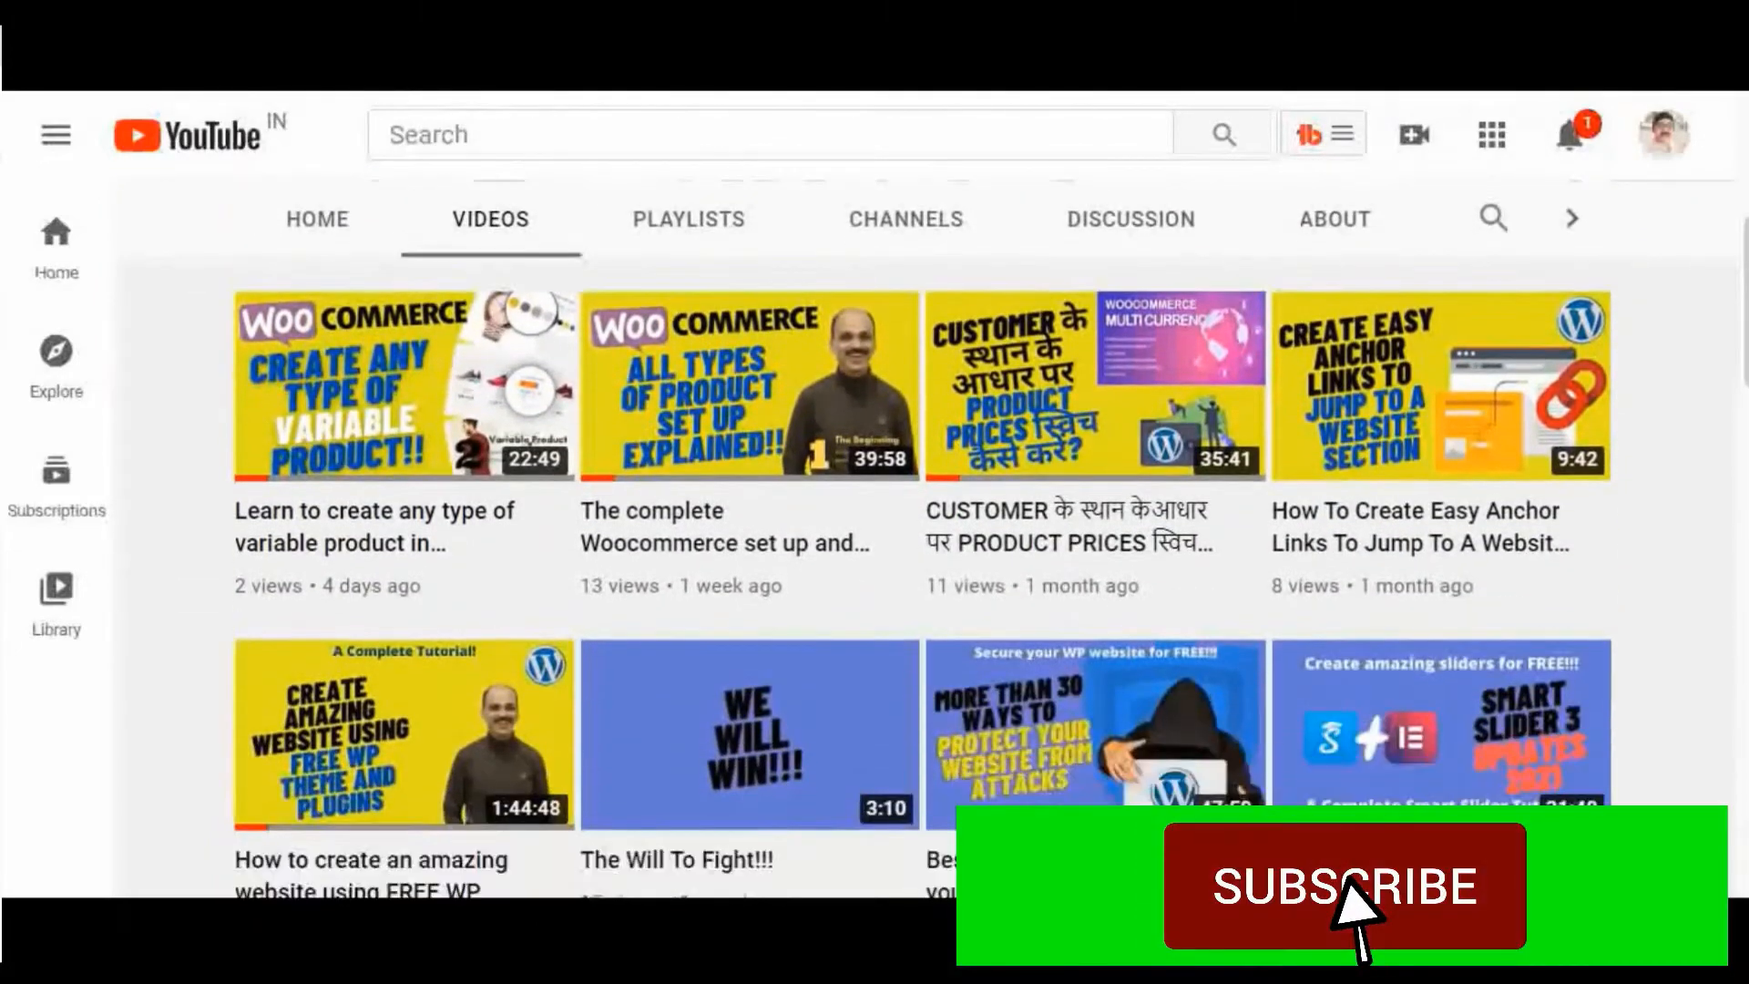
scroll(924, 538, down, 3)
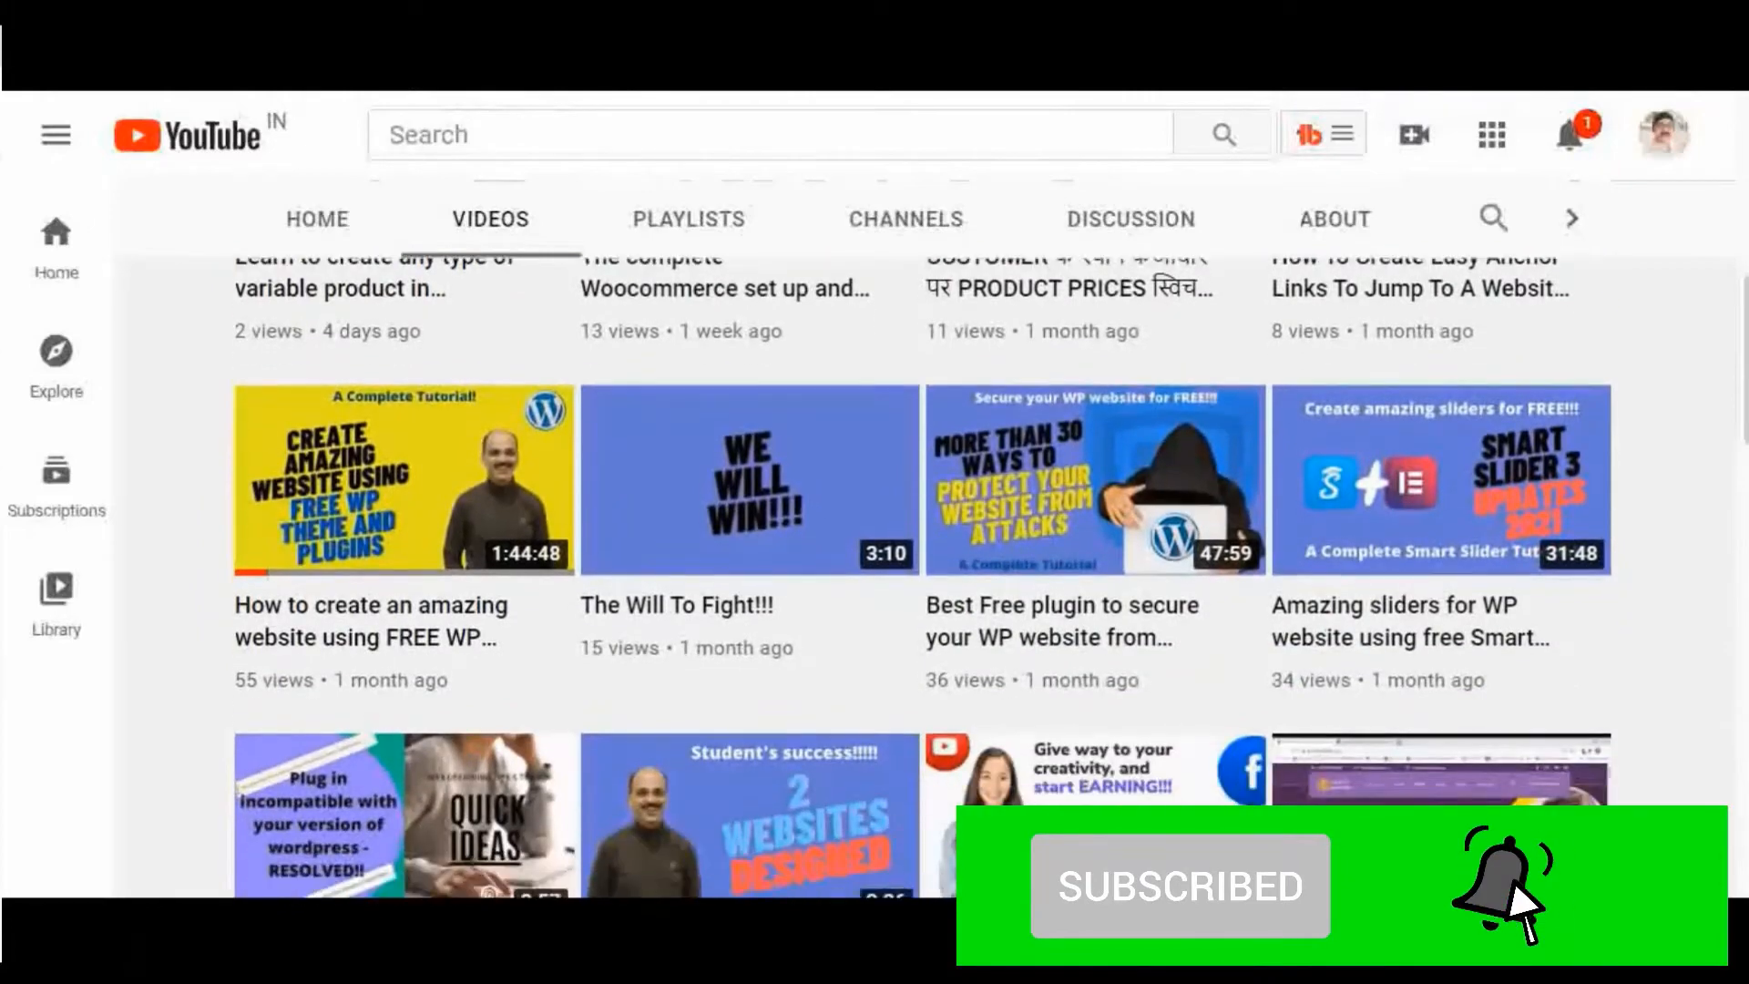
scroll(925, 537, down, 3)
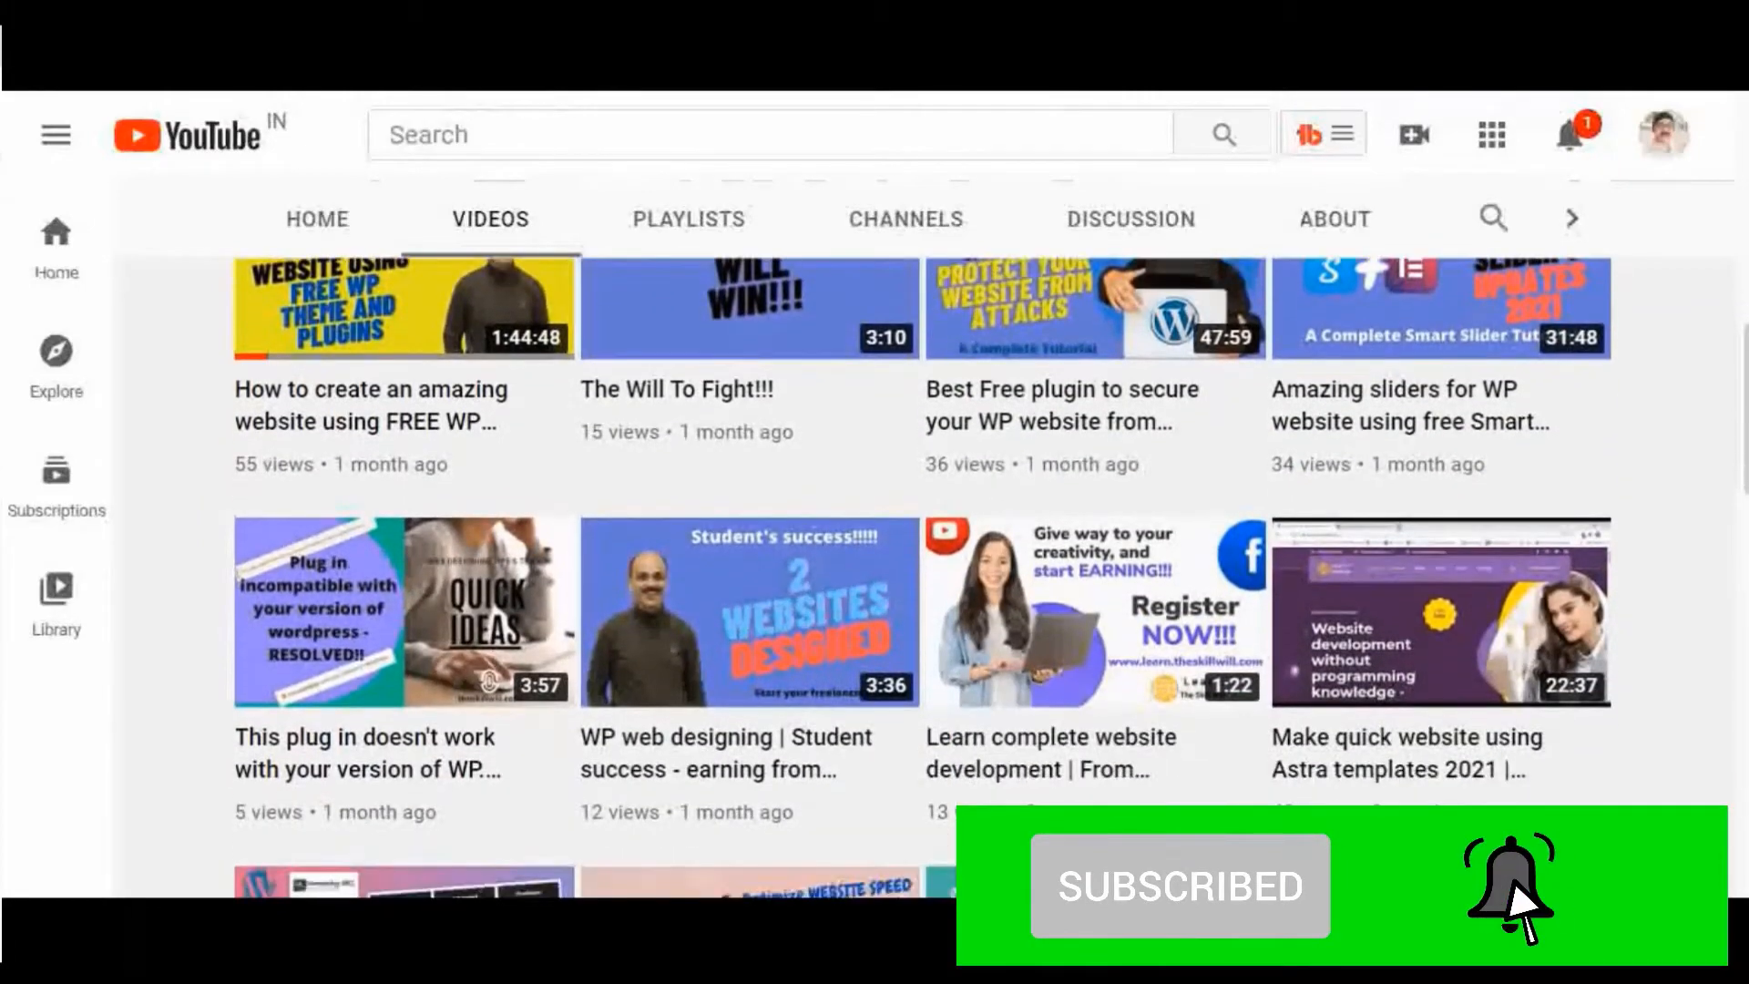
scroll(925, 537, down, 3)
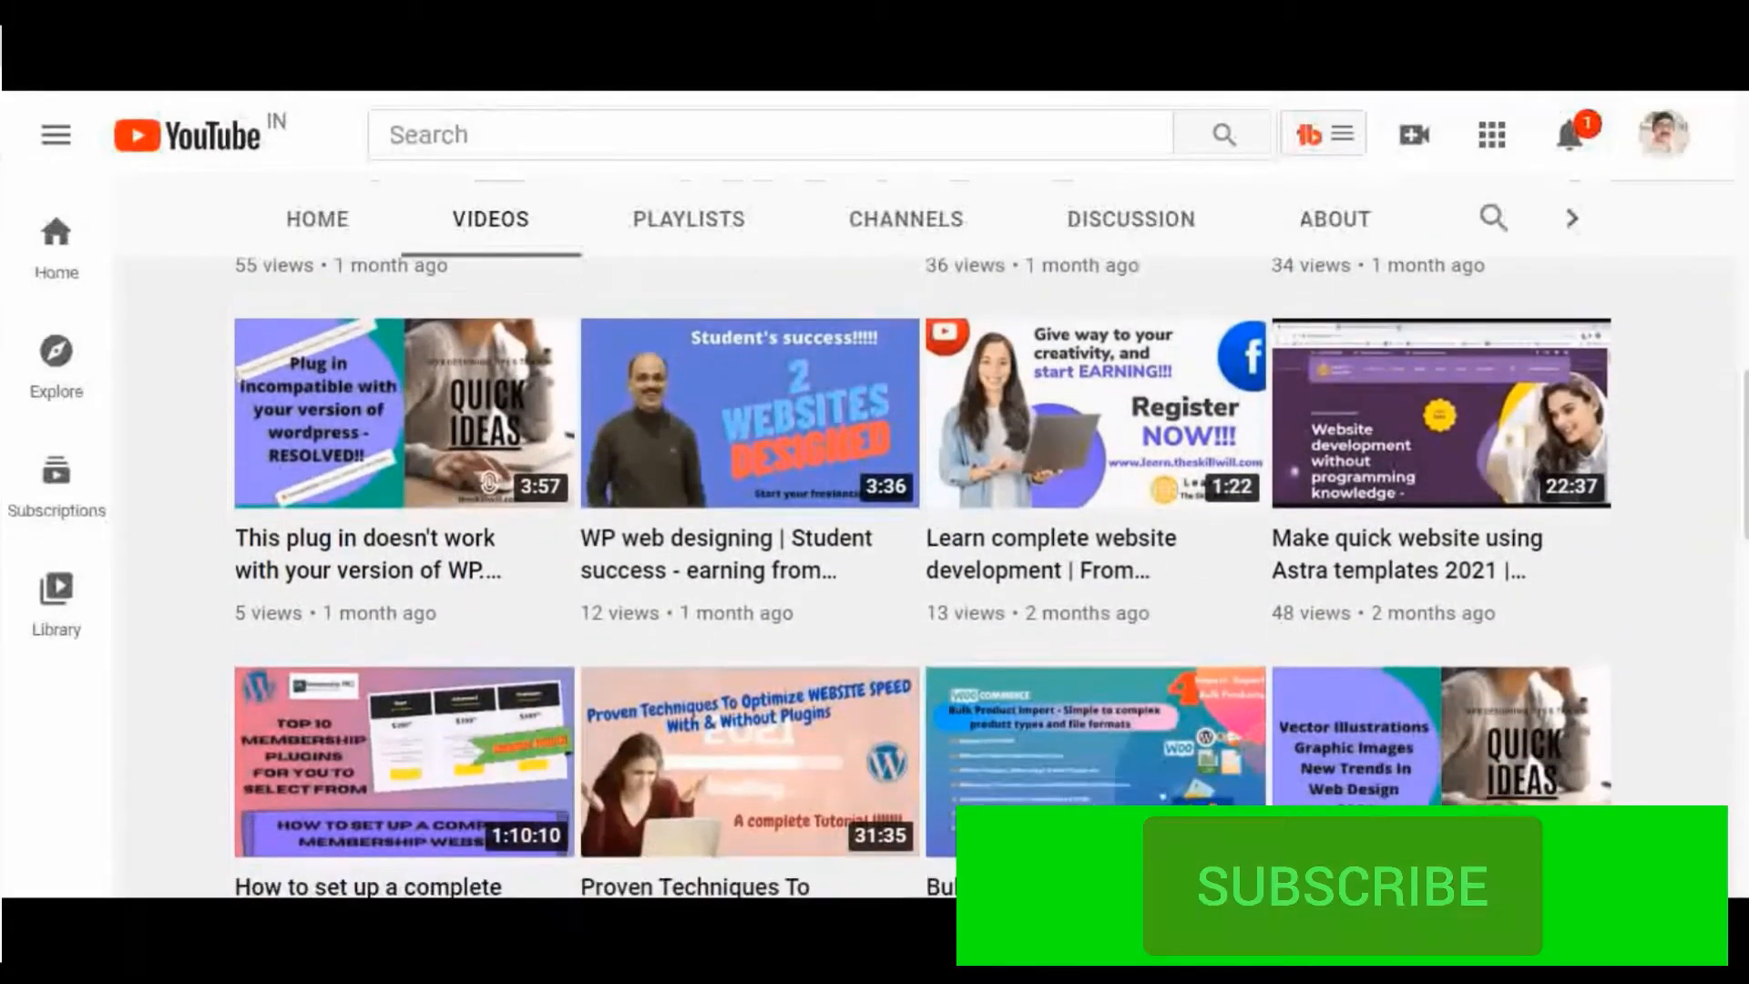
scroll(924, 537, down, 2)
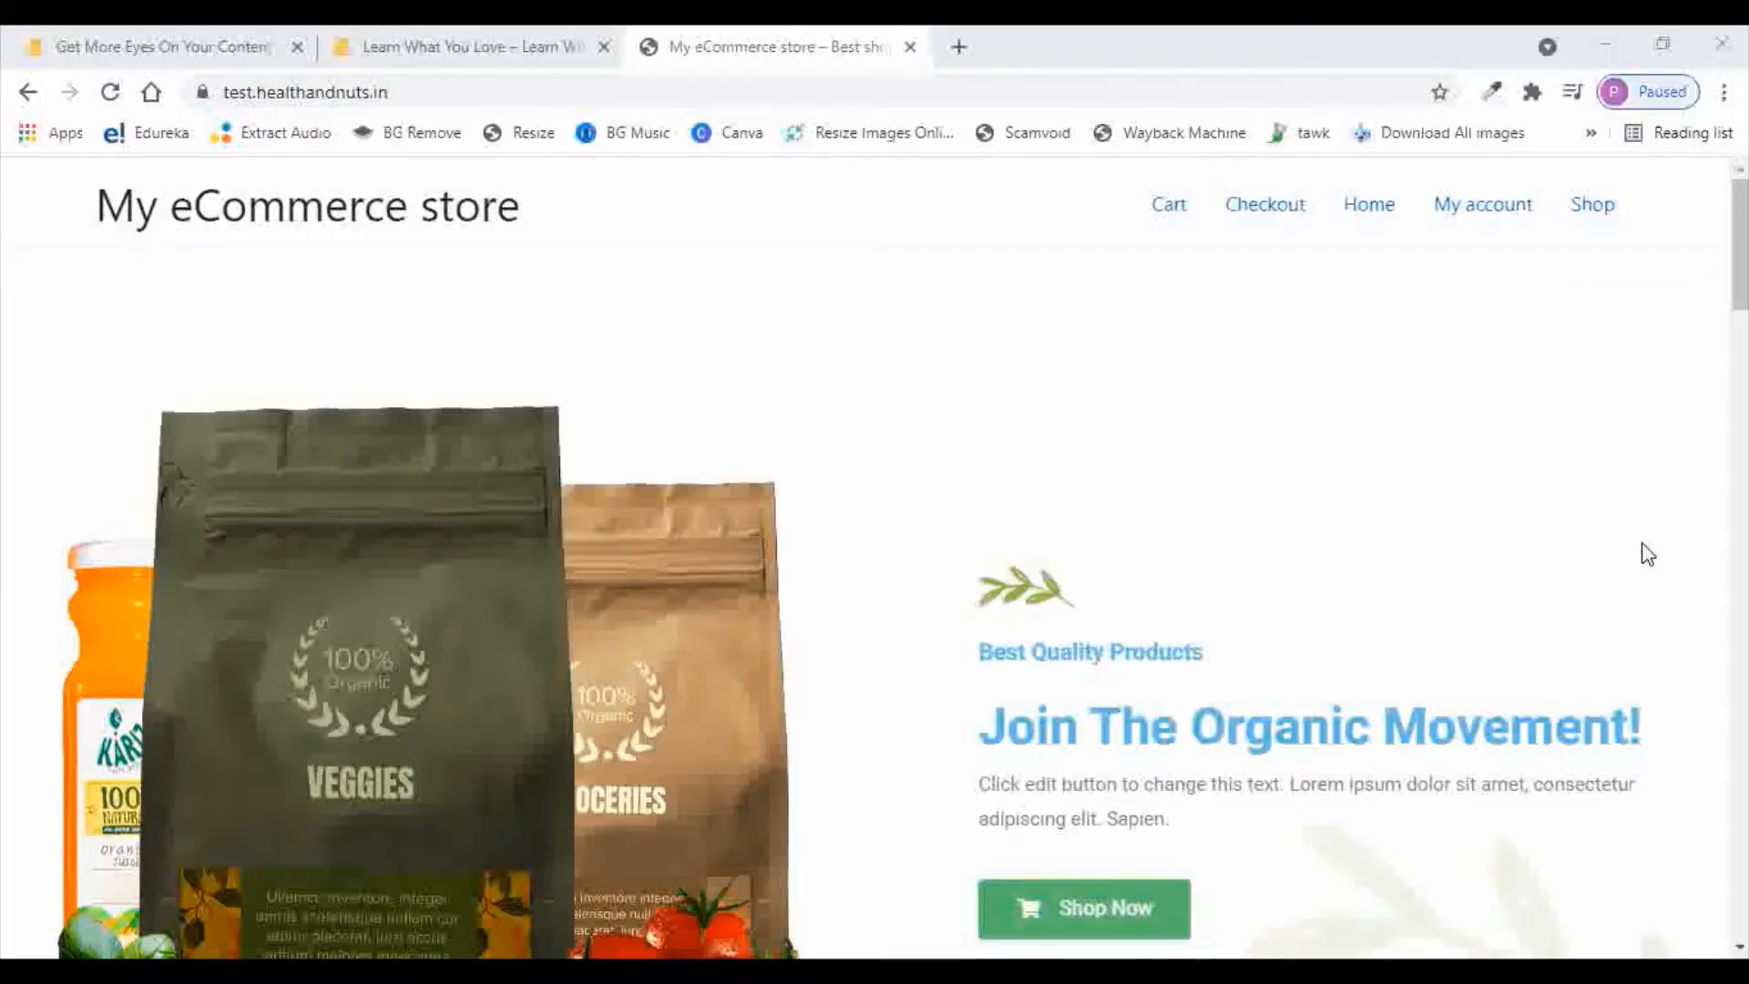
Open the Shop page of My eCommerce store and review the products listed there
click(1594, 205)
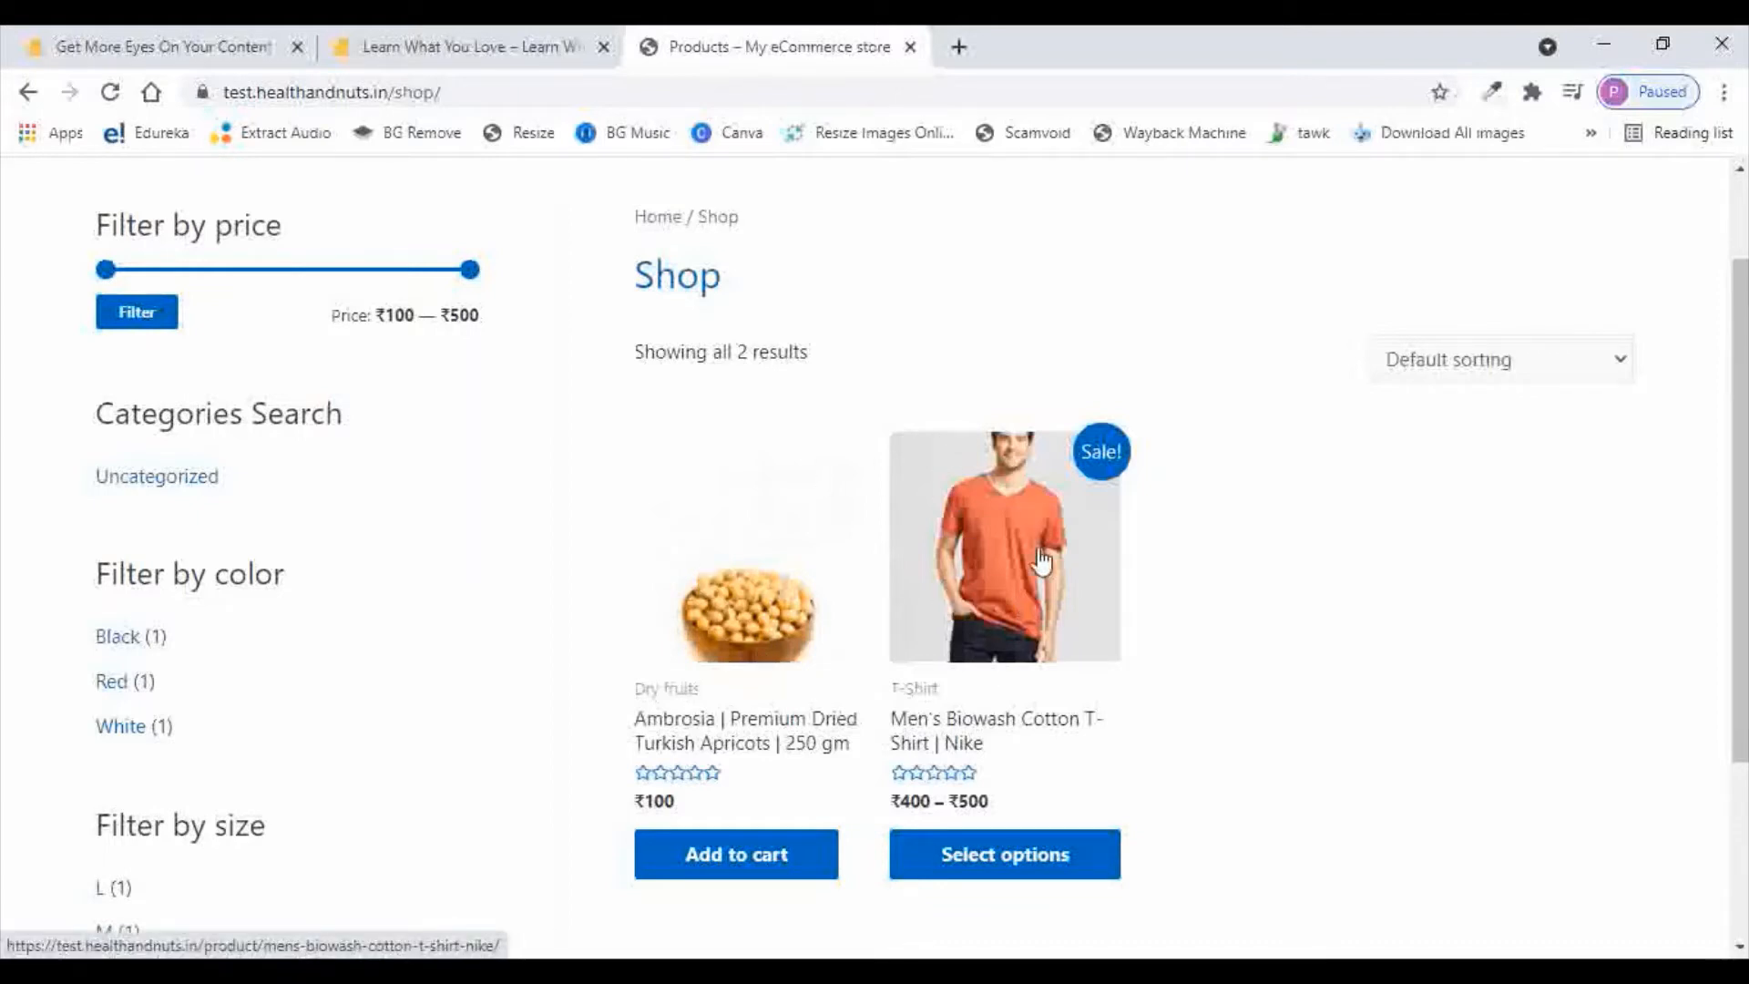
scroll(1464, 449, up, 3)
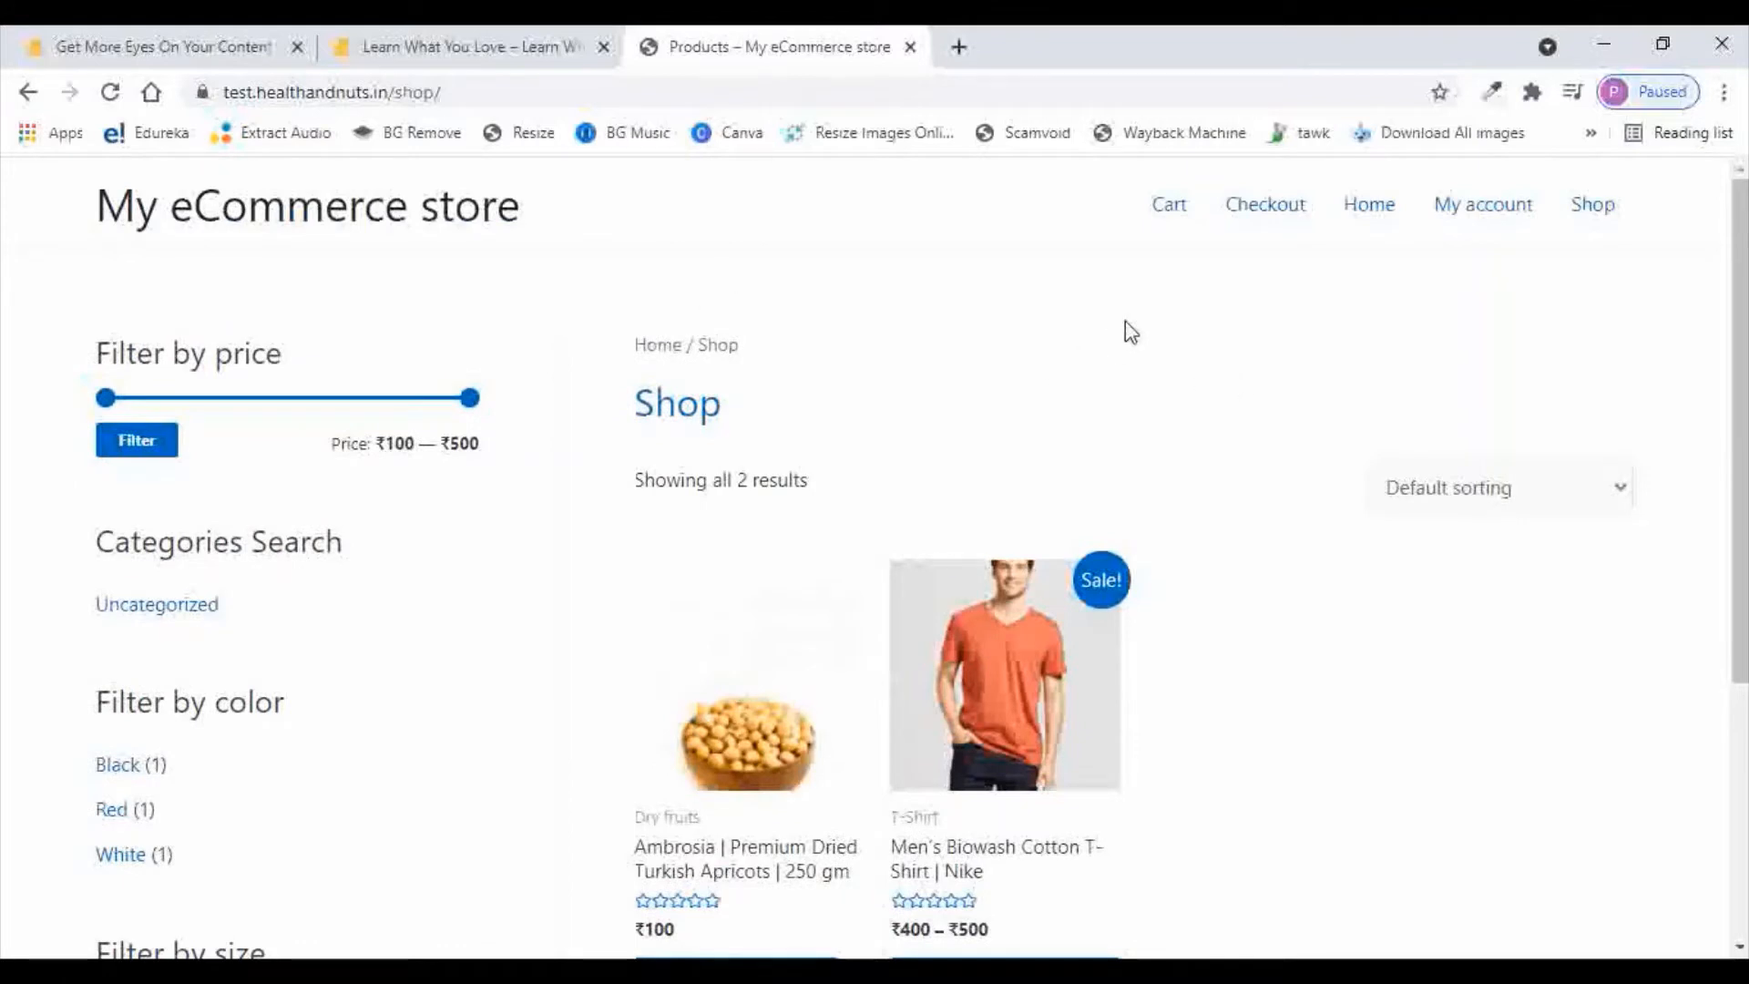
Go to the store's wp-admin address and log in to the WordPress dashboard with the prefilled credentials
drag(475, 92, 394, 92)
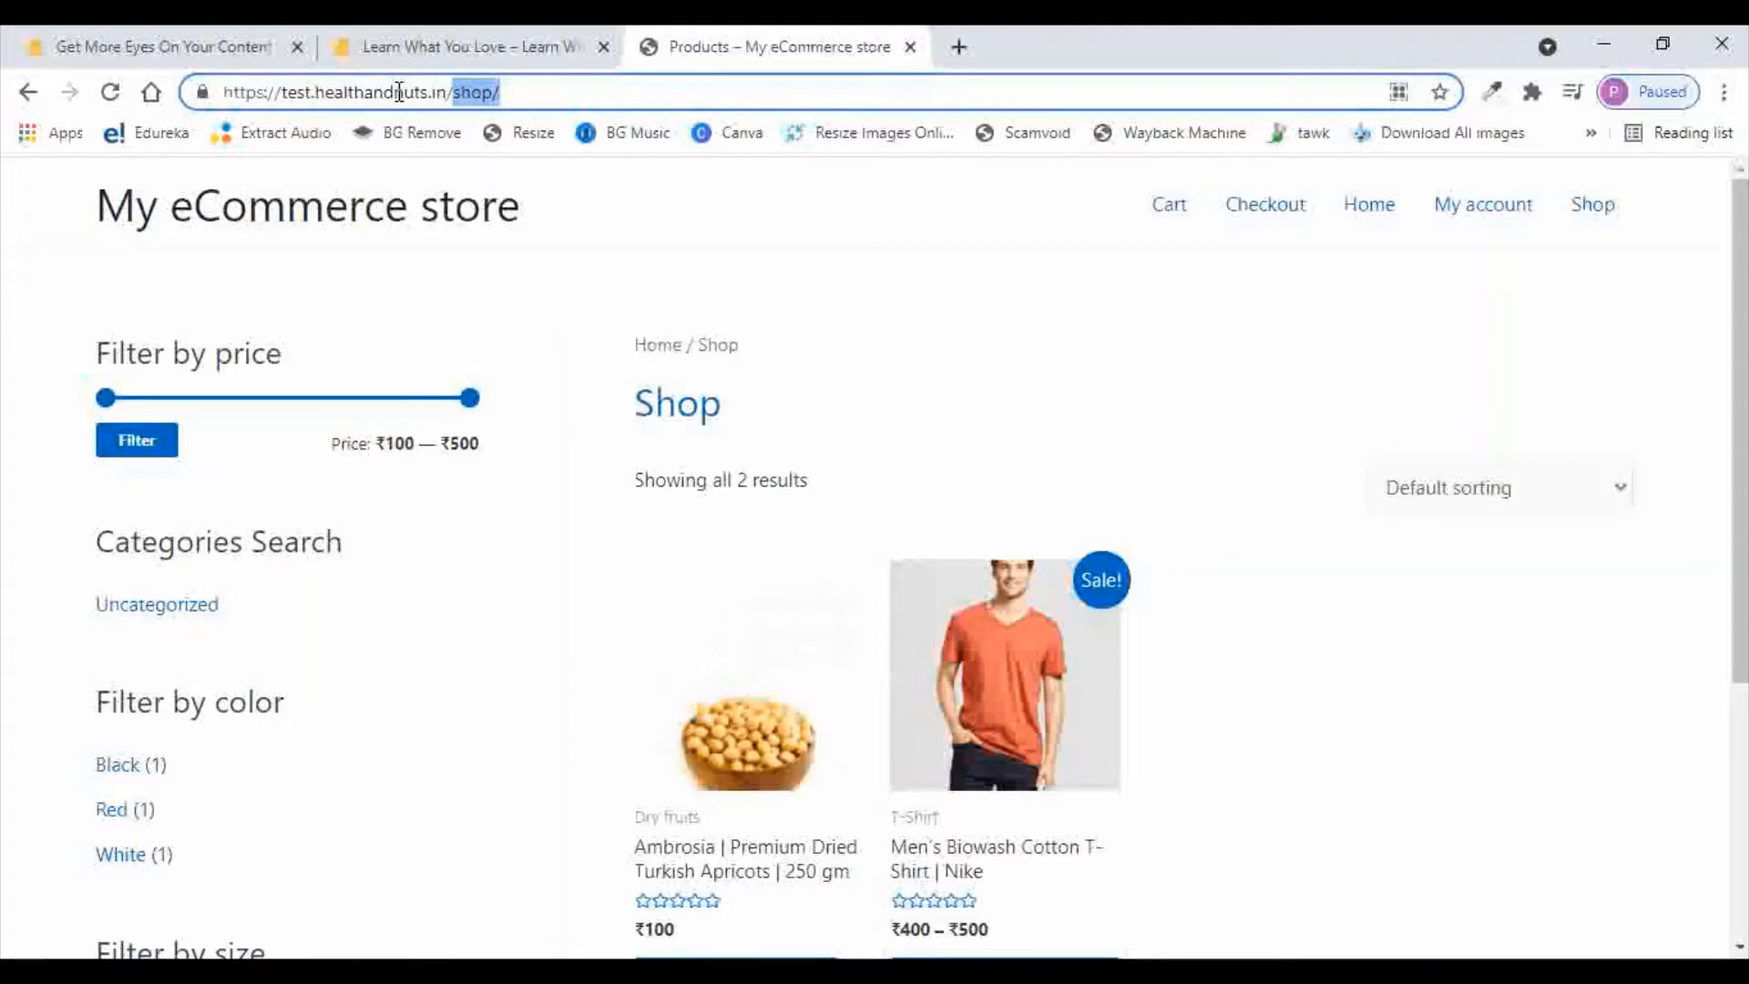
key(BackSpace)
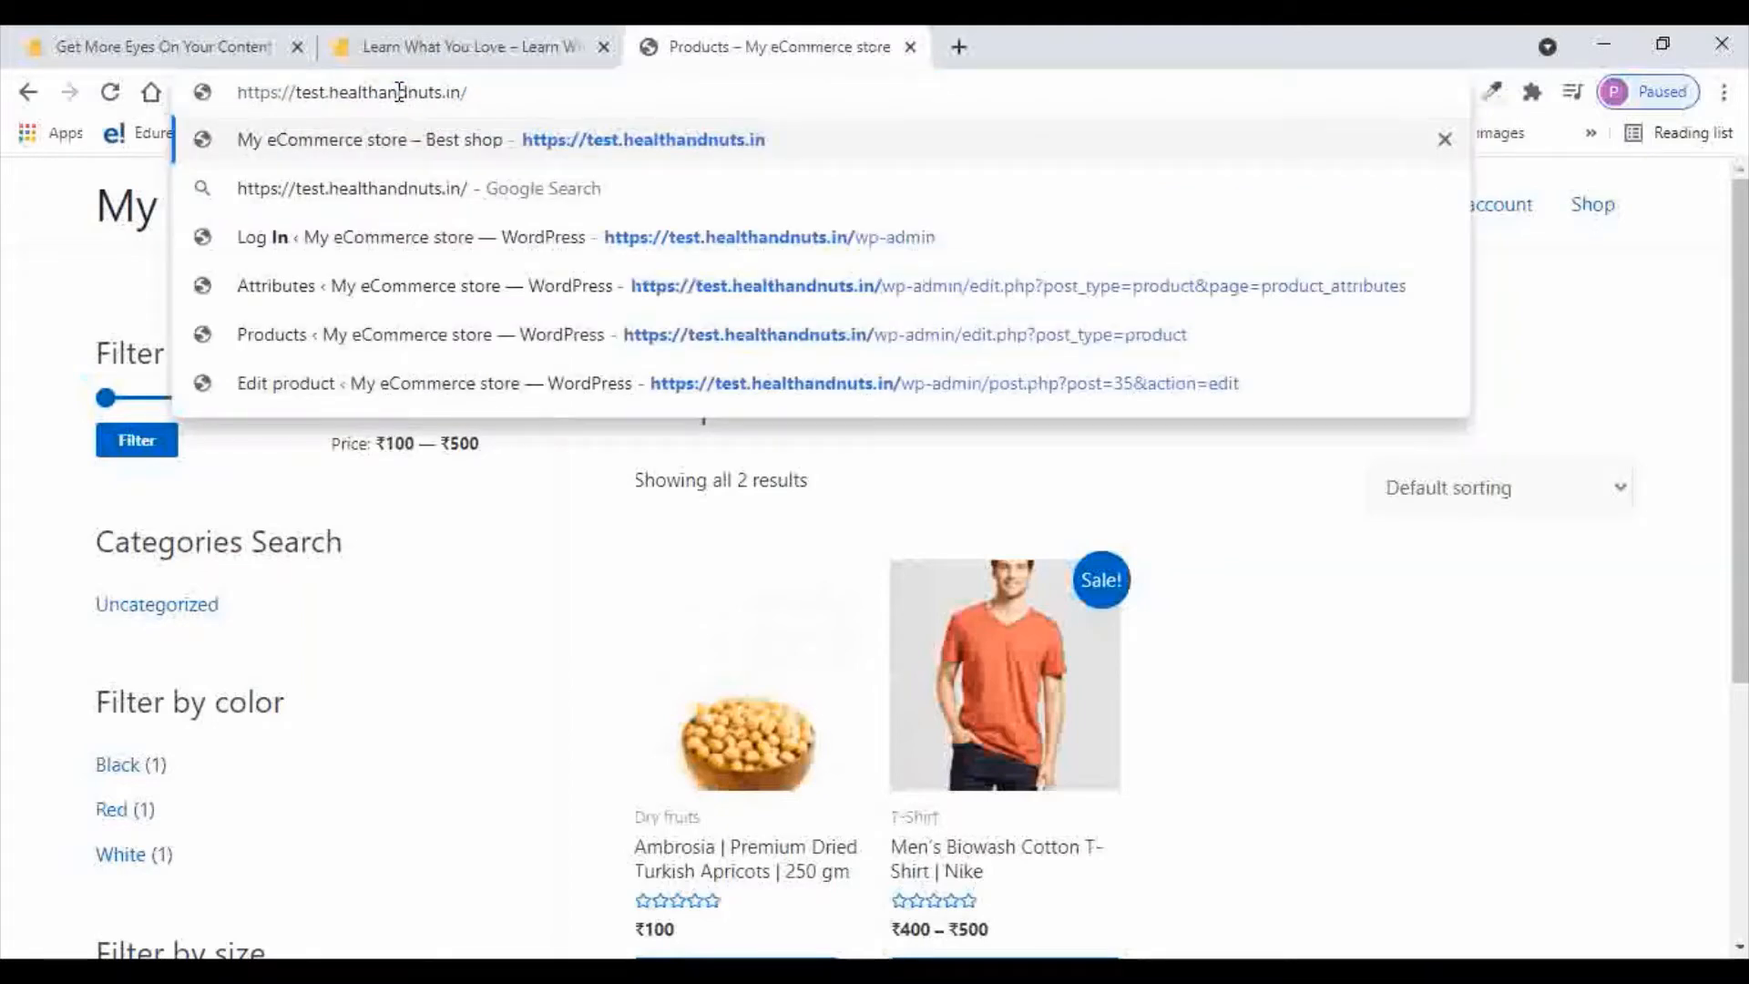
text(wp-admin)
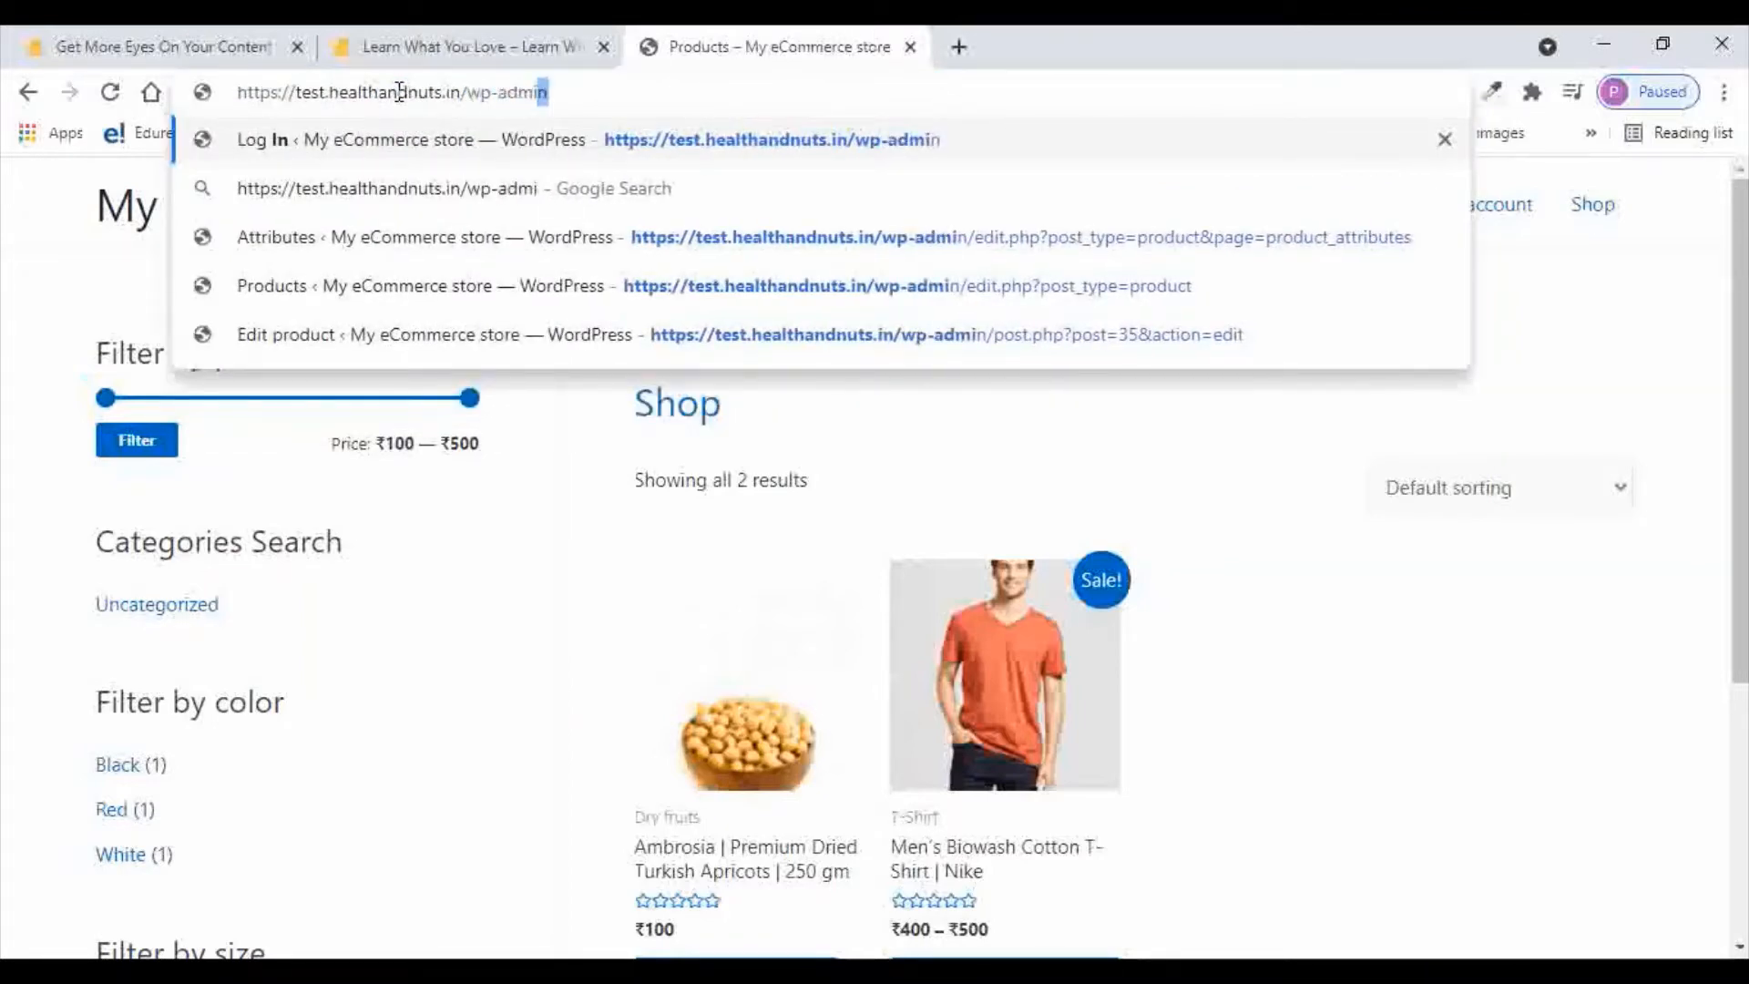
key(Return)
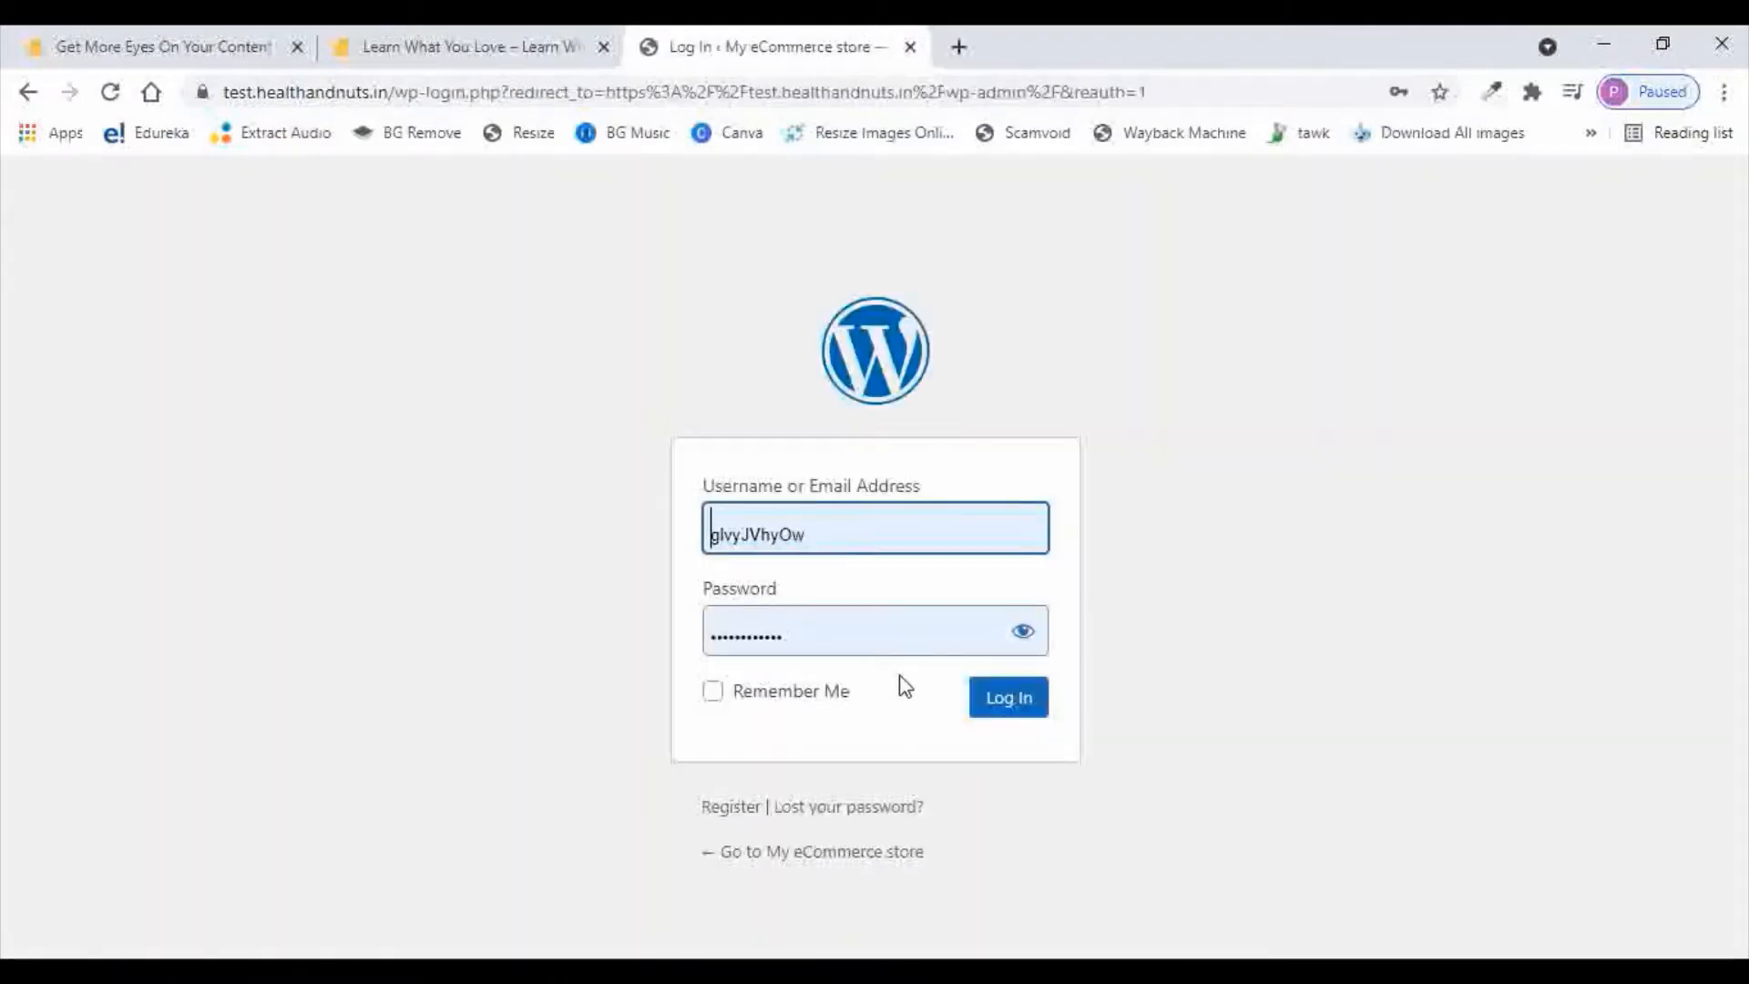
click(991, 699)
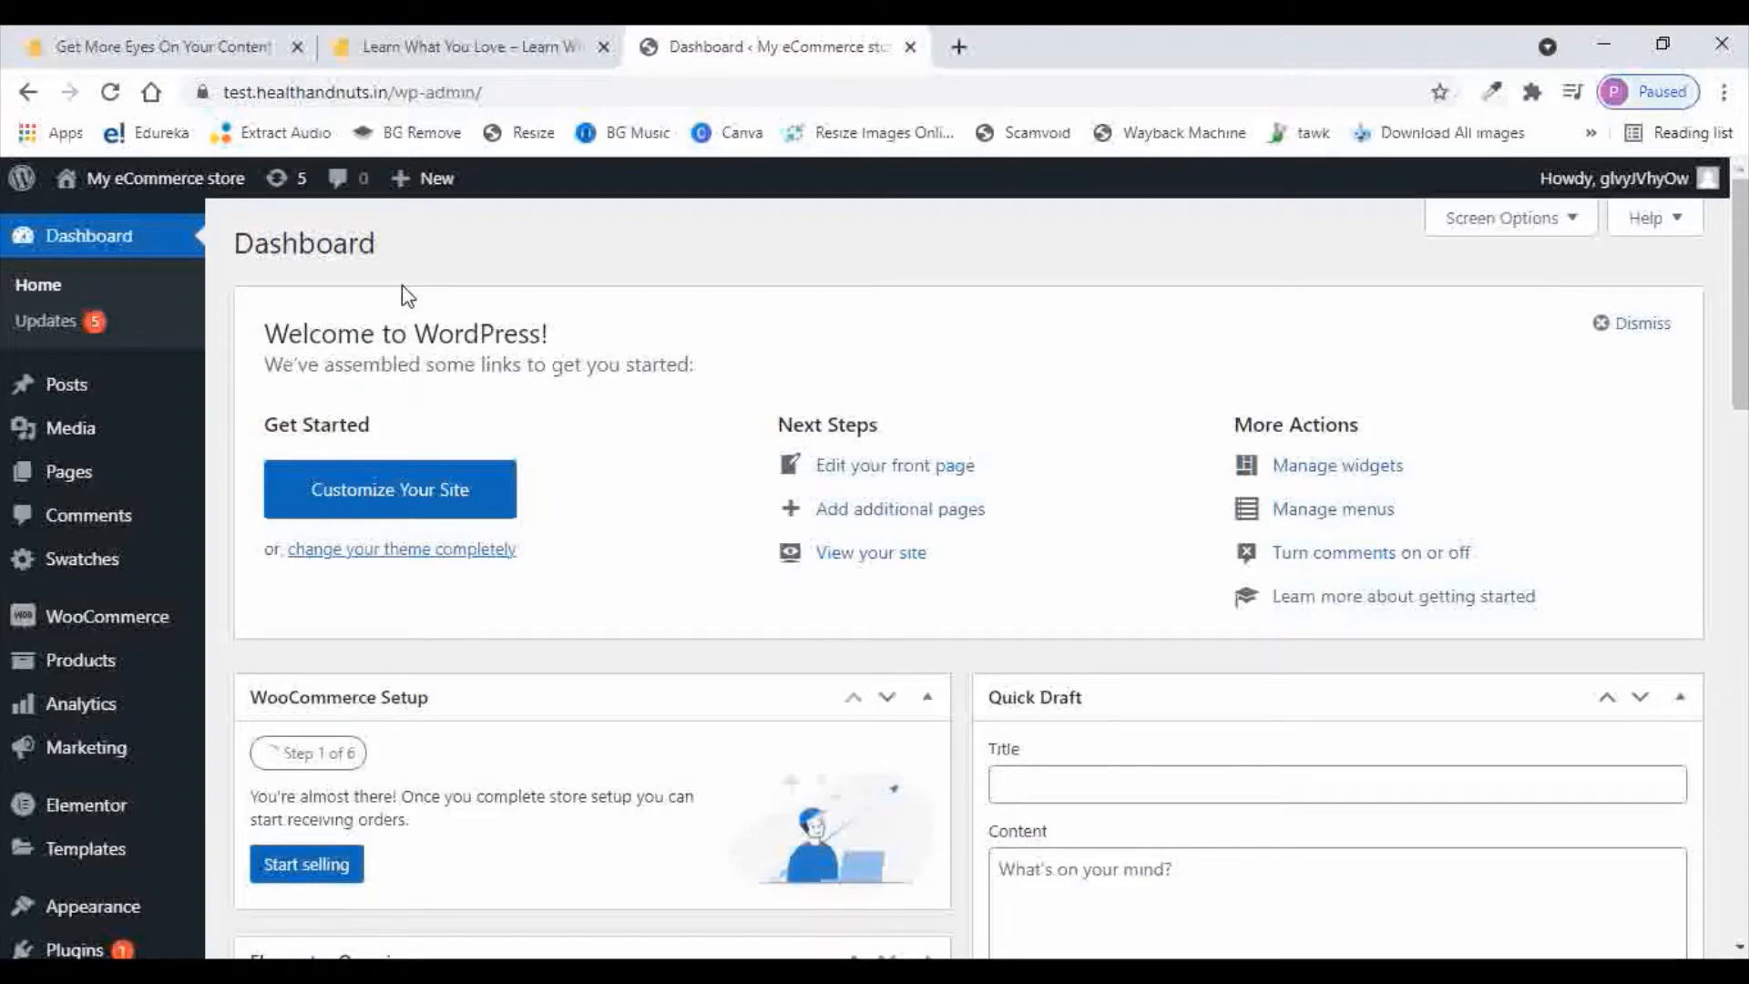
Start a new product and name it "Get More Eyes On Your Content", copying the title from the TheSkillWill product page
mouse_move(104, 674)
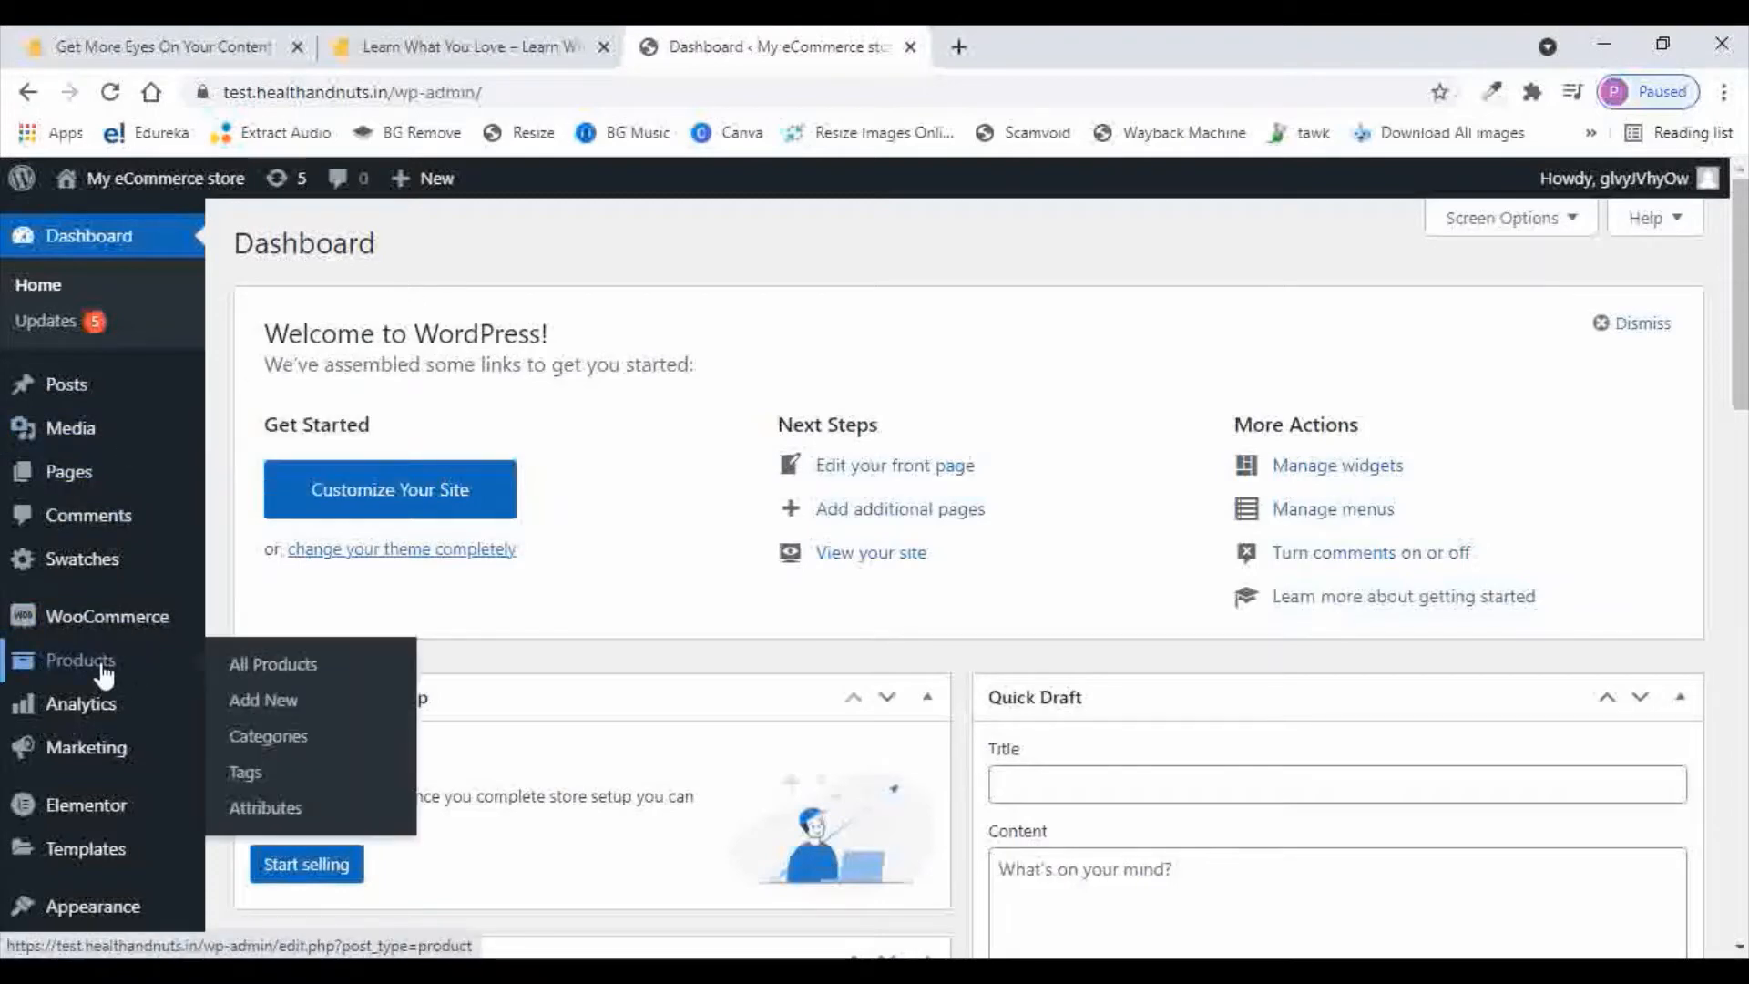
click(259, 718)
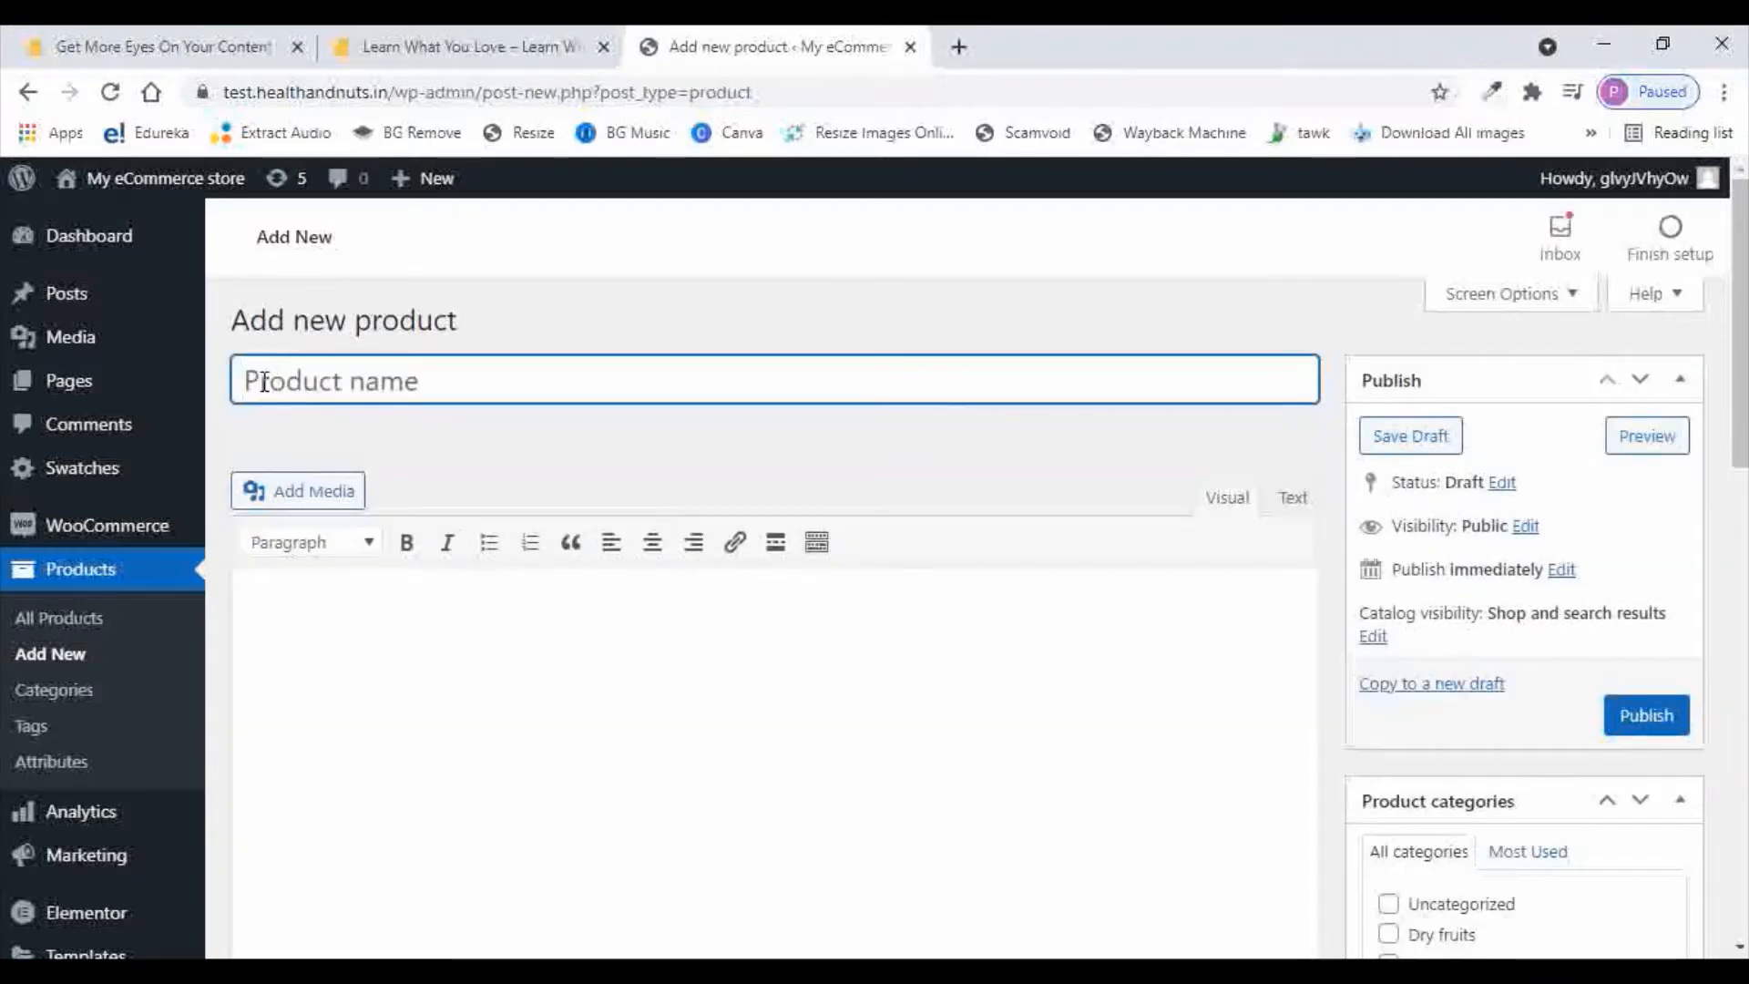
click(127, 50)
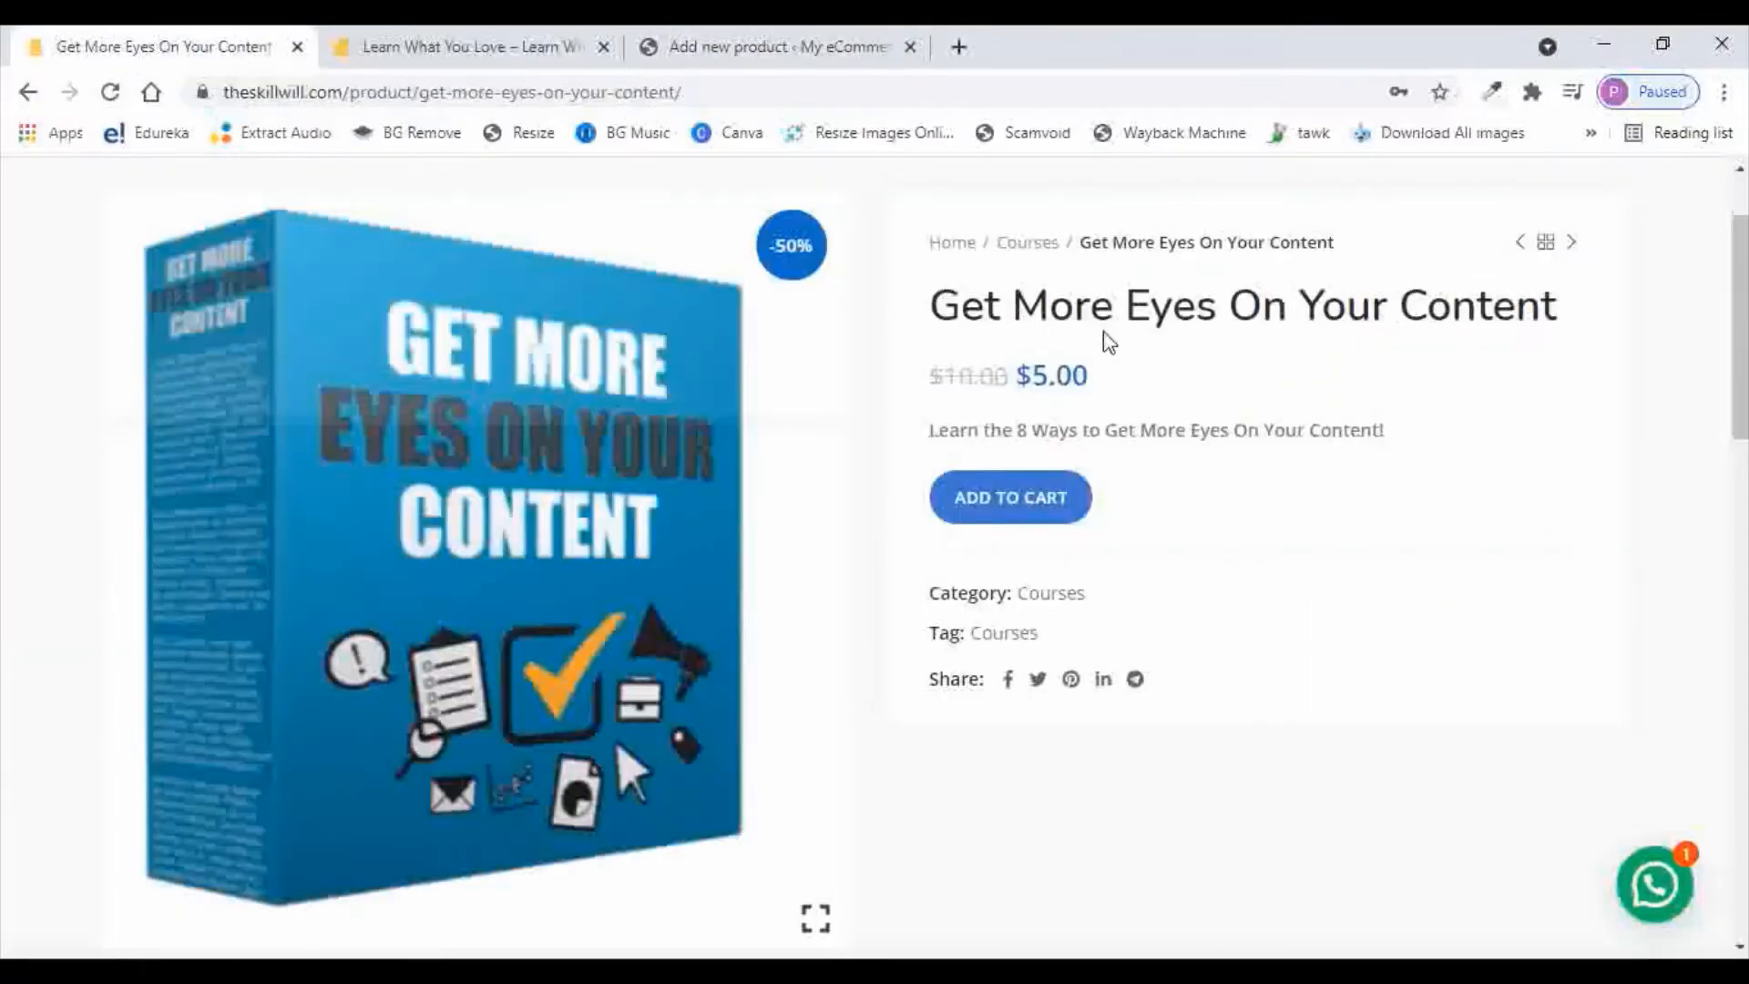
drag(928, 310, 1564, 337)
key(ctrl+c)
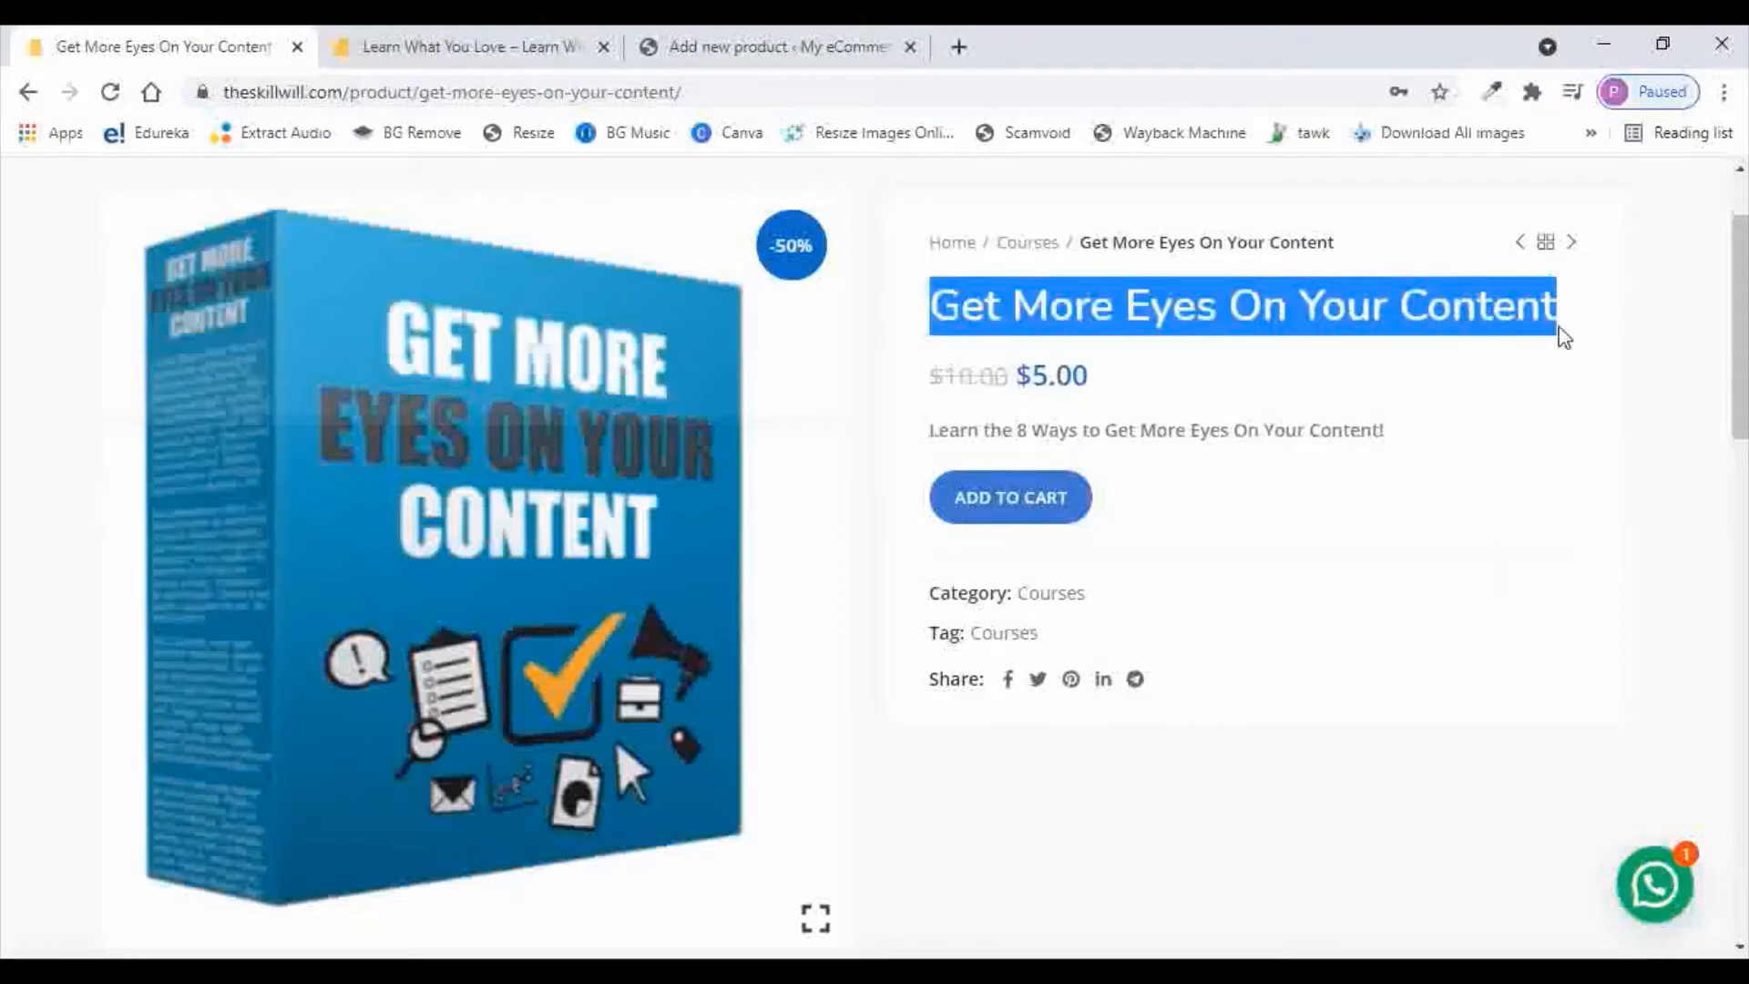
click(785, 48)
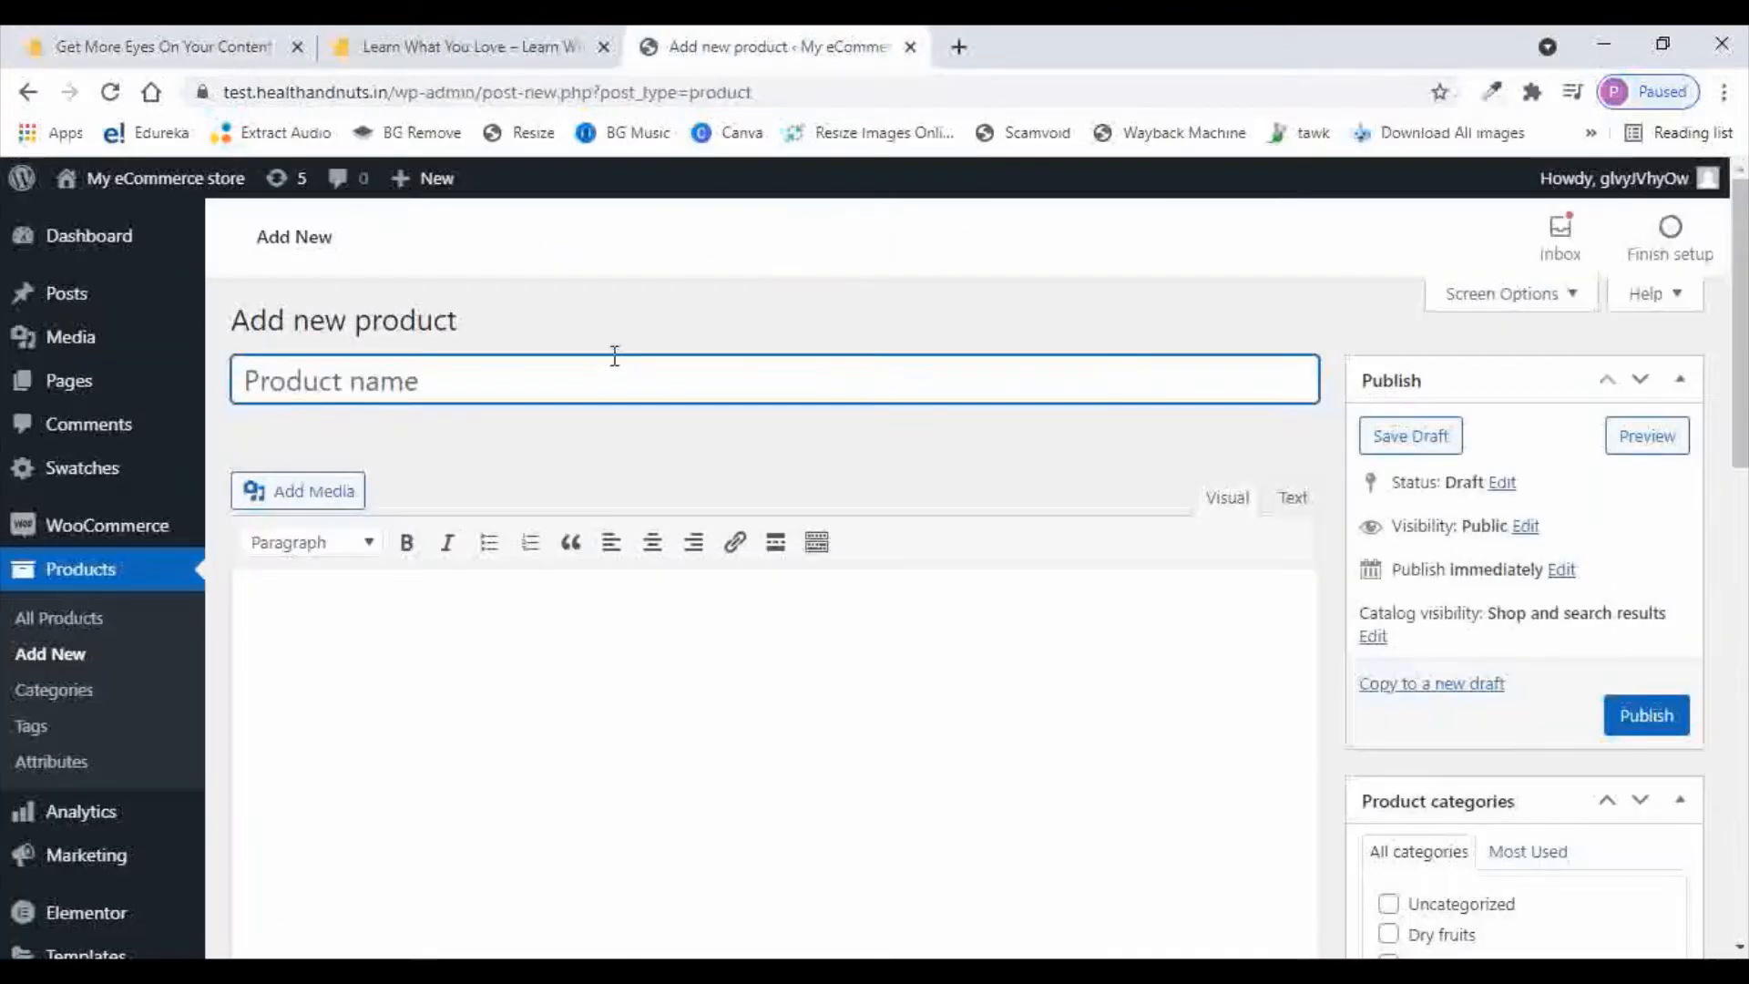
key(ctrl+v)
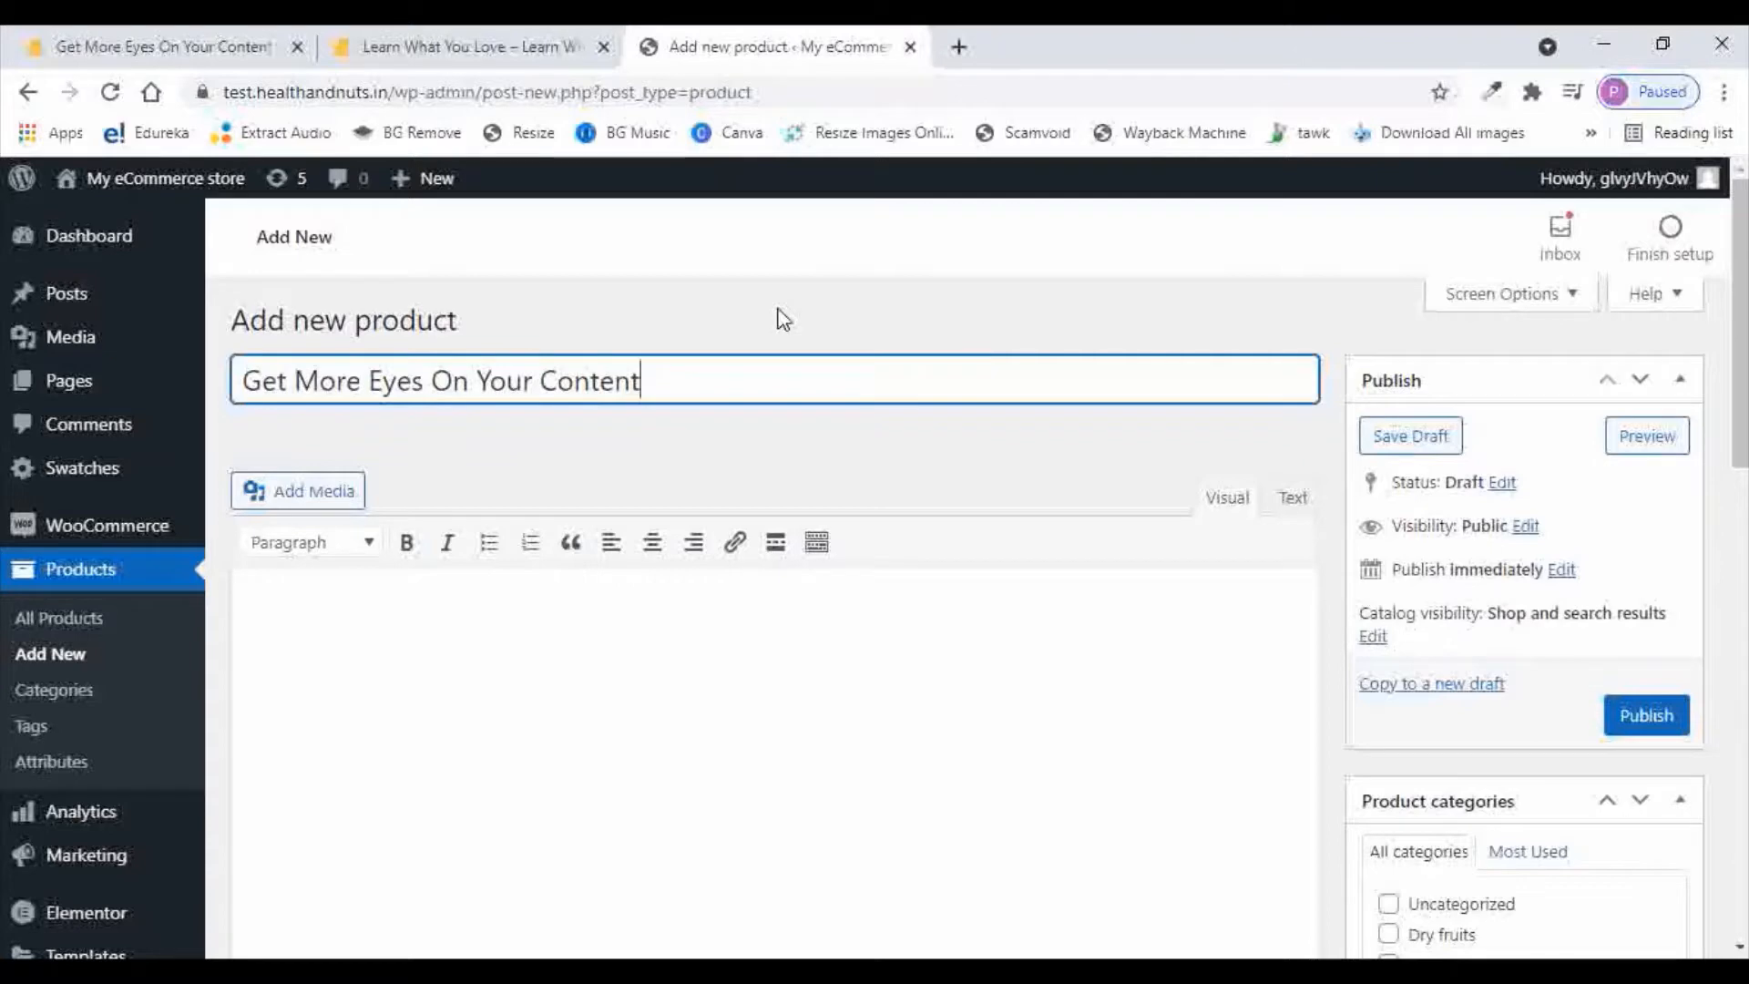
Extend the product name to "eBook | Get More Eyes On Your Content | Instant Download"
click(244, 378)
text(eBook )
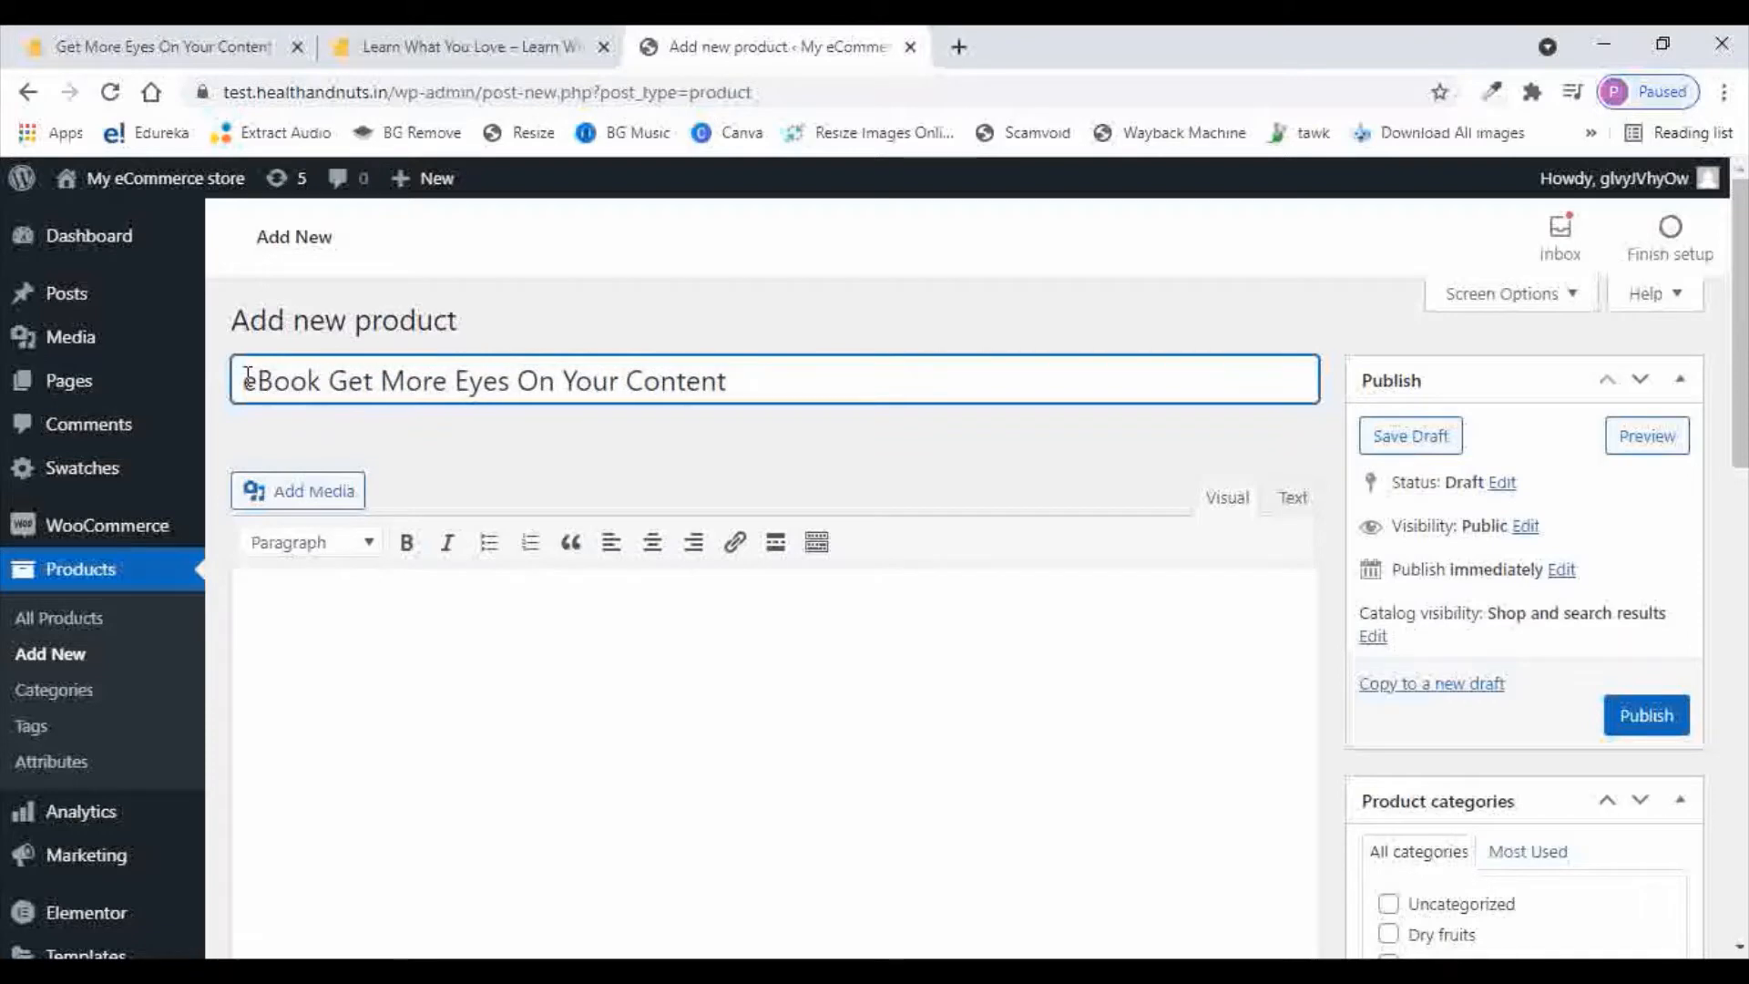
text(|)
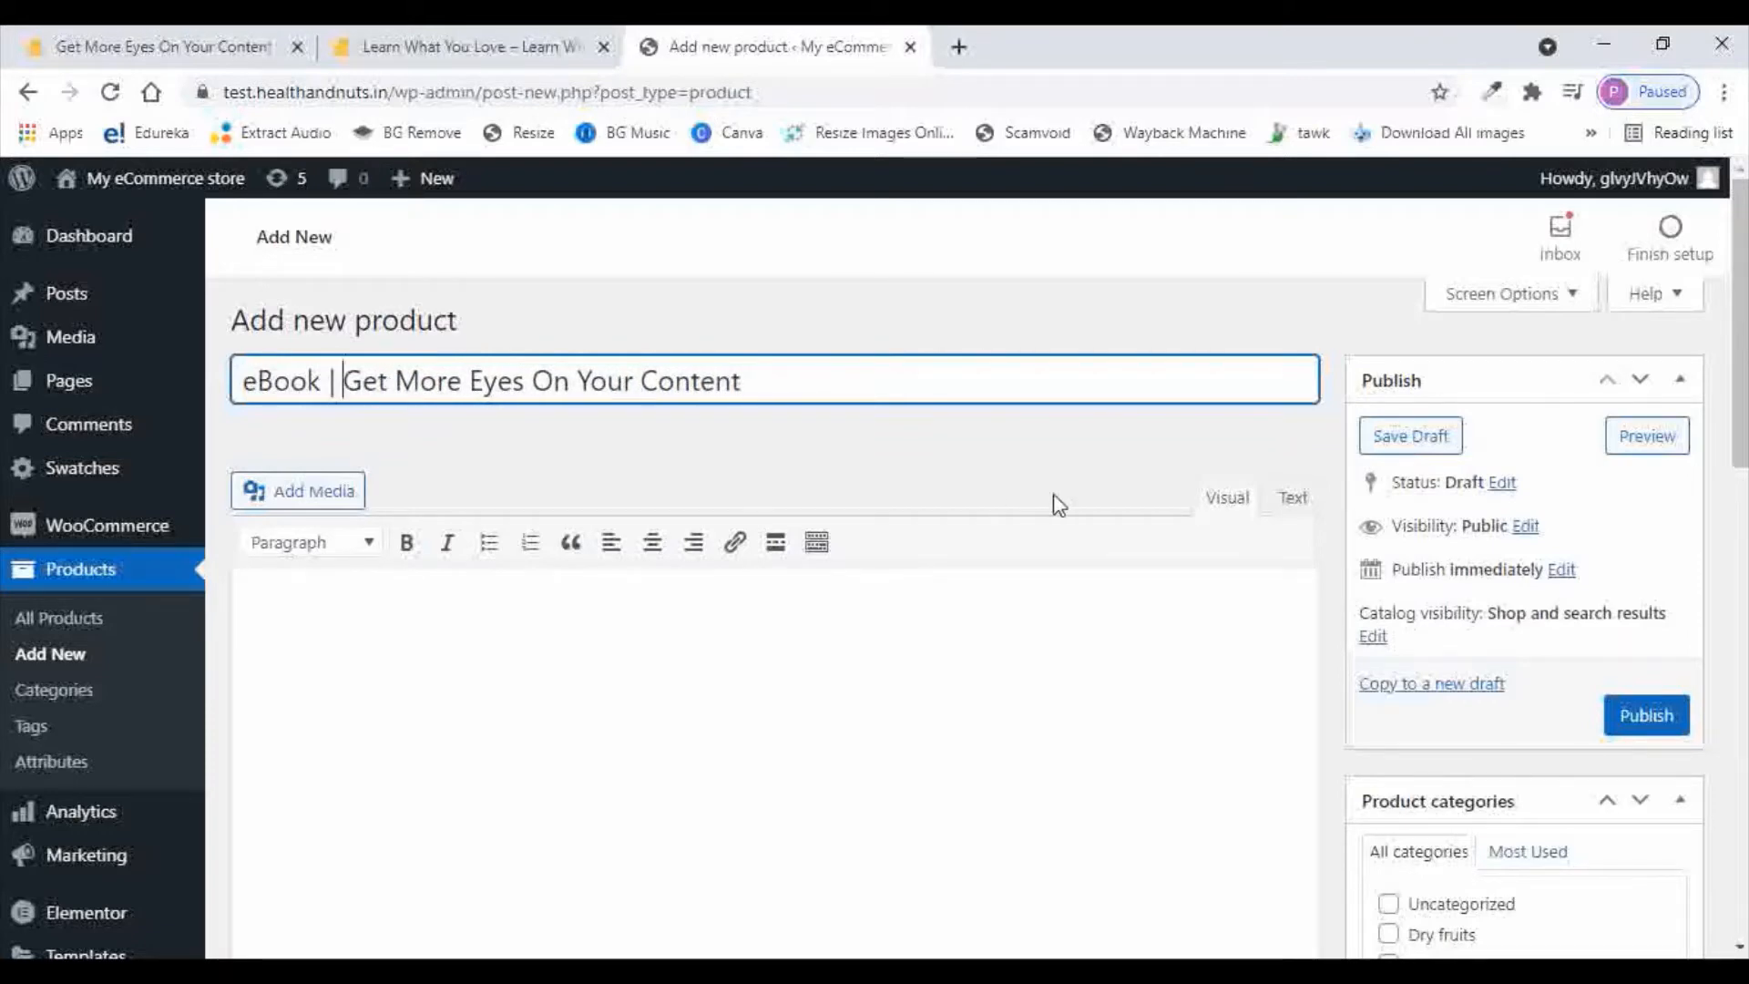
click(766, 380)
text(| Instant)
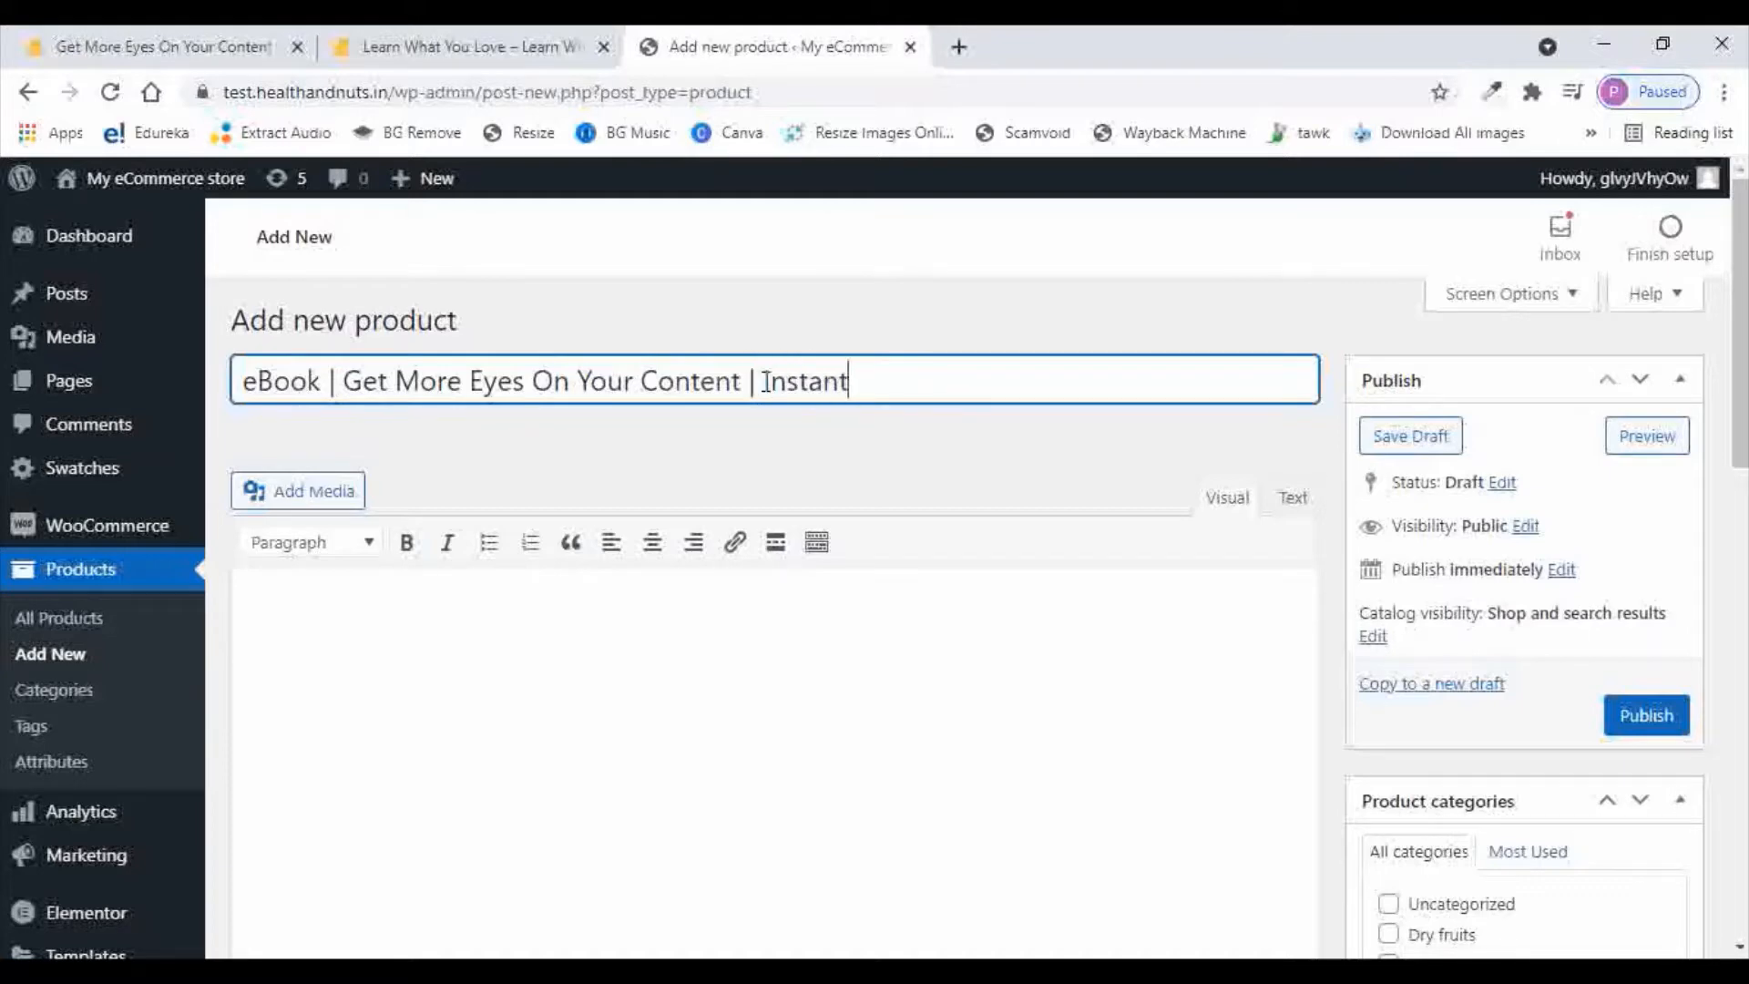
text( Download)
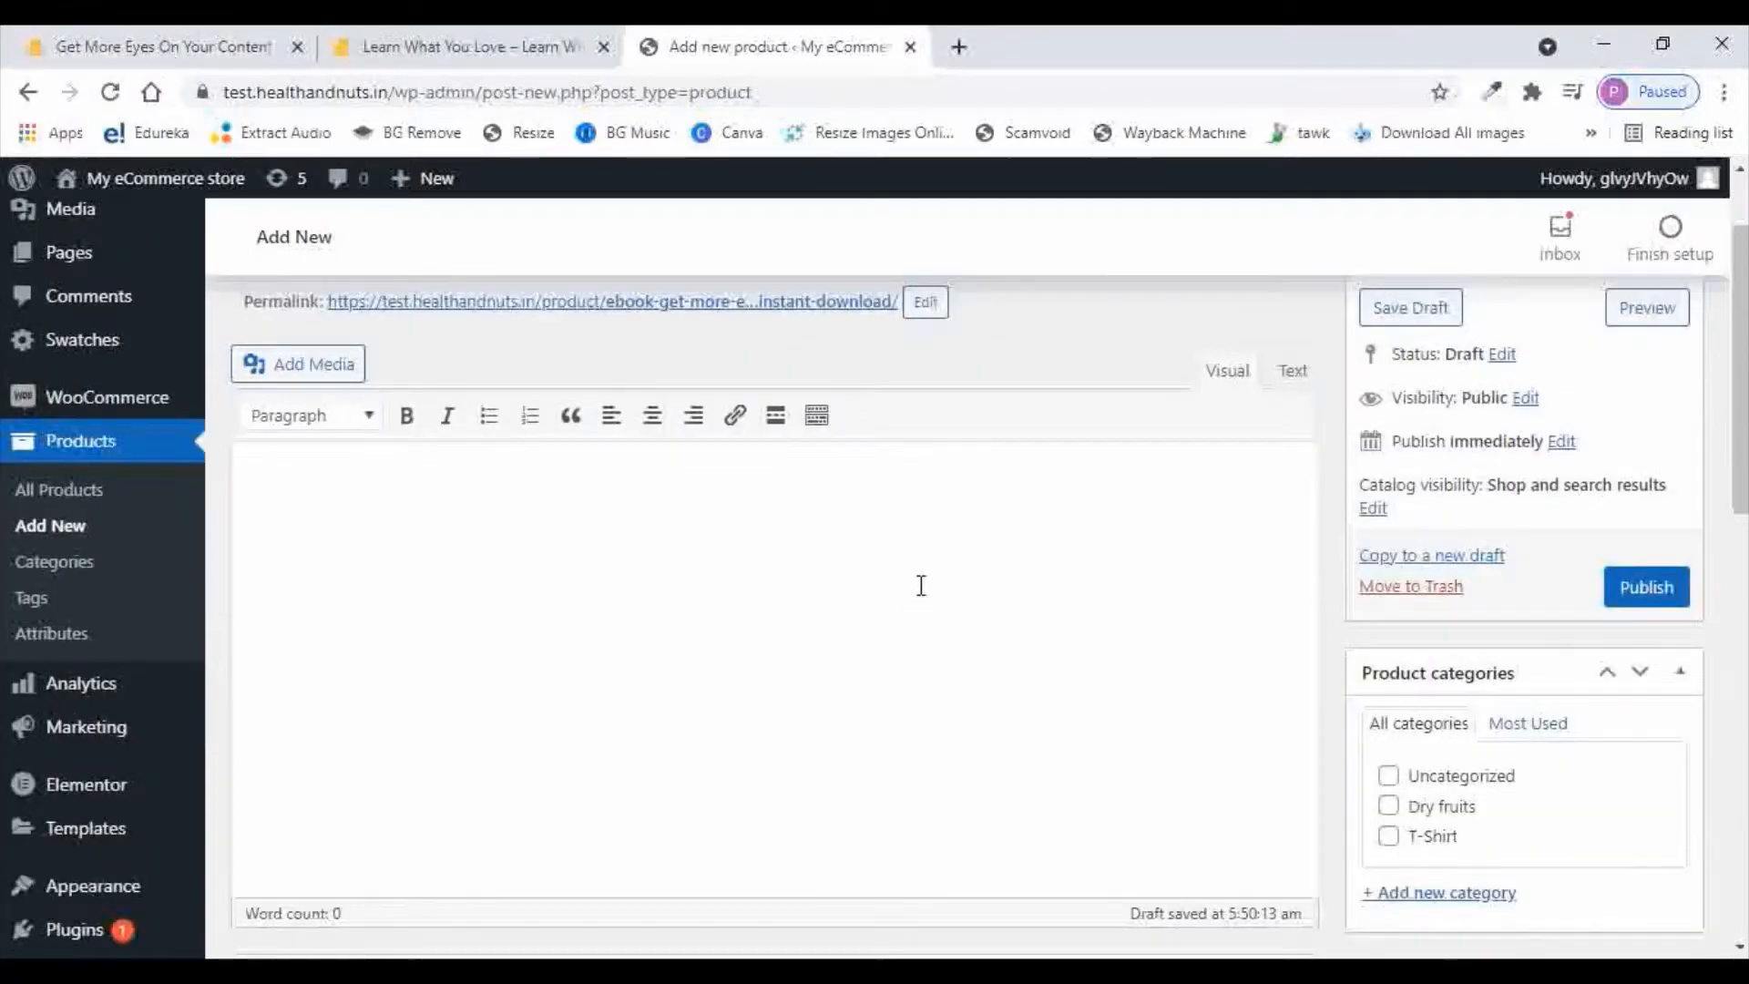
Copy the full description, including the file size line, from the TheSkillWill product page into the new product's main description
click(100, 48)
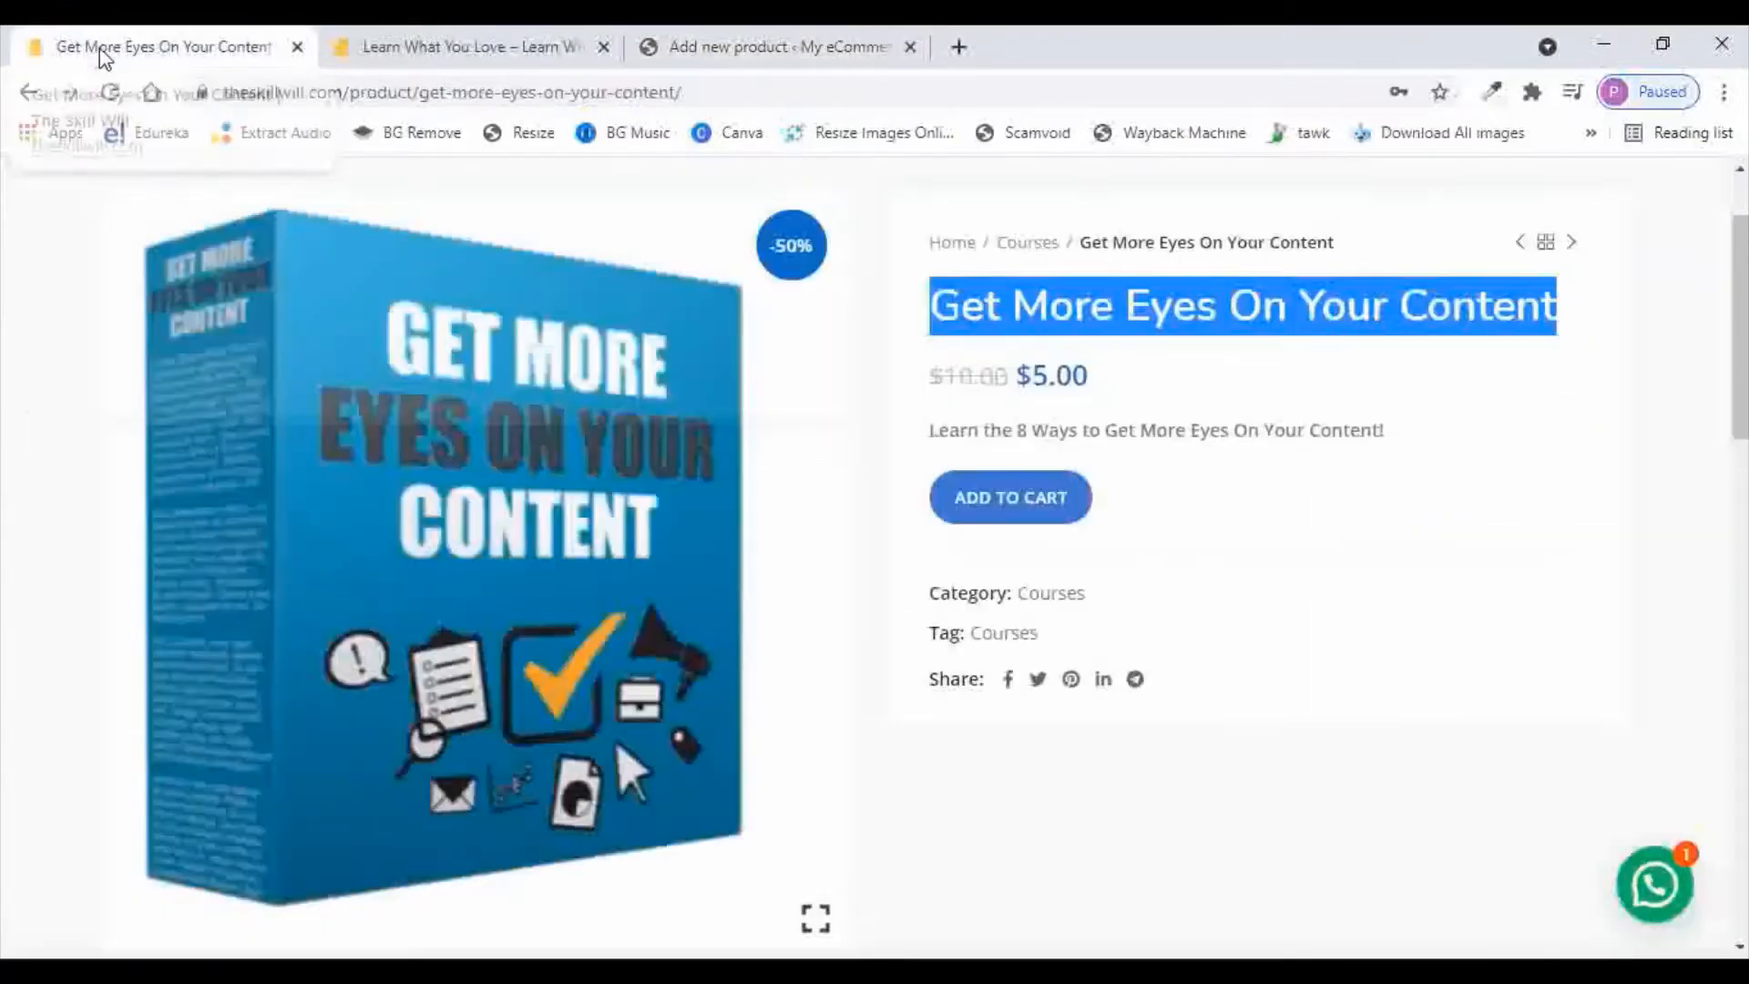
scroll(1341, 461, down, 8)
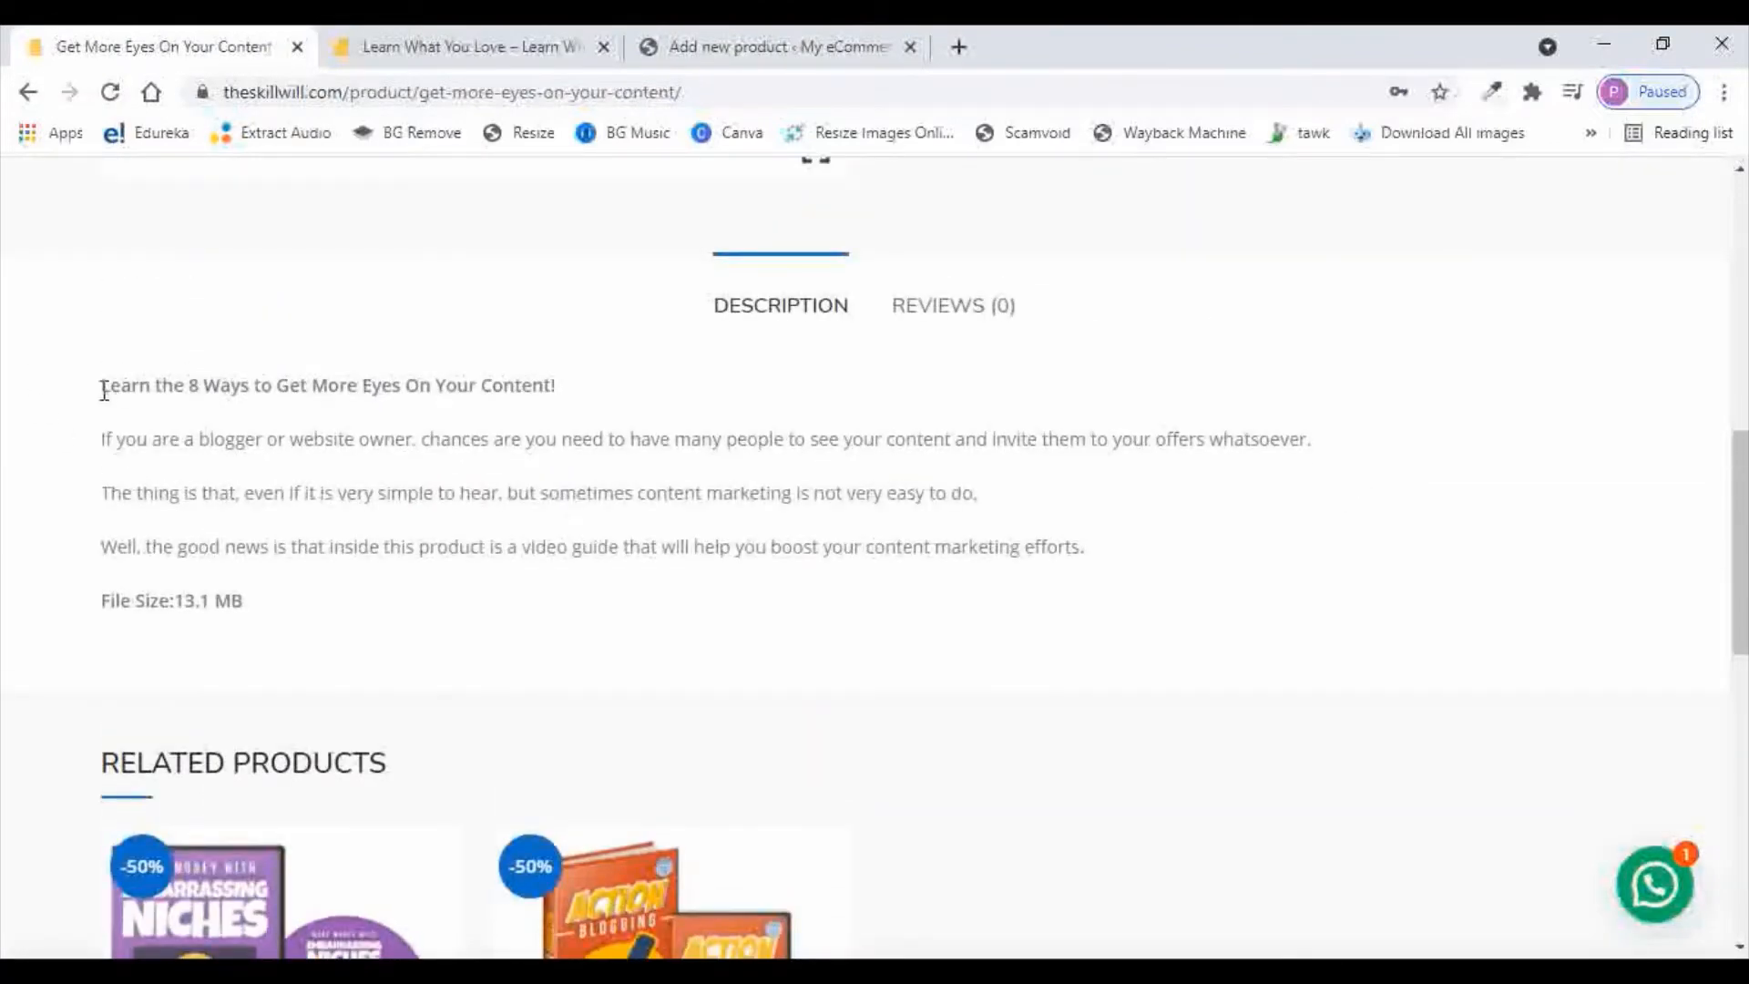
drag(103, 390, 244, 601)
key(ctrl+c)
click(849, 47)
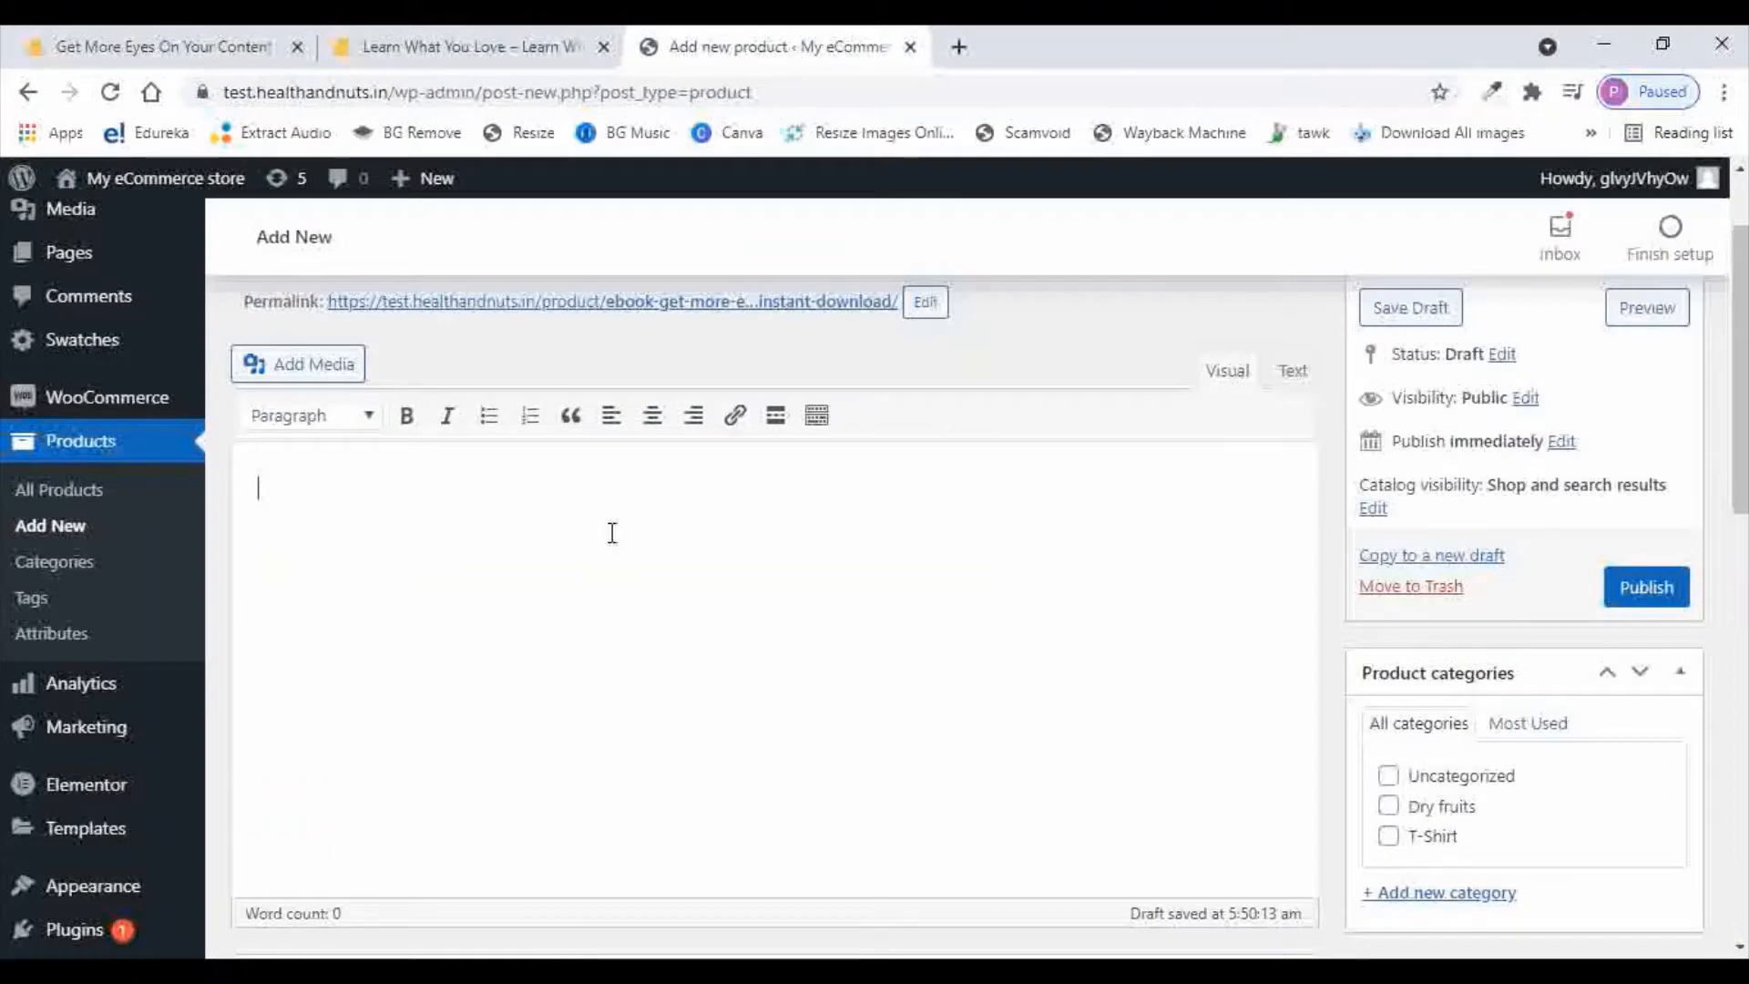
key(ctrl+v)
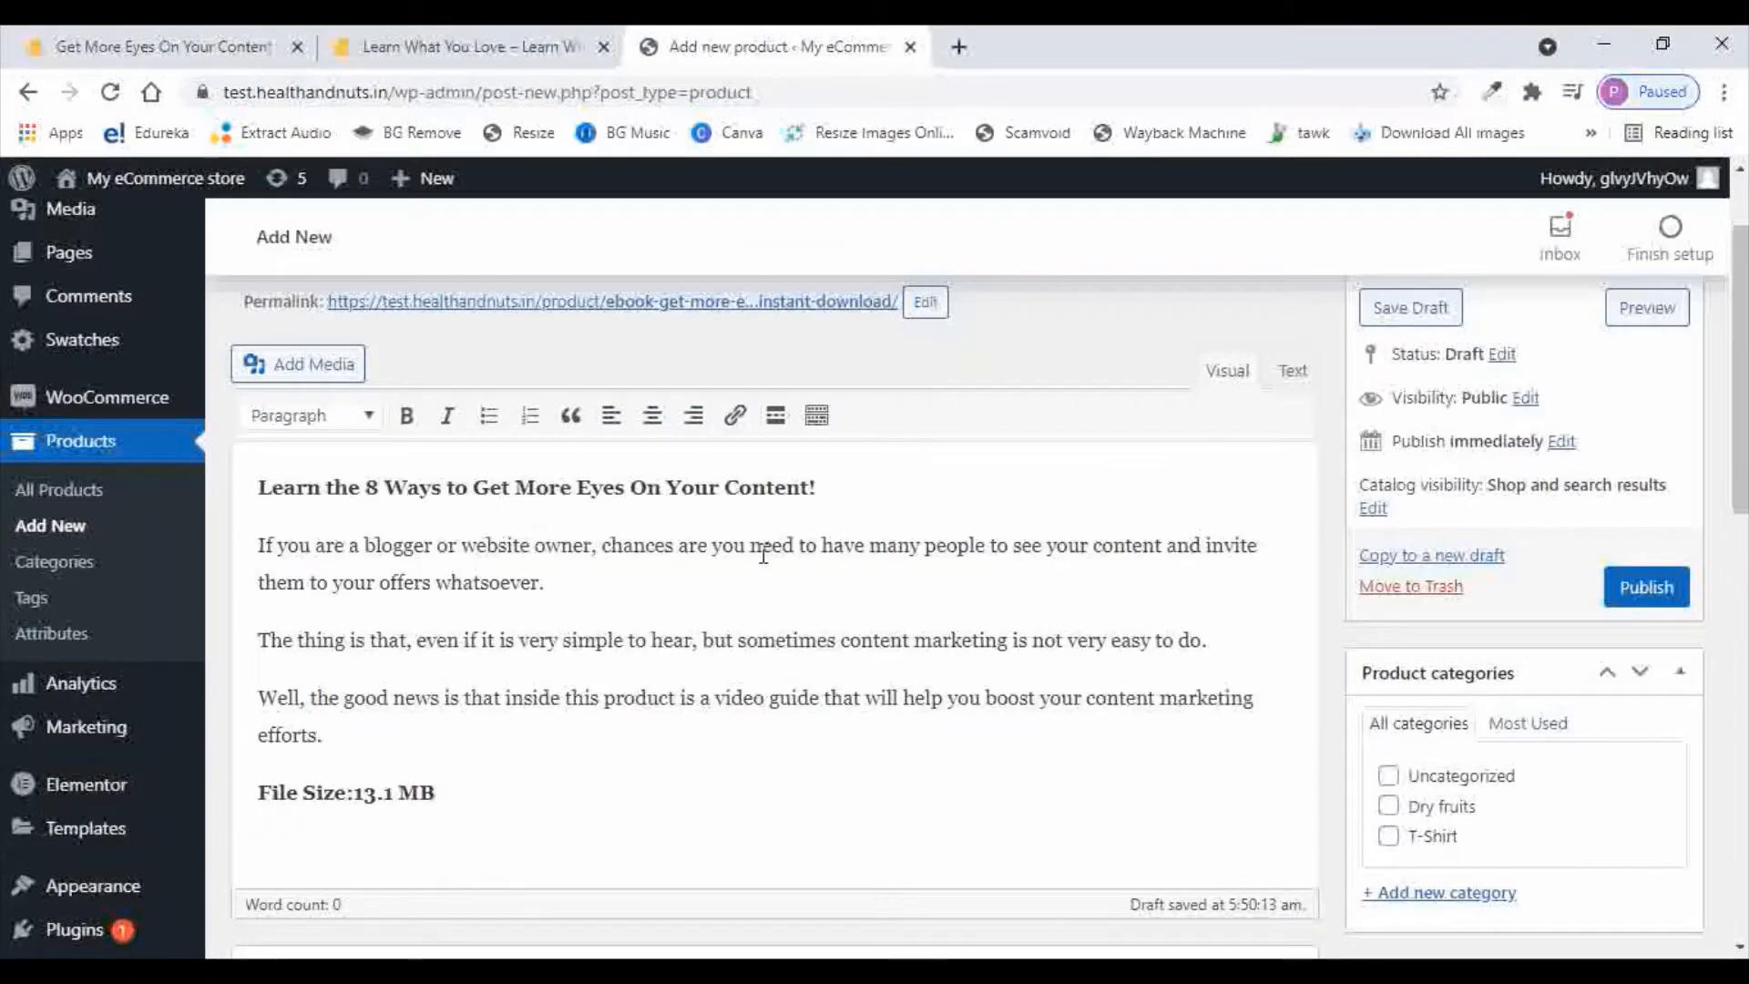
Fill the product short description with "Learn the 8 Ways to Get More Eyes On Your Content!", copied from the TheSkillWill product page
scroll(938, 572, down, 10)
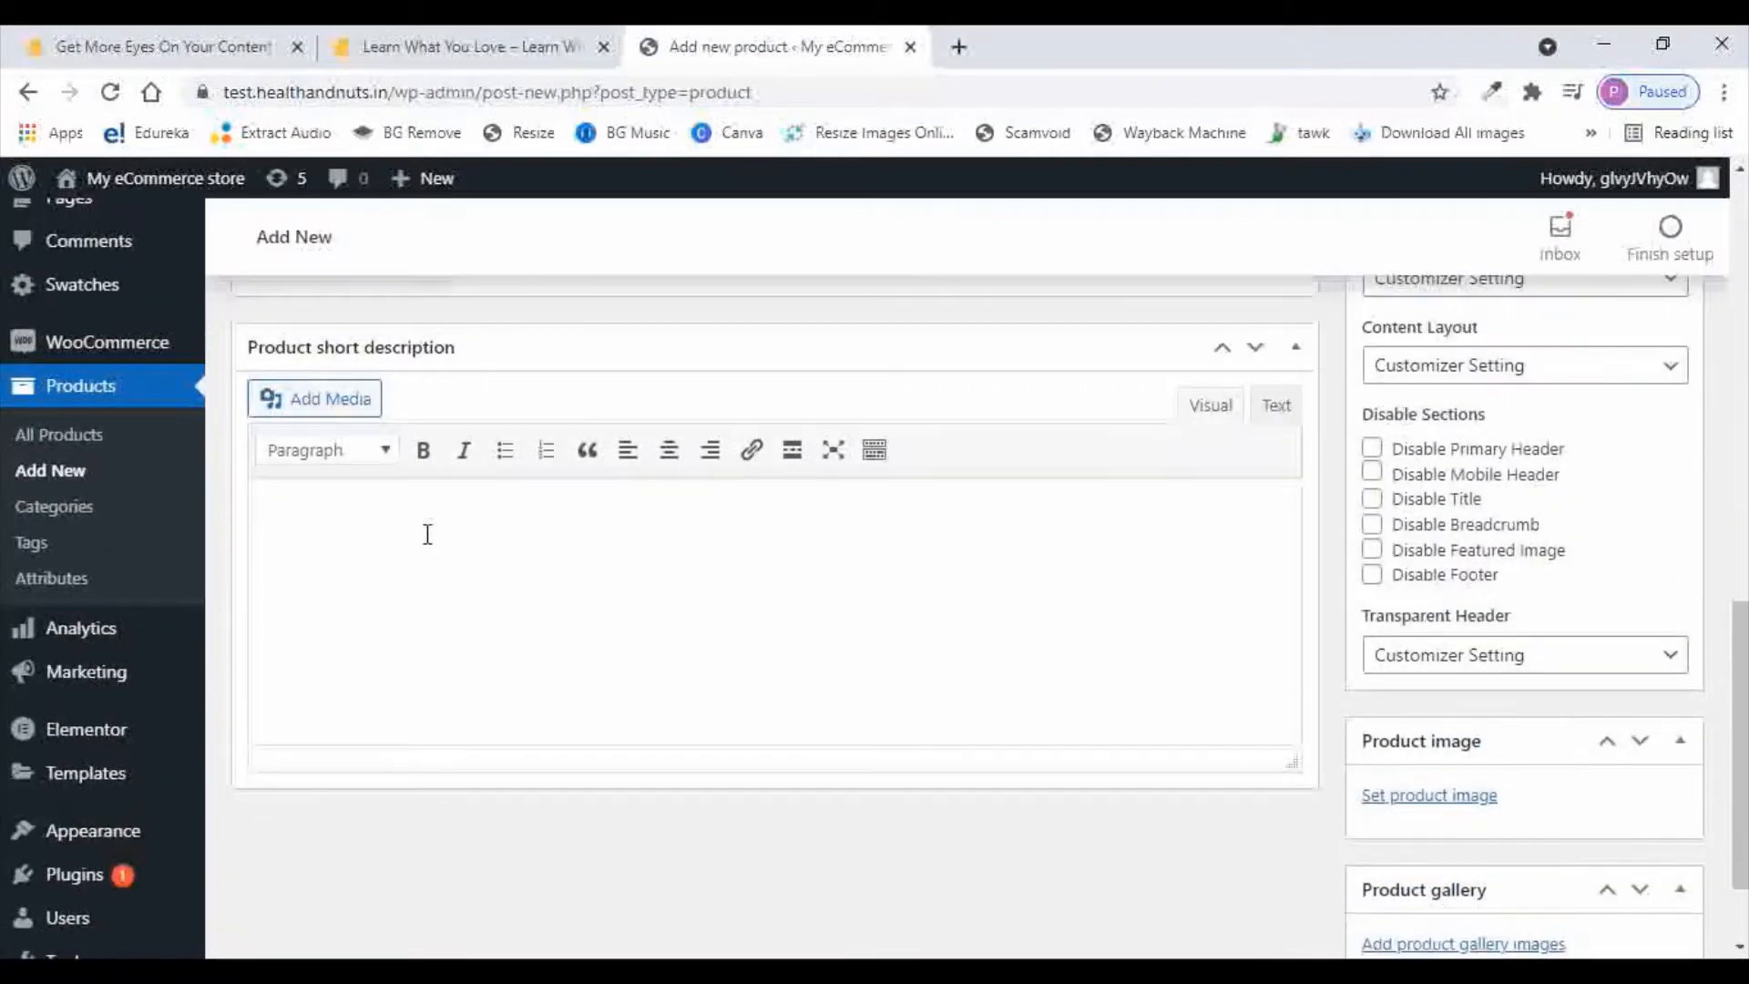
click(330, 508)
click(161, 47)
scroll(1048, 442, up, 5)
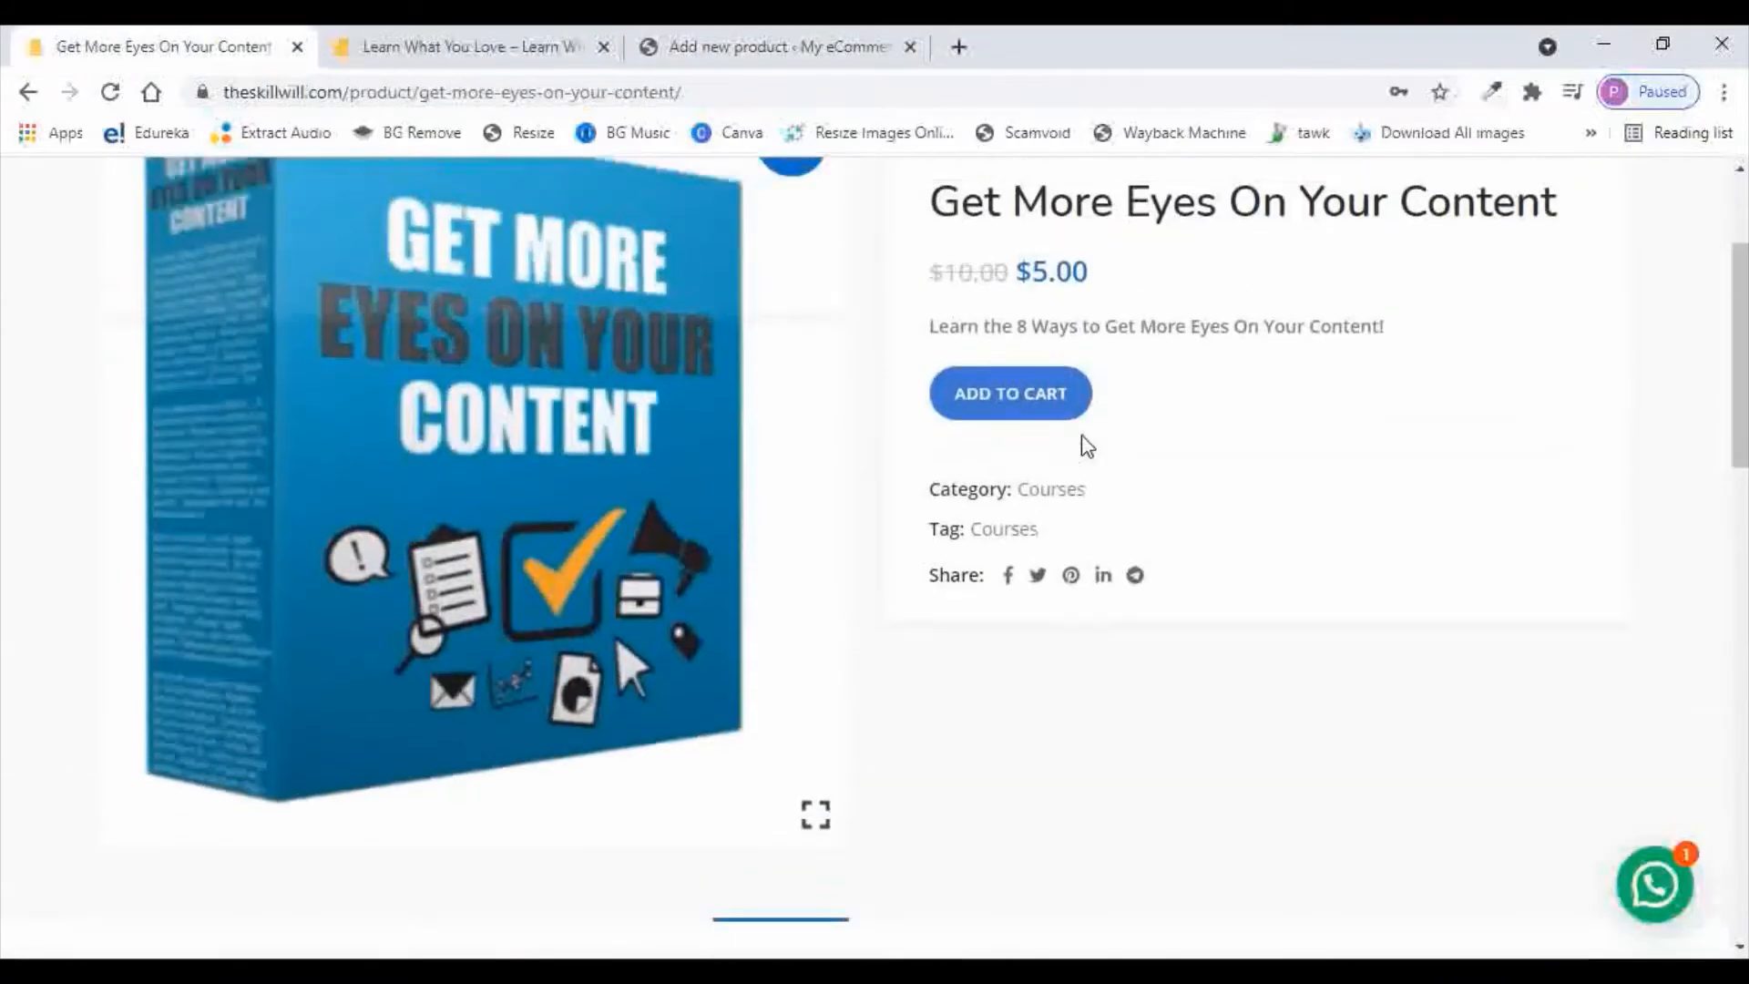
scroll(1087, 447, up, 3)
drag(1401, 562, 927, 562)
key(ctrl+c)
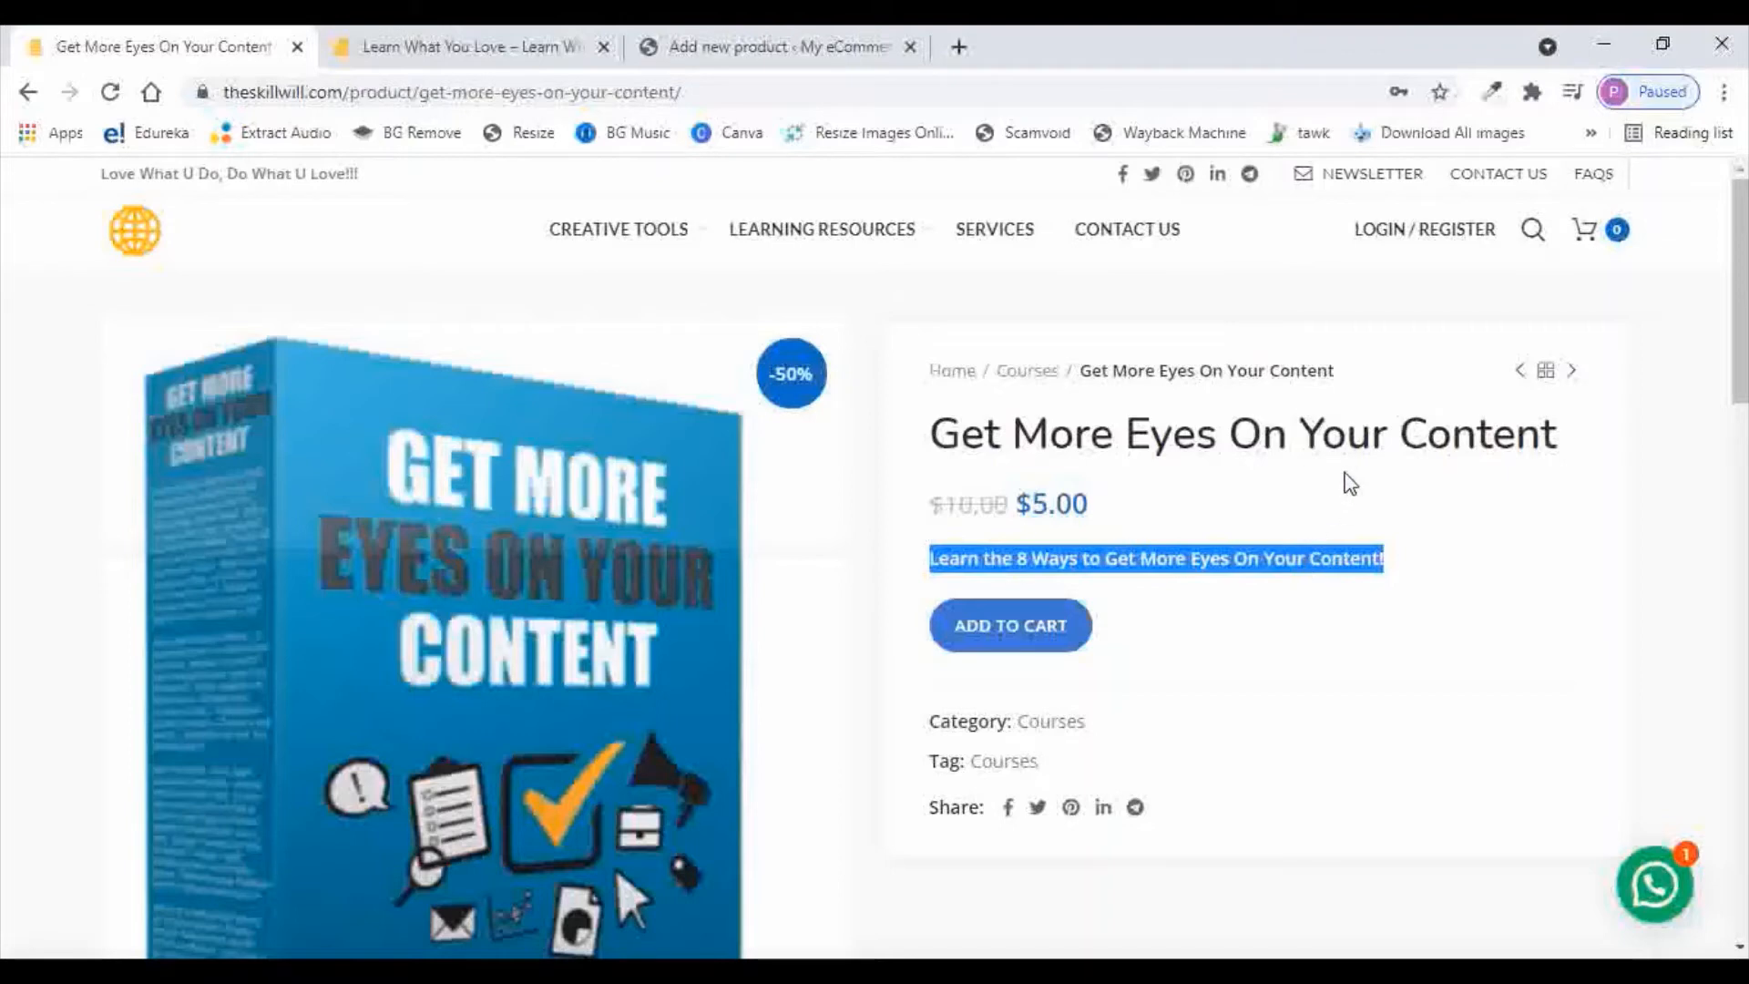
click(708, 47)
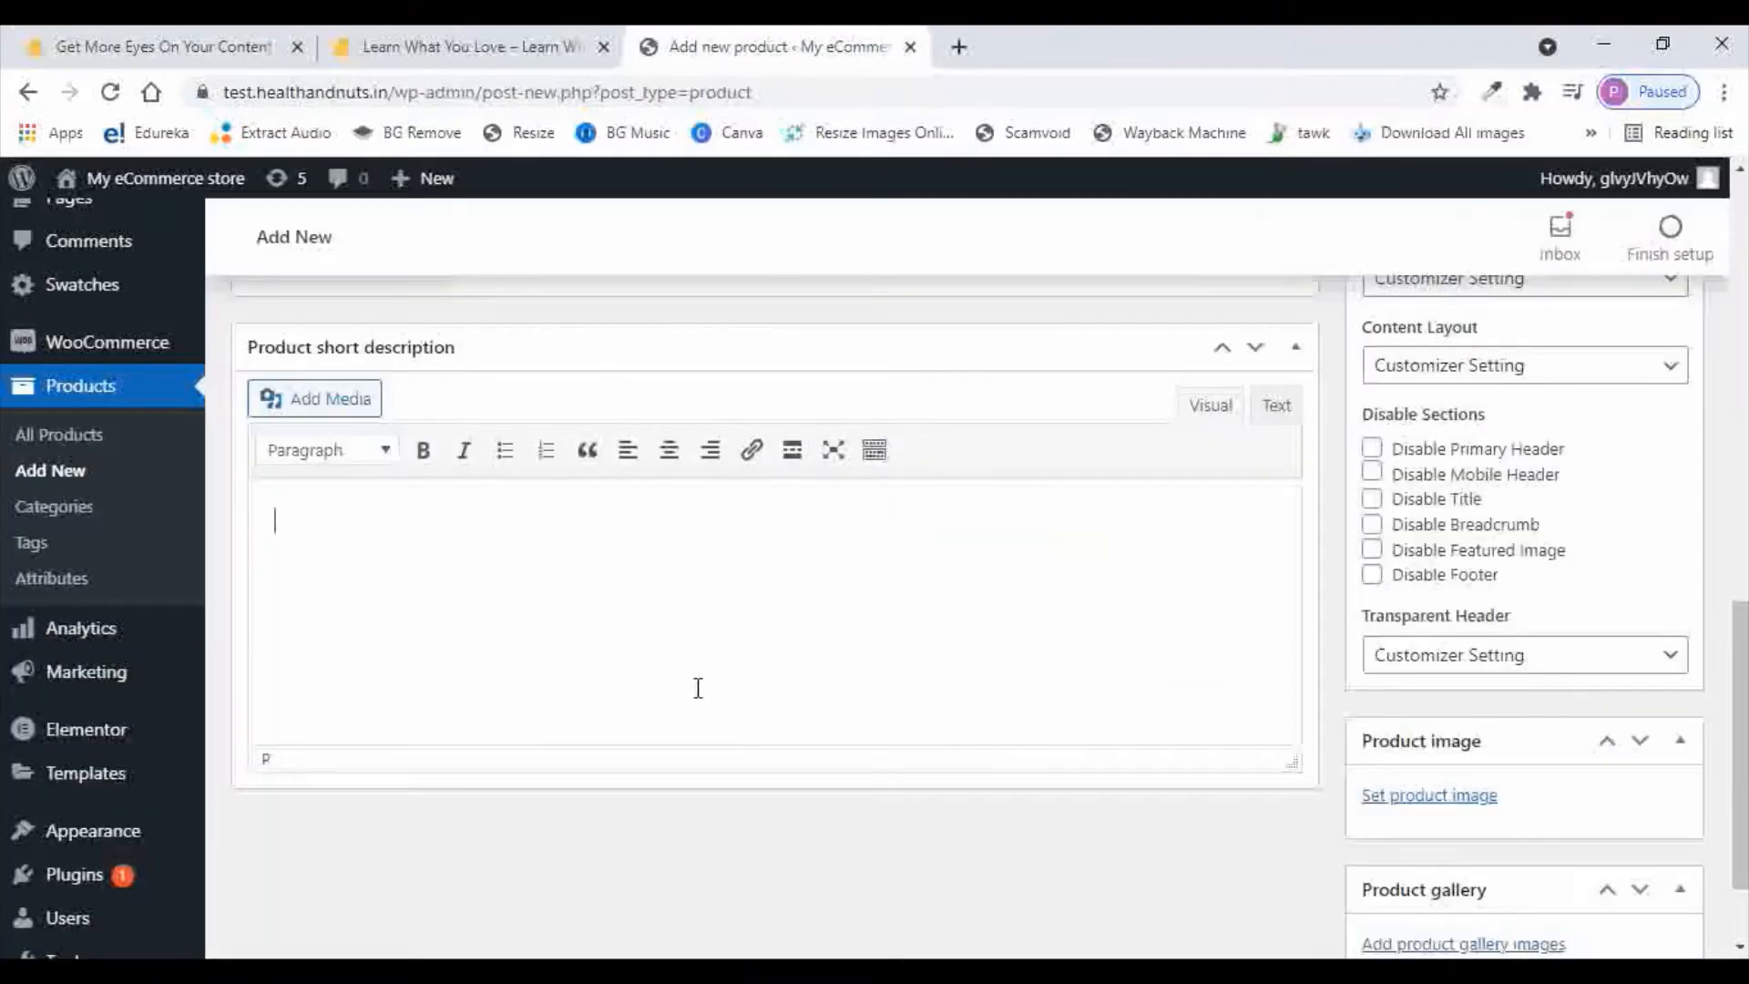
click(644, 669)
key(ctrl+v)
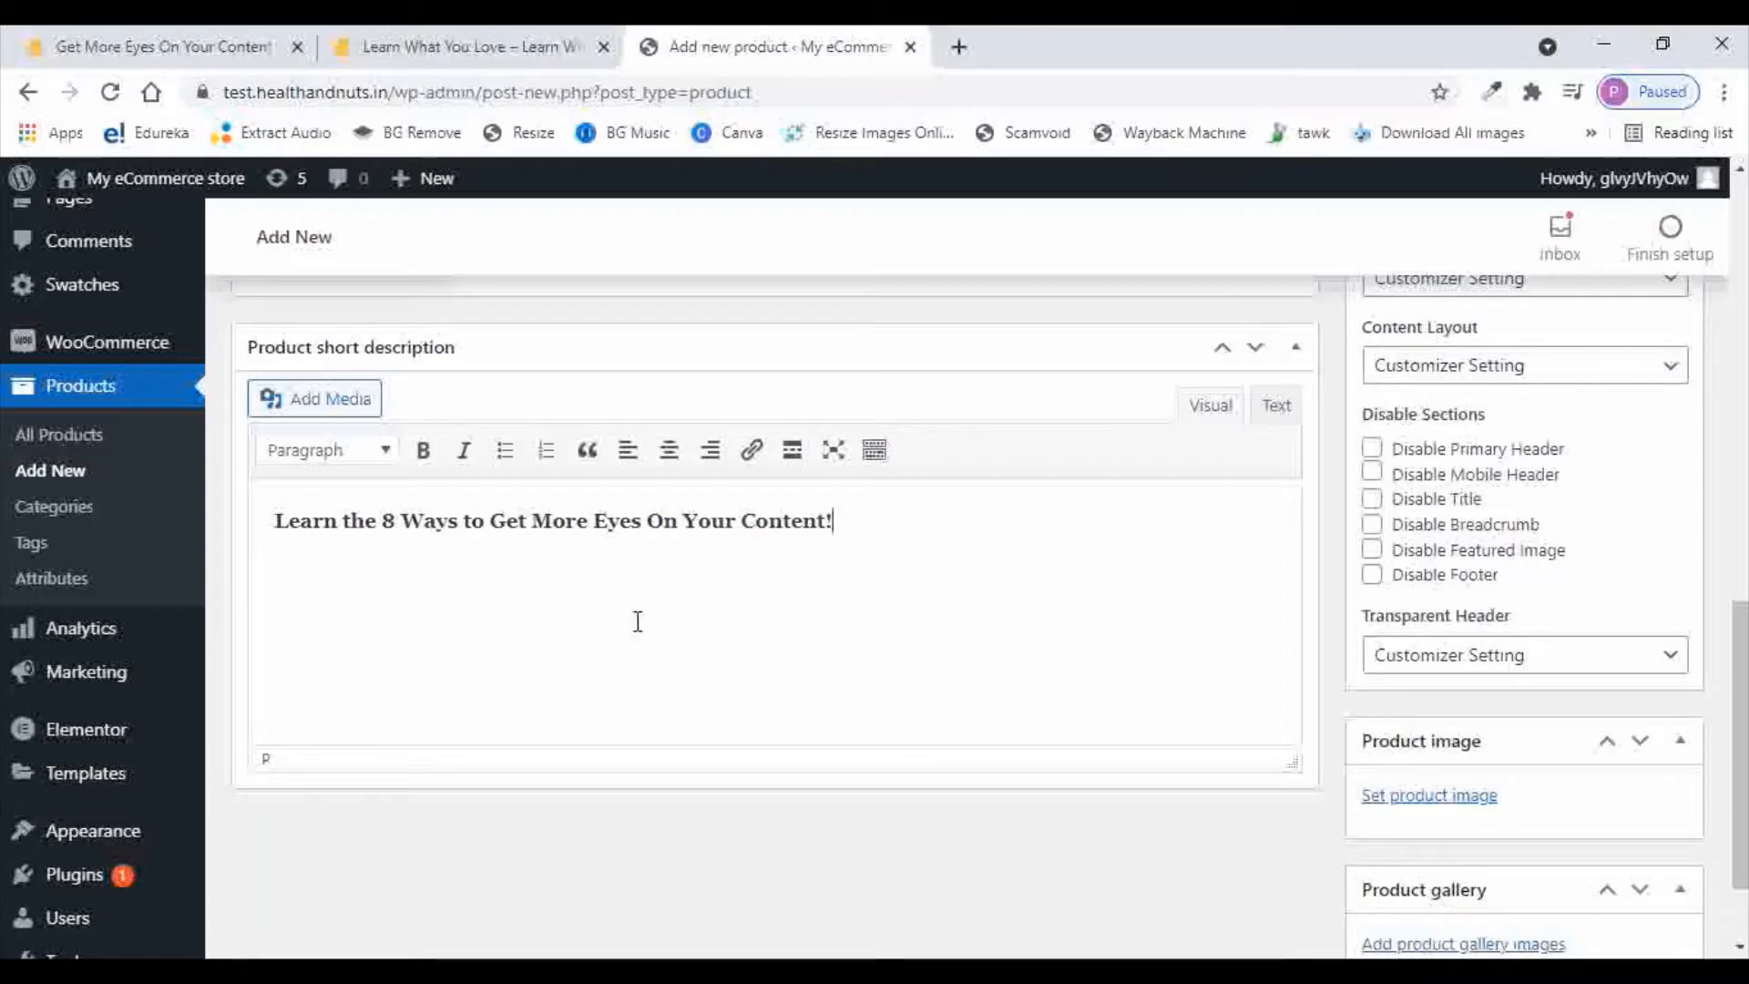
scroll(1001, 581, up, 6)
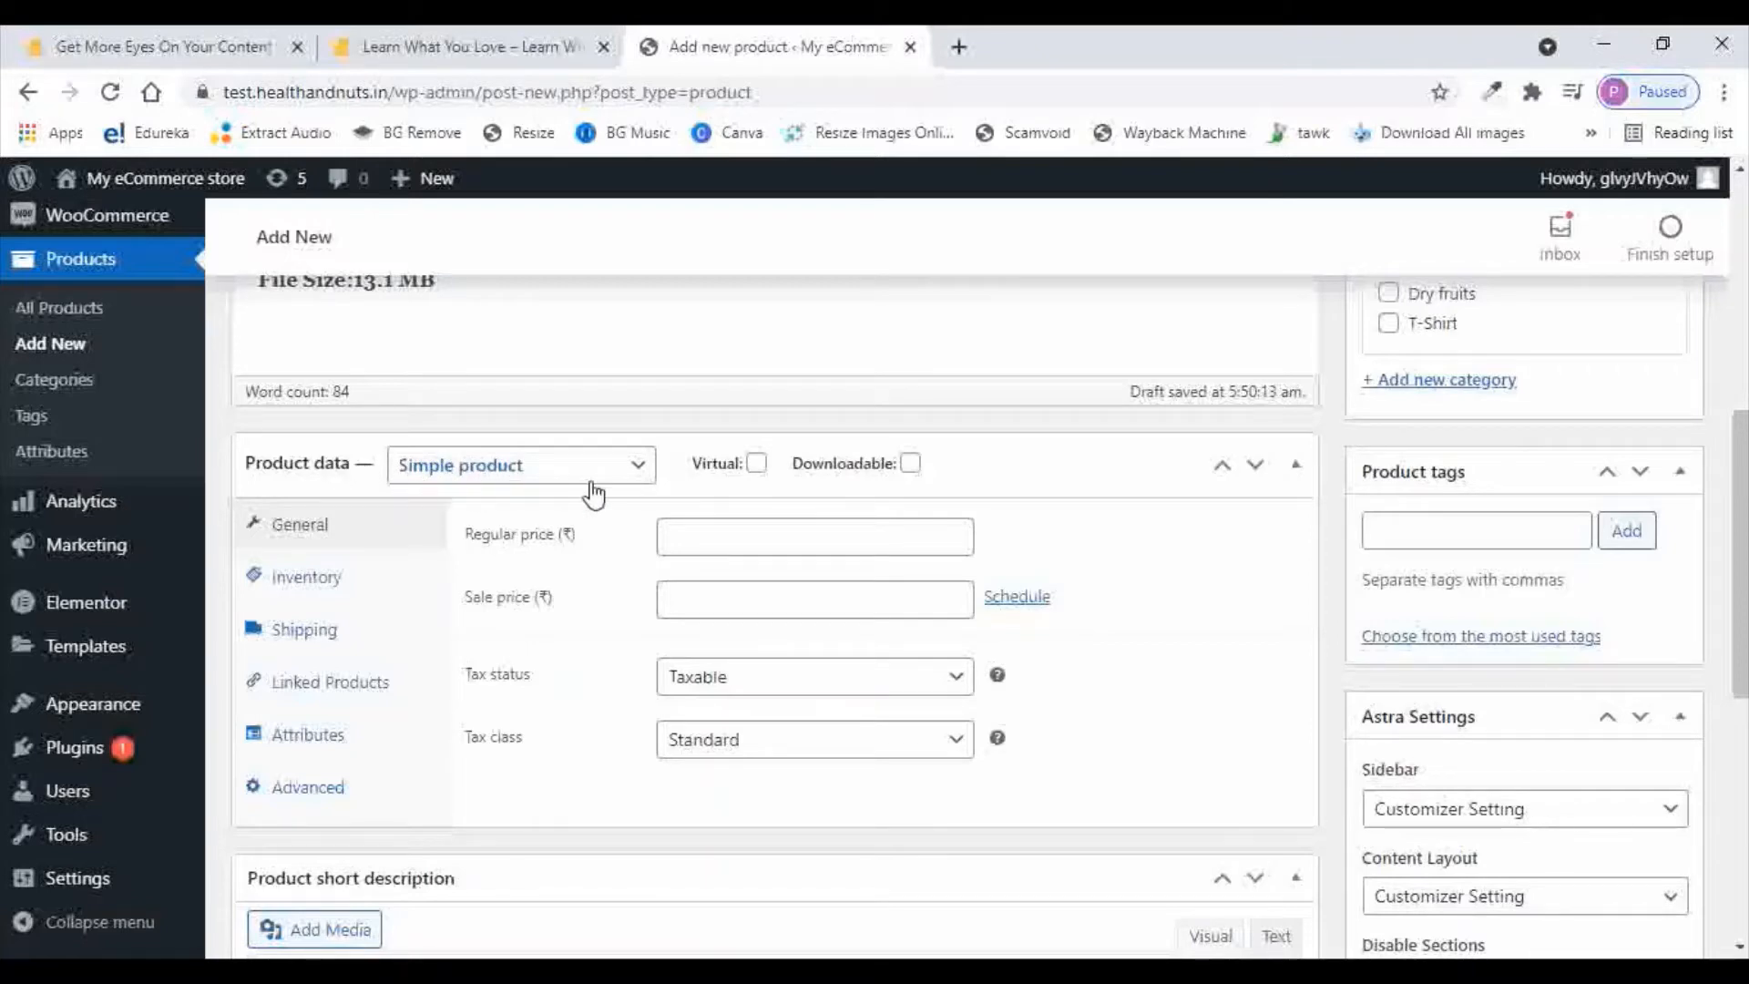
Mark the product as downloadable and set its regular price to 500 and sale price to 250
click(911, 463)
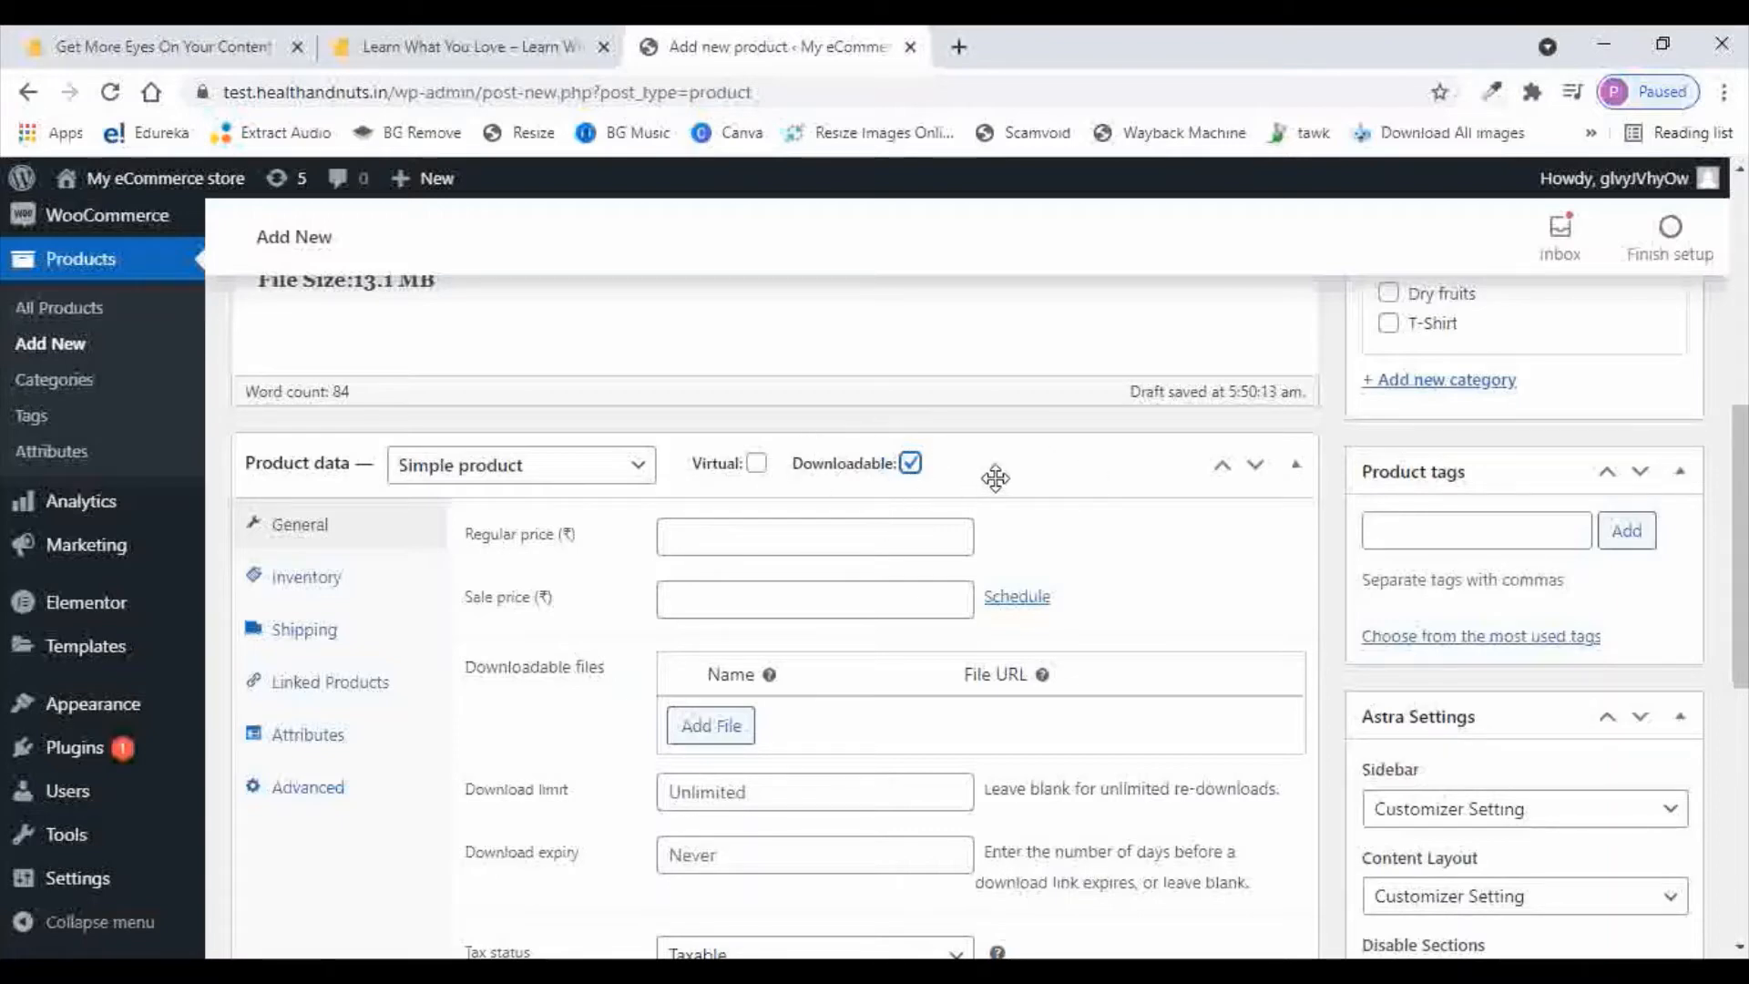
click(706, 537)
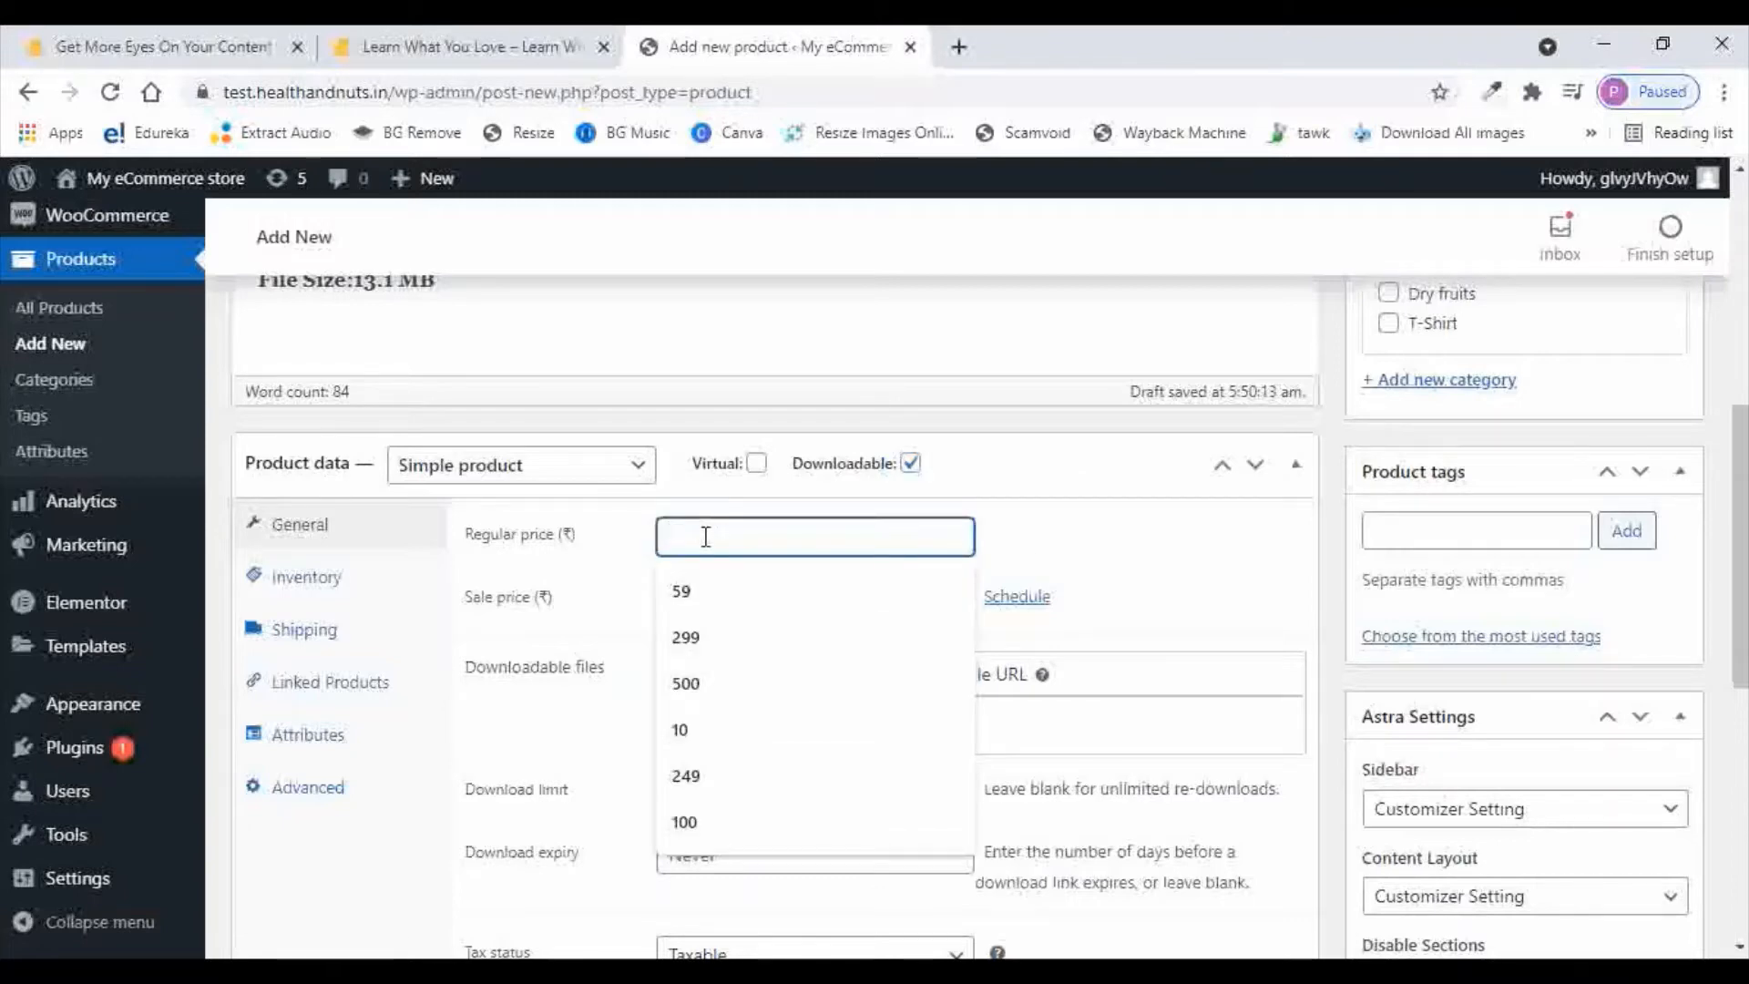
text(500)
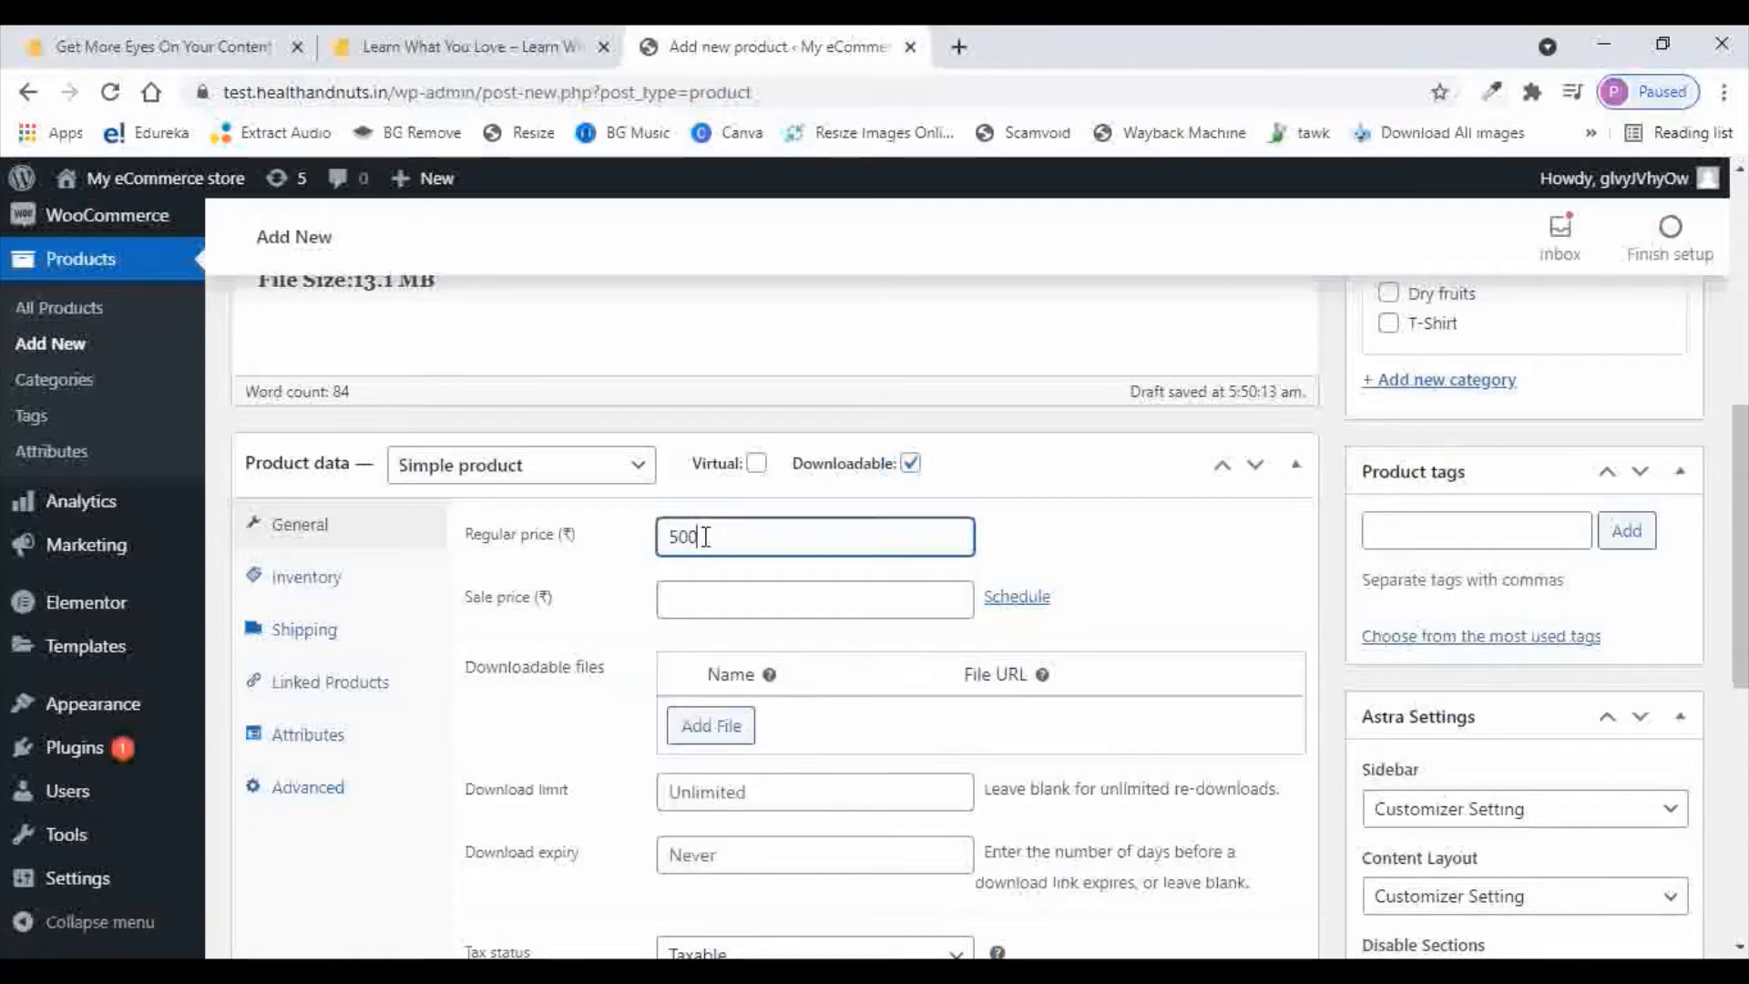
key(Tab)
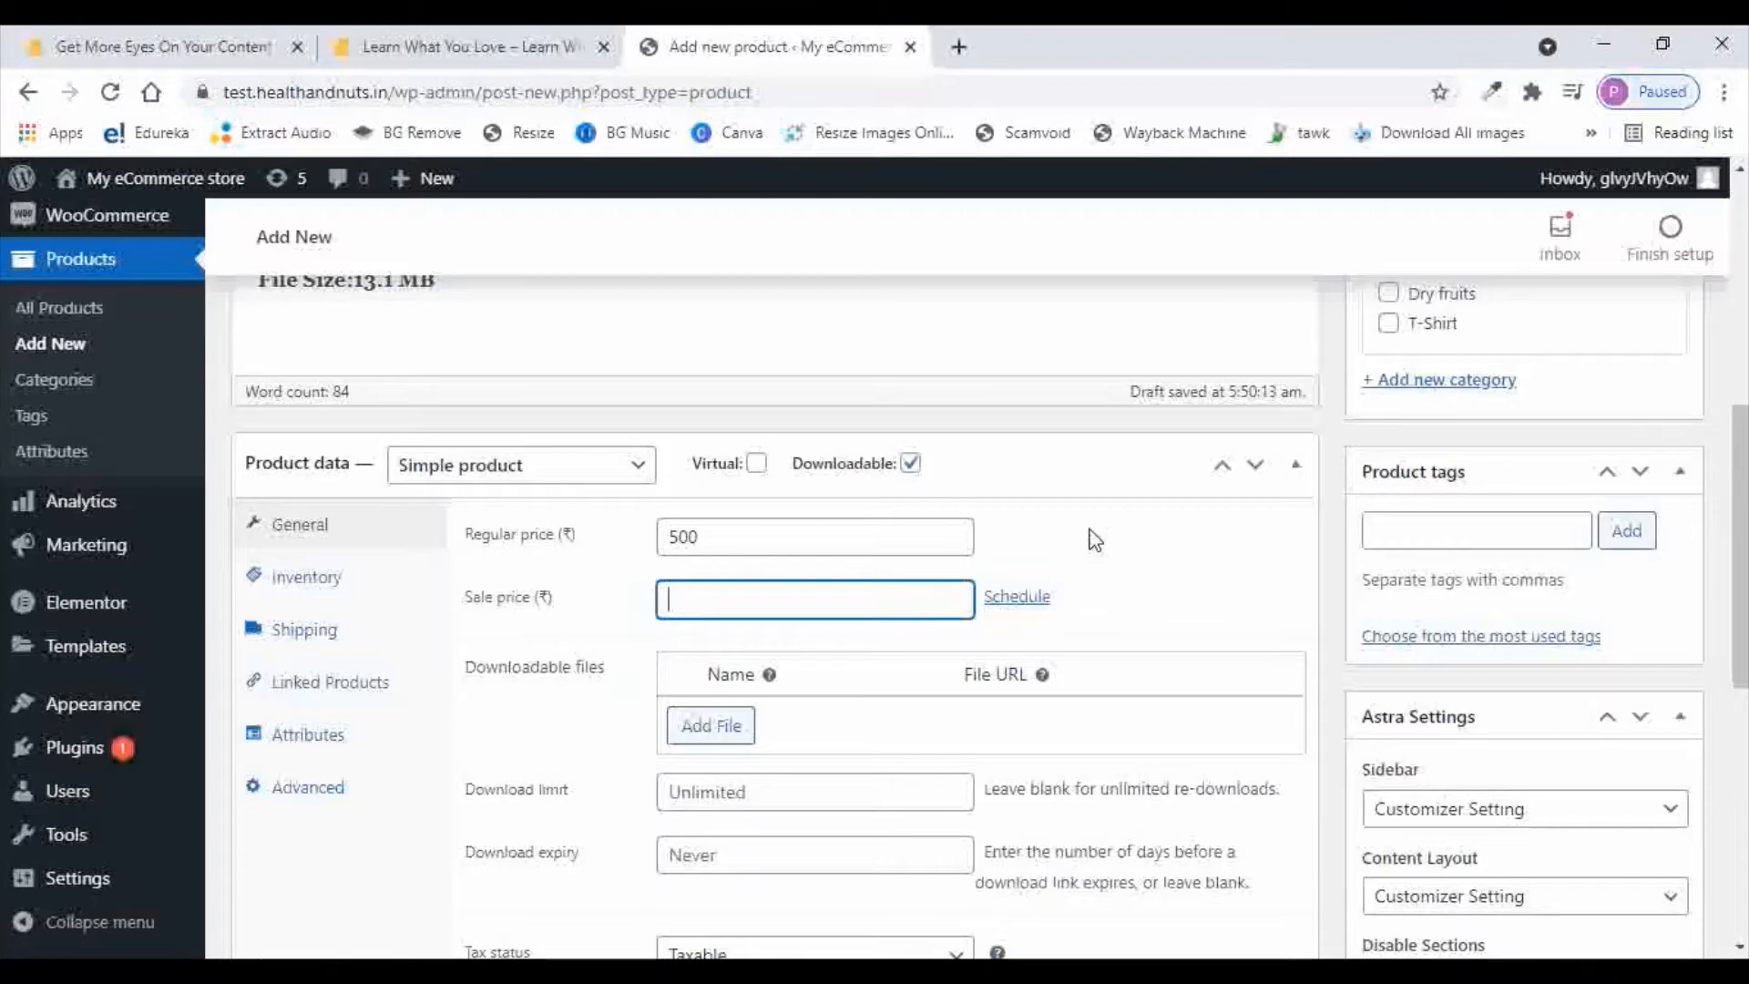
text(250)
click(1105, 542)
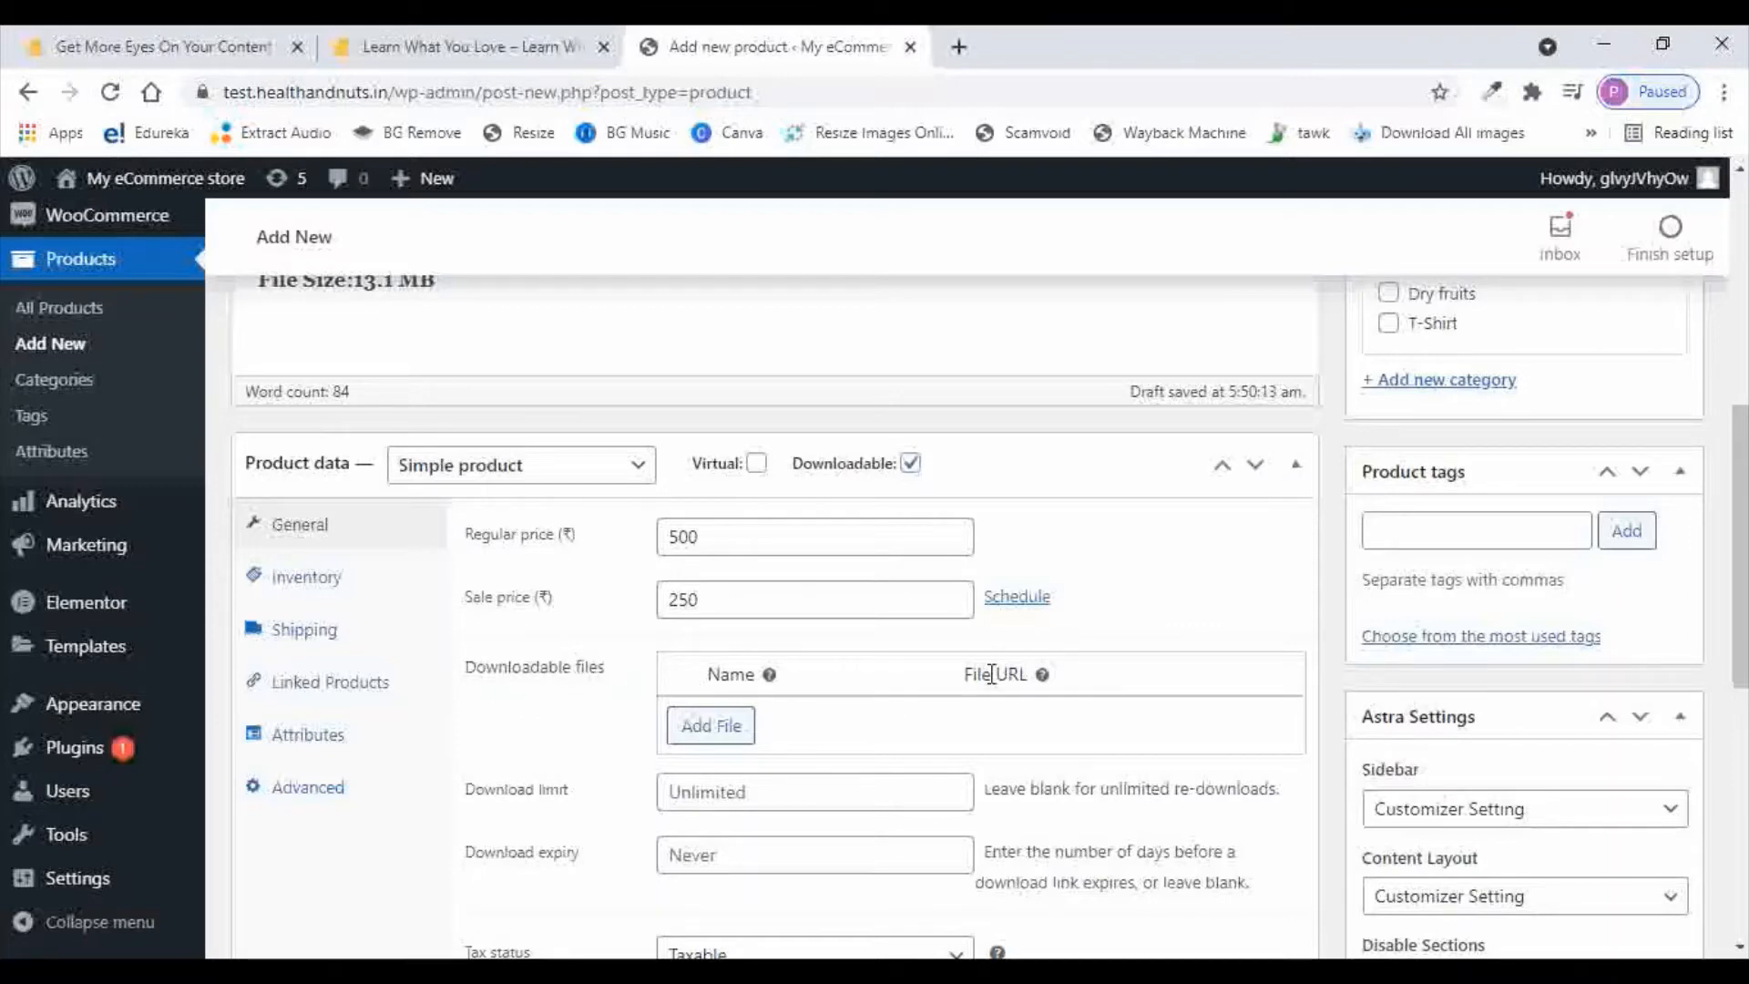
Add a downloadable file entry to the product and name it "eBook"
scroll(1196, 625, down, 2)
scroll(1196, 625, down, 1)
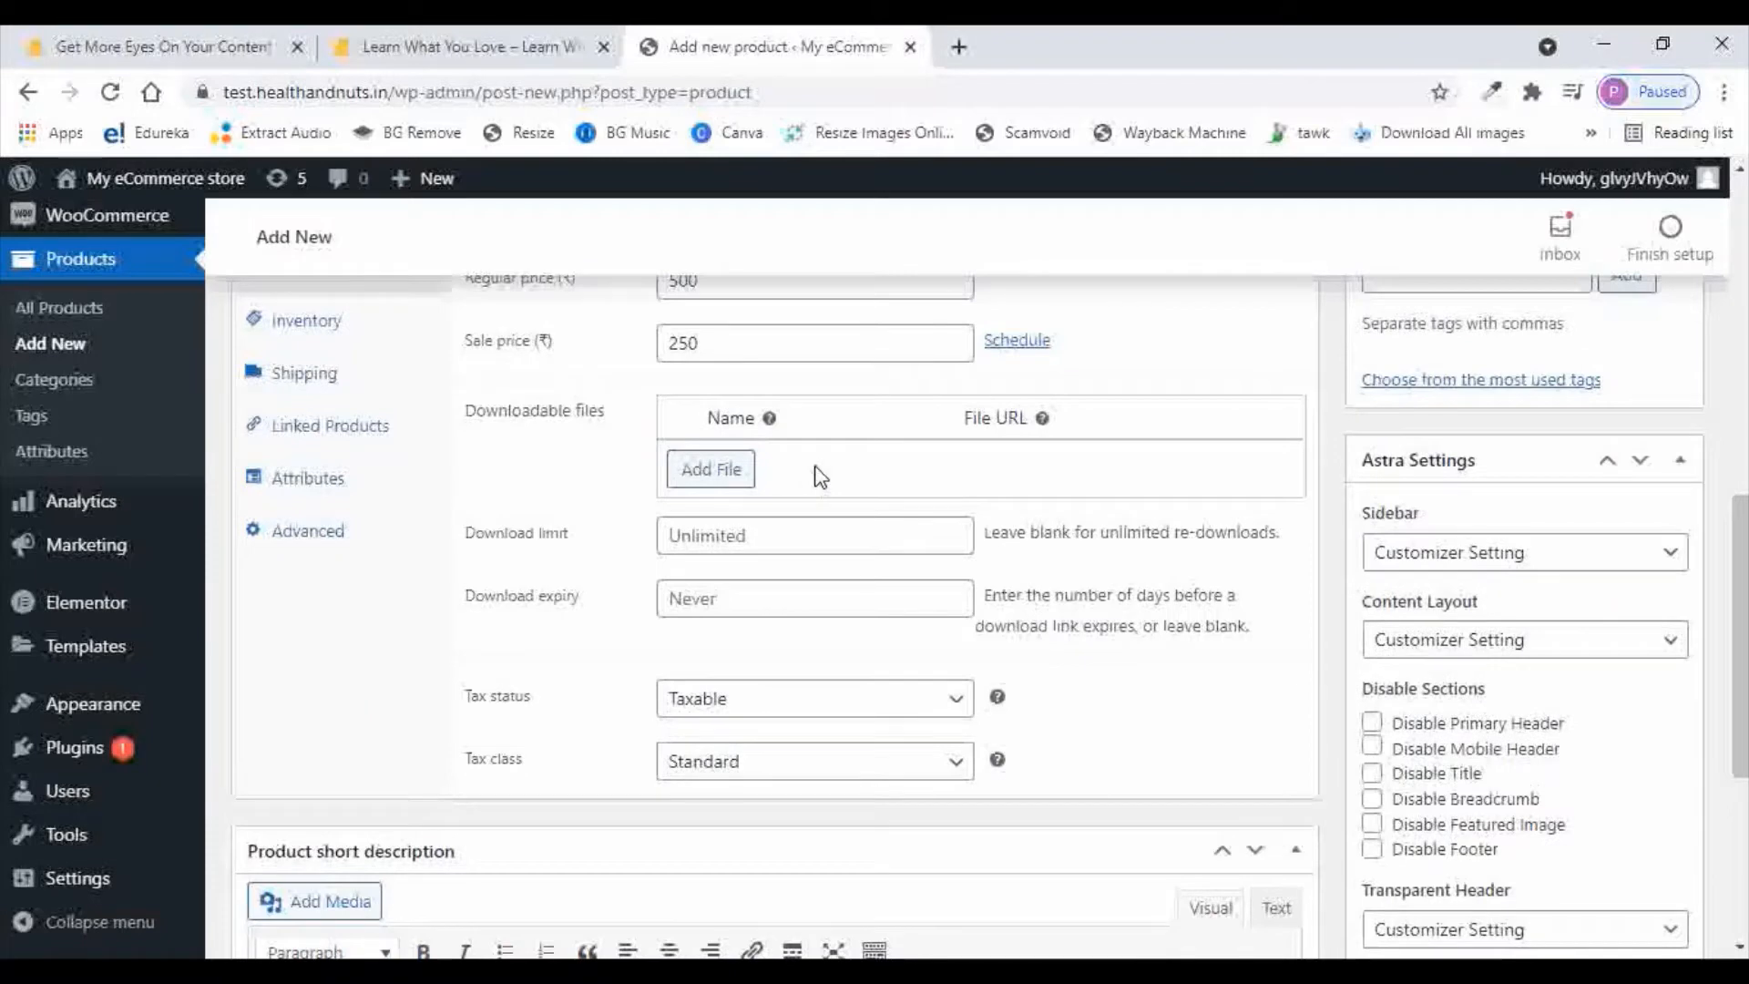
click(720, 469)
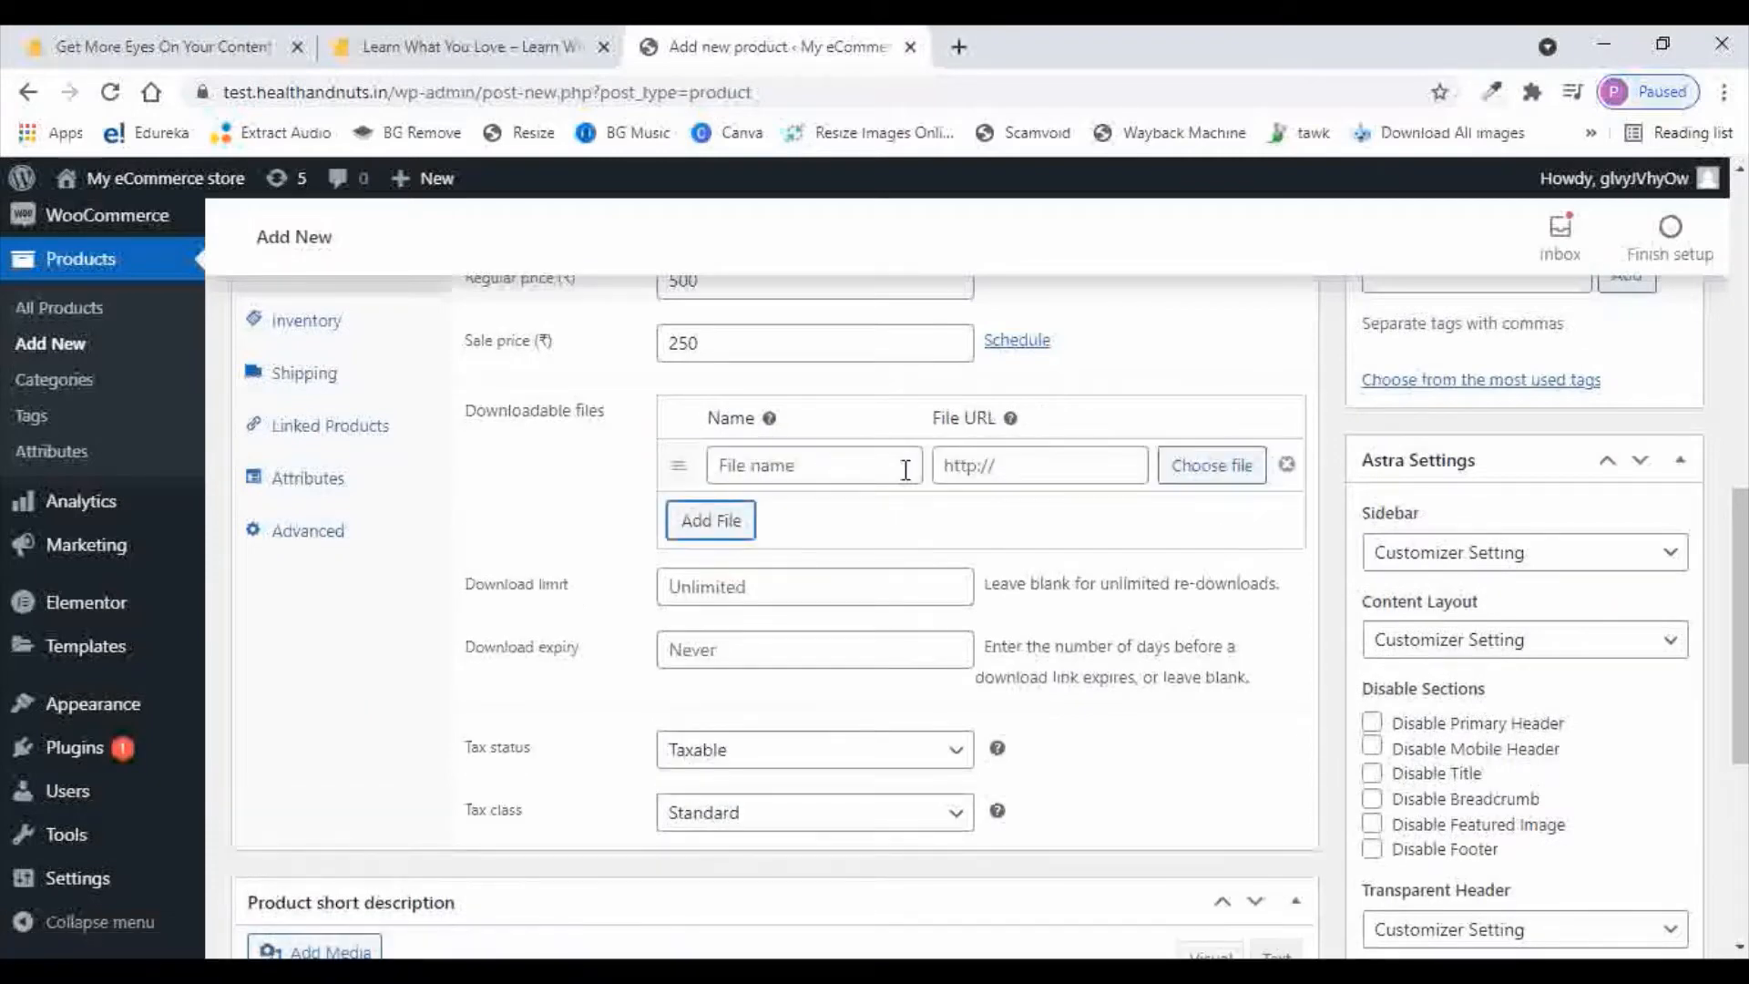
click(730, 468)
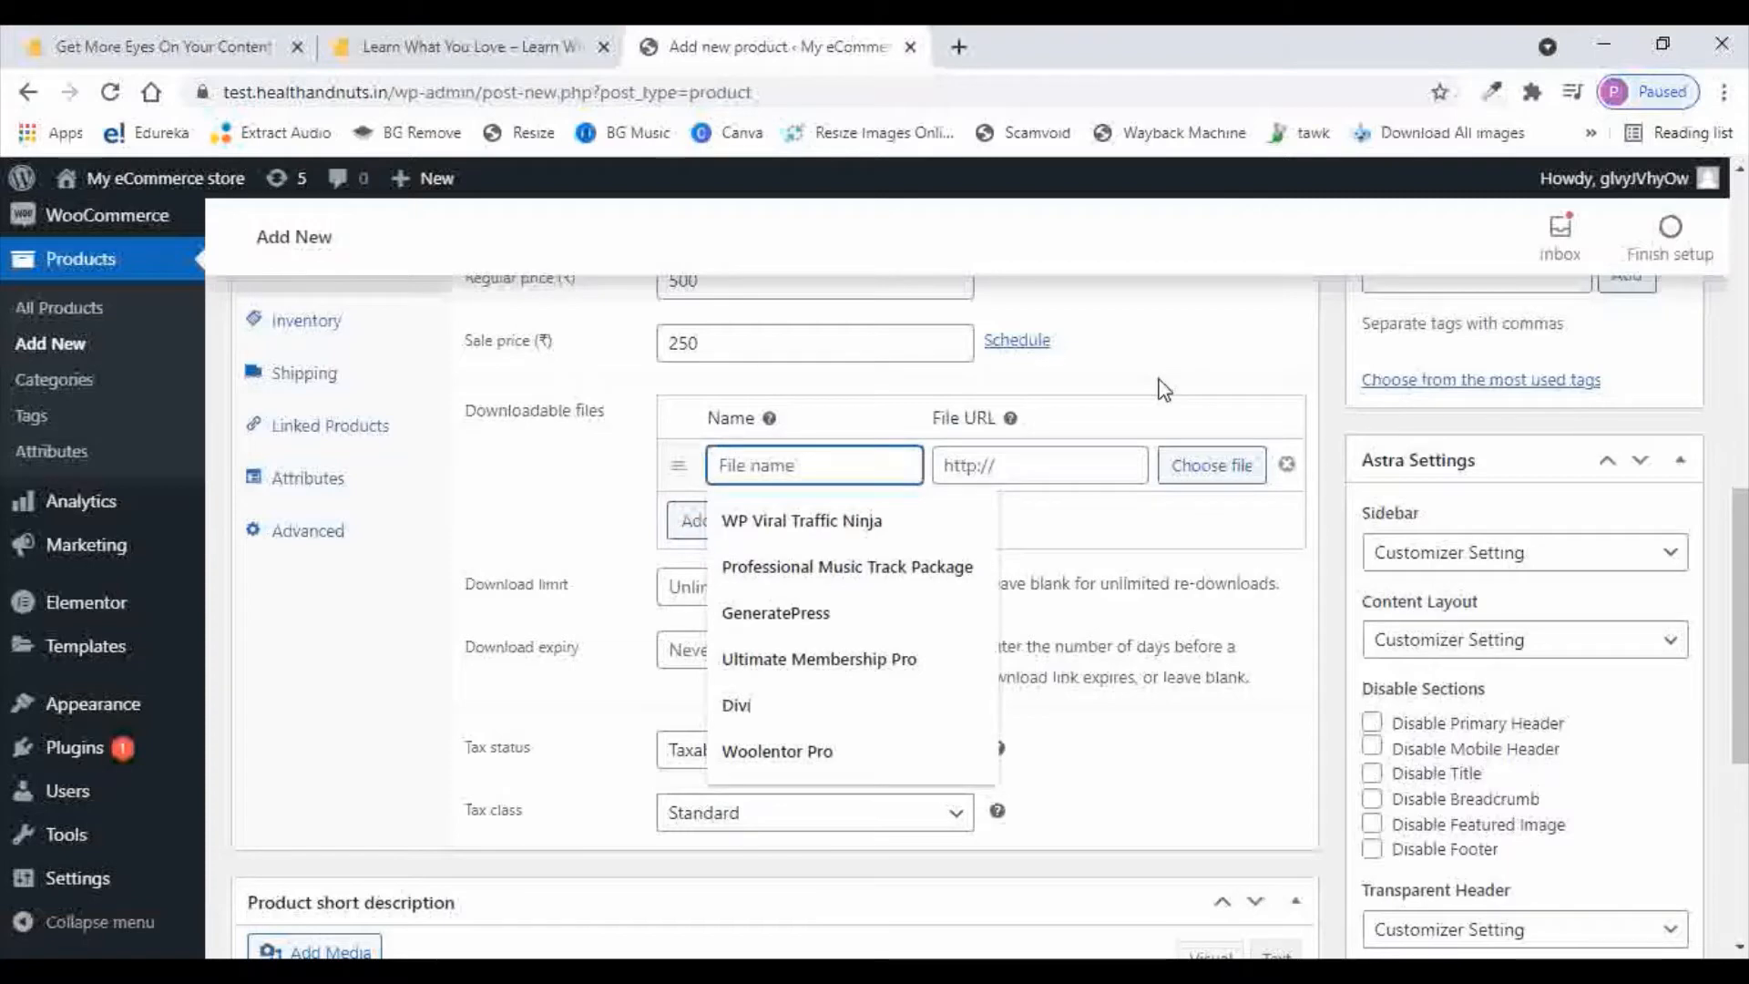
text(eBook)
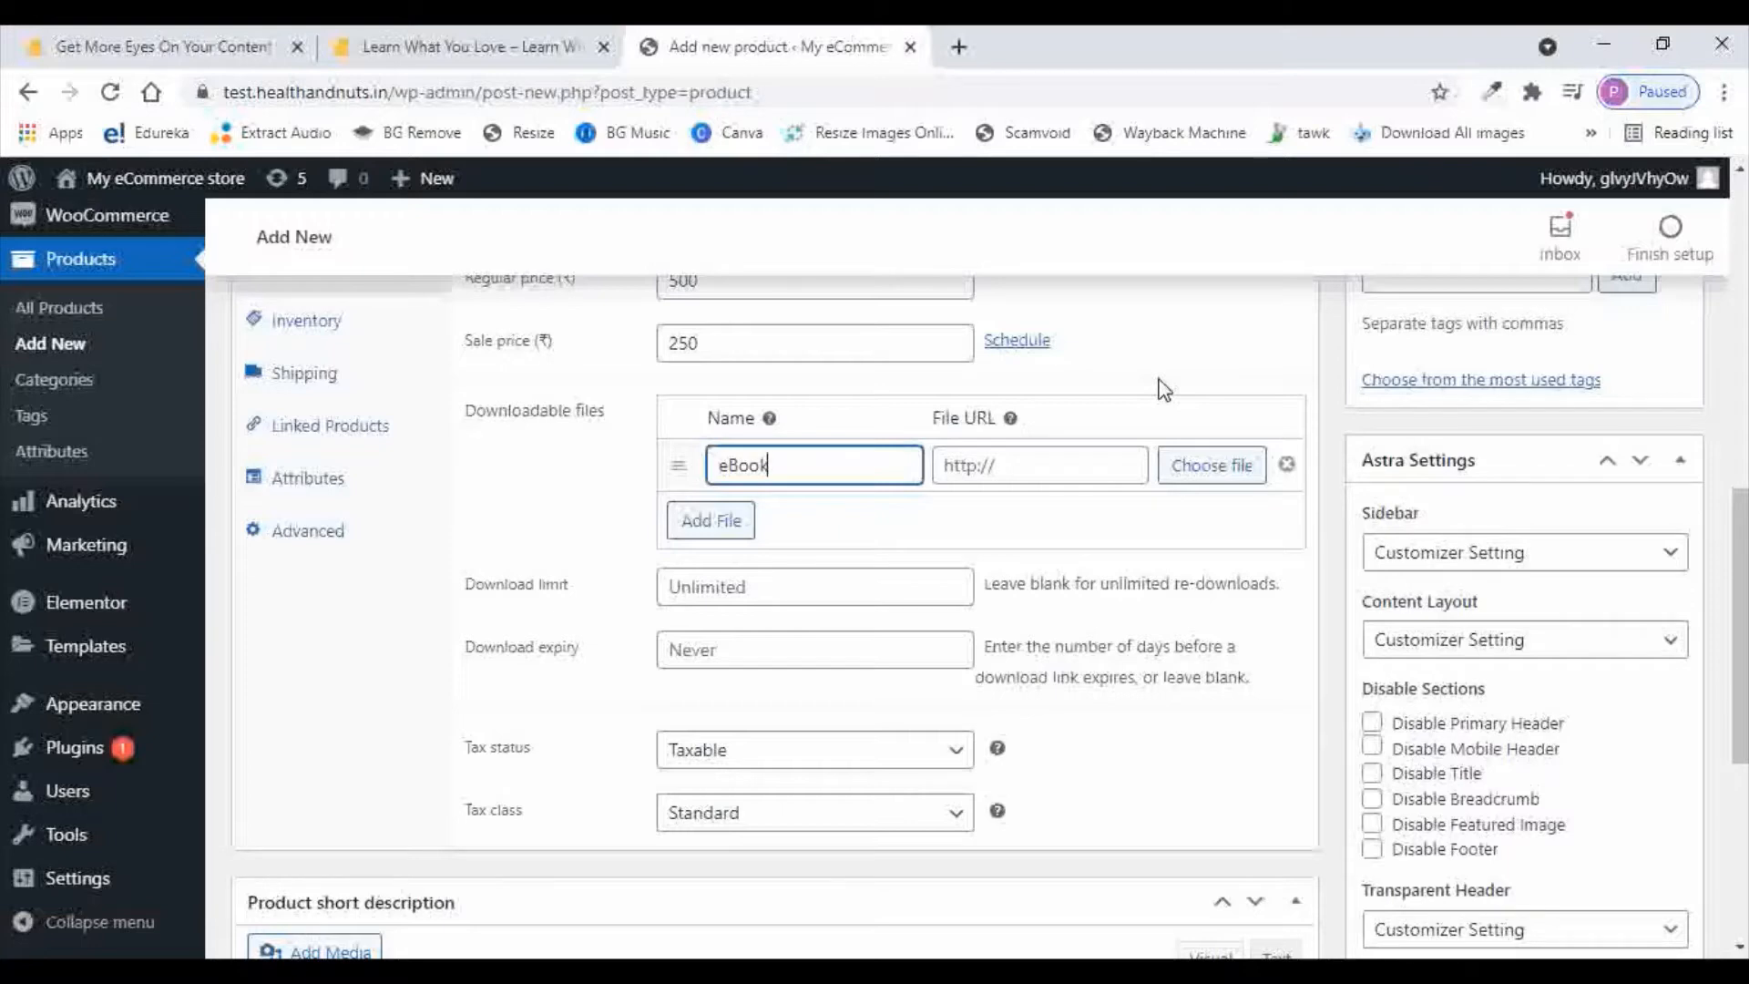
click(1041, 458)
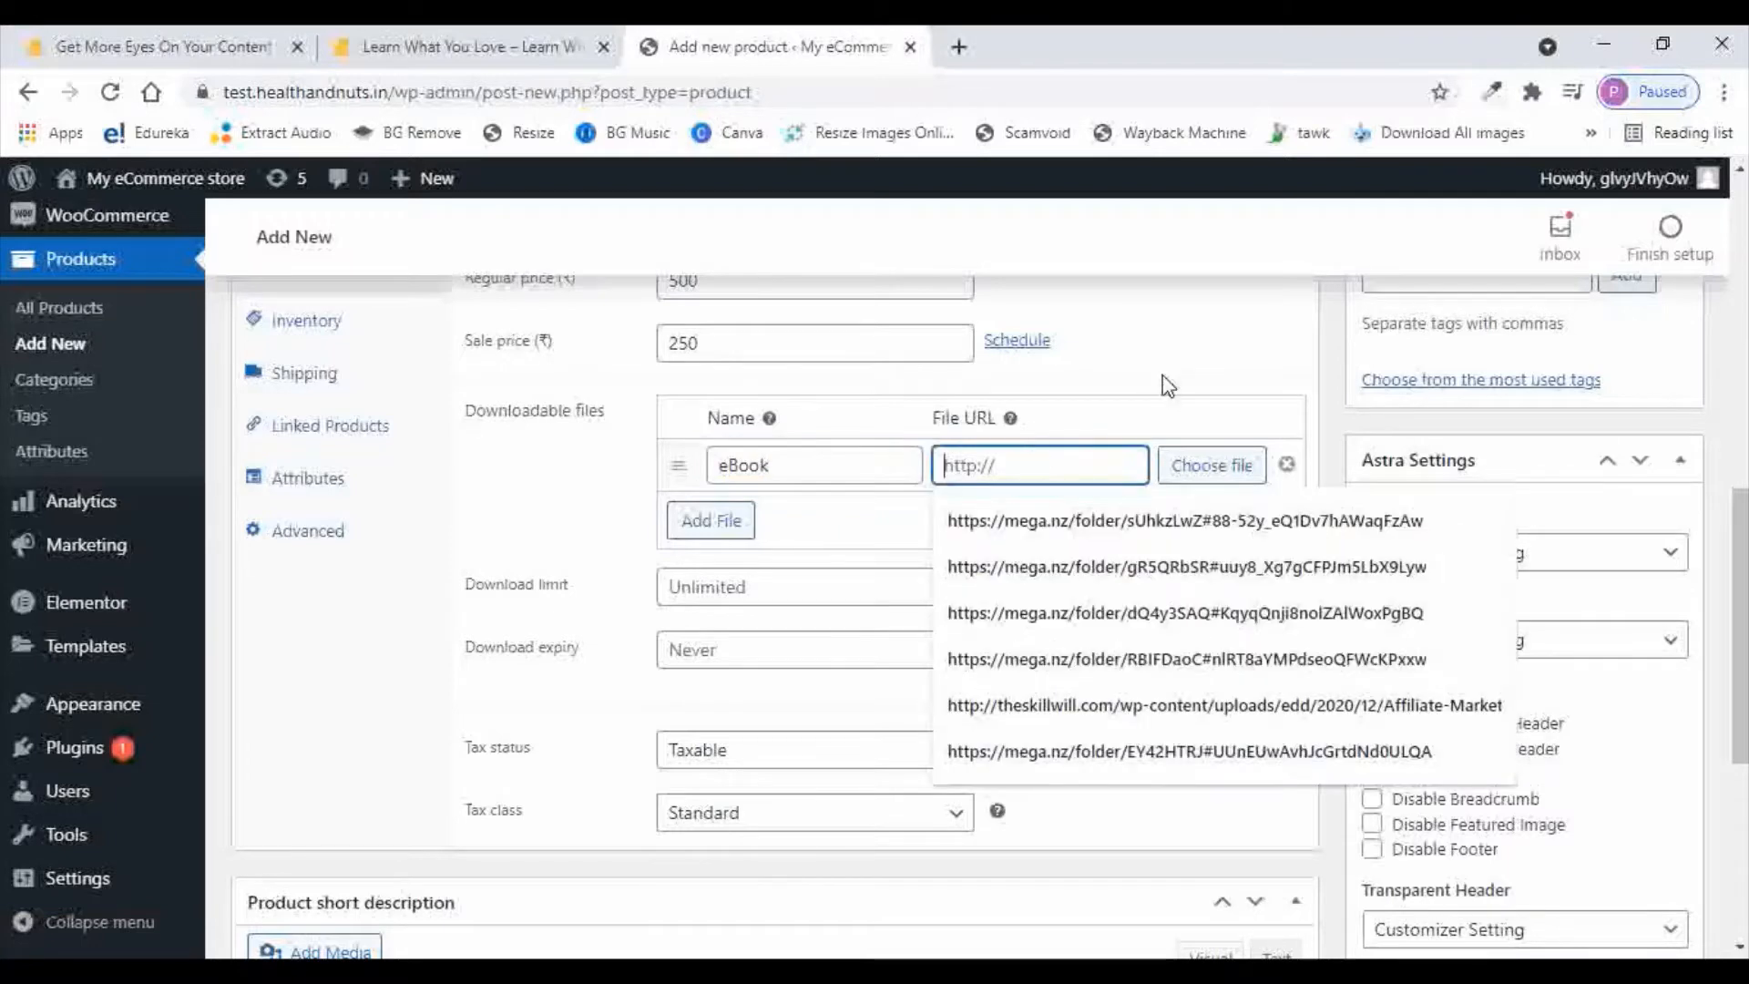
click(1194, 360)
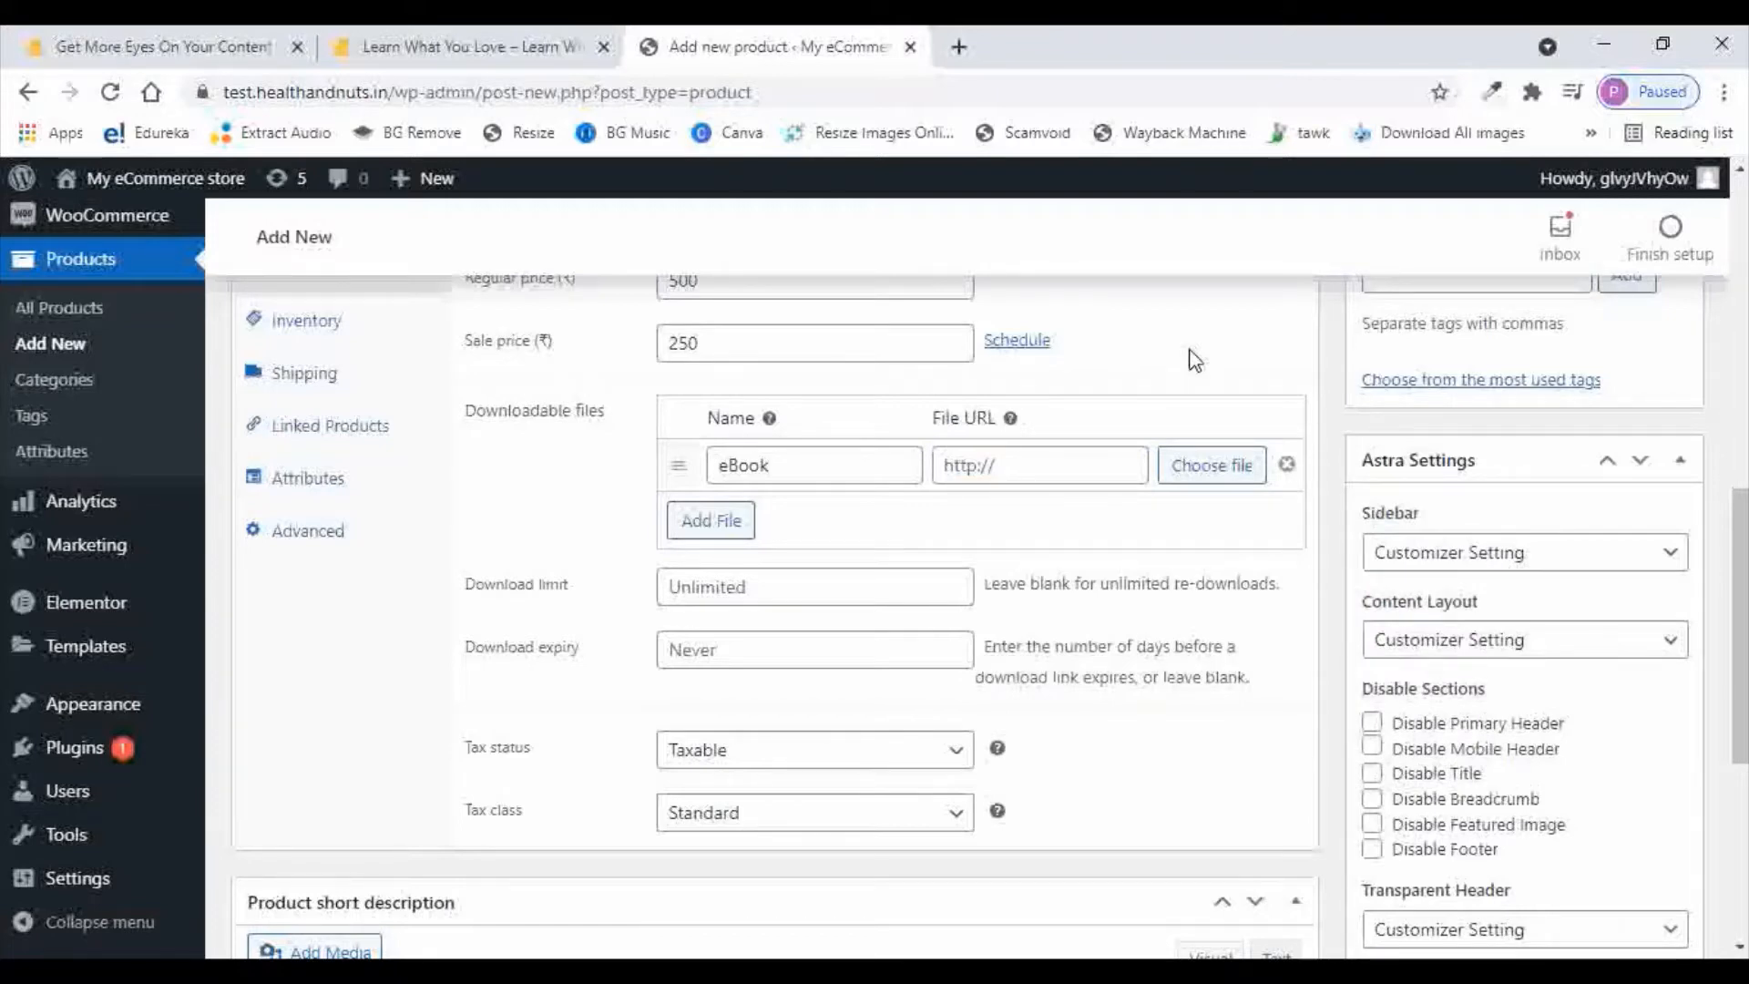
Open the site's Media Library in a separate browser tab and upload the Document PDF from the Downloads folder
scroll(1193, 360, up, 3)
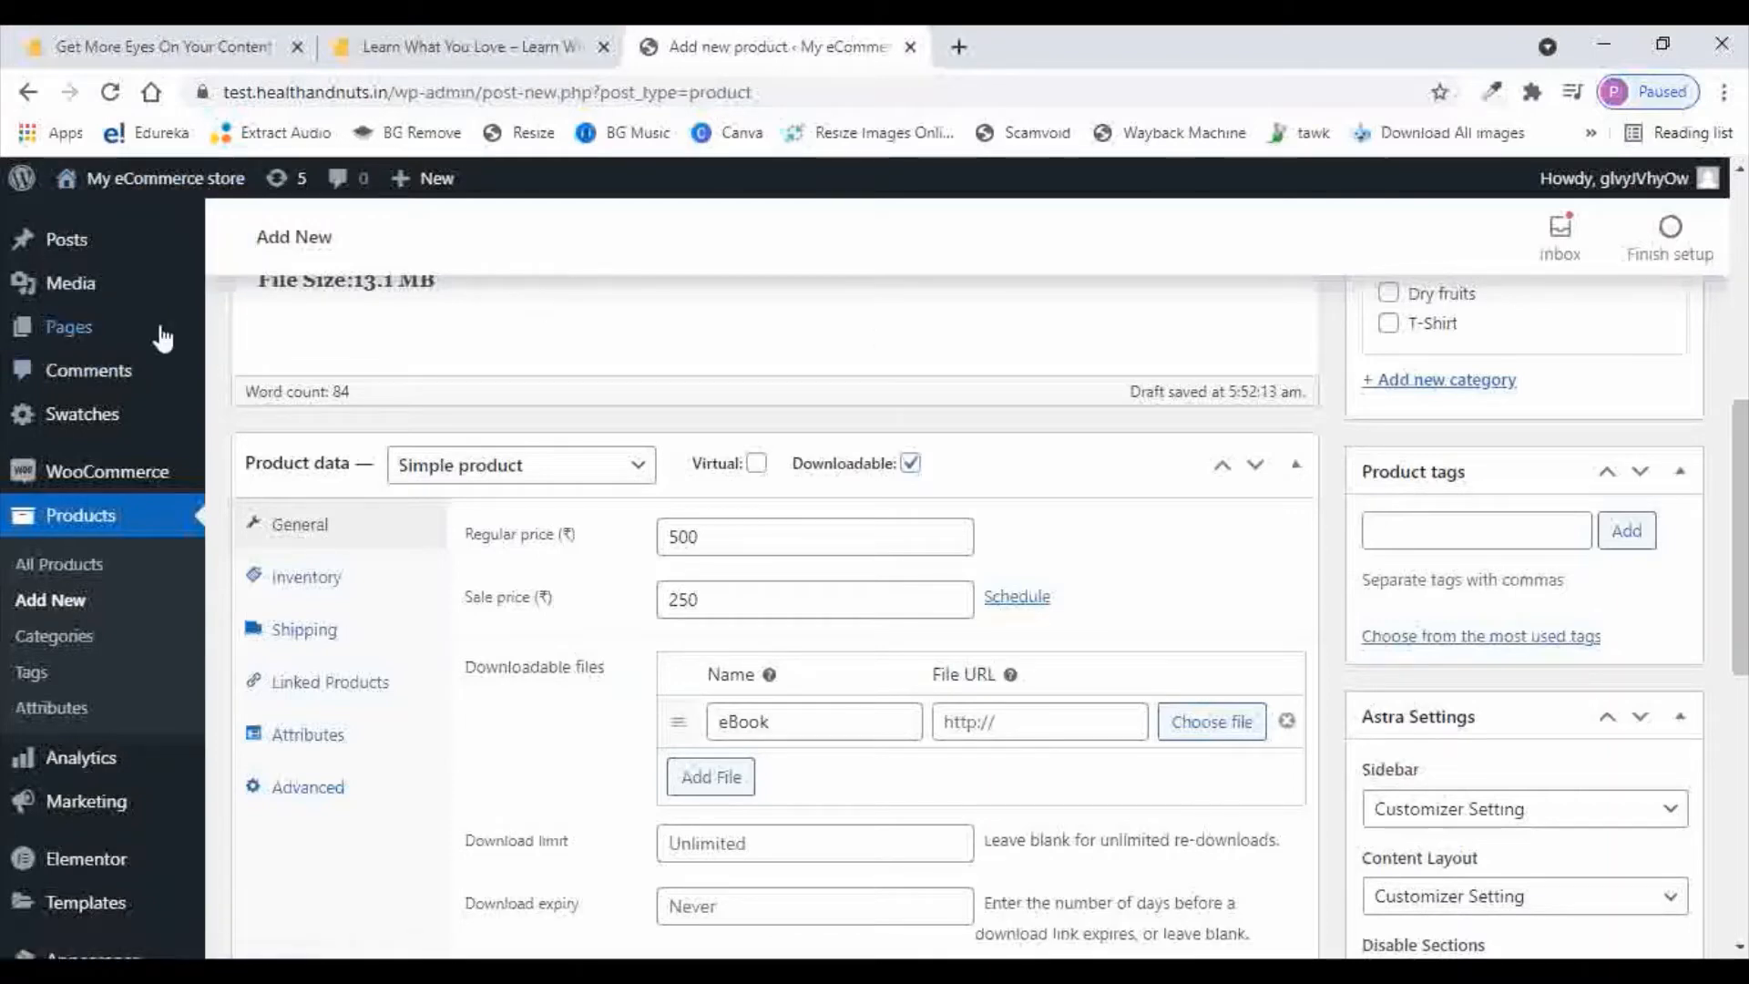
mouse_move(77, 290)
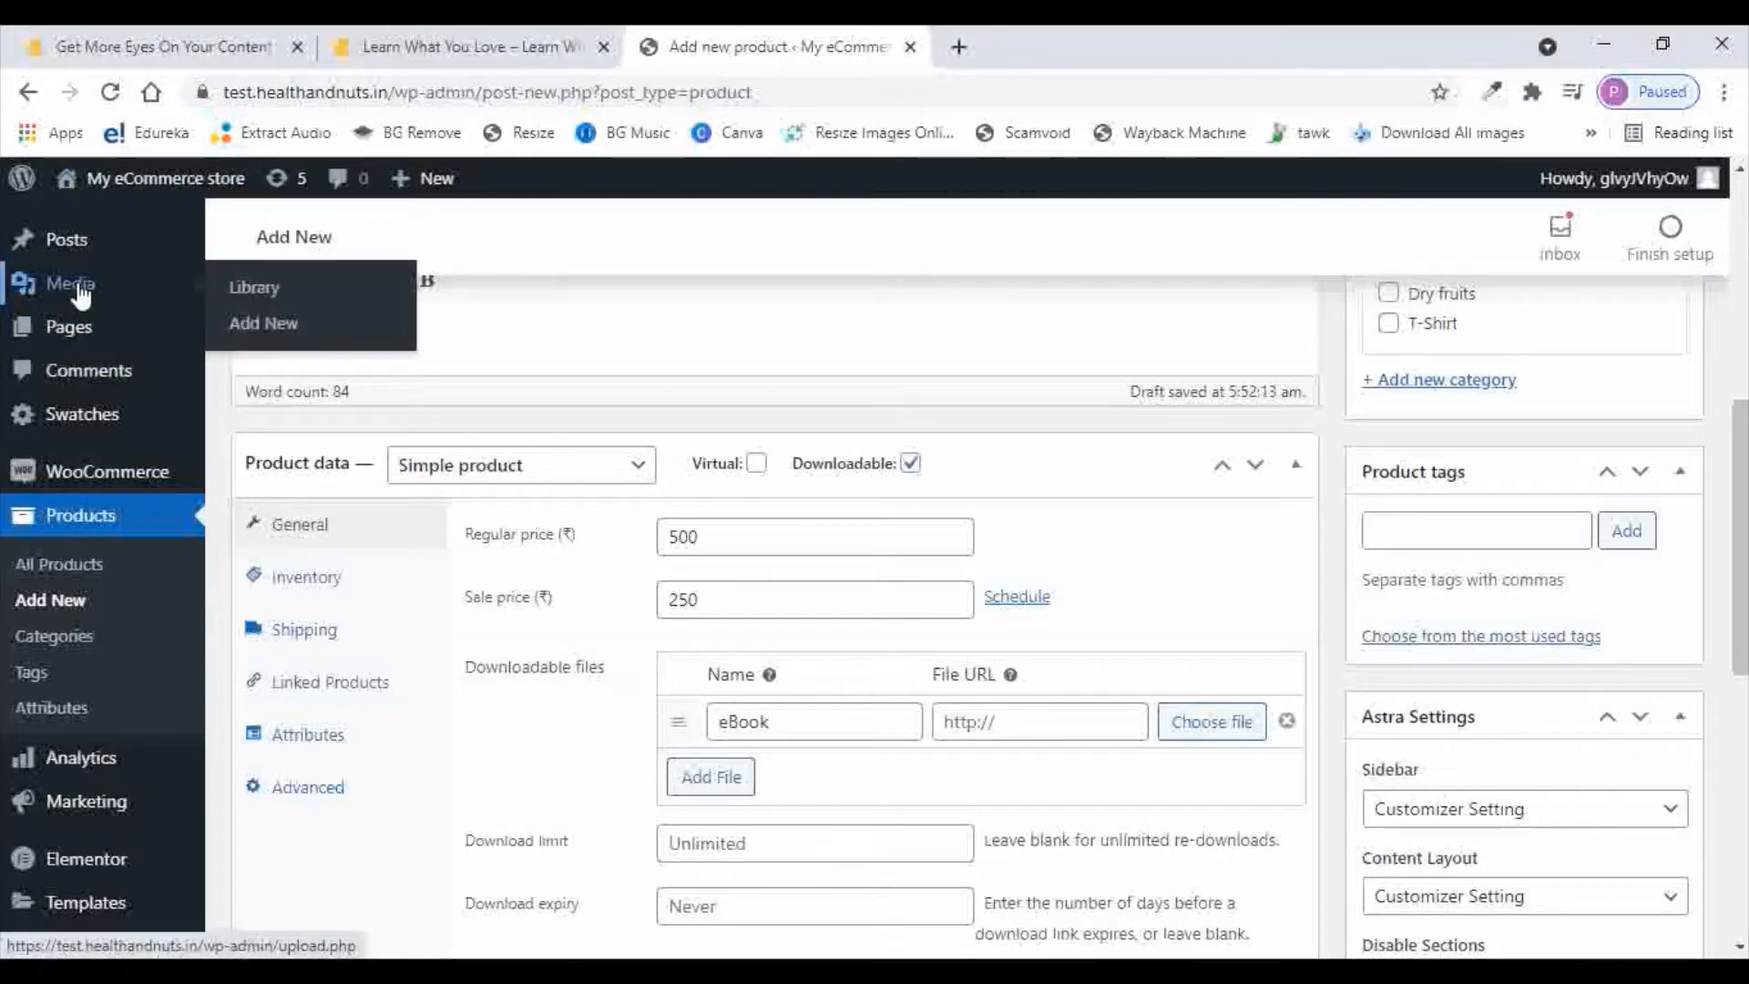
right_click(80, 290)
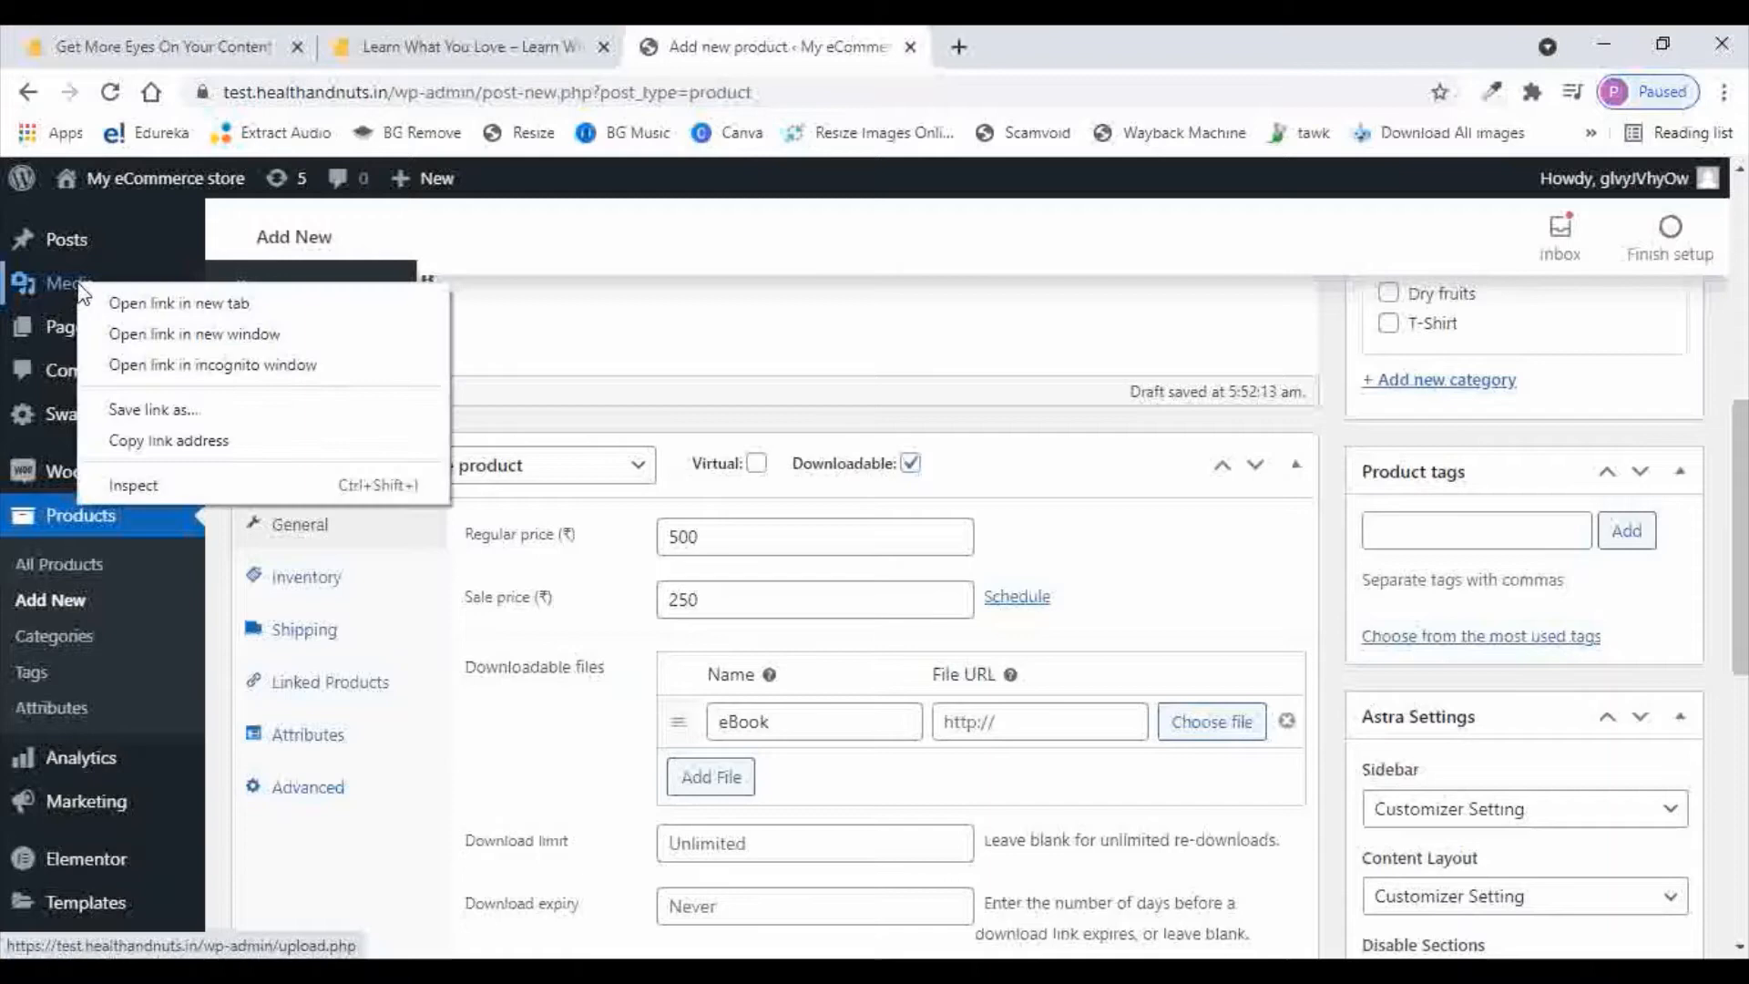
click(164, 297)
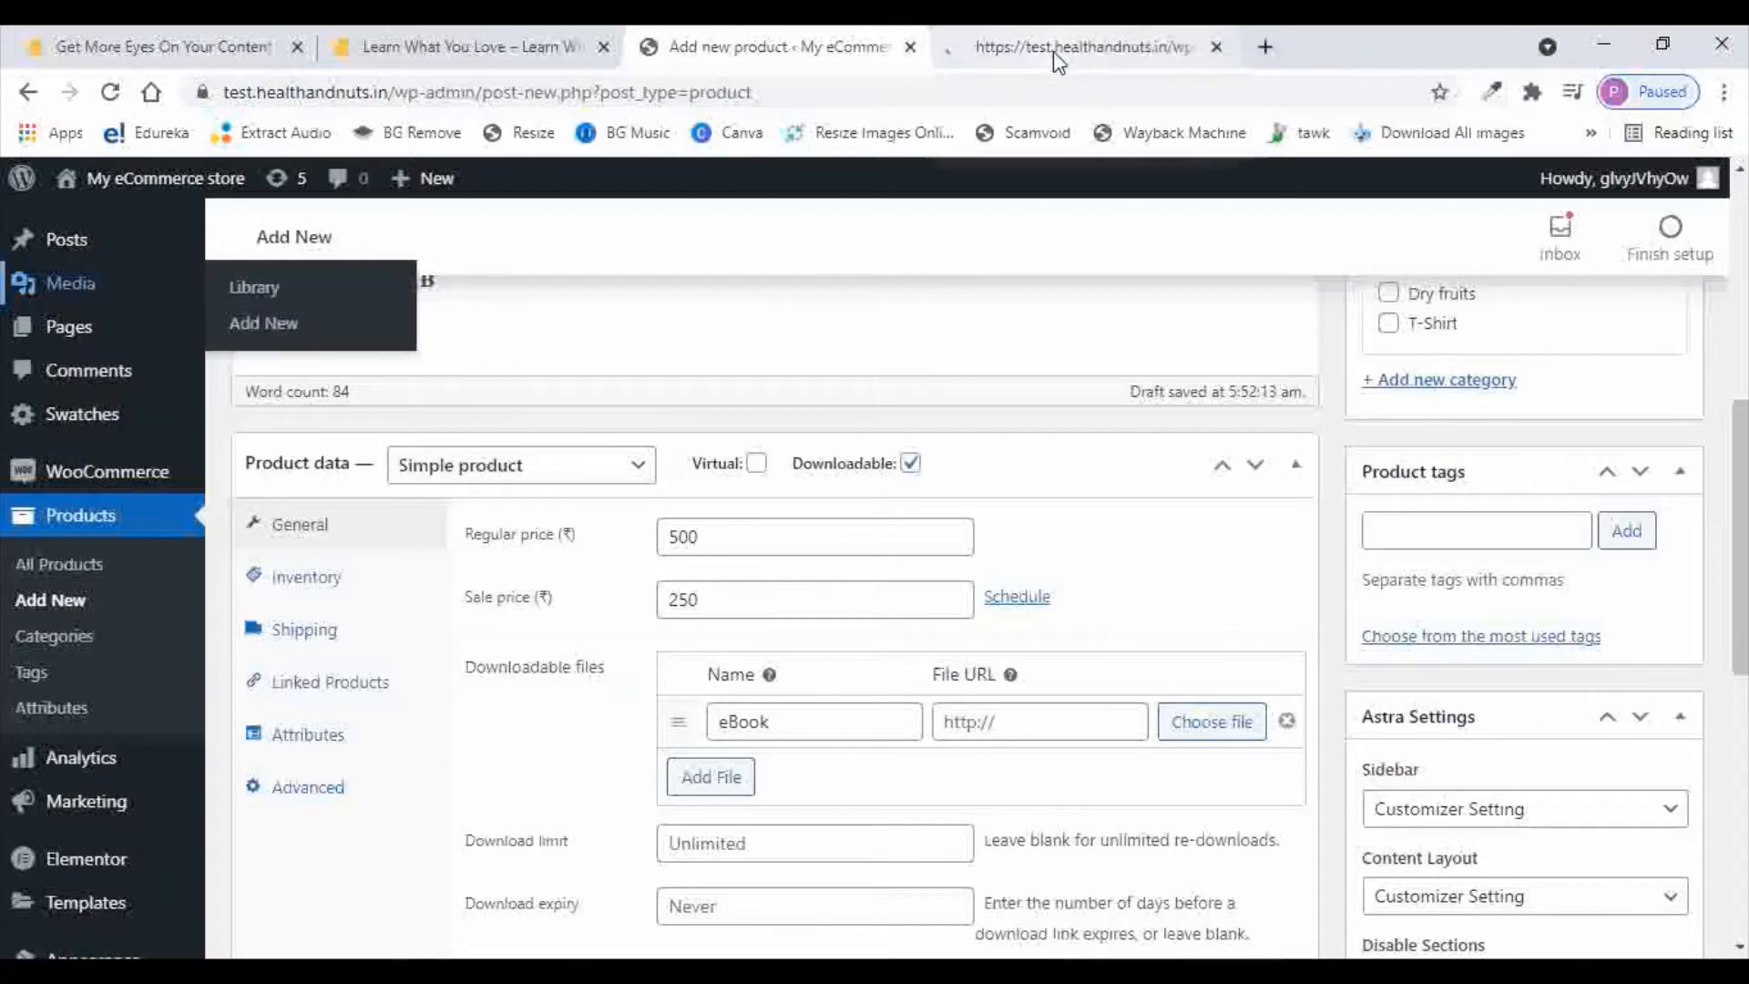
click(1054, 53)
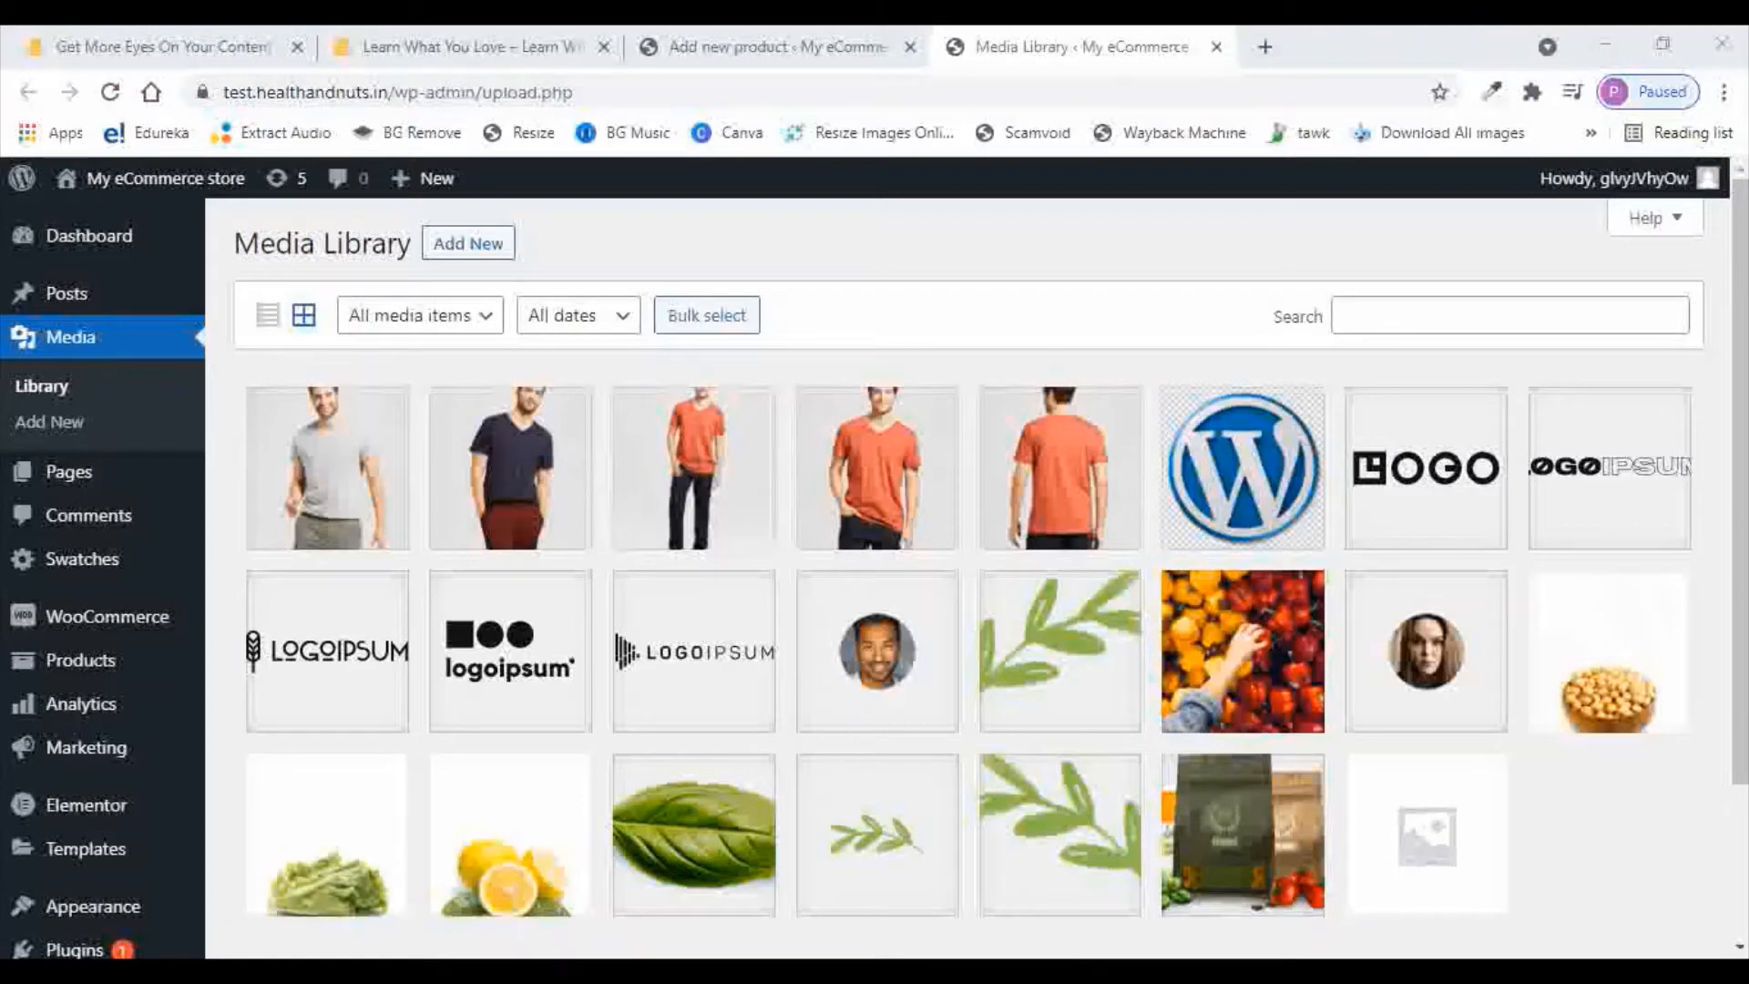
mouse_move(848, 971)
click(848, 888)
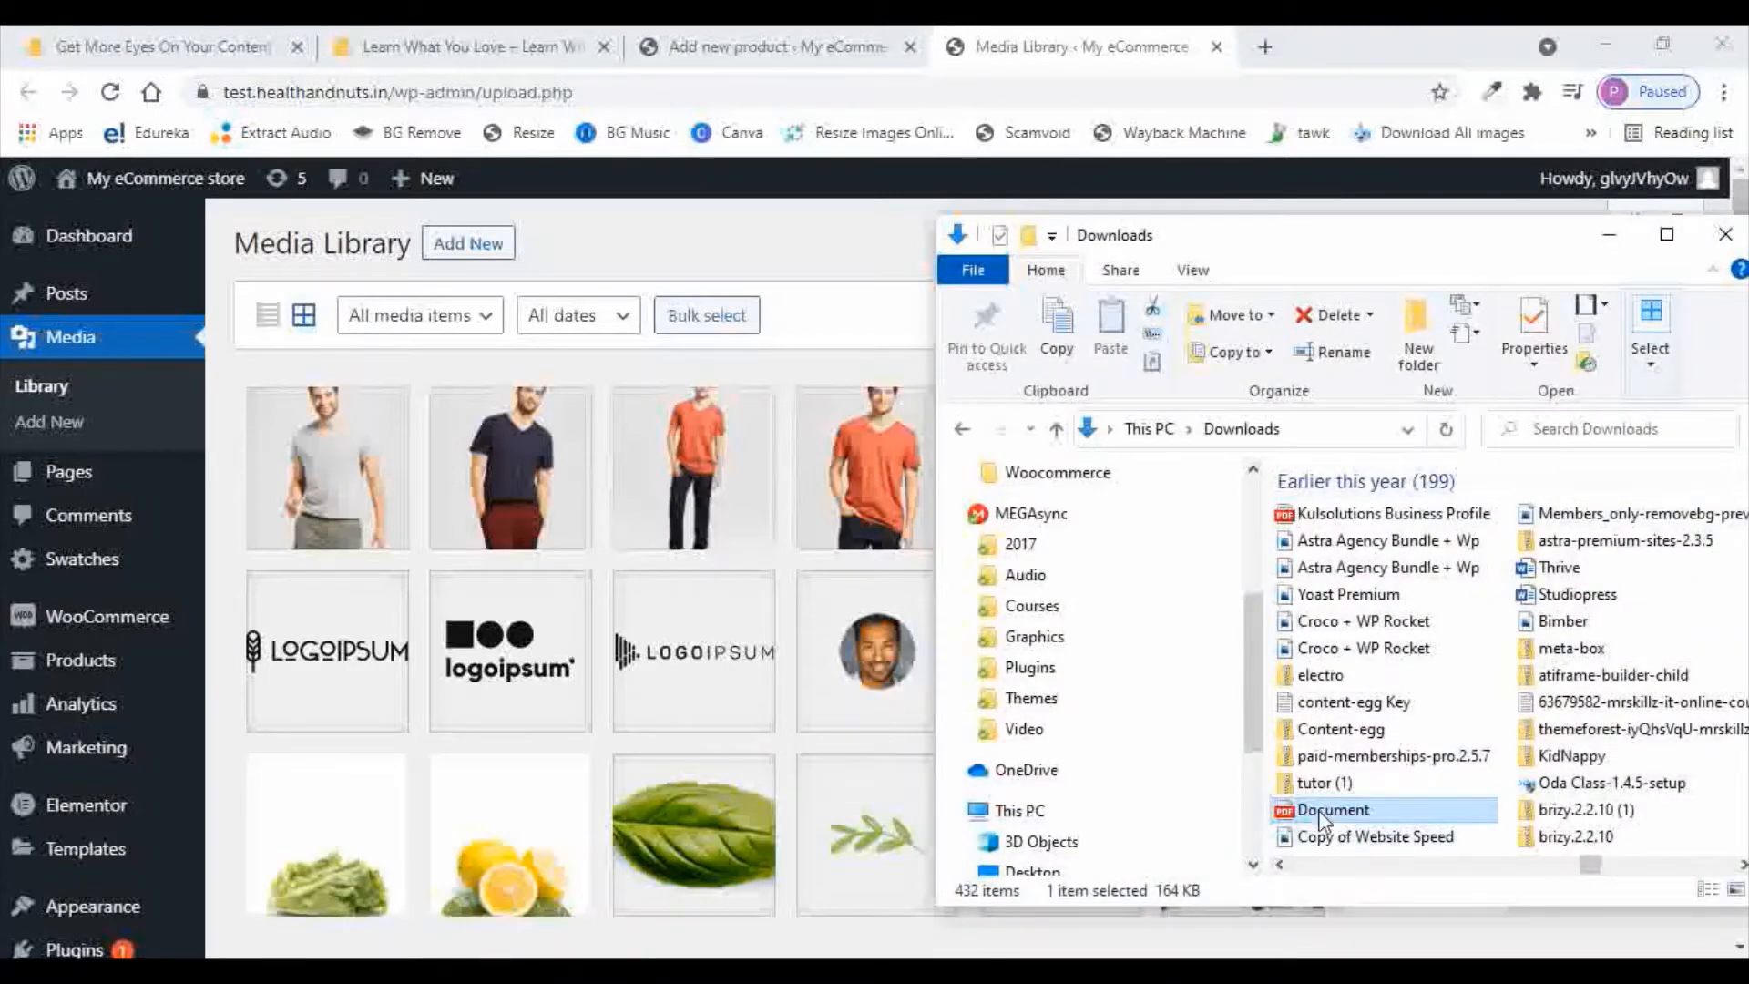
drag(1326, 810, 447, 276)
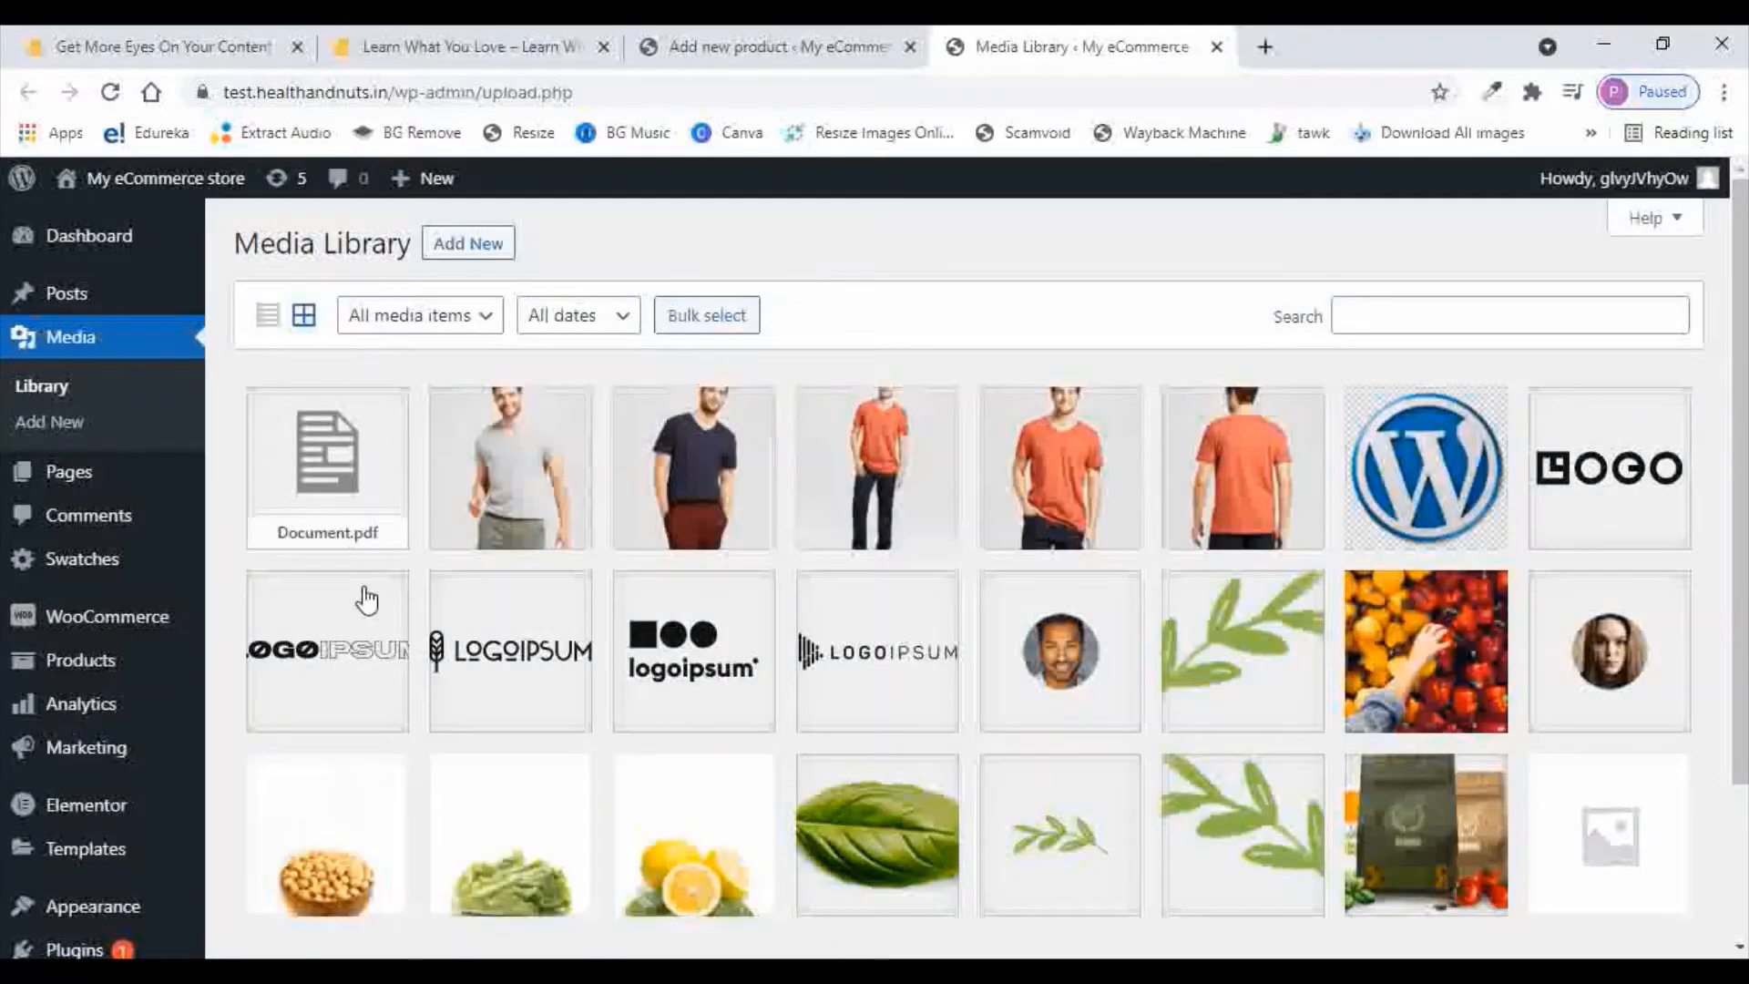
Copy the uploaded Document.pdf's file URL from its attachment details into the eBook entry's file URL
click(347, 488)
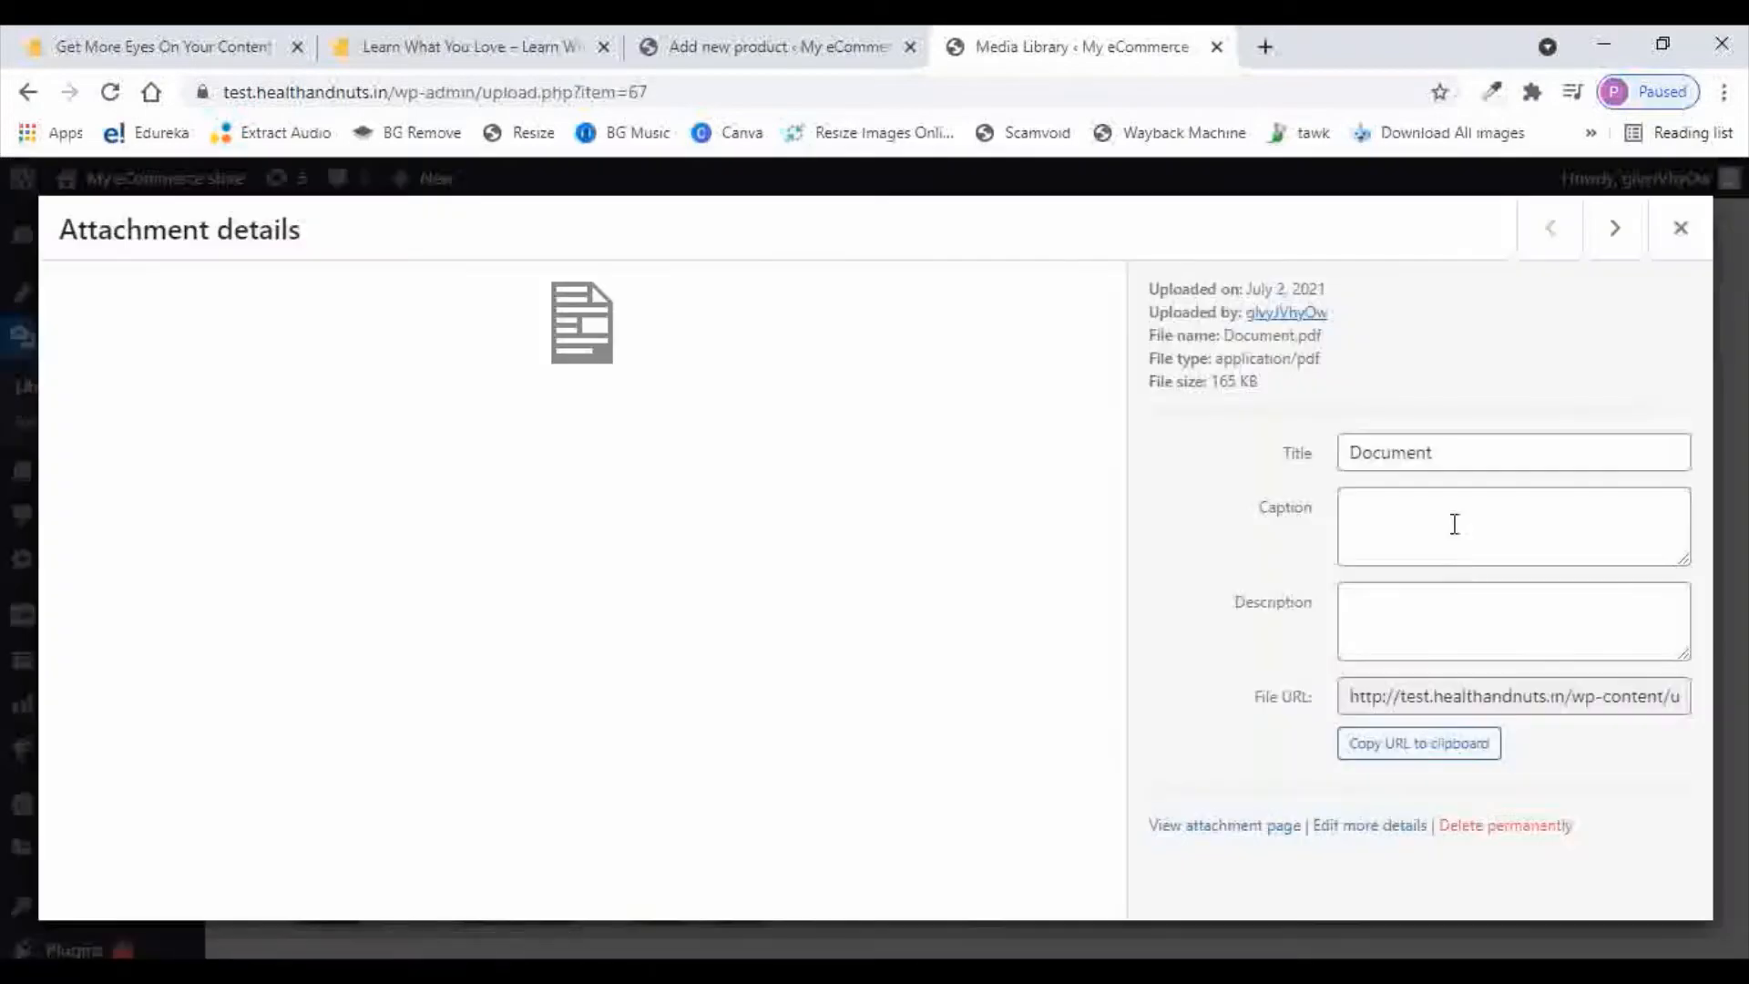
drag(1351, 696, 1696, 701)
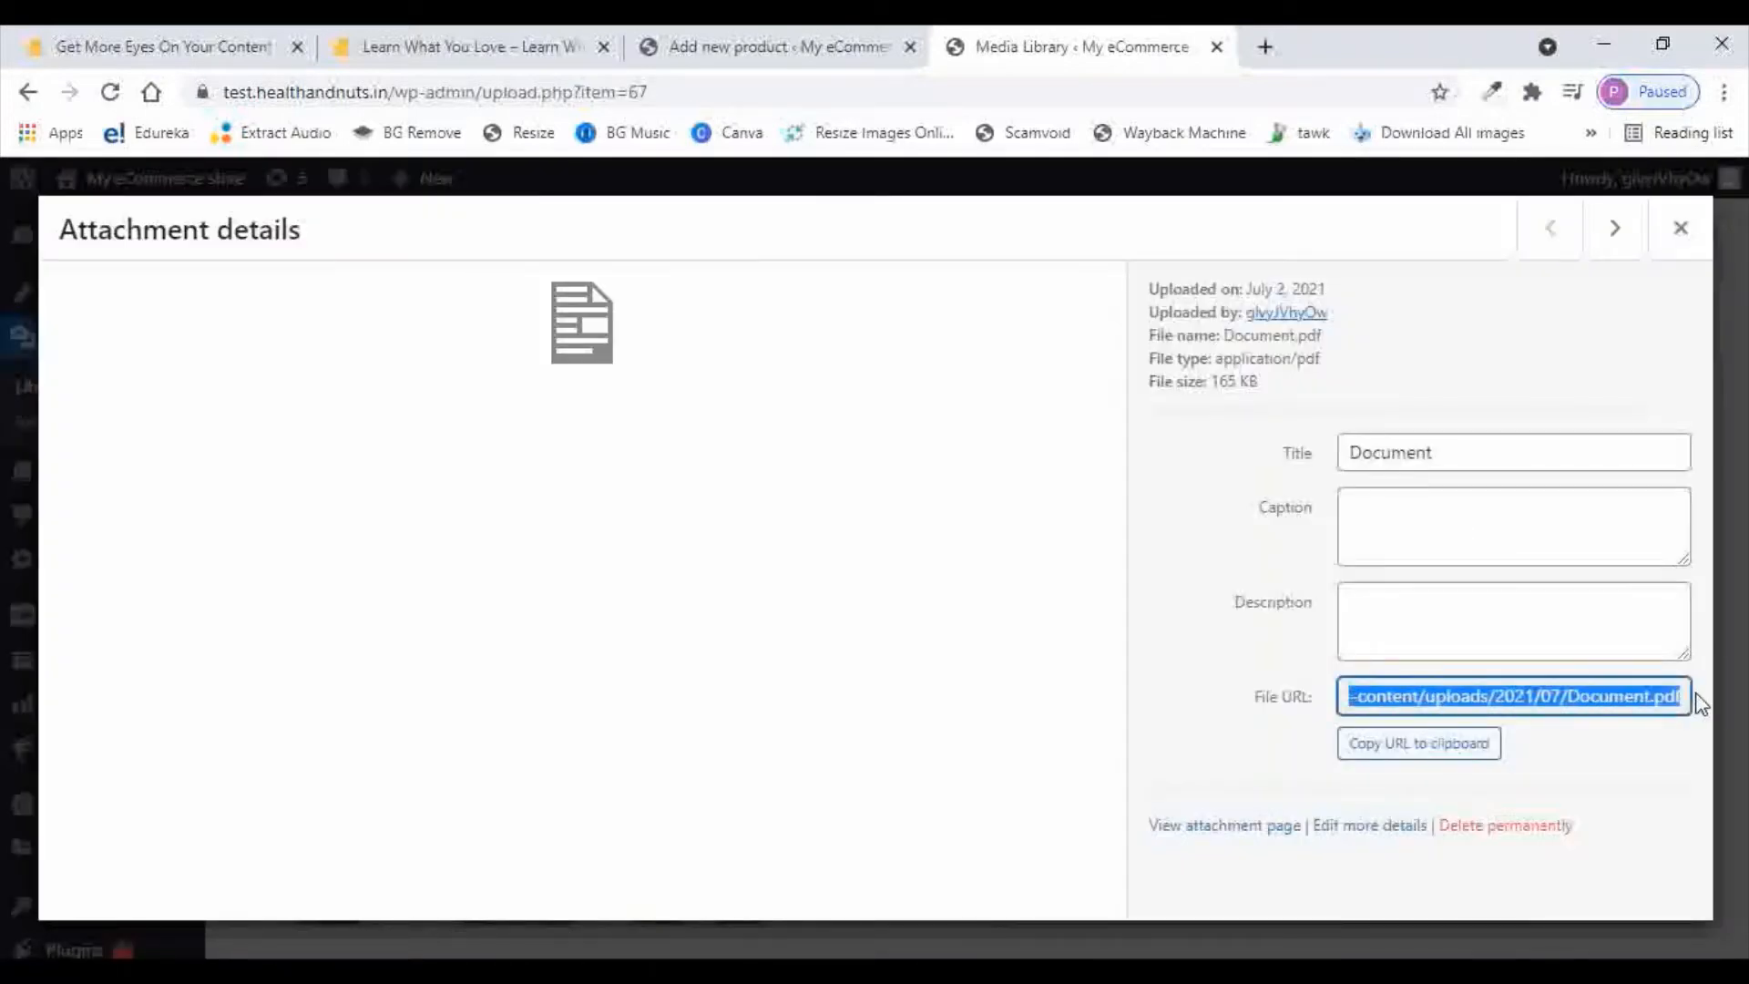
click(720, 47)
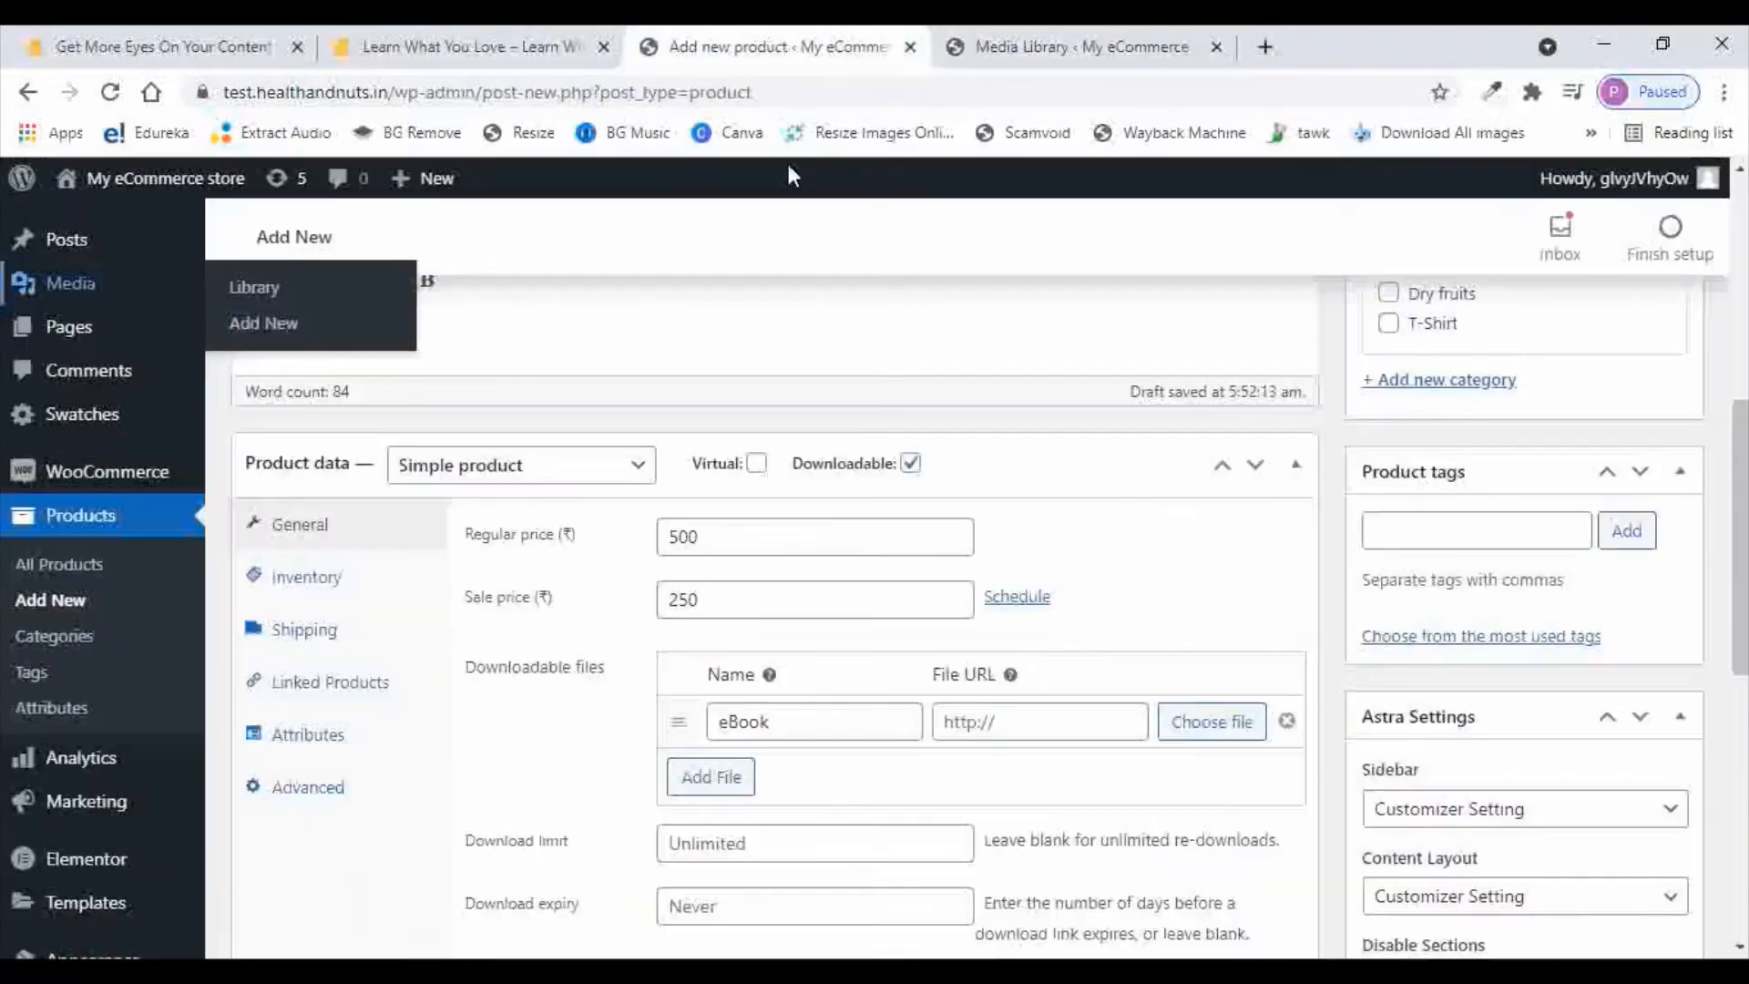
click(1011, 726)
key(ctrl+v)
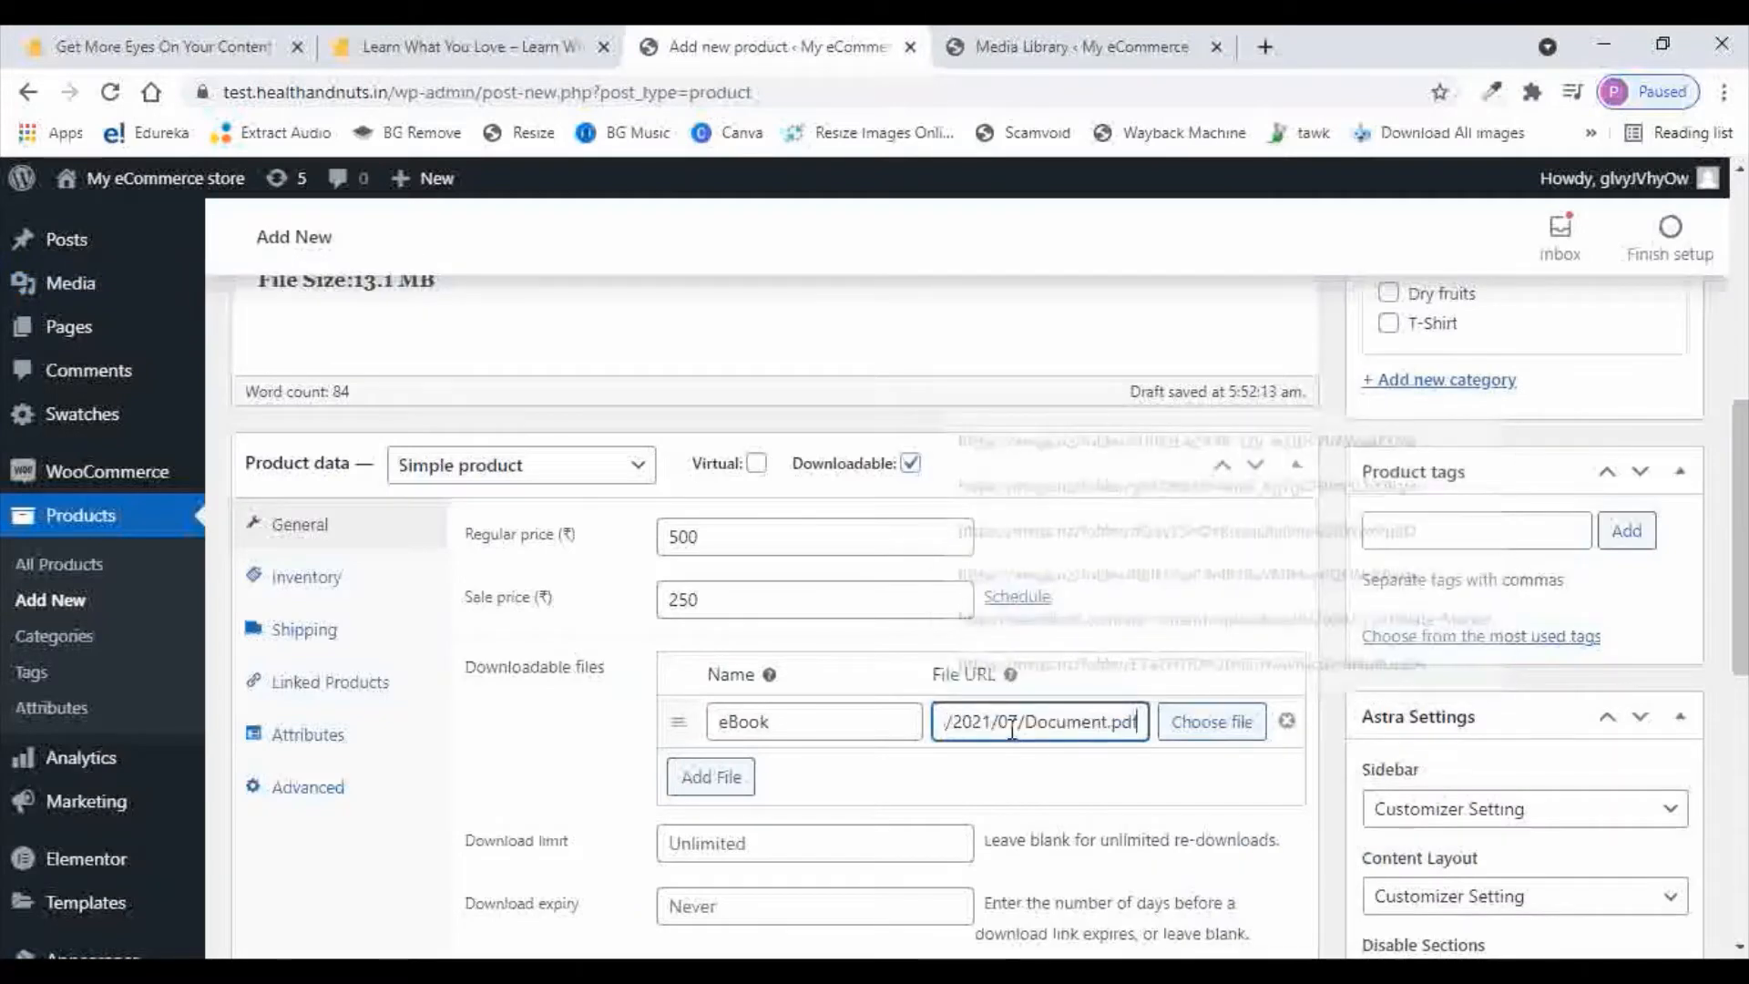
click(1178, 596)
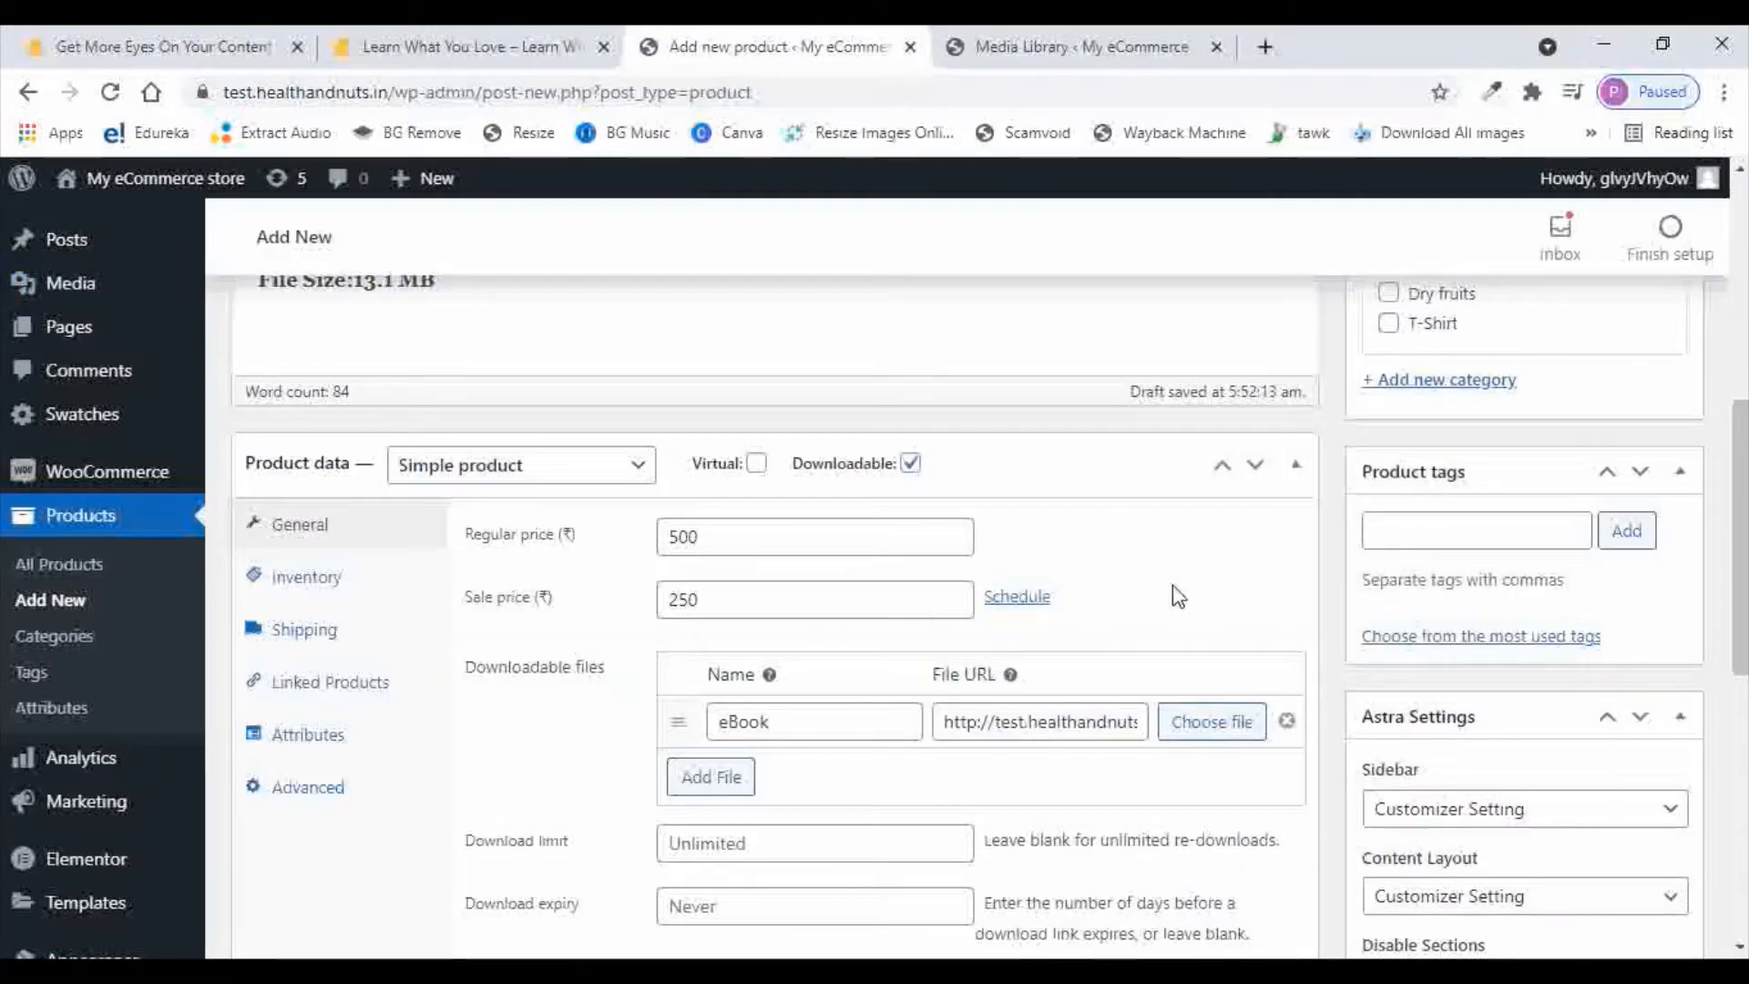
Switch to MEGA at mega.nz in a new browser tab and copy the share link of the Courses folder
click(1267, 50)
text(mega.nz)
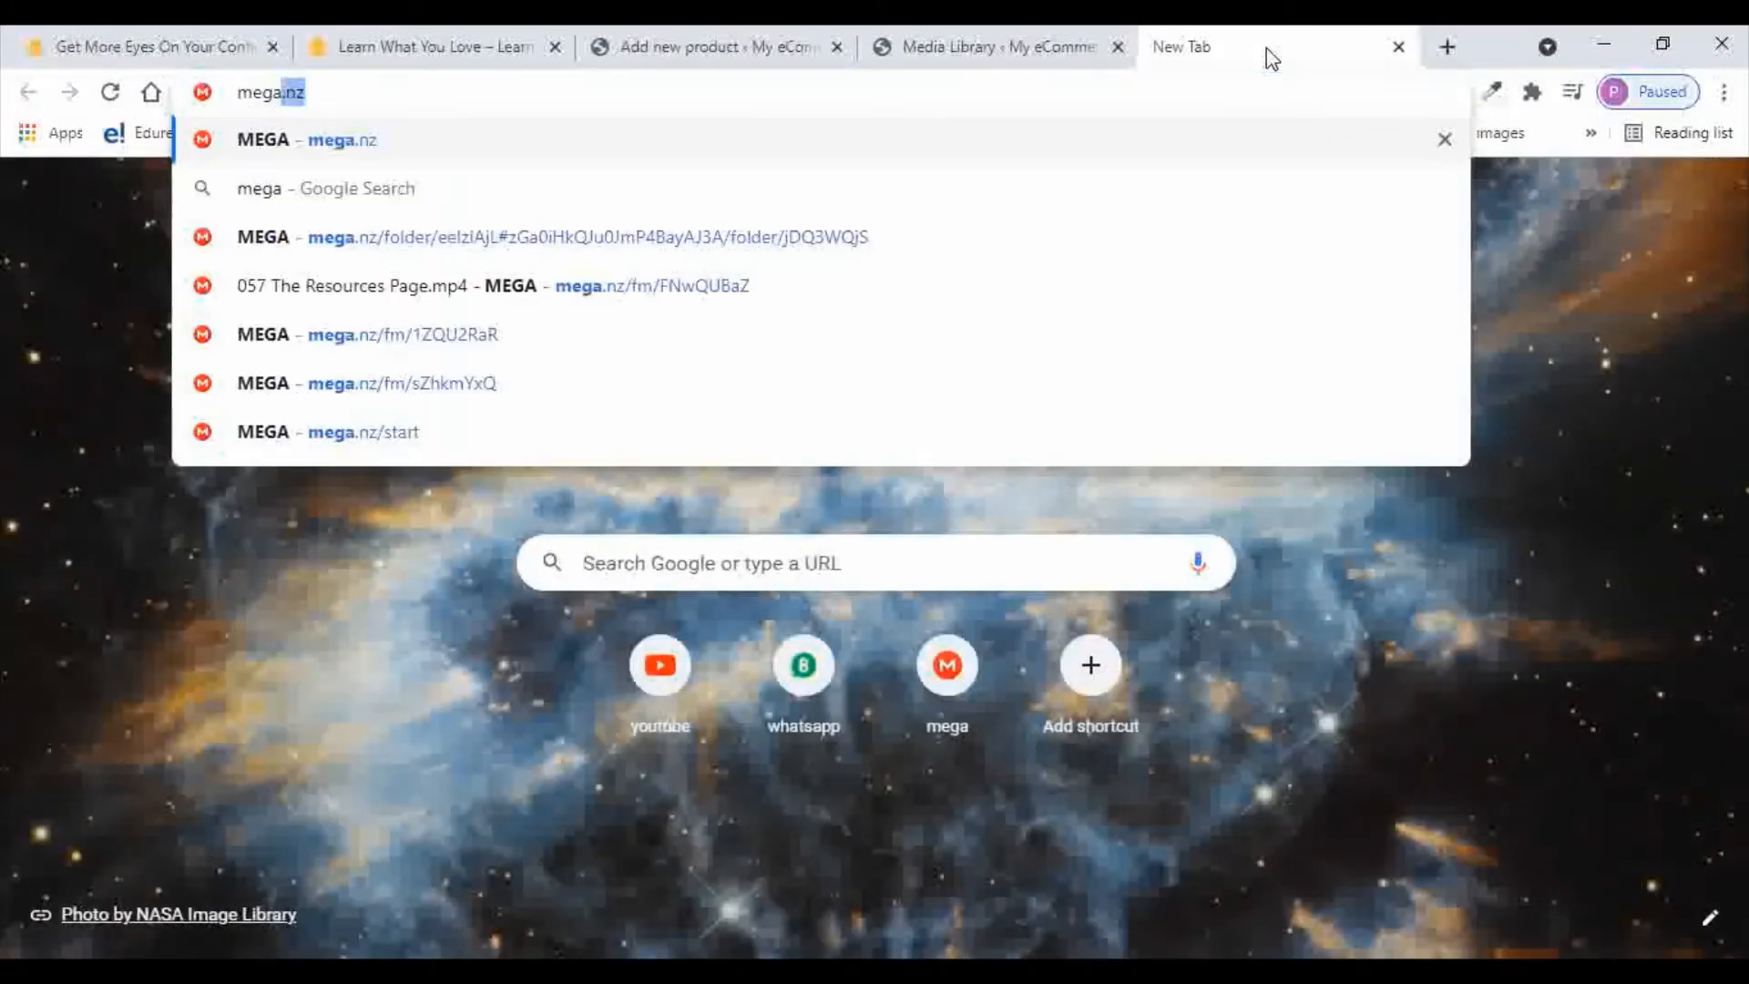
key(Return)
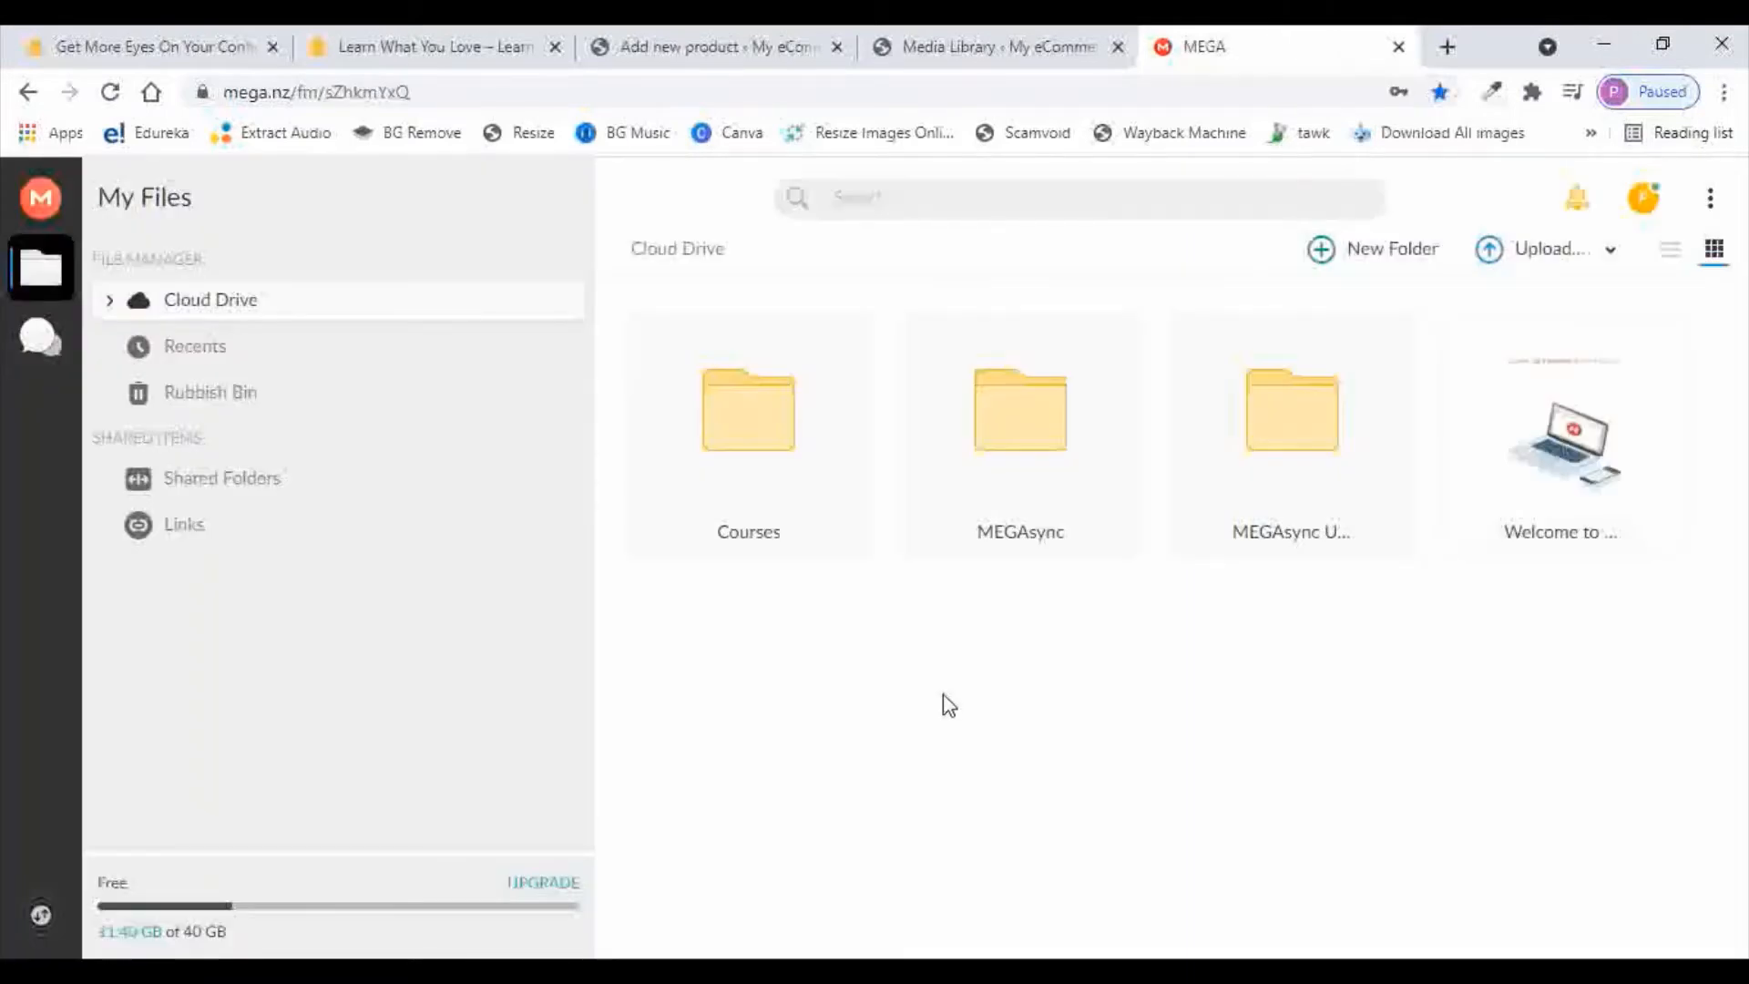
click(768, 449)
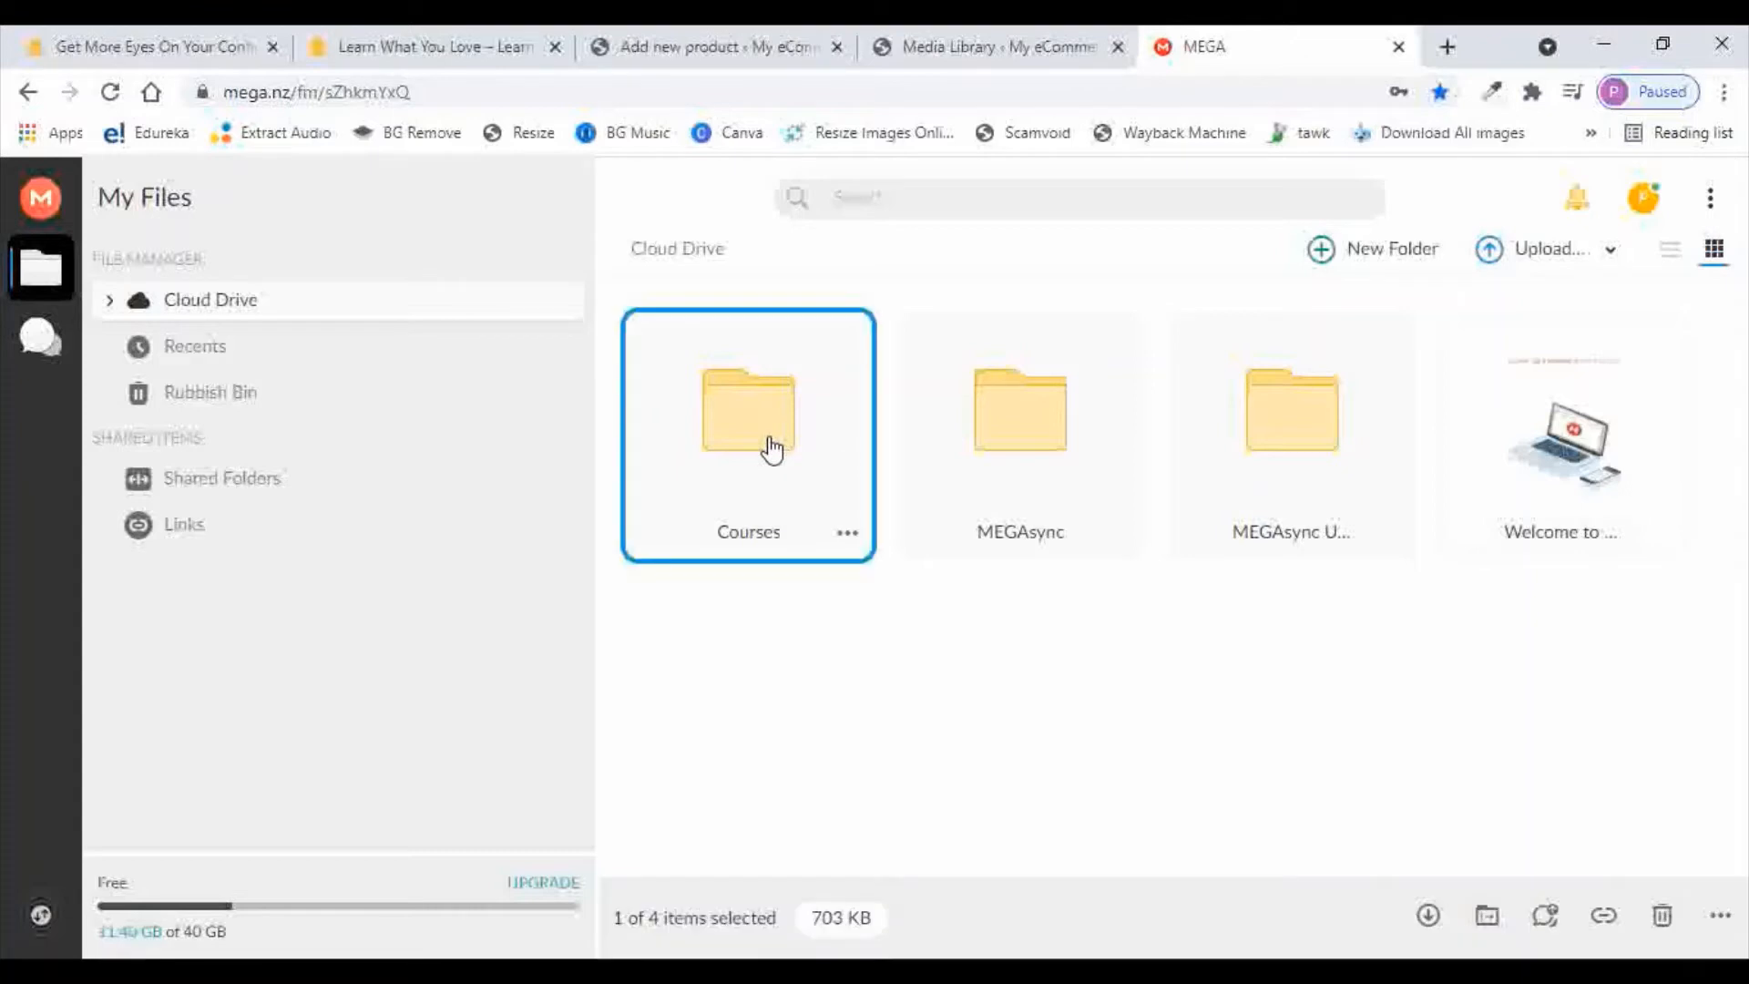
click(844, 537)
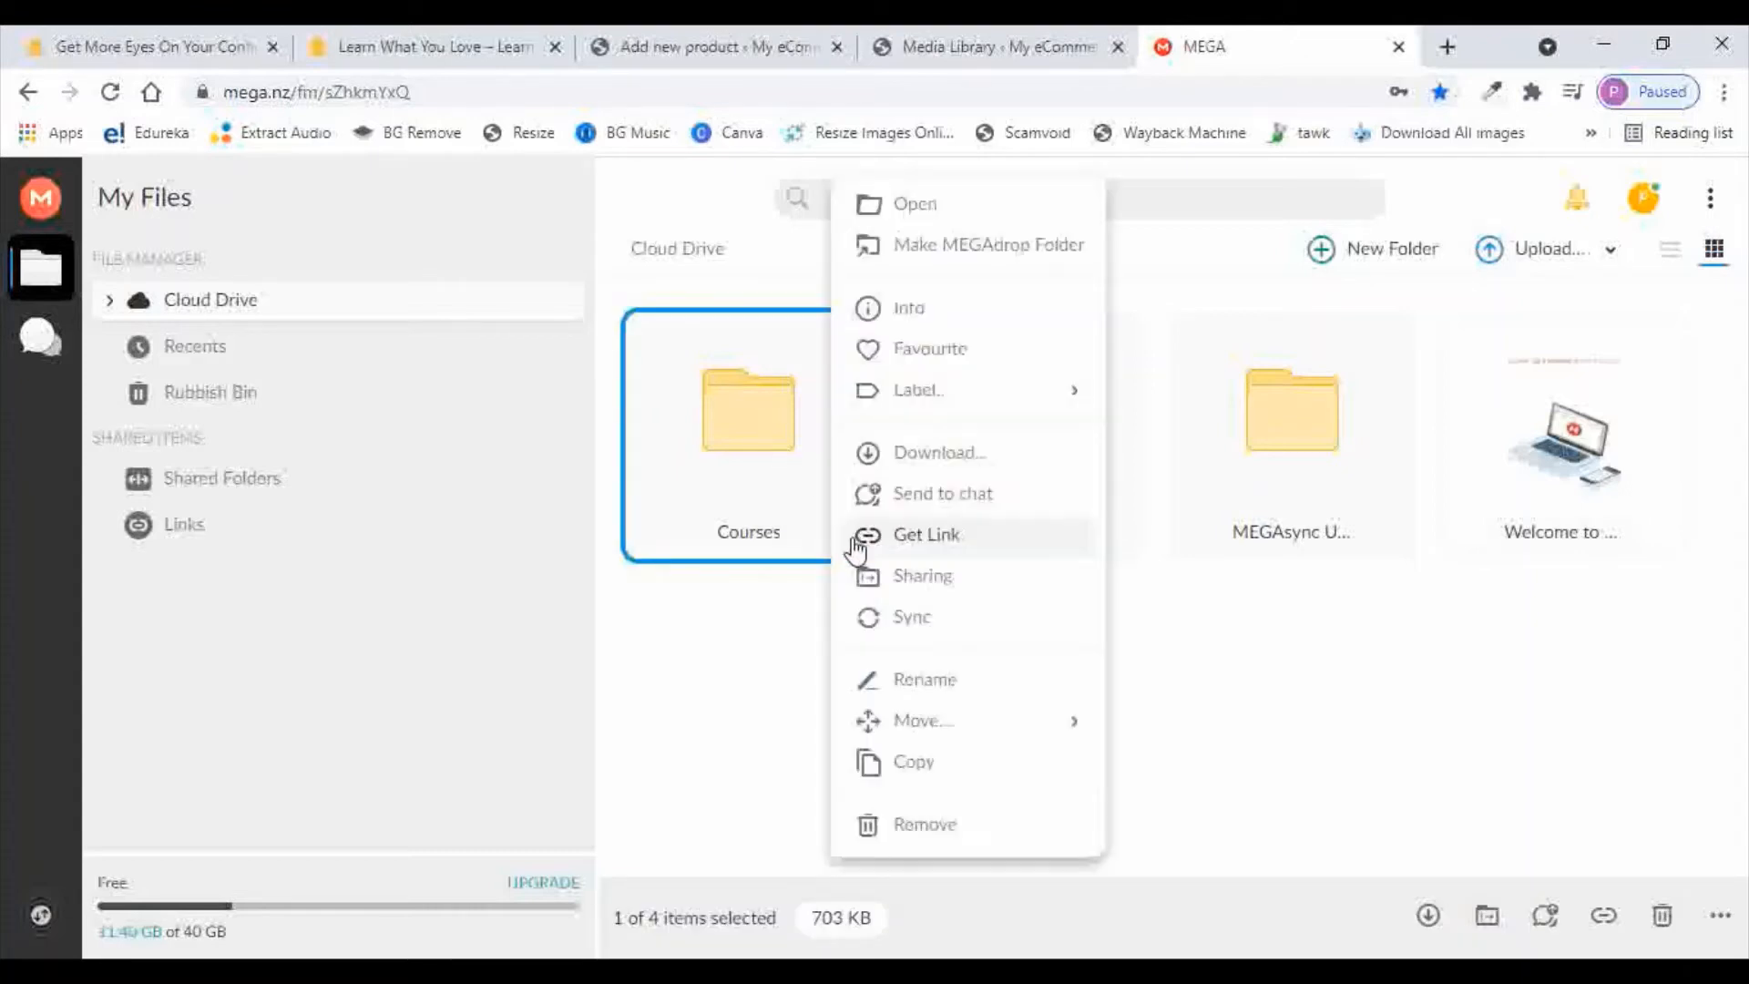
click(924, 538)
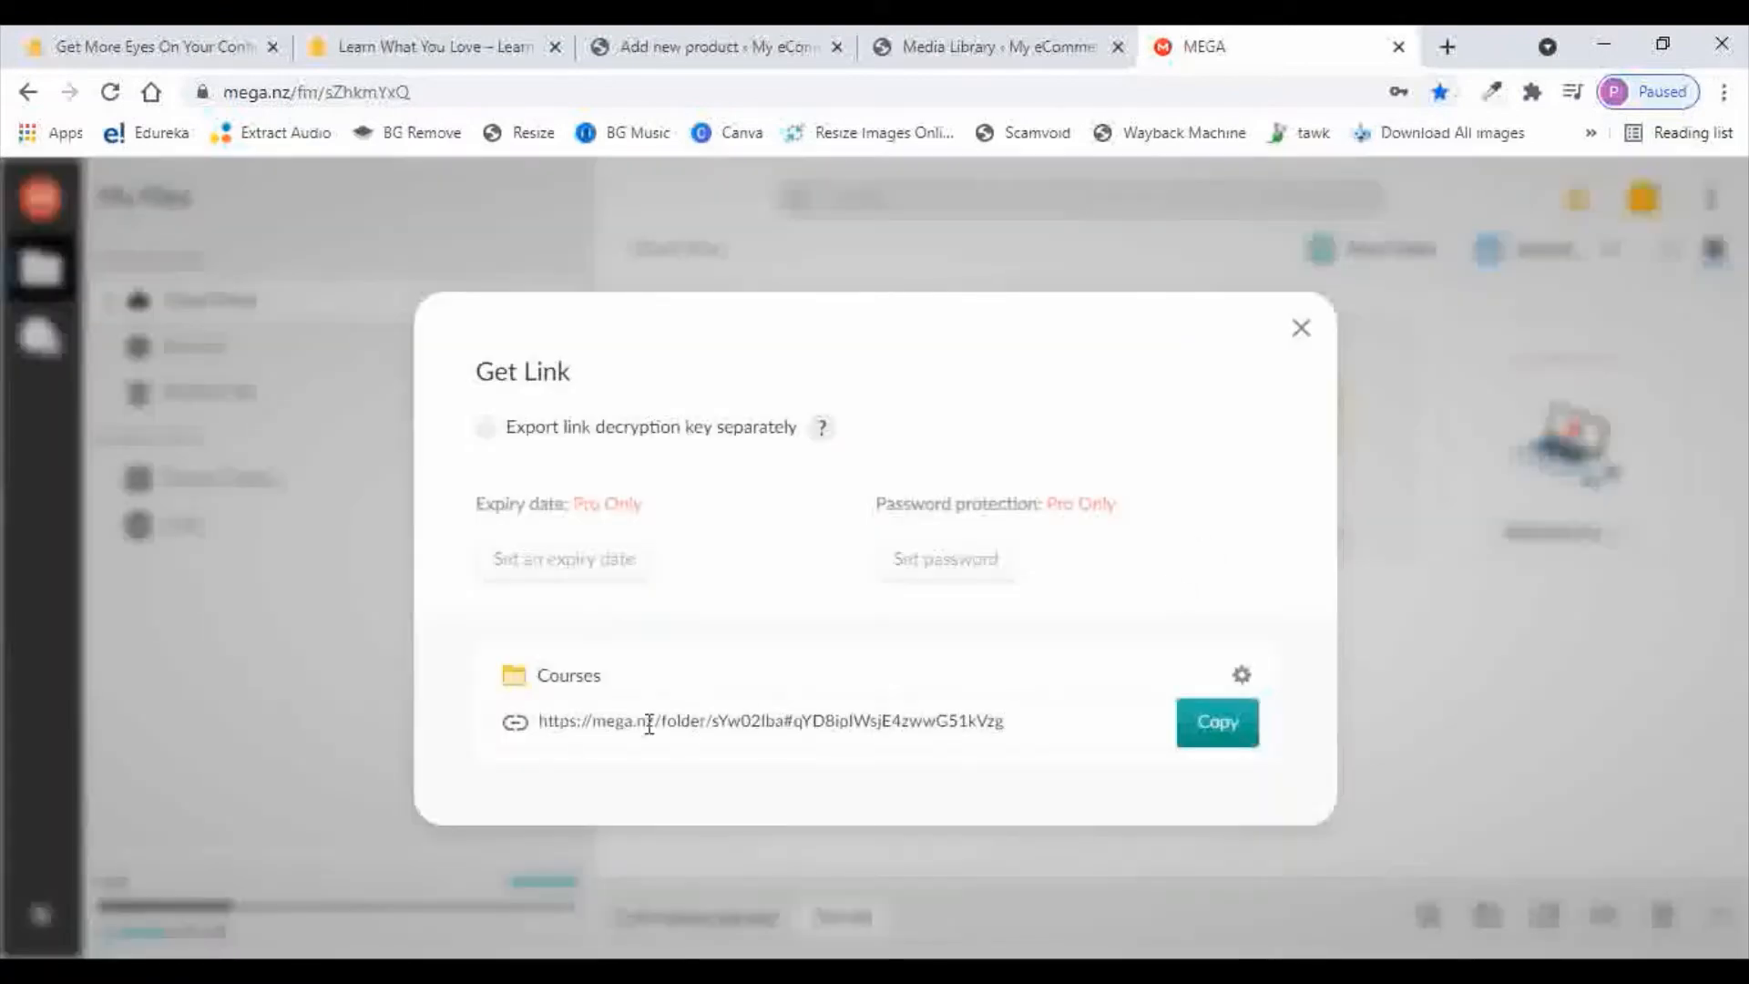
click(1217, 722)
Return to the new product and replace the eBook entry's file URL with the copied MEGA folder link
click(965, 46)
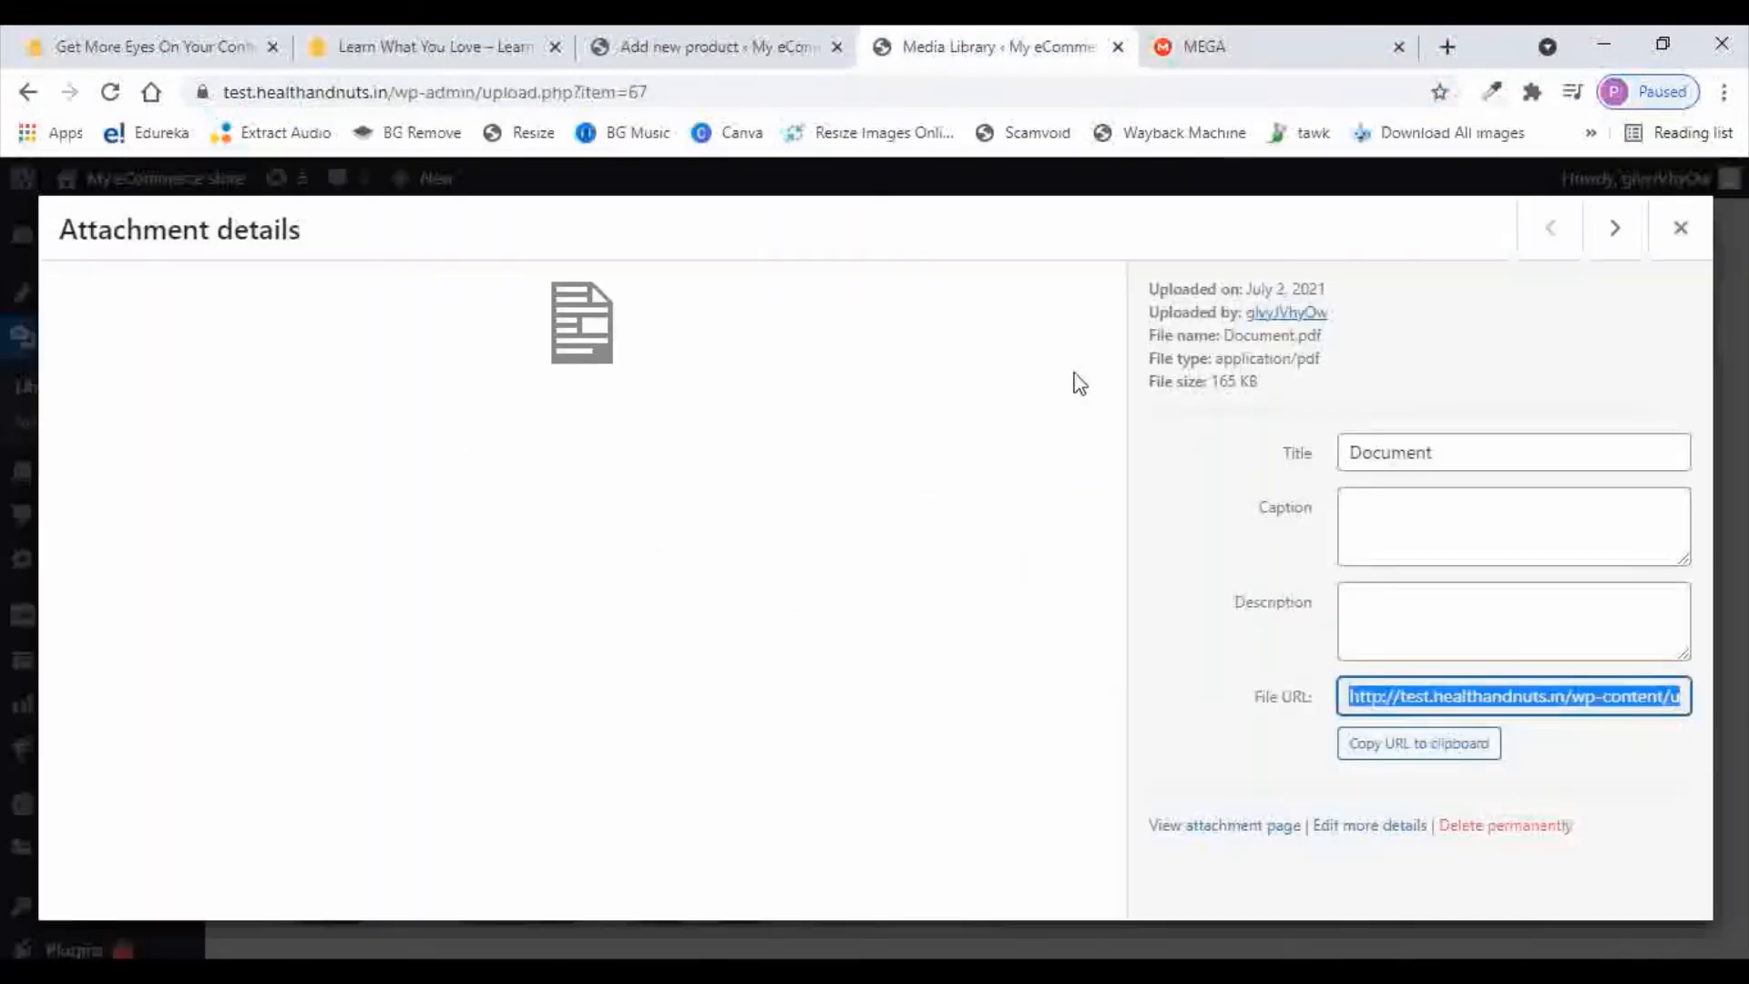
click(722, 55)
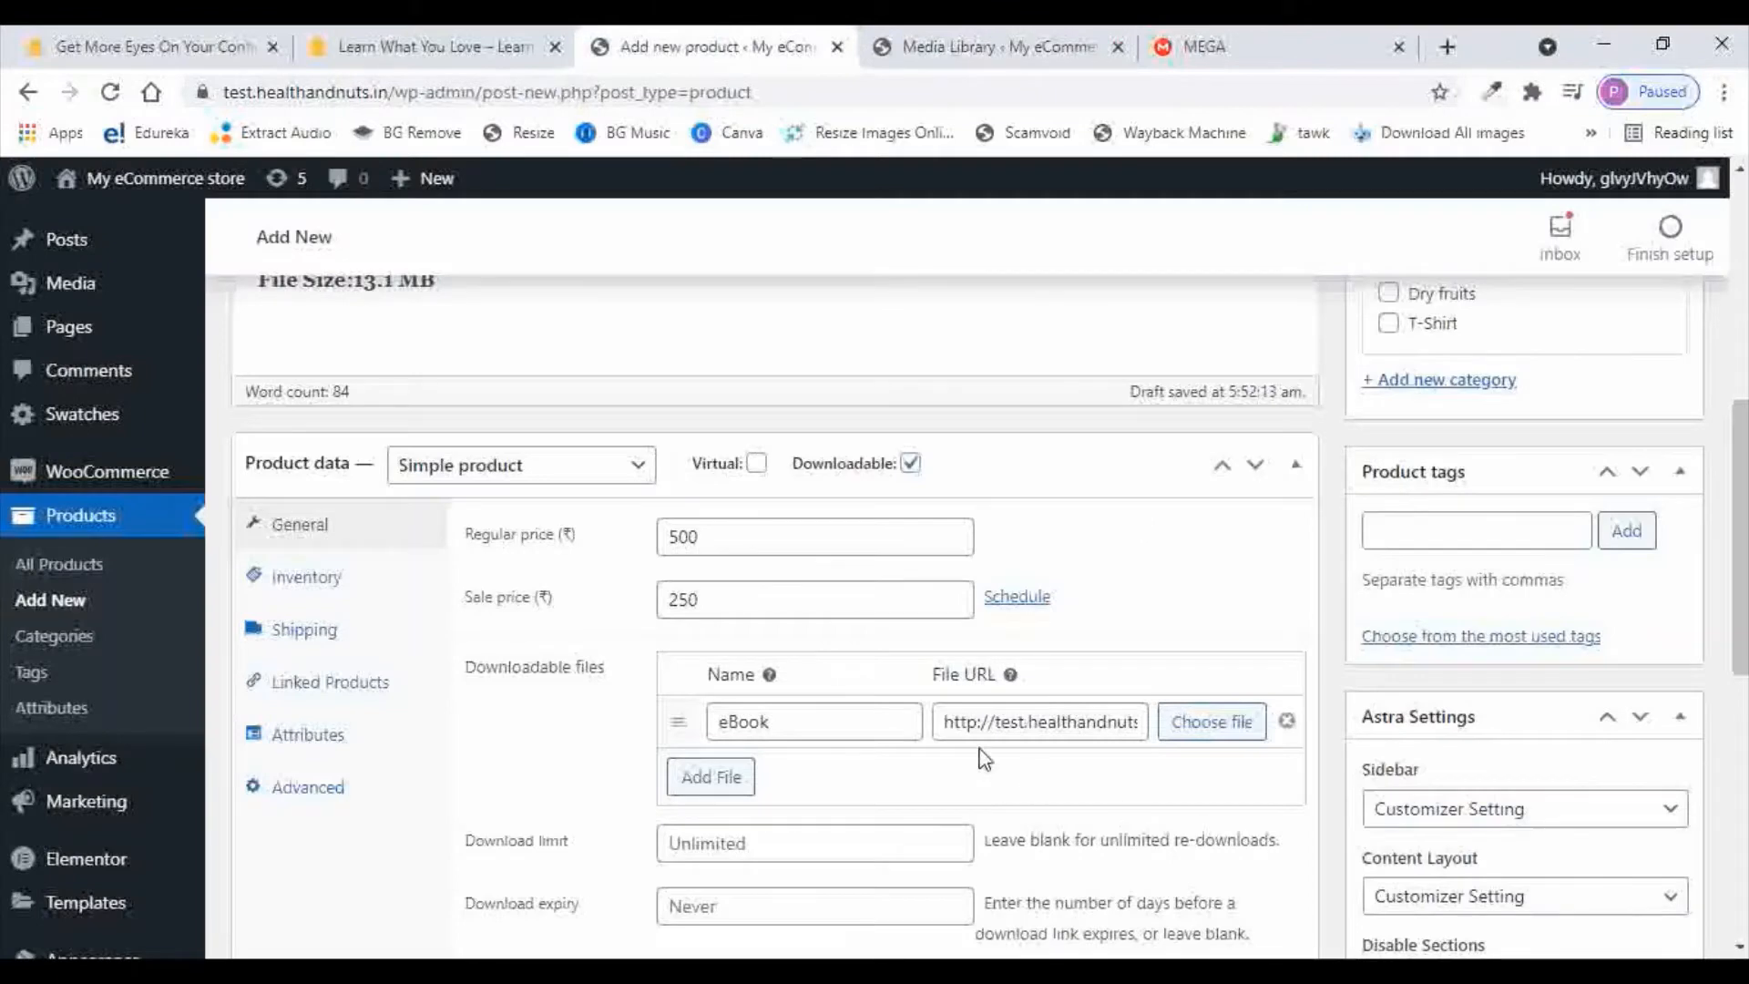
drag(943, 722, 1179, 719)
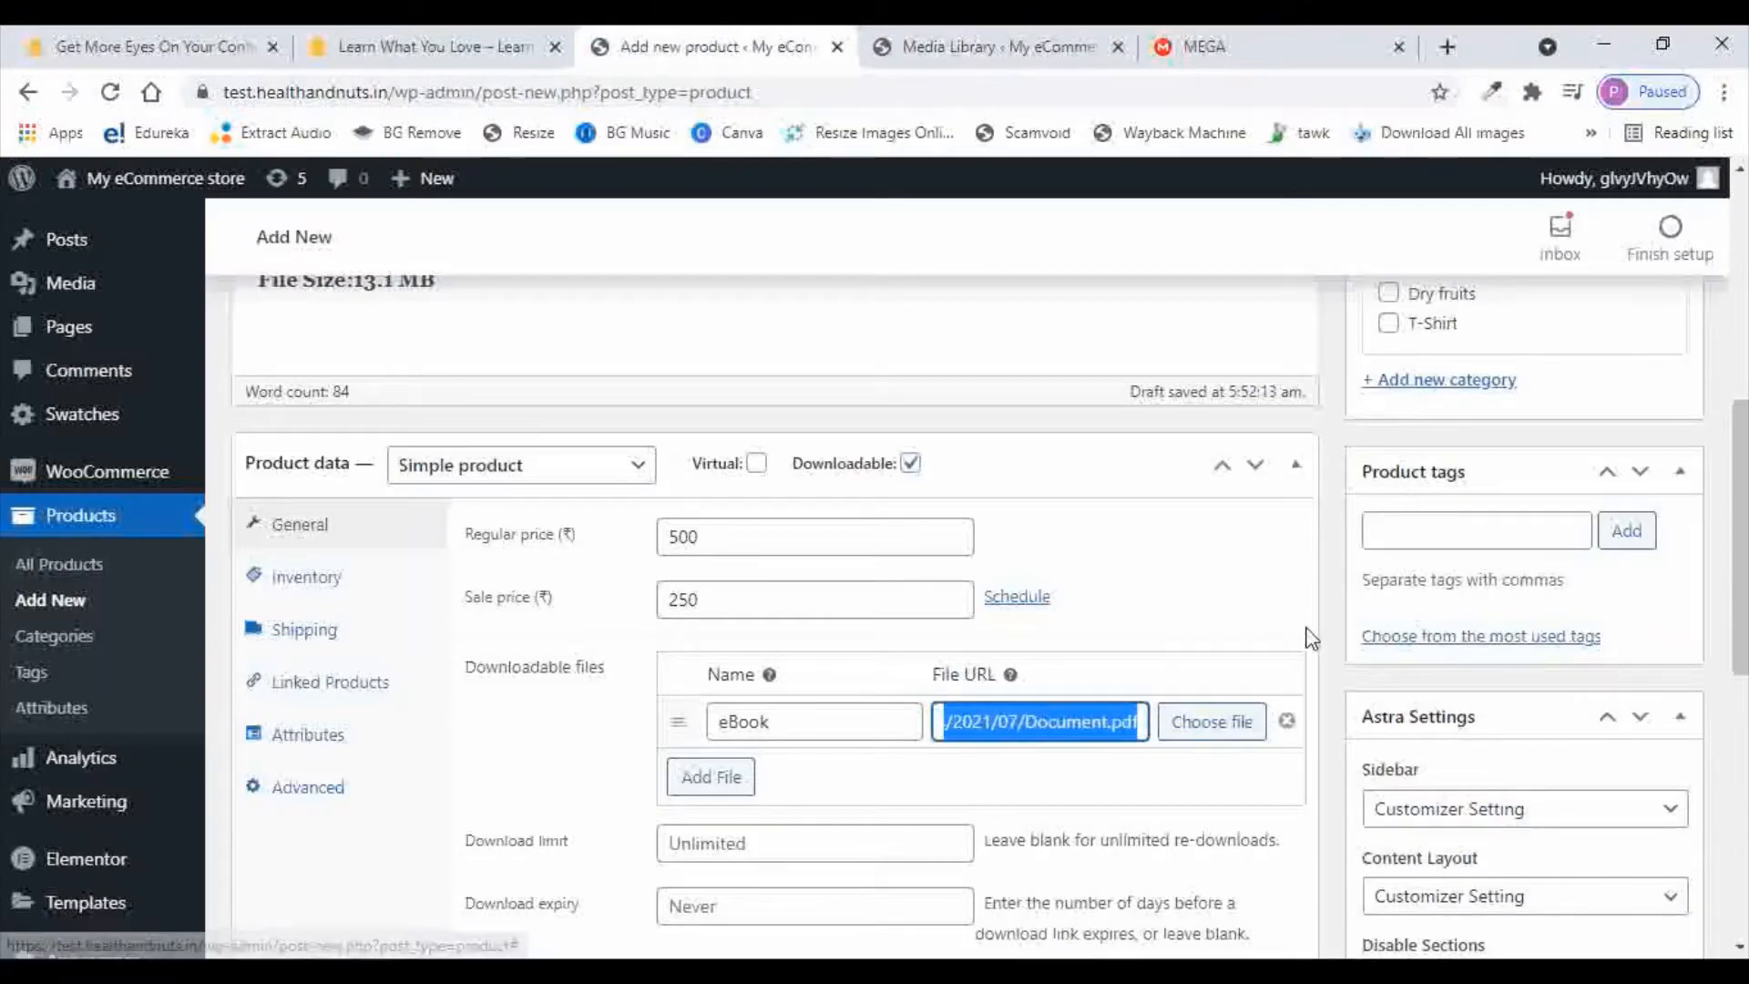
key(BackSpace)
key(ctrl+v)
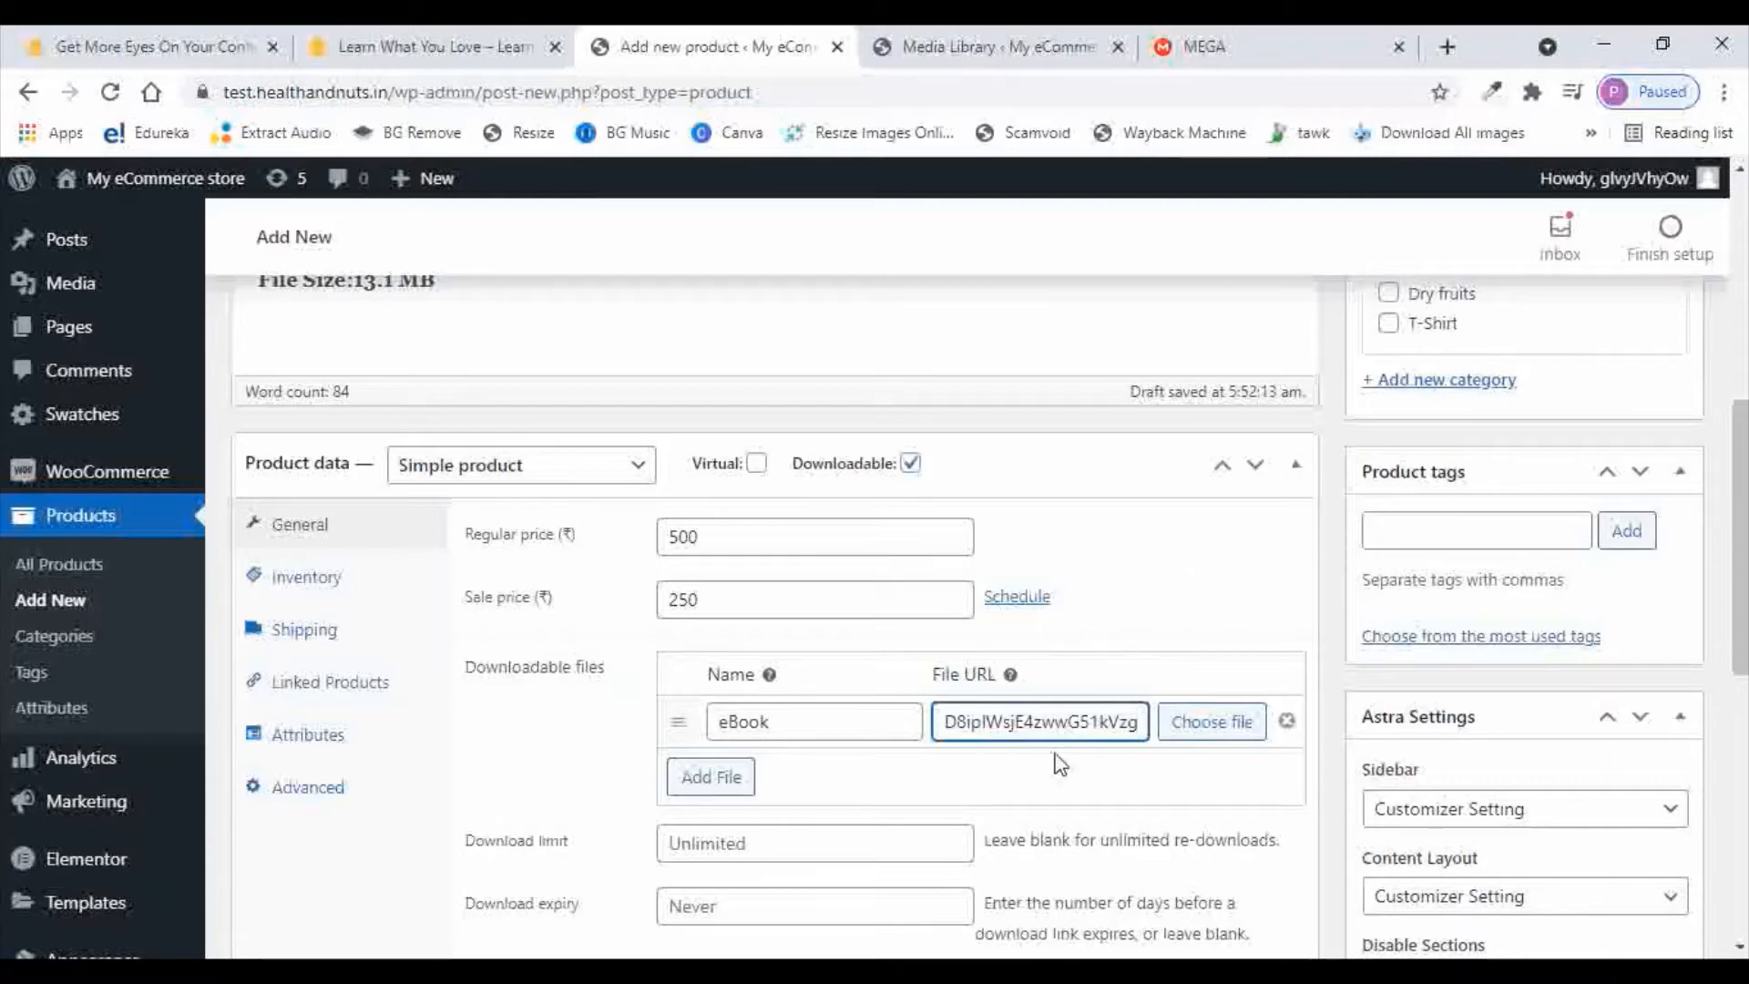
Set the download limit for the eBook product to 5
scroll(1176, 645, down, 2)
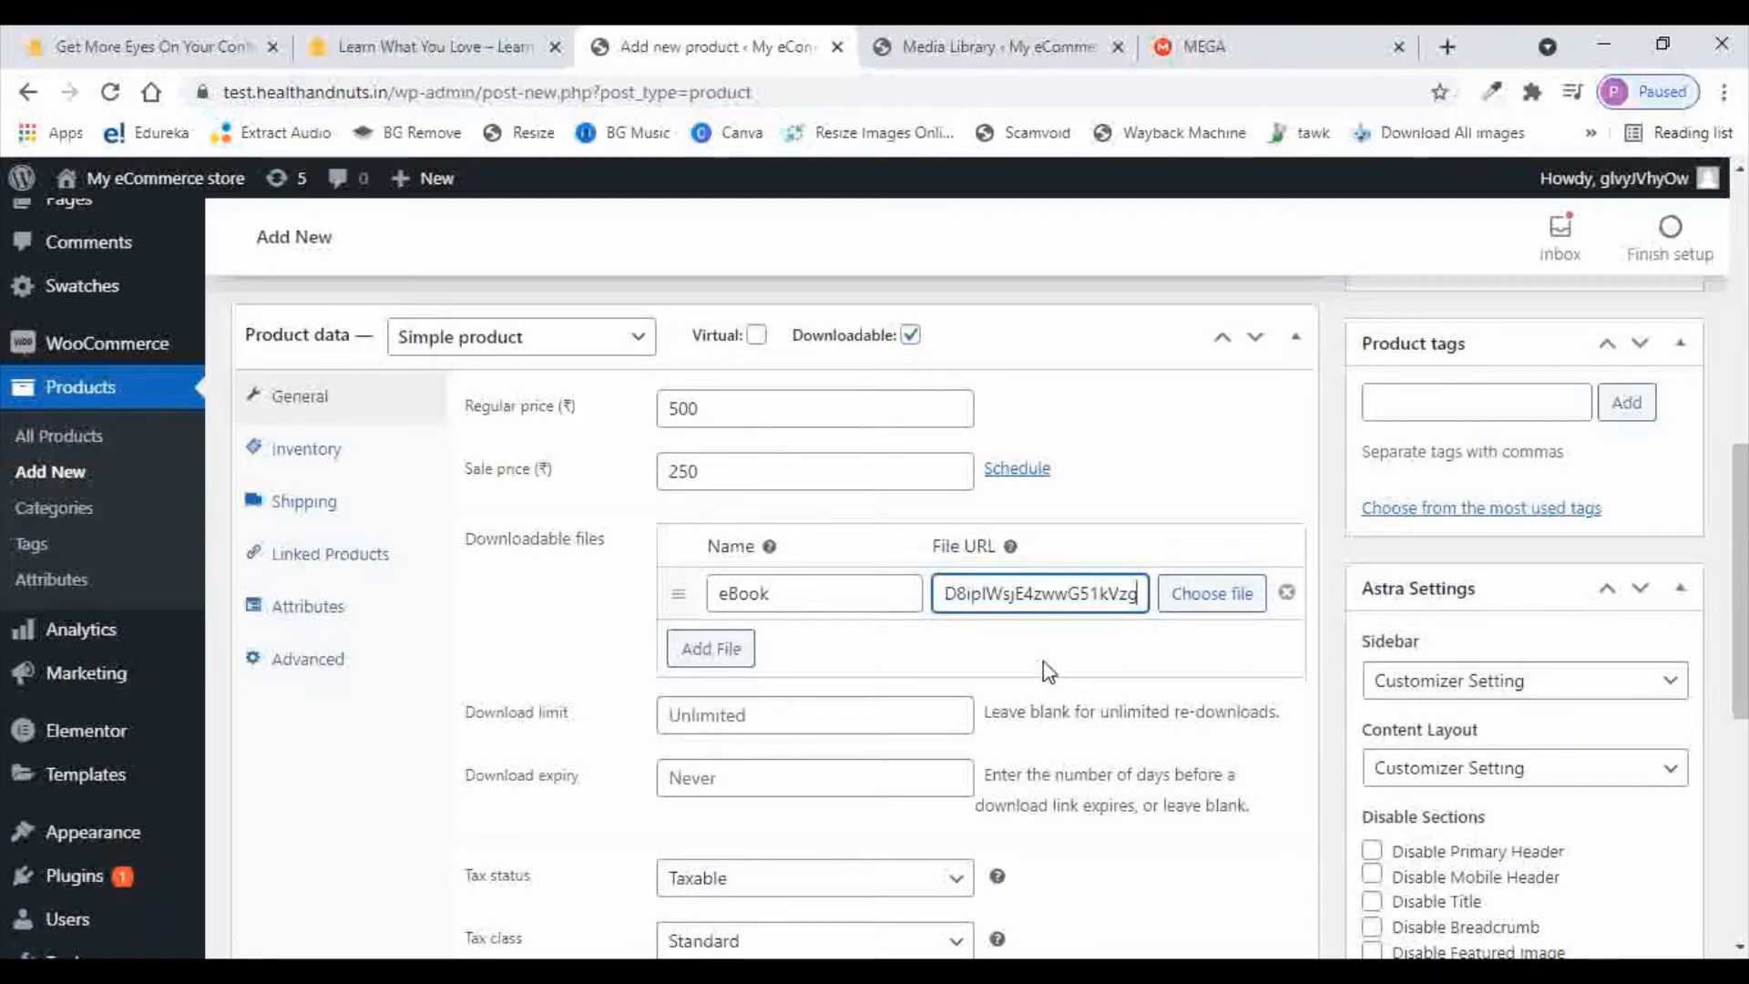
scroll(1047, 672, down, 1)
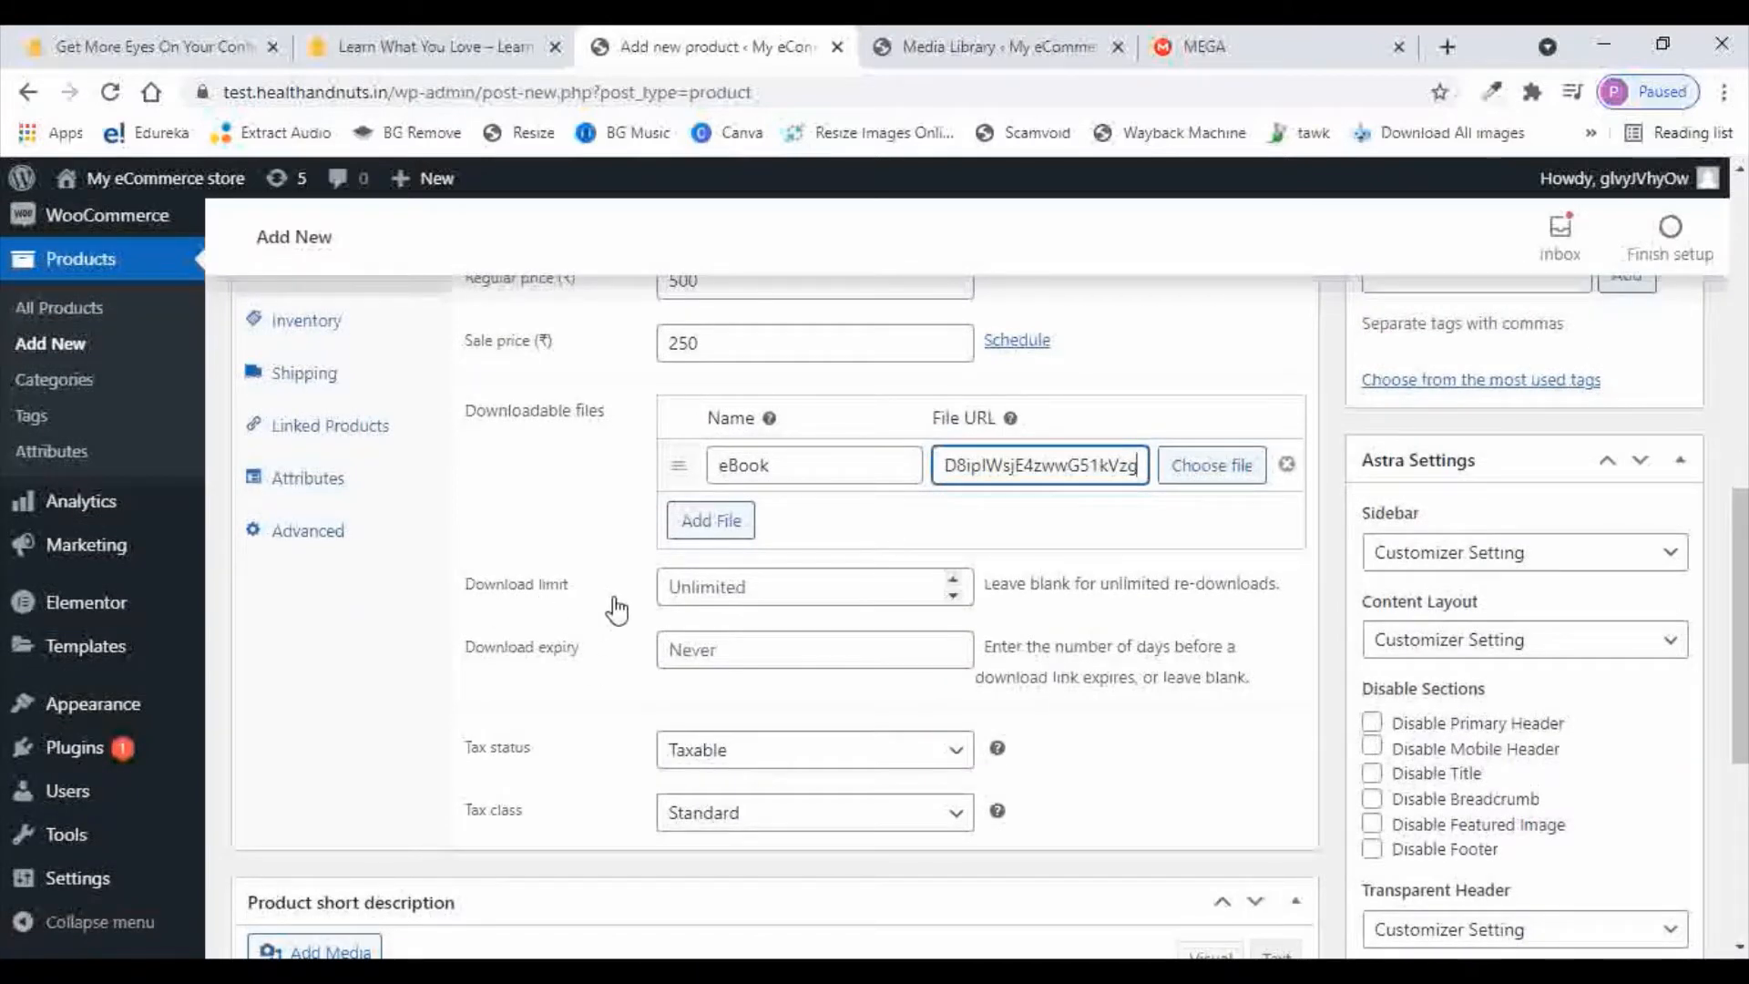
click(771, 592)
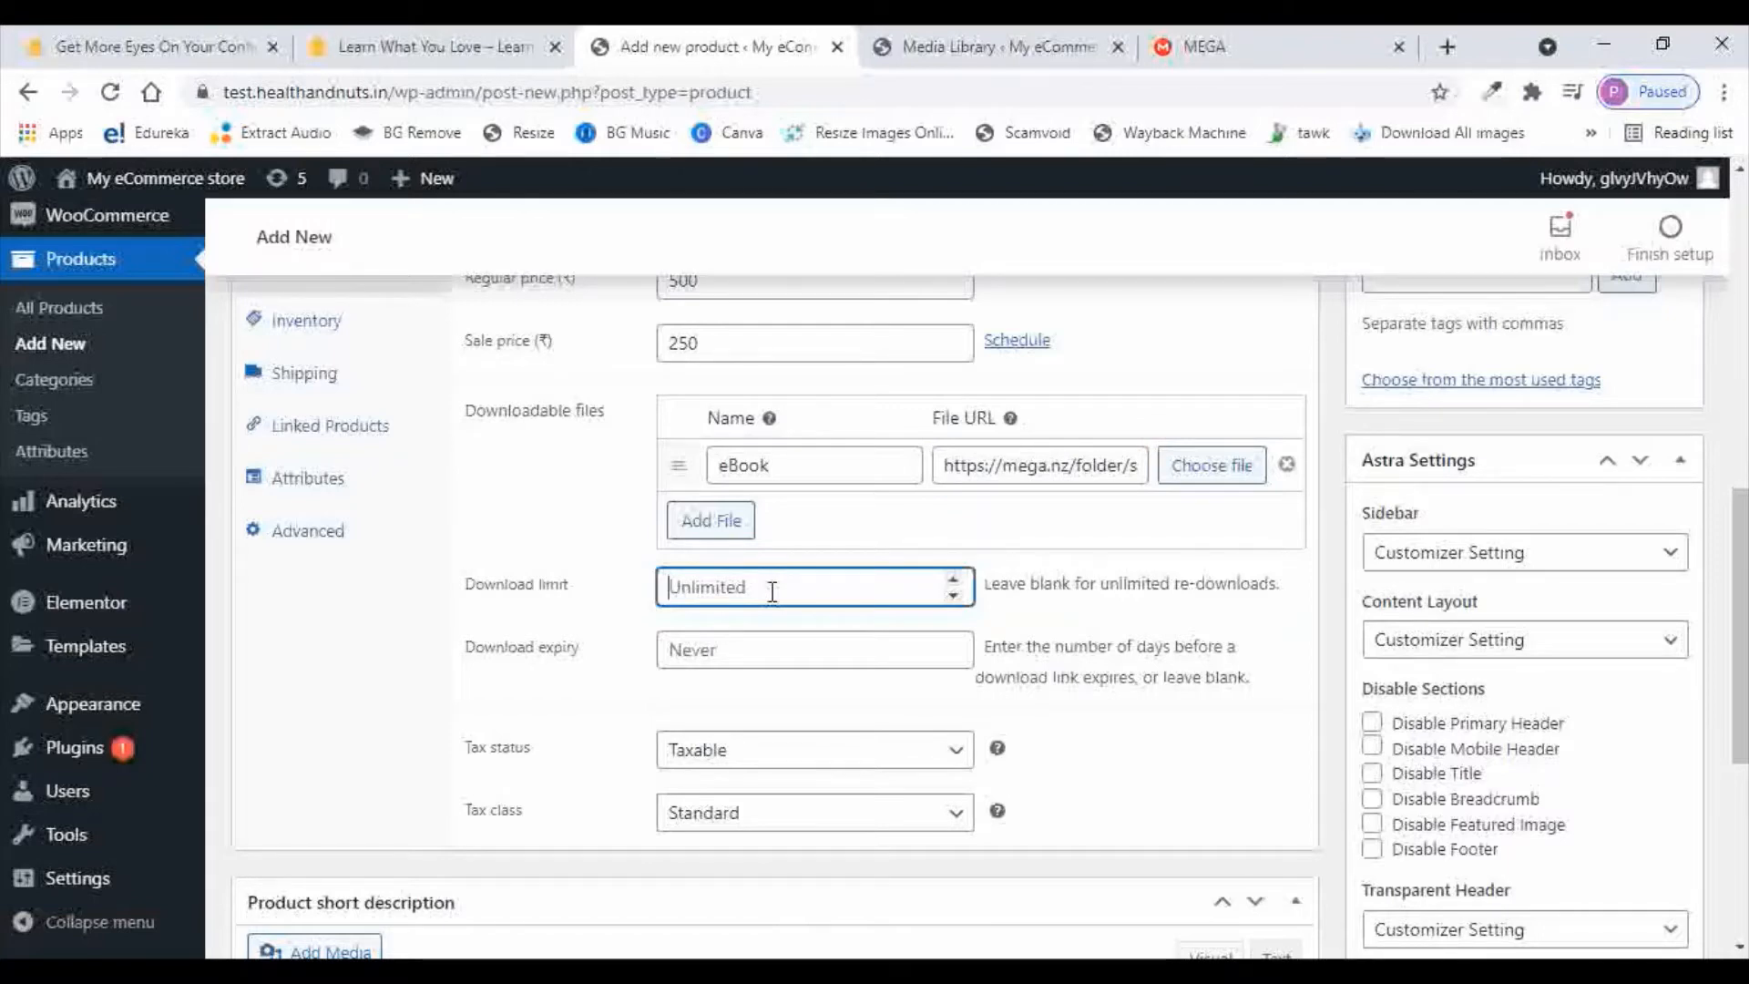
text(5)
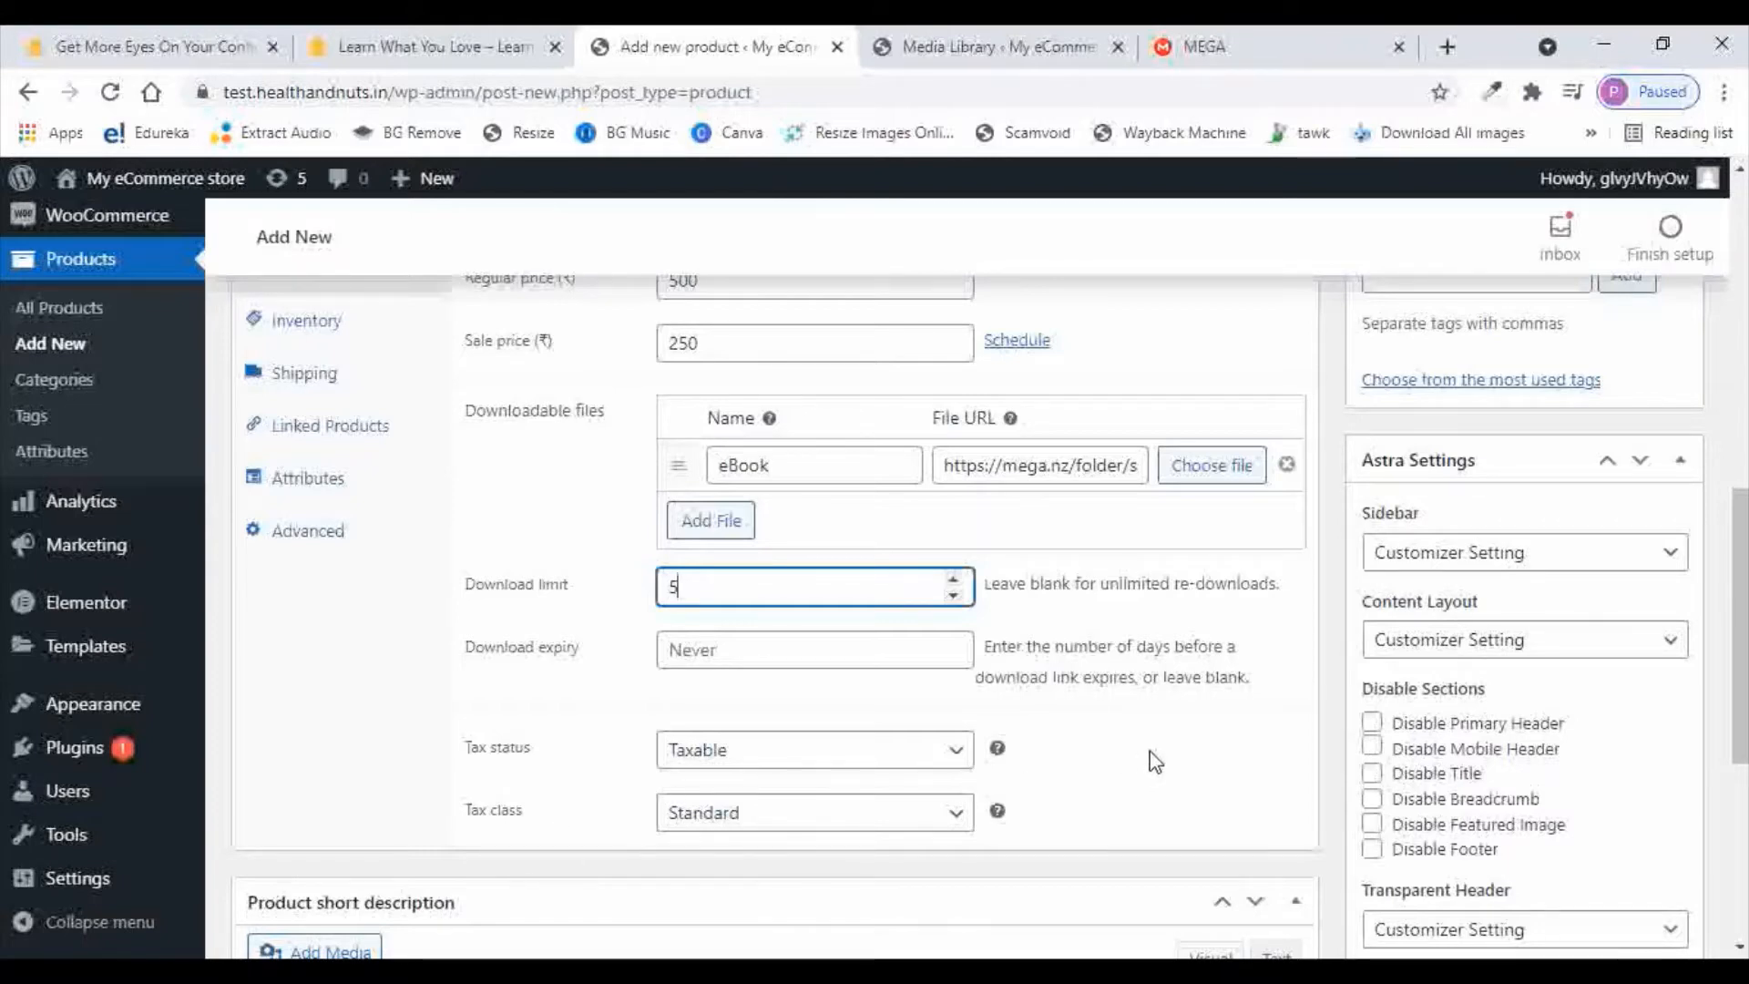
In the inventory data, turn product-level stock management on and back off, and set the SKU to 0008
scroll(1150, 749, up, 2)
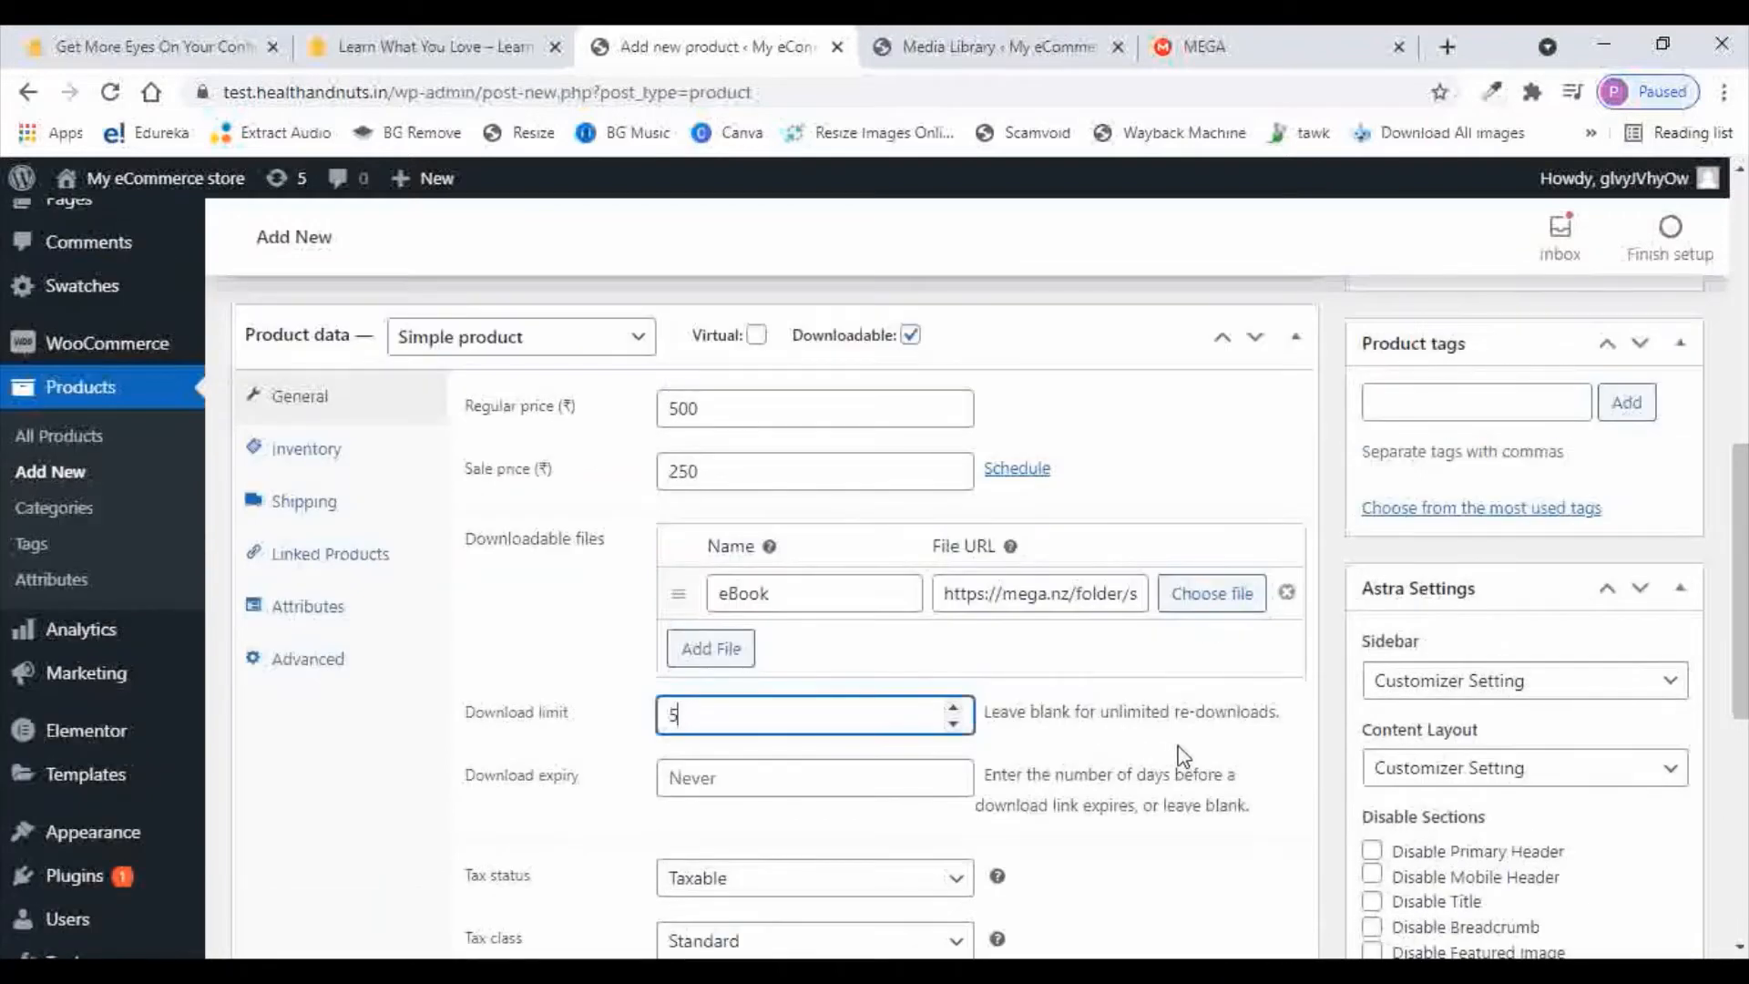
click(302, 458)
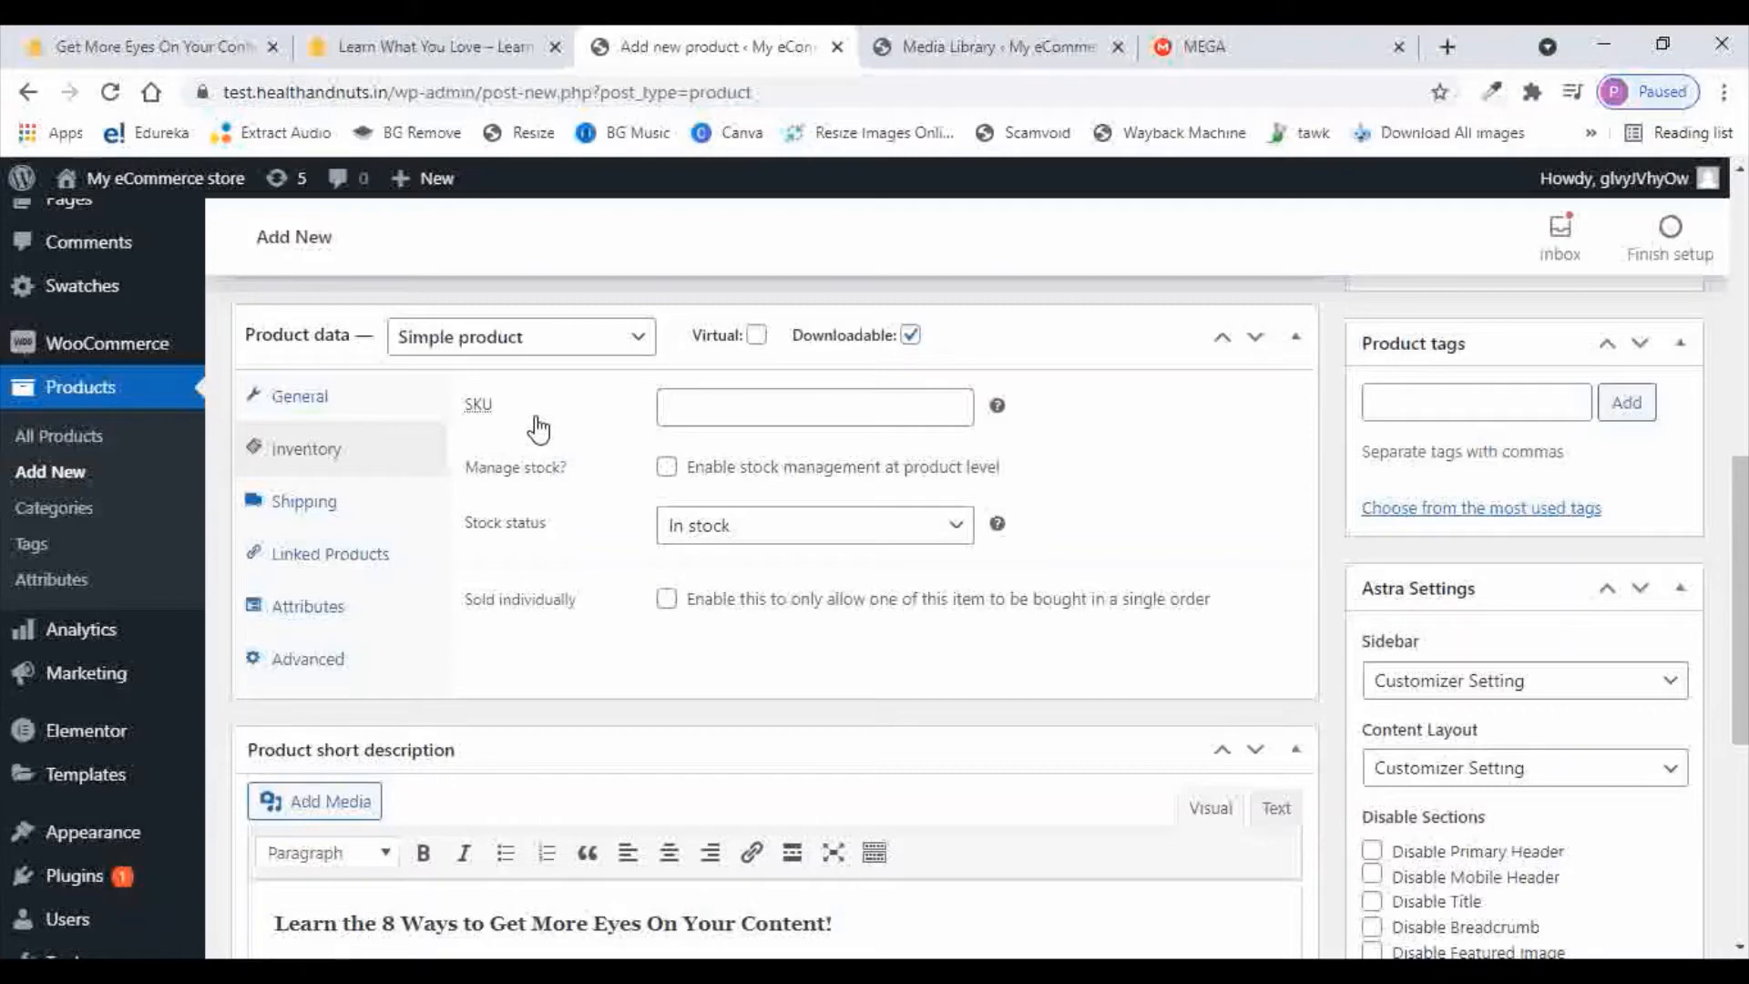
click(667, 469)
click(635, 540)
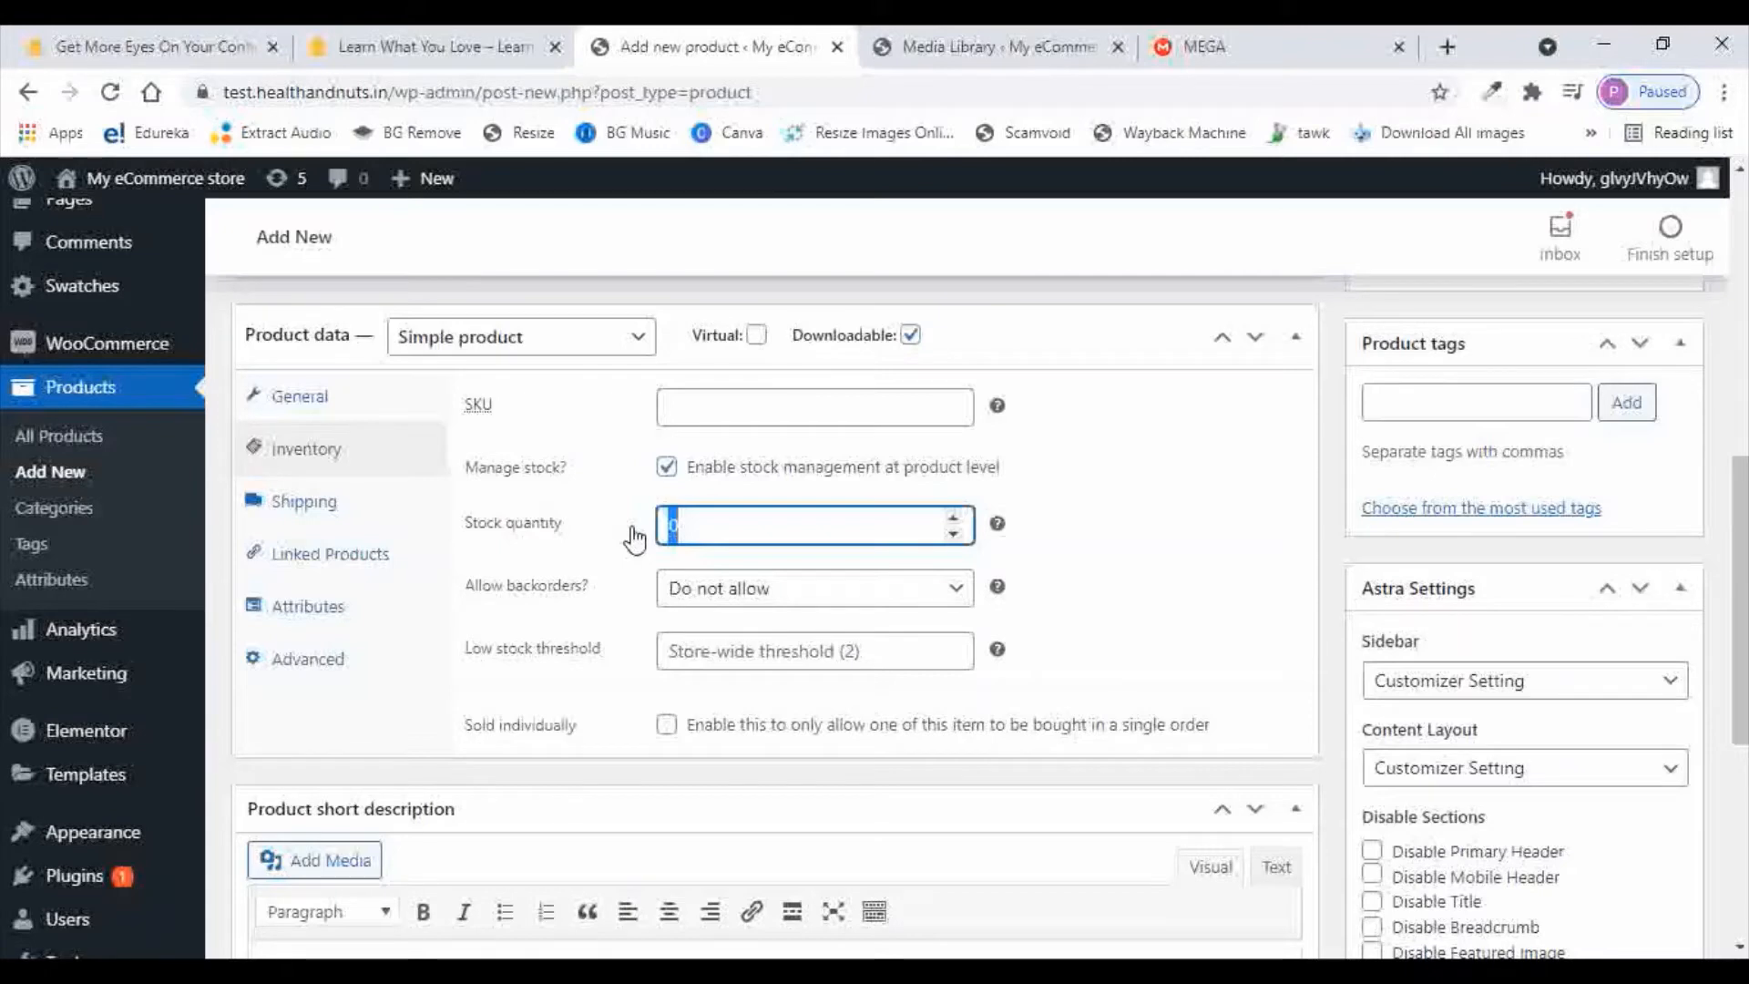
click(668, 467)
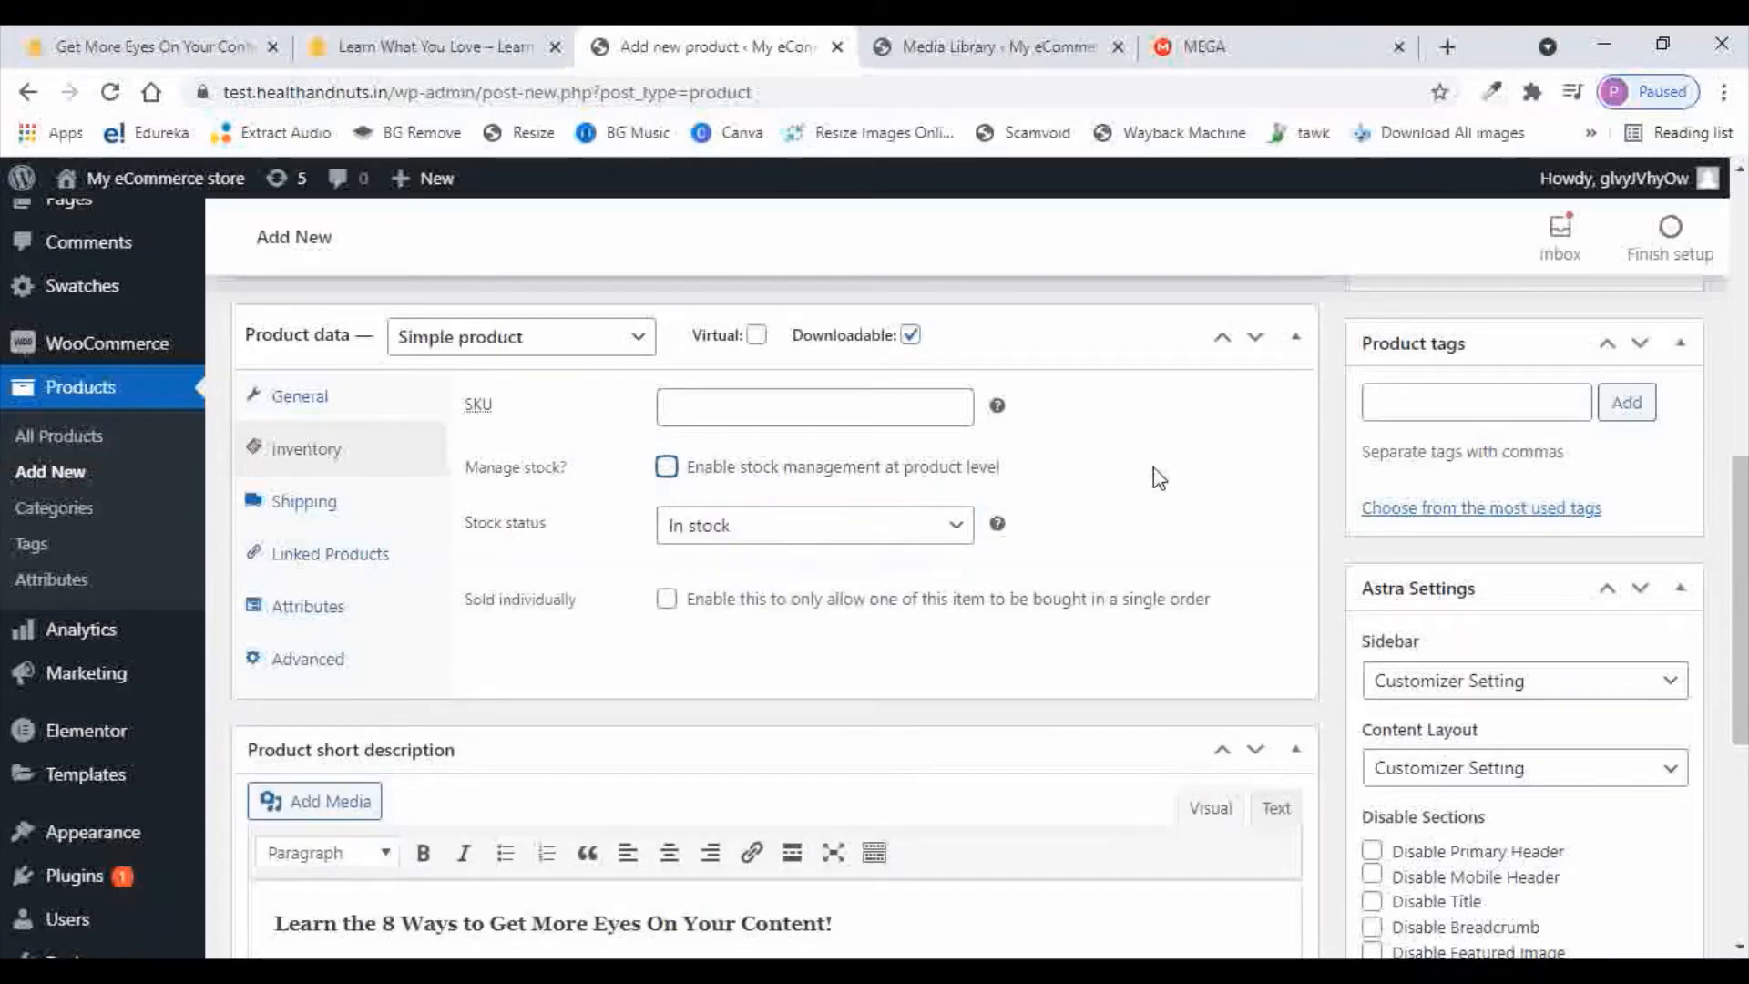
click(735, 409)
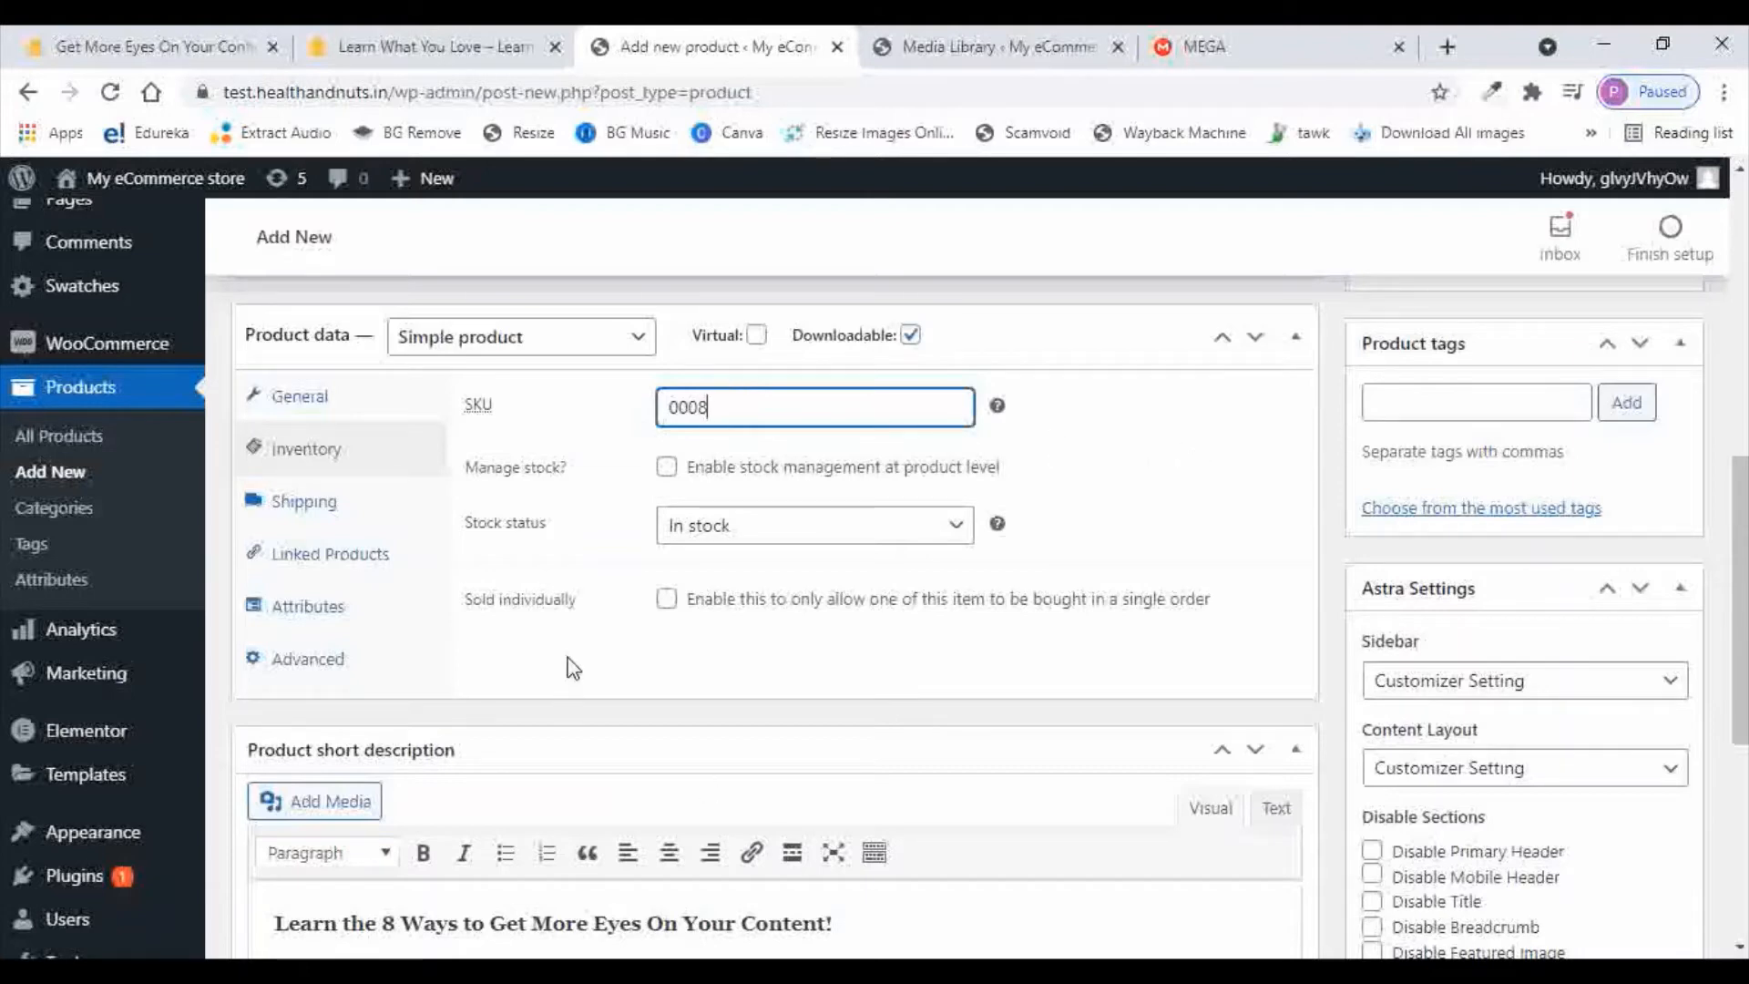
Mark the product as virtual and look through its linked products and attributes settings, ending on the general product data
click(310, 512)
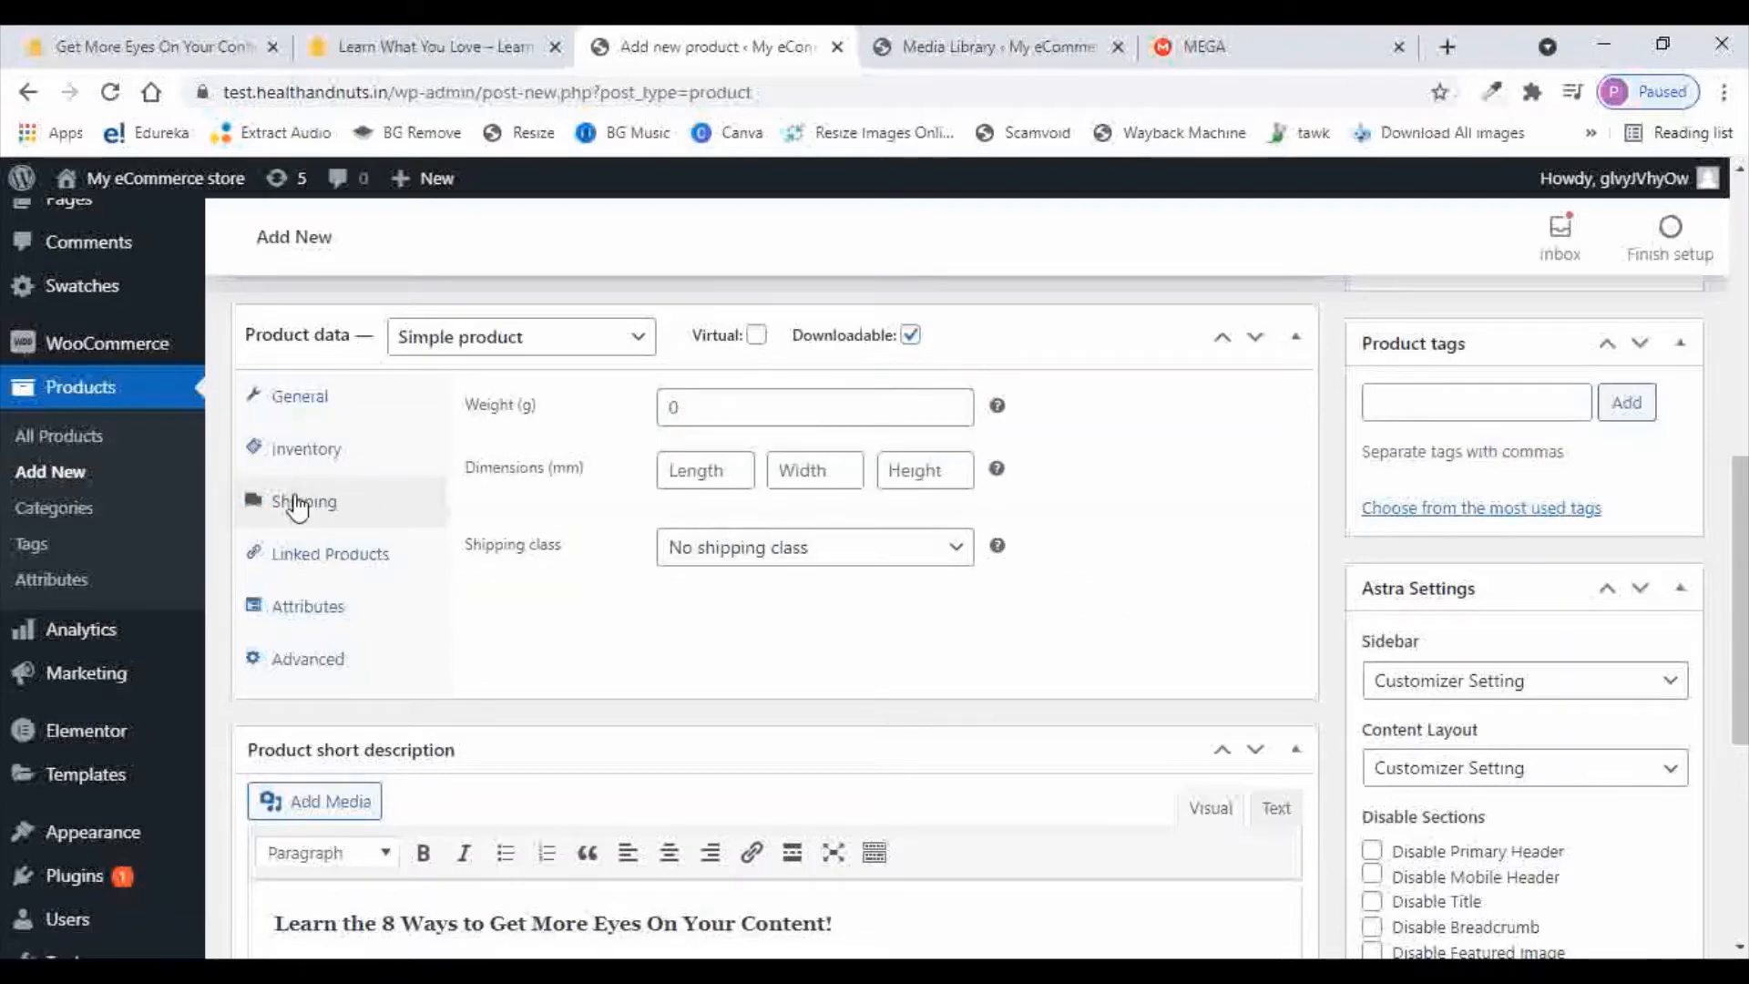
click(306, 460)
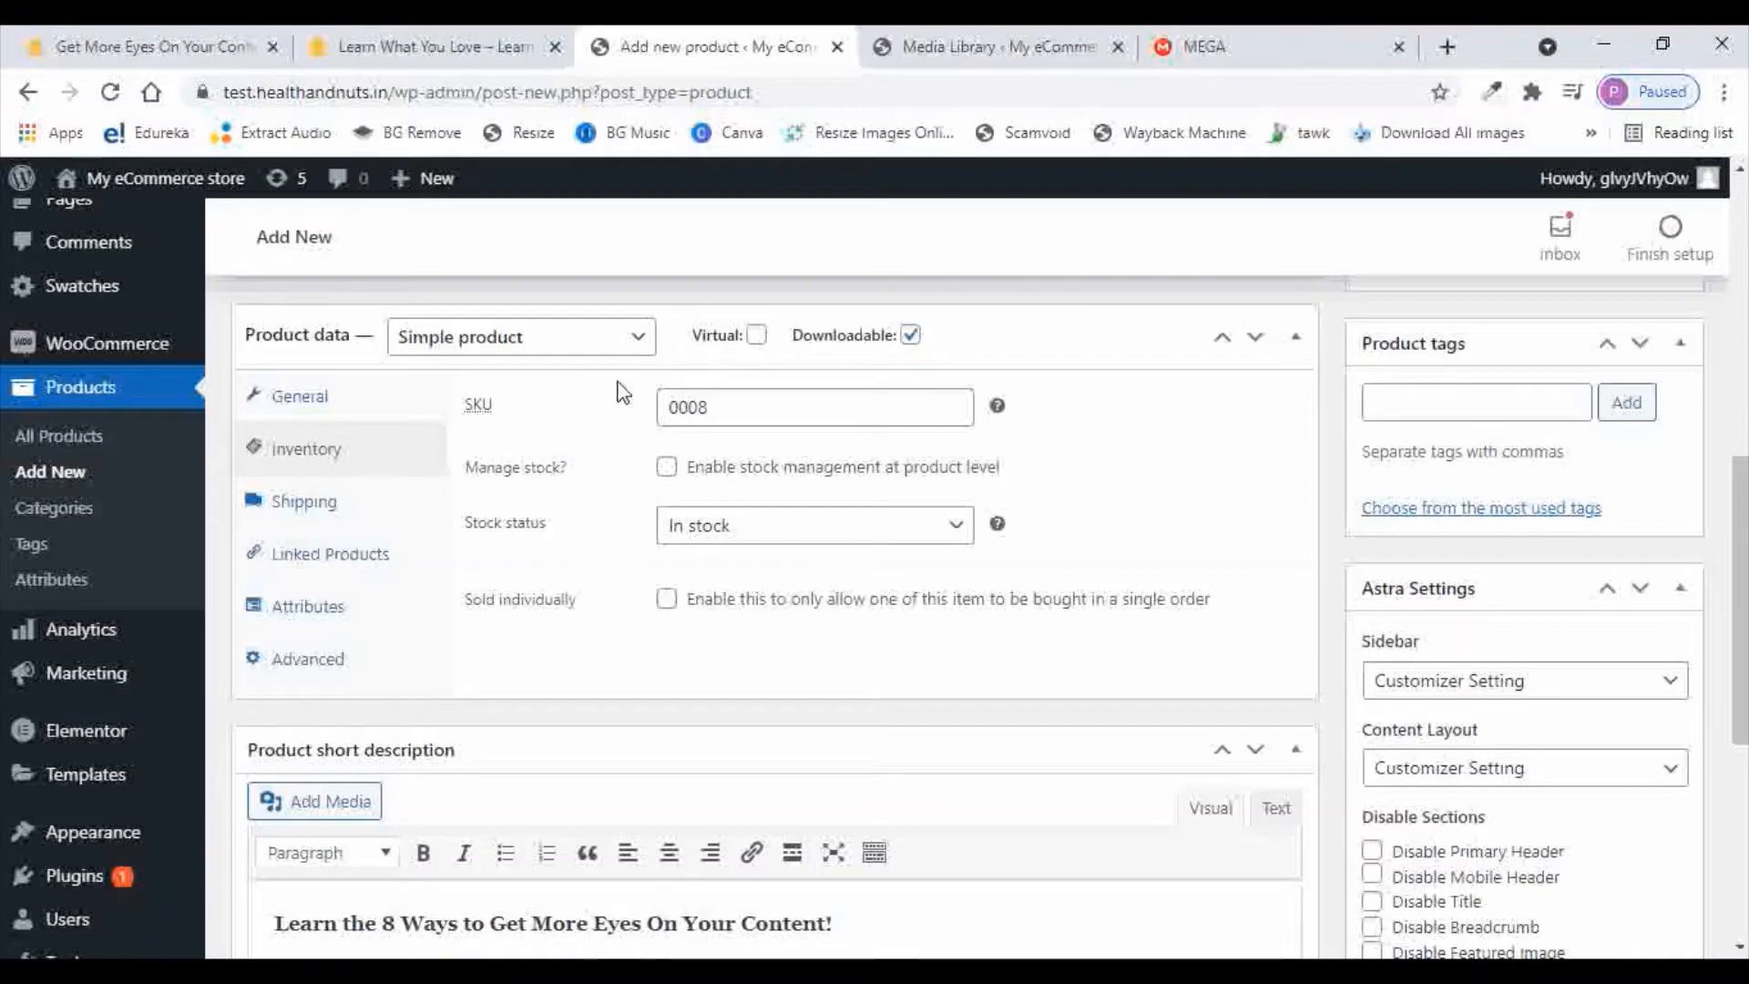
click(757, 336)
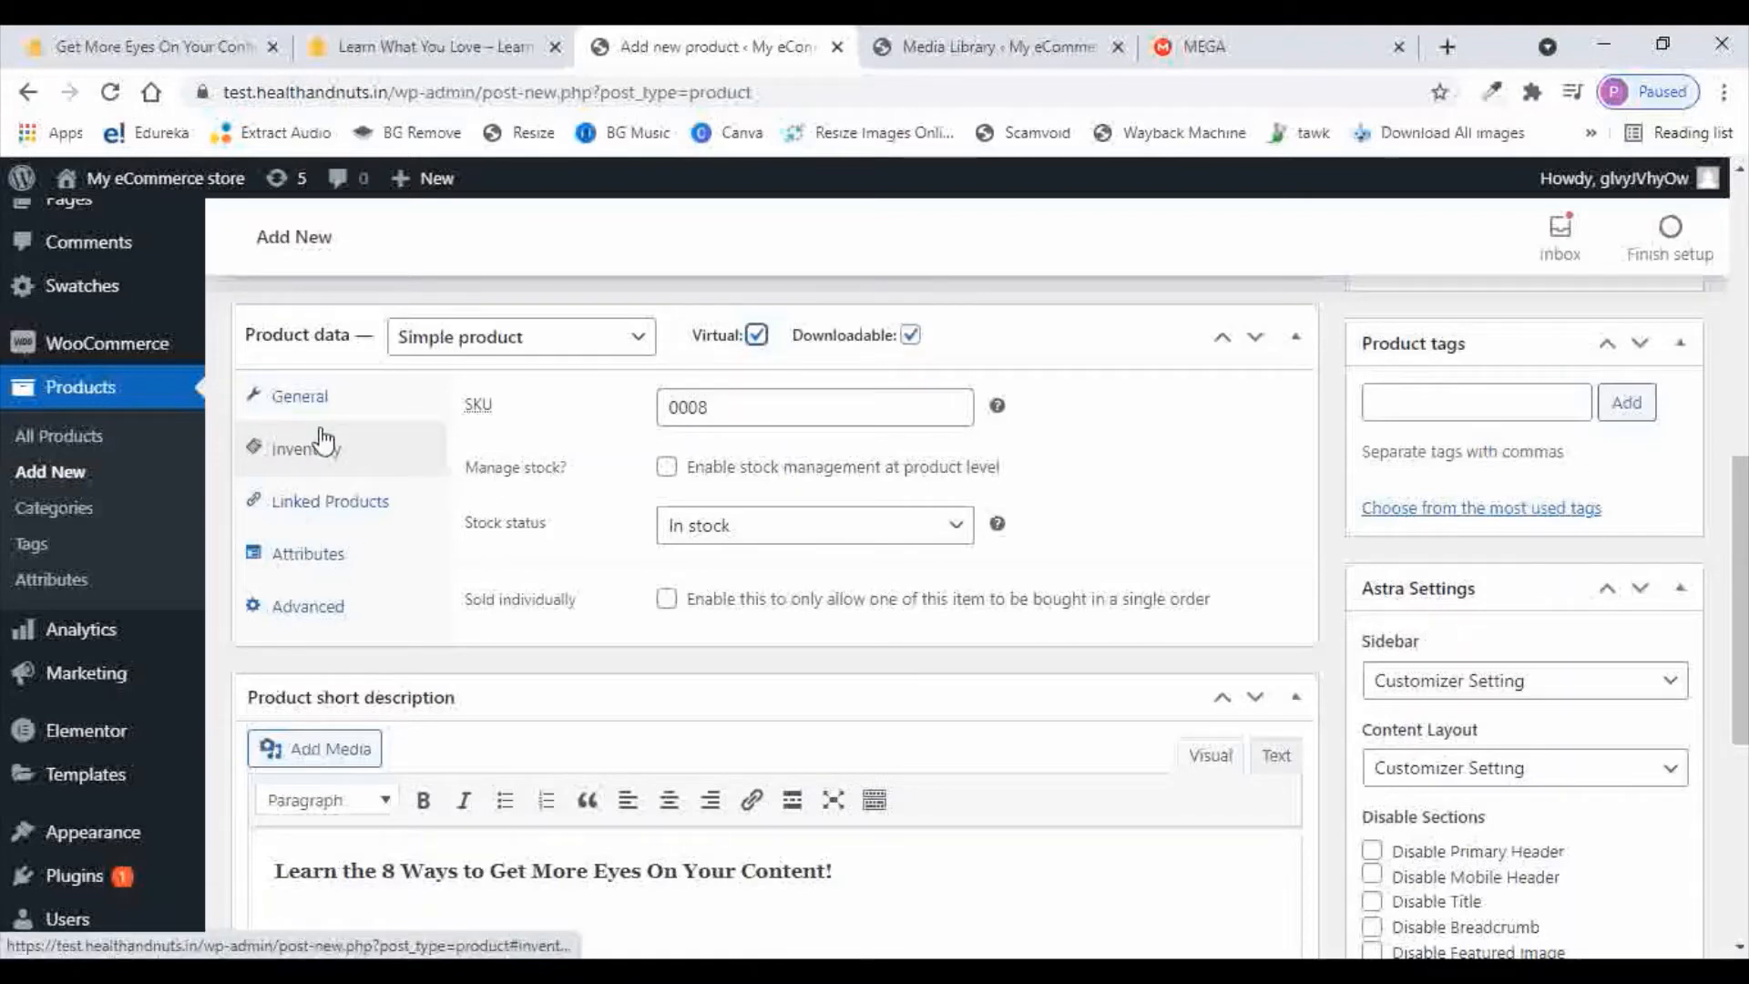
click(325, 515)
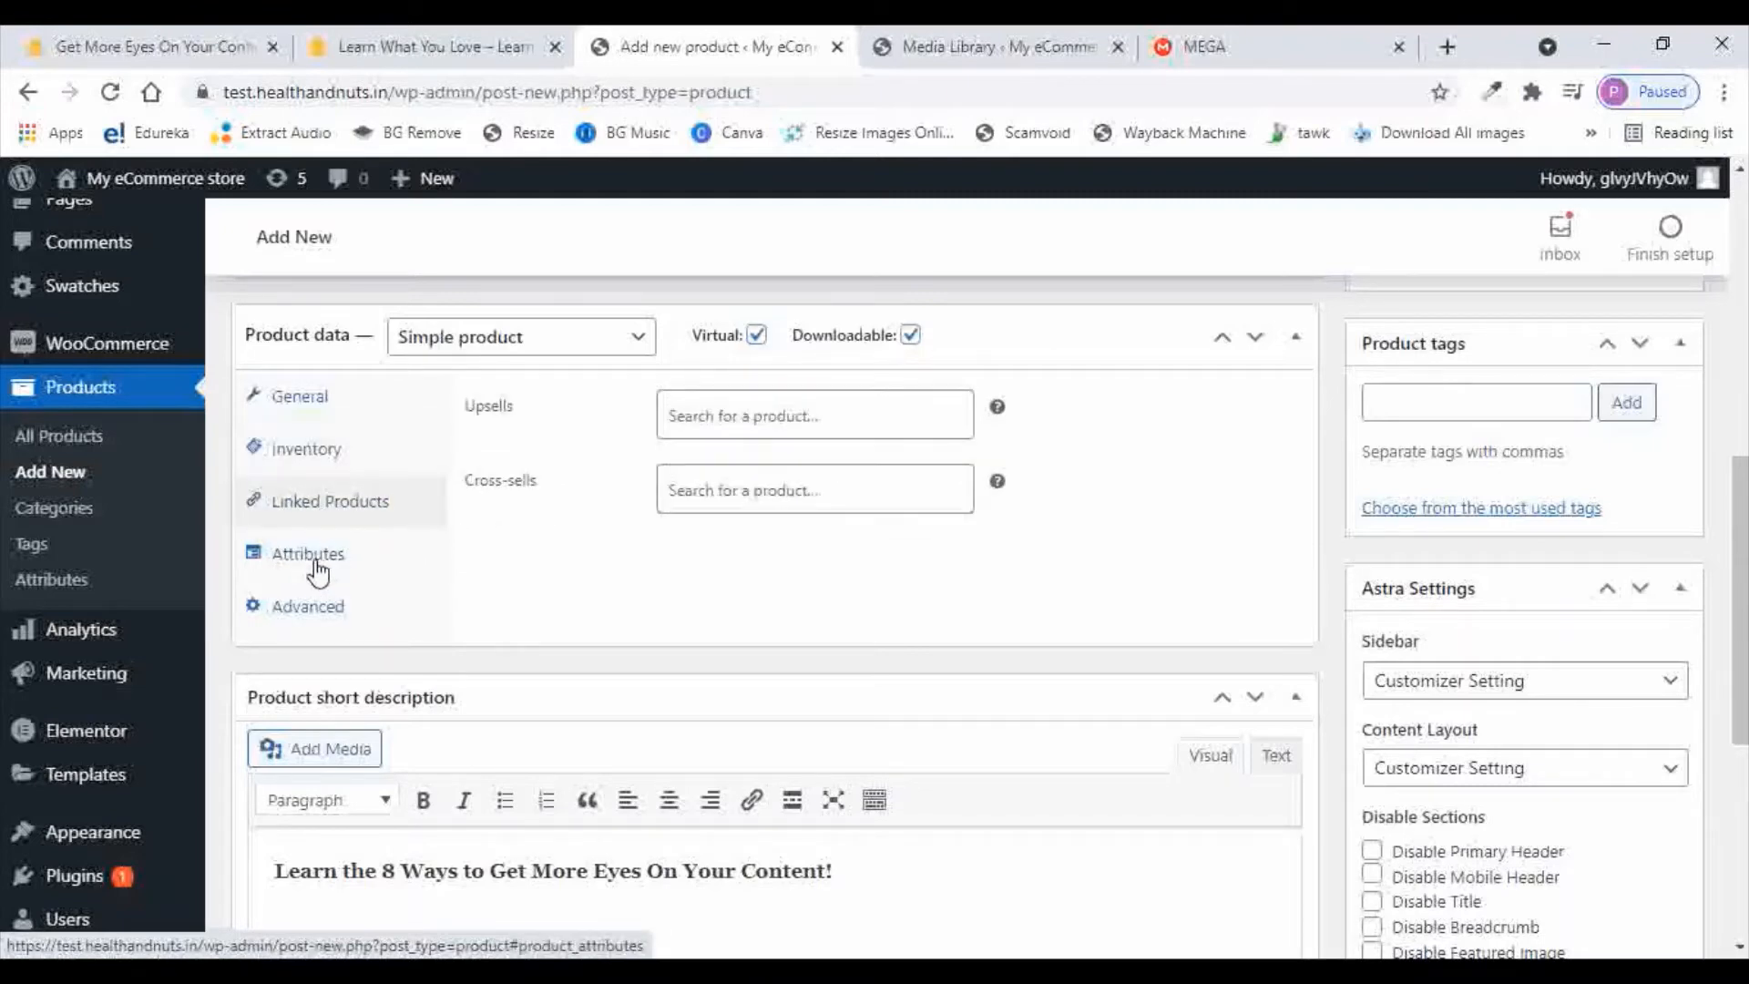
click(318, 563)
click(328, 501)
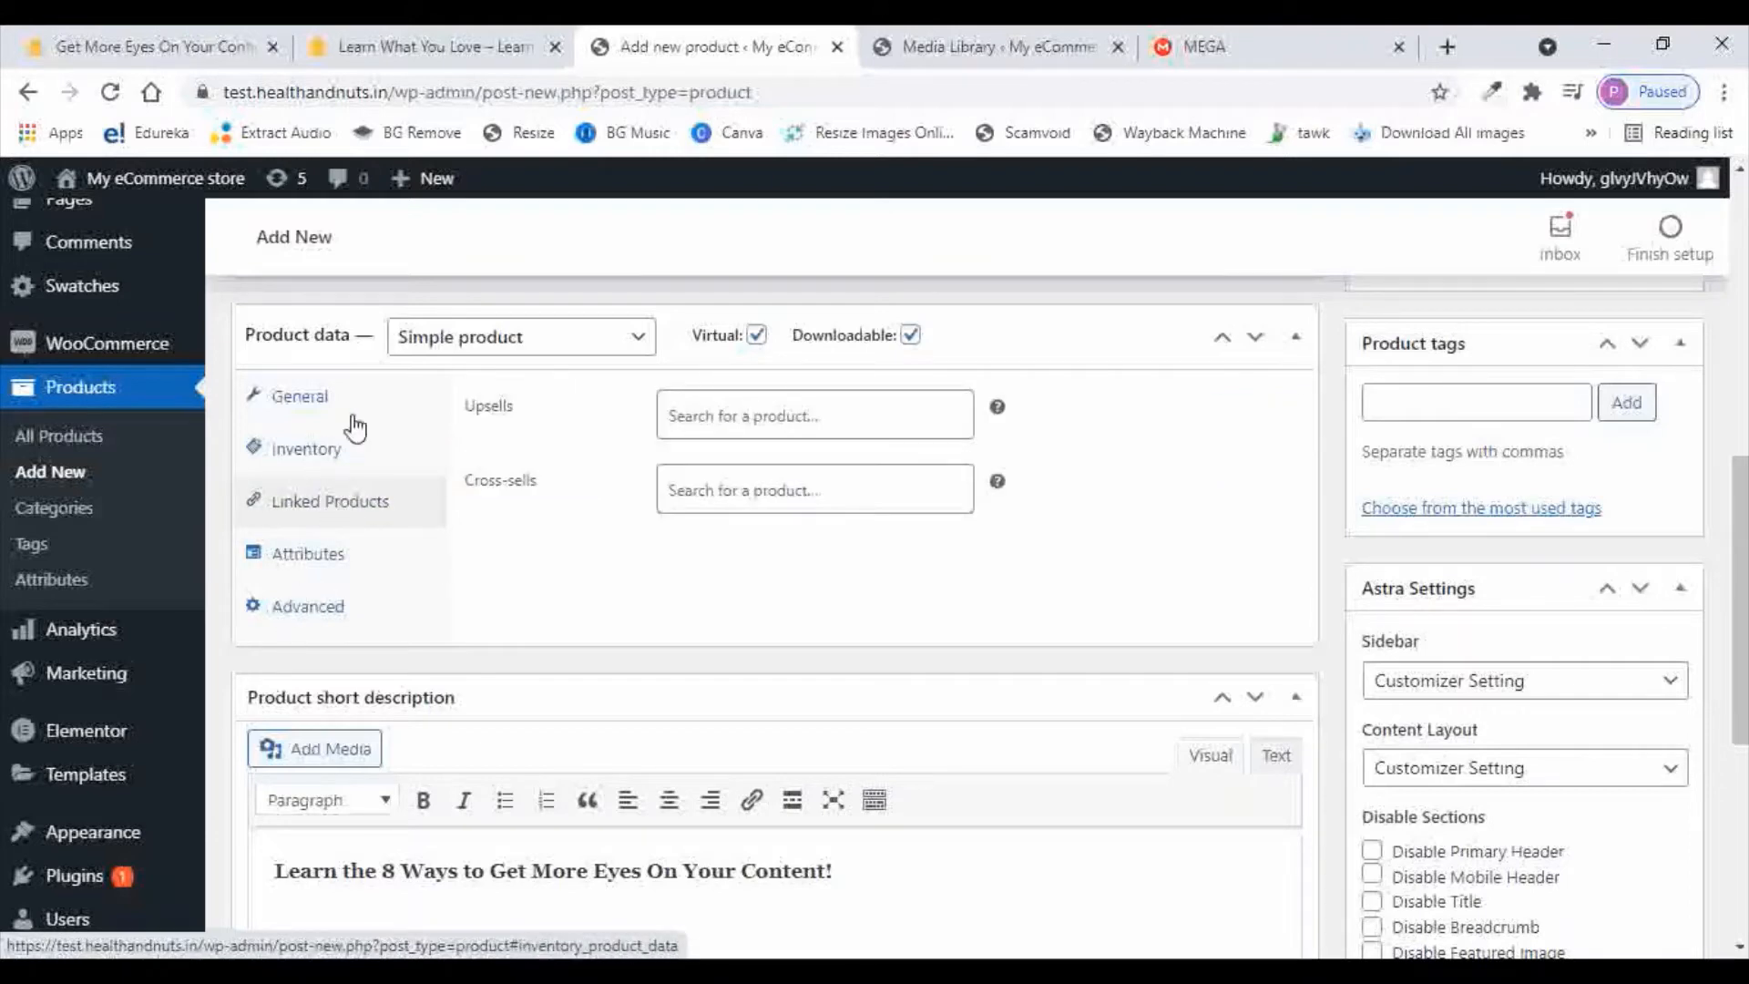
click(293, 400)
Upload Niche-Research.jpg and set it as the product image
scroll(1198, 450, down, 6)
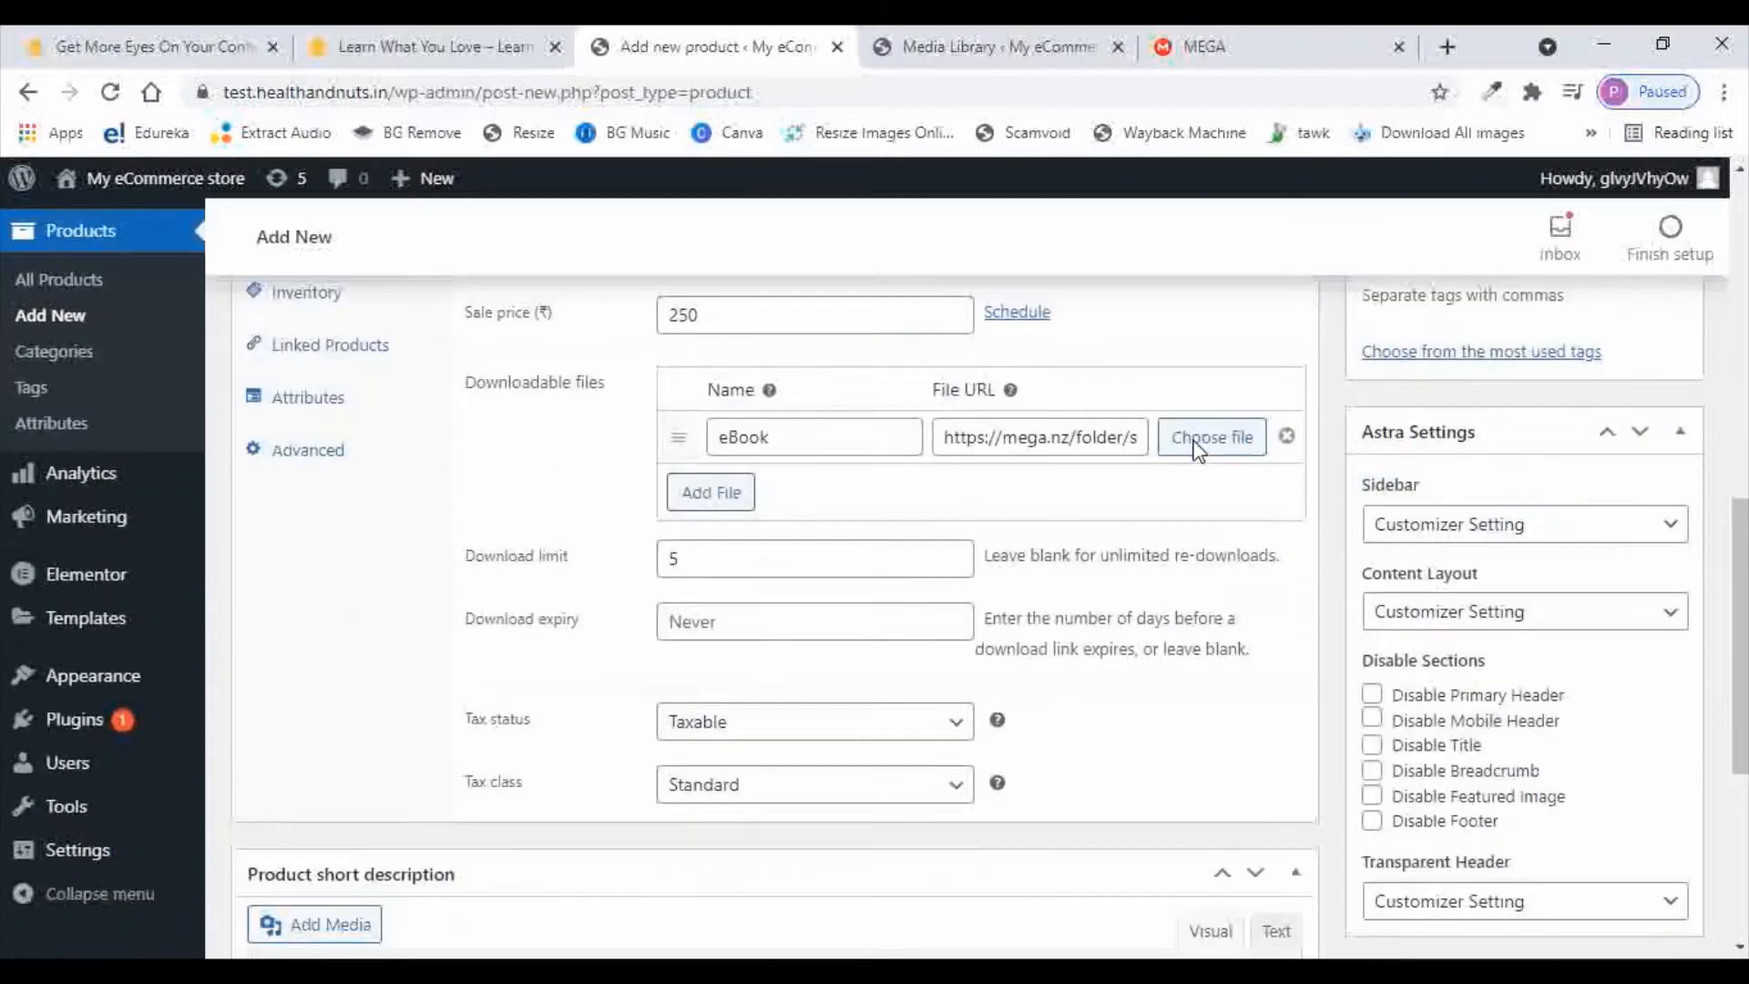
scroll(1196, 601, down, 2)
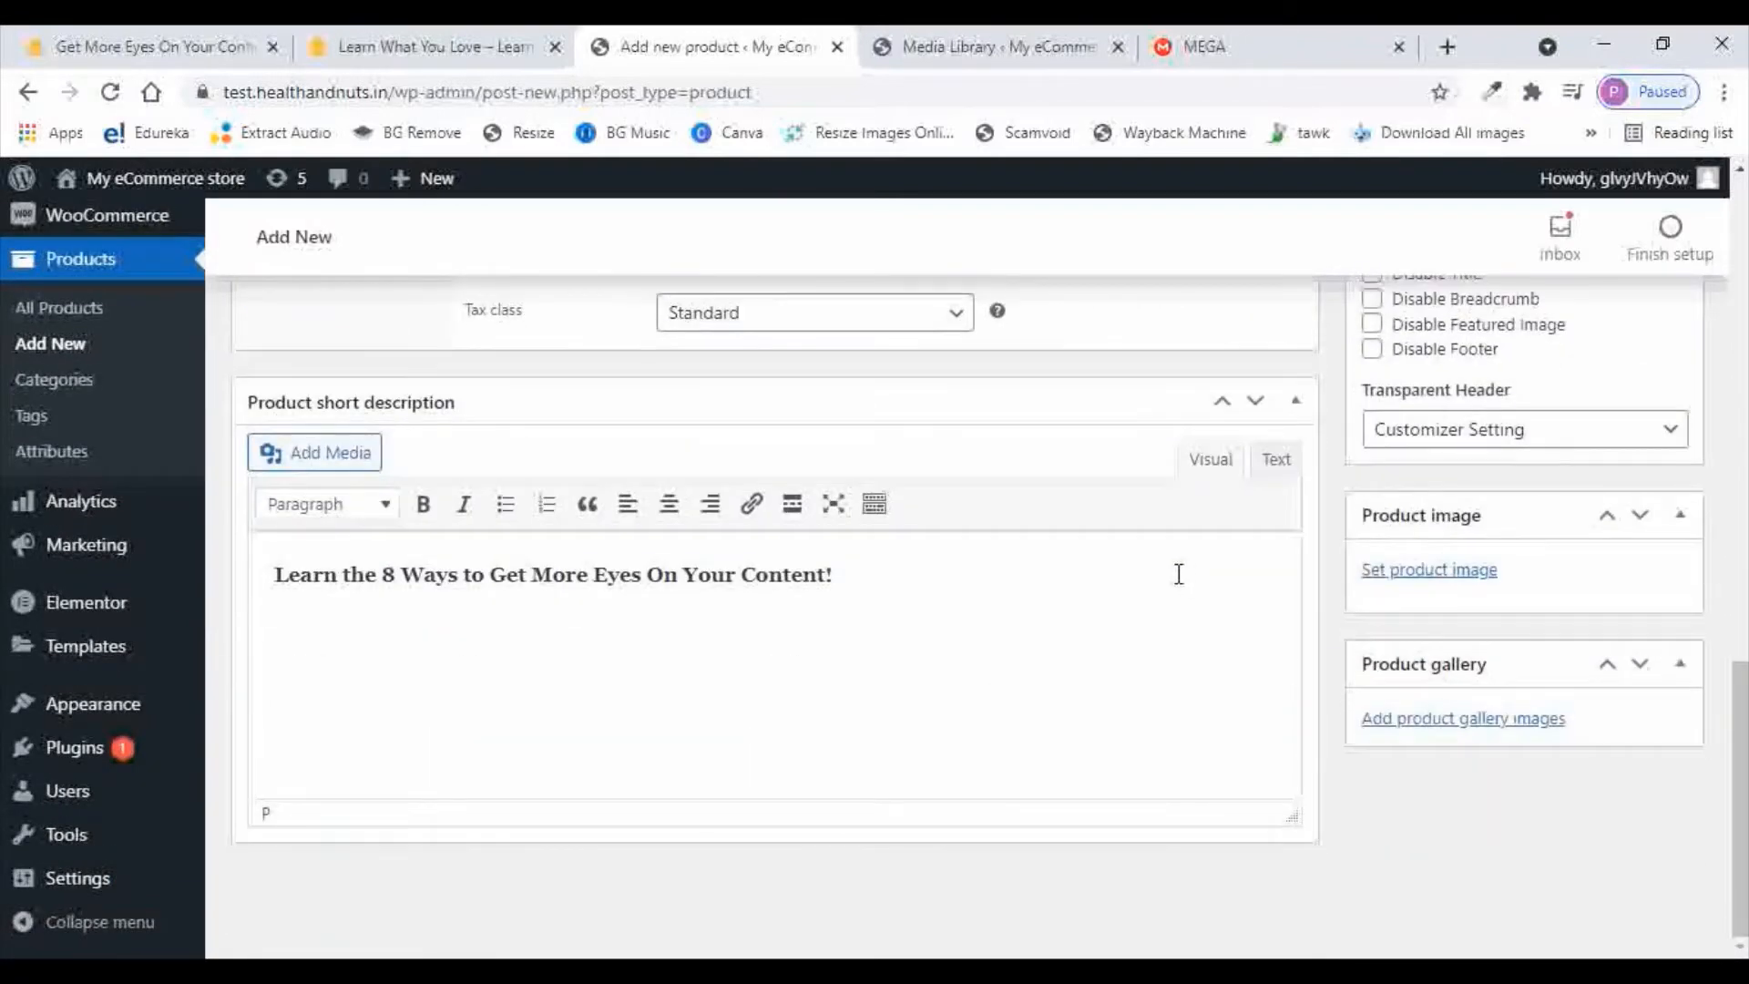
click(1419, 577)
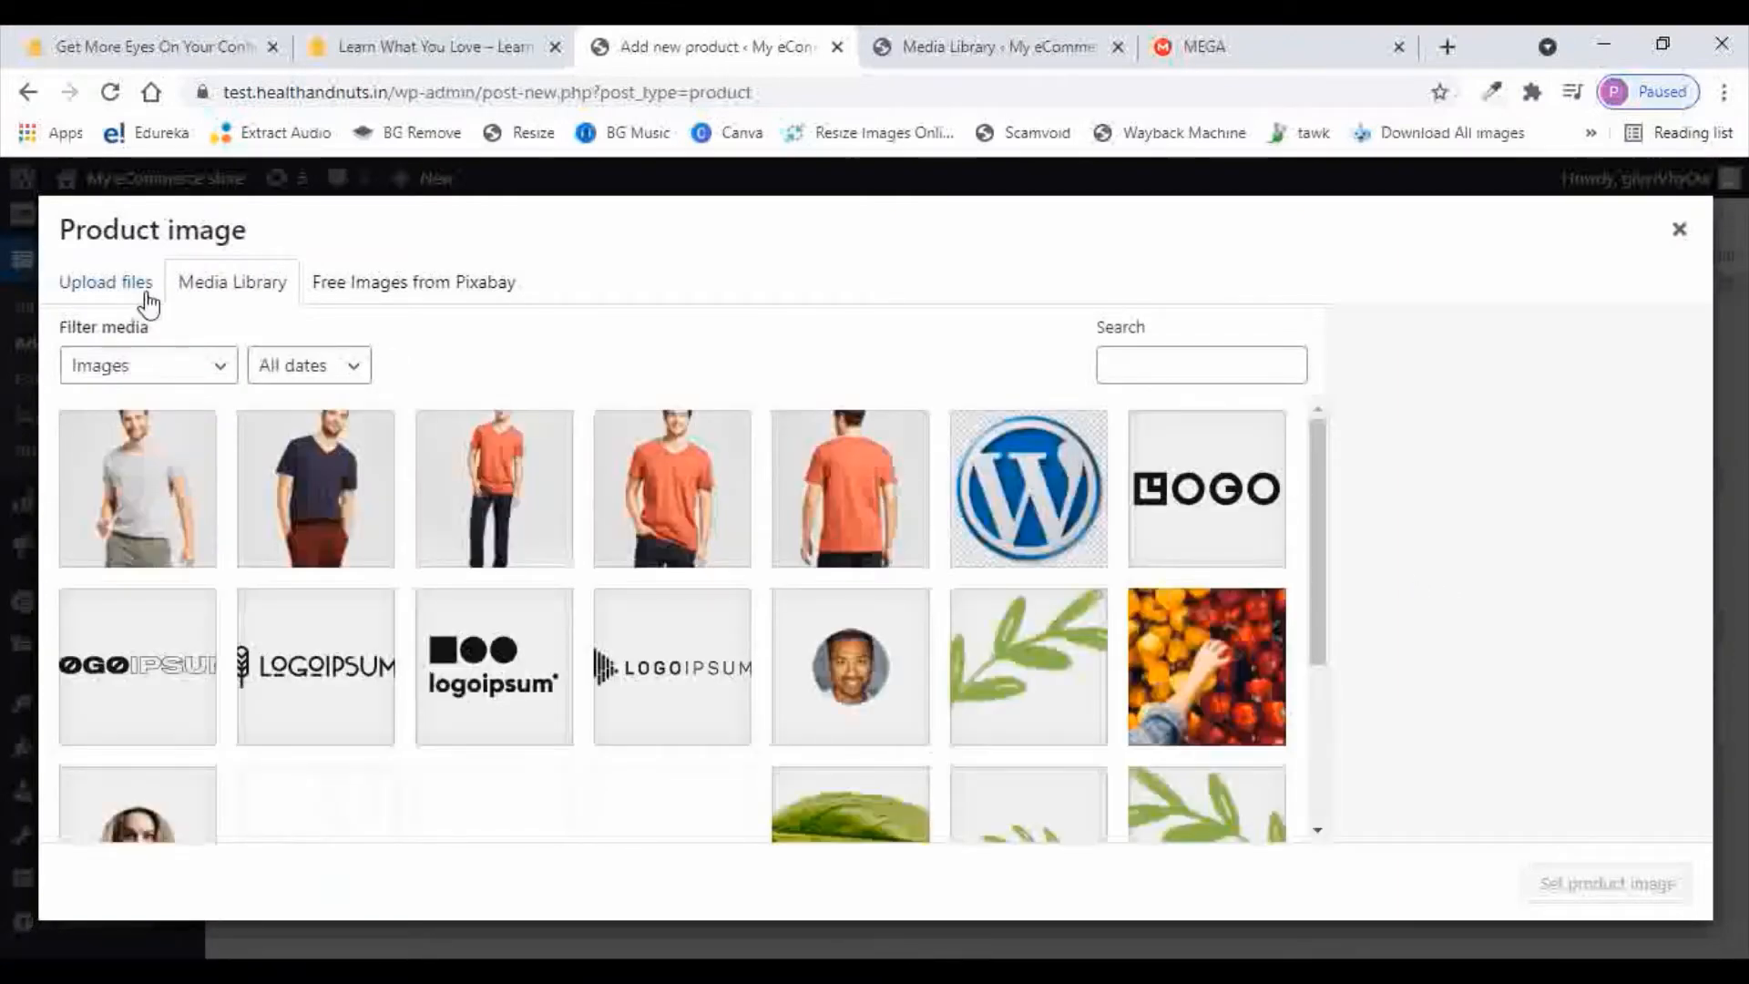
click(122, 292)
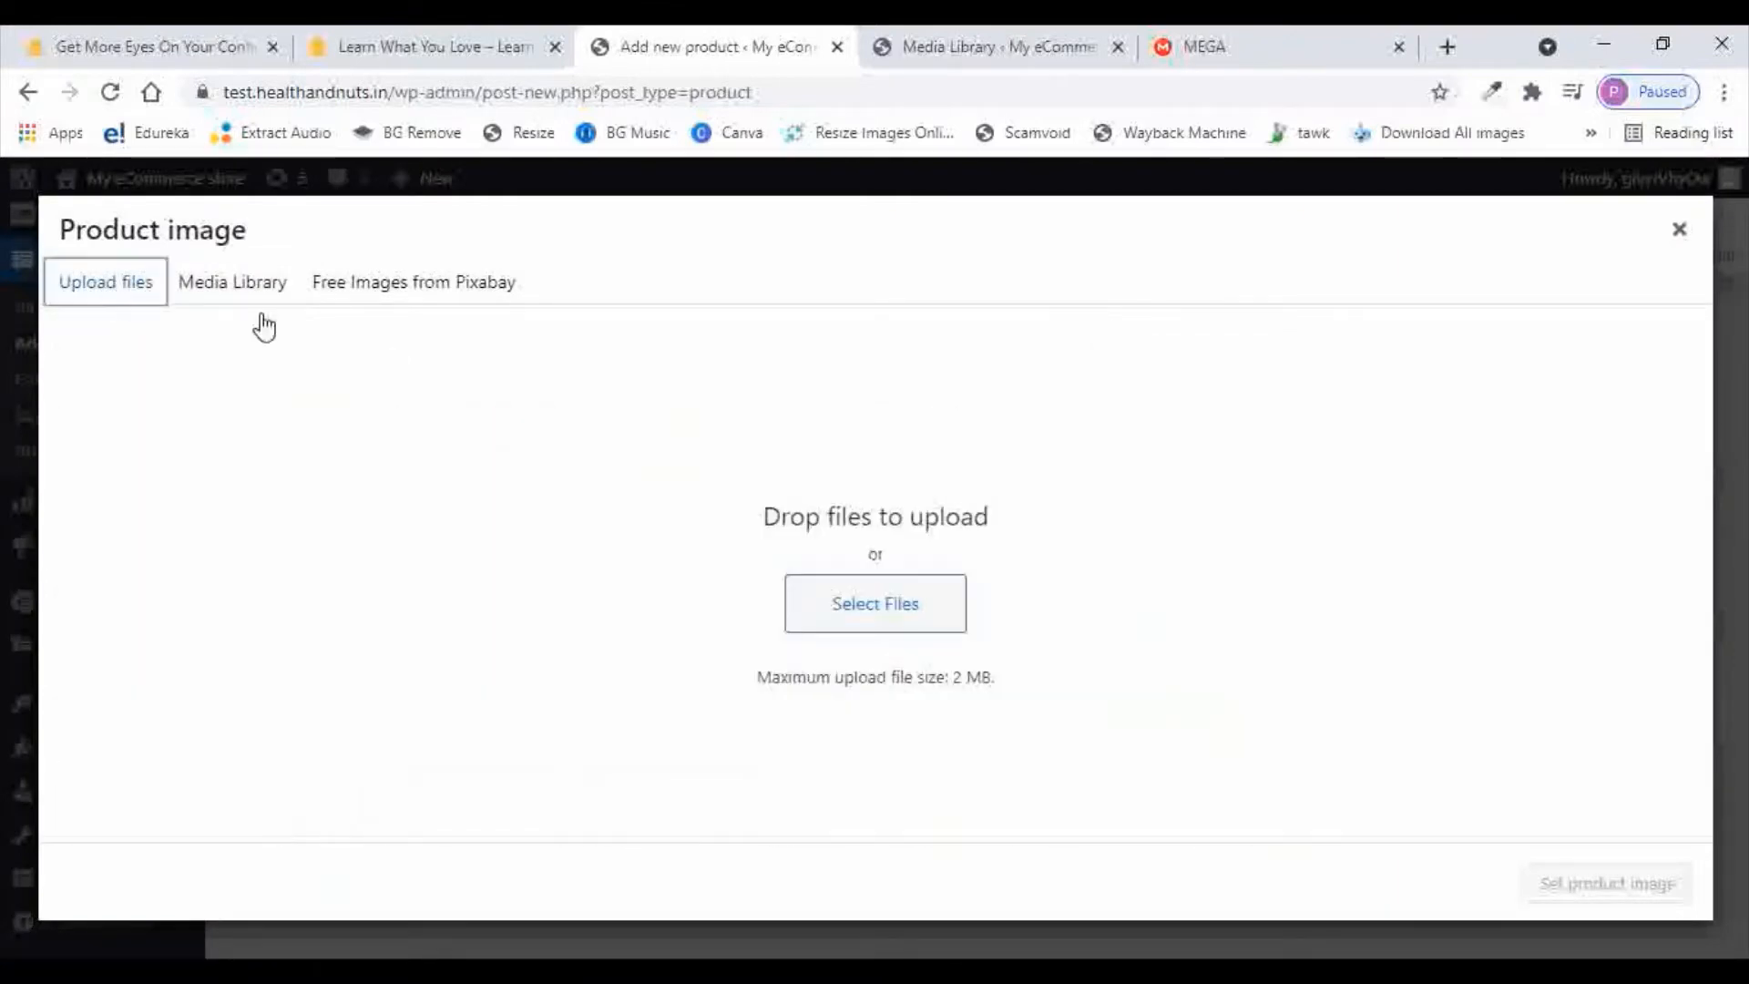
click(907, 615)
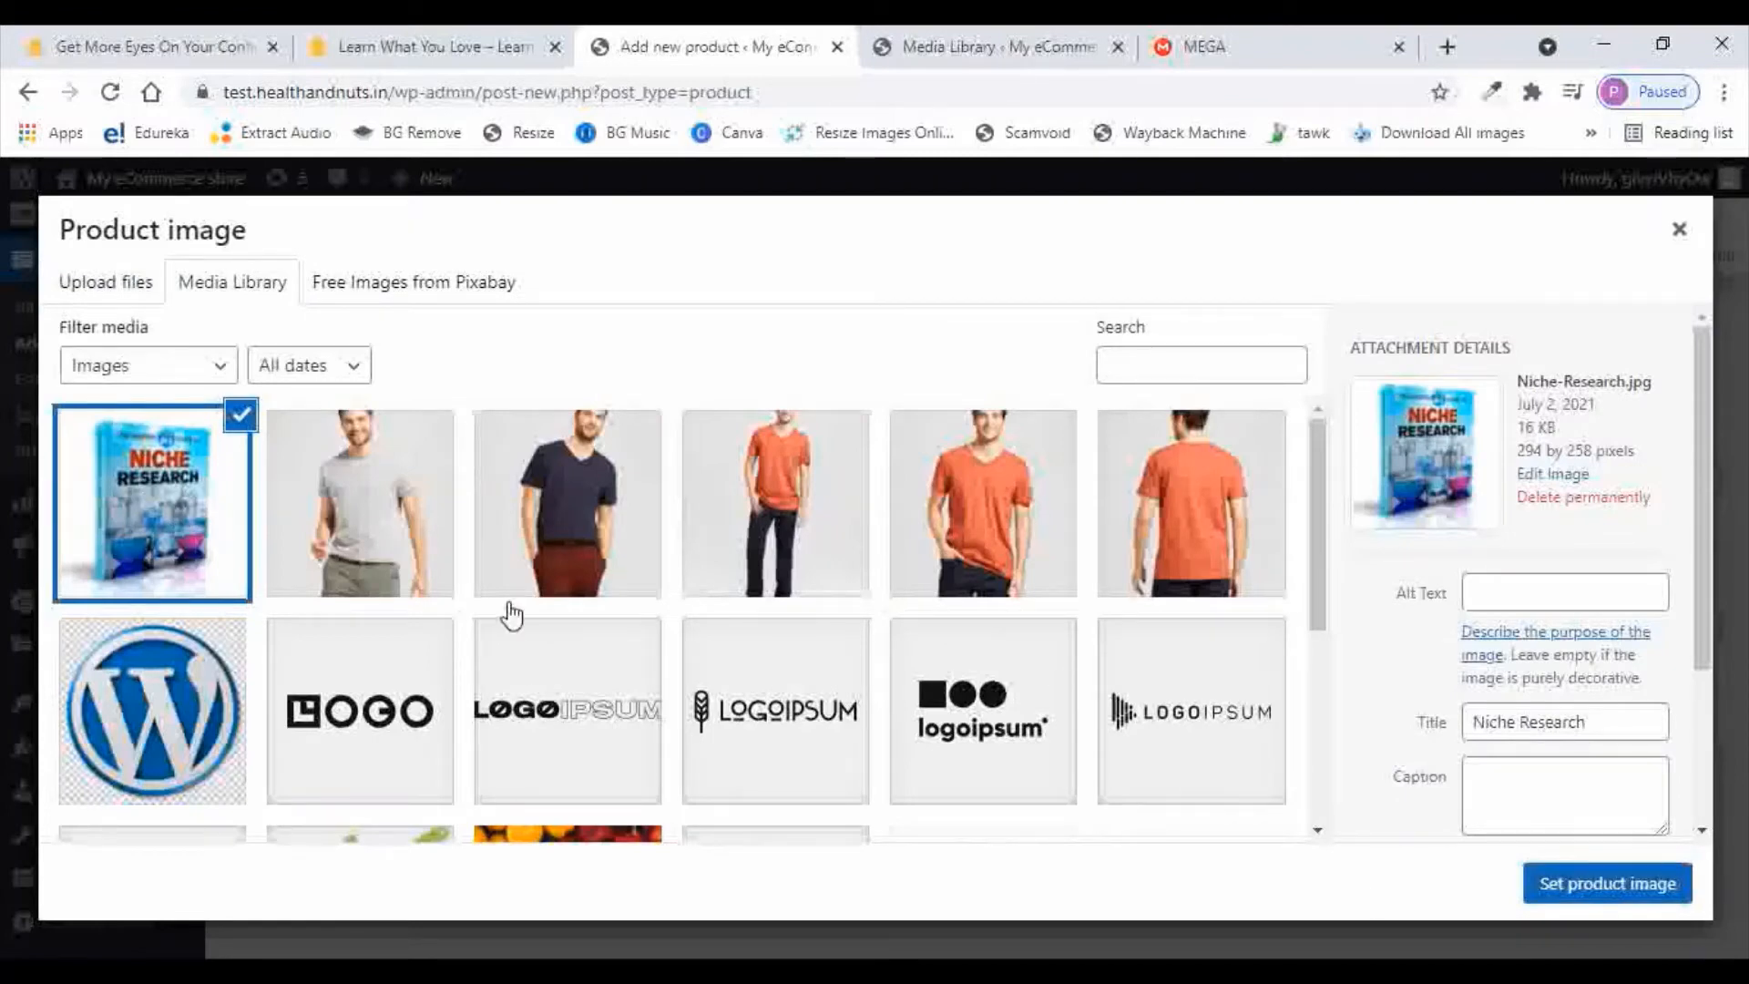
click(1542, 885)
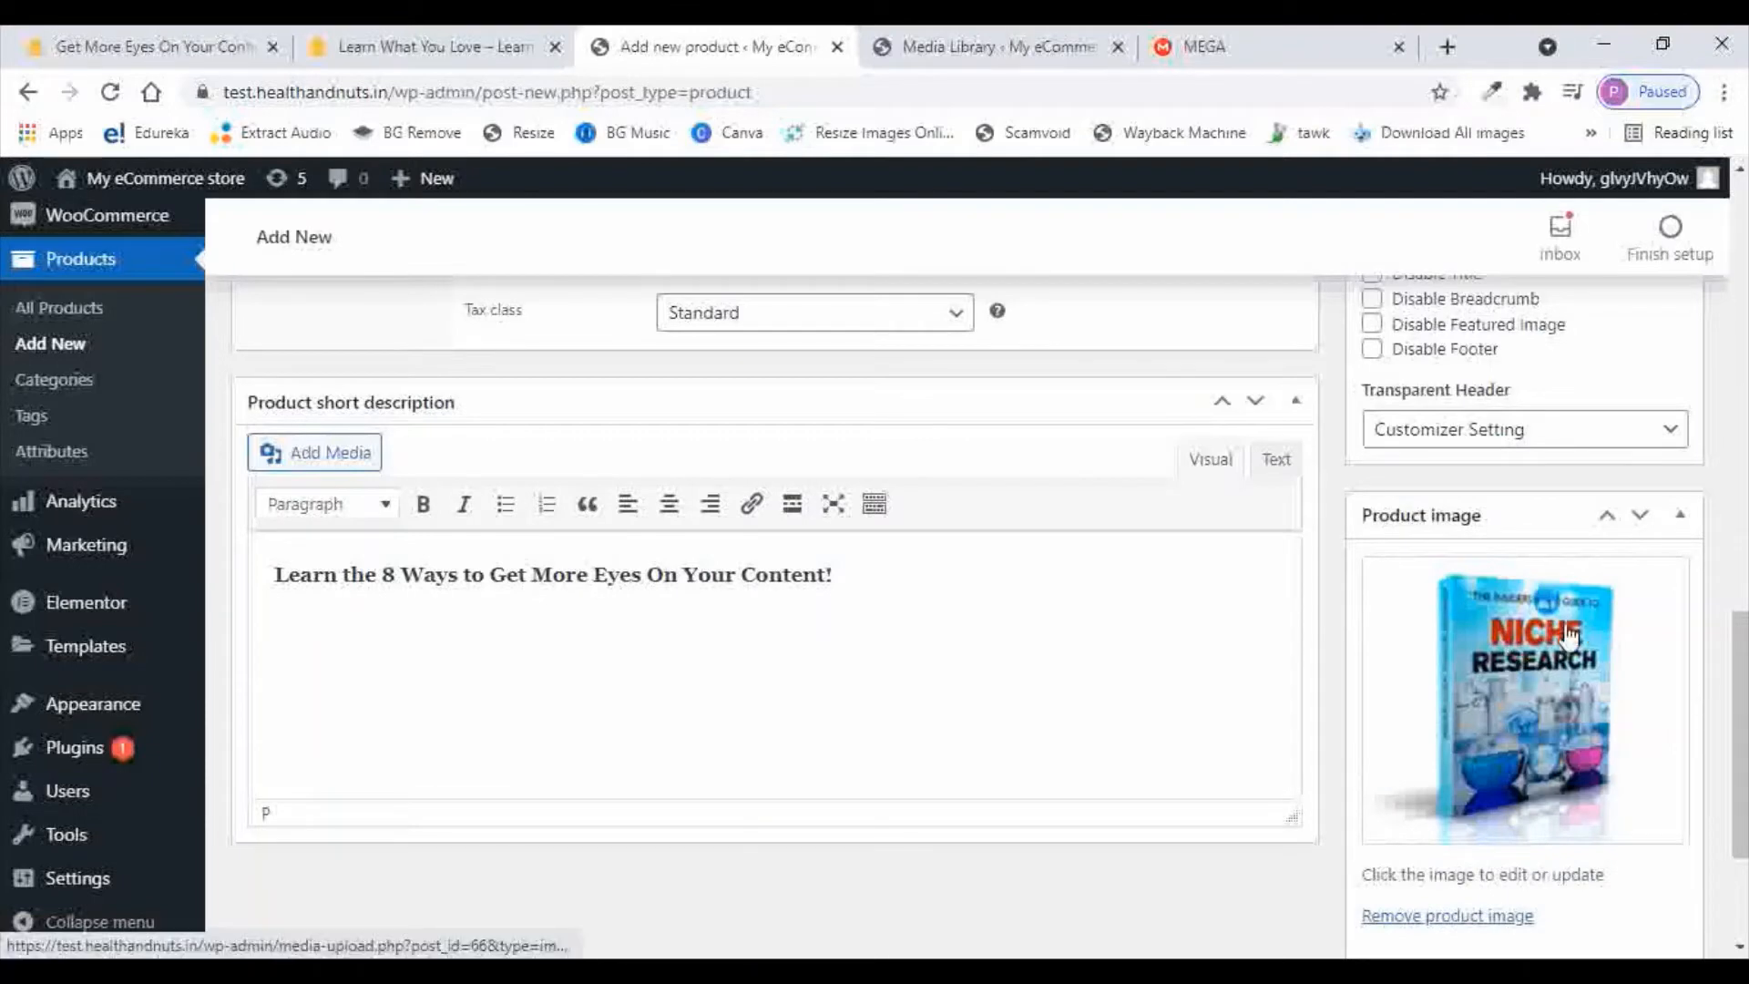
Add the product tags eBook and Content writing
scroll(1567, 629, down, 3)
scroll(1566, 628, up, 6)
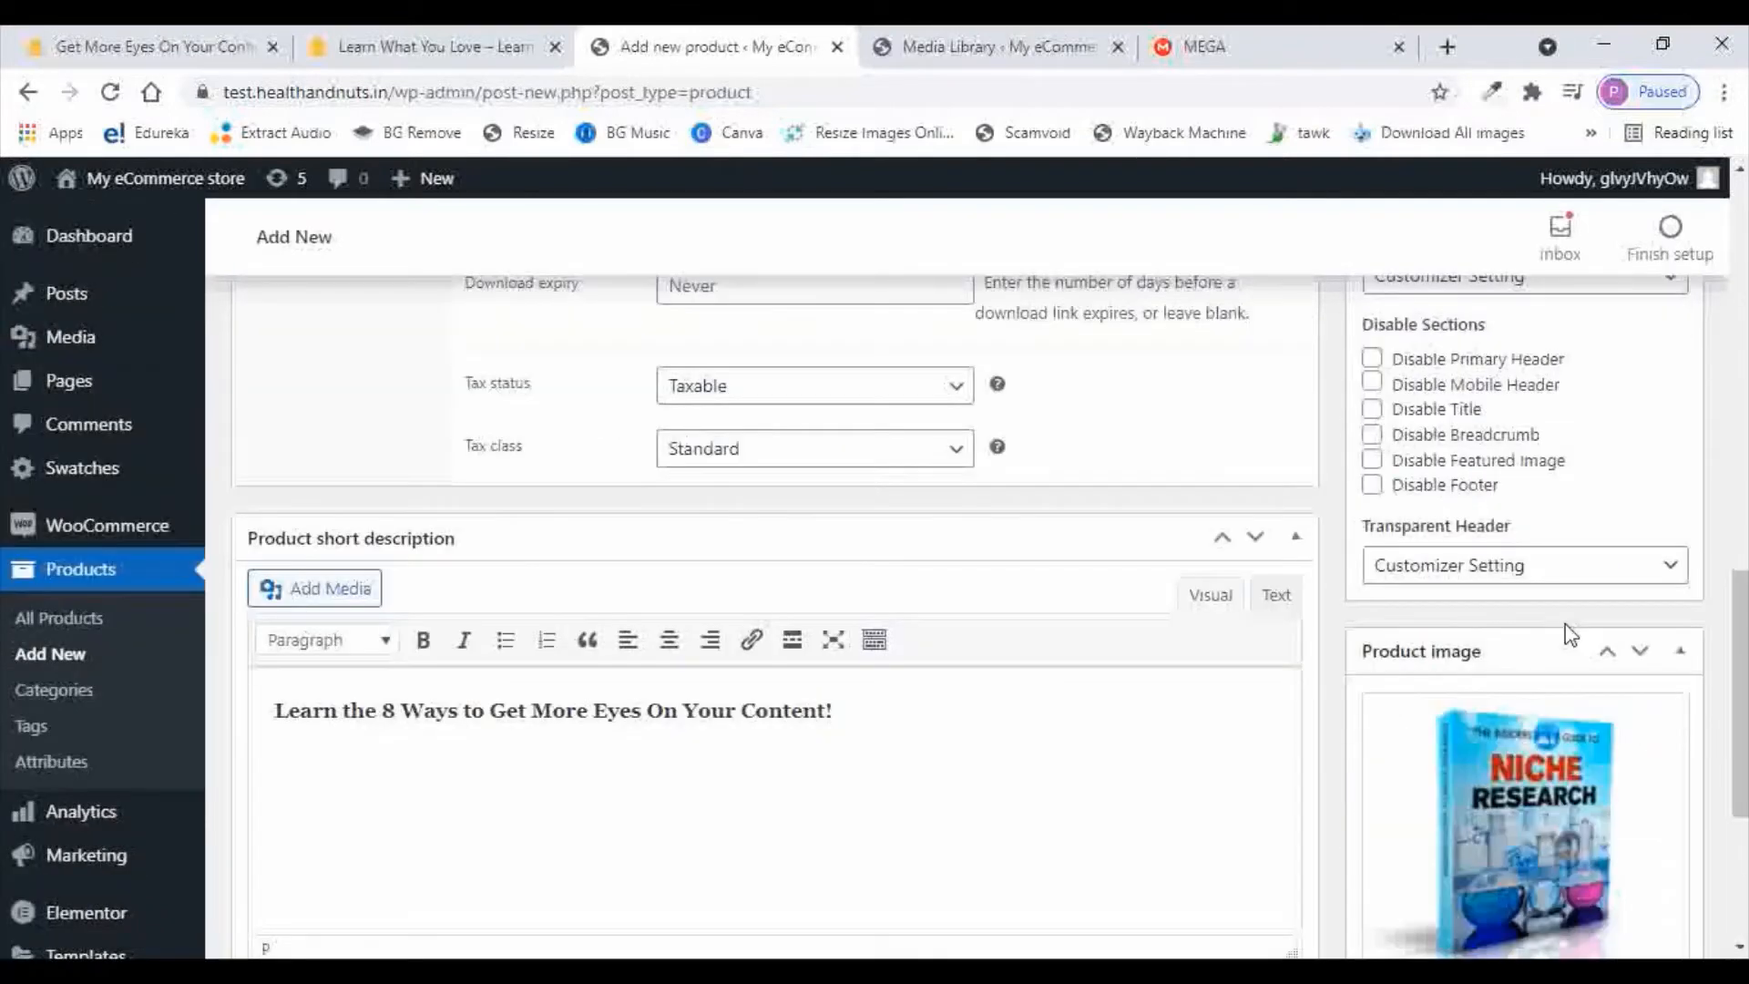
scroll(1280, 564, up, 6)
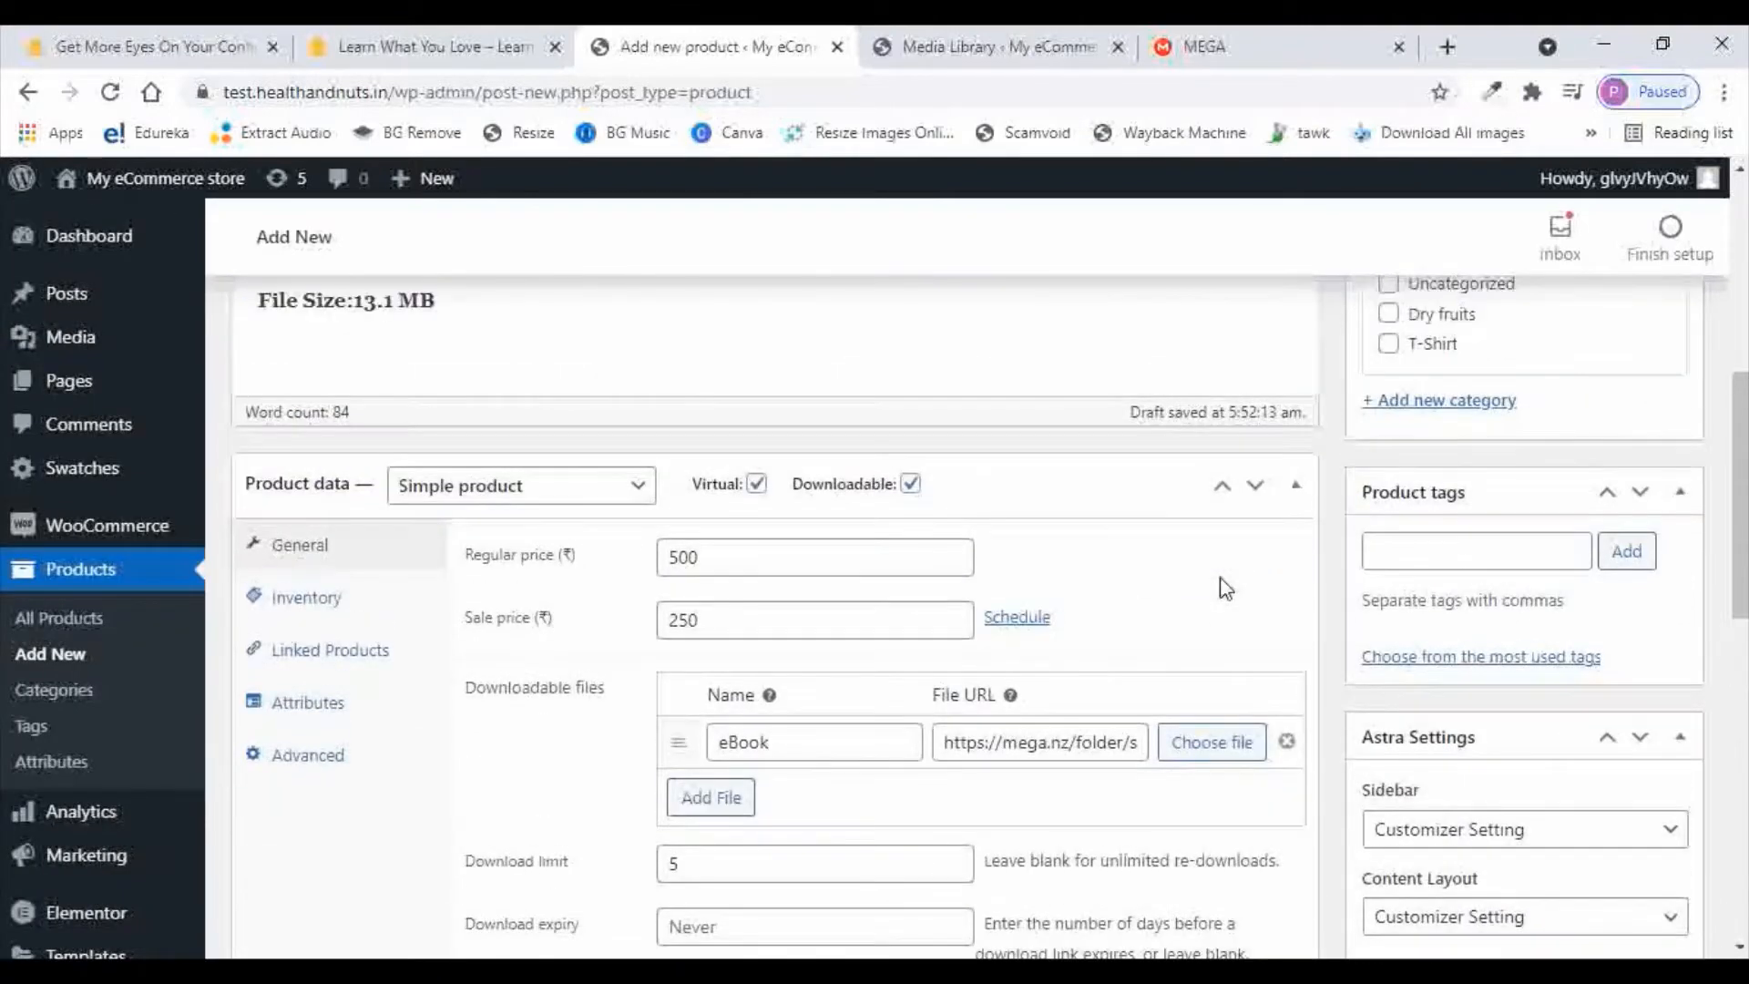
click(1394, 675)
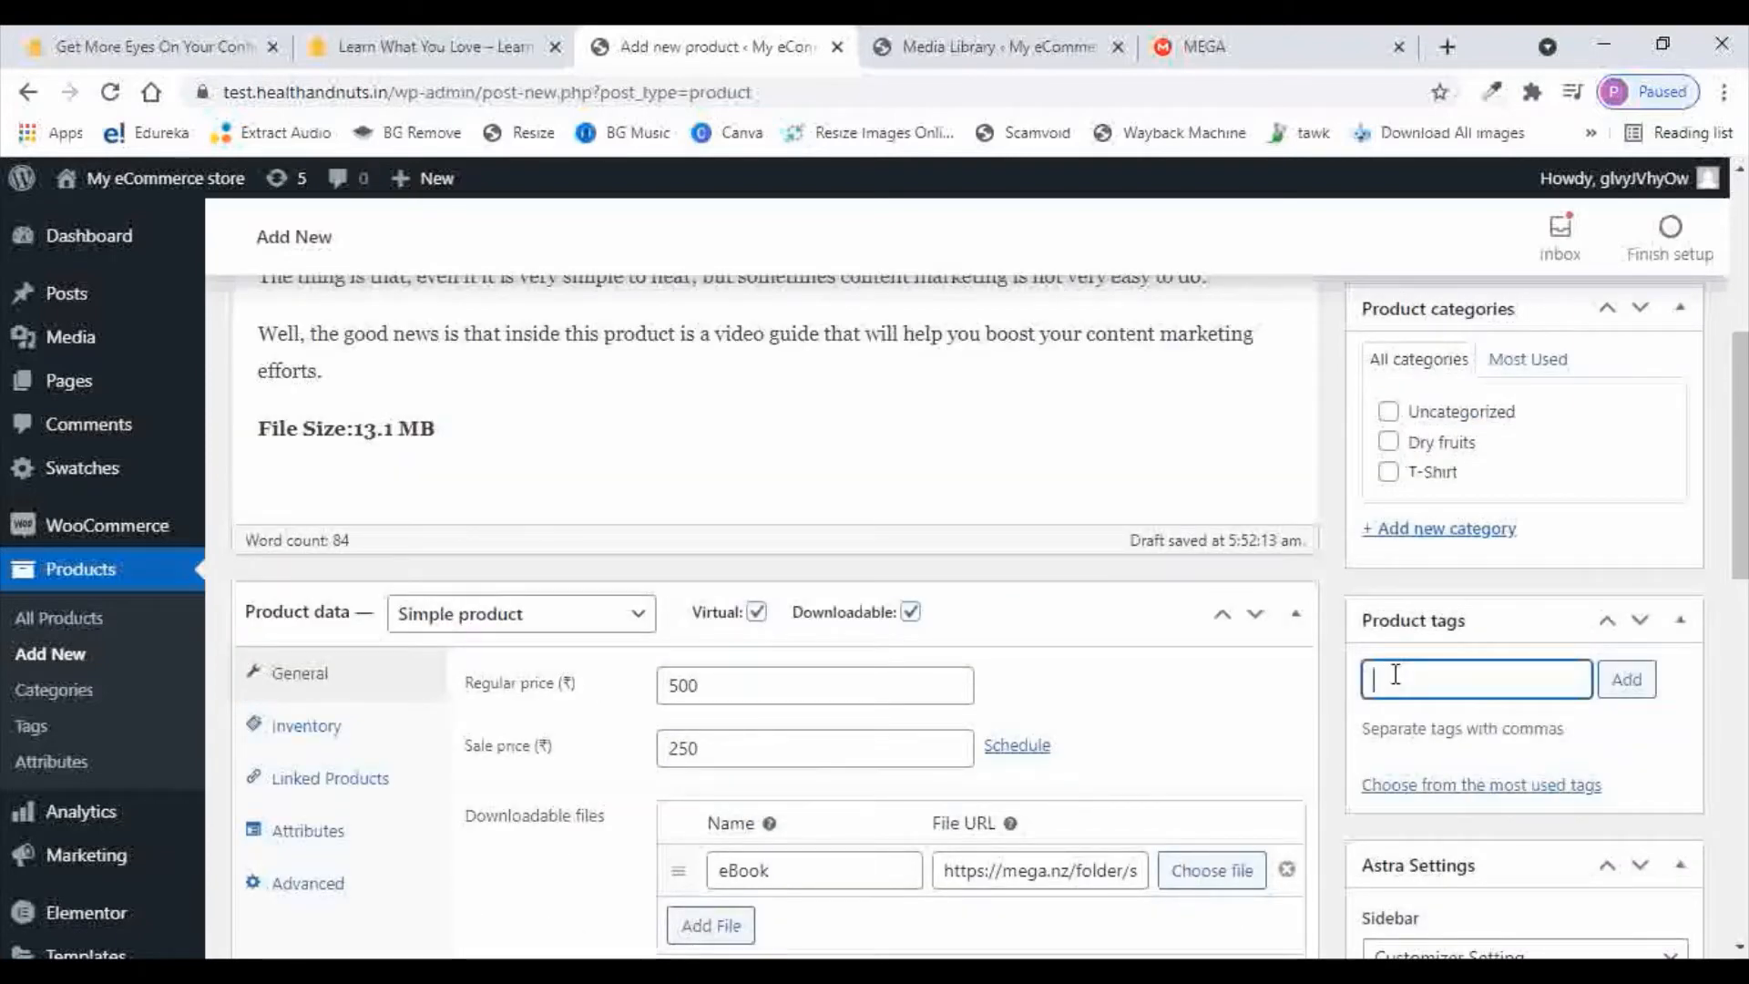
text(eBook)
key(Return)
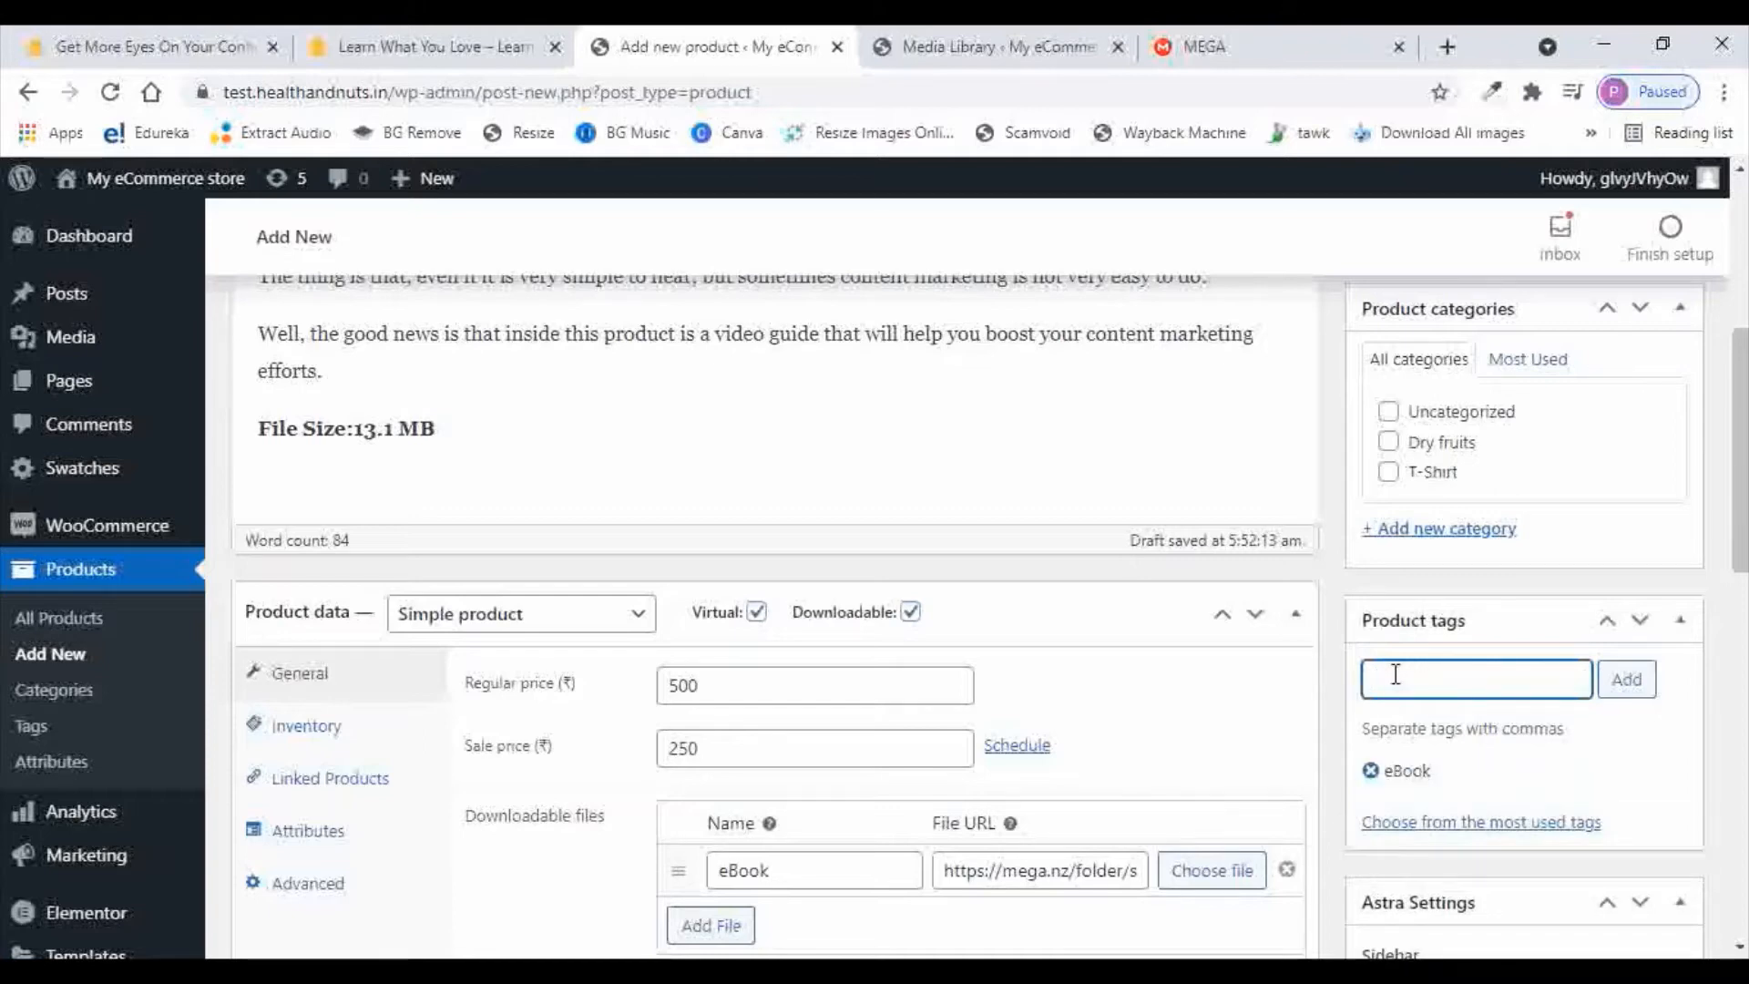
scroll(1152, 544, up, 5)
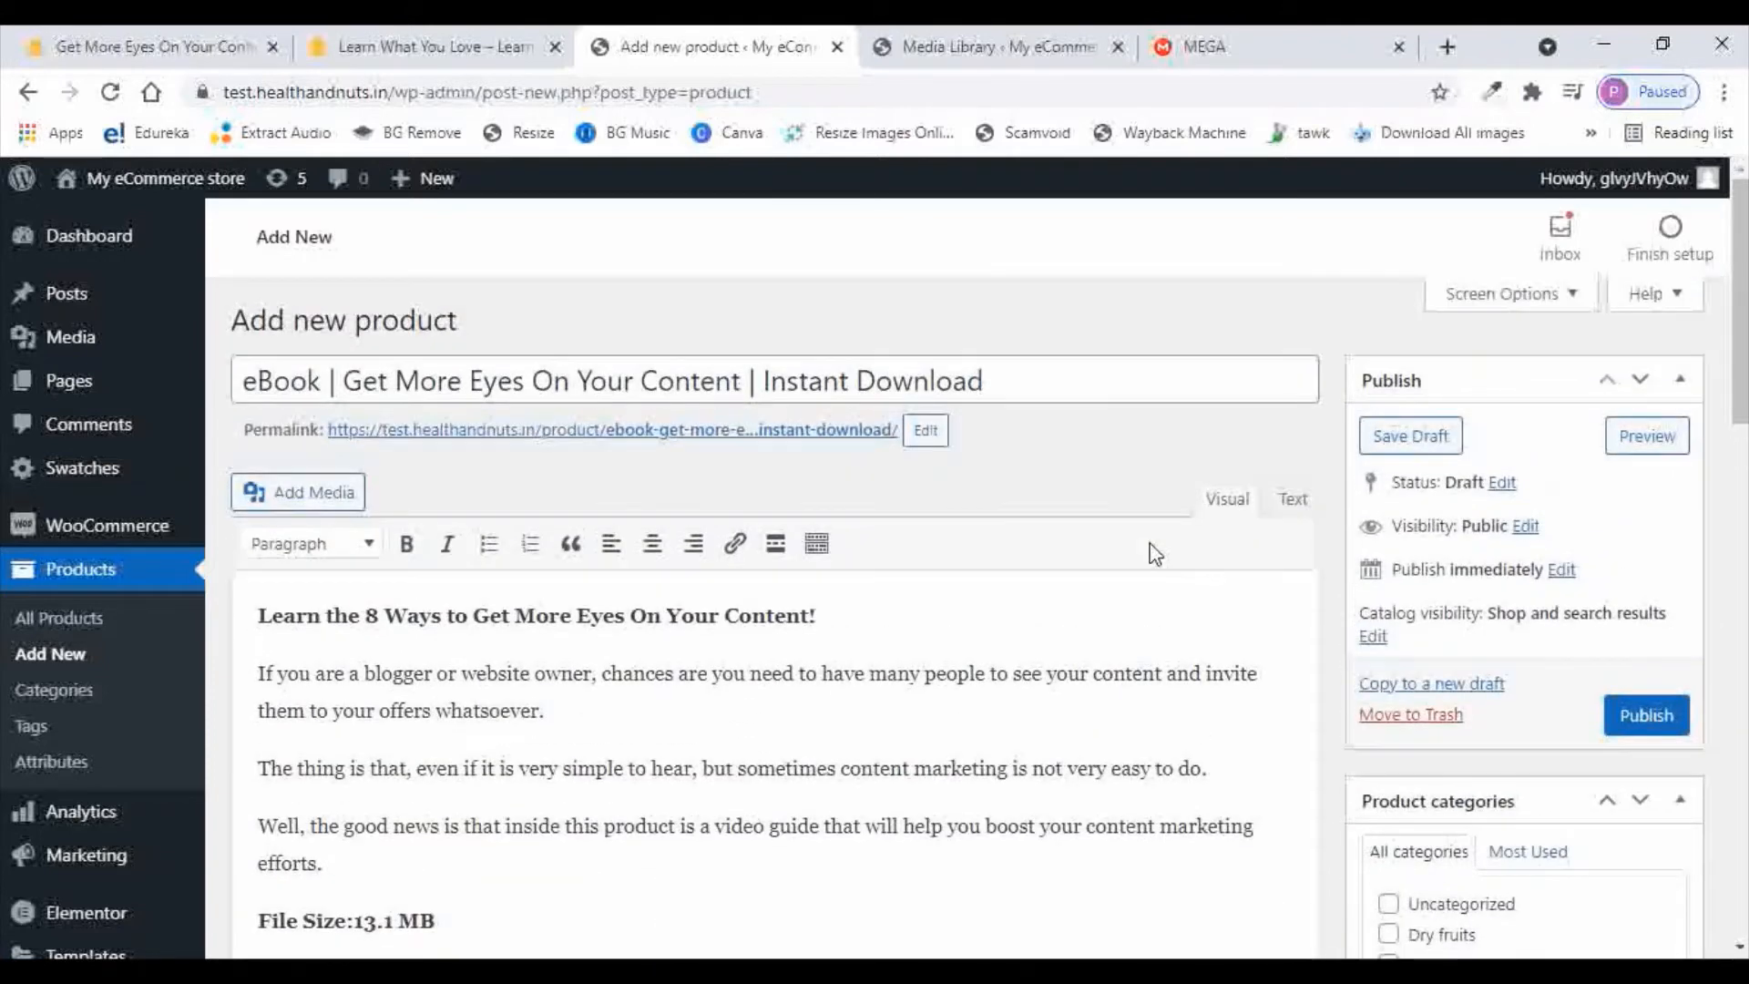
scroll(1152, 553, down, 5)
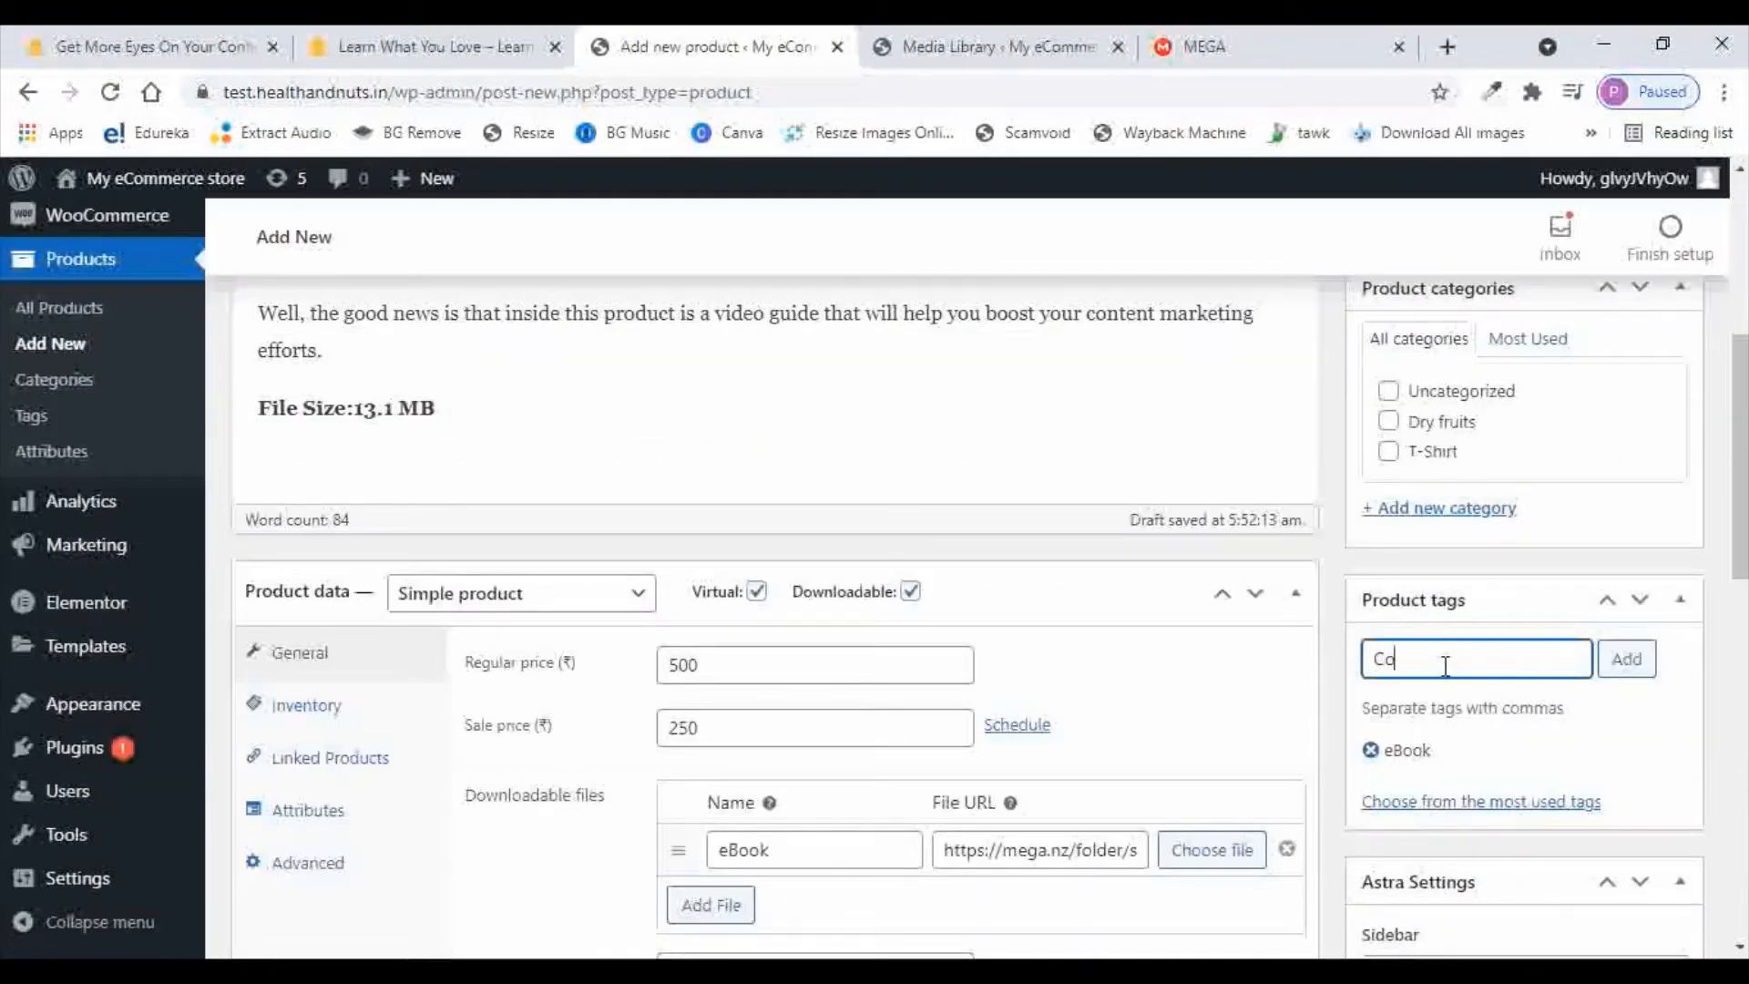
text(writing)
click(1625, 675)
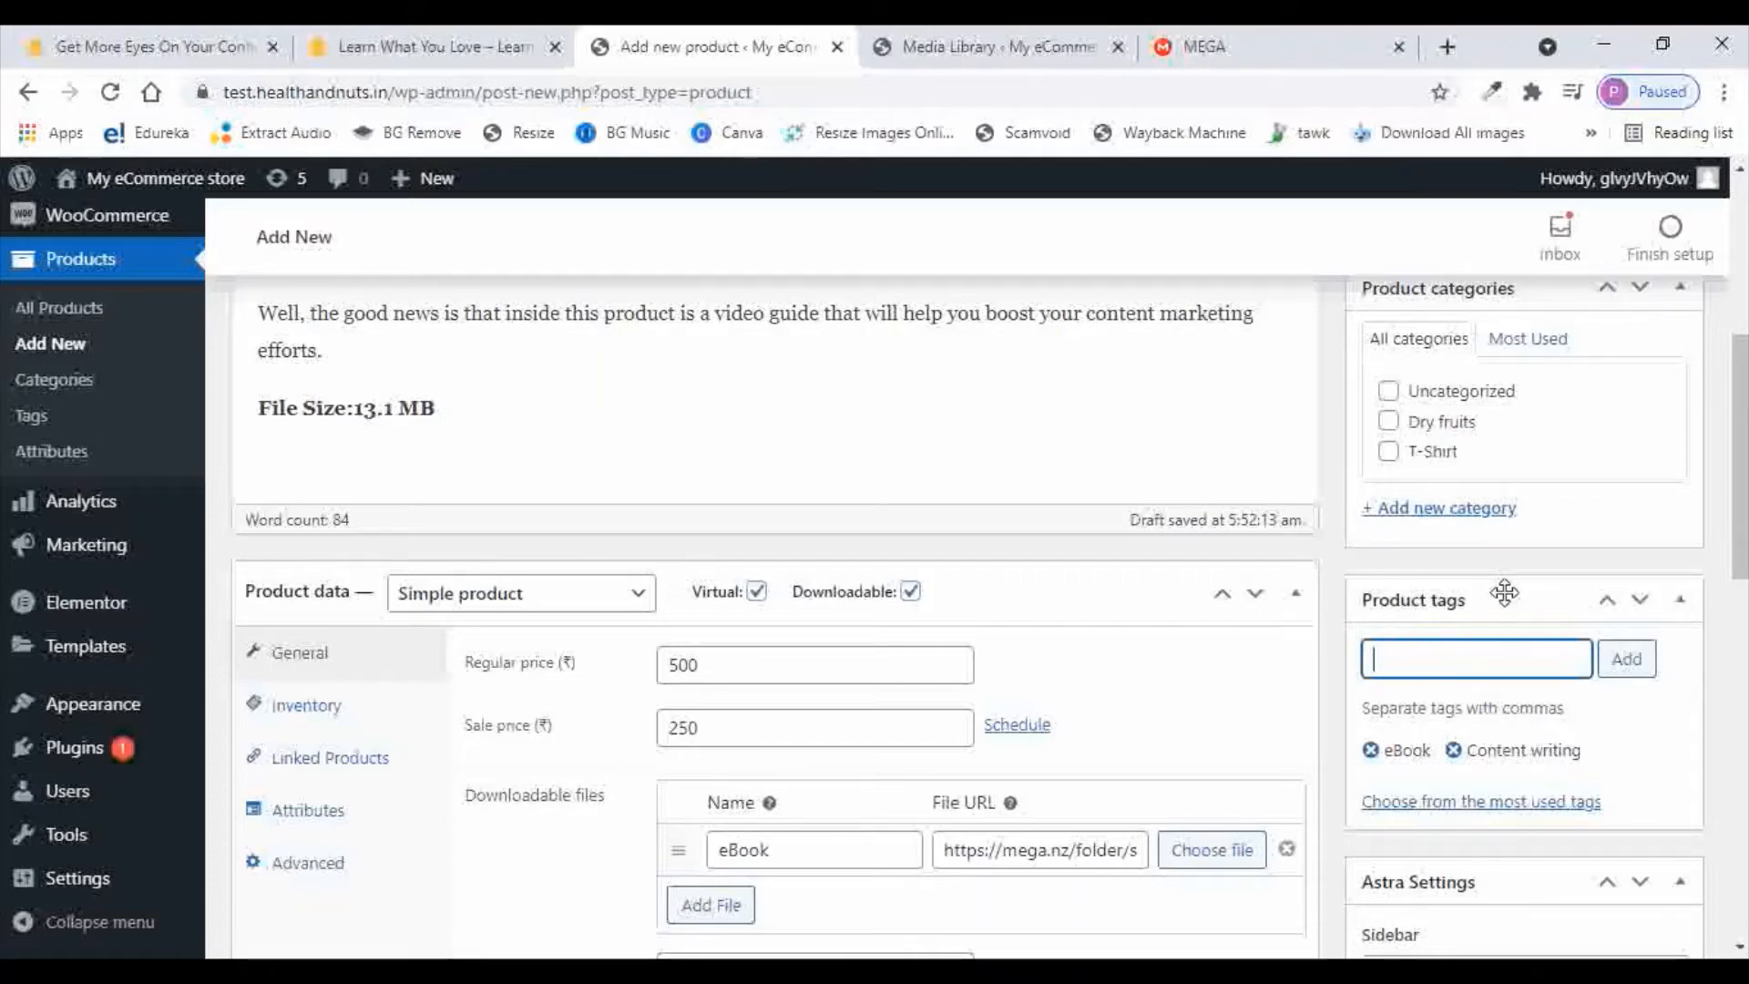
Create a new product category named eBook without a parent and assign it to the product
scroll(1572, 587, up, 1)
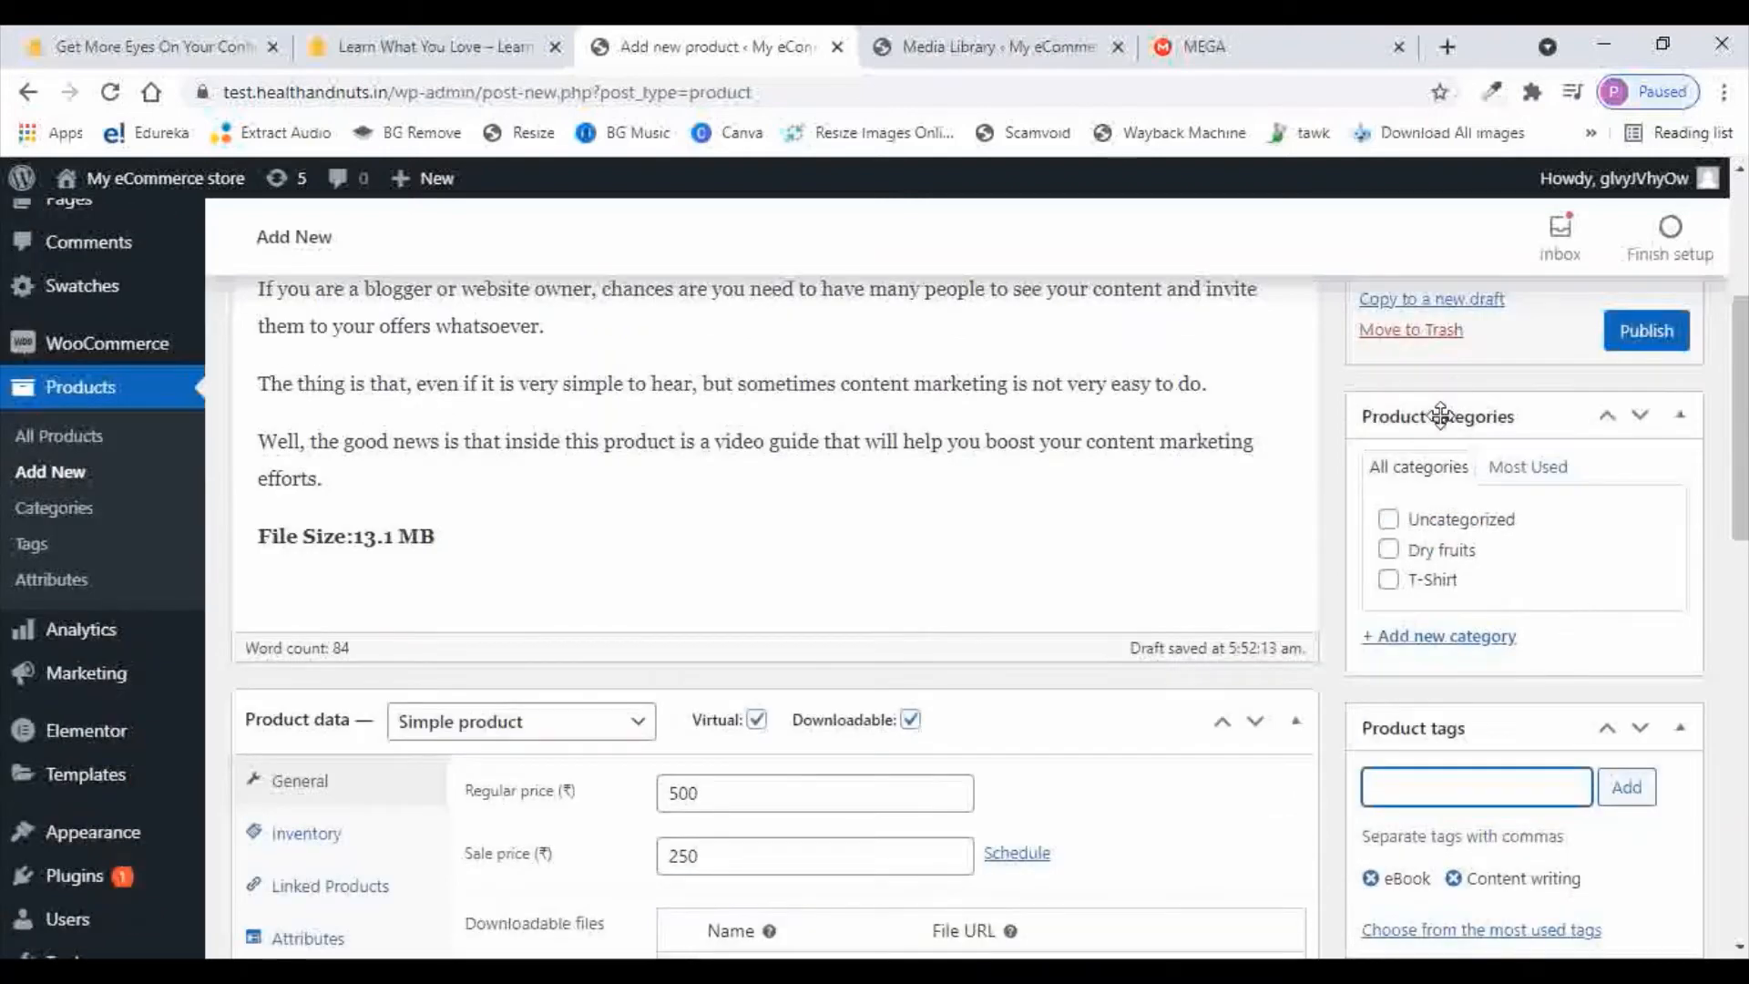
click(1433, 637)
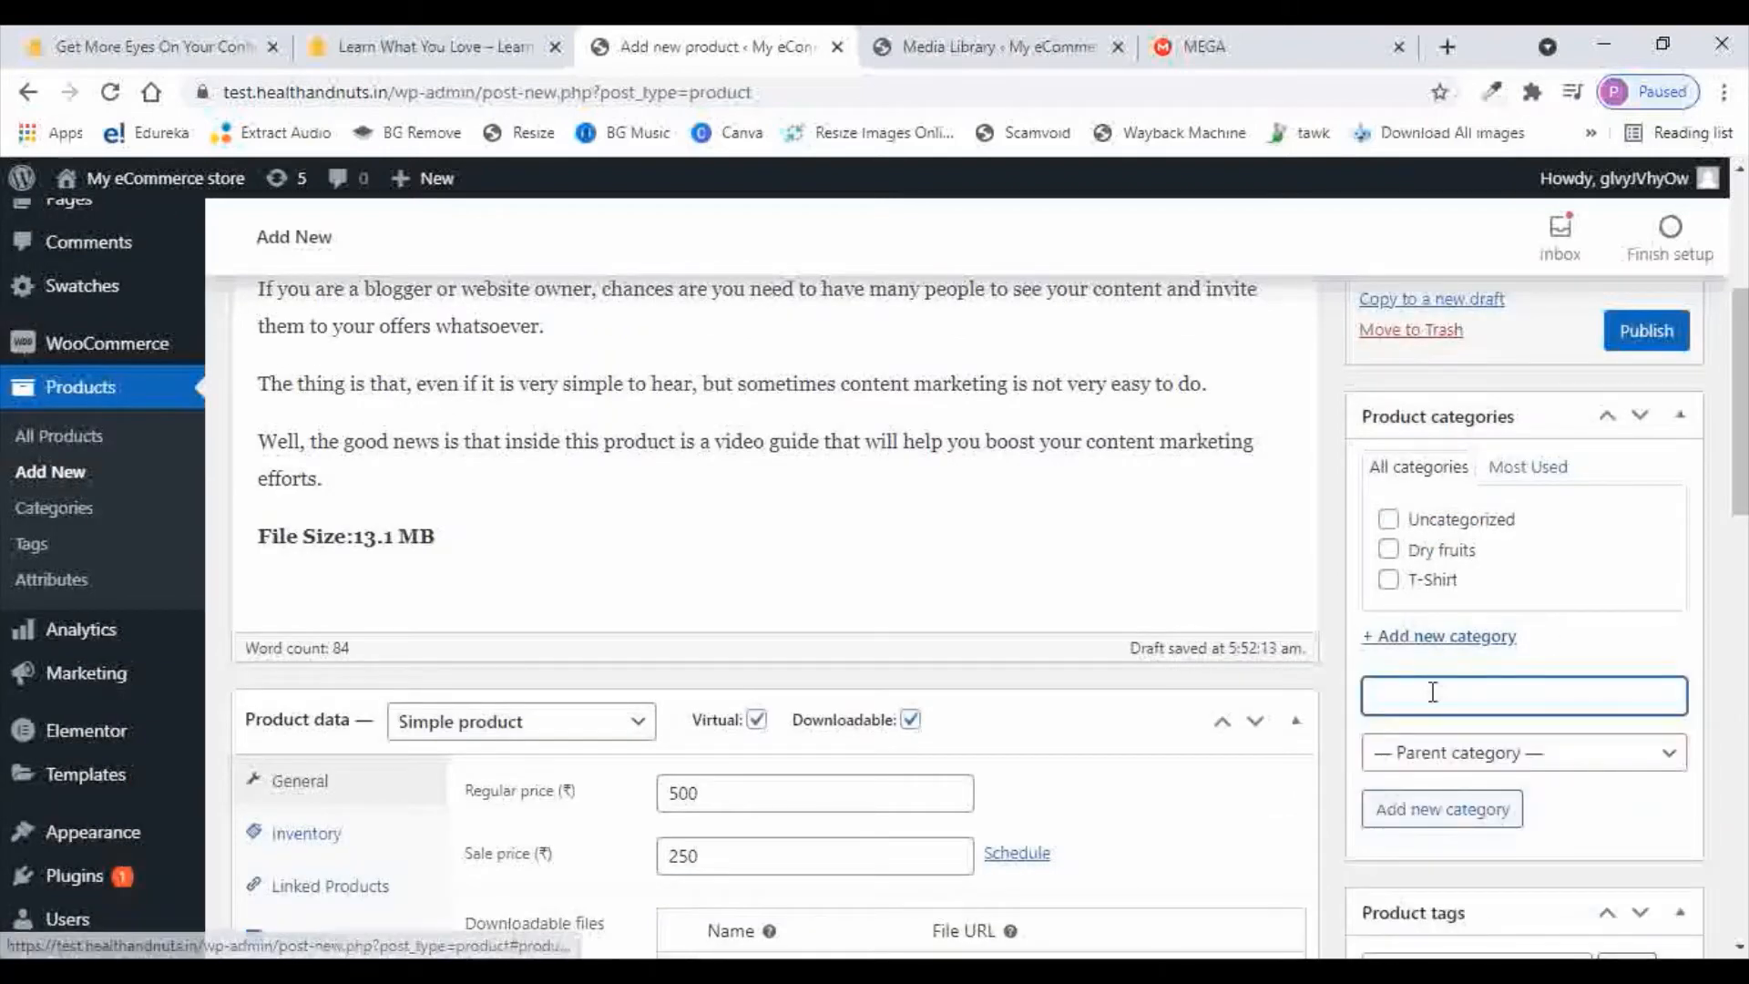
text(eBook)
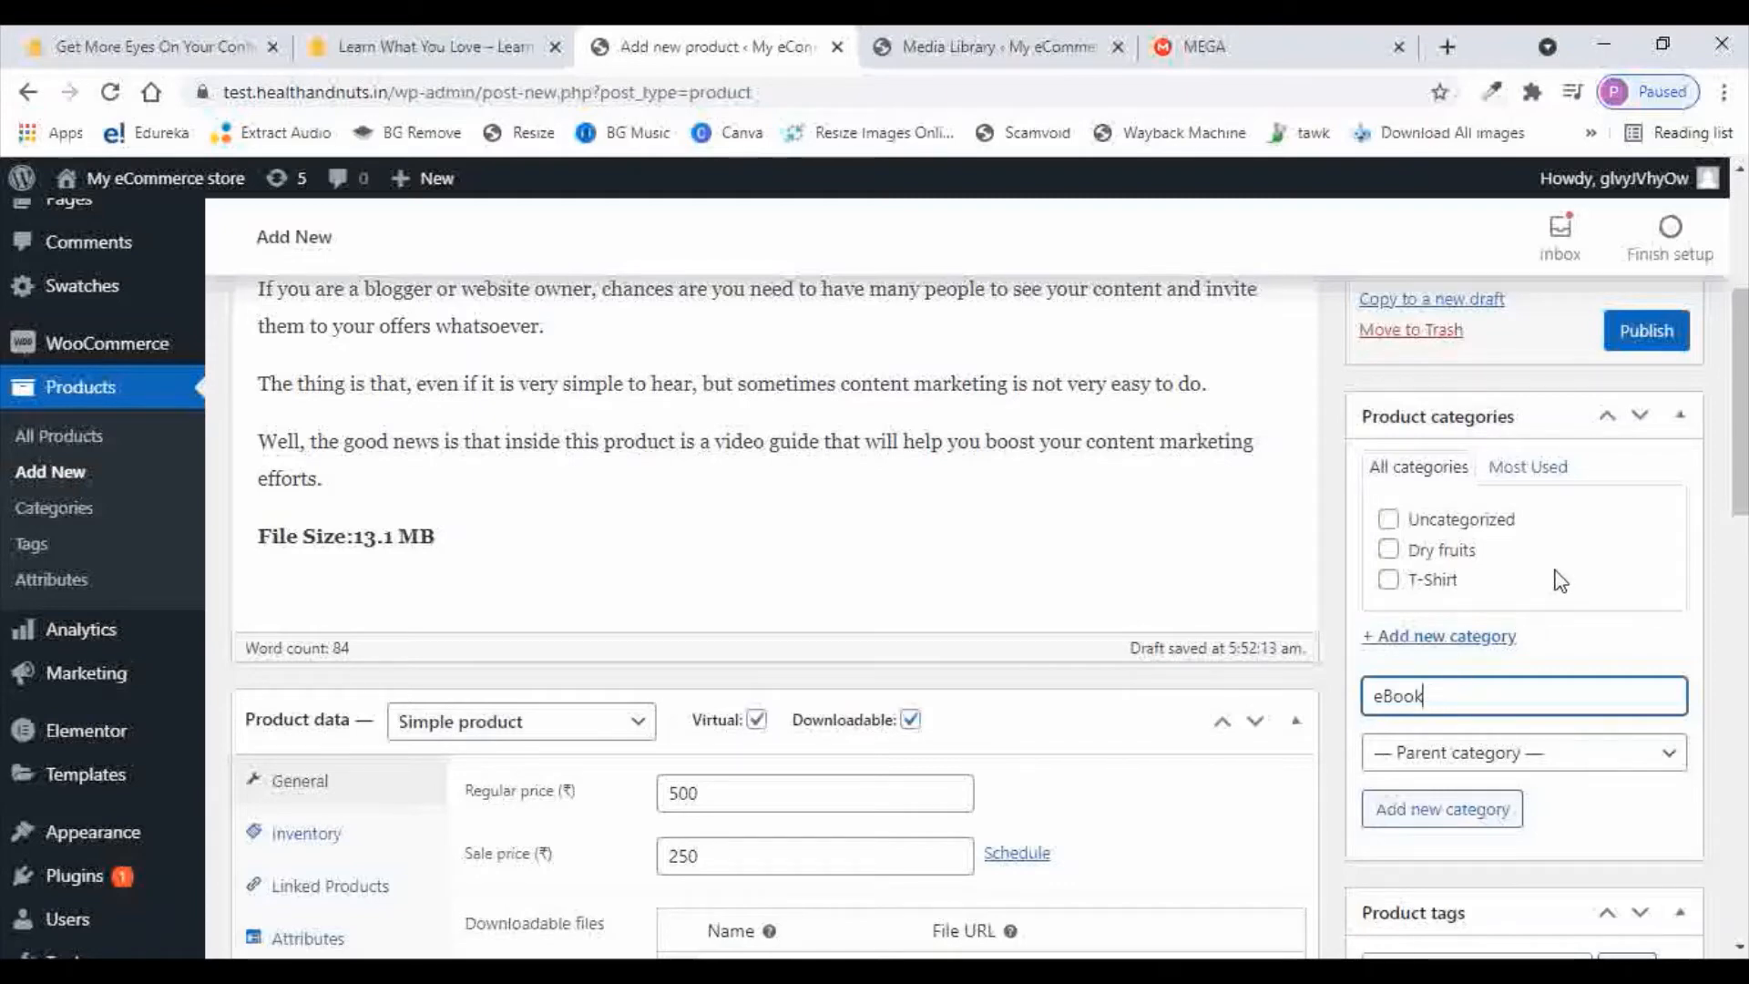
click(1407, 820)
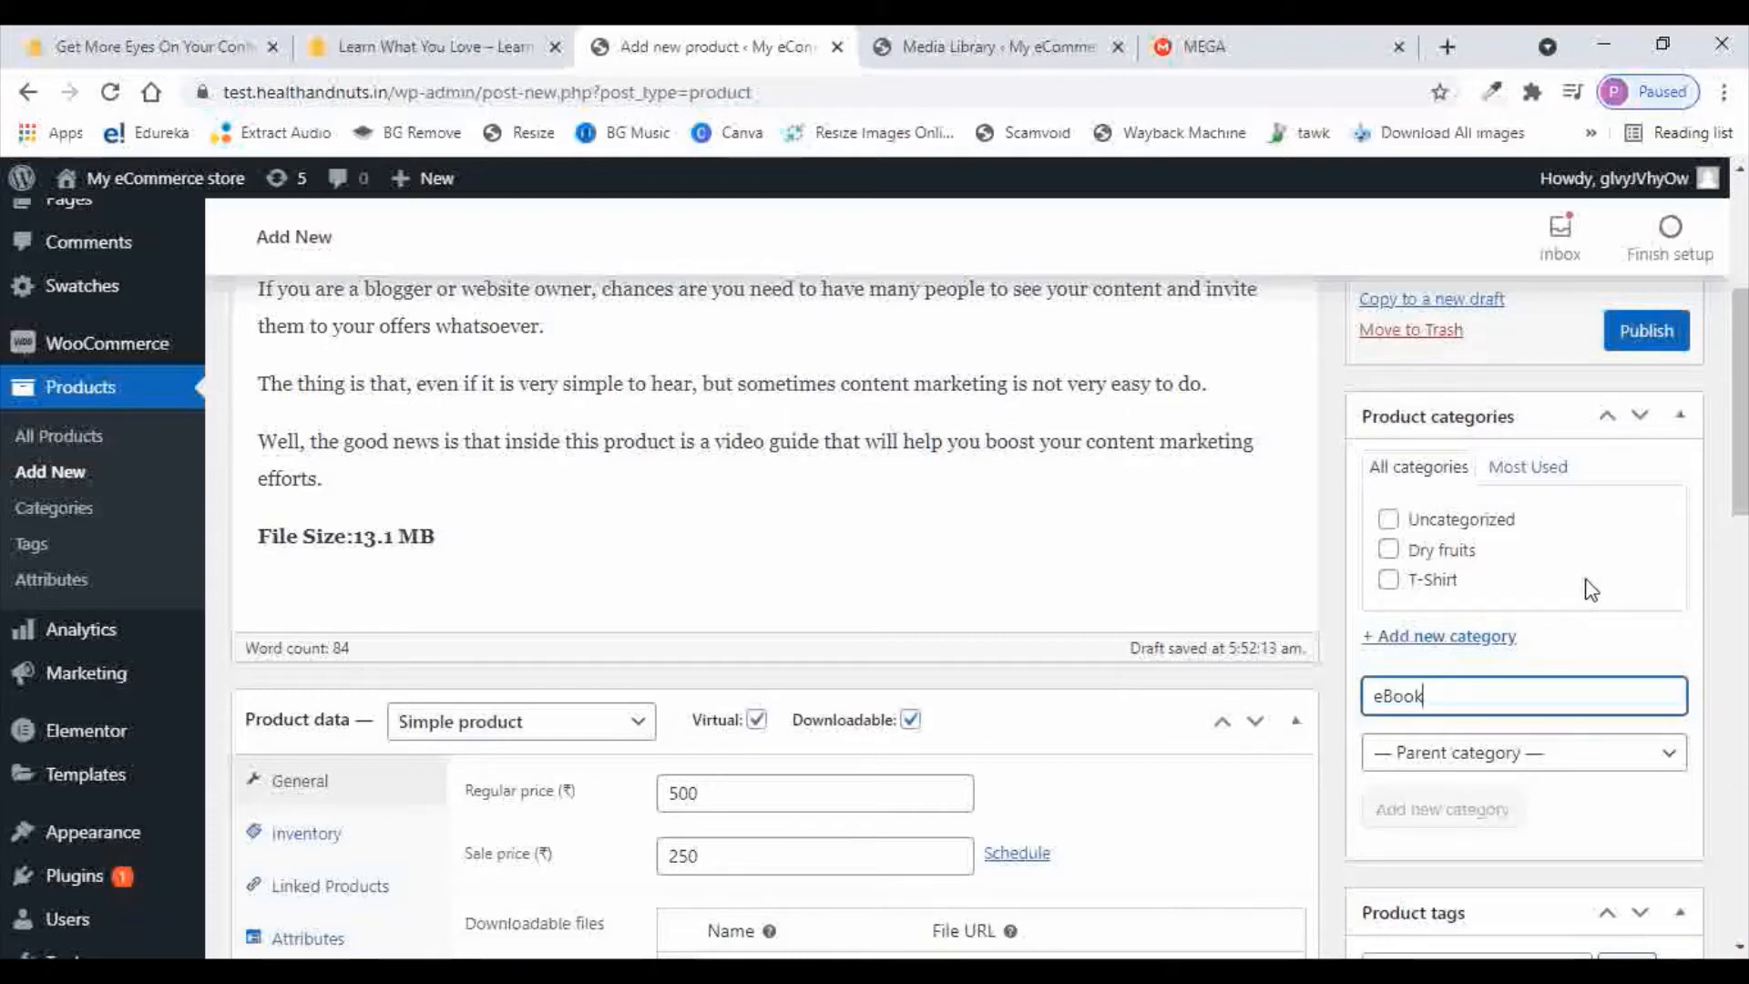
scroll(1590, 589, down, 3)
scroll(1593, 522, up, 1)
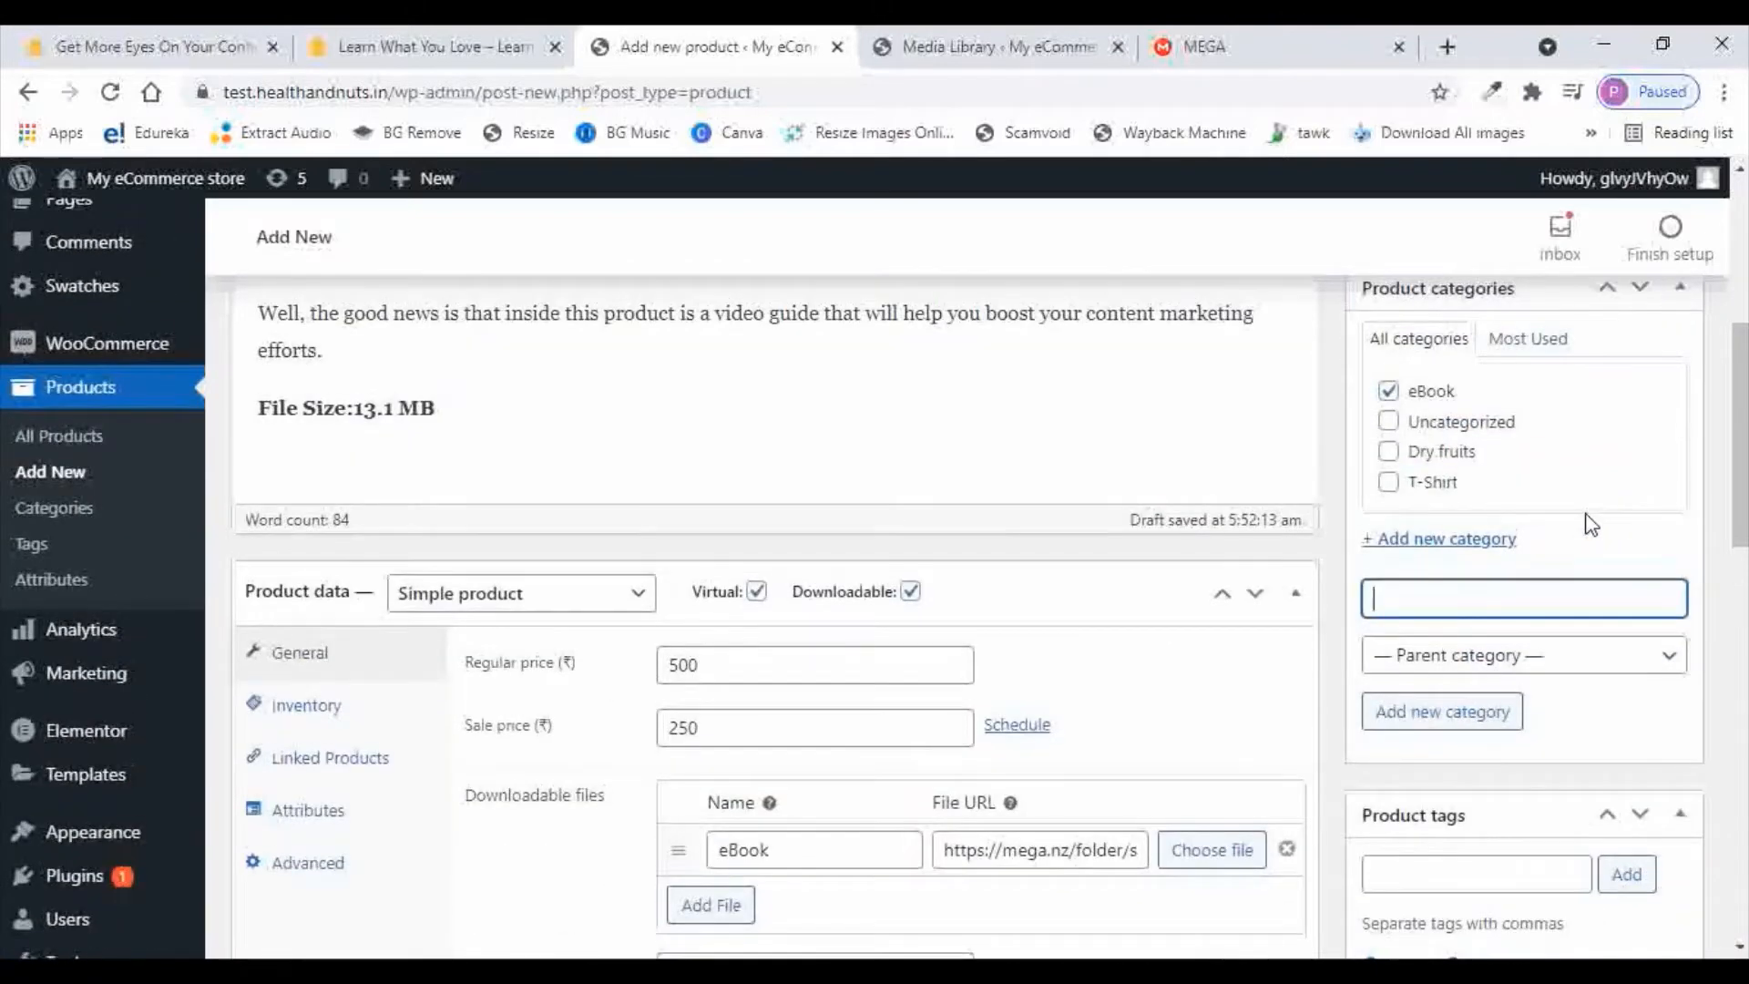
Publish the eBook product to the store
scroll(1590, 526, up, 1)
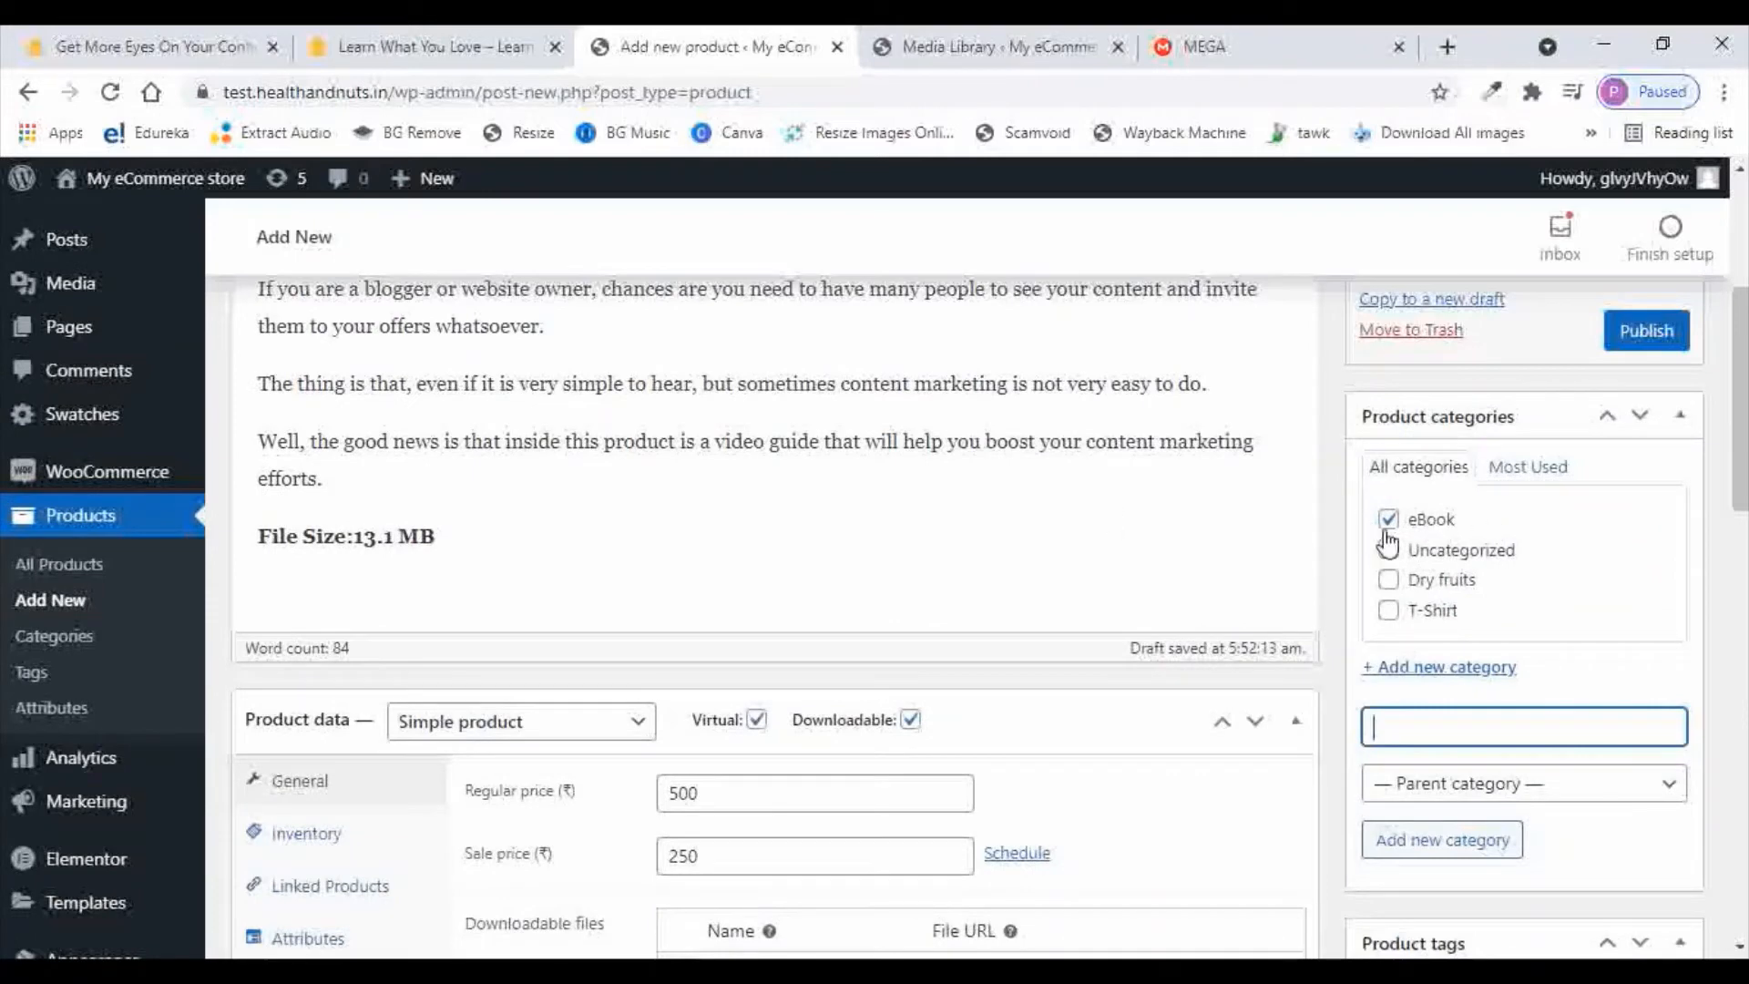
scroll(1239, 537, up, 3)
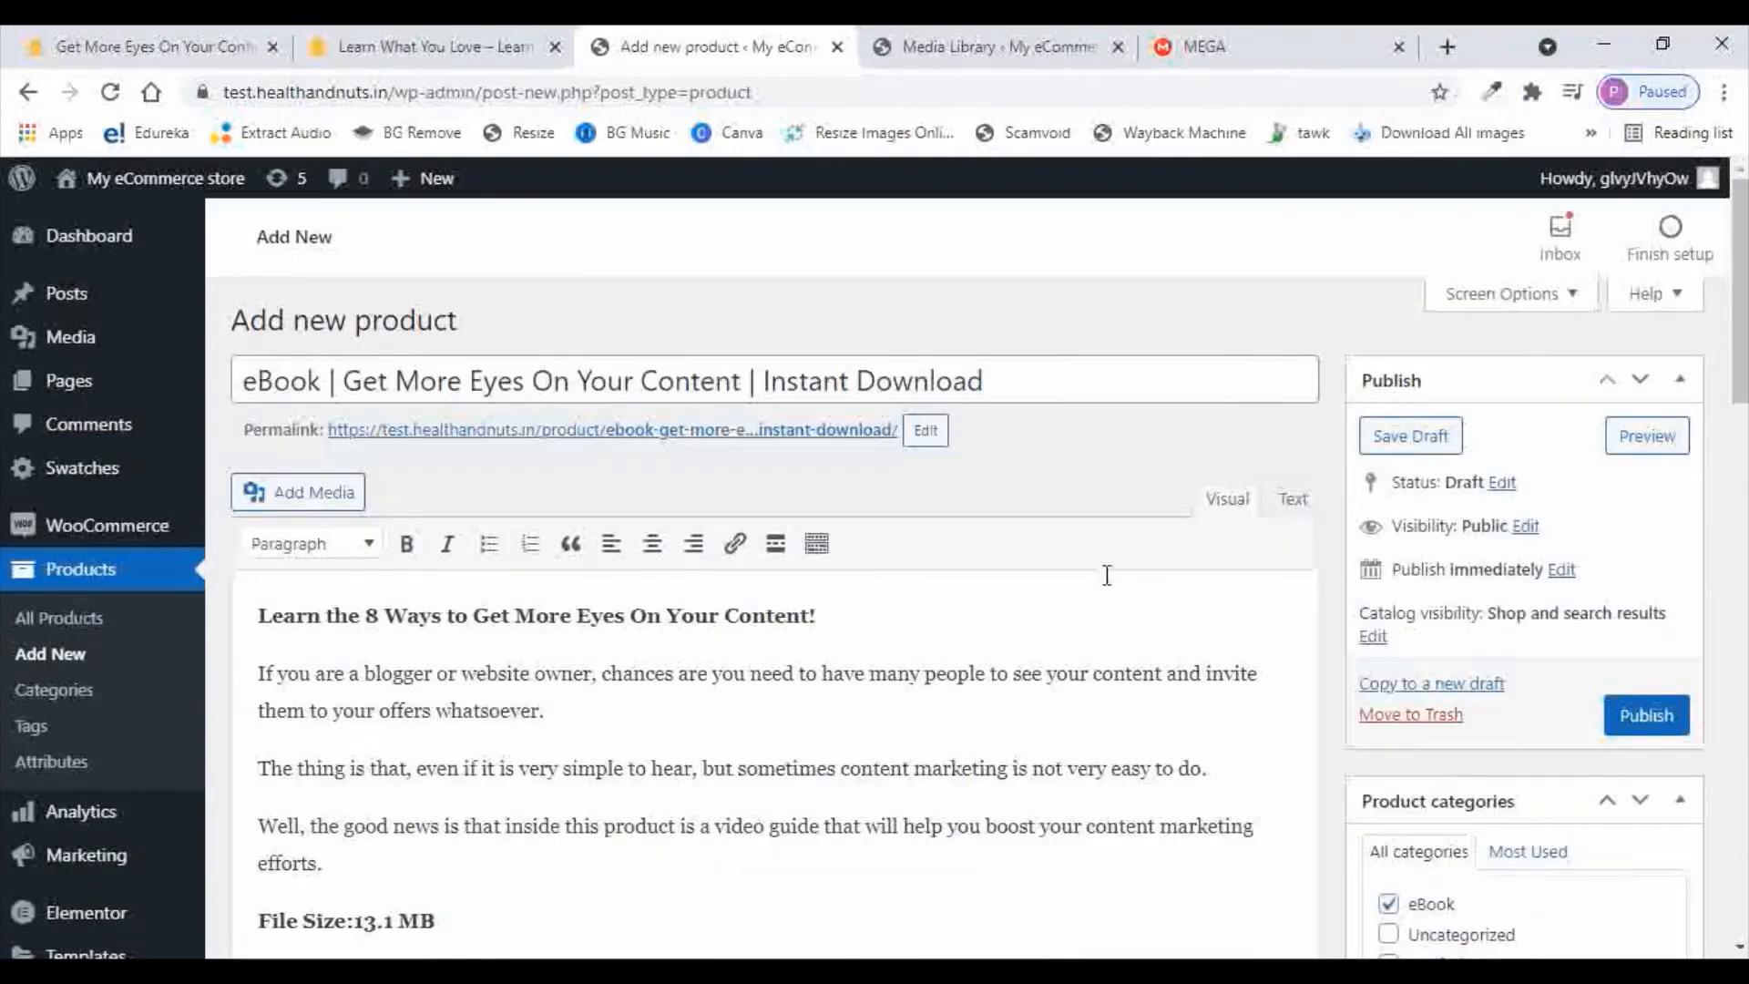
click(1651, 720)
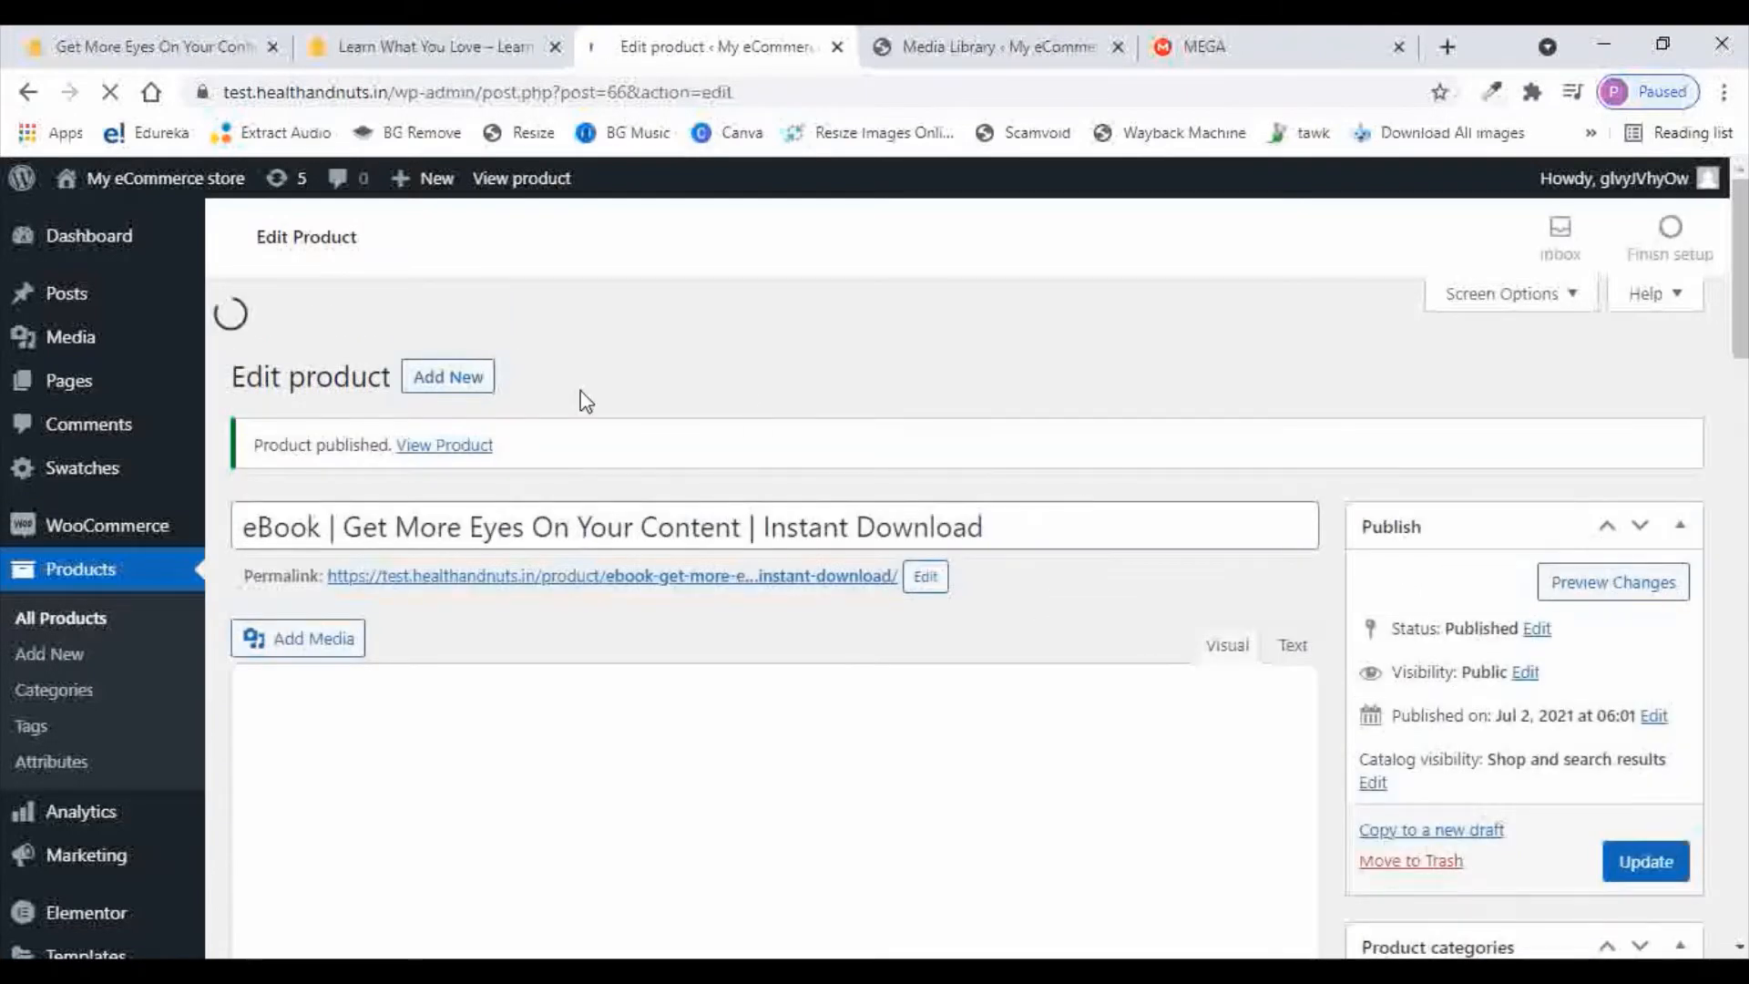
View the published eBook product page in the store and review its image, prices, SKU, category, tags and description
click(471, 462)
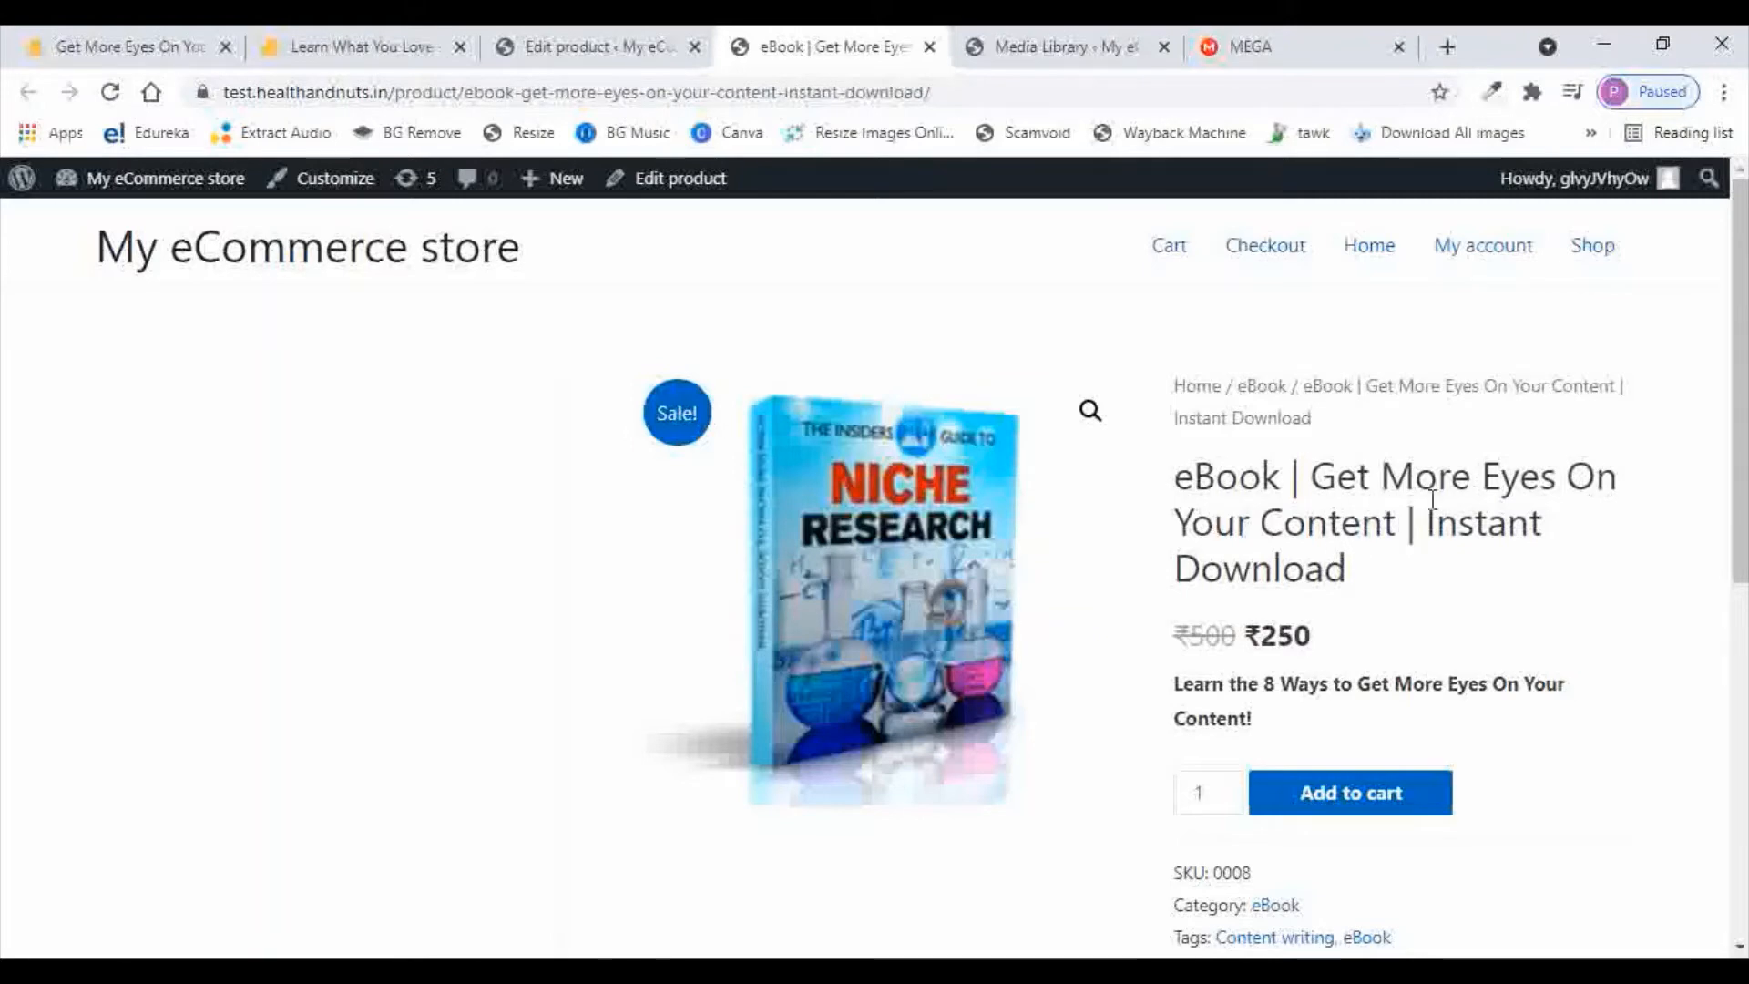
scroll(1433, 500, down, 1)
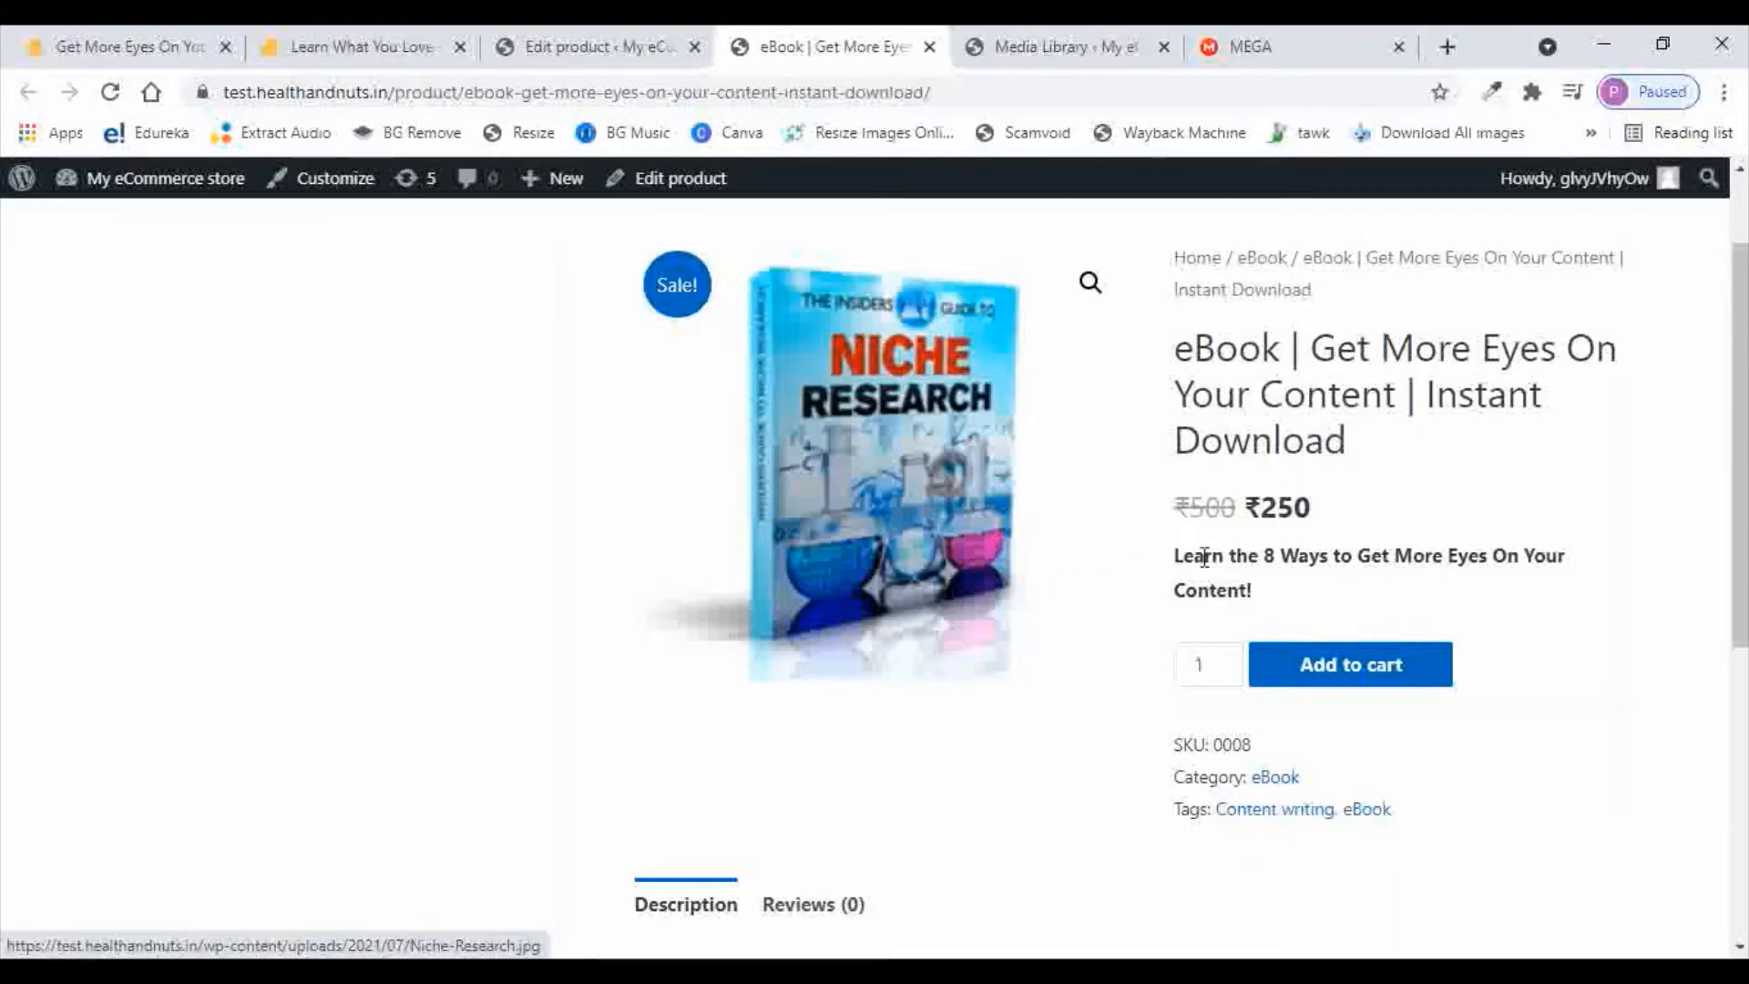
scroll(1007, 586, down, 6)
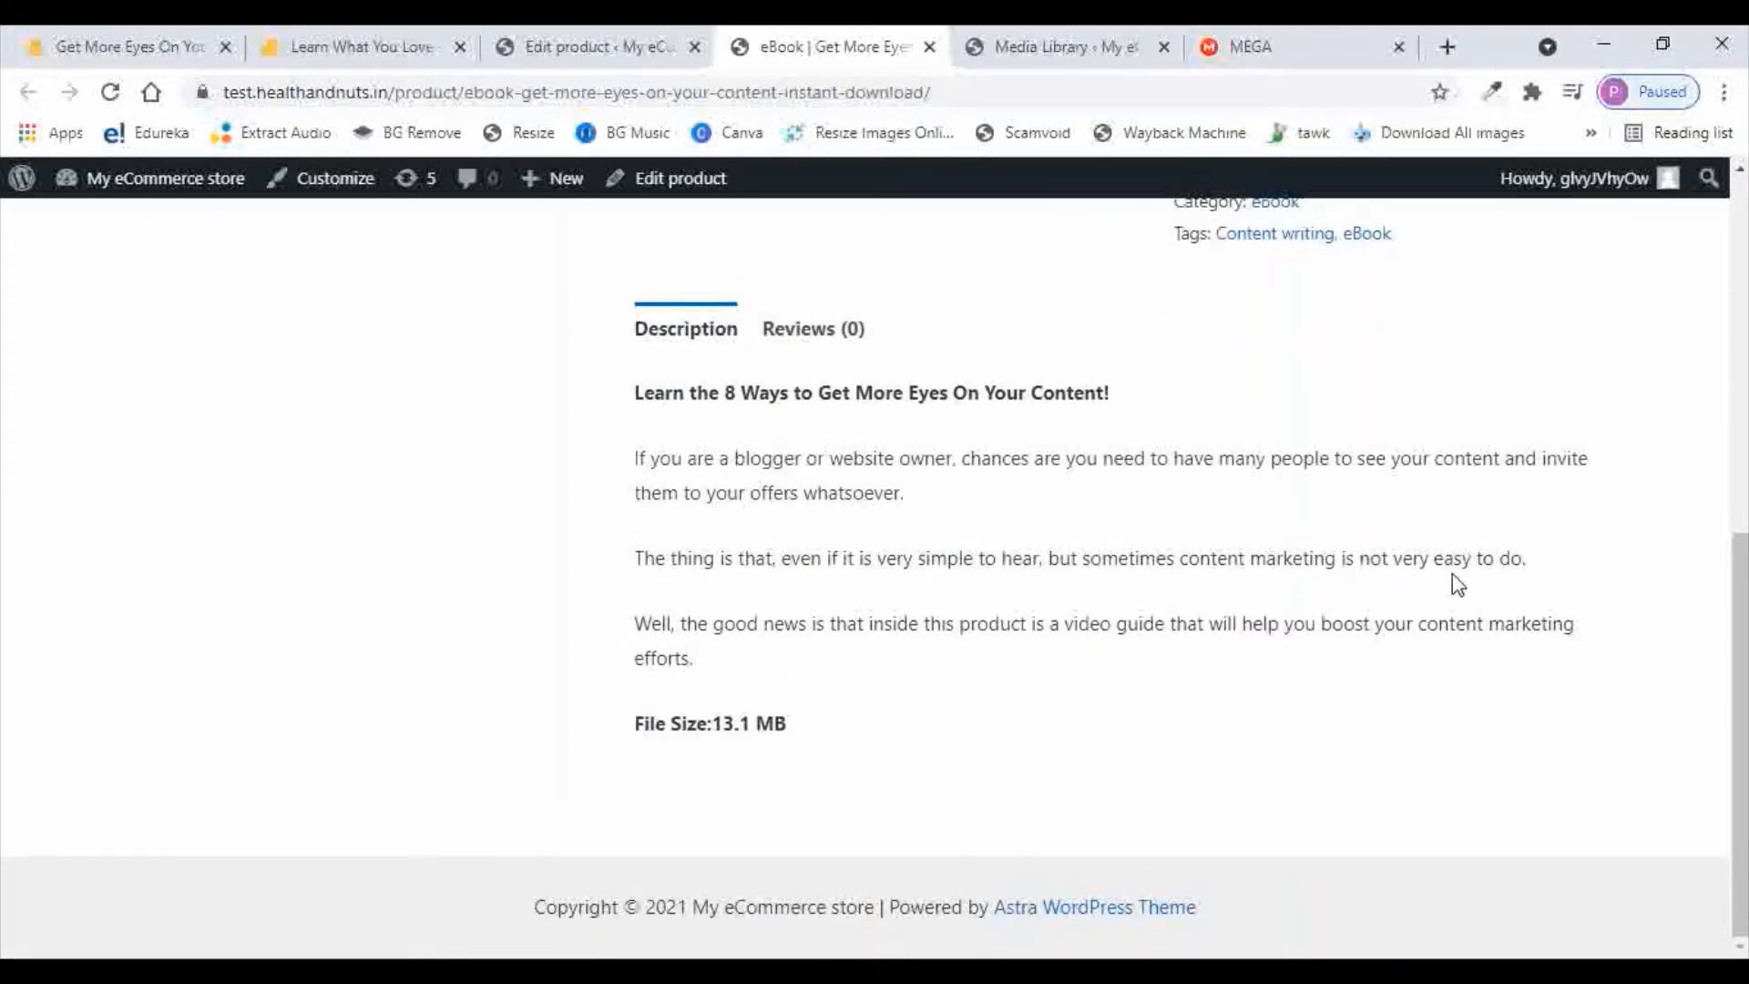
scroll(1489, 569, up, 8)
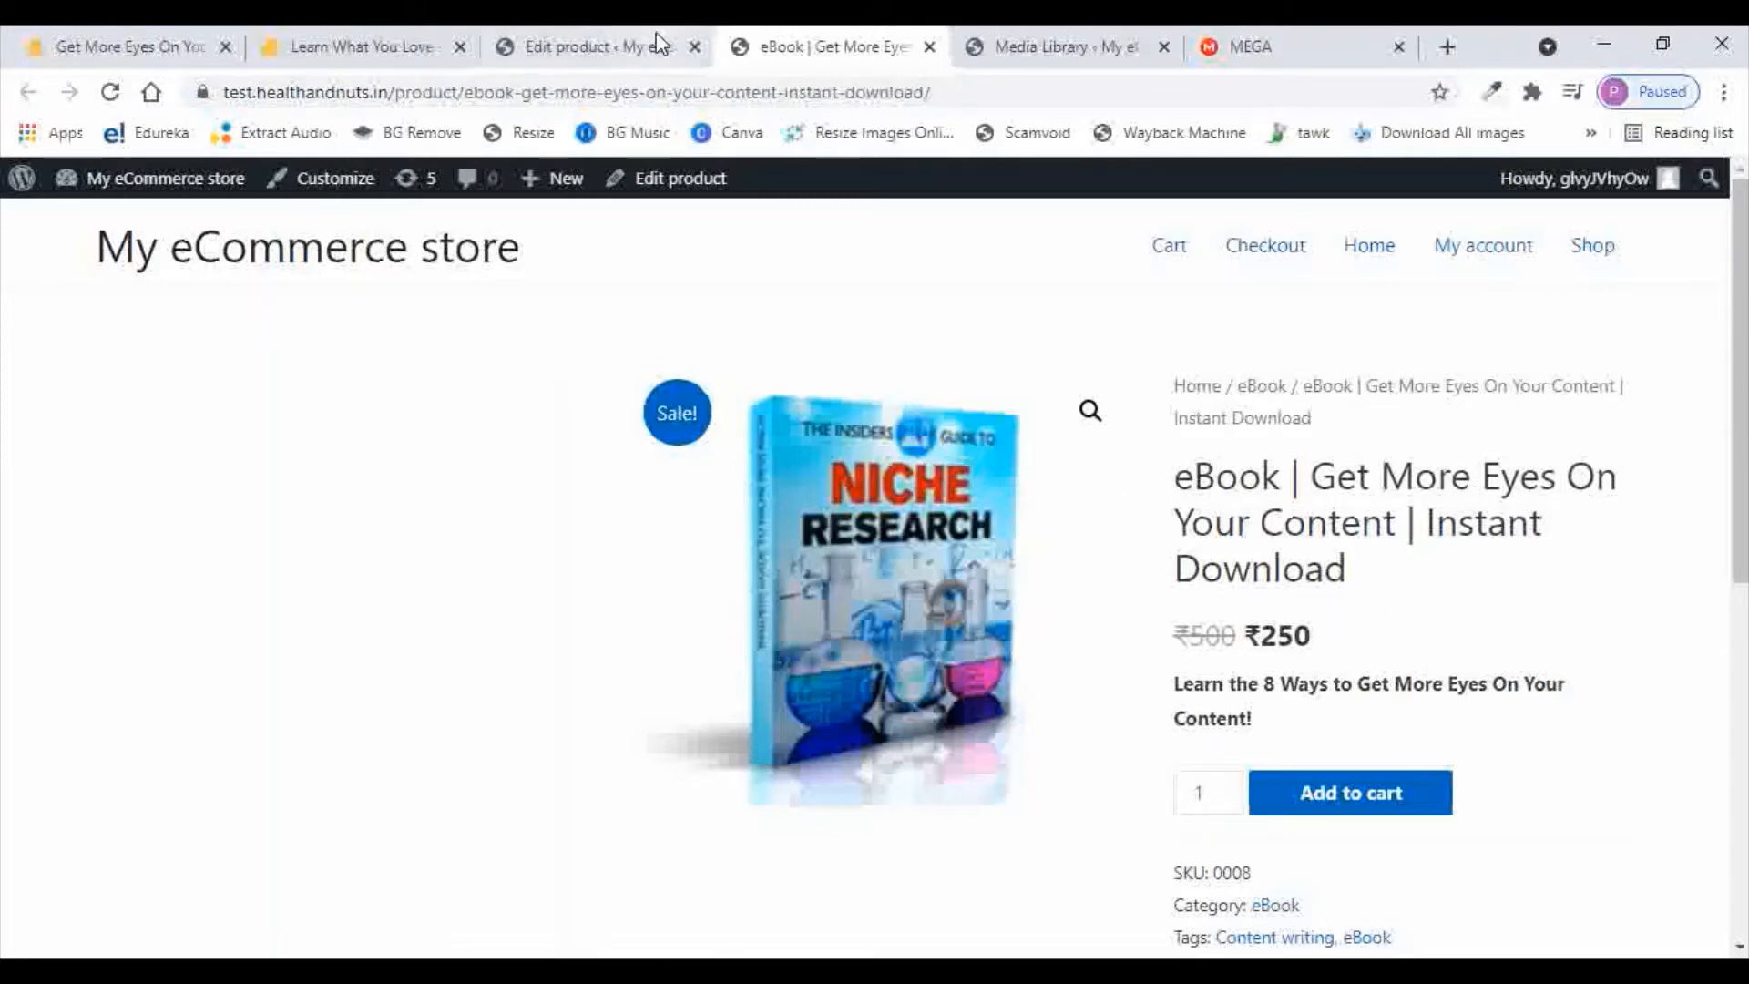
Limit the eBook product to one item per order by enabling Sold individually in its inventory data, and update the product
click(580, 50)
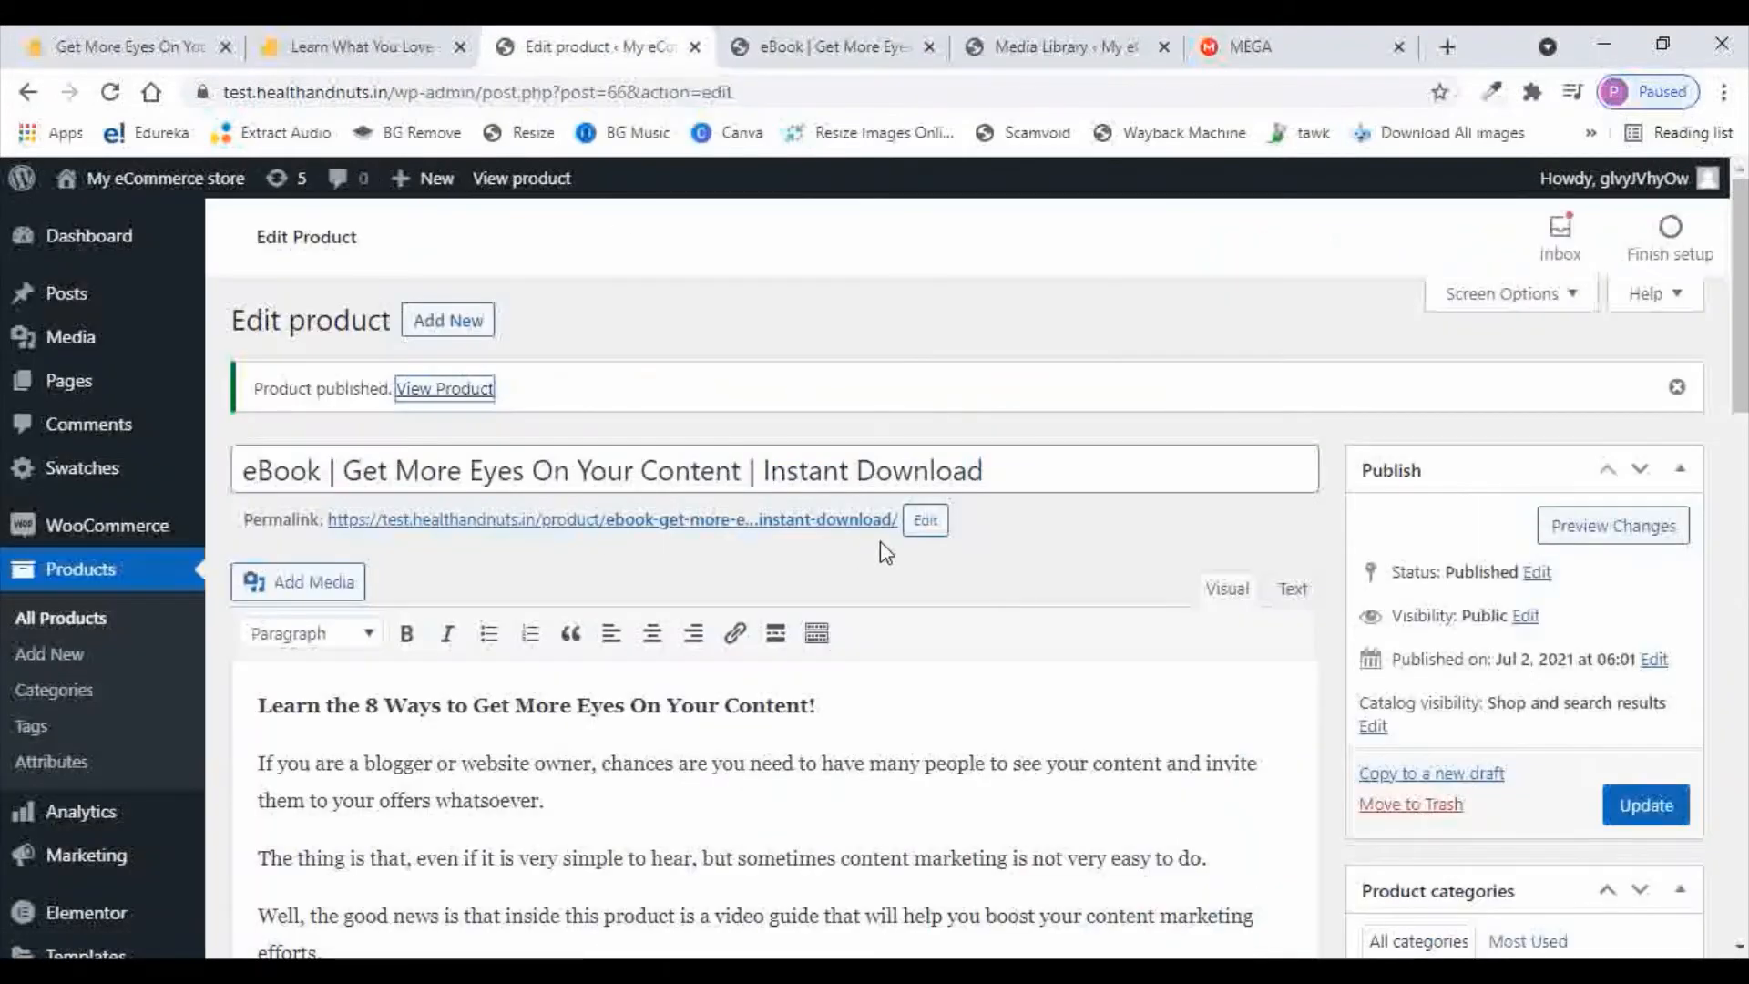
scroll(993, 561, down, 7)
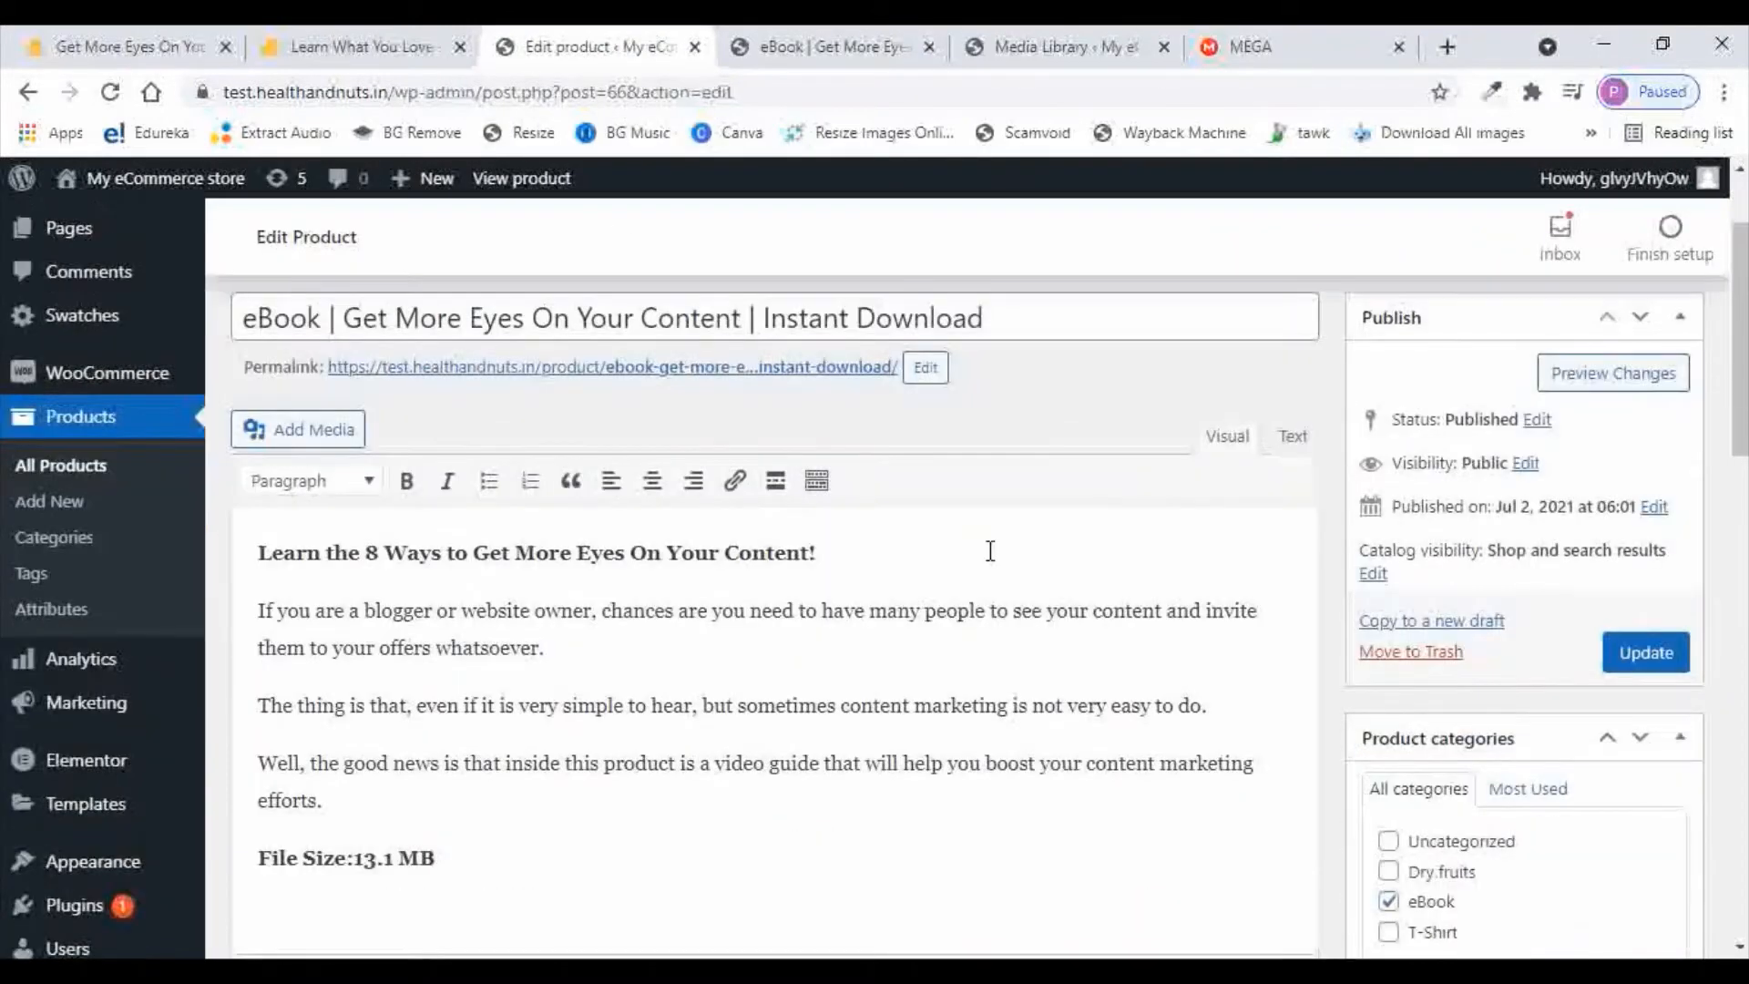
scroll(1116, 543, down, 3)
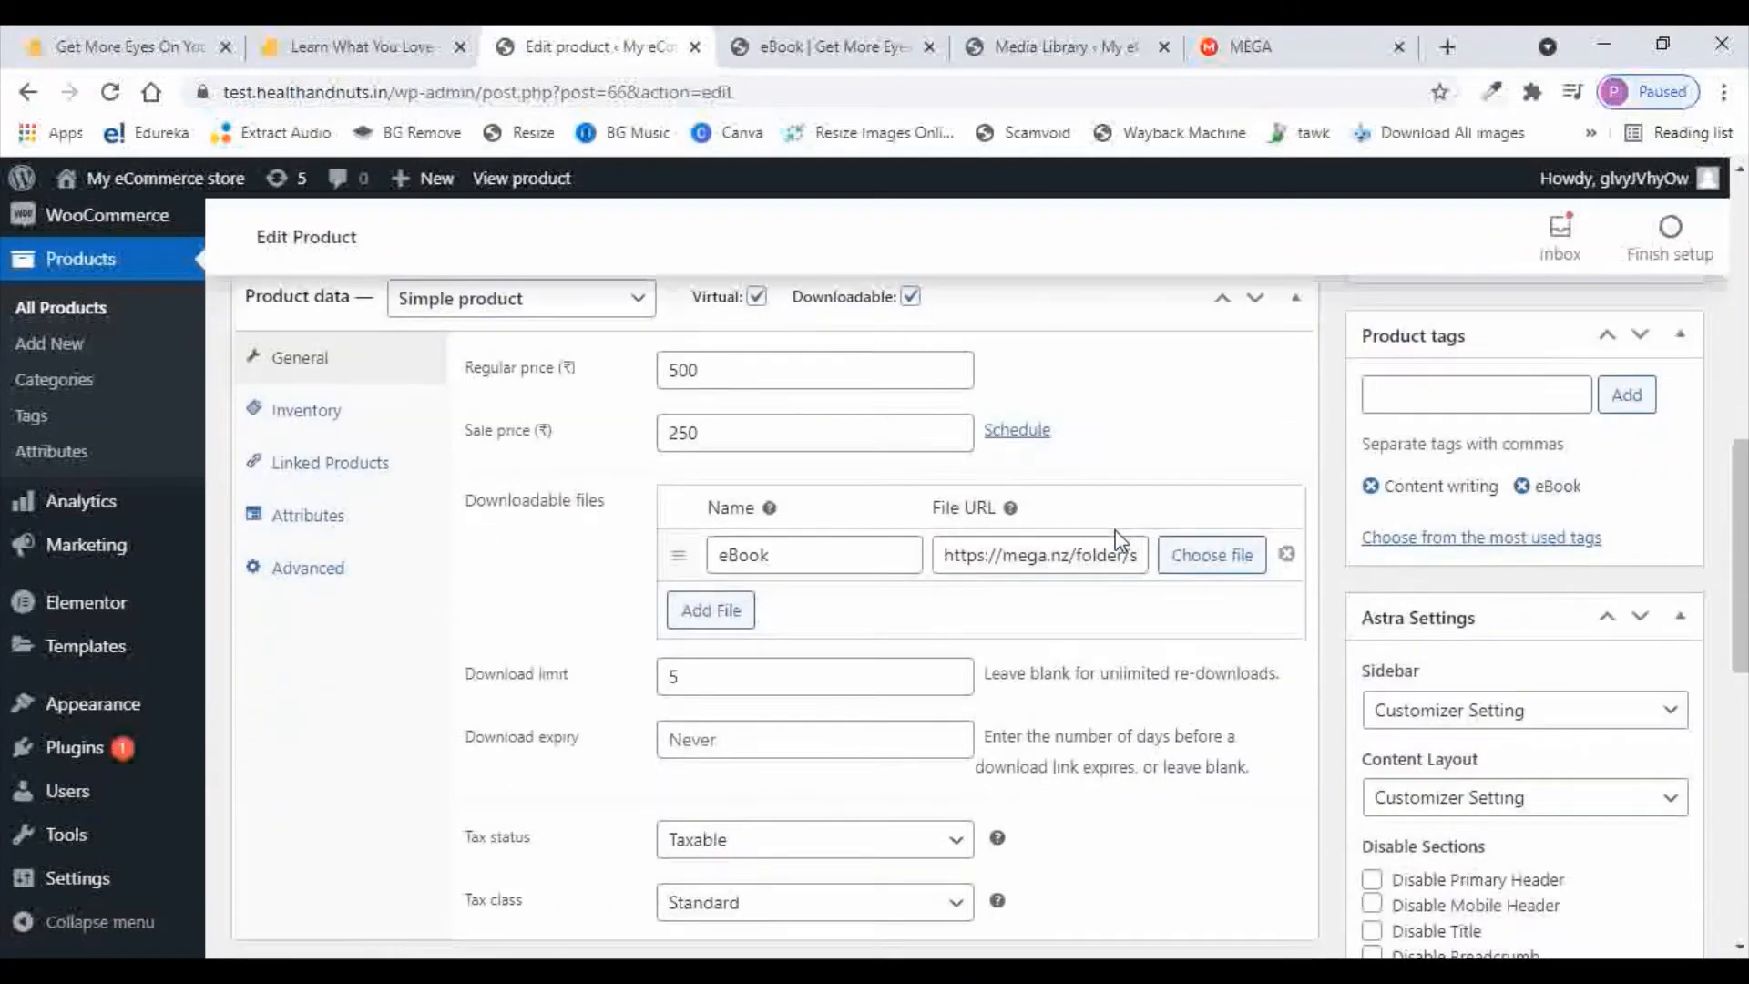
scroll(316, 552, up, 1)
click(316, 551)
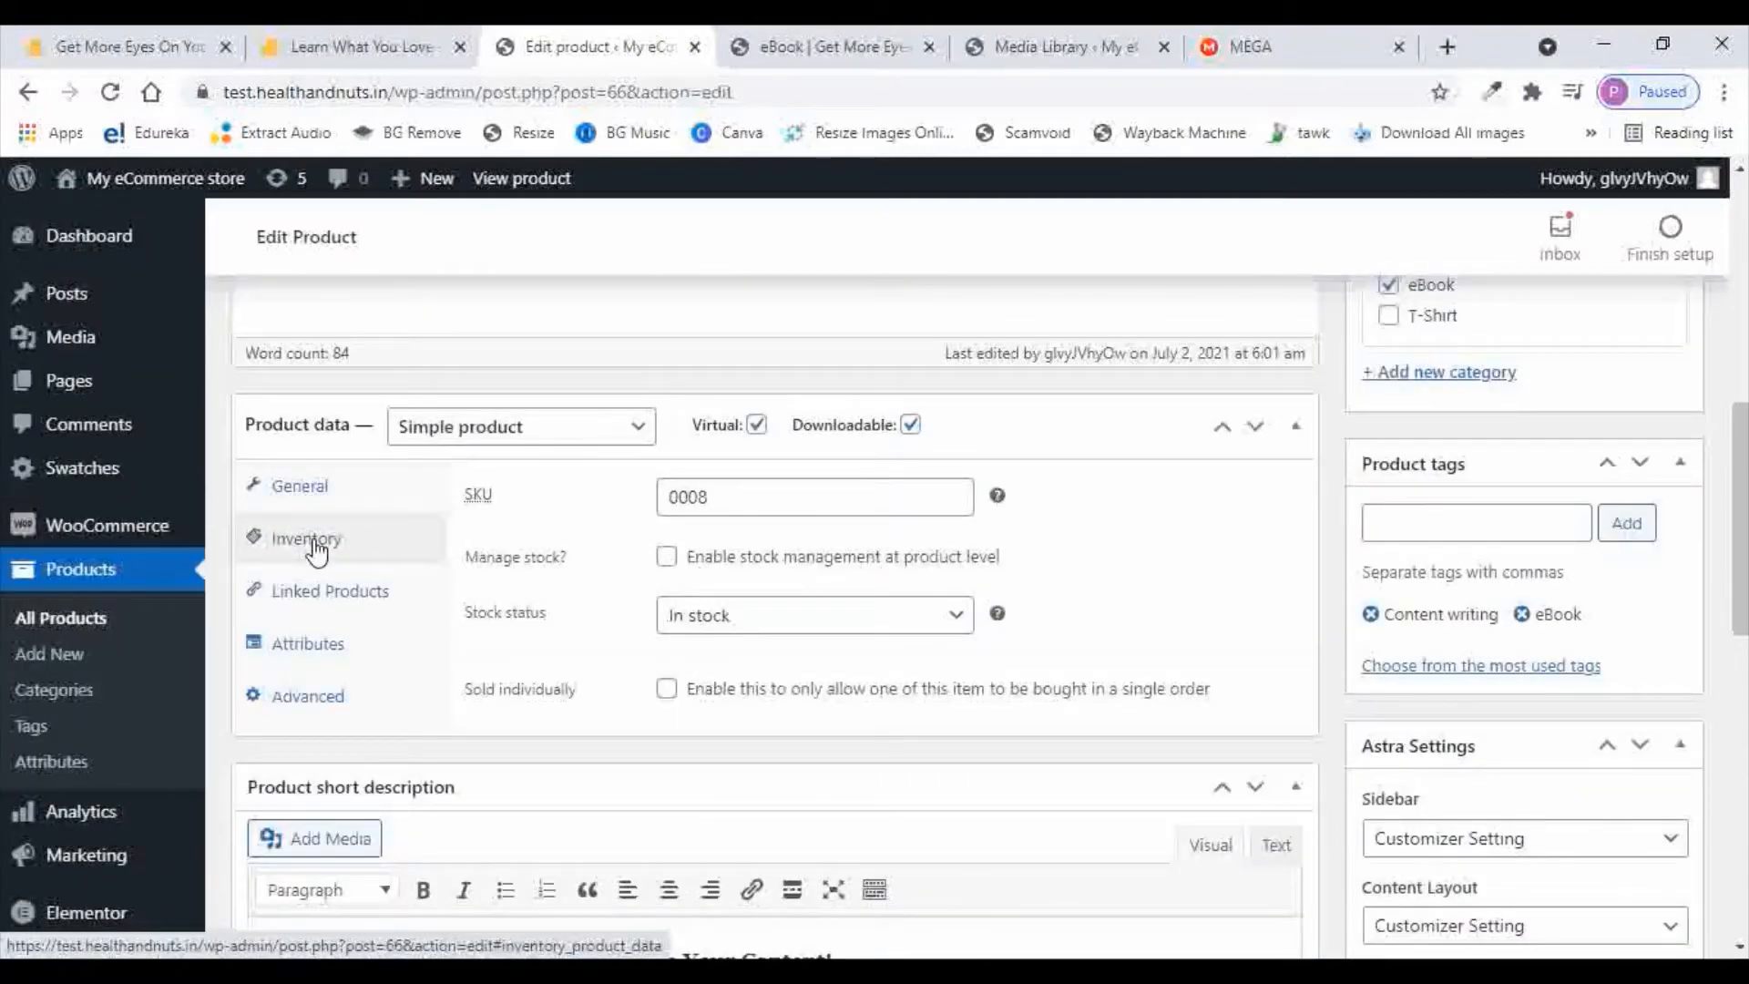
click(668, 689)
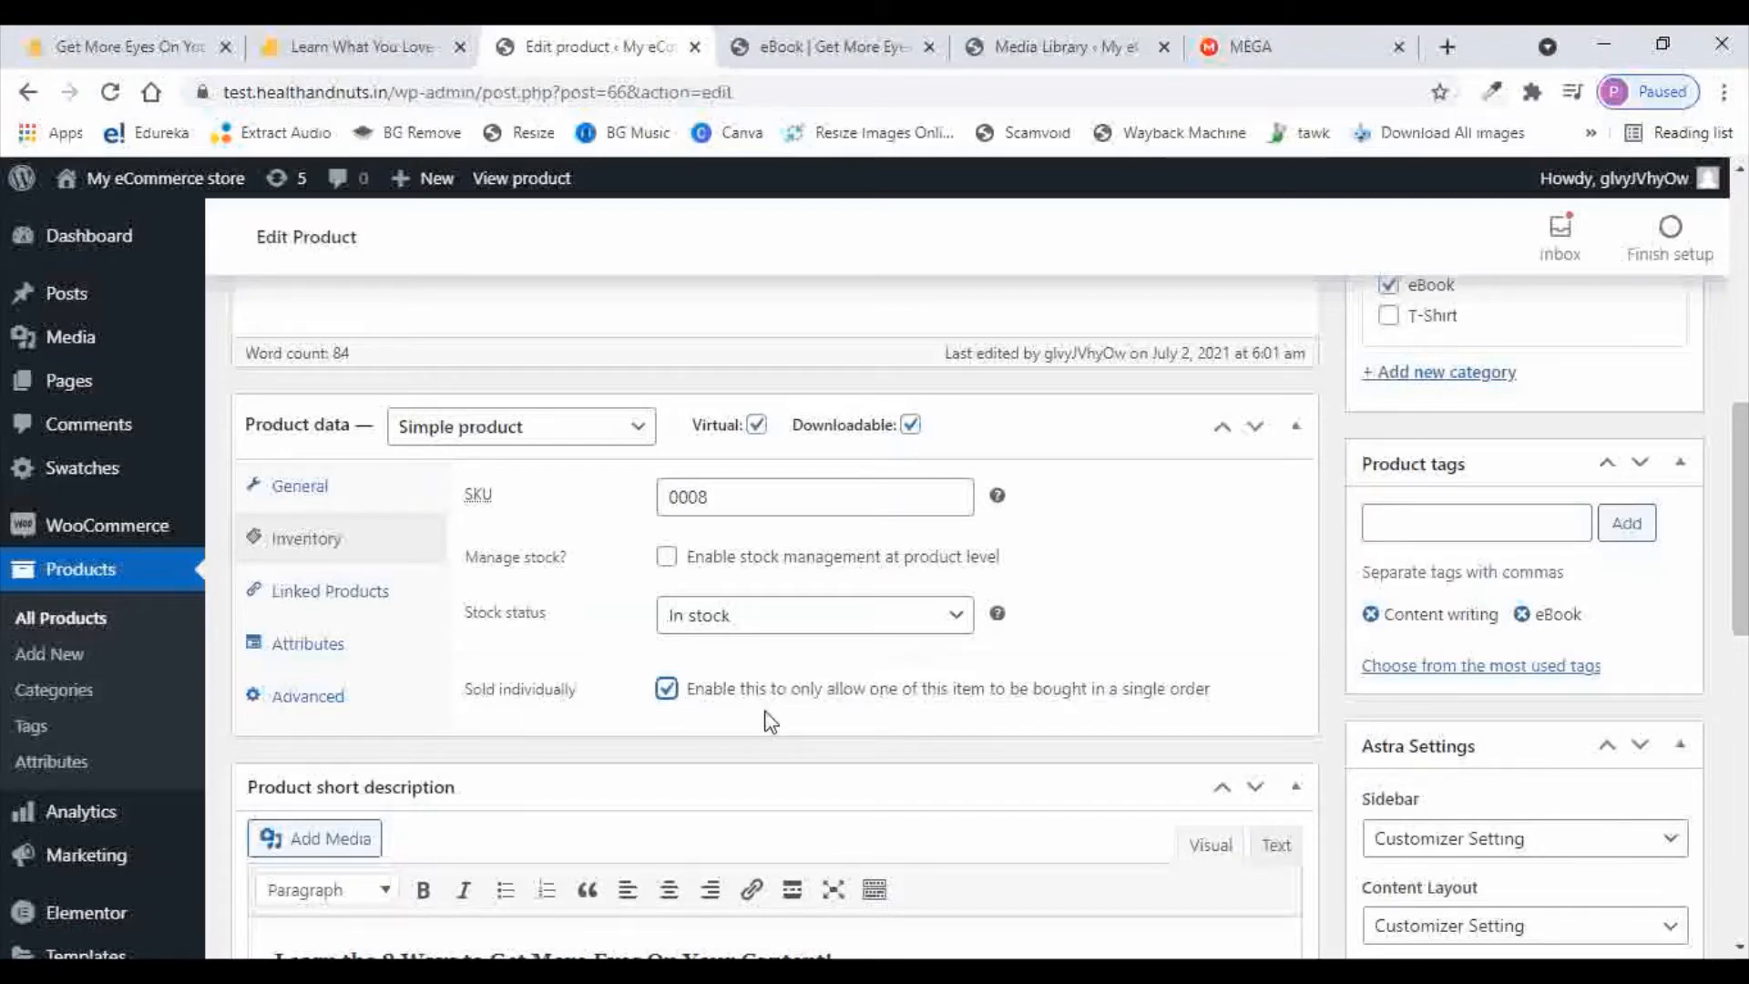
scroll(1218, 614, up, 3)
scroll(1218, 614, up, 3)
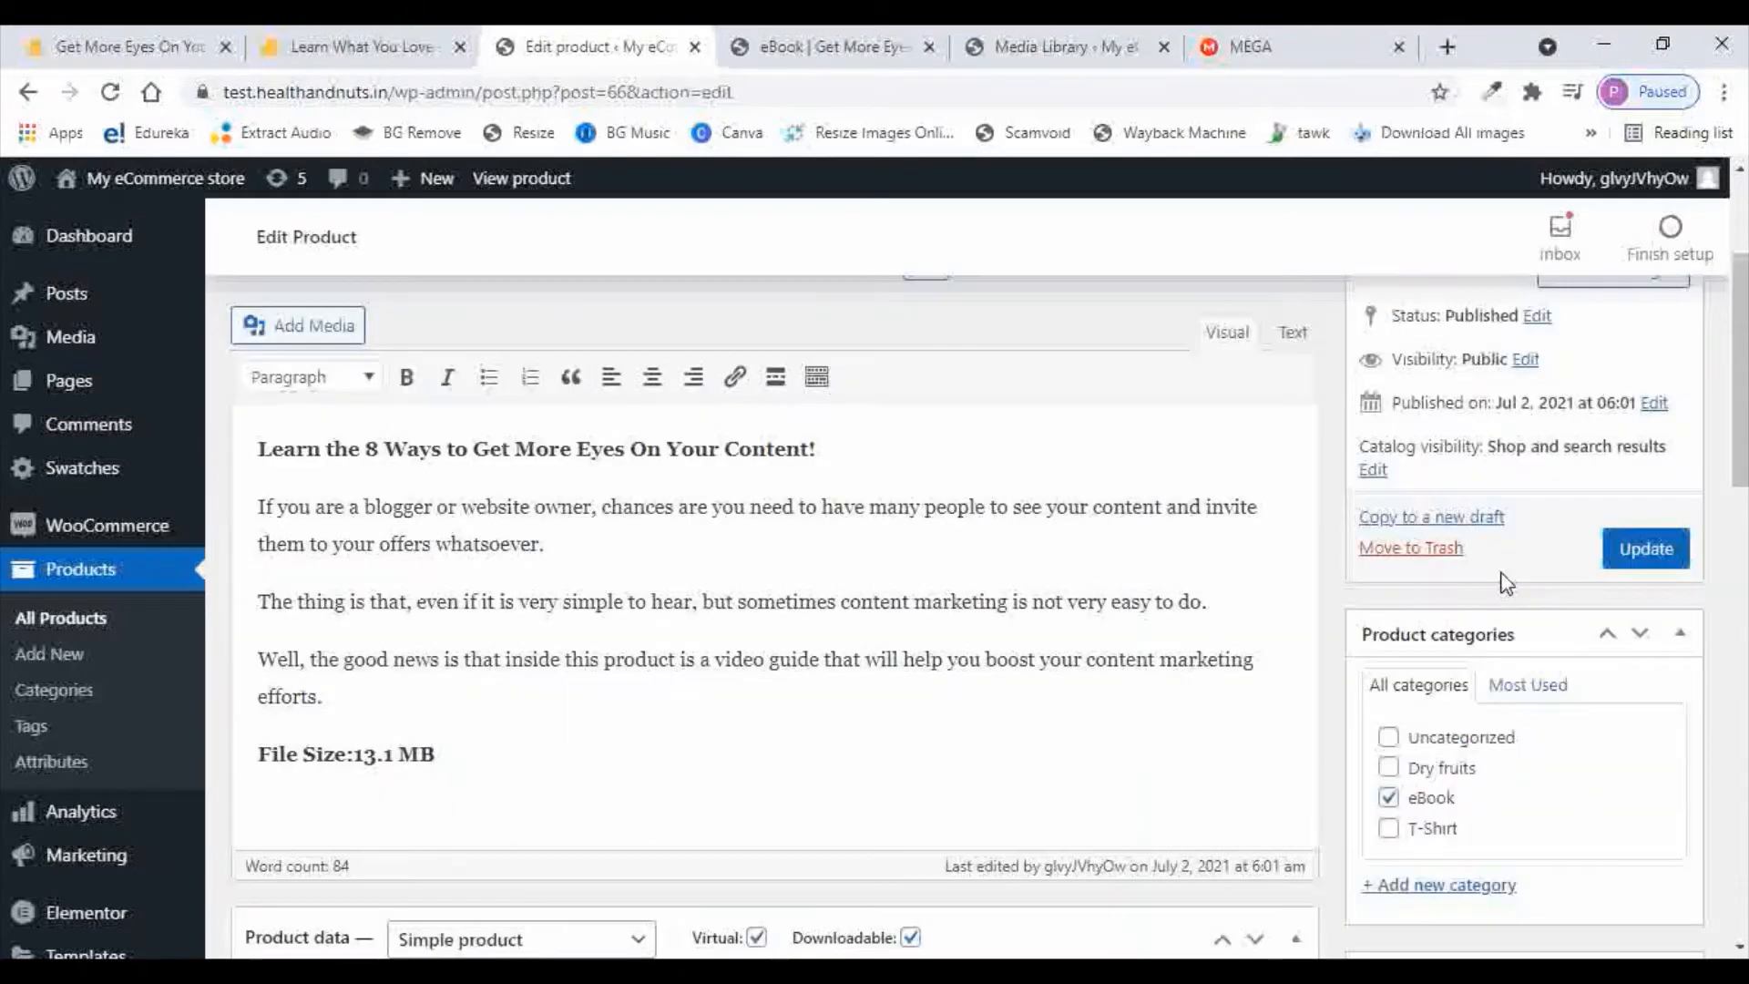
click(1626, 551)
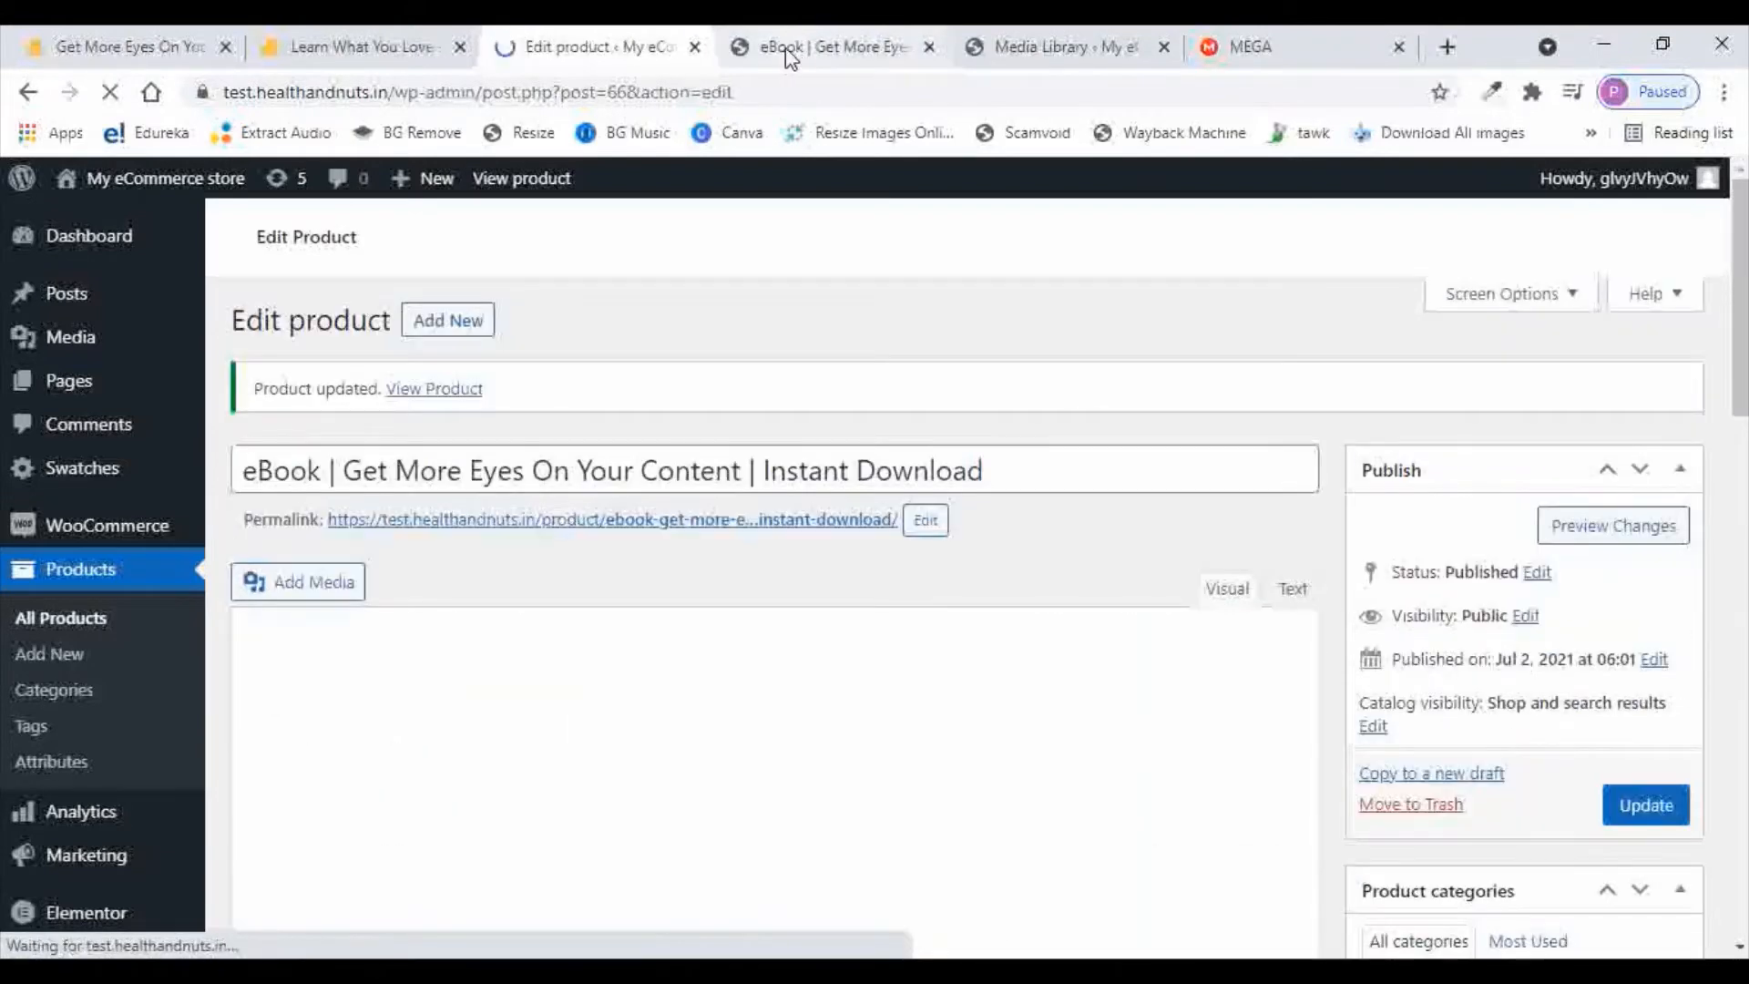
Reload the eBook's store page and check the purchase area and product details after the update
click(785, 47)
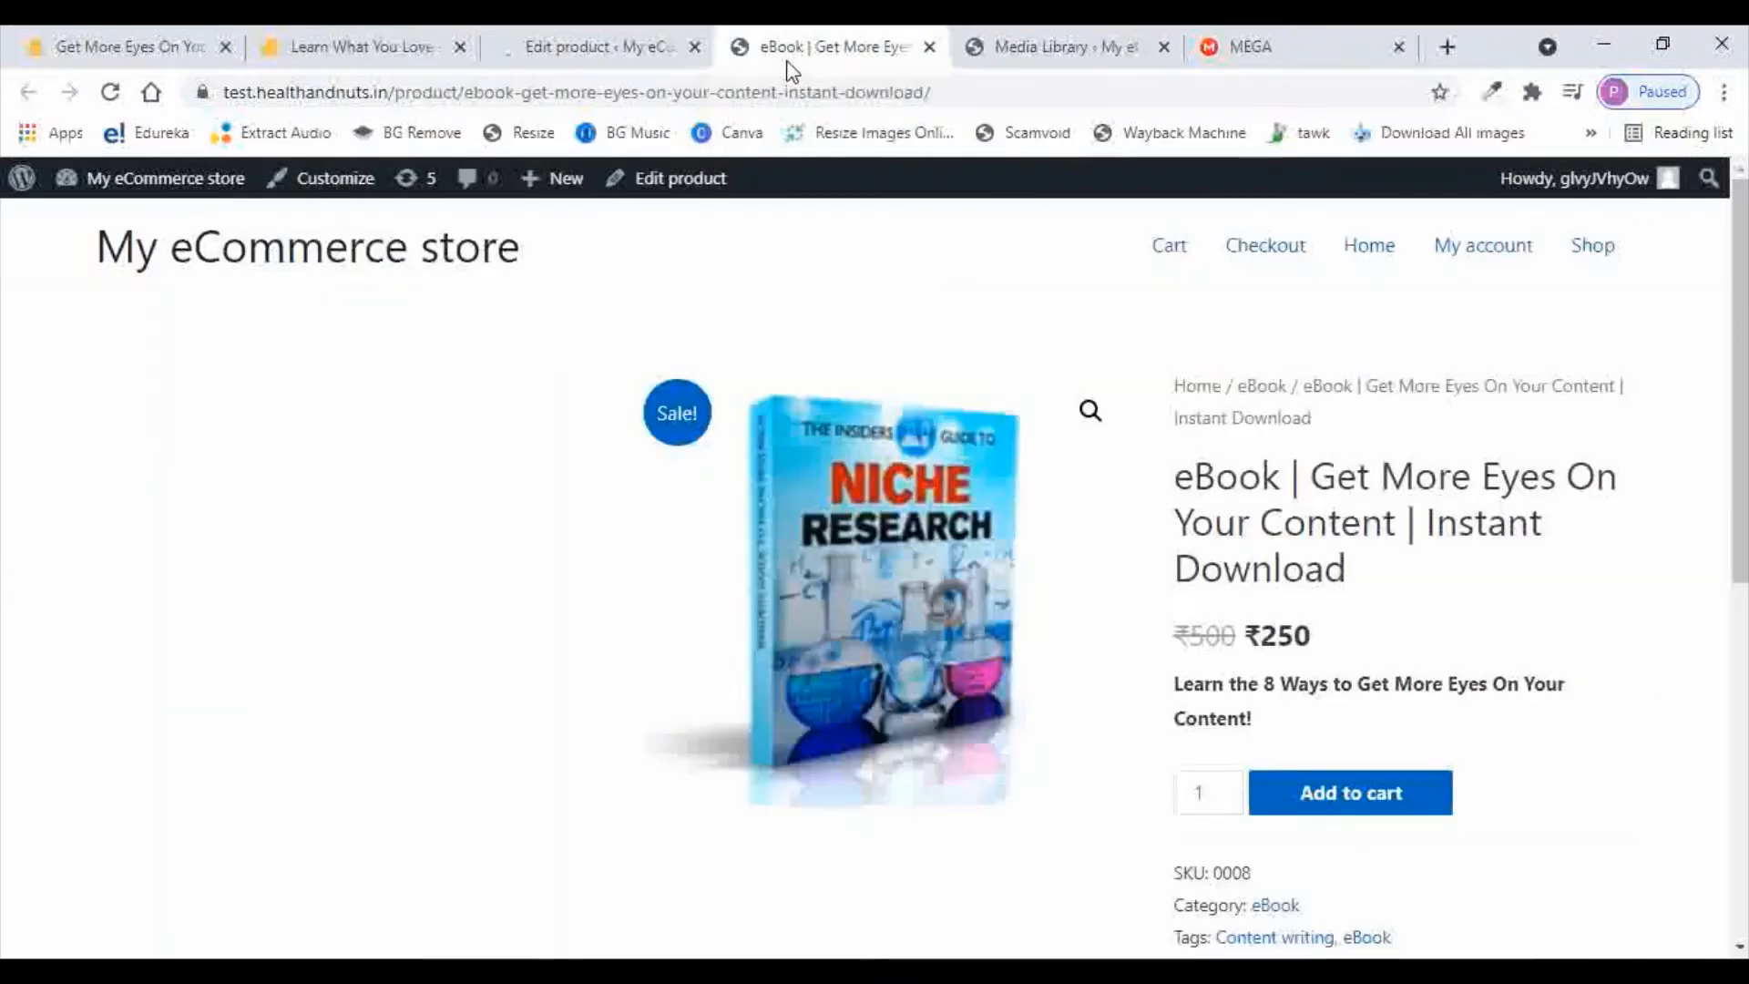
click(110, 93)
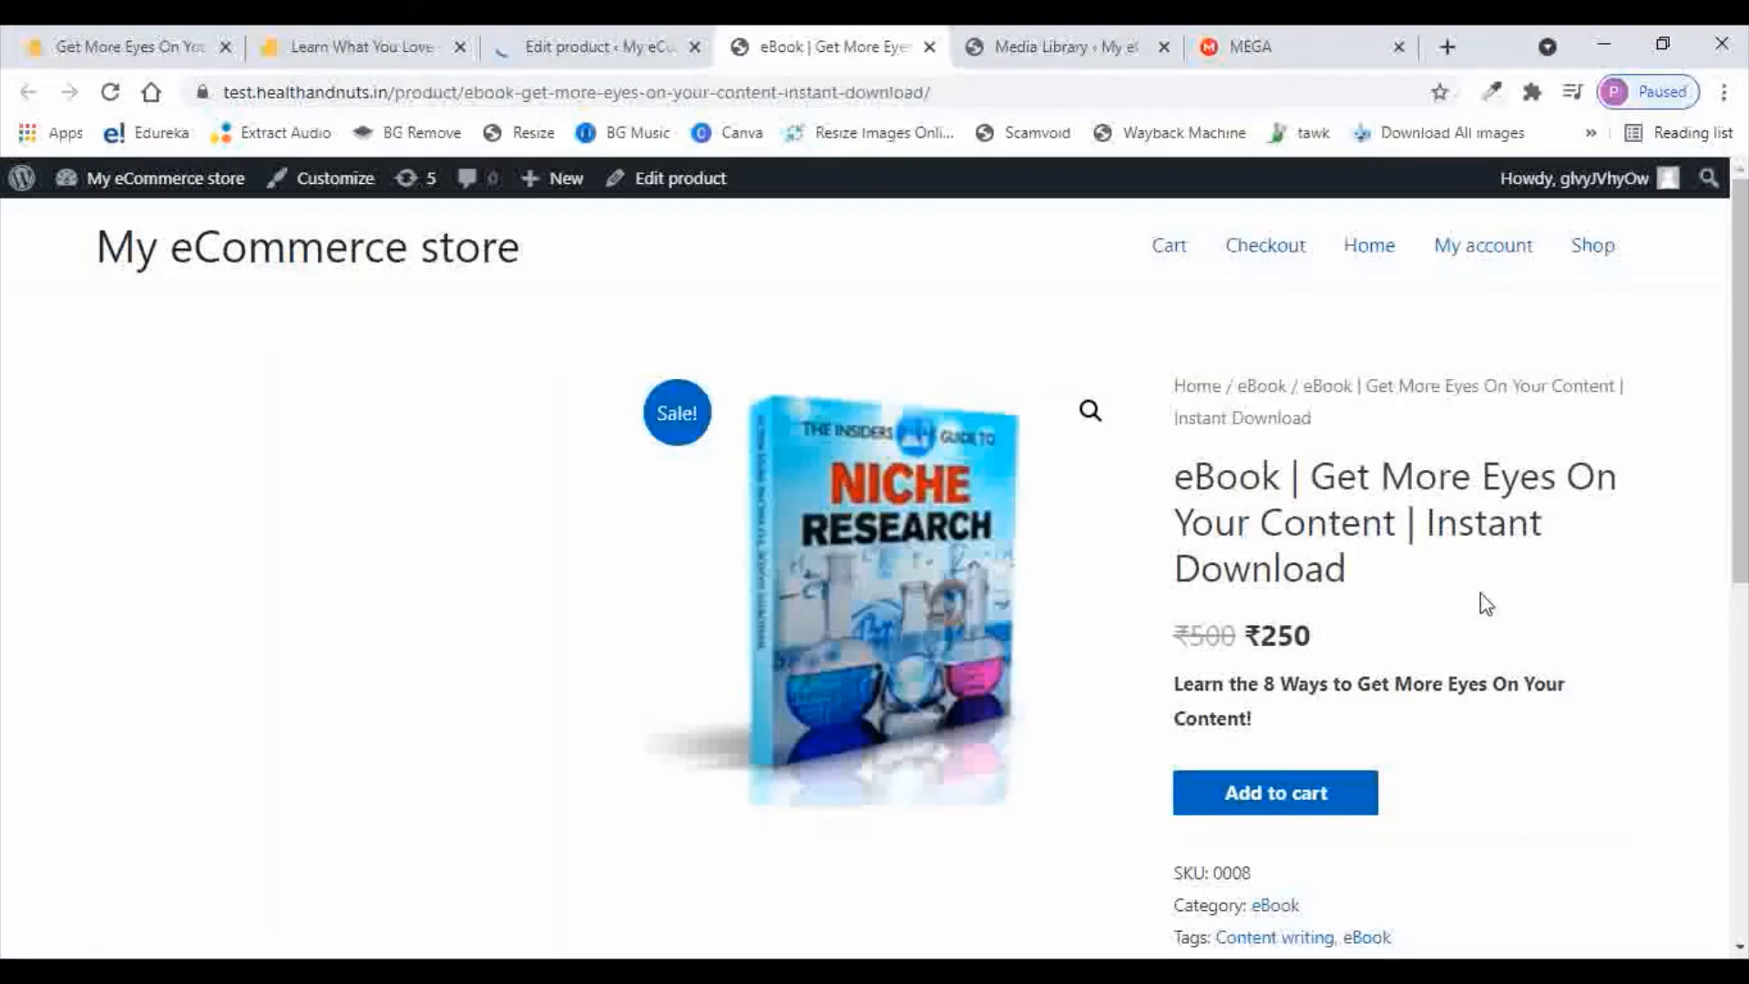
scroll(1139, 637, down, 3)
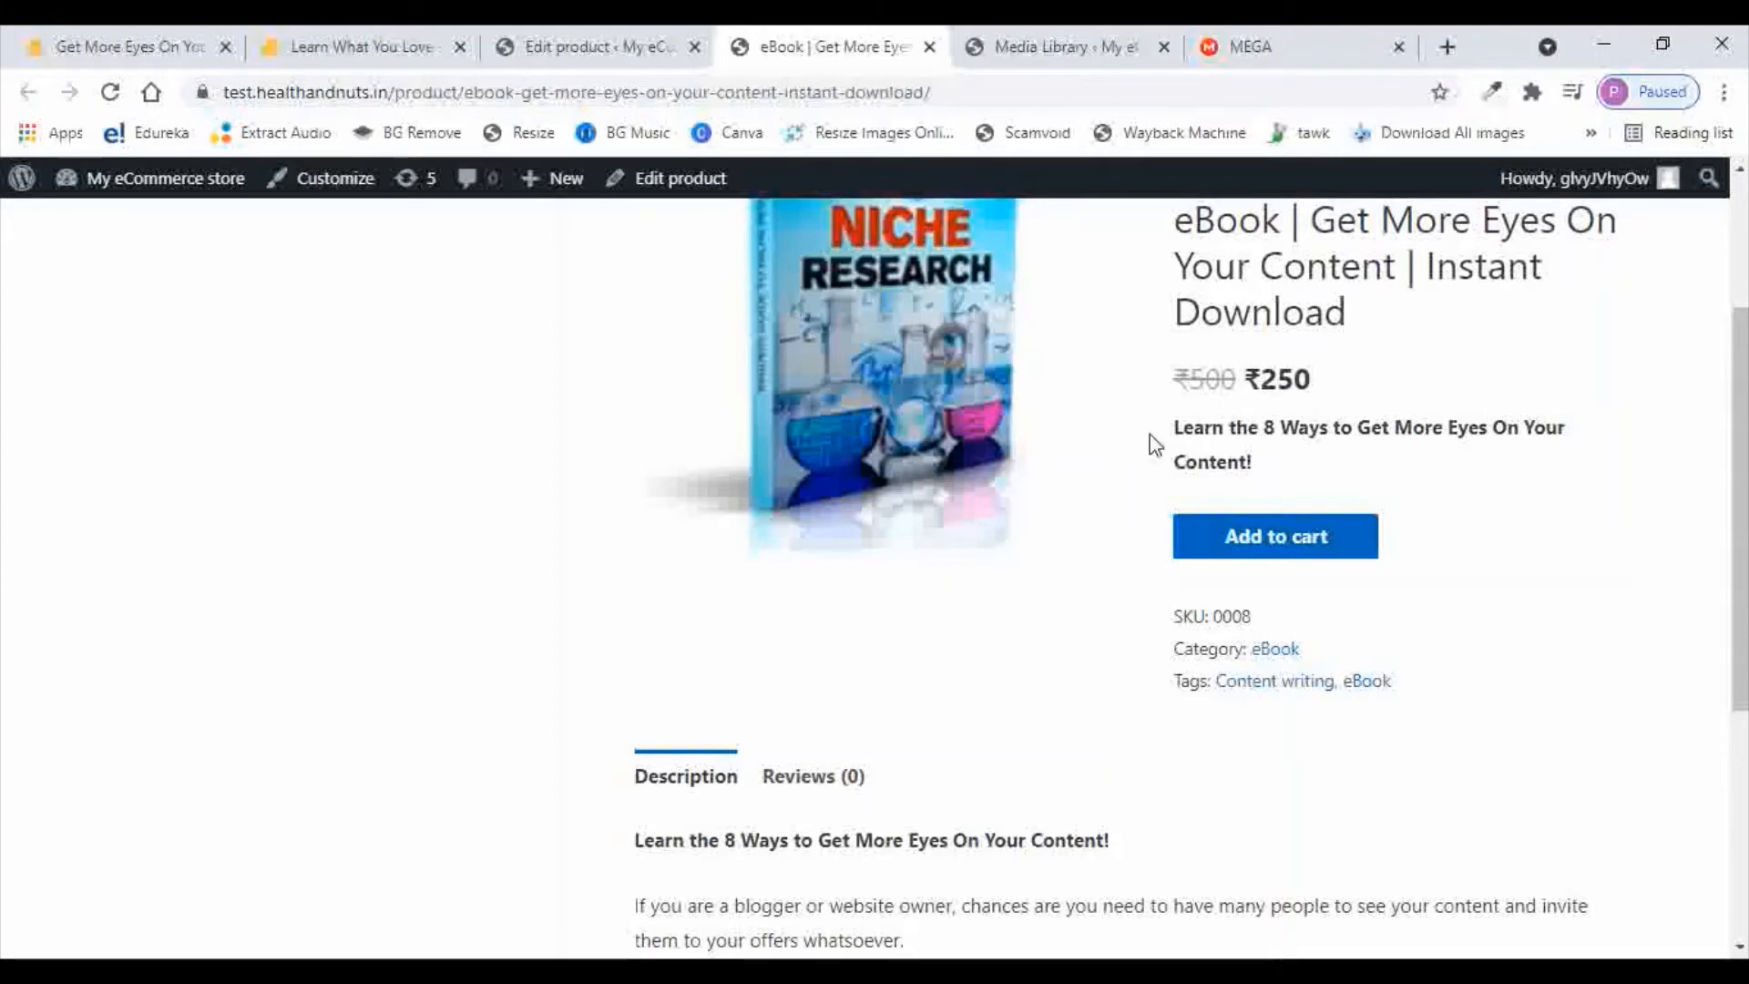
scroll(1364, 401, up, 3)
scroll(1522, 492, down, 6)
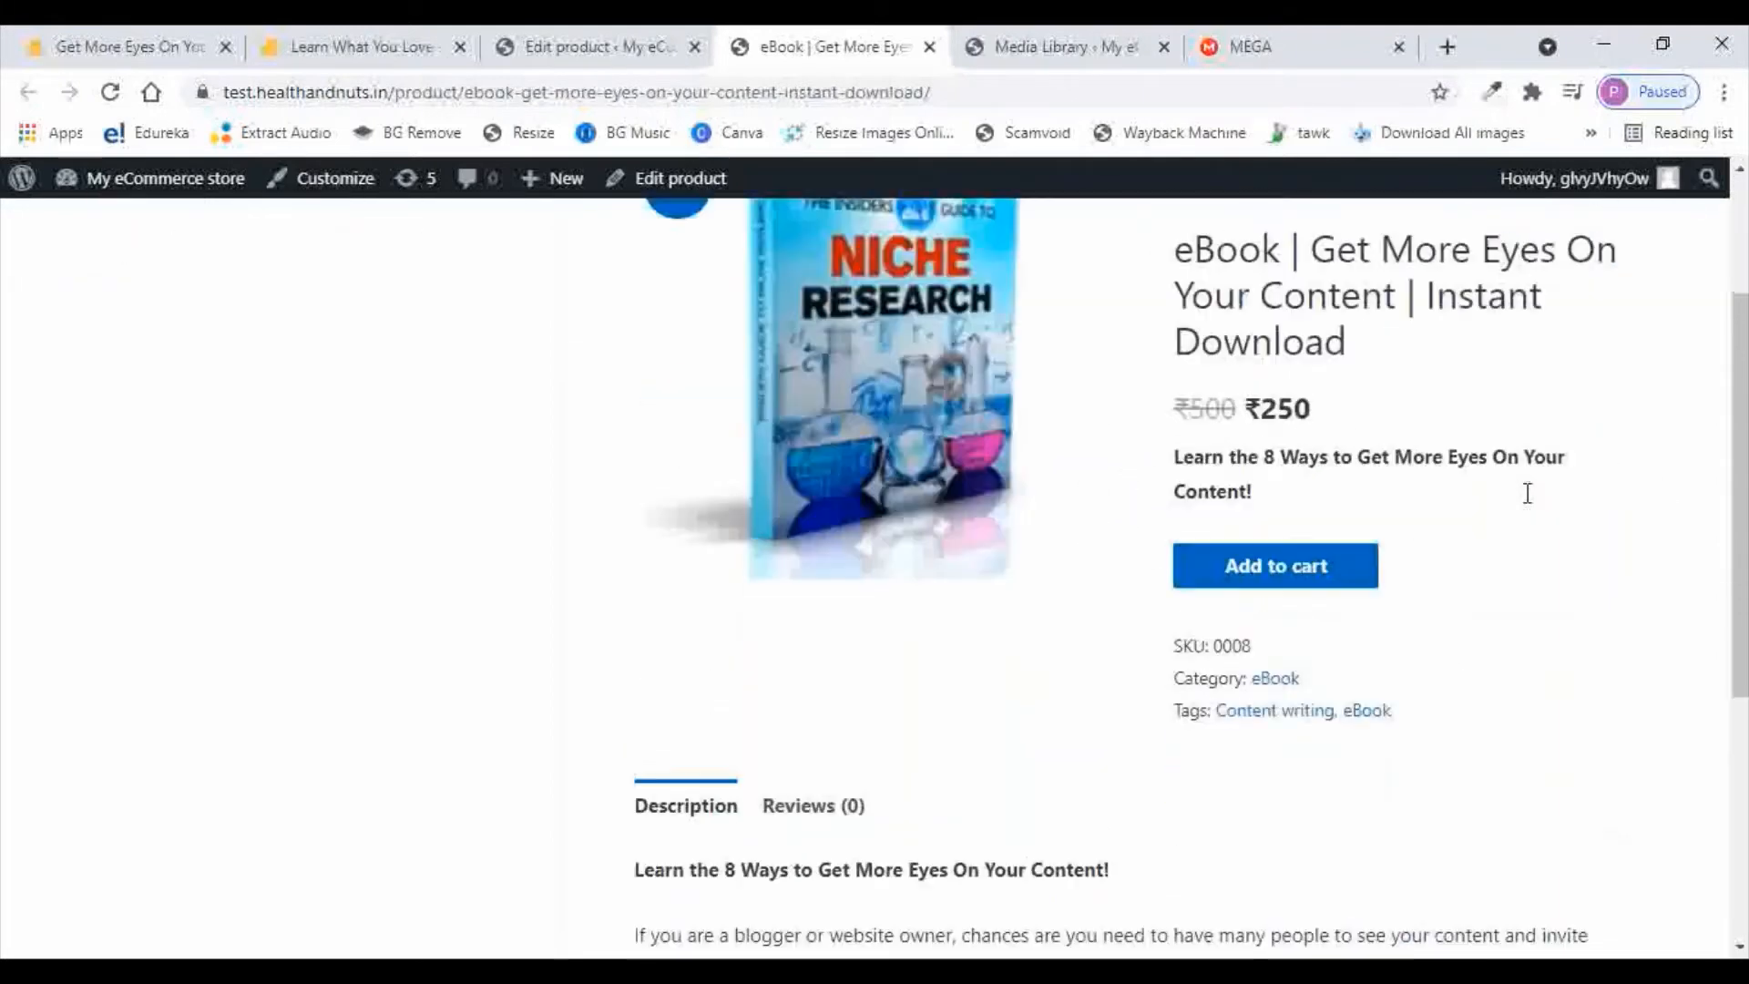
scroll(1545, 496, up, 6)
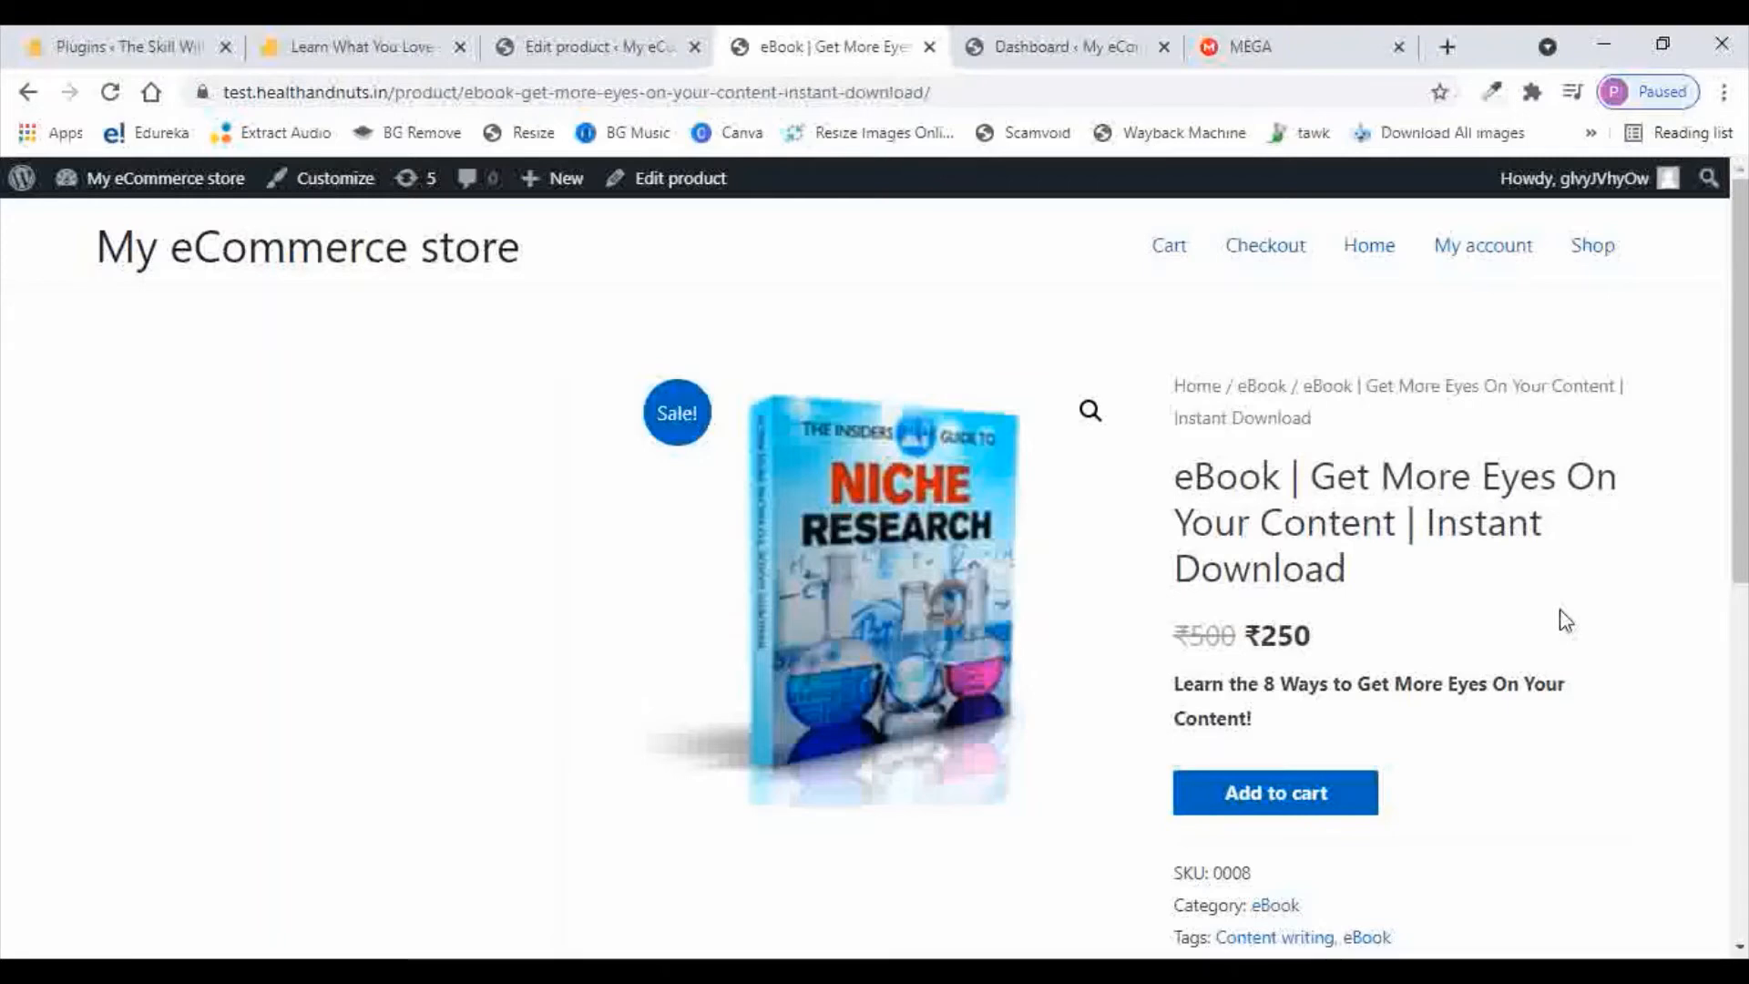
Add the eBook to the cart and view the cart to review its item, quantity and totals
scroll(1560, 619, down, 1)
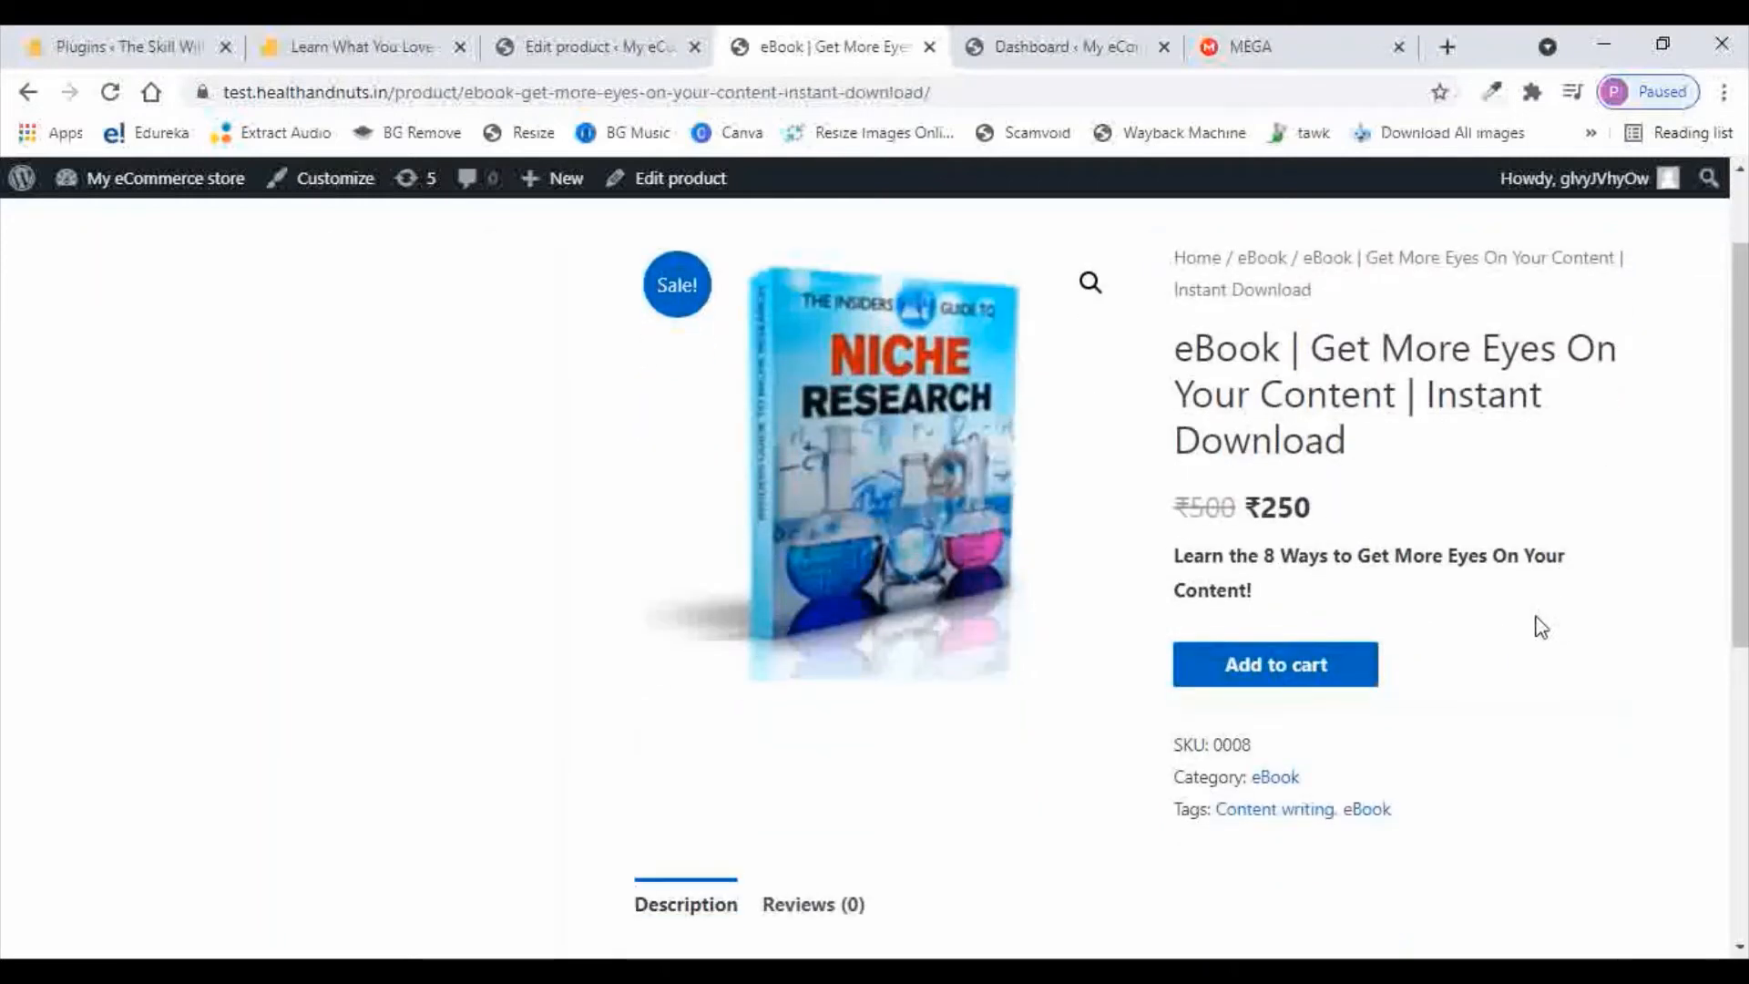
click(1316, 672)
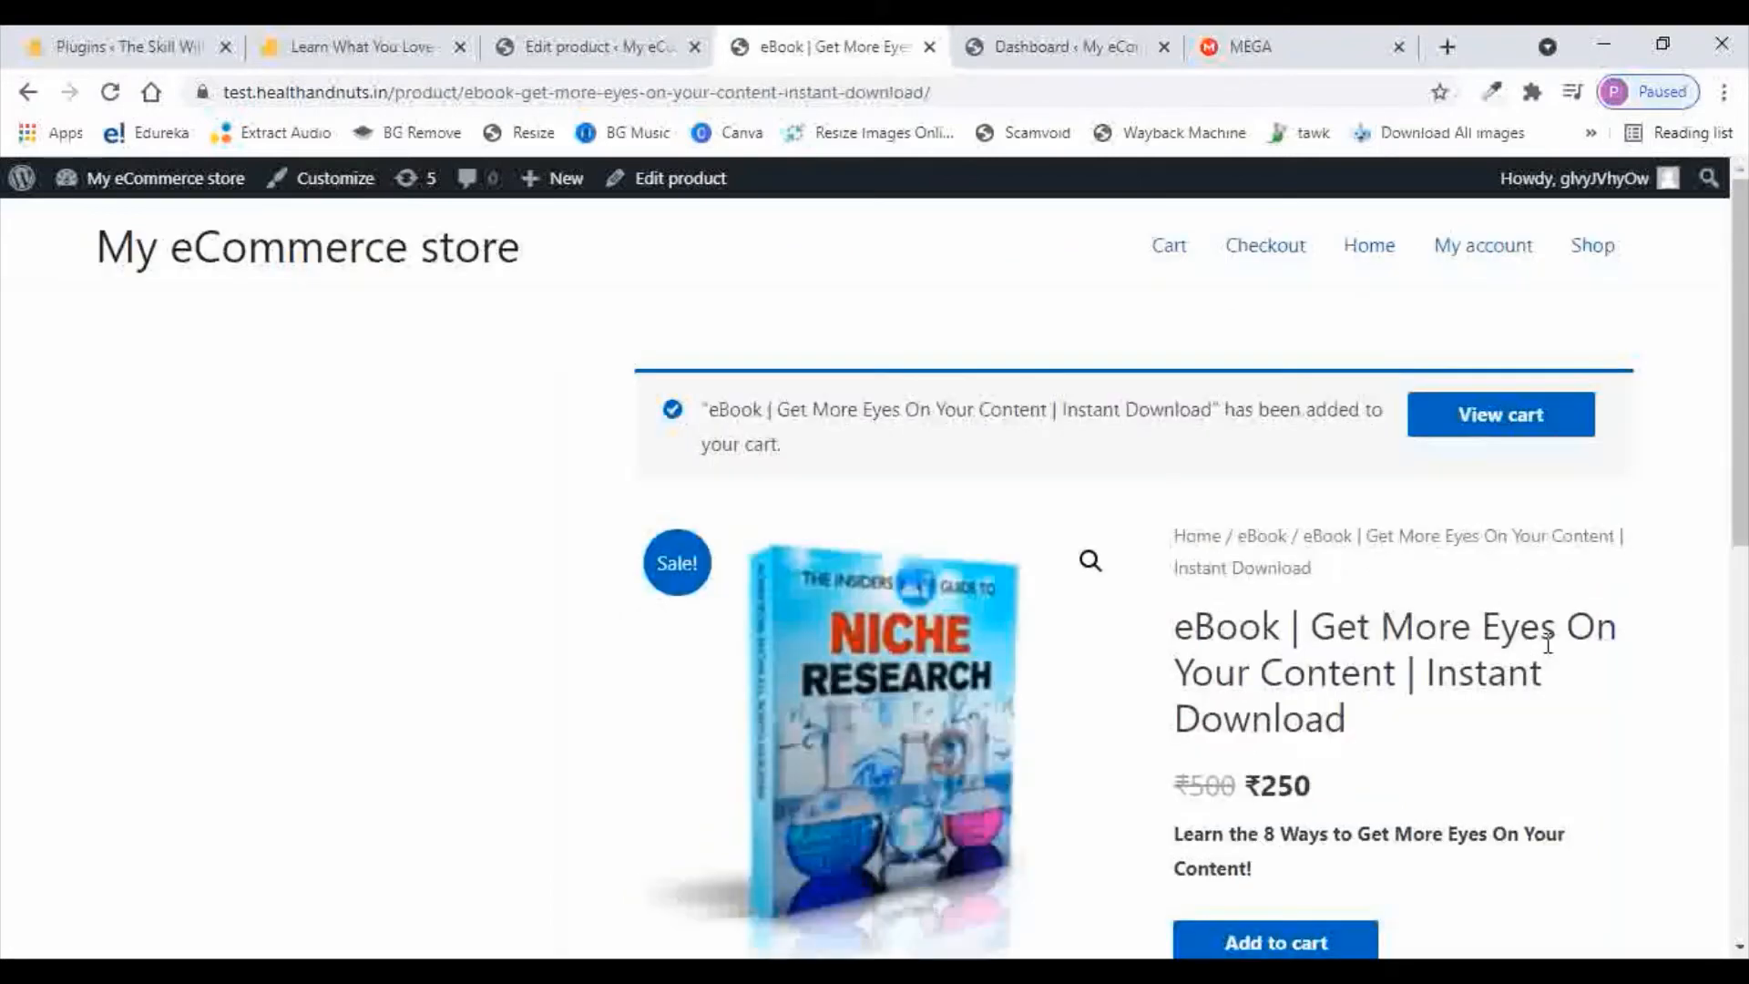
click(1455, 416)
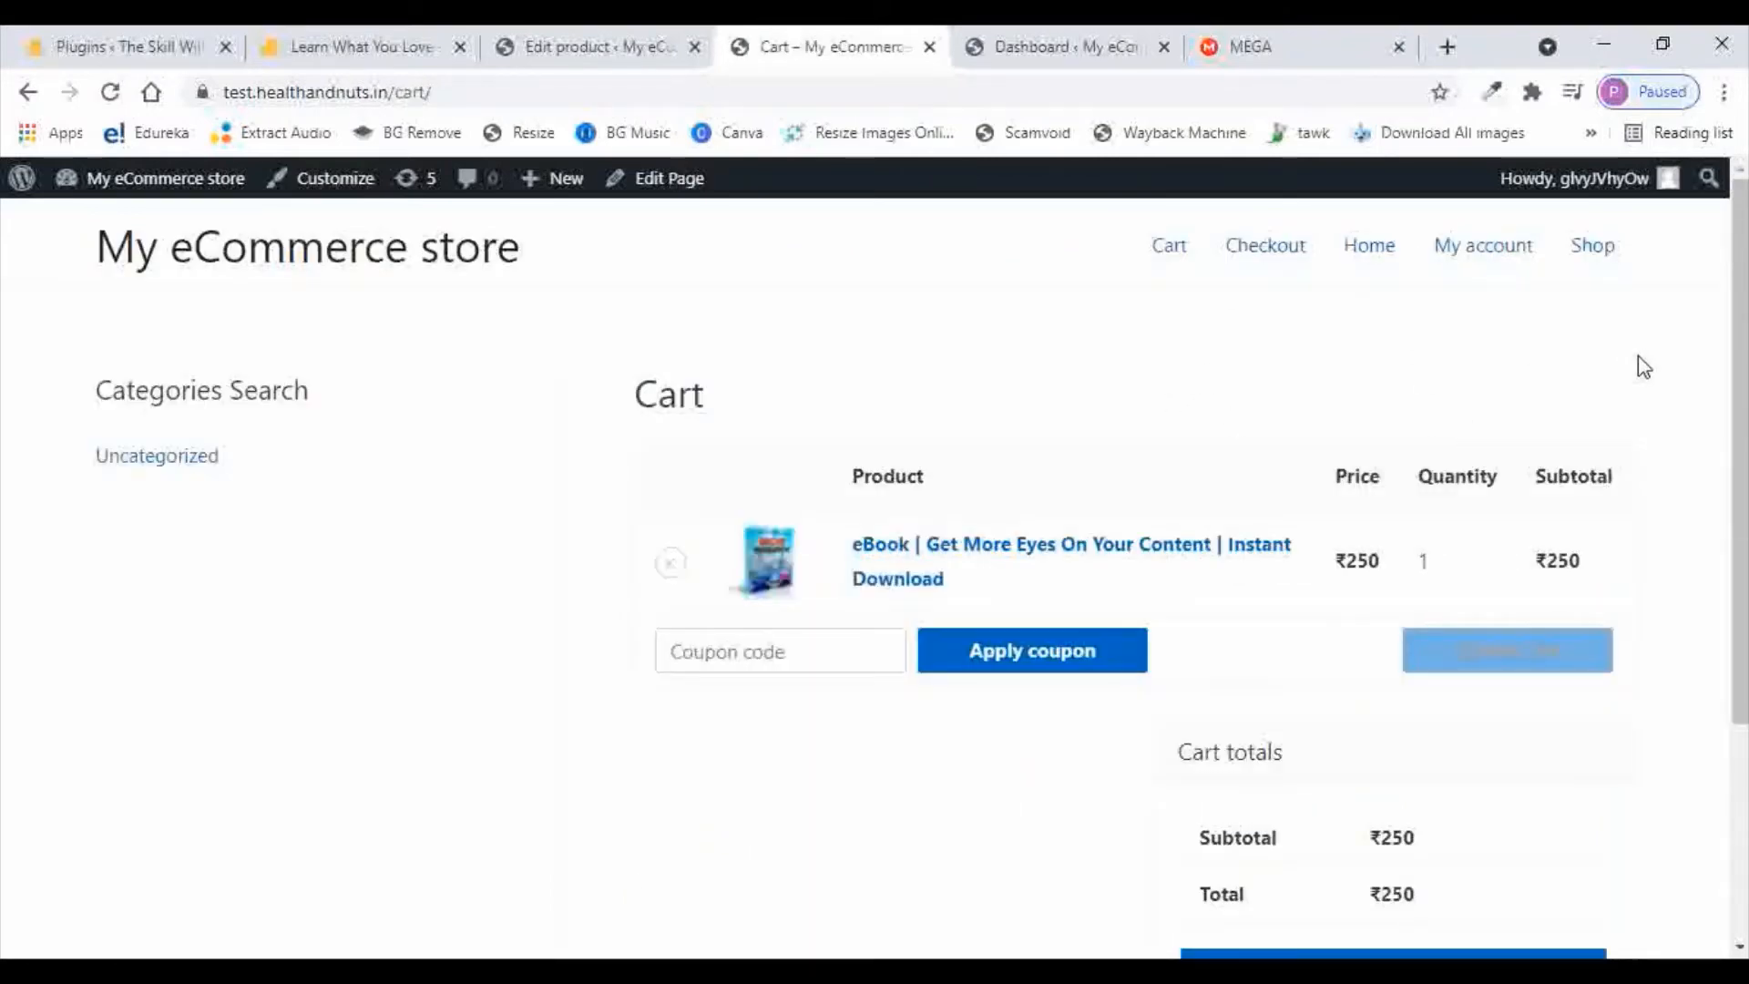
scroll(1640, 359, down, 4)
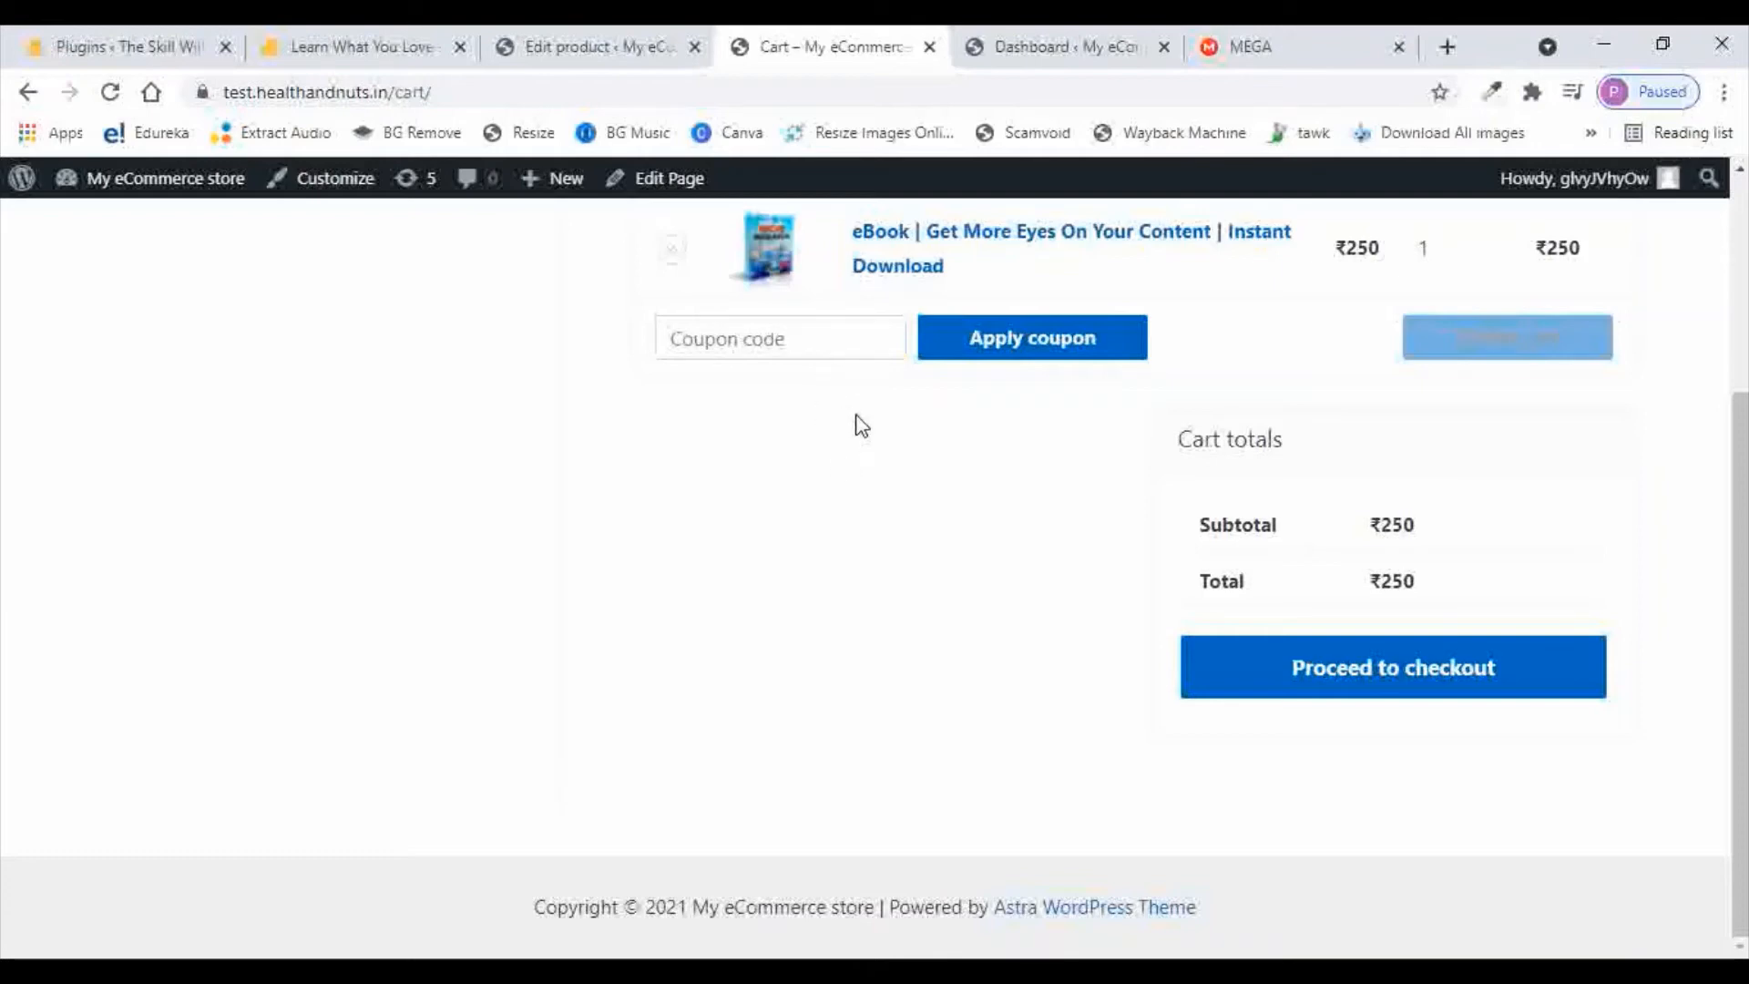
scroll(1074, 469, up, 1)
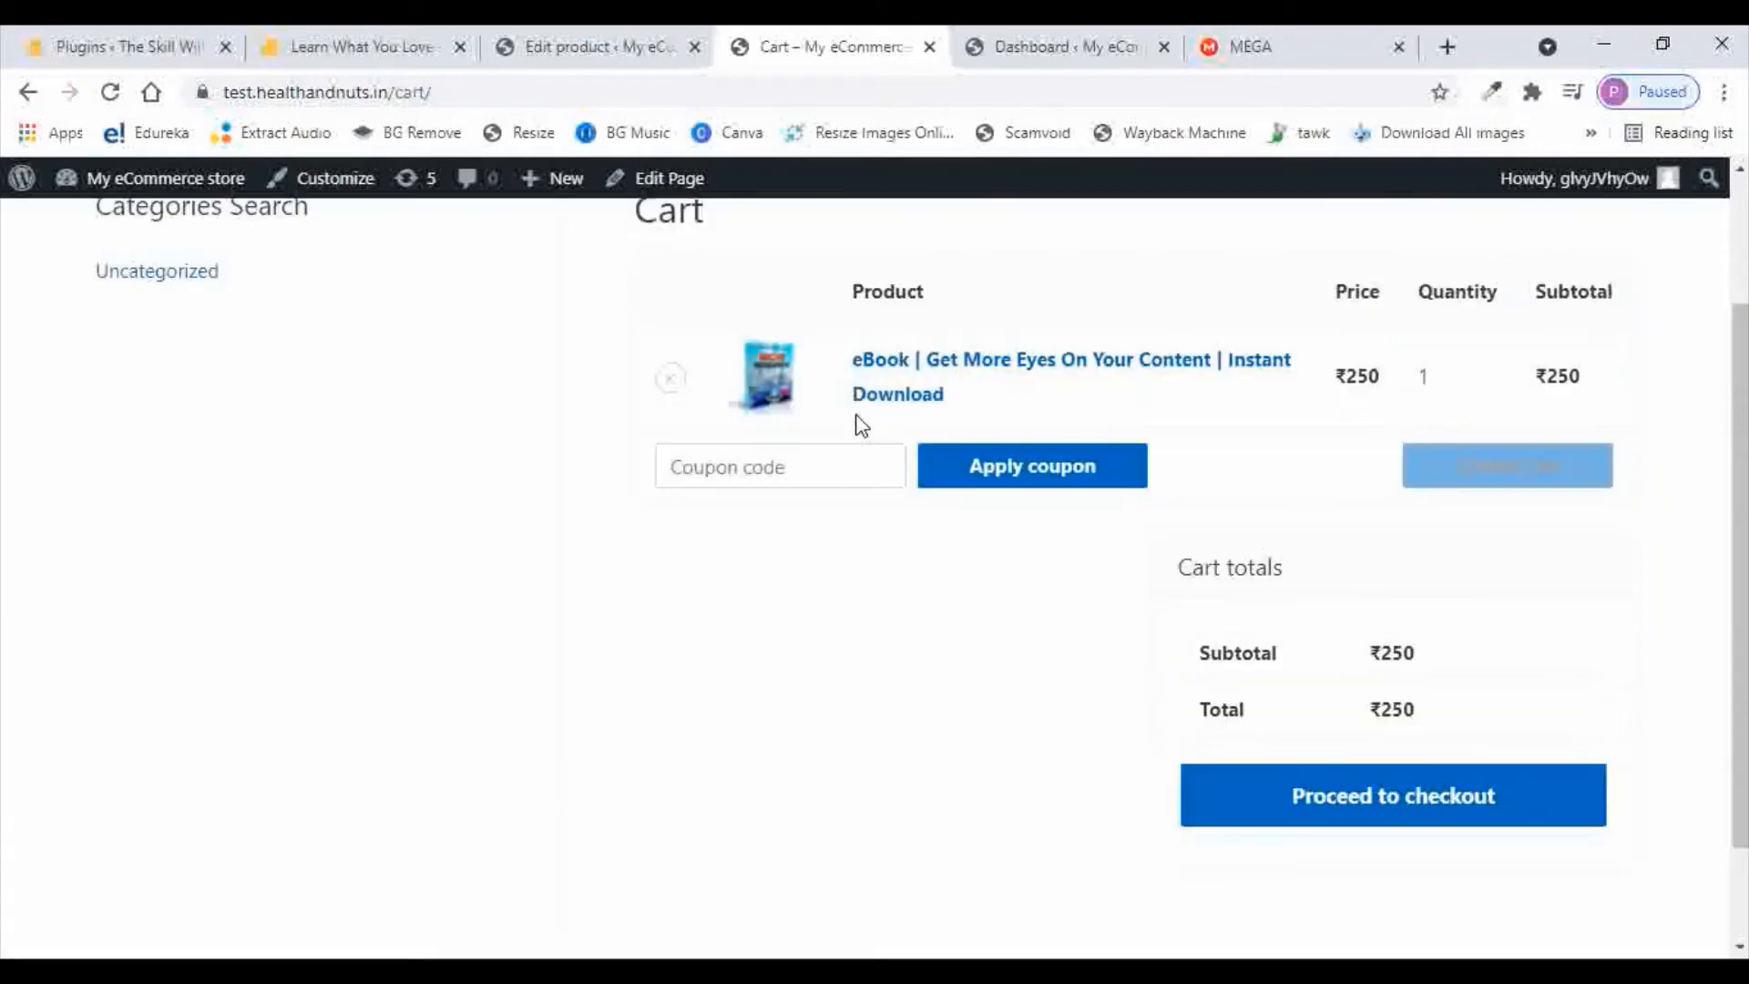
scroll(1194, 379, up, 1)
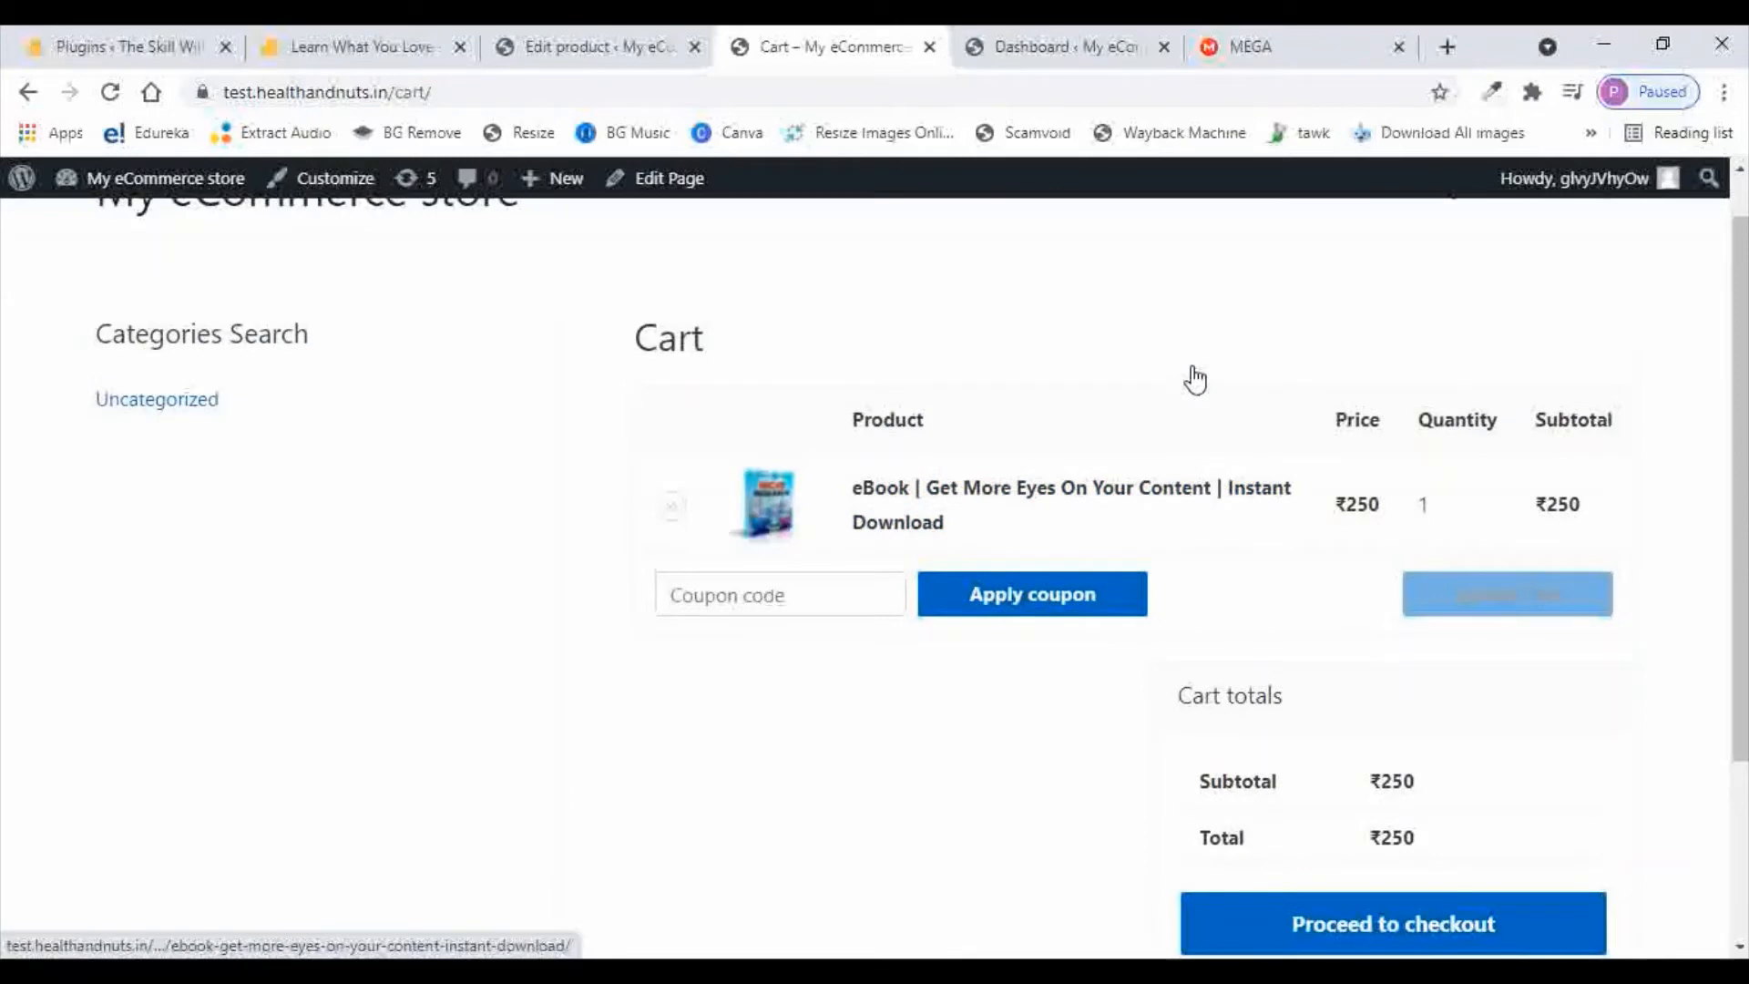
Proceed from the cart to checkout and examine the billing fields, order summary and payment section
click(1376, 934)
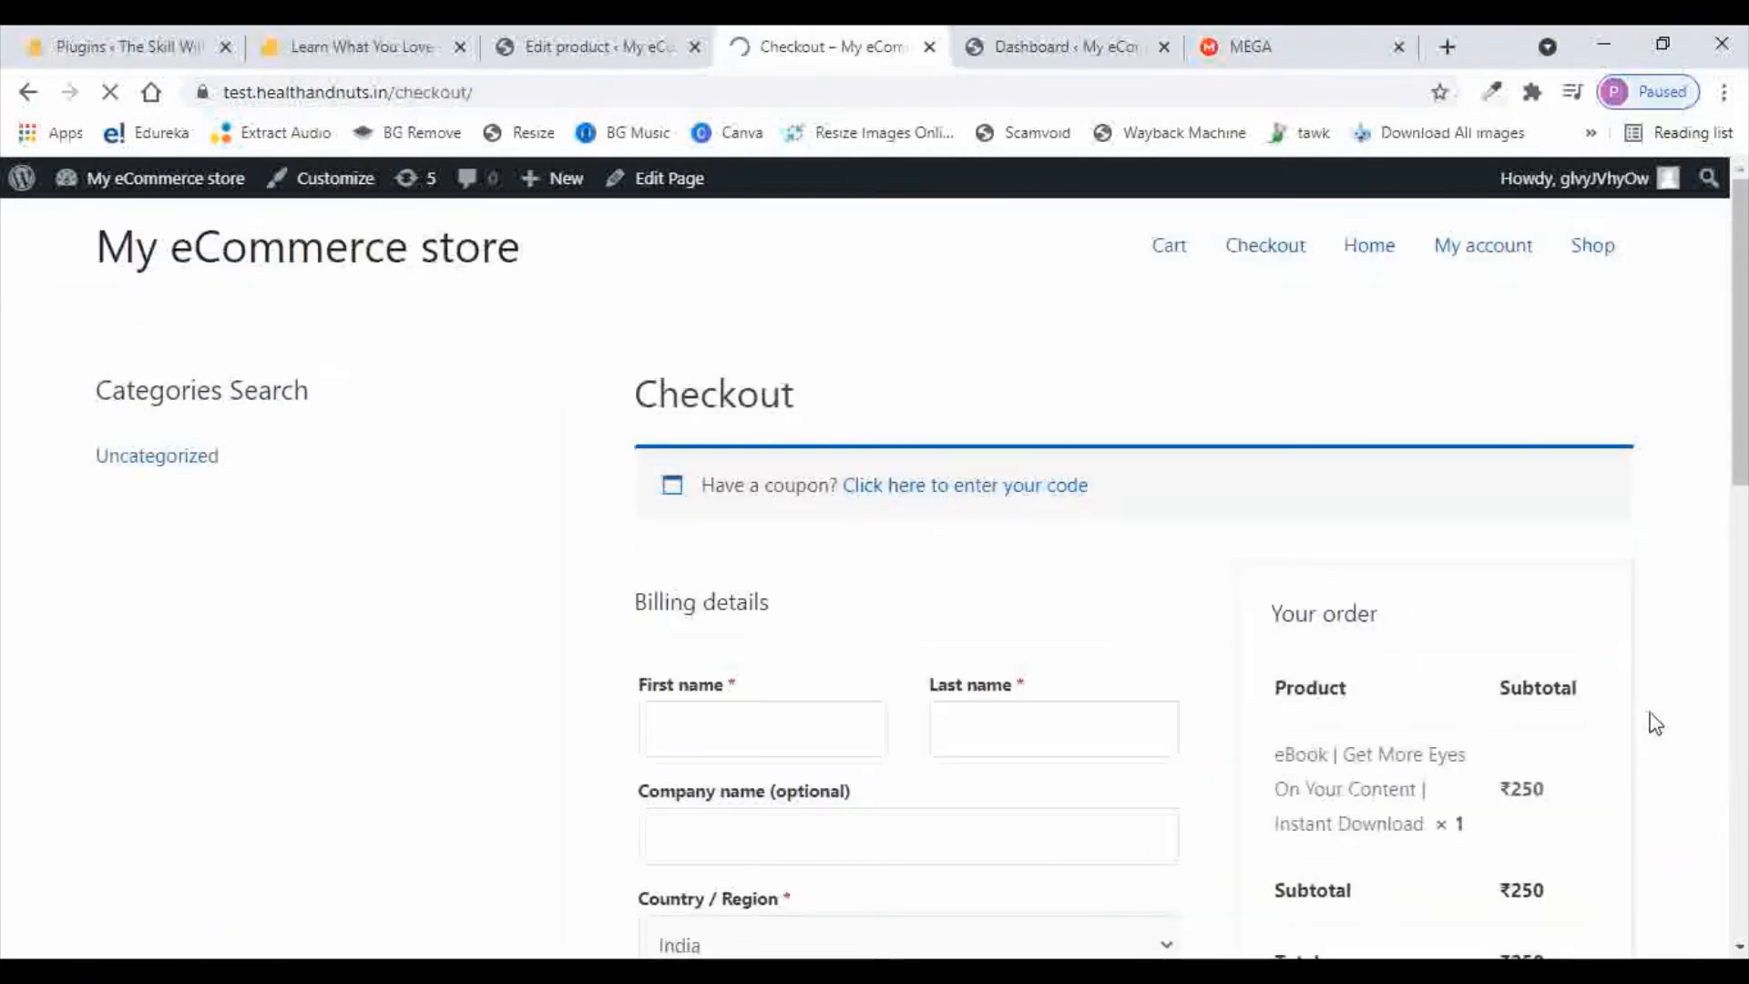
scroll(1191, 444, down, 5)
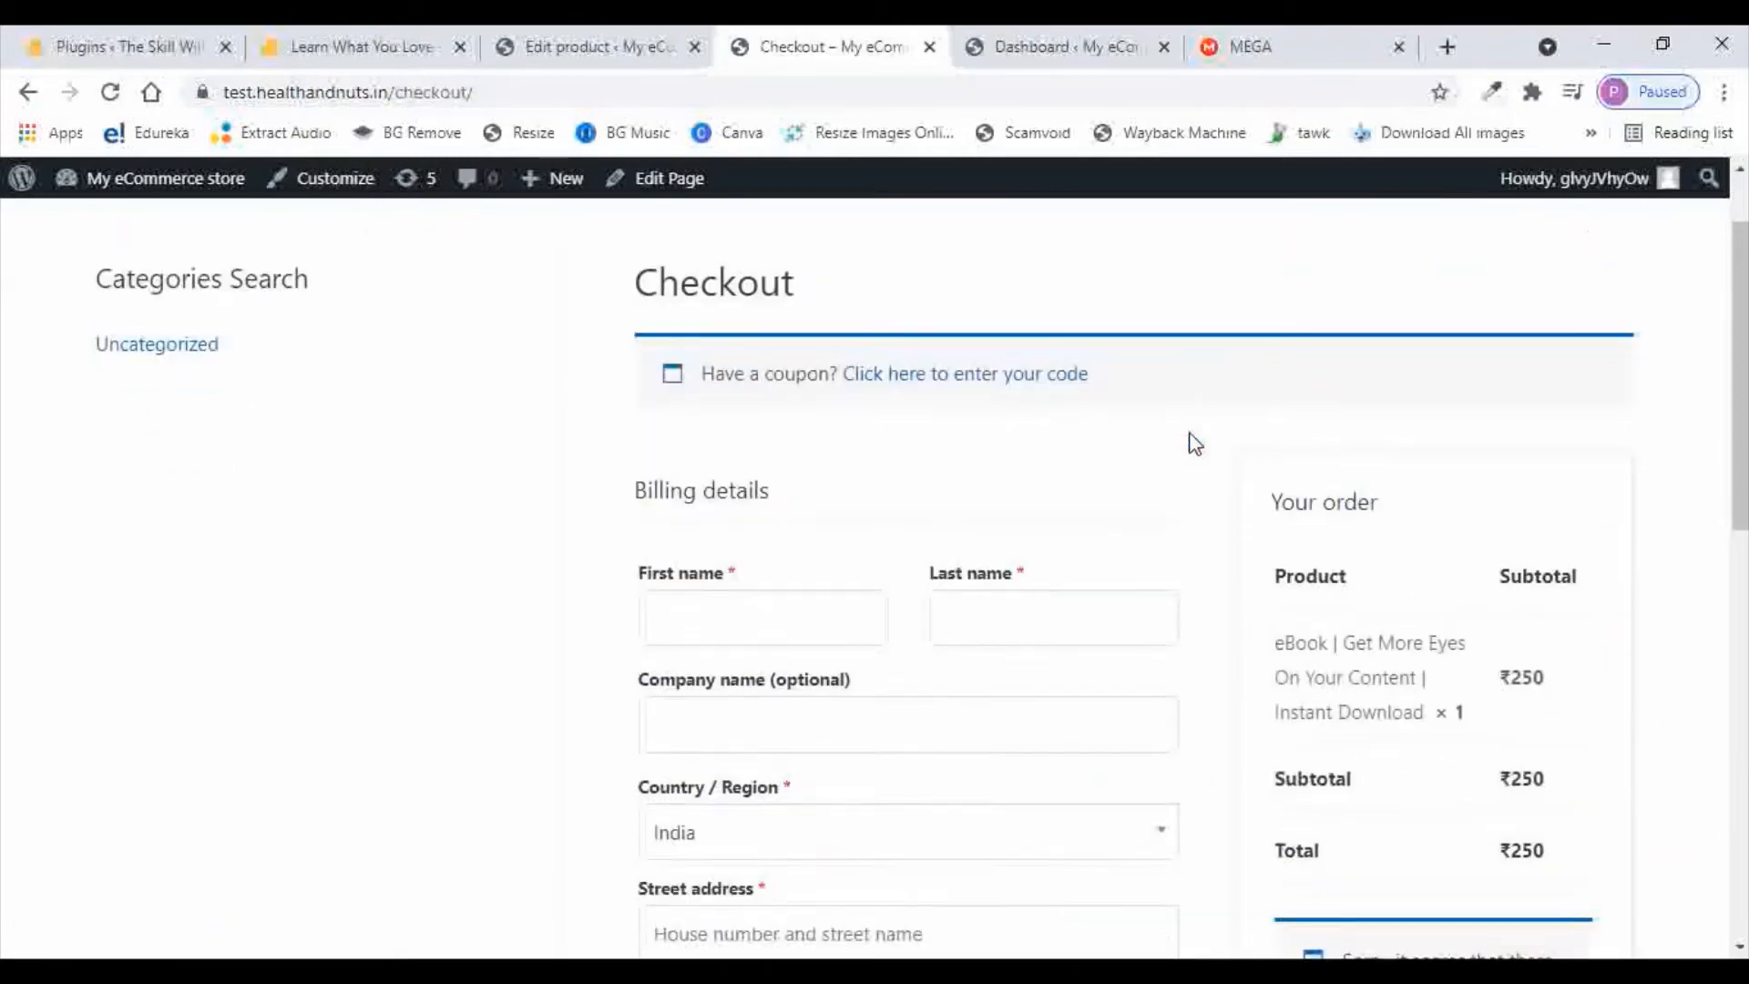
scroll(1150, 444, down, 1)
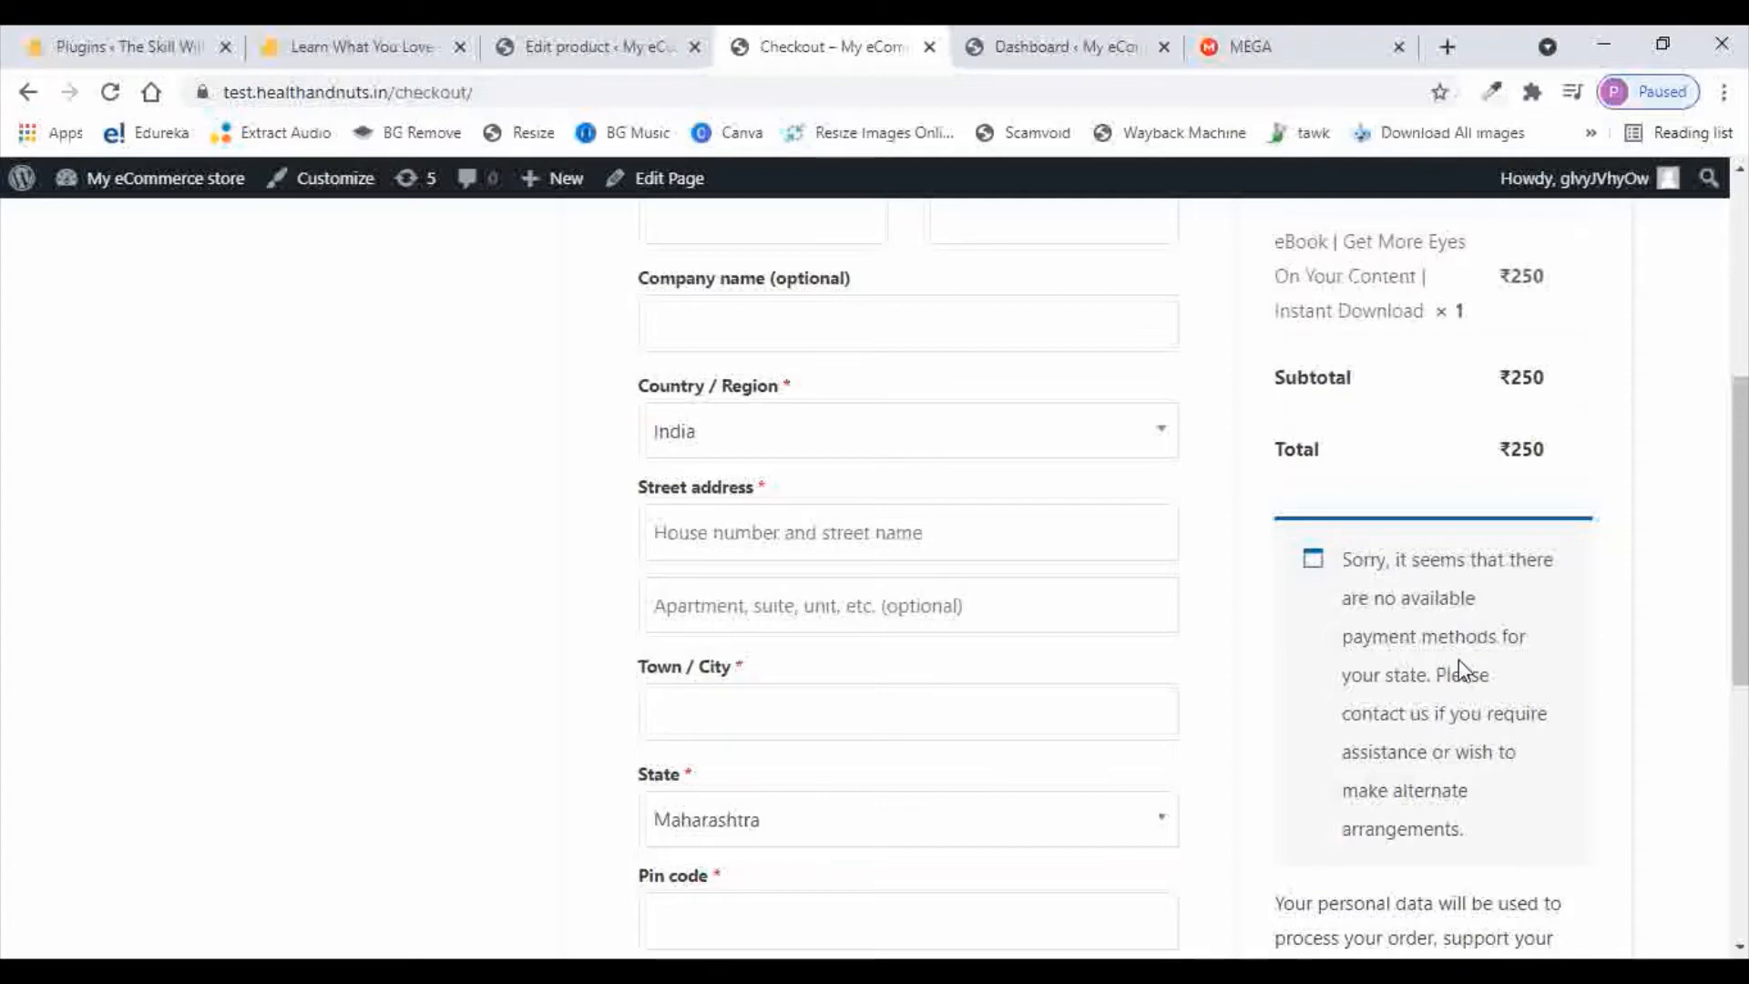
scroll(1458, 659, up, 1)
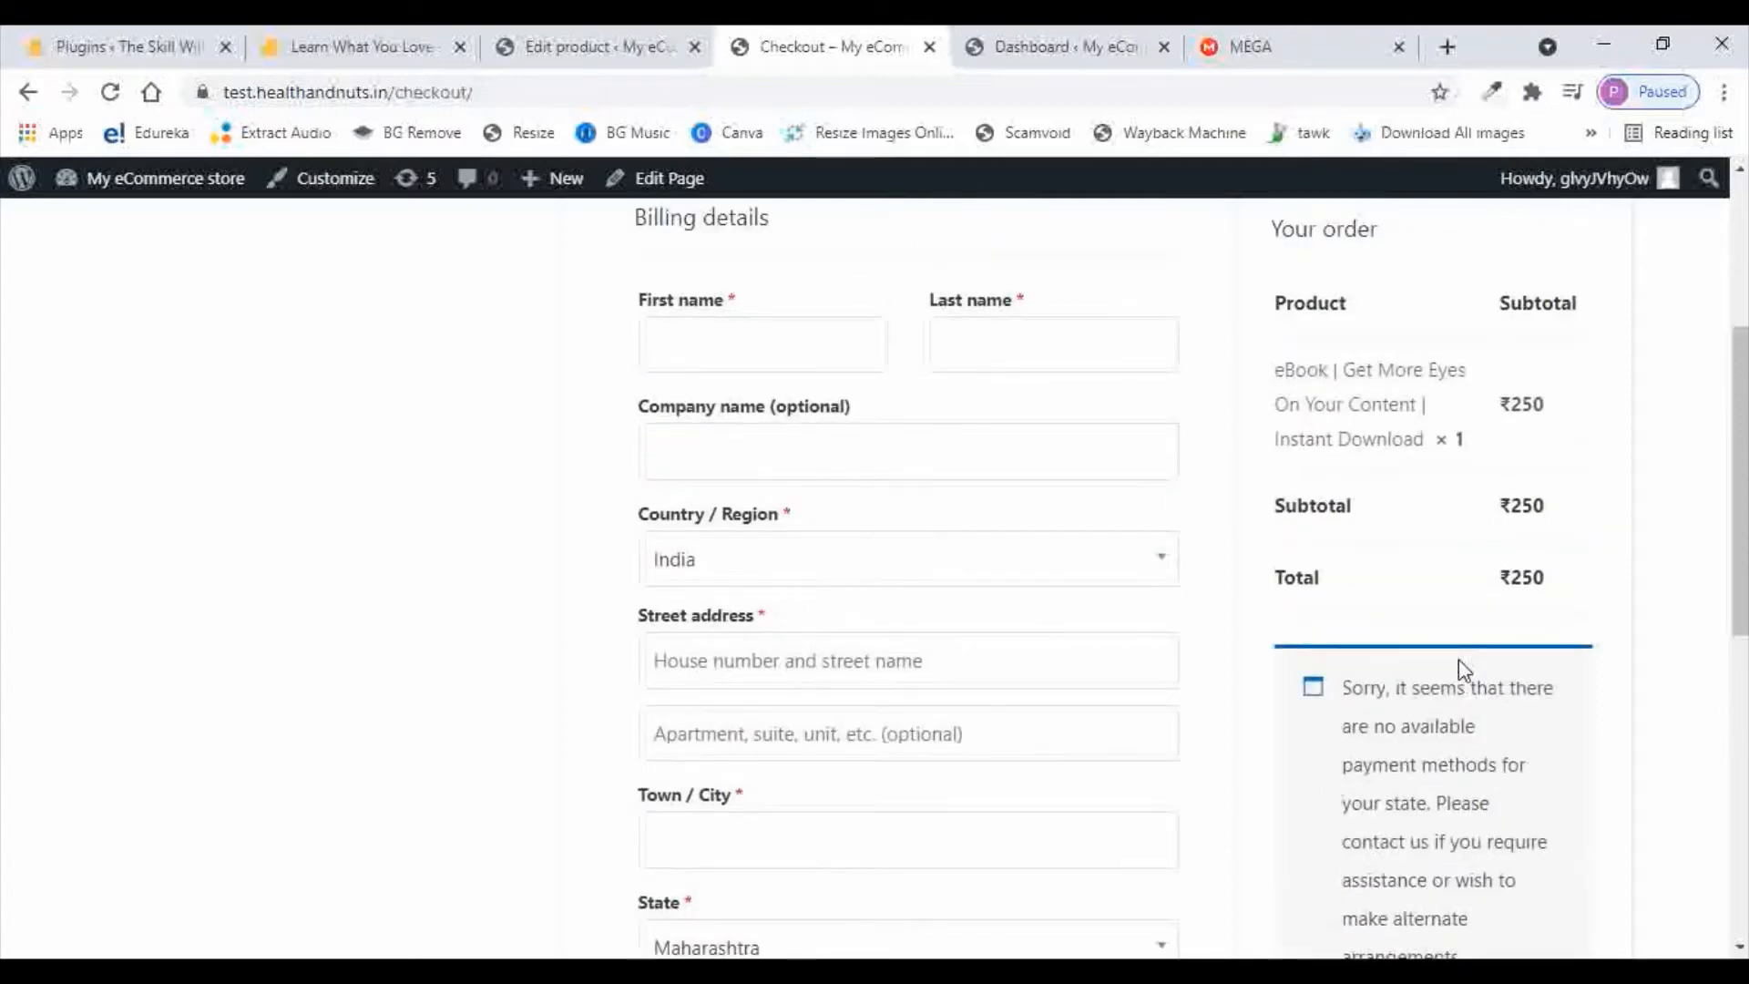
Enable the Cash on delivery payment method in the WooCommerce payment settings
click(586, 51)
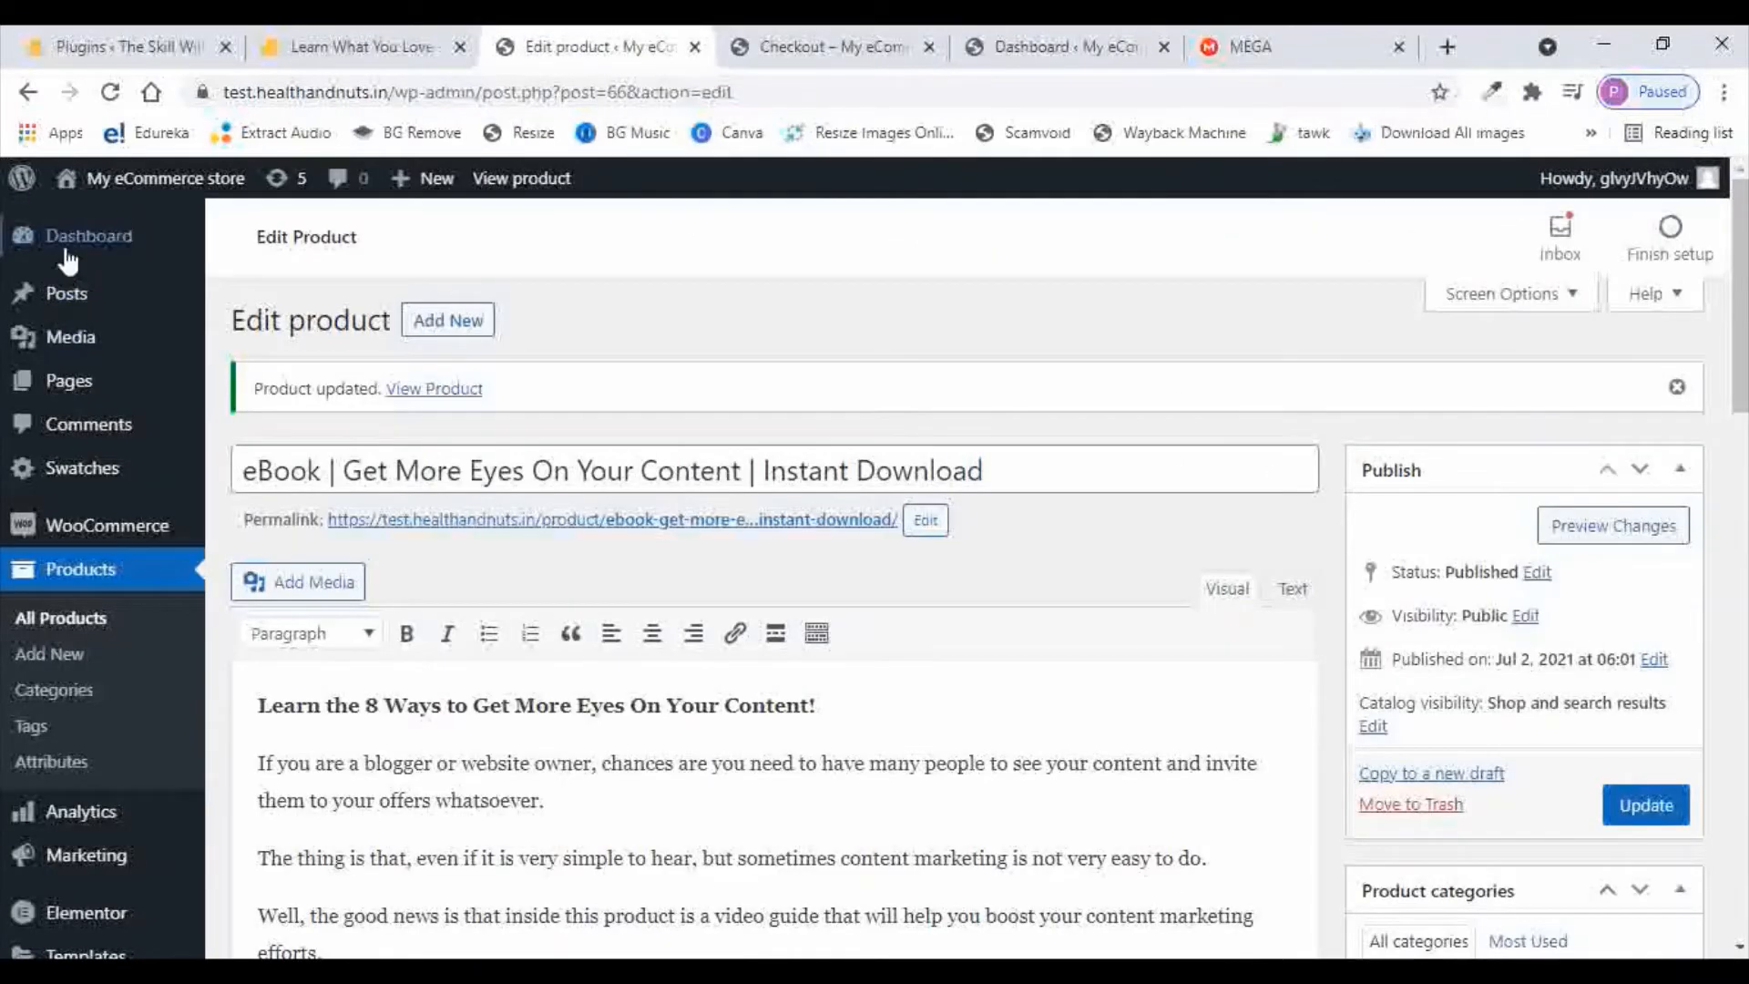
mouse_move(112, 359)
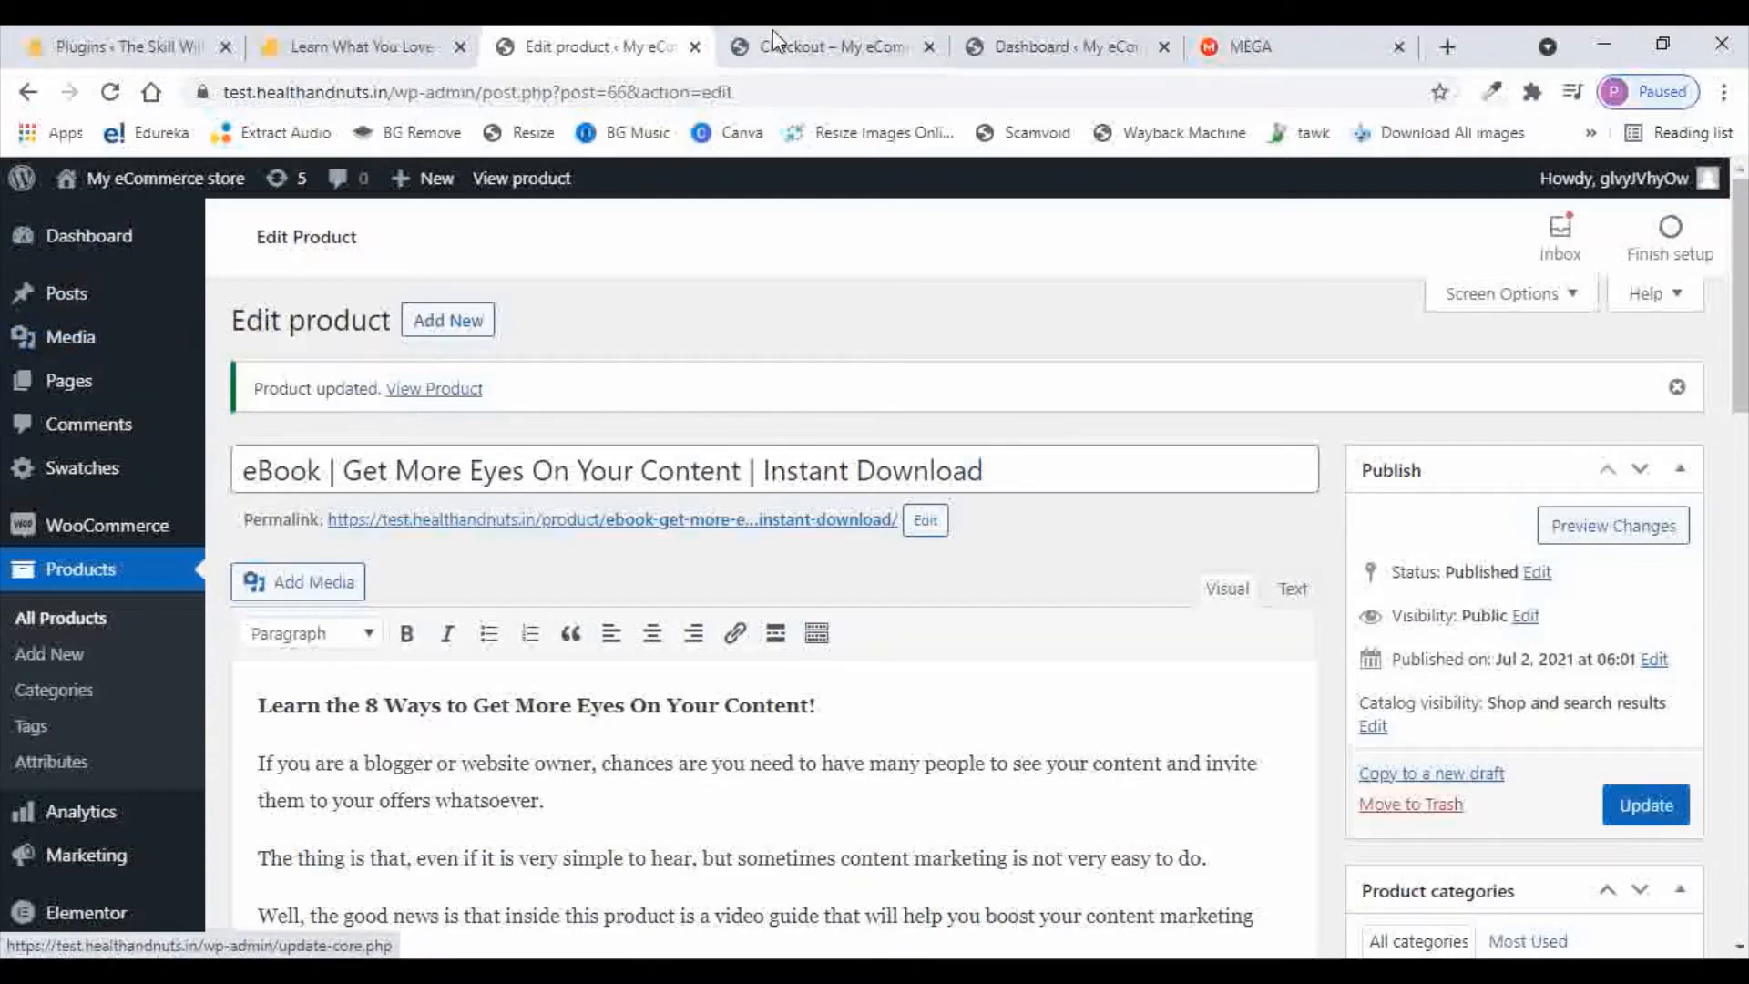
scroll(92, 513, down, 1)
scroll(92, 513, down, 3)
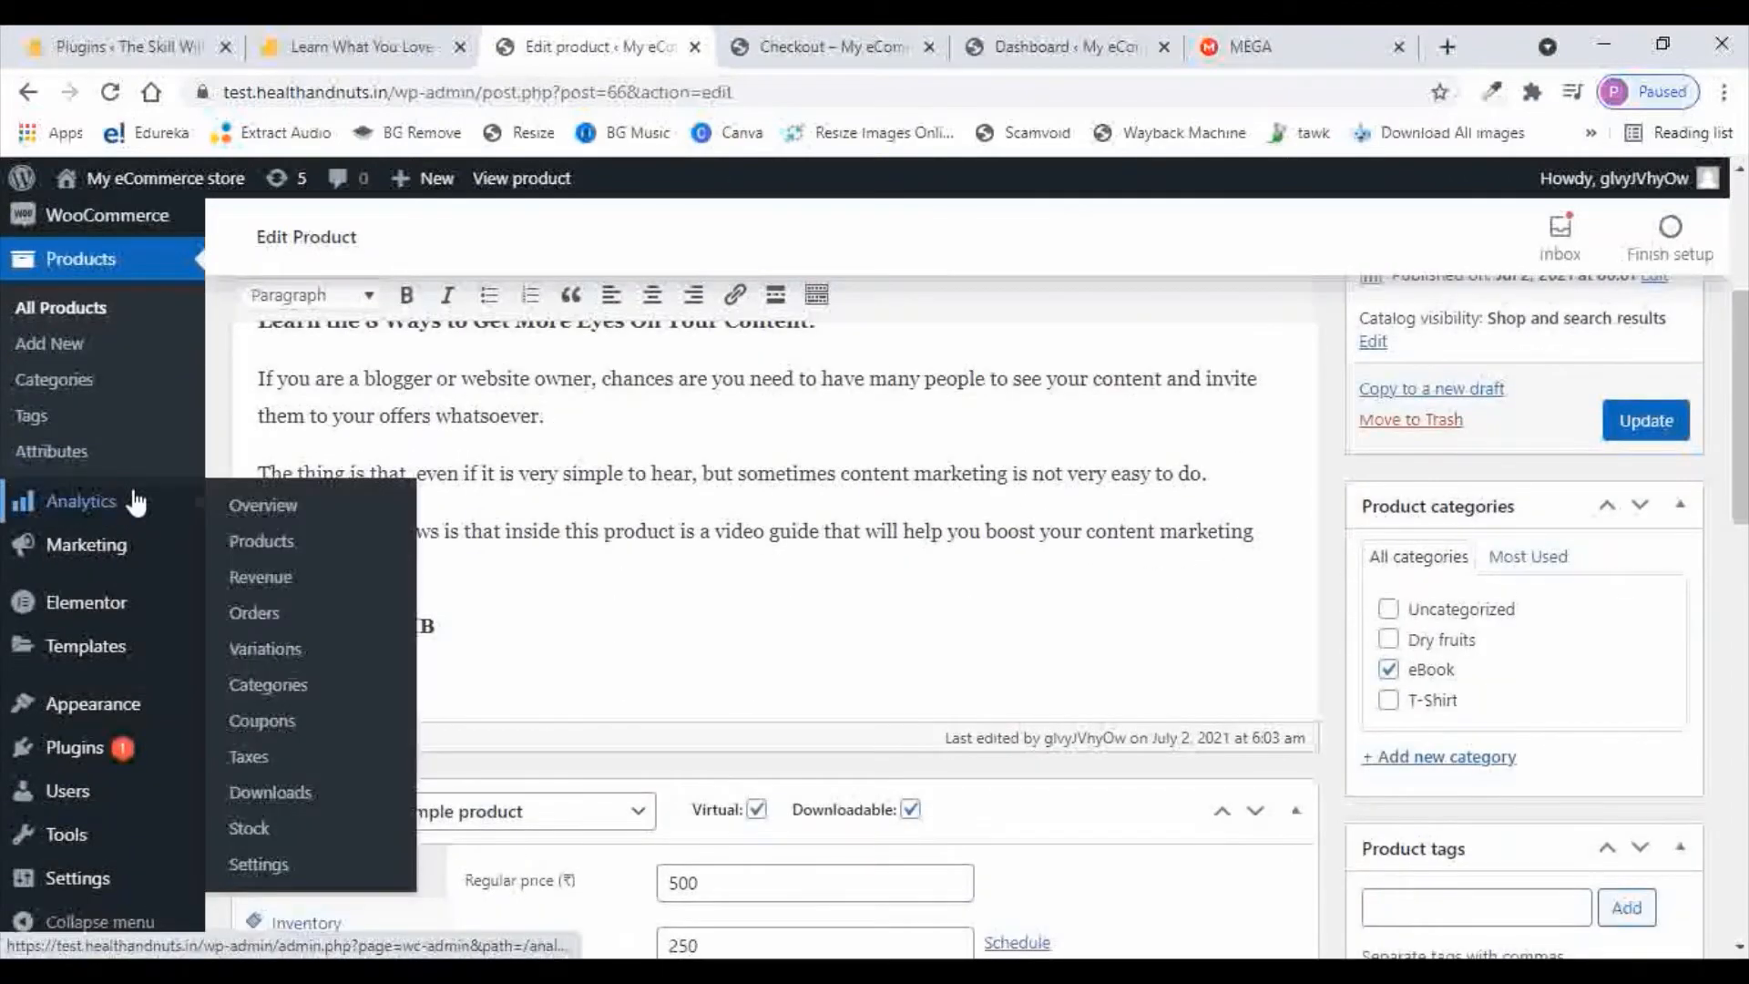
scroll(155, 601, up, 3)
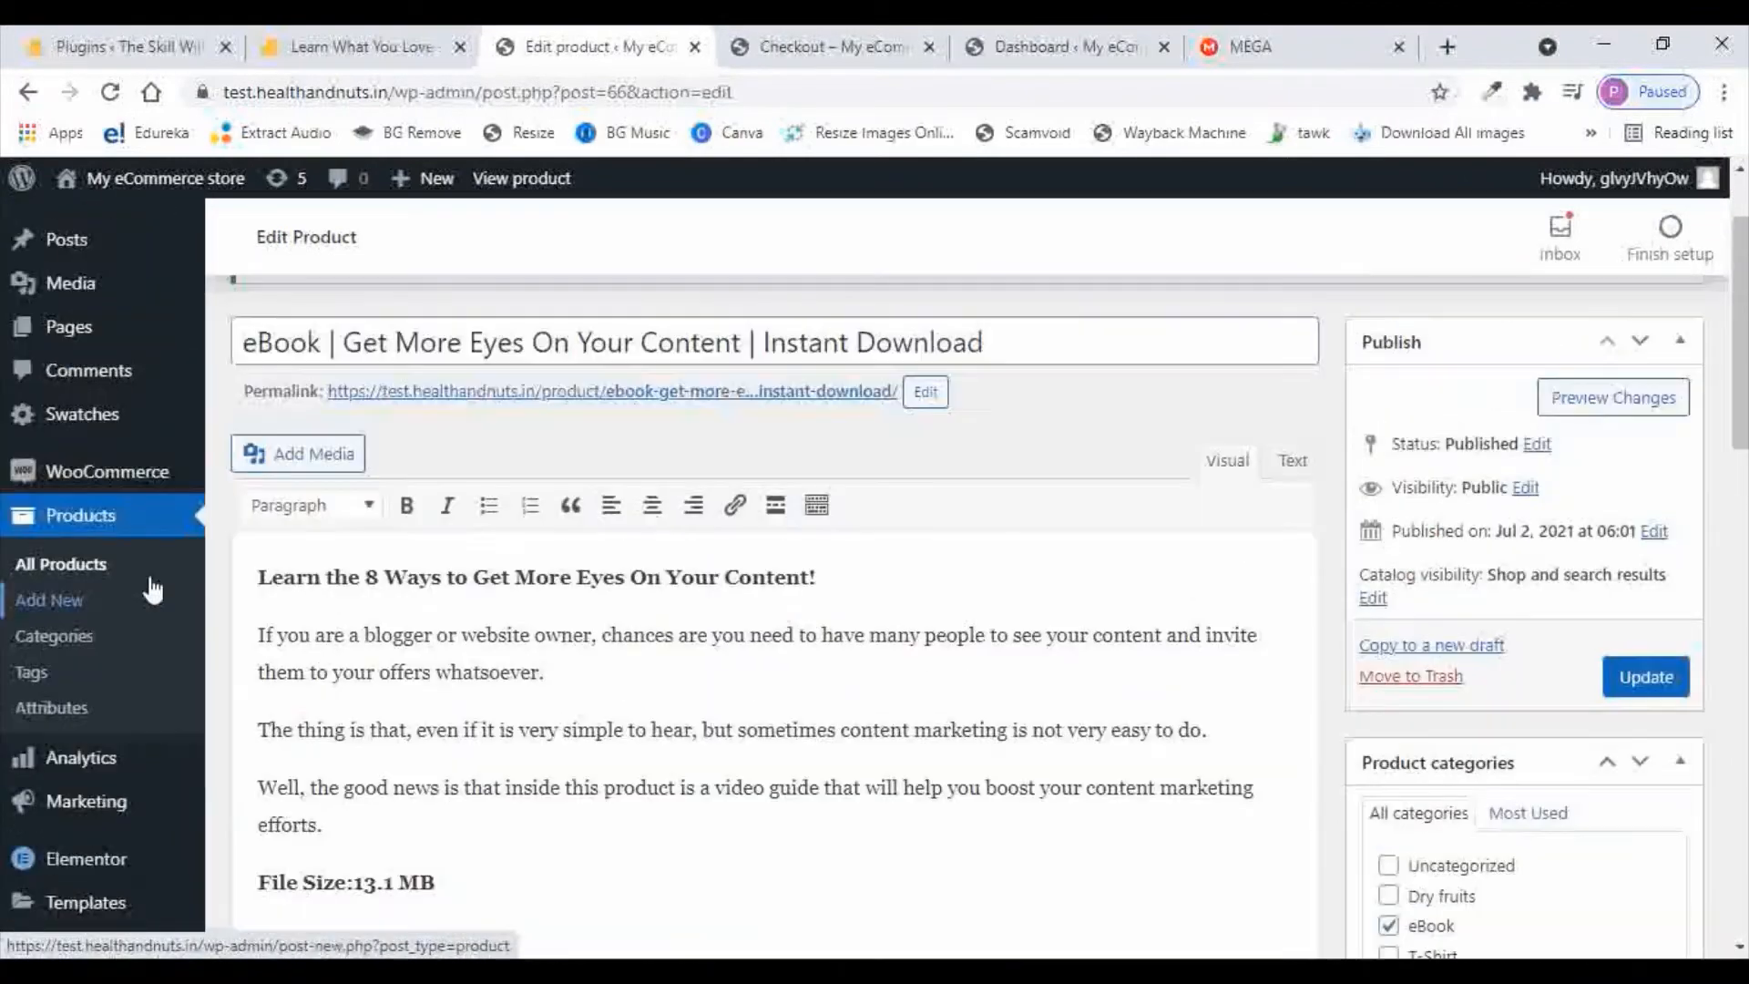
mouse_move(119, 478)
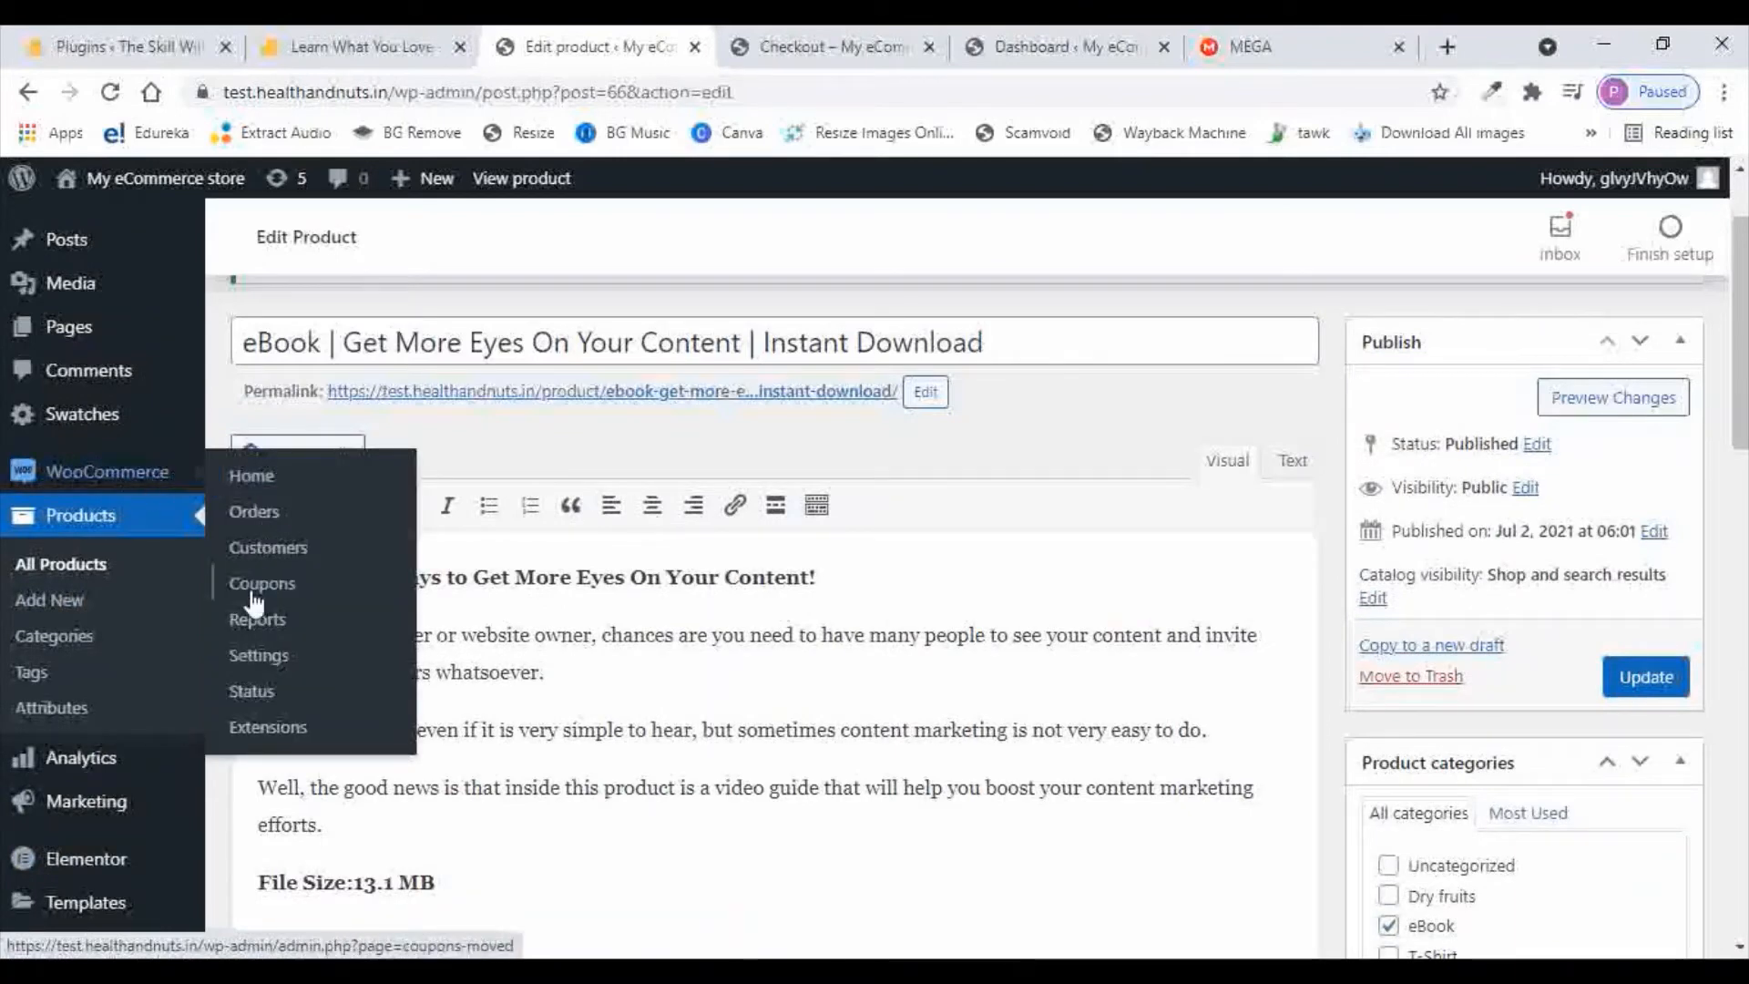
click(259, 656)
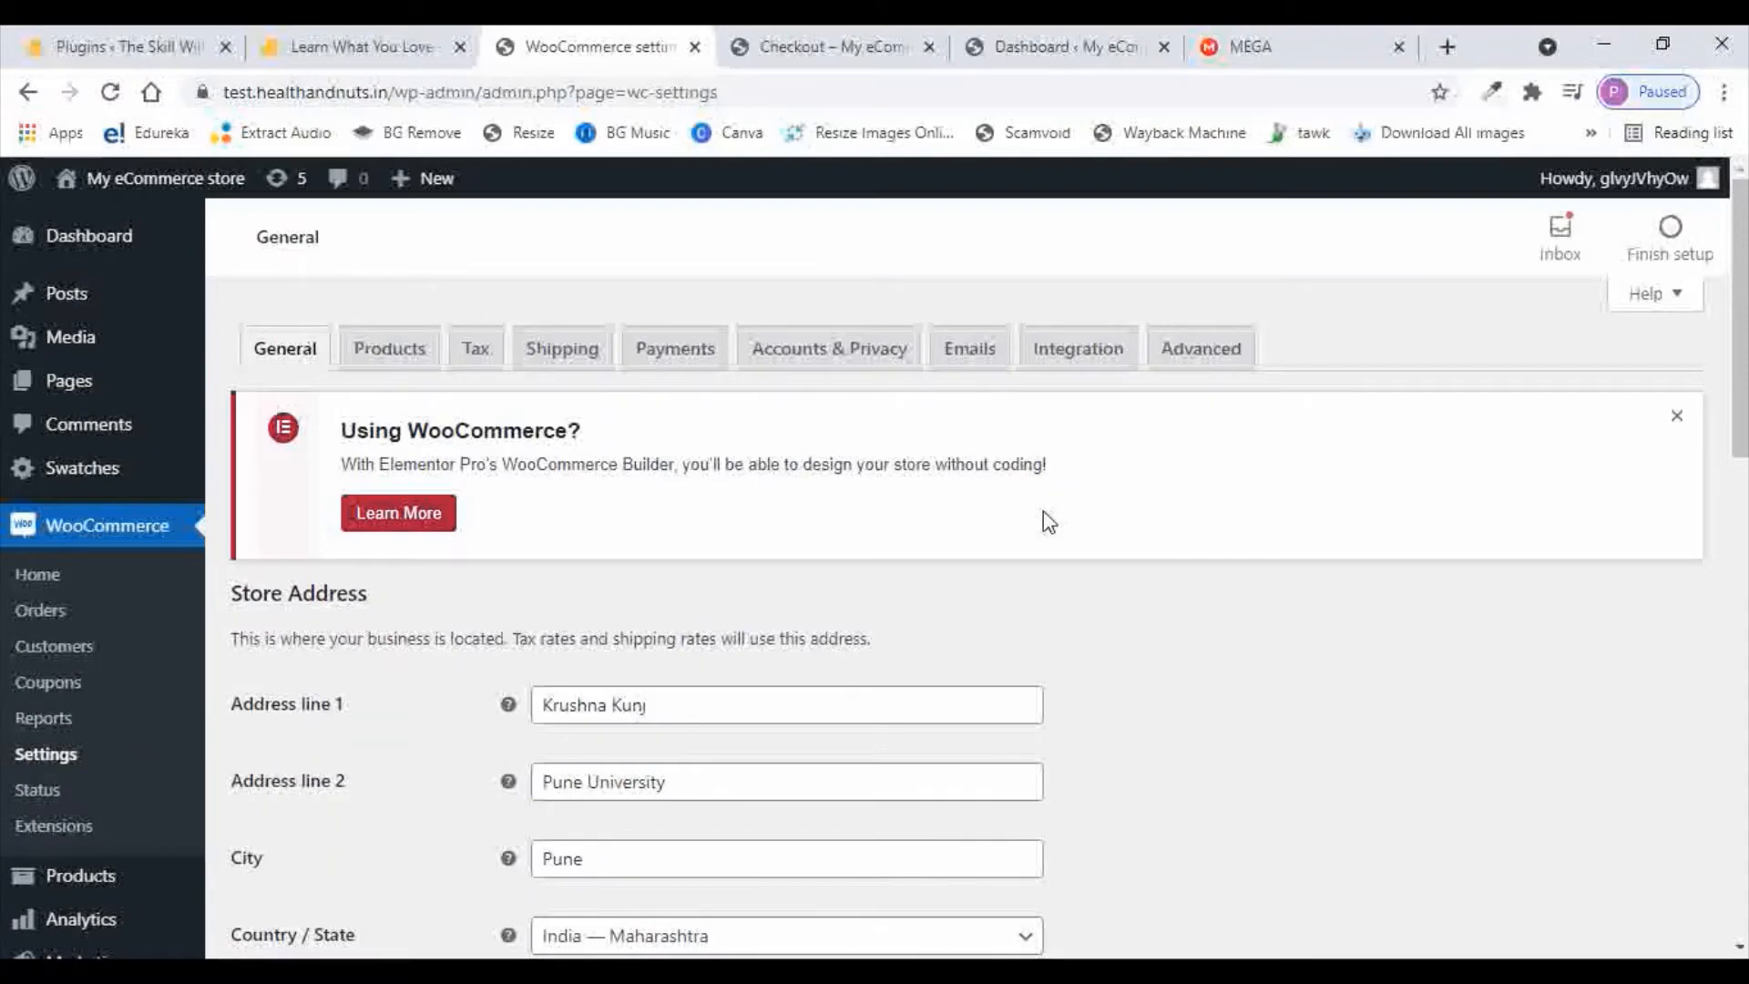
click(665, 356)
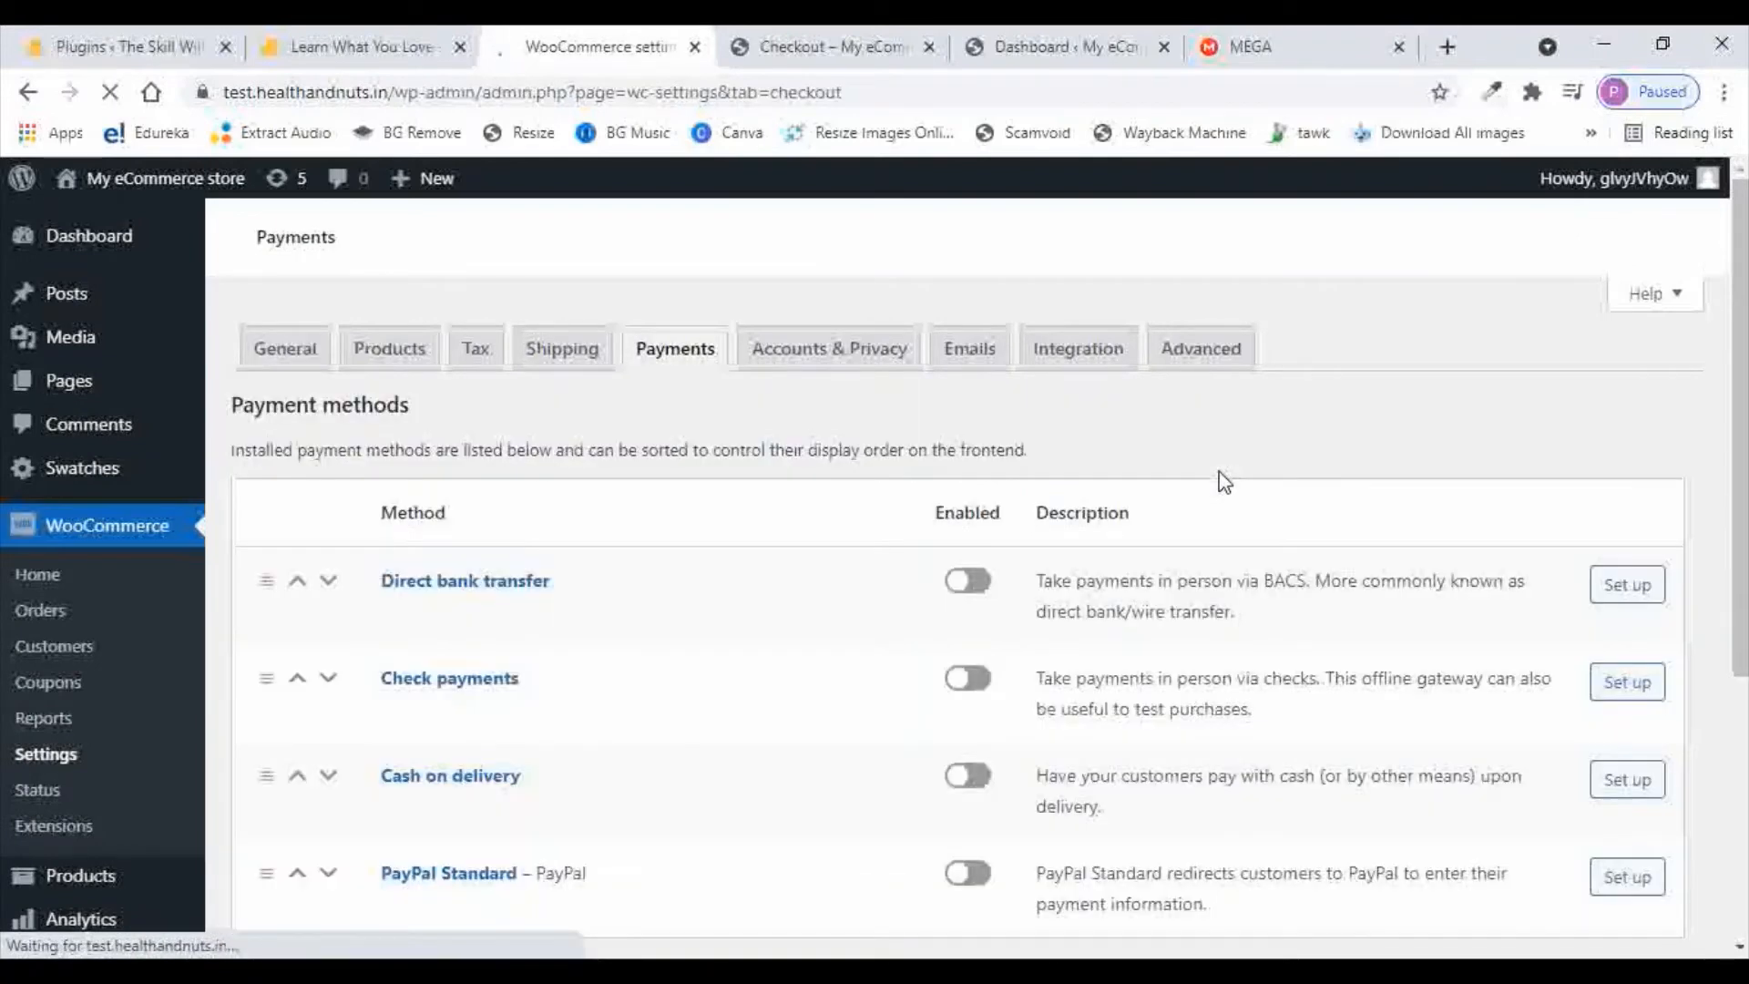
scroll(597, 586, down, 3)
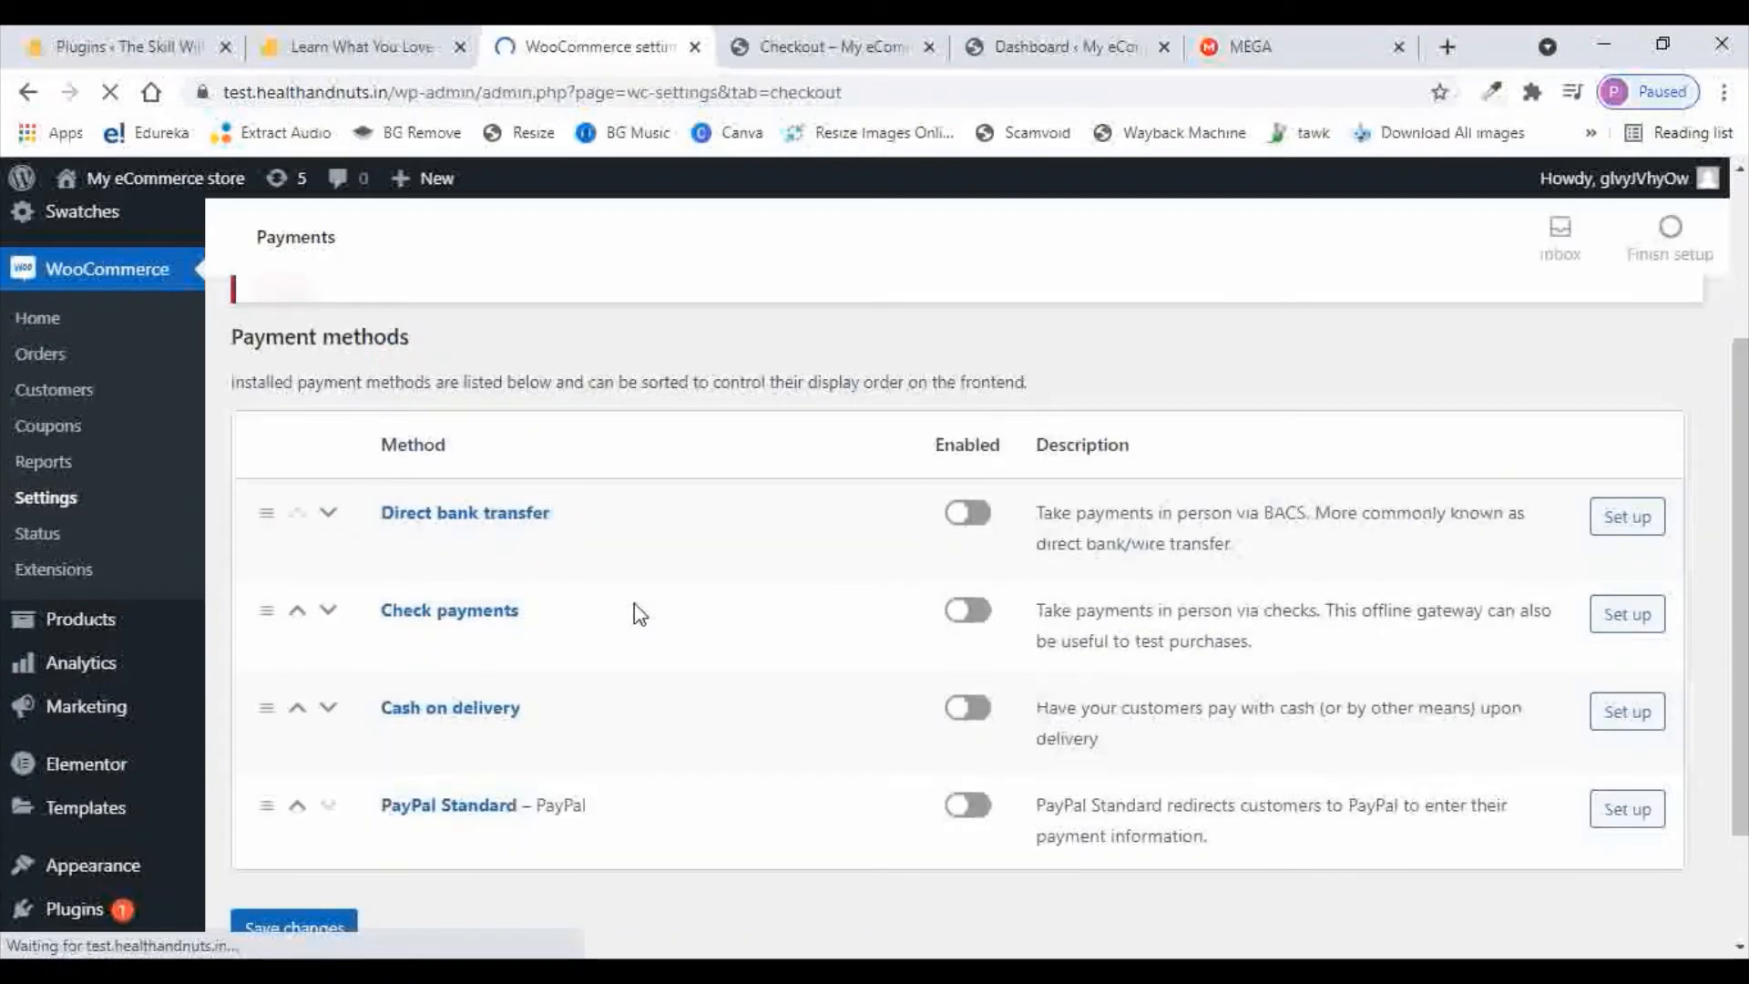
click(961, 707)
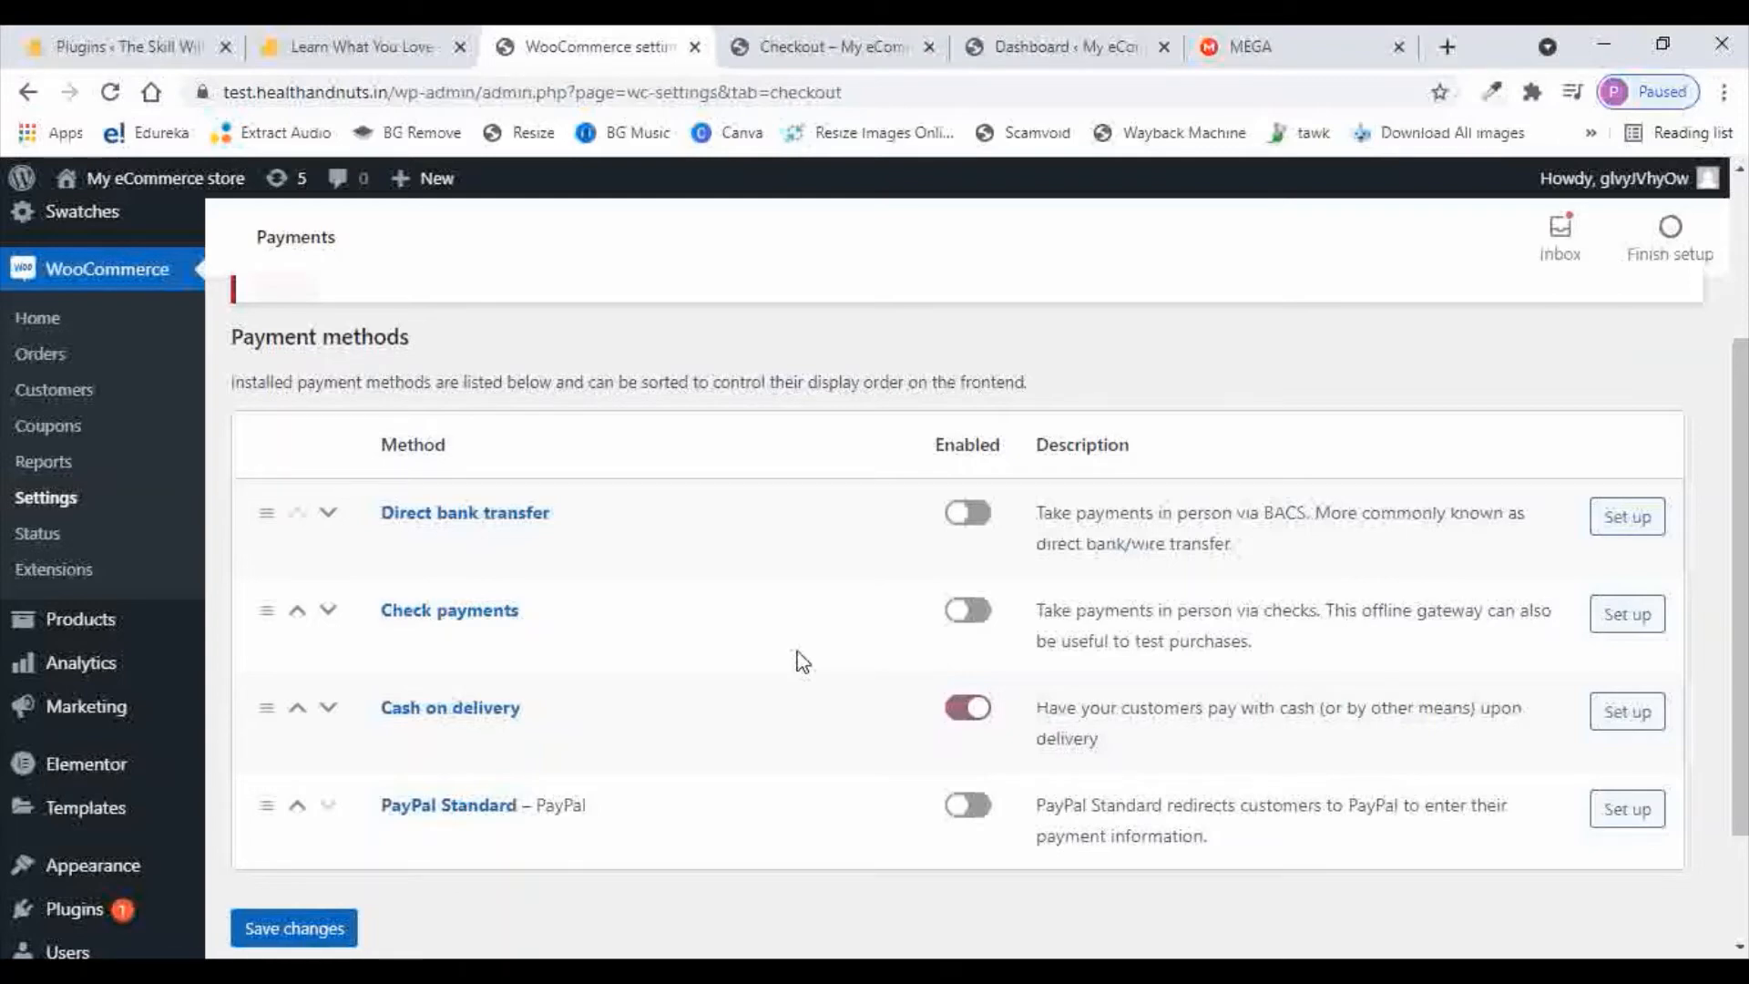
Open the Cash on delivery setup, keep it enabled with virtual orders accepted, and save the settings
click(1639, 727)
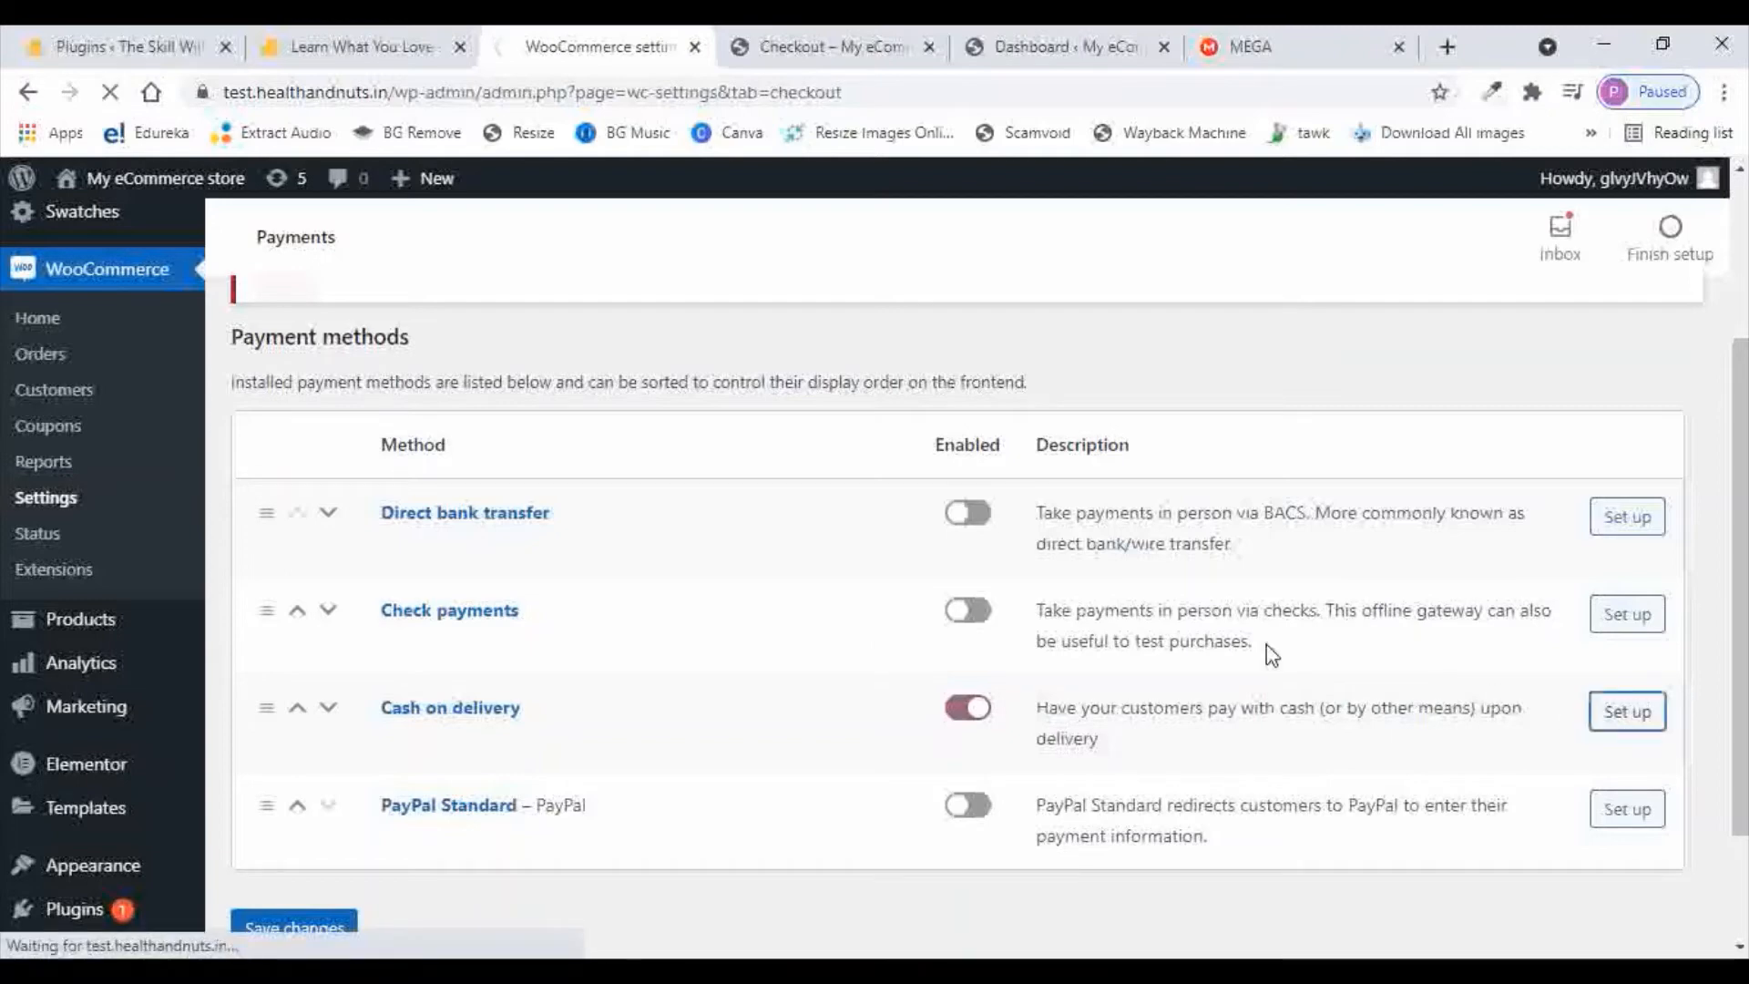
scroll(933, 519, down, 4)
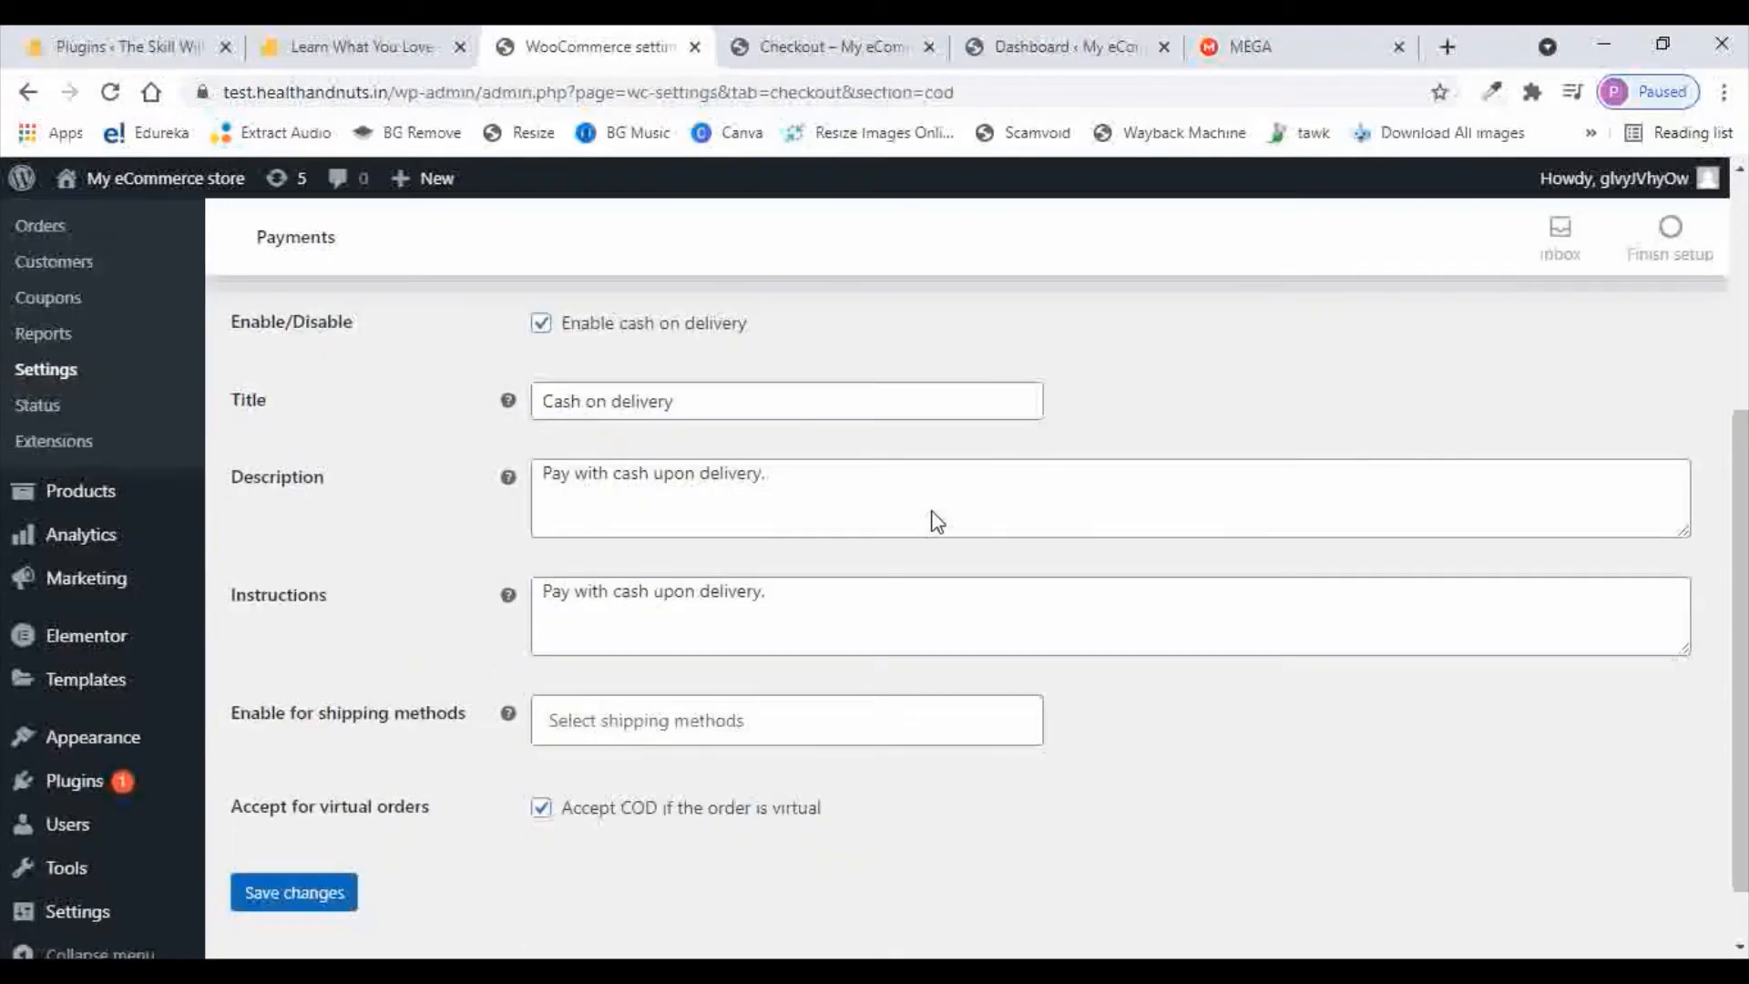
click(293, 823)
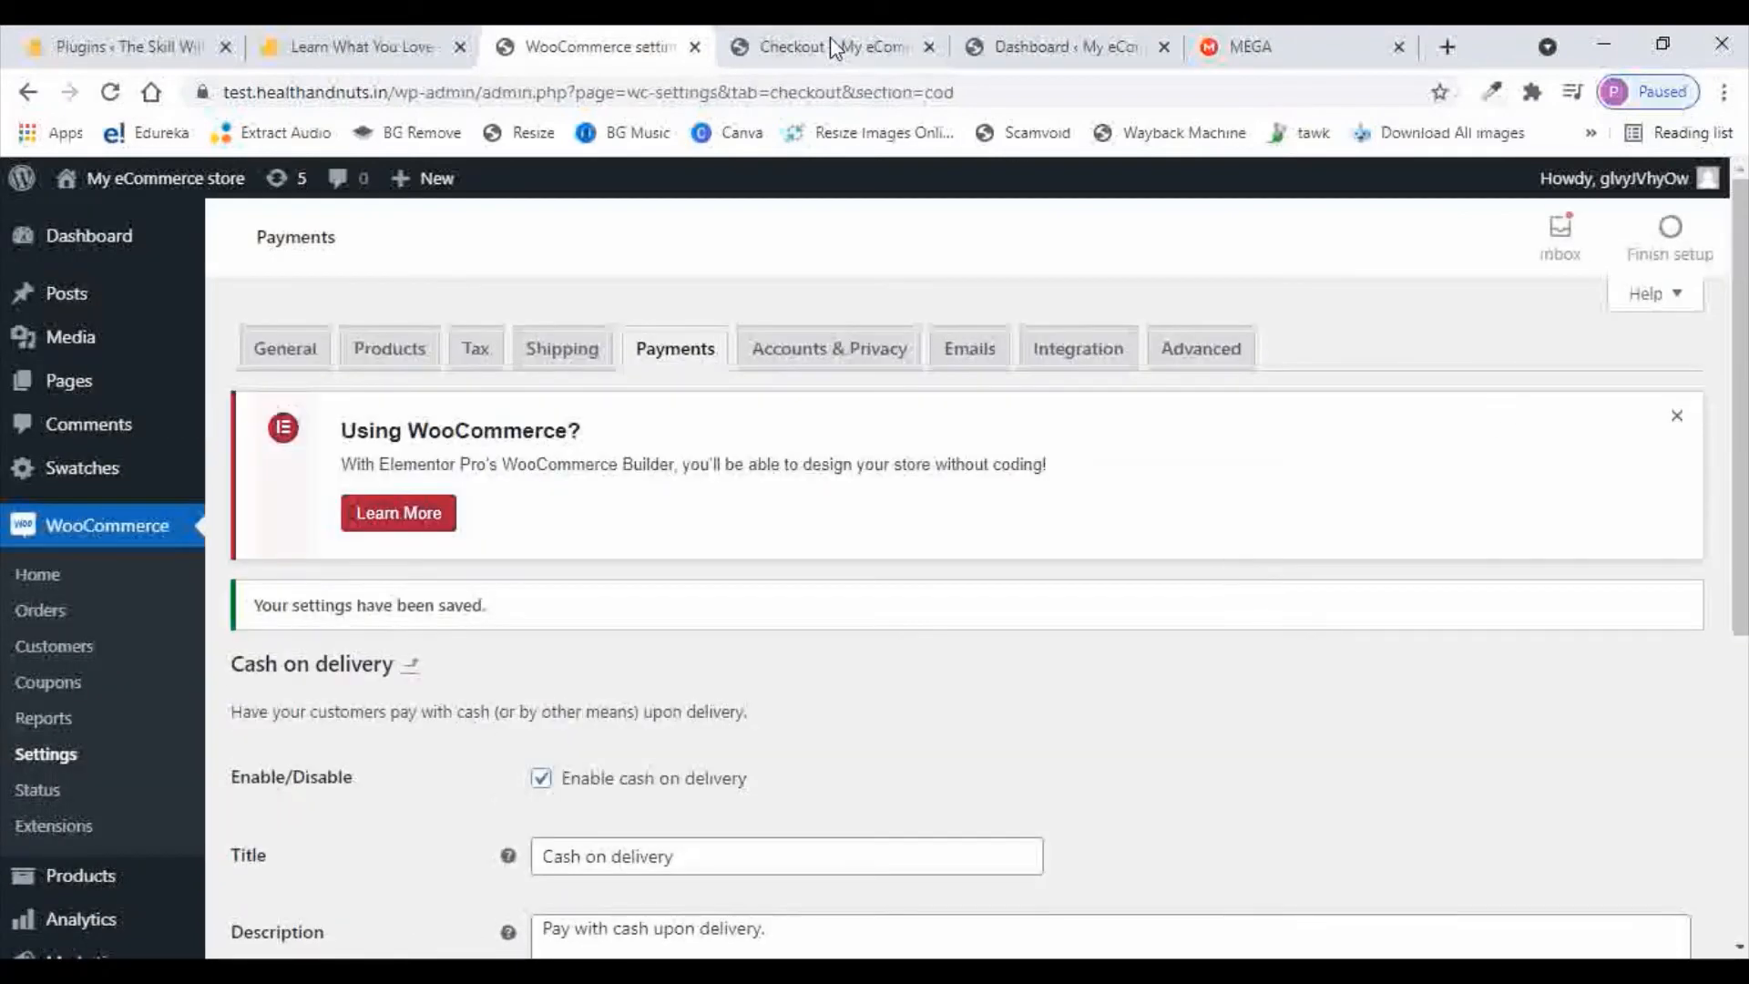
Reload the checkout page and check the payment method offered beside the order summary
click(799, 49)
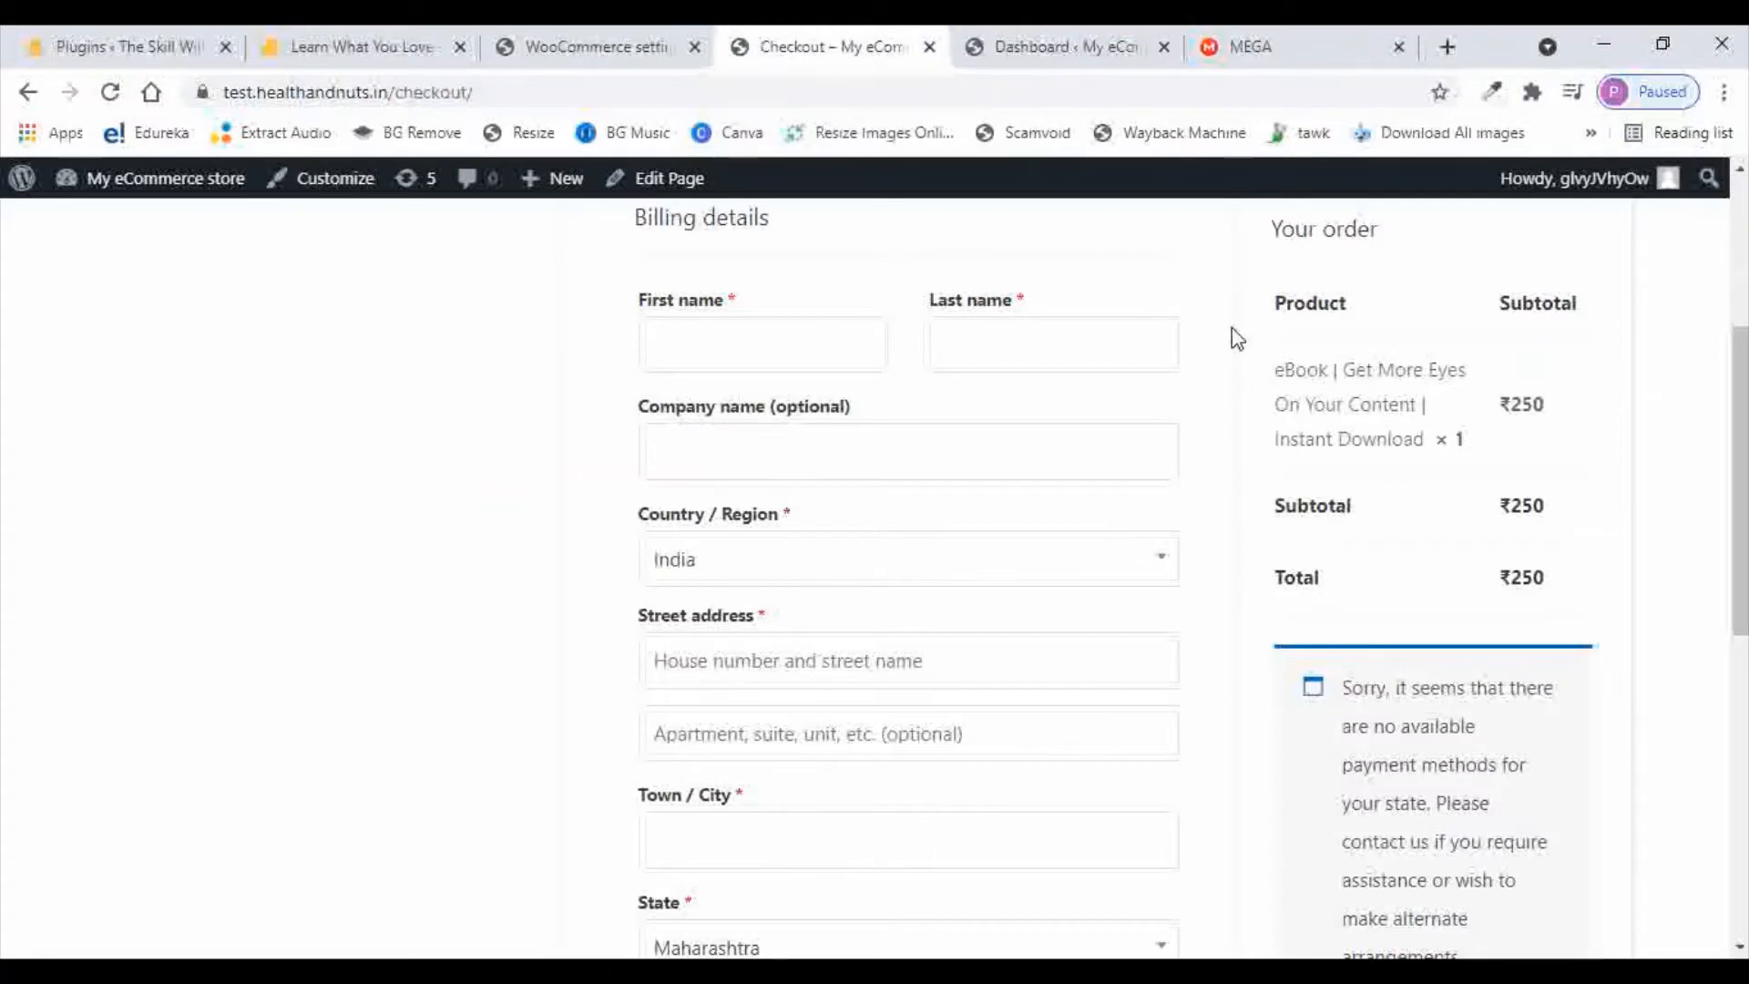
click(109, 92)
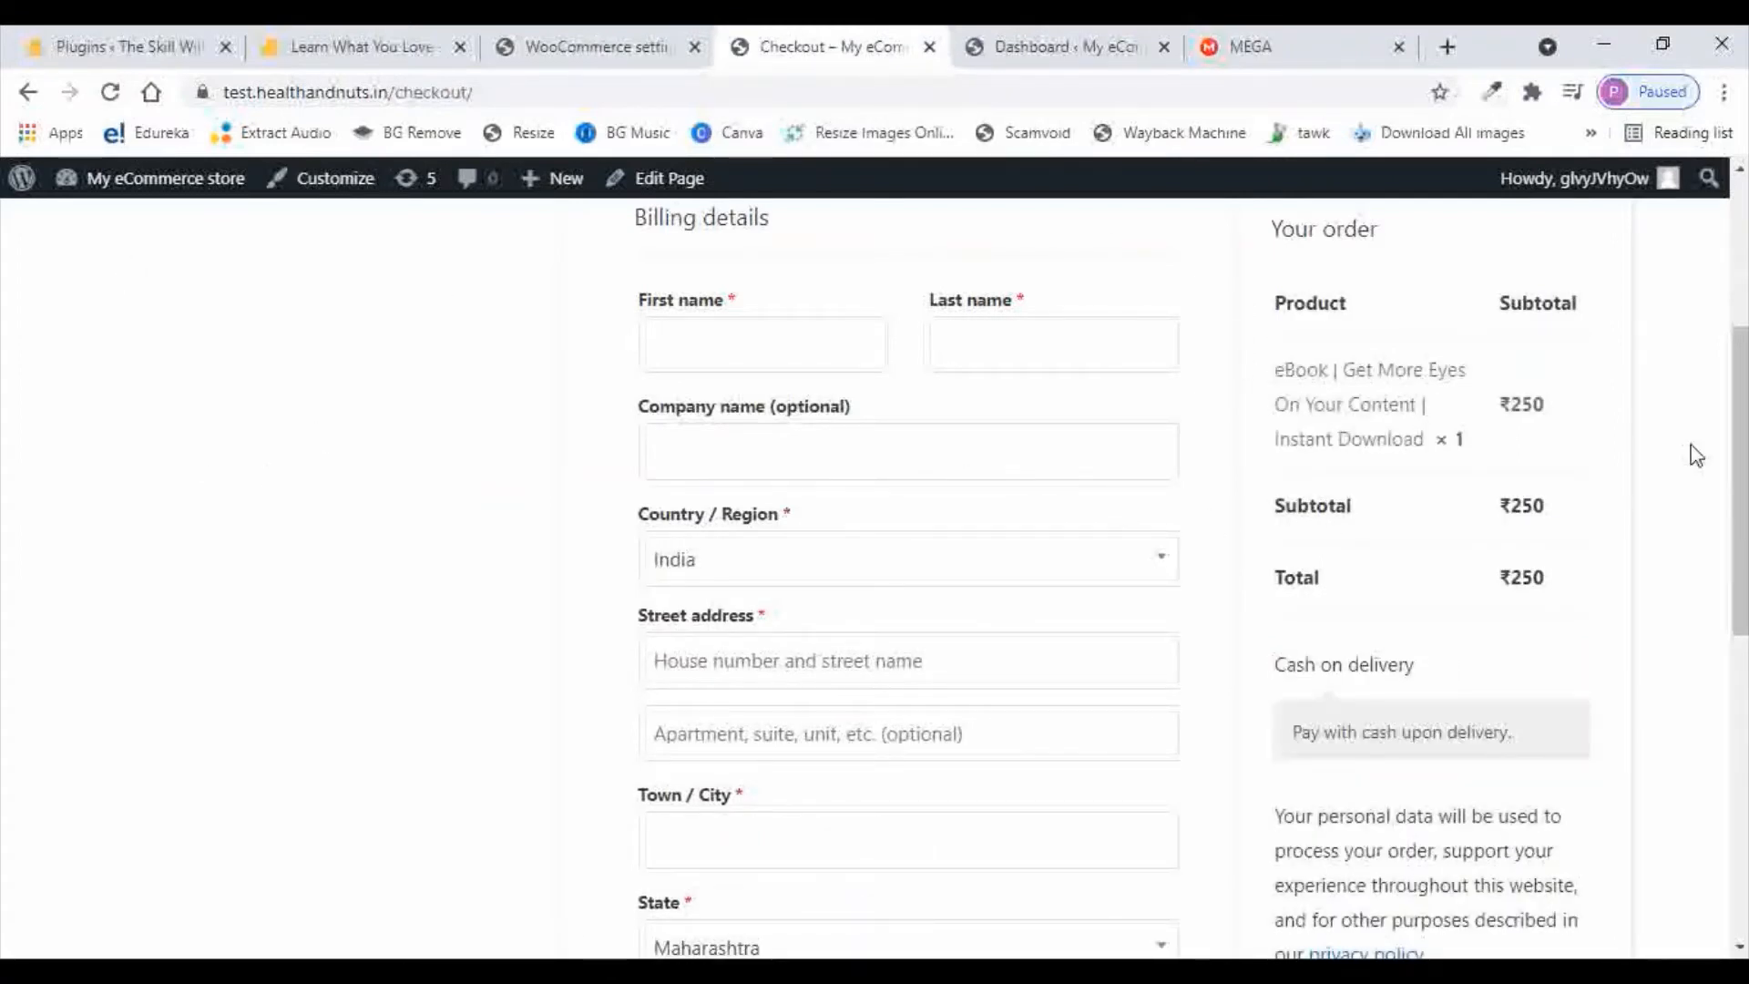
scroll(1696, 456, down, 1)
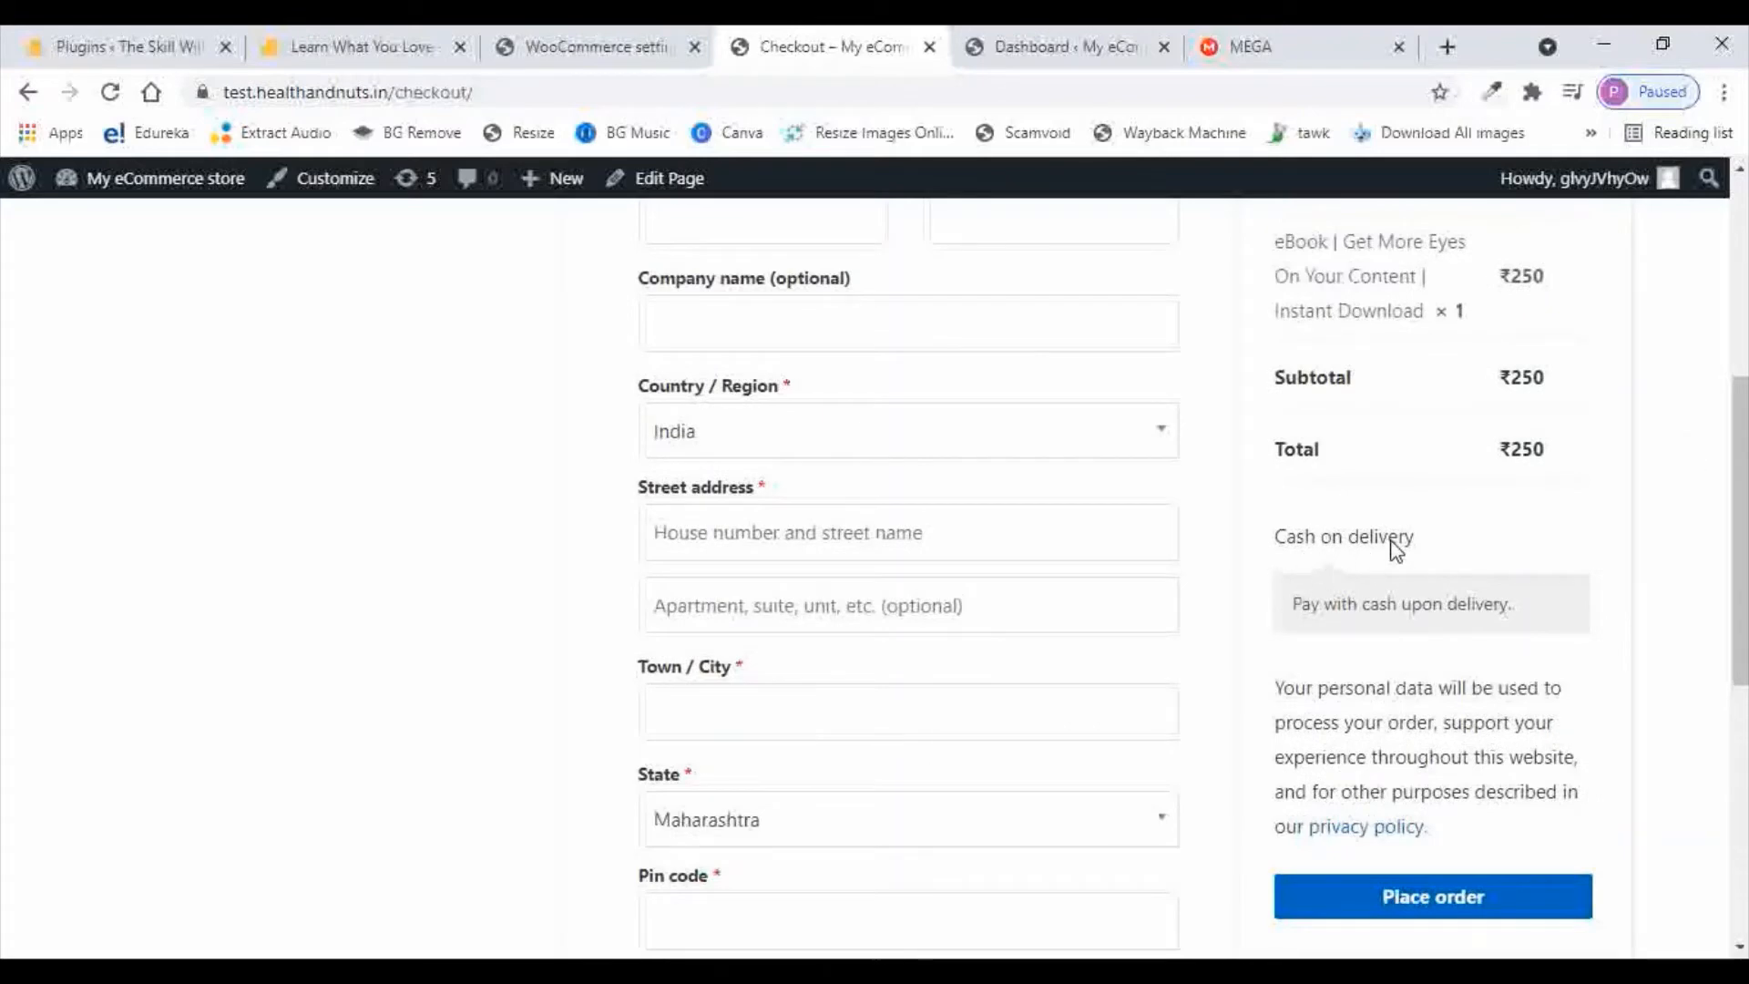
scroll(1621, 449, up, 3)
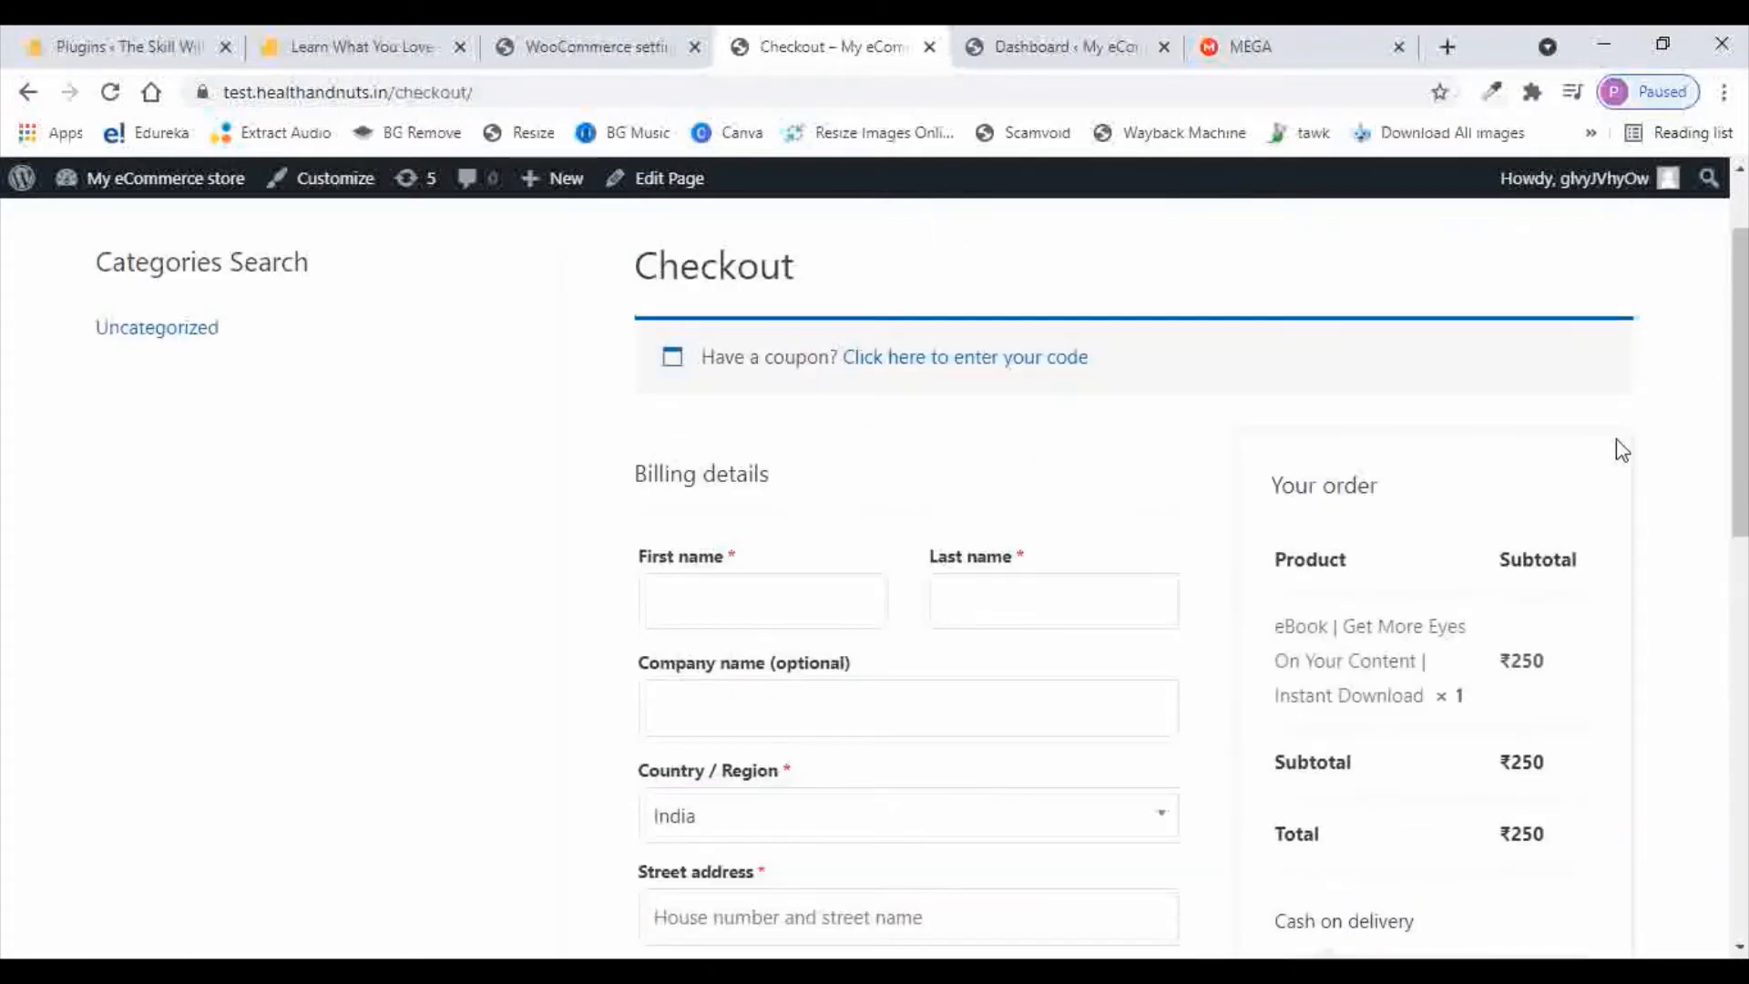
Examine the checkout's billing fields, required contact details, order notes and order summary
scroll(1622, 449, down, 5)
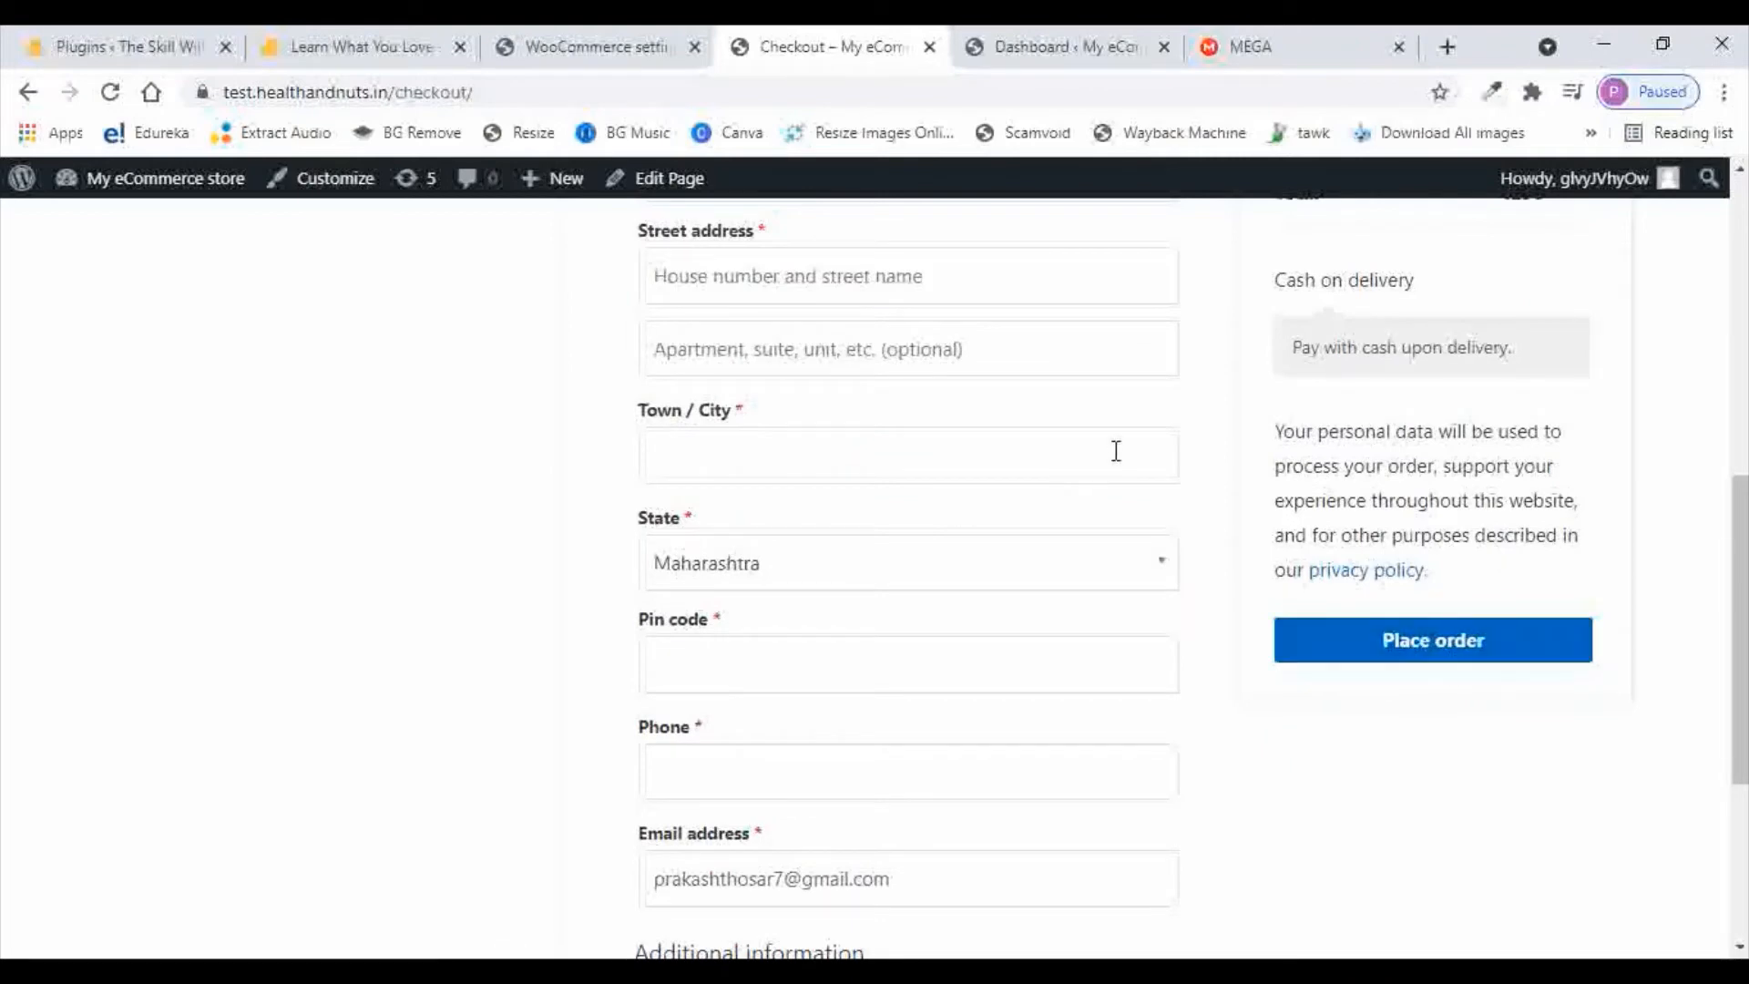
scroll(1138, 455, up, 4)
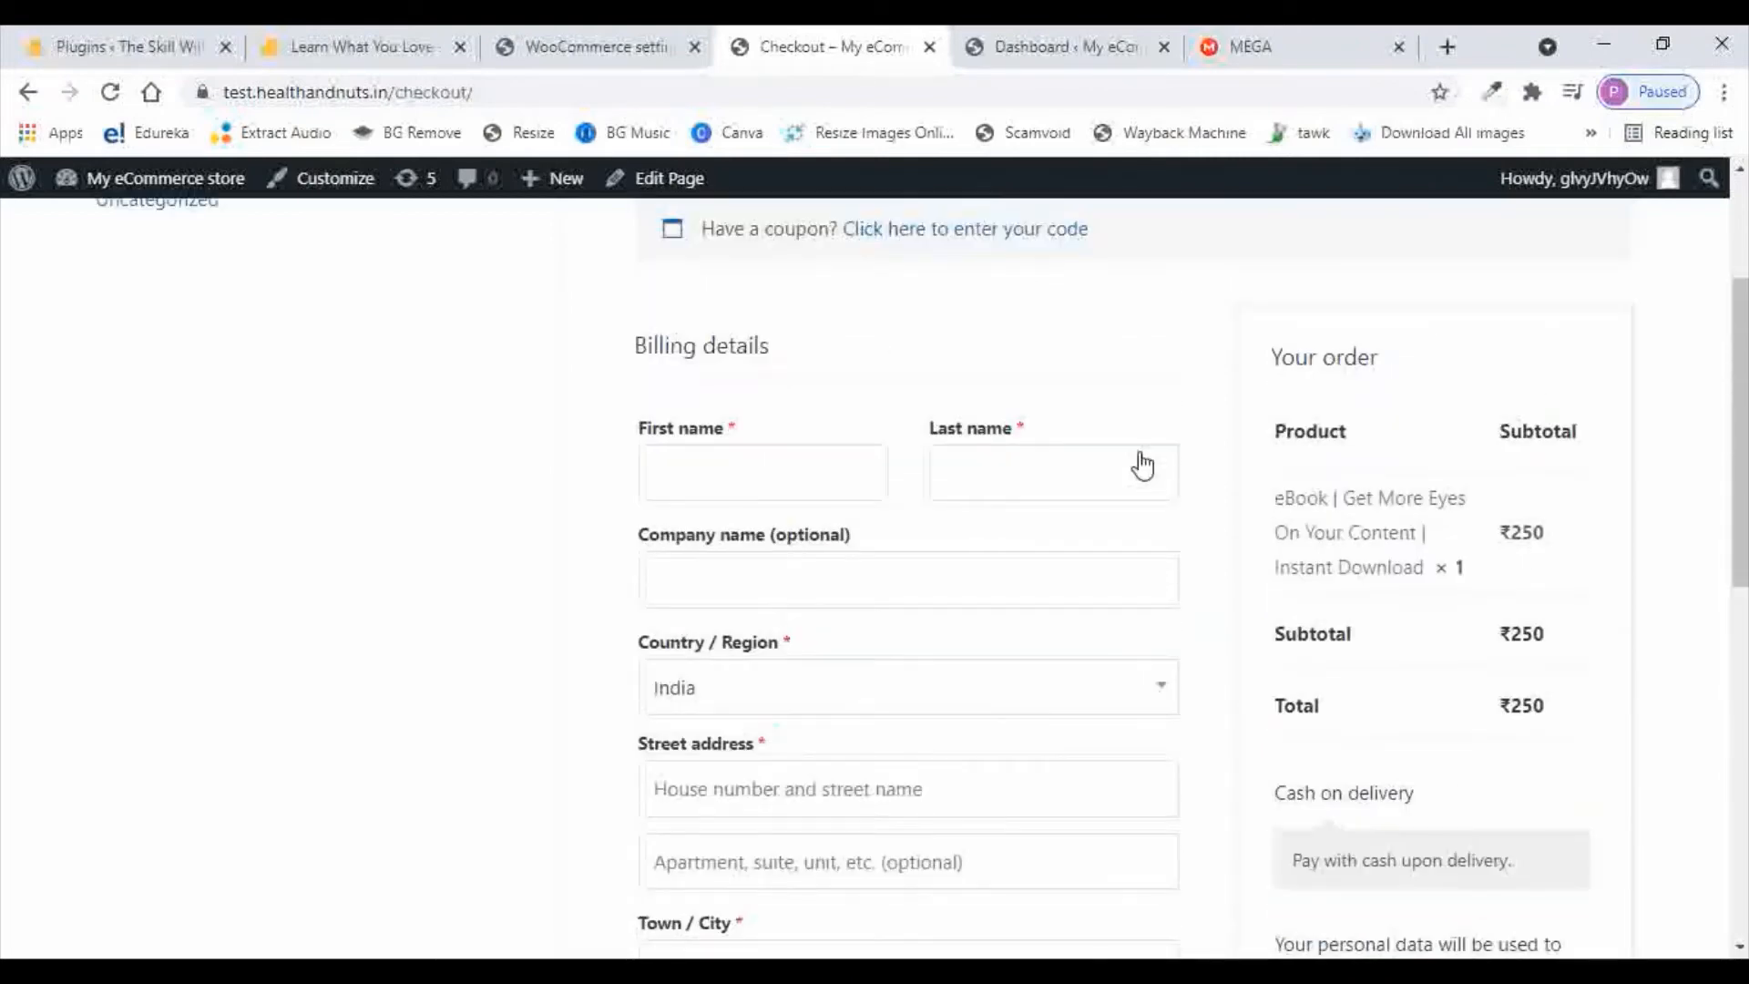
scroll(879, 304, up, 1)
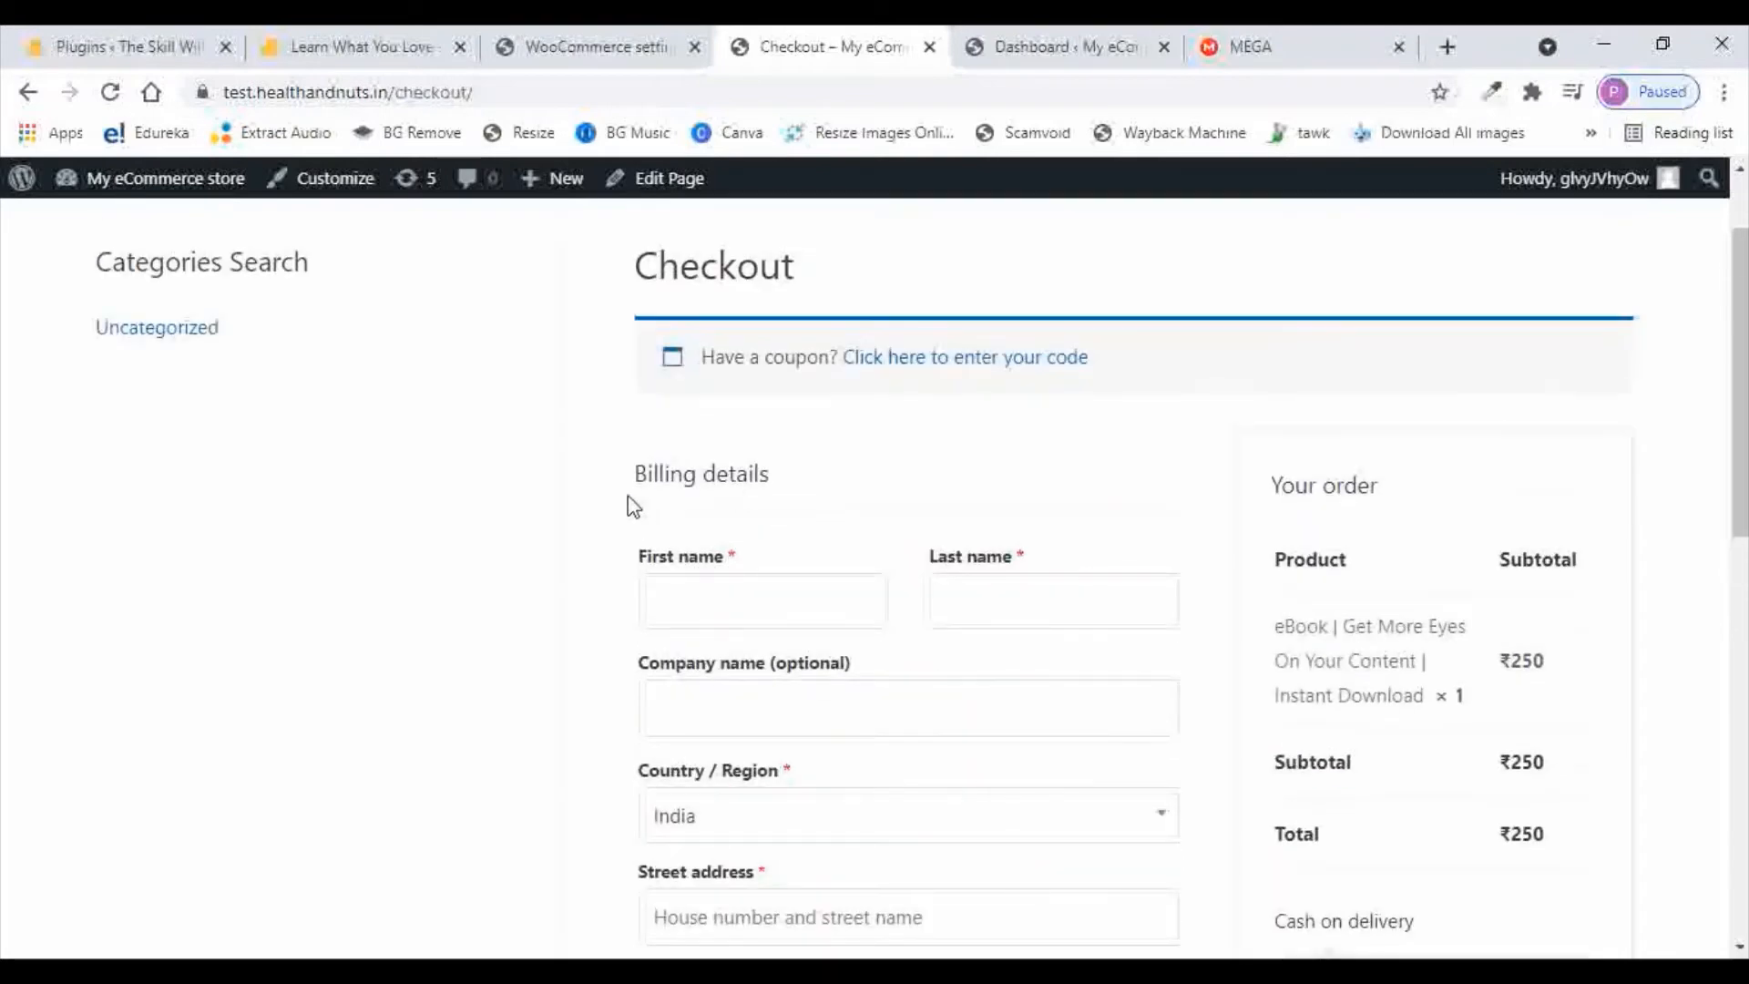
scroll(852, 481, down, 1)
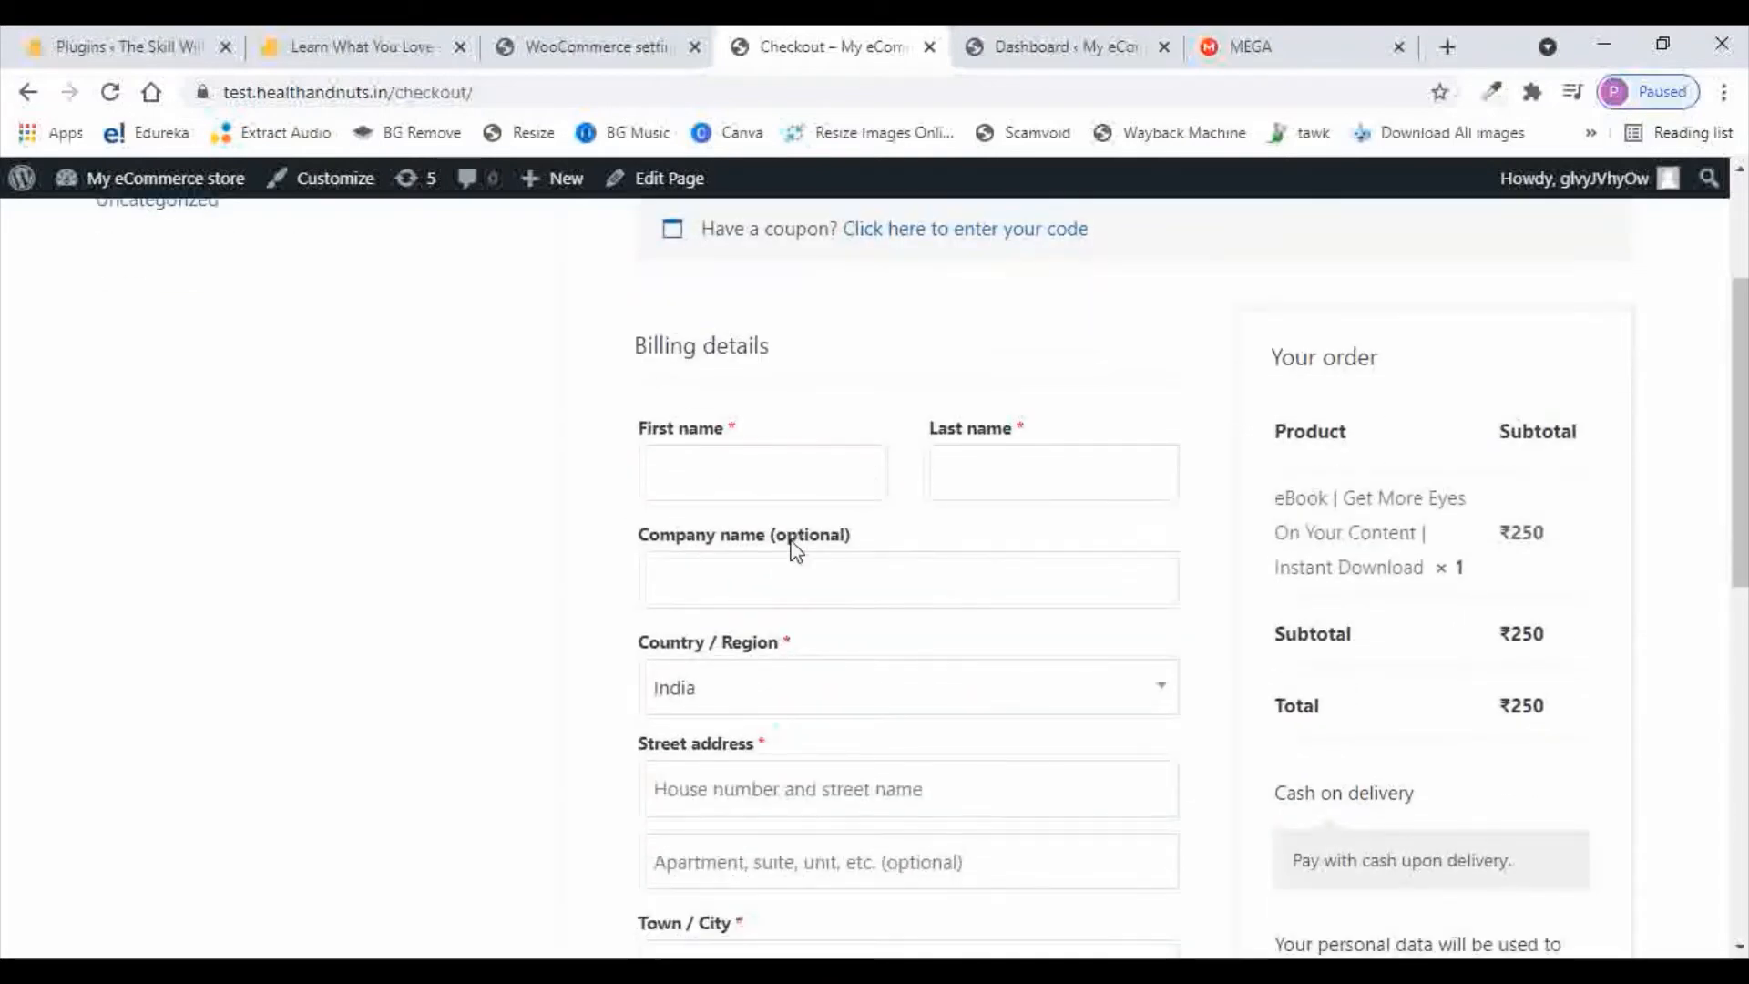
scroll(911, 528, down, 2)
scroll(998, 513, down, 3)
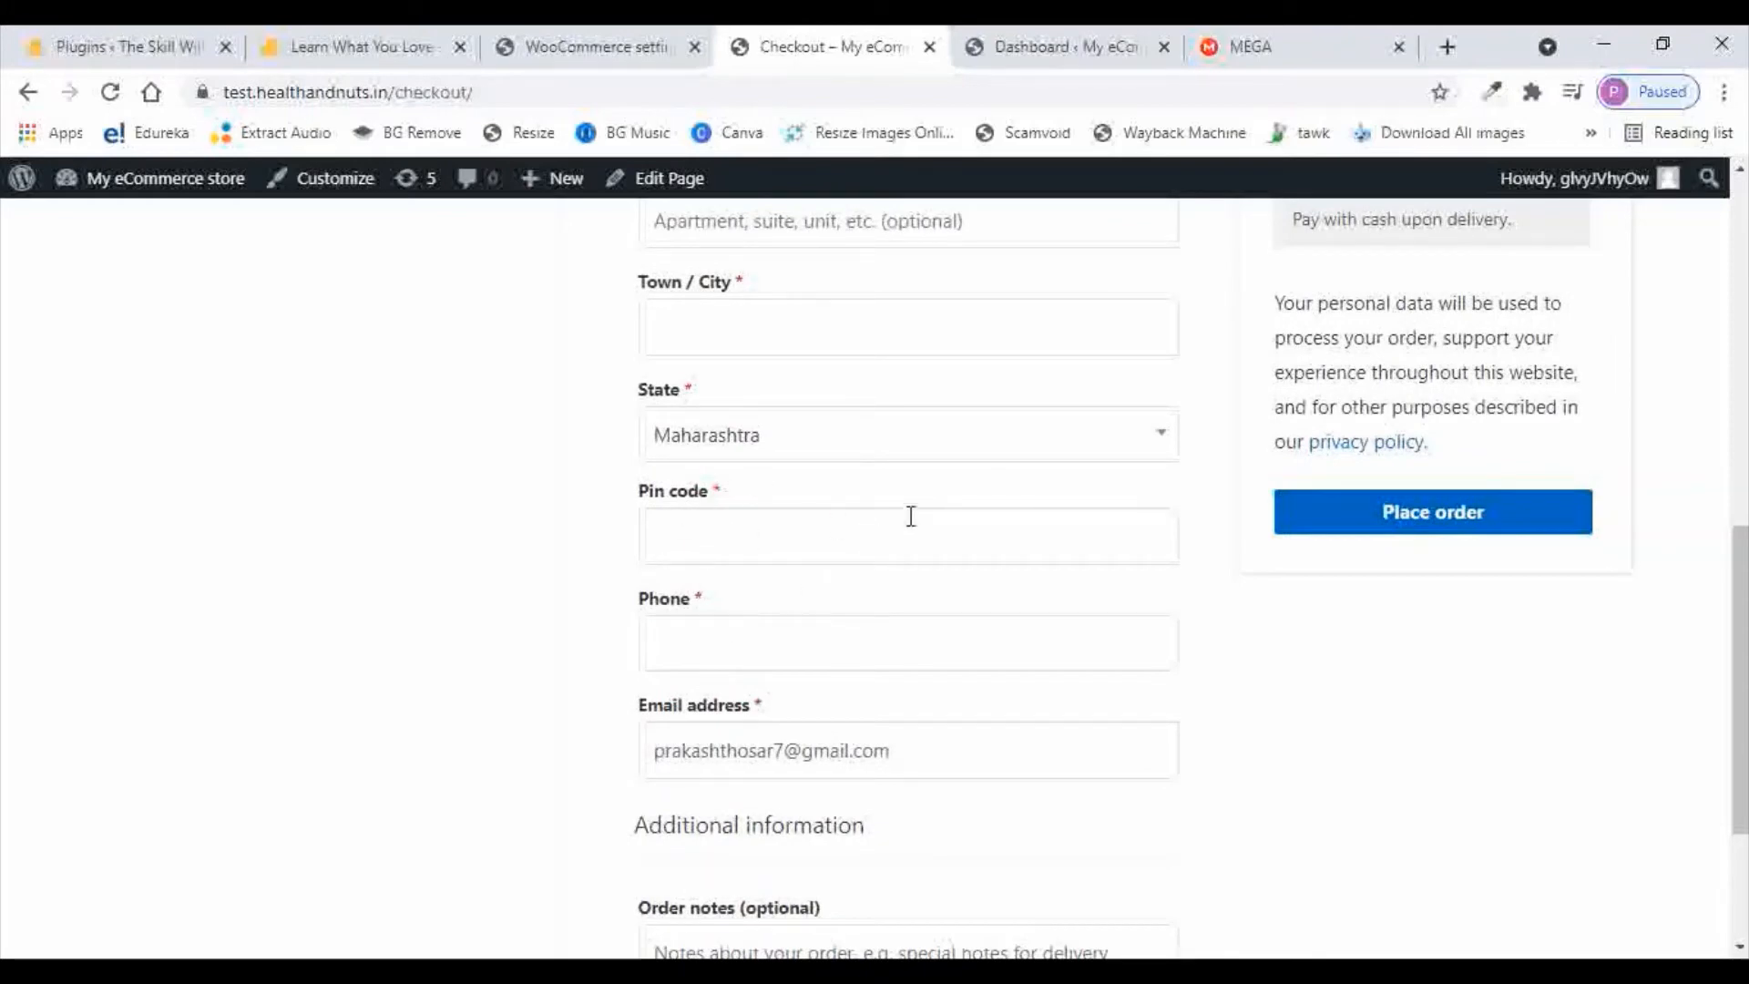
scroll(911, 516, up, 3)
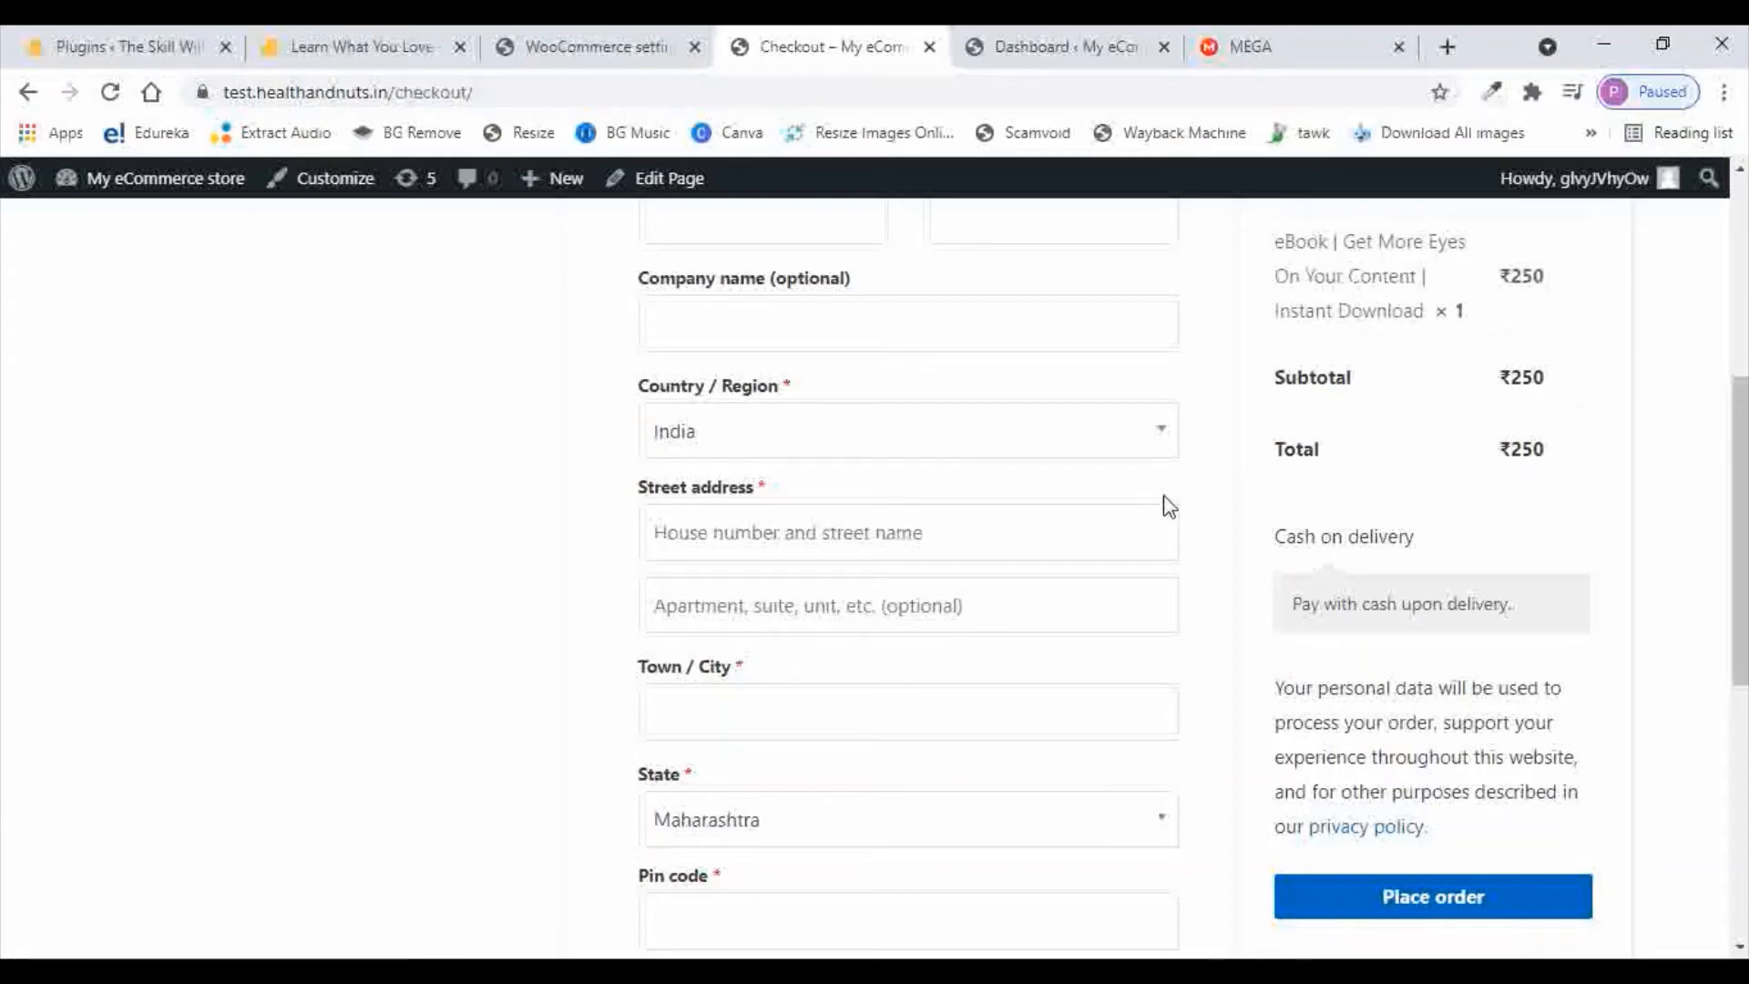
scroll(1226, 501, up, 2)
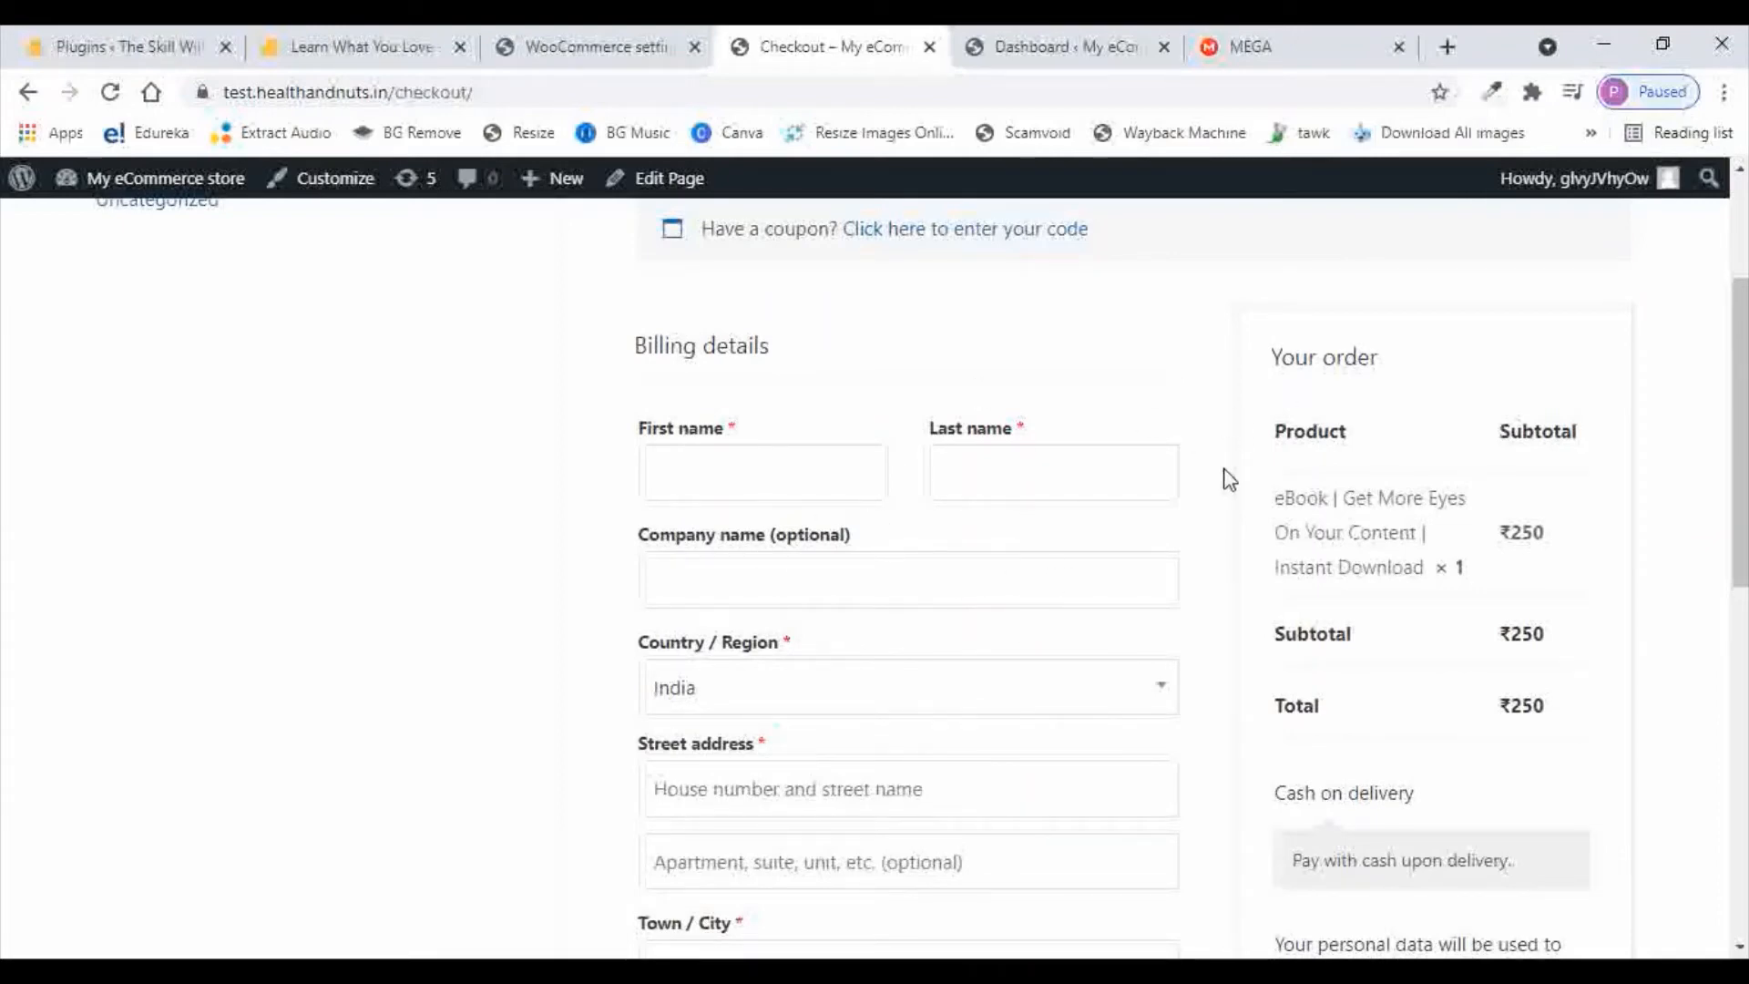
scroll(1225, 478, down, 6)
scroll(1288, 553, up, 5)
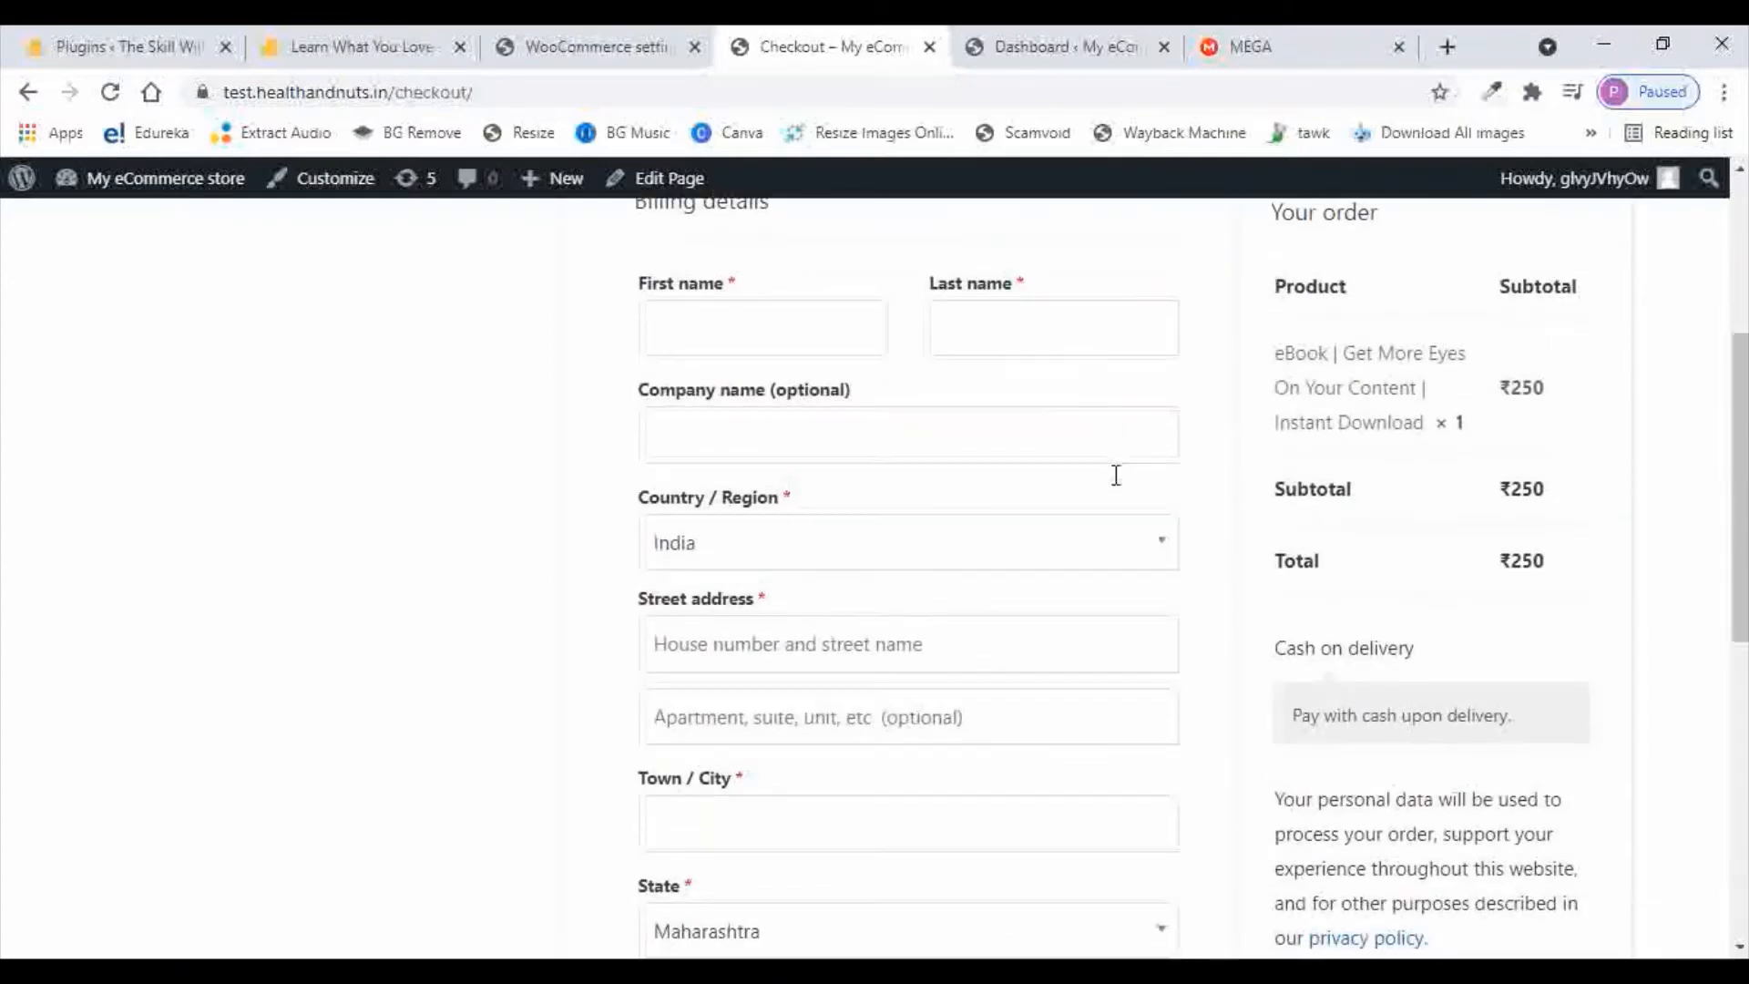
scroll(1119, 485, up, 1)
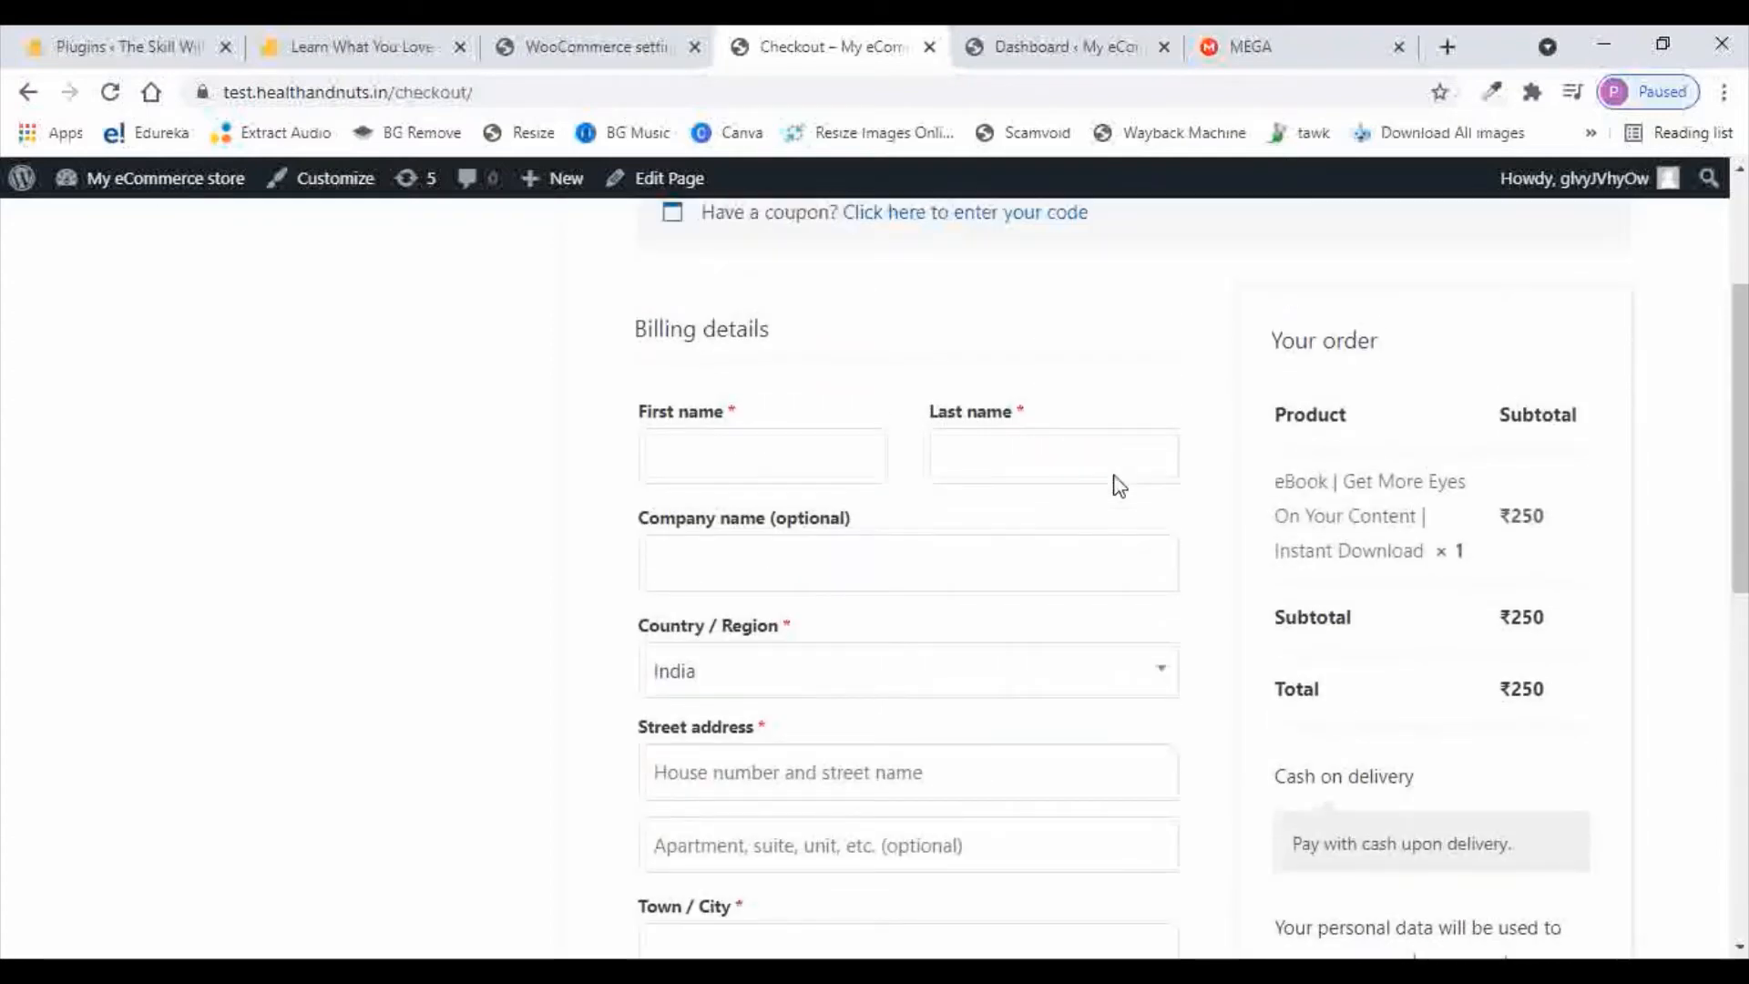
Fill in the customer's first and last name in the billing details and enter aklsfaklf as the company name
click(694, 453)
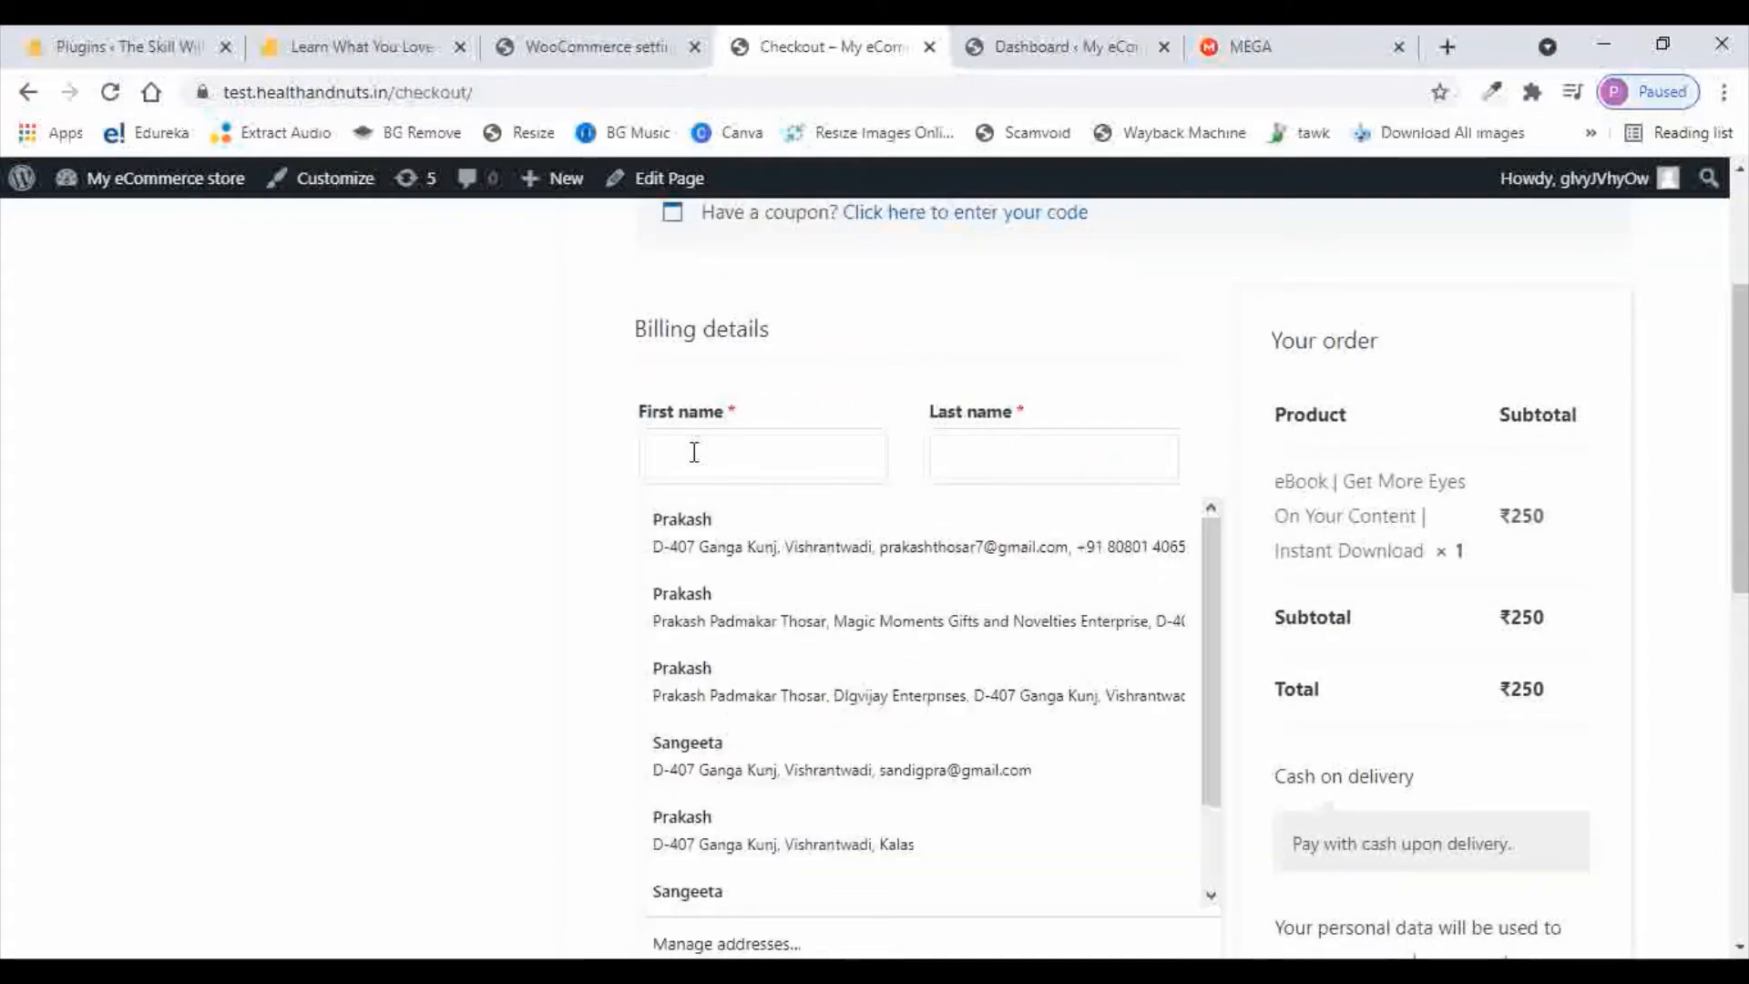
text(Dig)
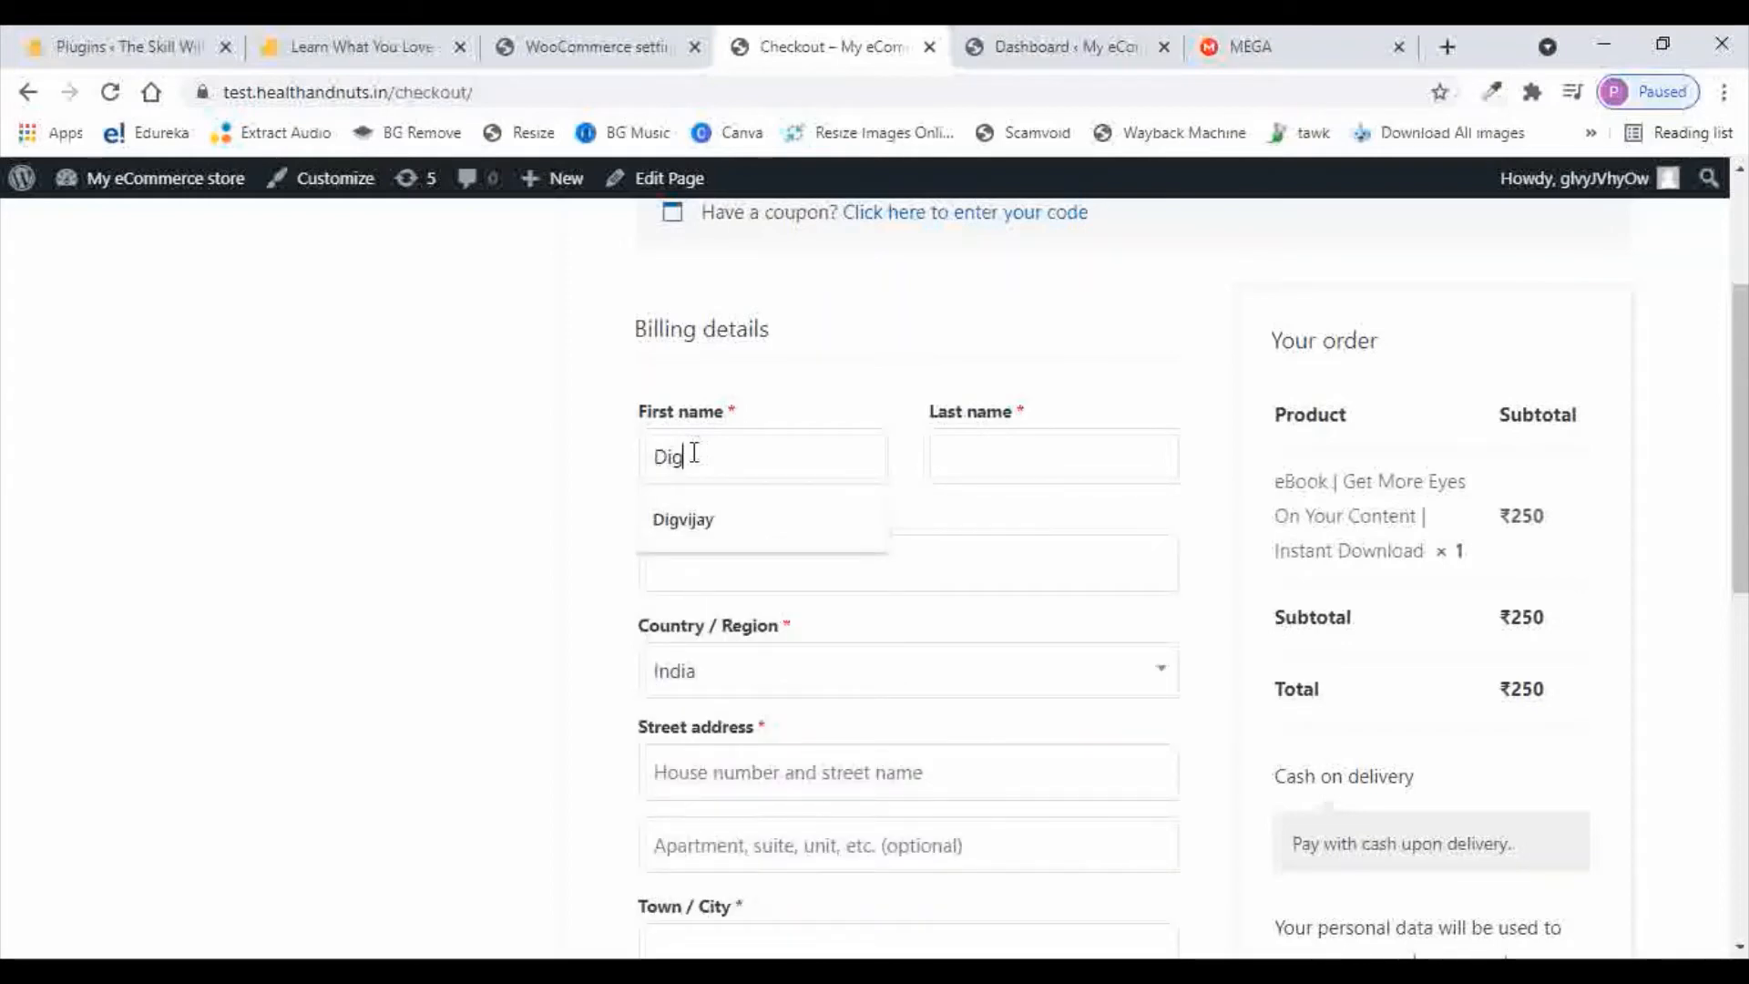
key(Tab)
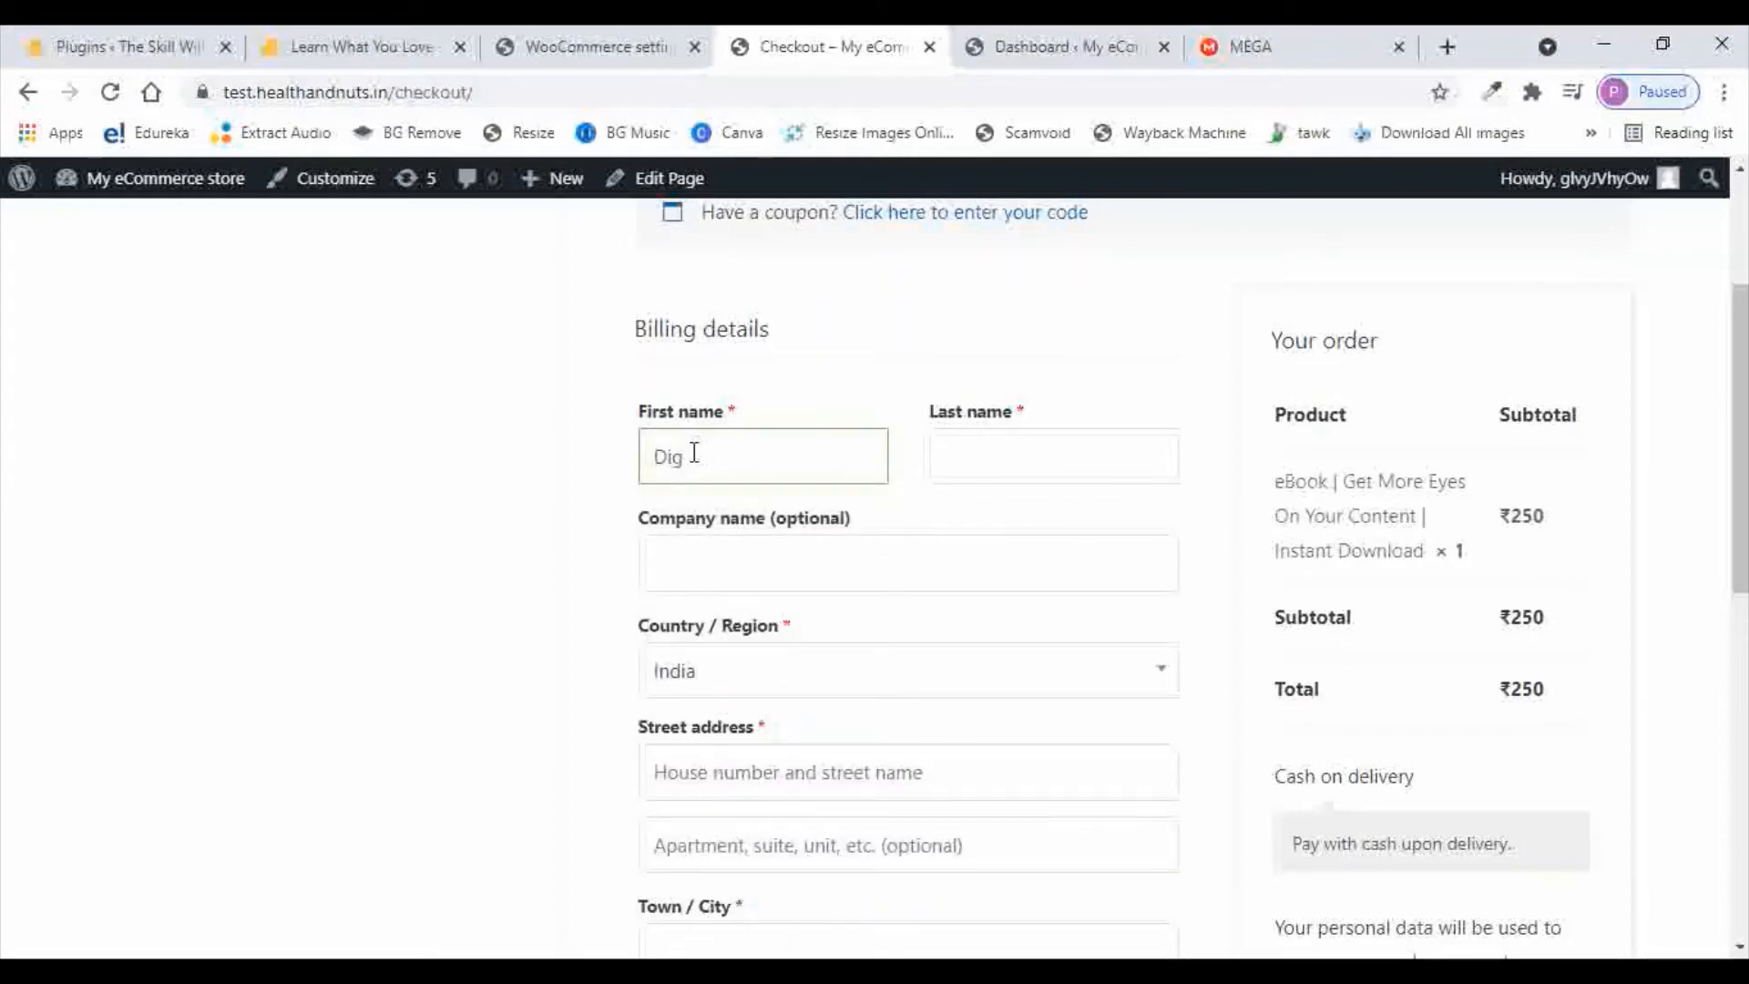
text(T)
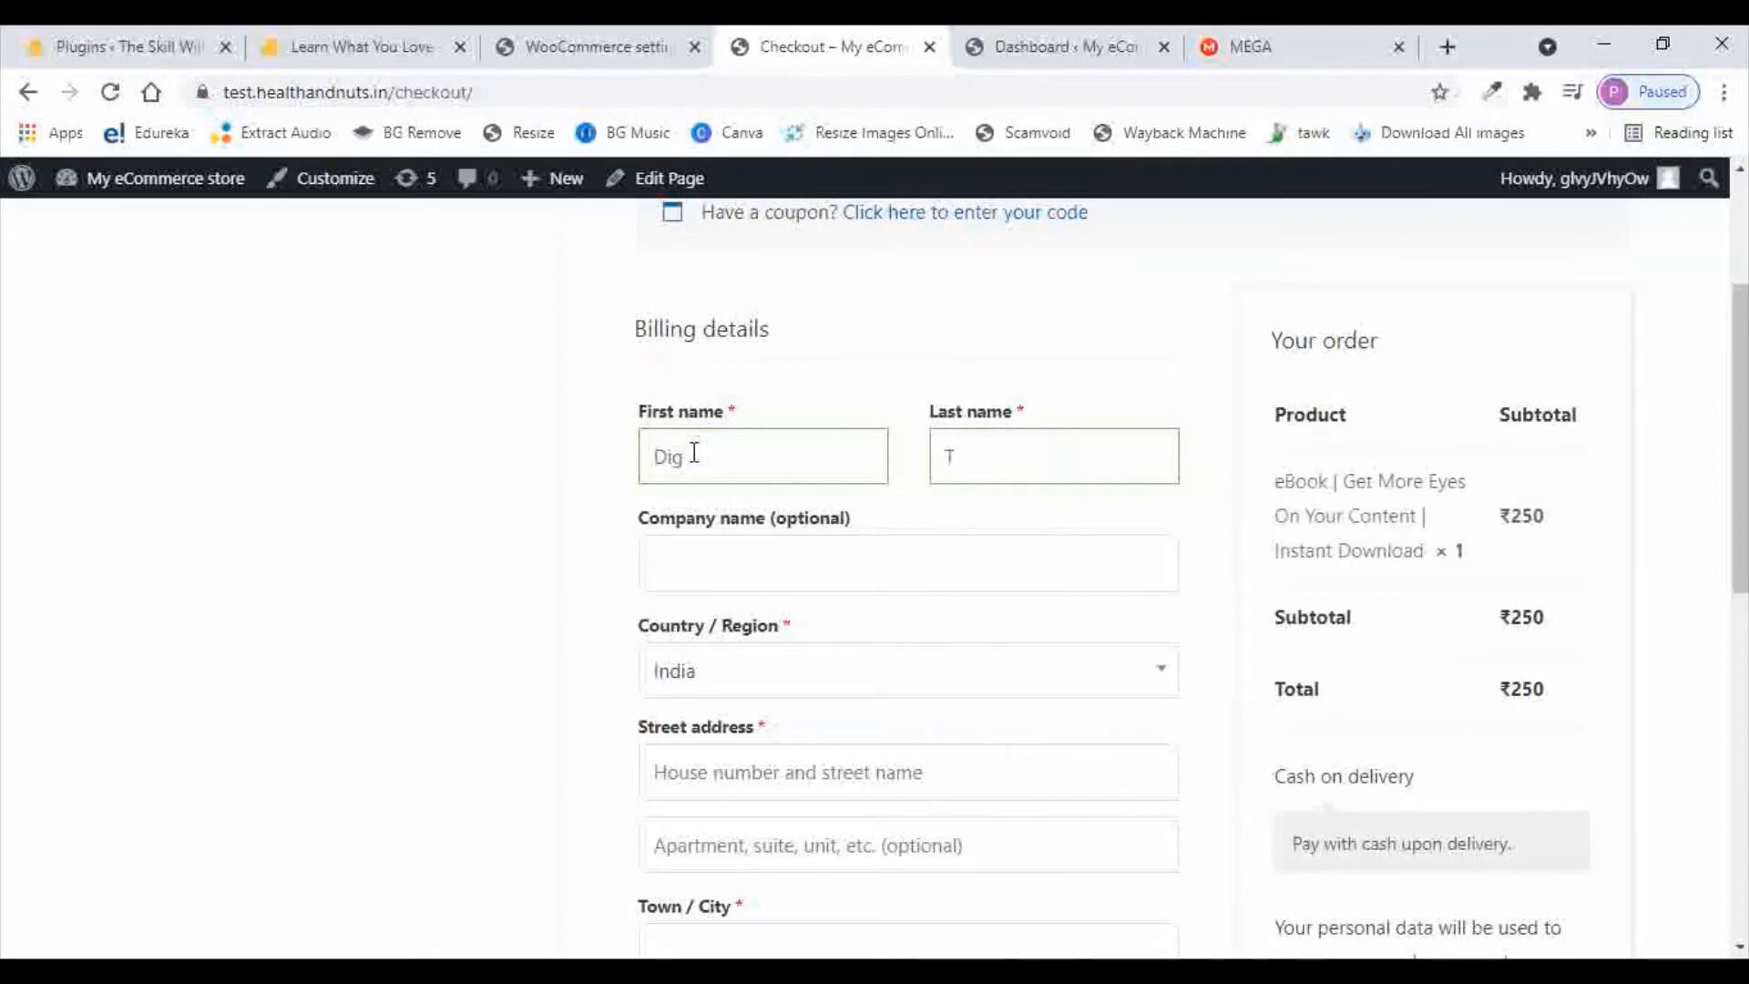
text(klsfaklf)
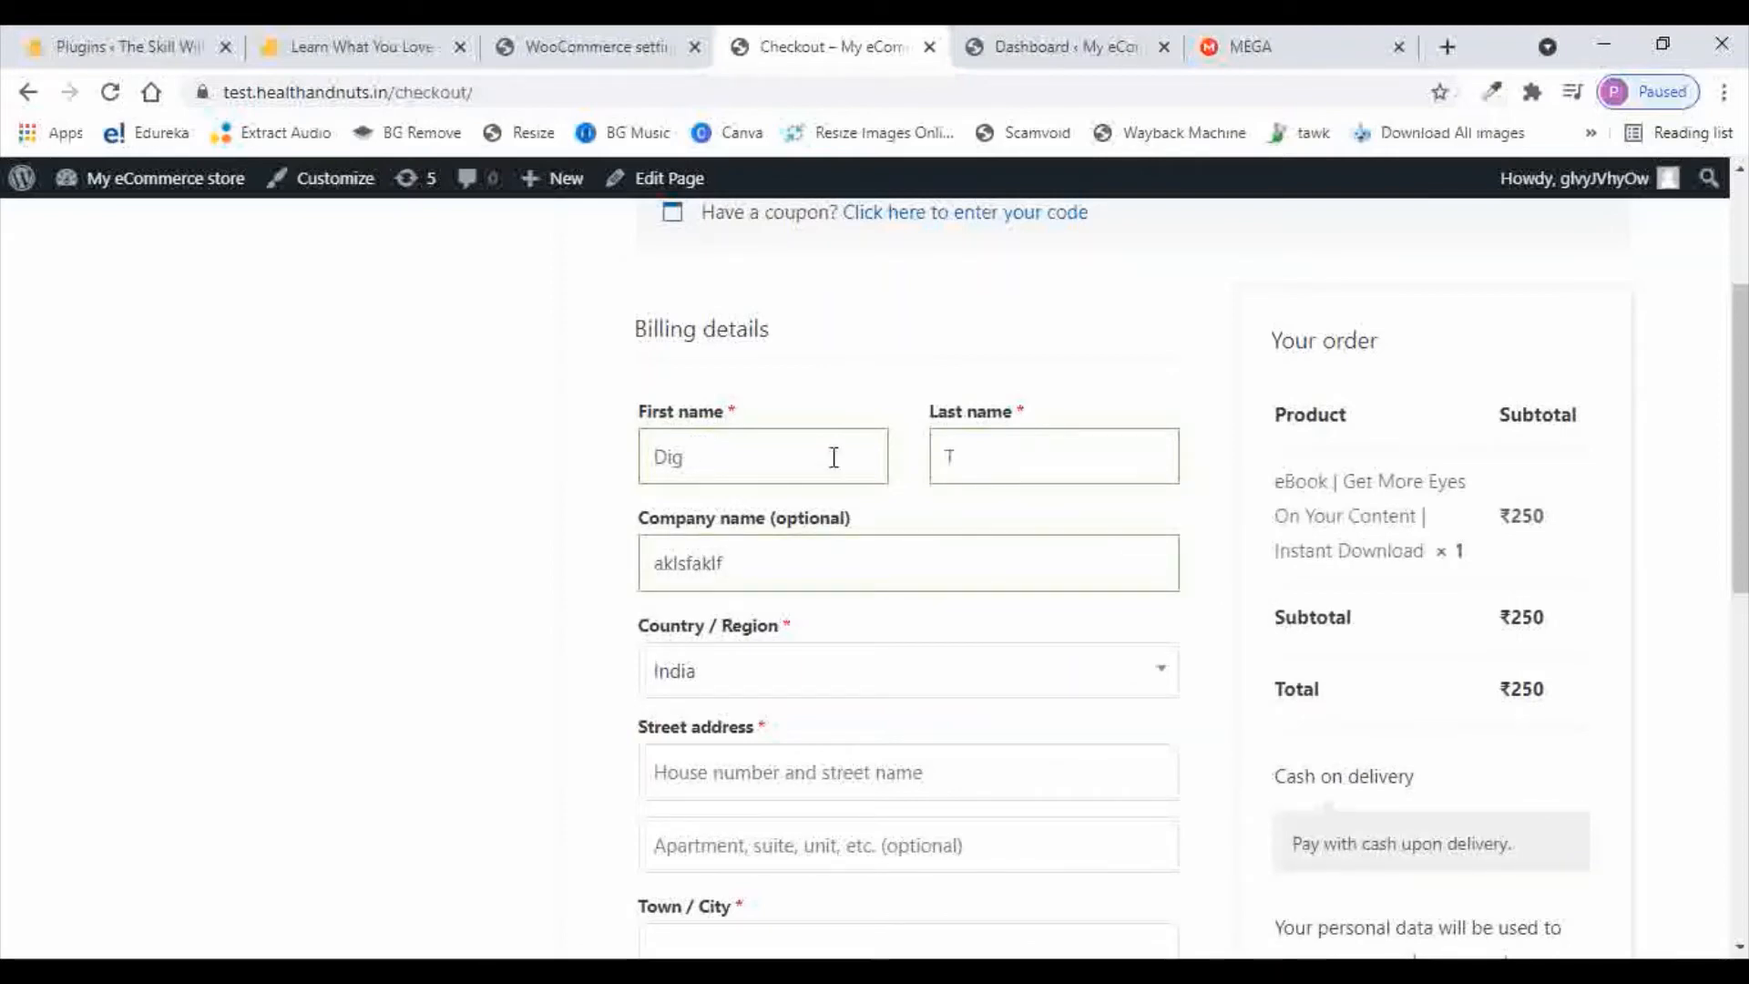
Fill in both street address lines of the billing details with placeholder text
scroll(861, 469, down, 1)
click(729, 643)
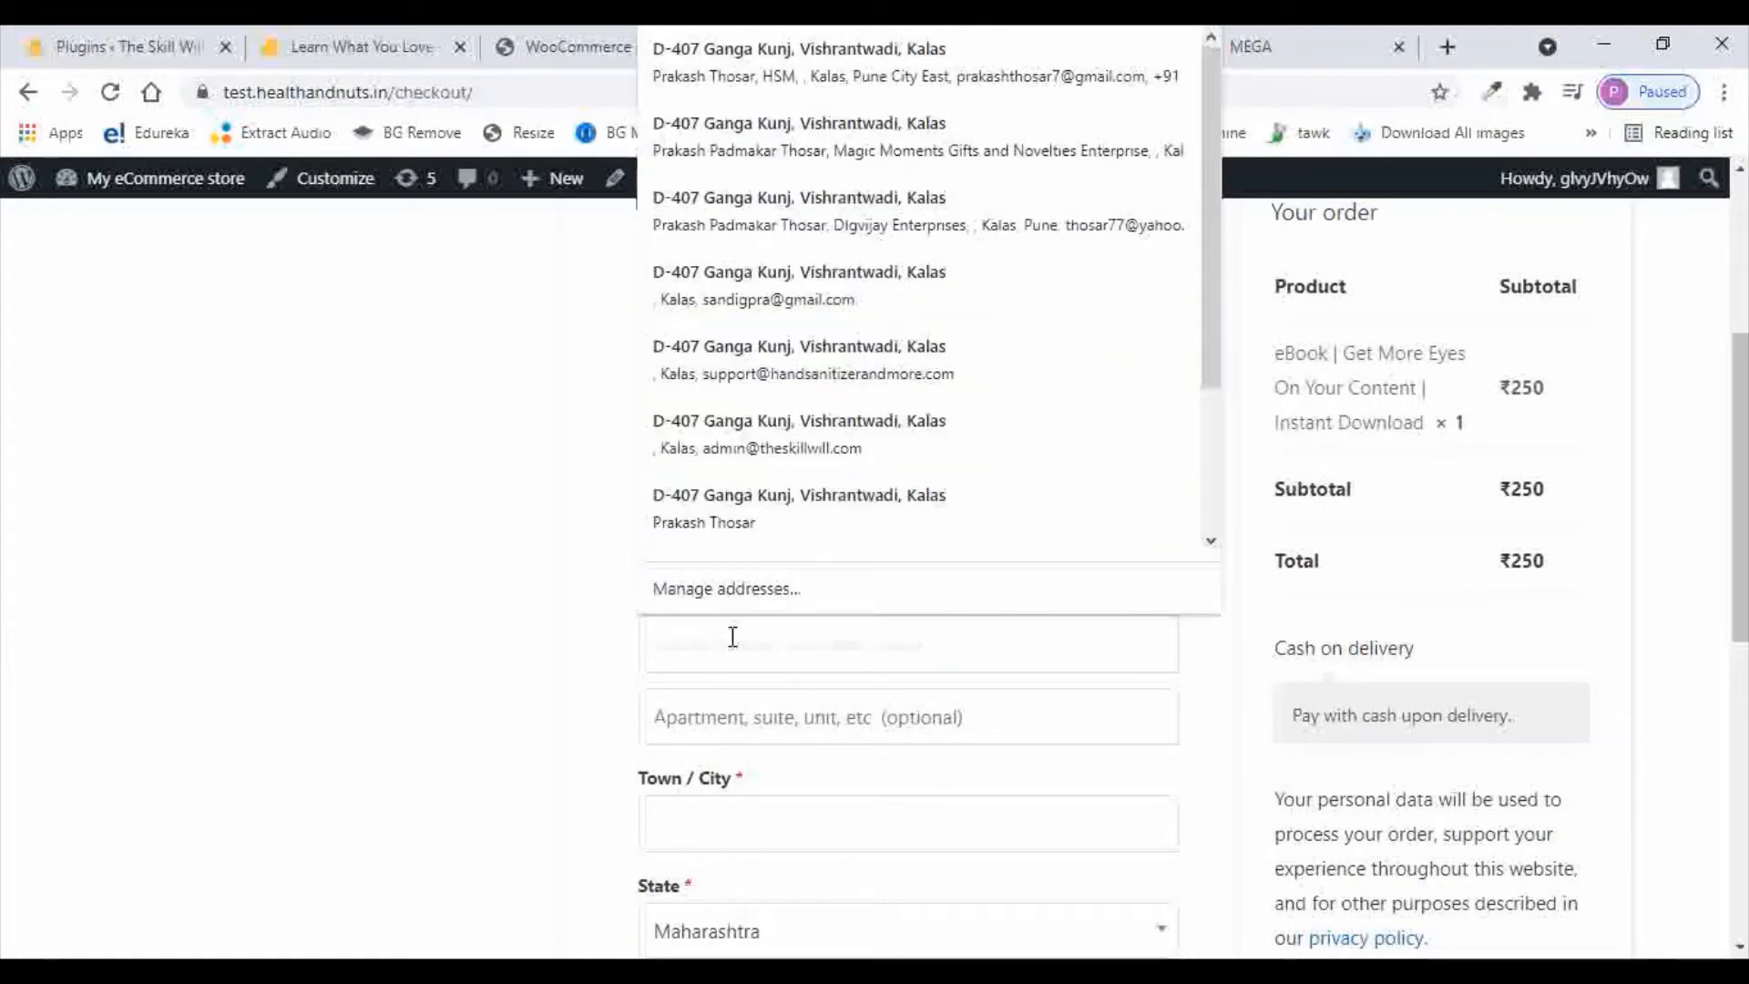
text(xxcxcxcv)
click(707, 734)
text(vsdvsdv)
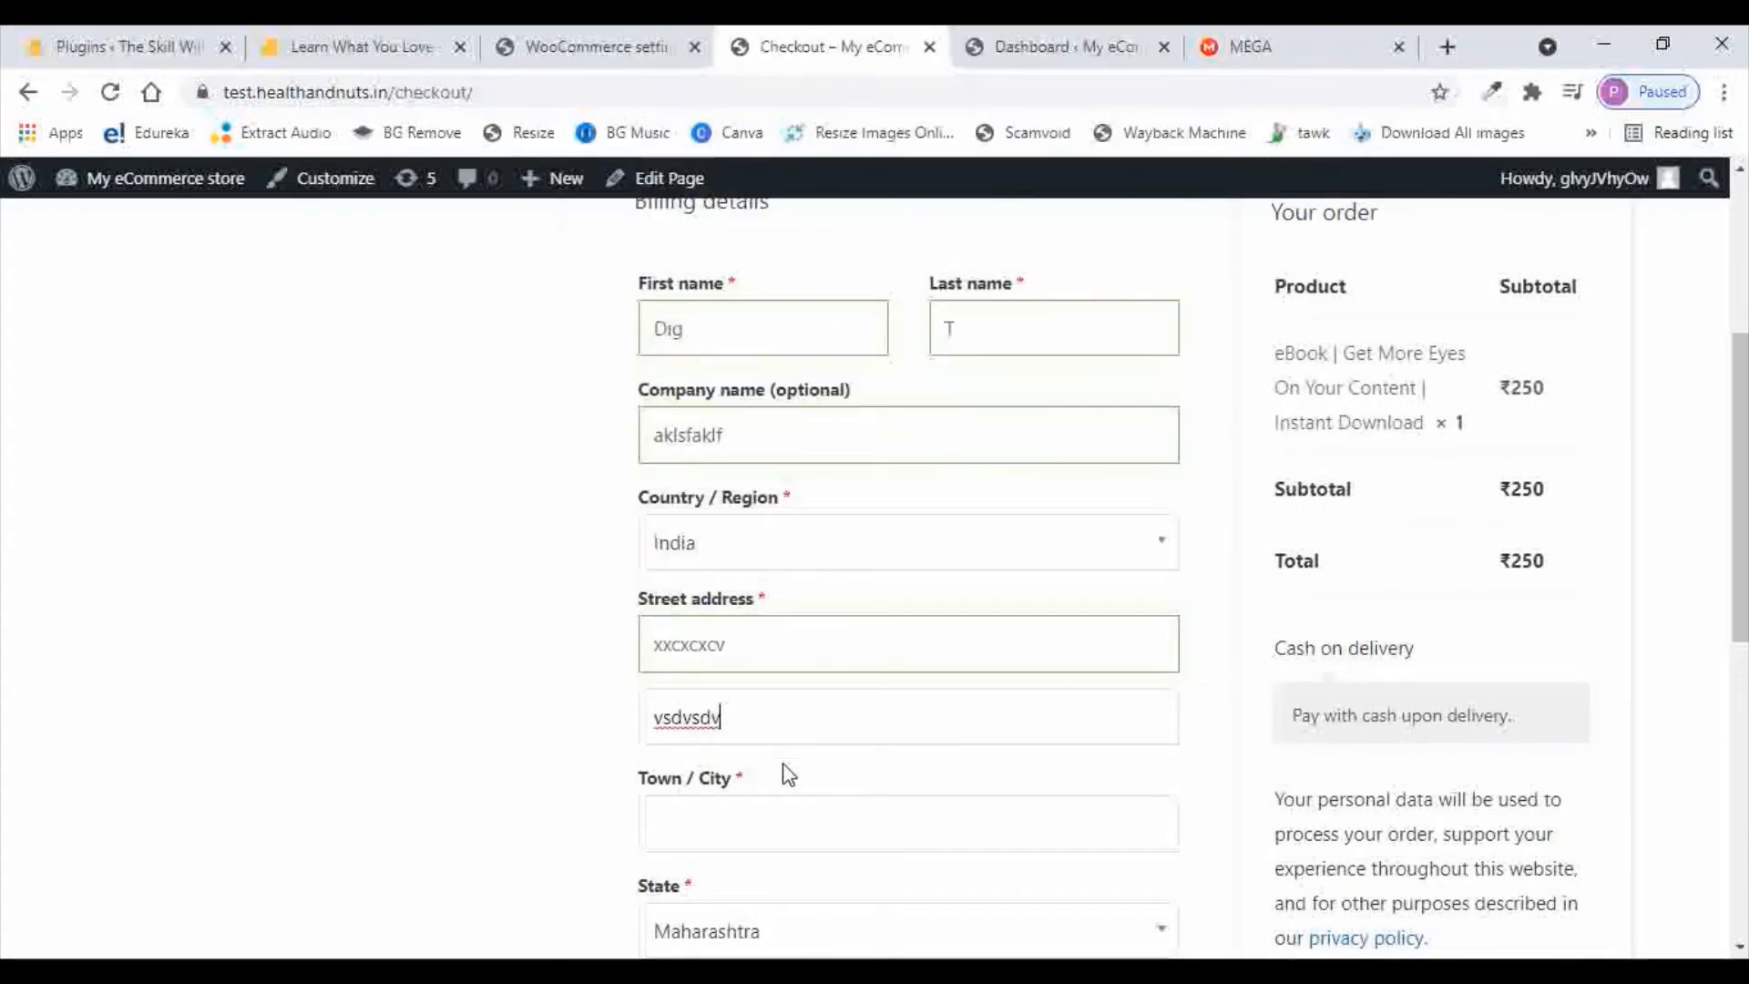
Enter the billing town and postal code, and fill in the phone number and e-mail from a saved contact
scroll(947, 678, down, 1)
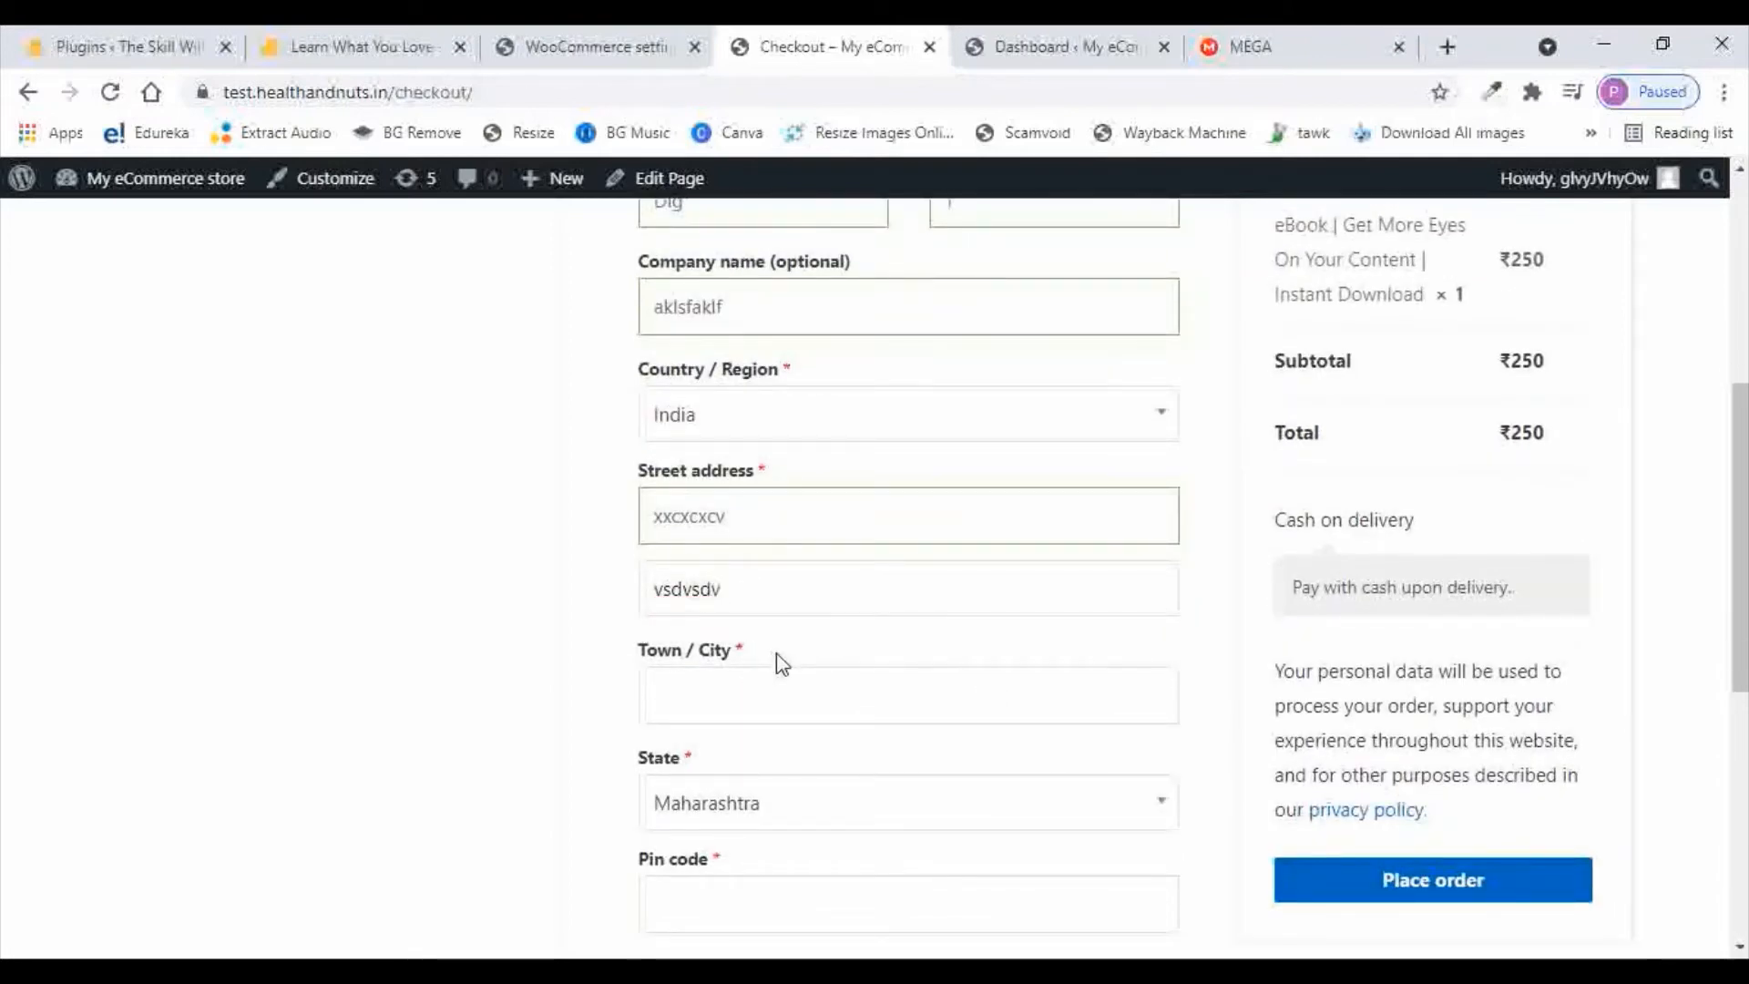
click(775, 678)
text(Pune)
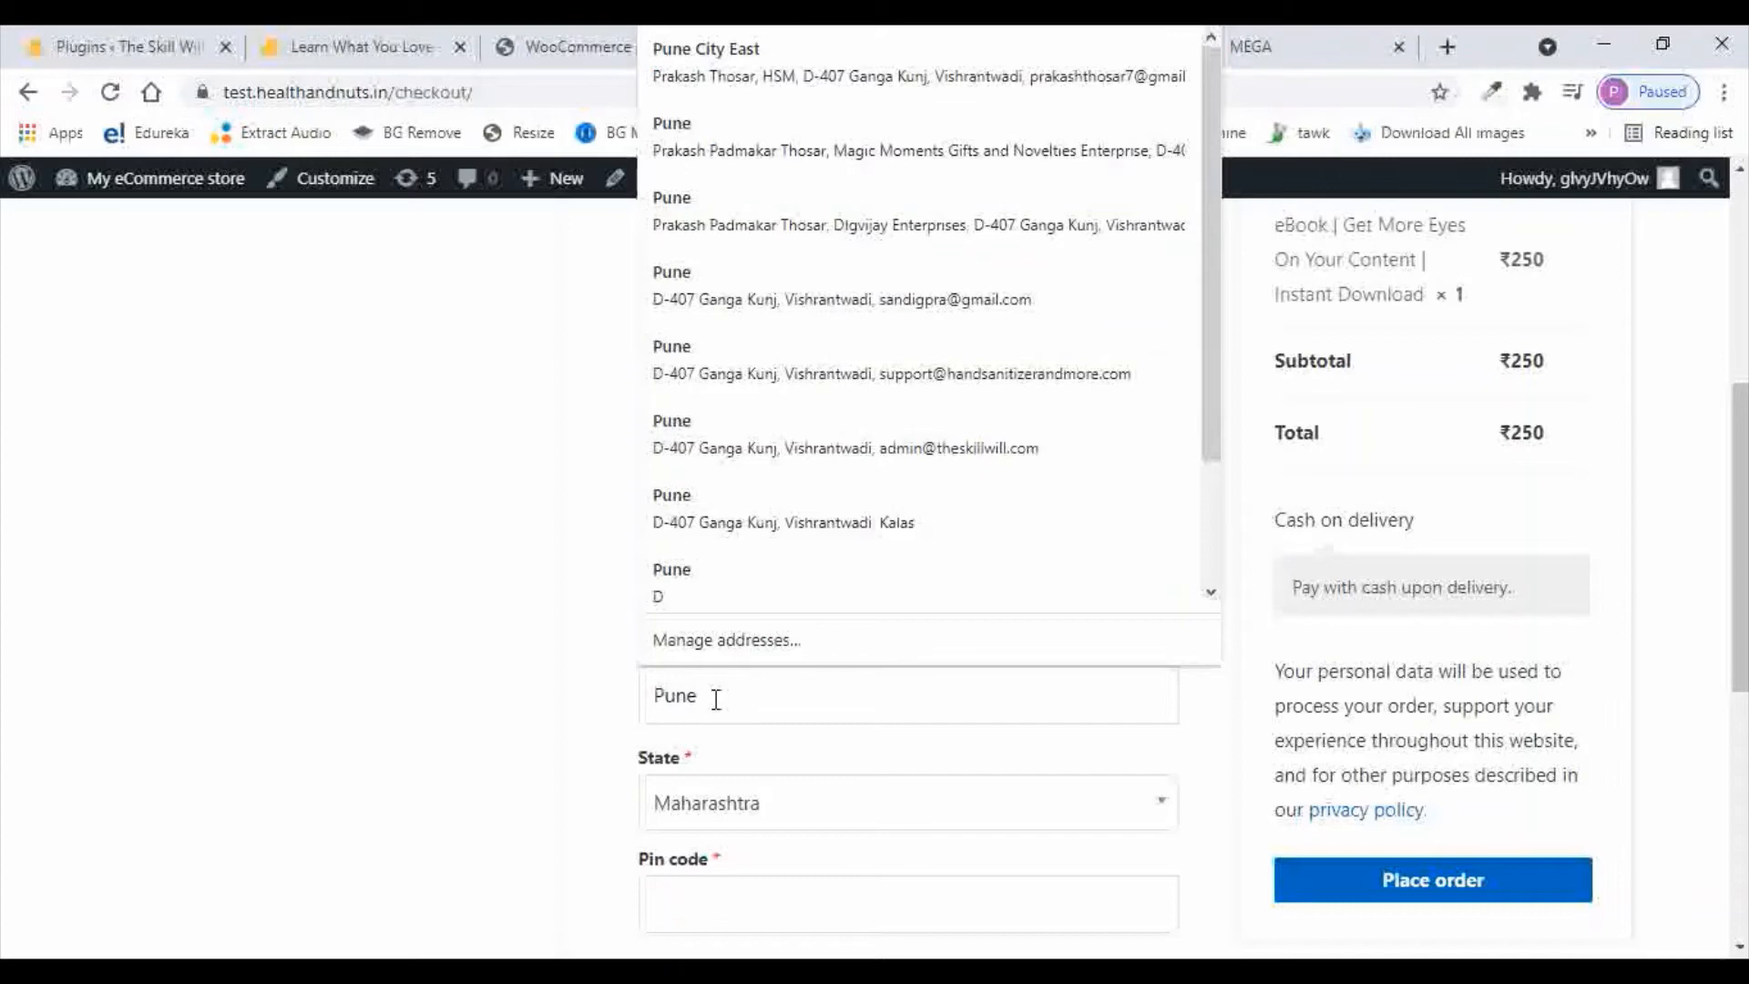
scroll(915, 707, down, 2)
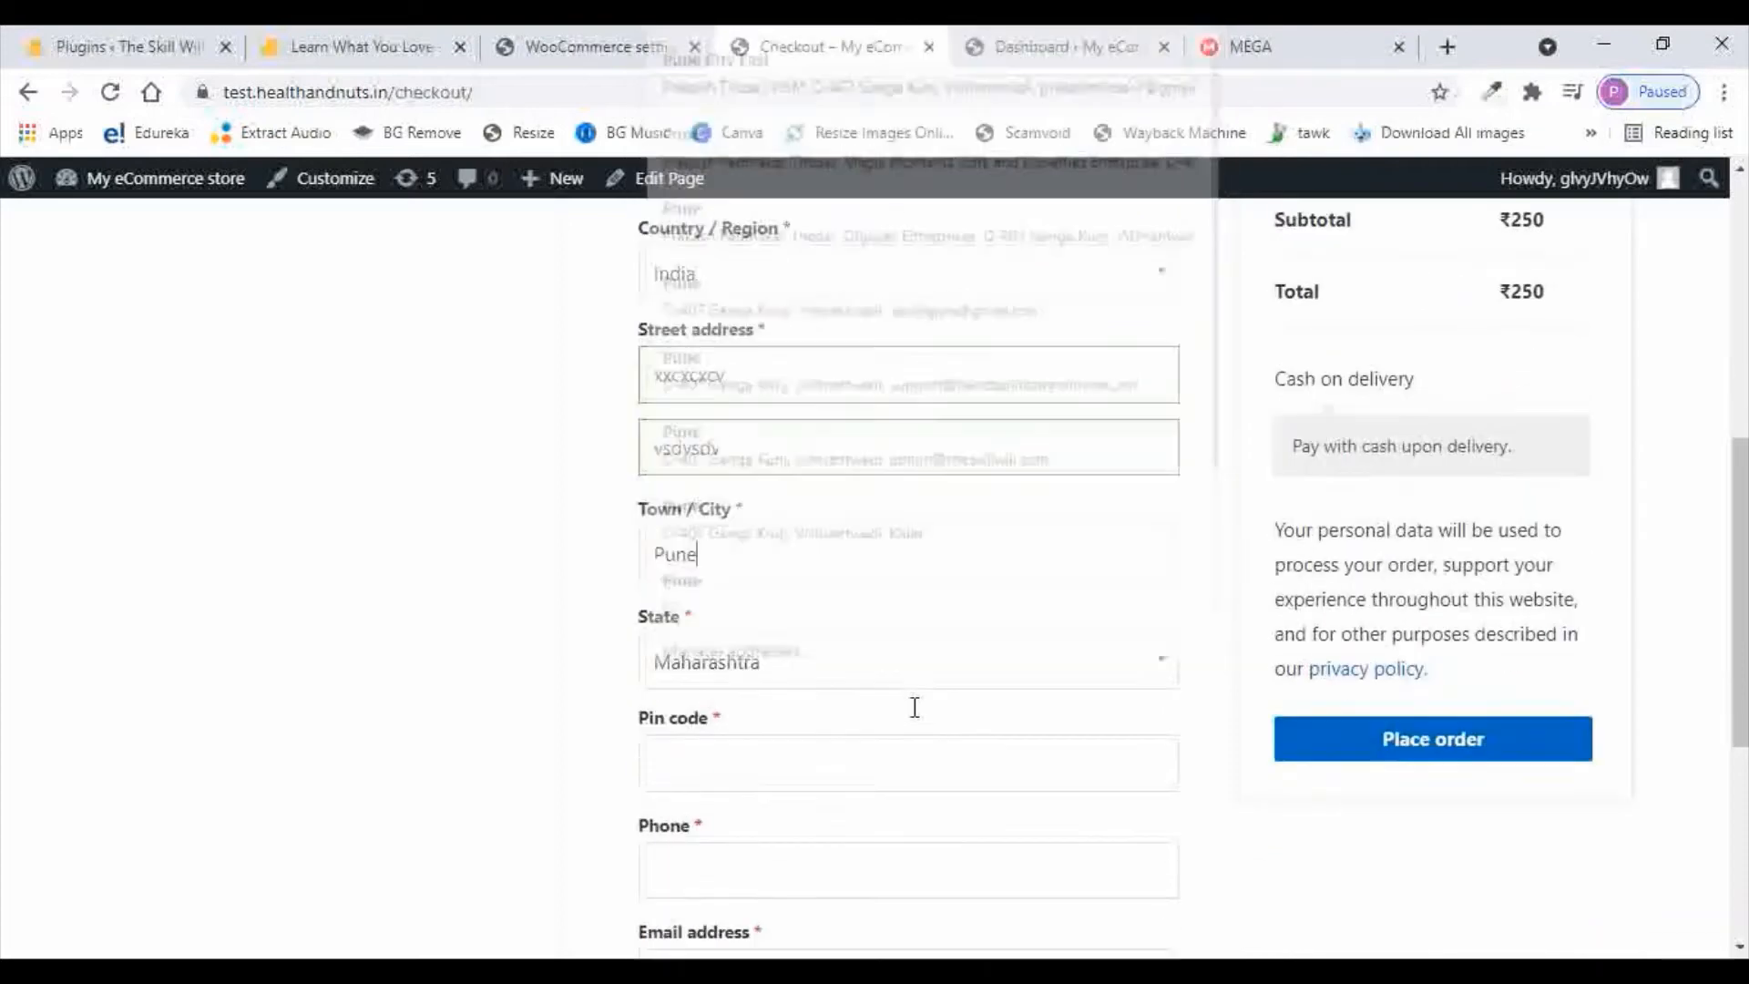
click(717, 645)
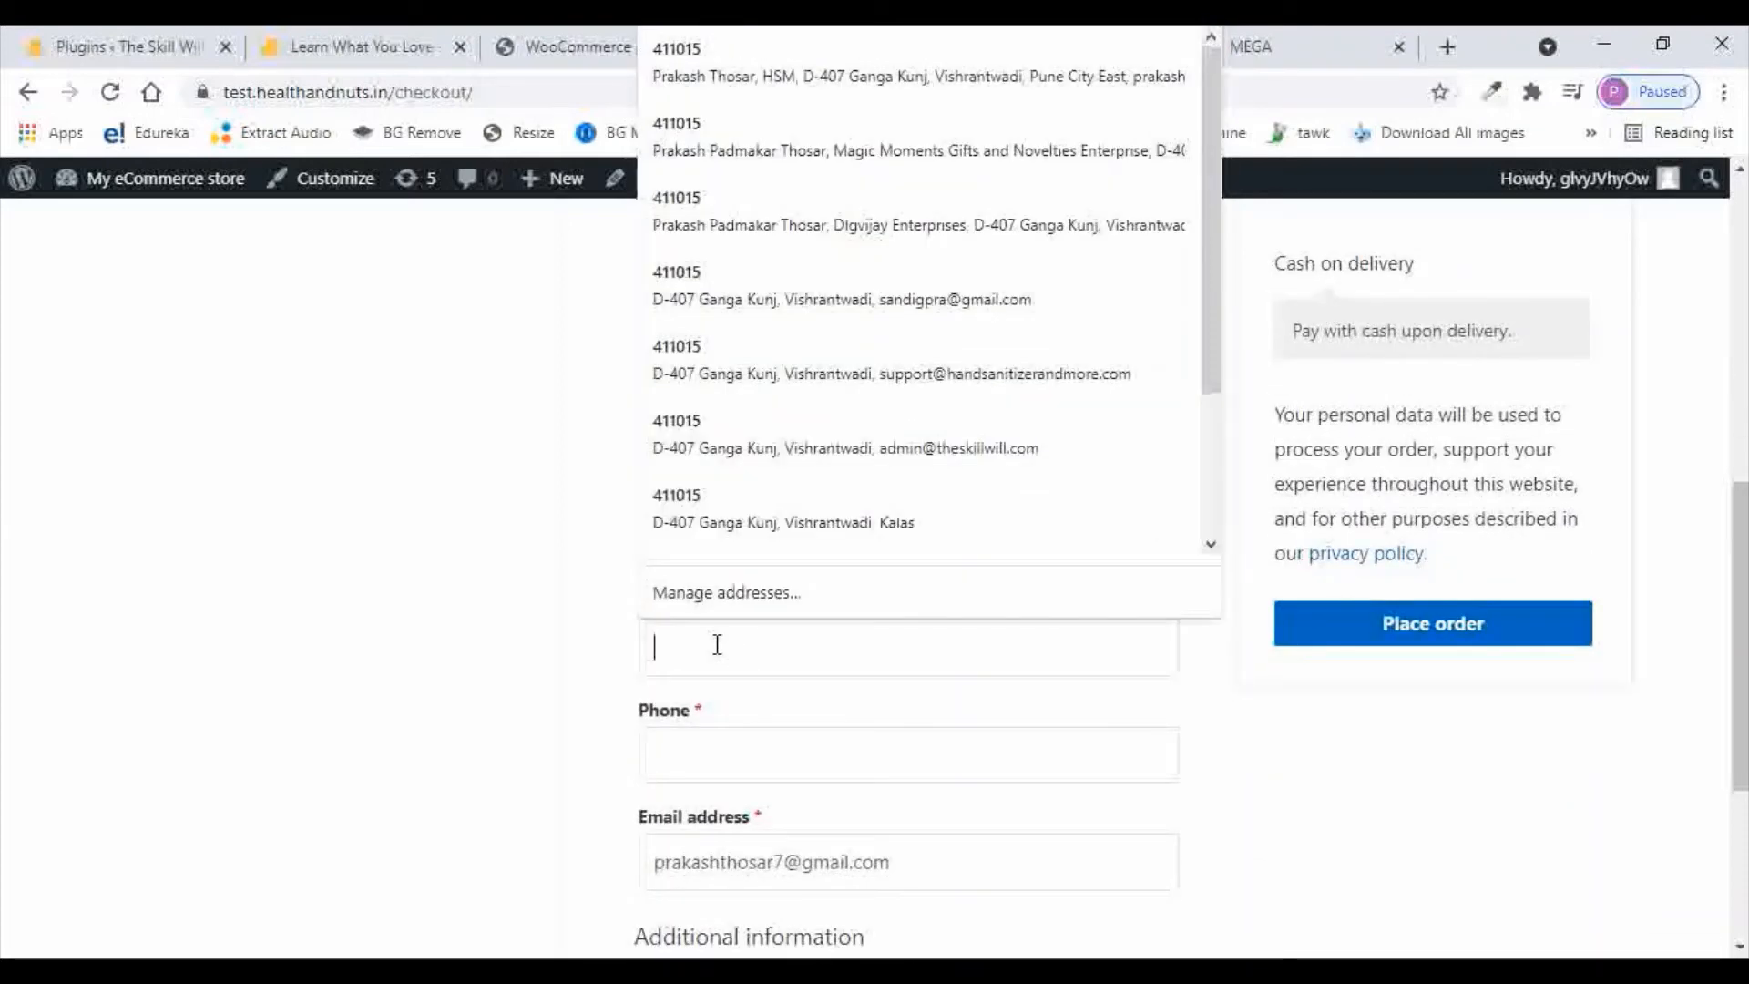
text(41101)
click(738, 751)
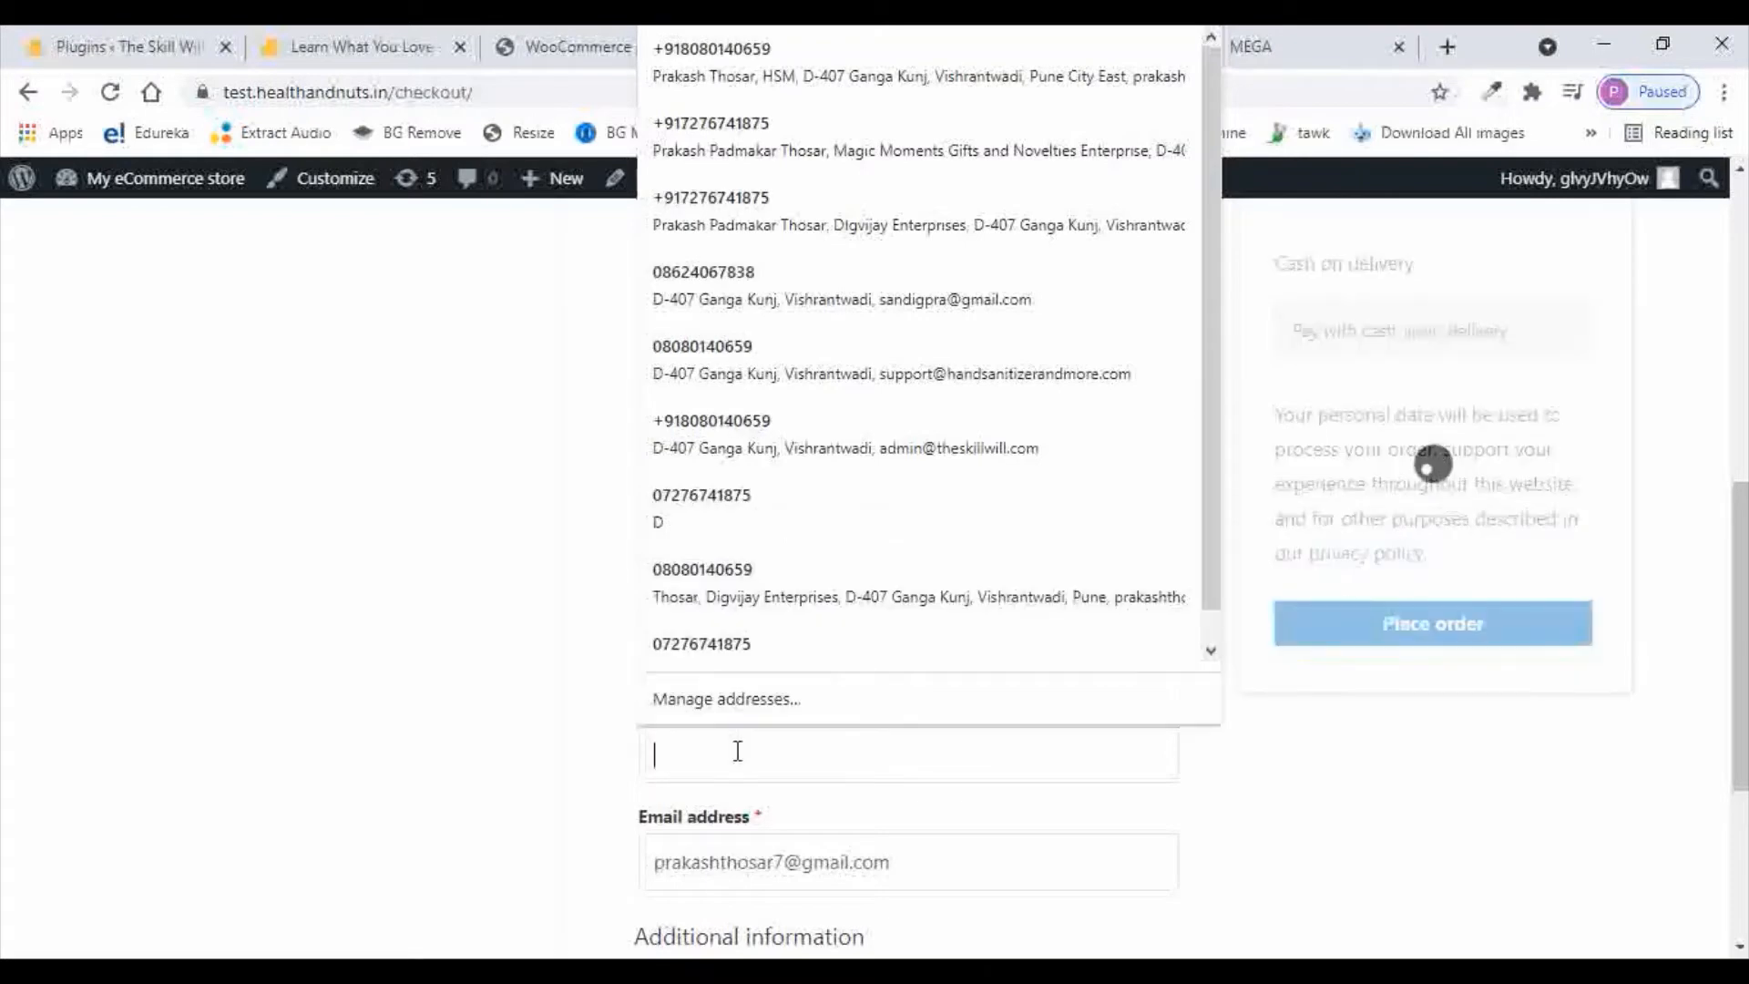
click(714, 645)
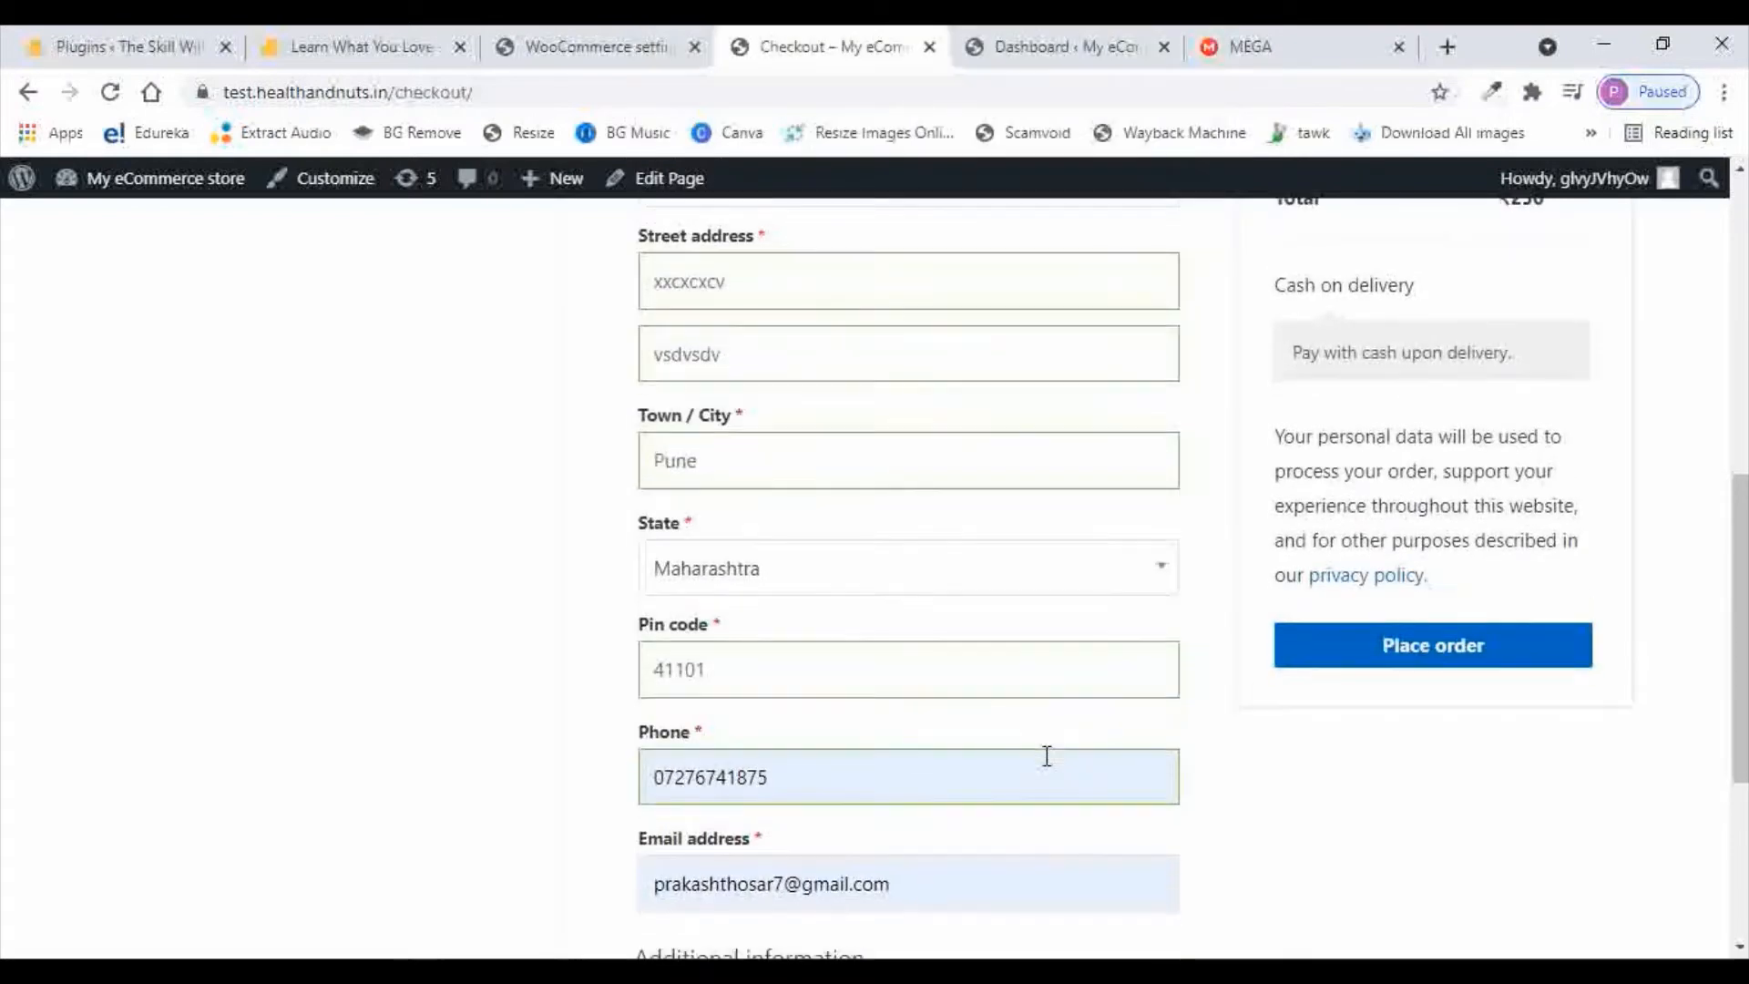
Review the remaining billing details and try to place the eBook order with Cash on delivery
scroll(1057, 742, down, 1)
scroll(1093, 720, down, 1)
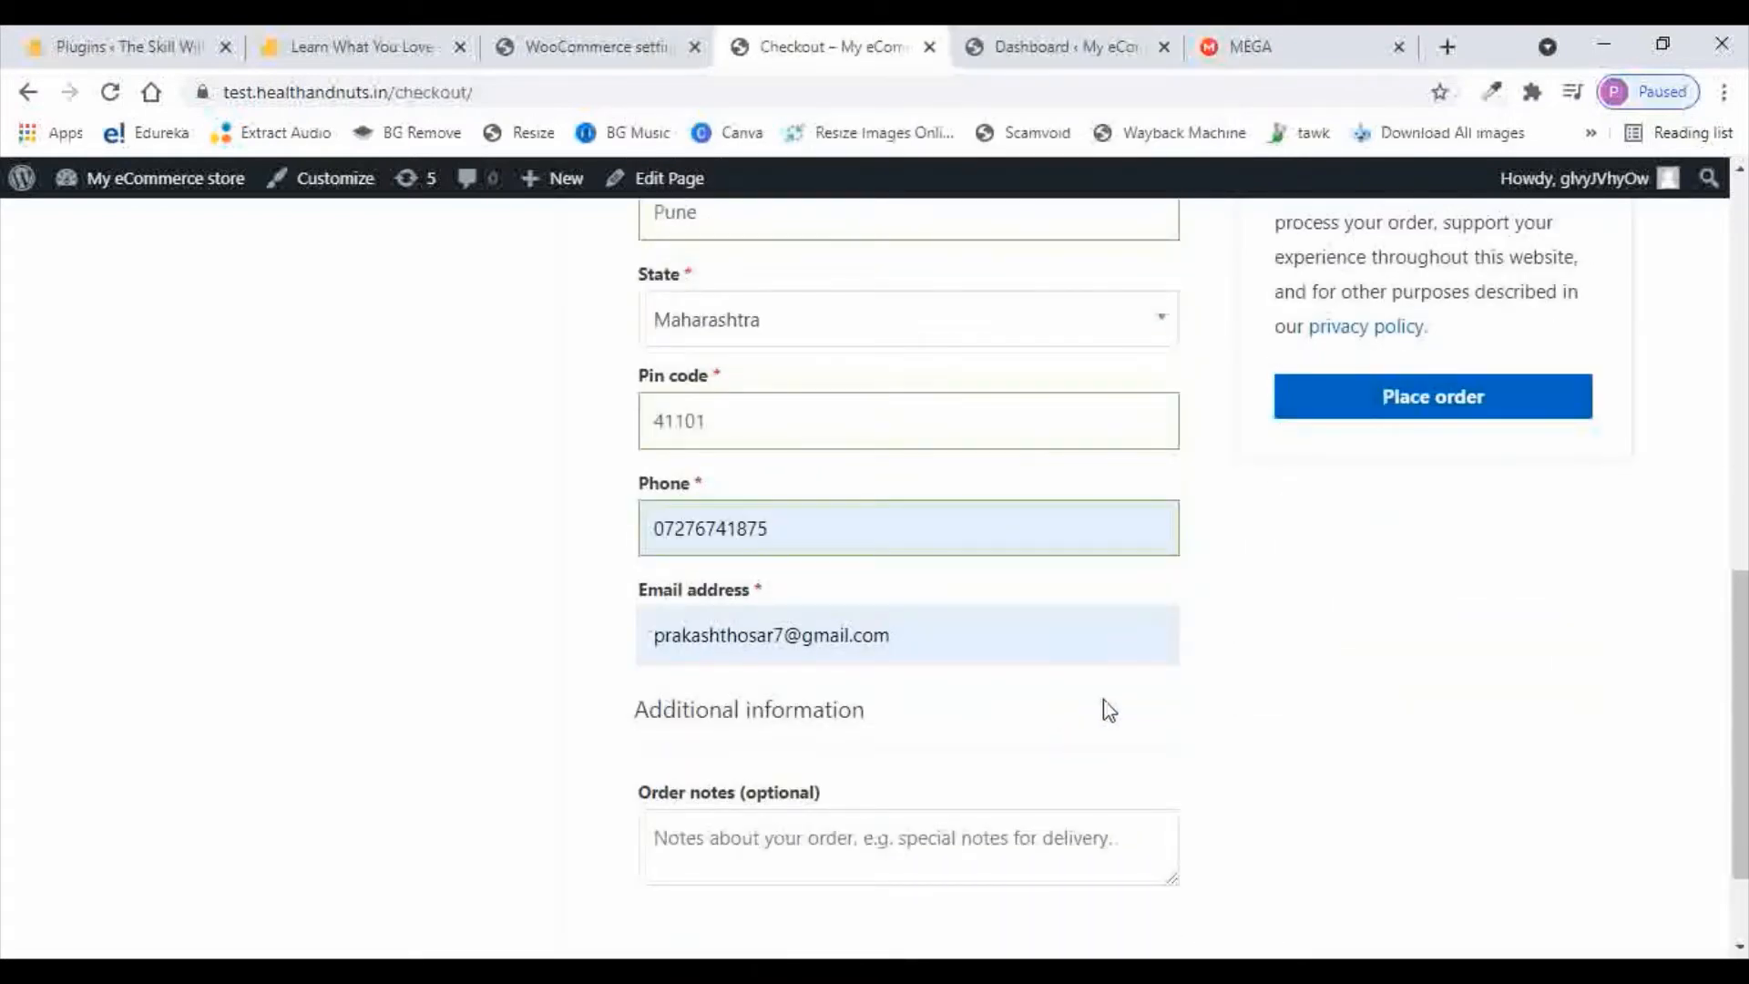
scroll(1109, 711, up, 2)
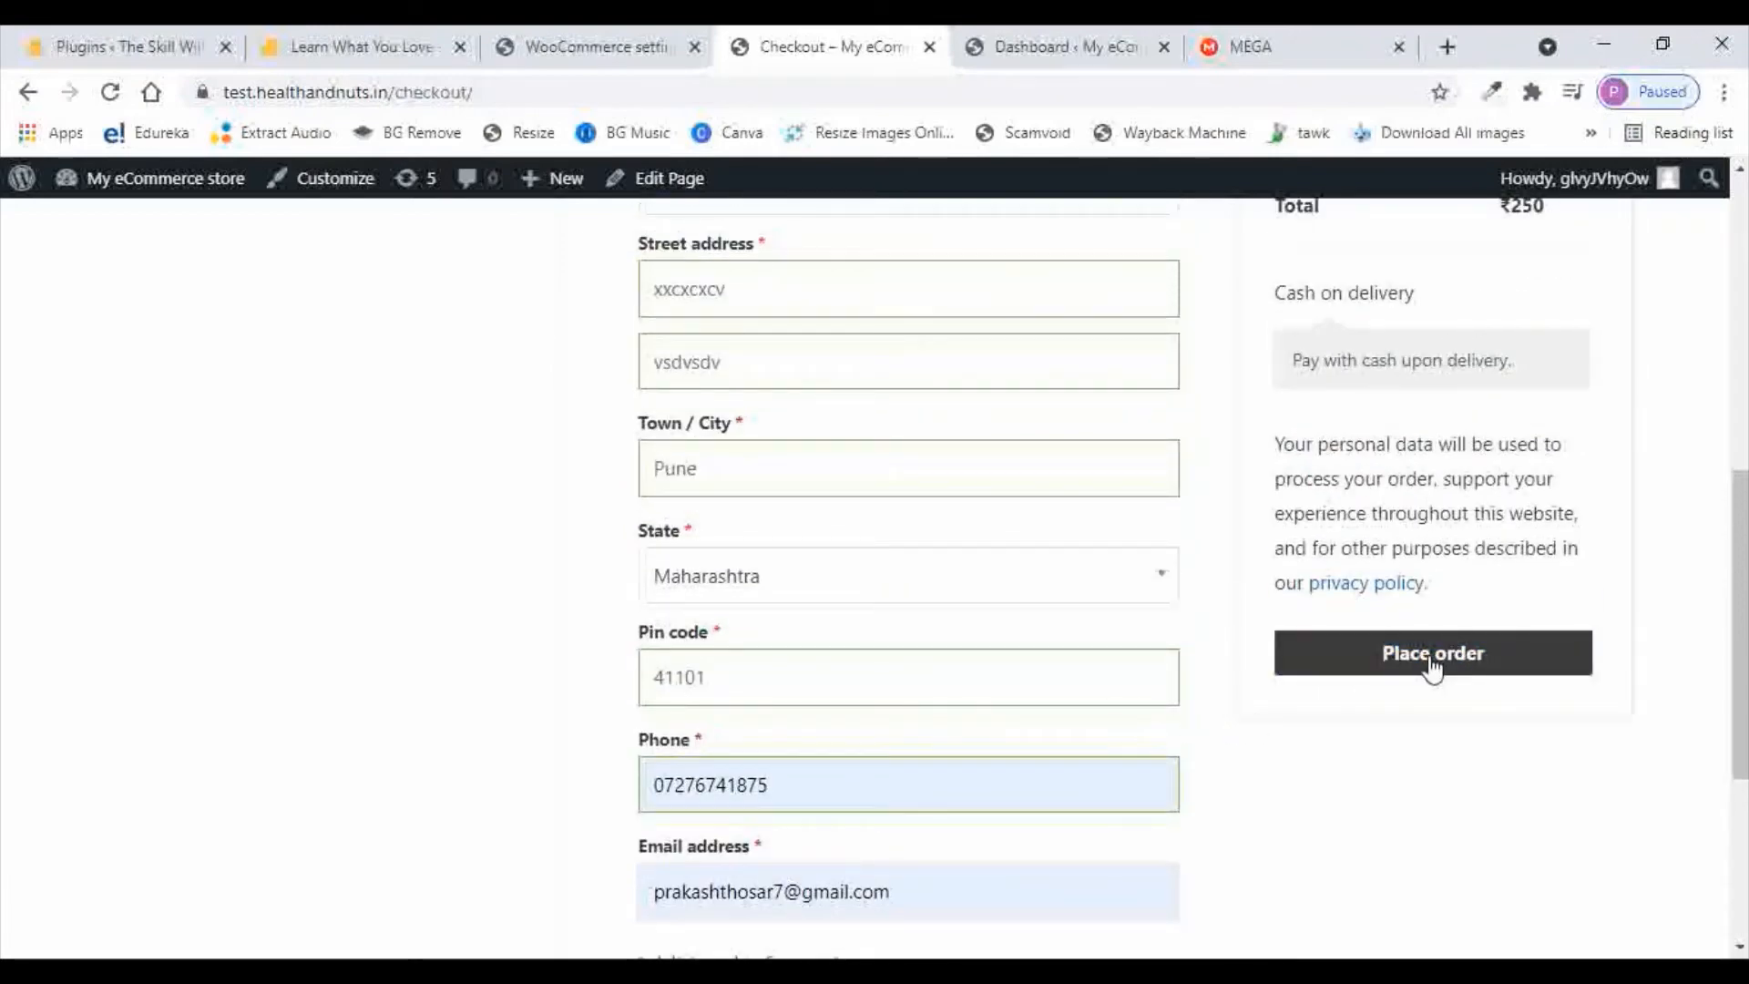
click(1432, 665)
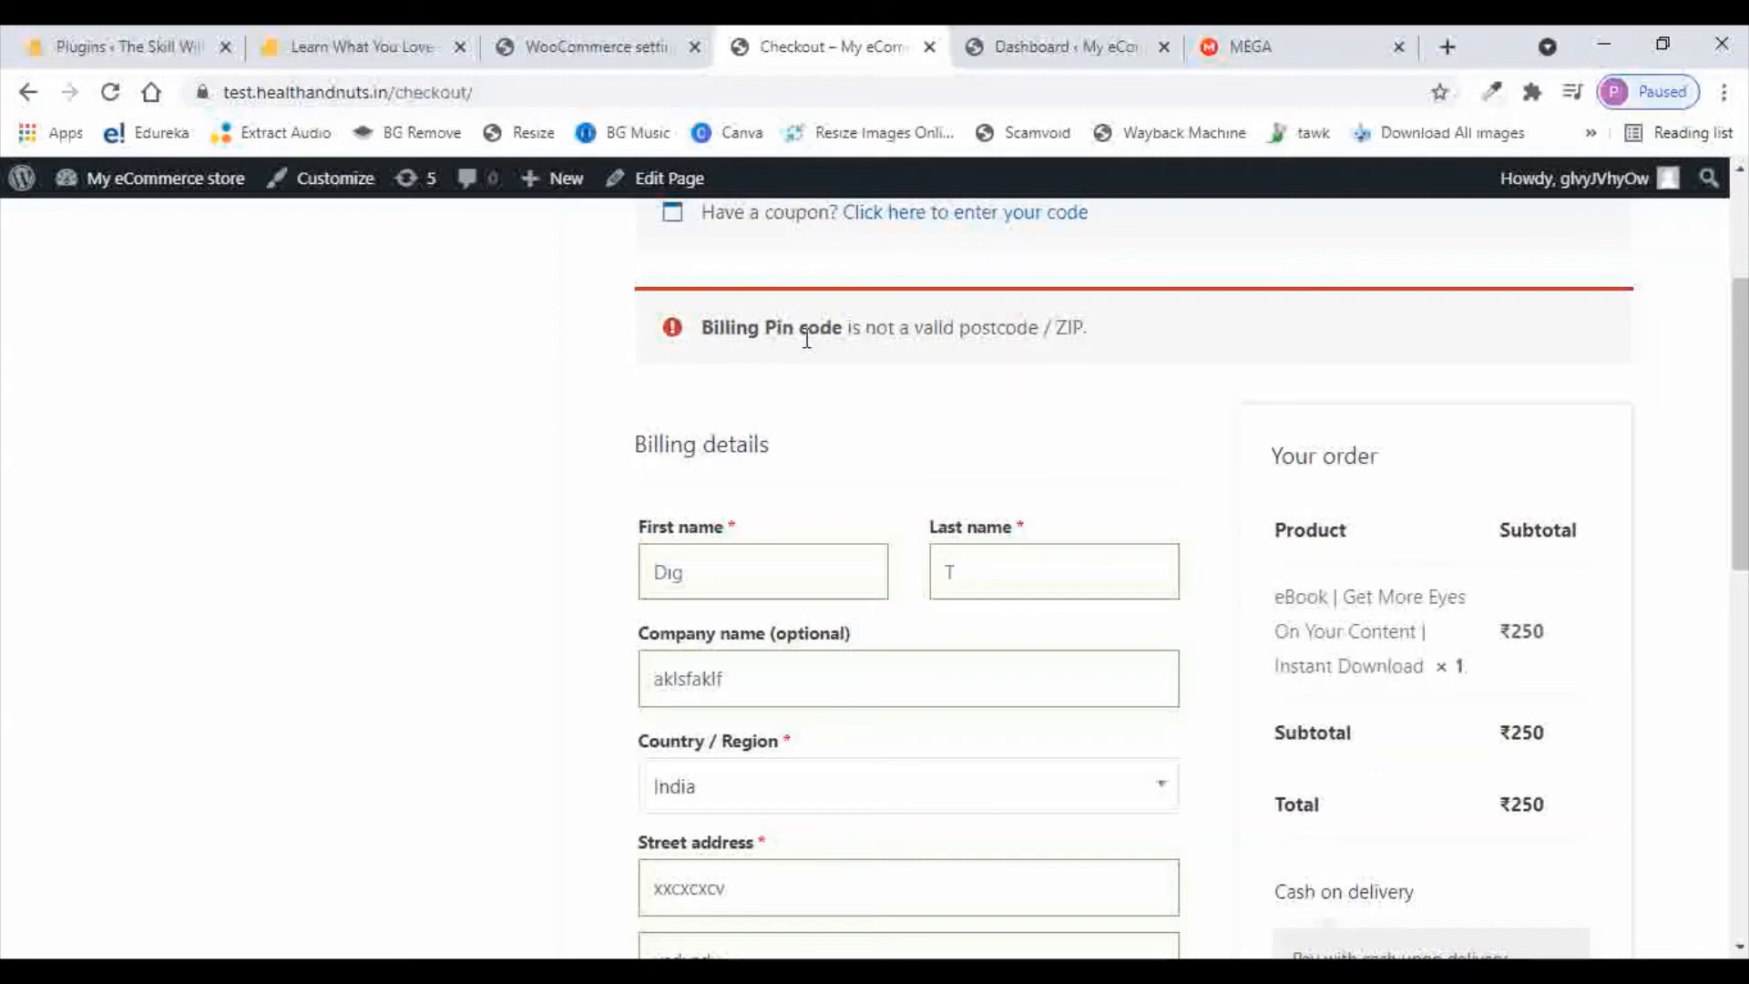
Correct the billing postal code by adding its missing last digit
scroll(1057, 353, down, 5)
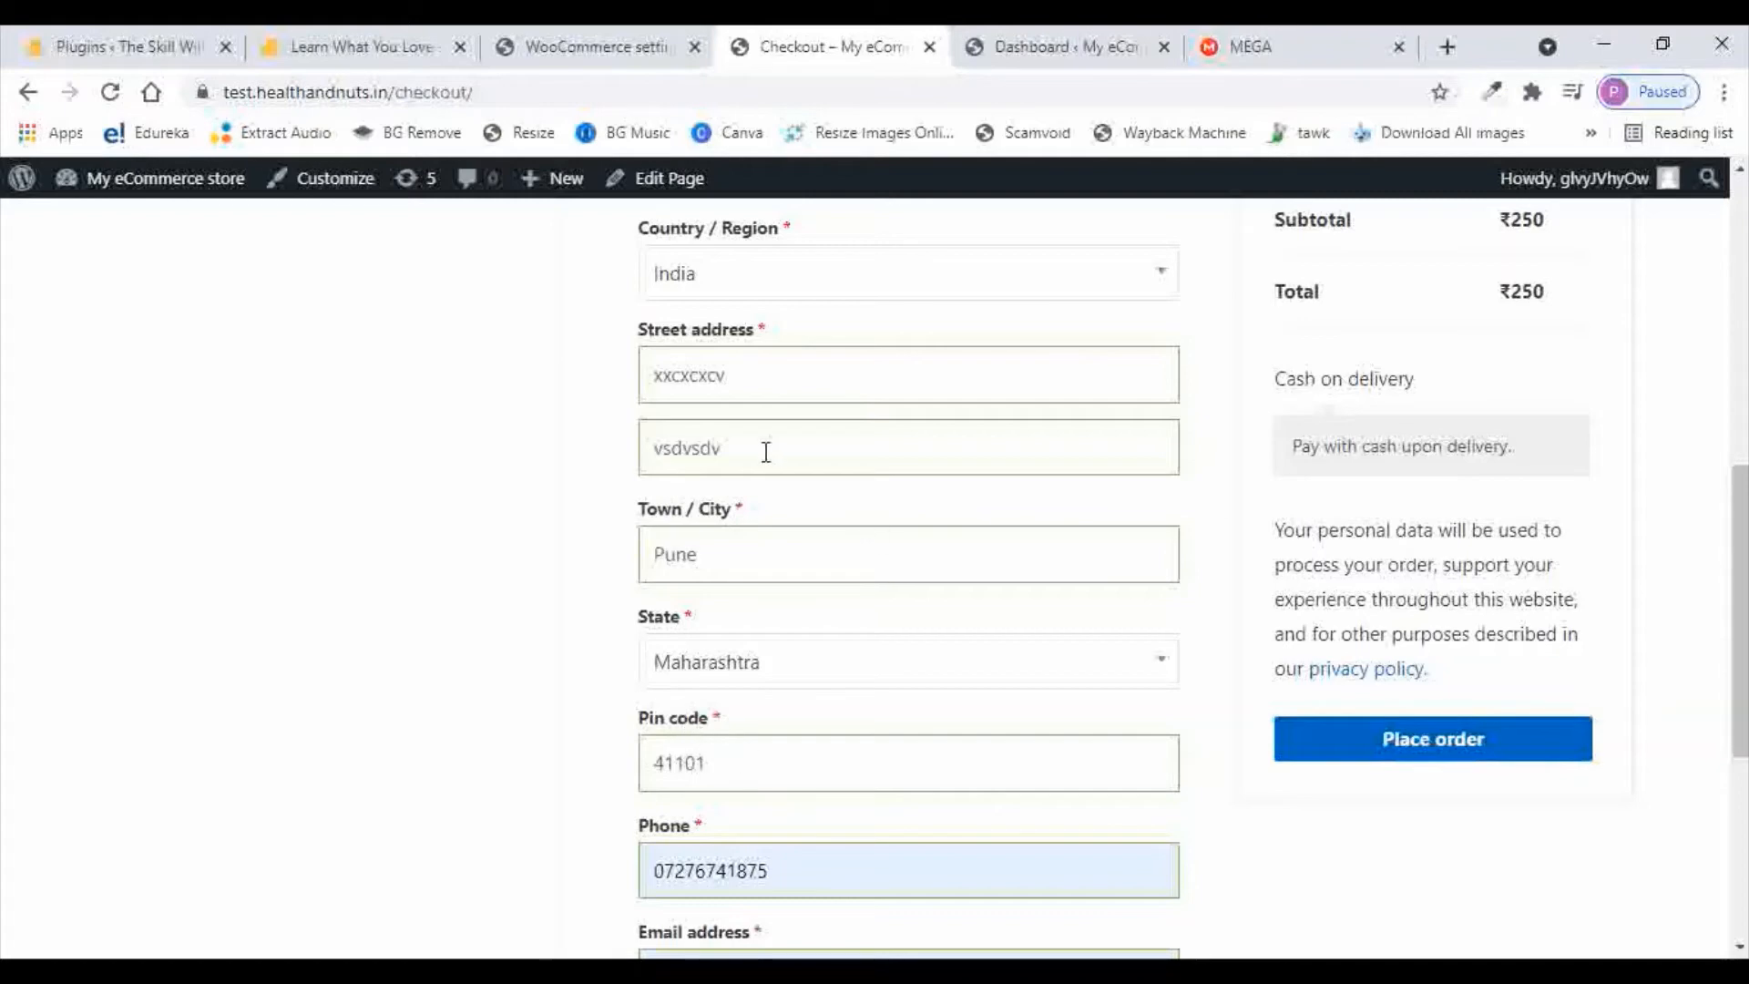
drag(753, 377, 785, 781)
click(791, 780)
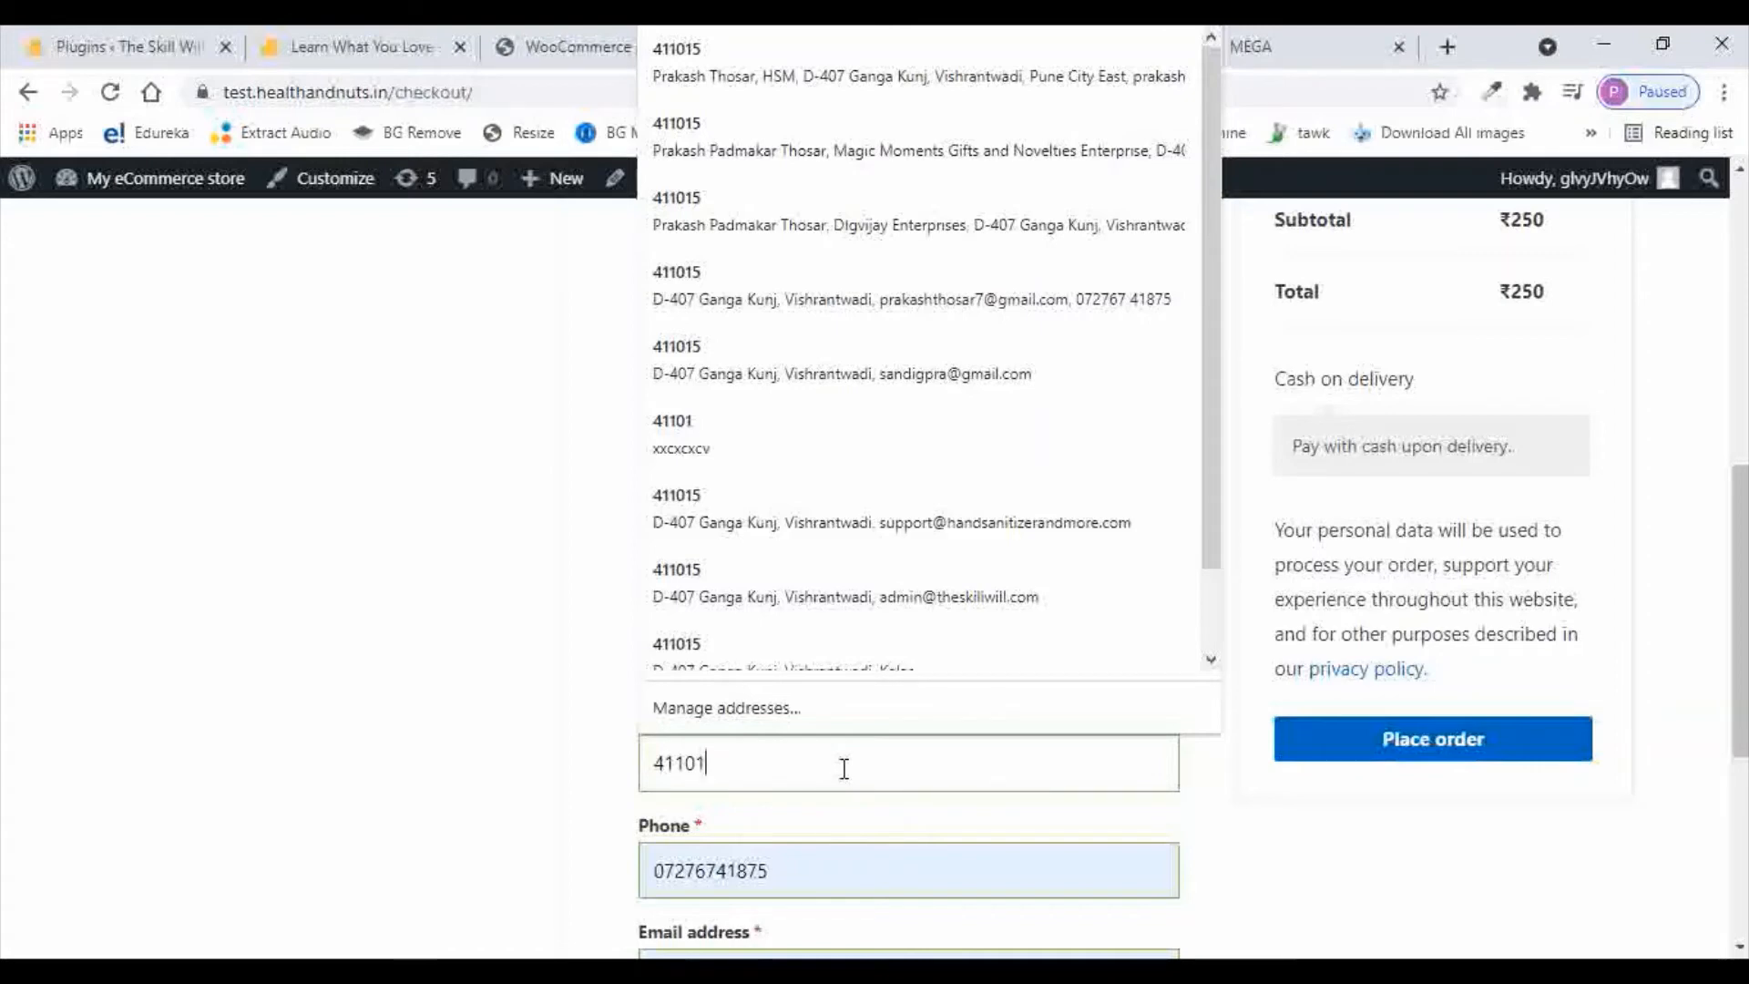
text(1)
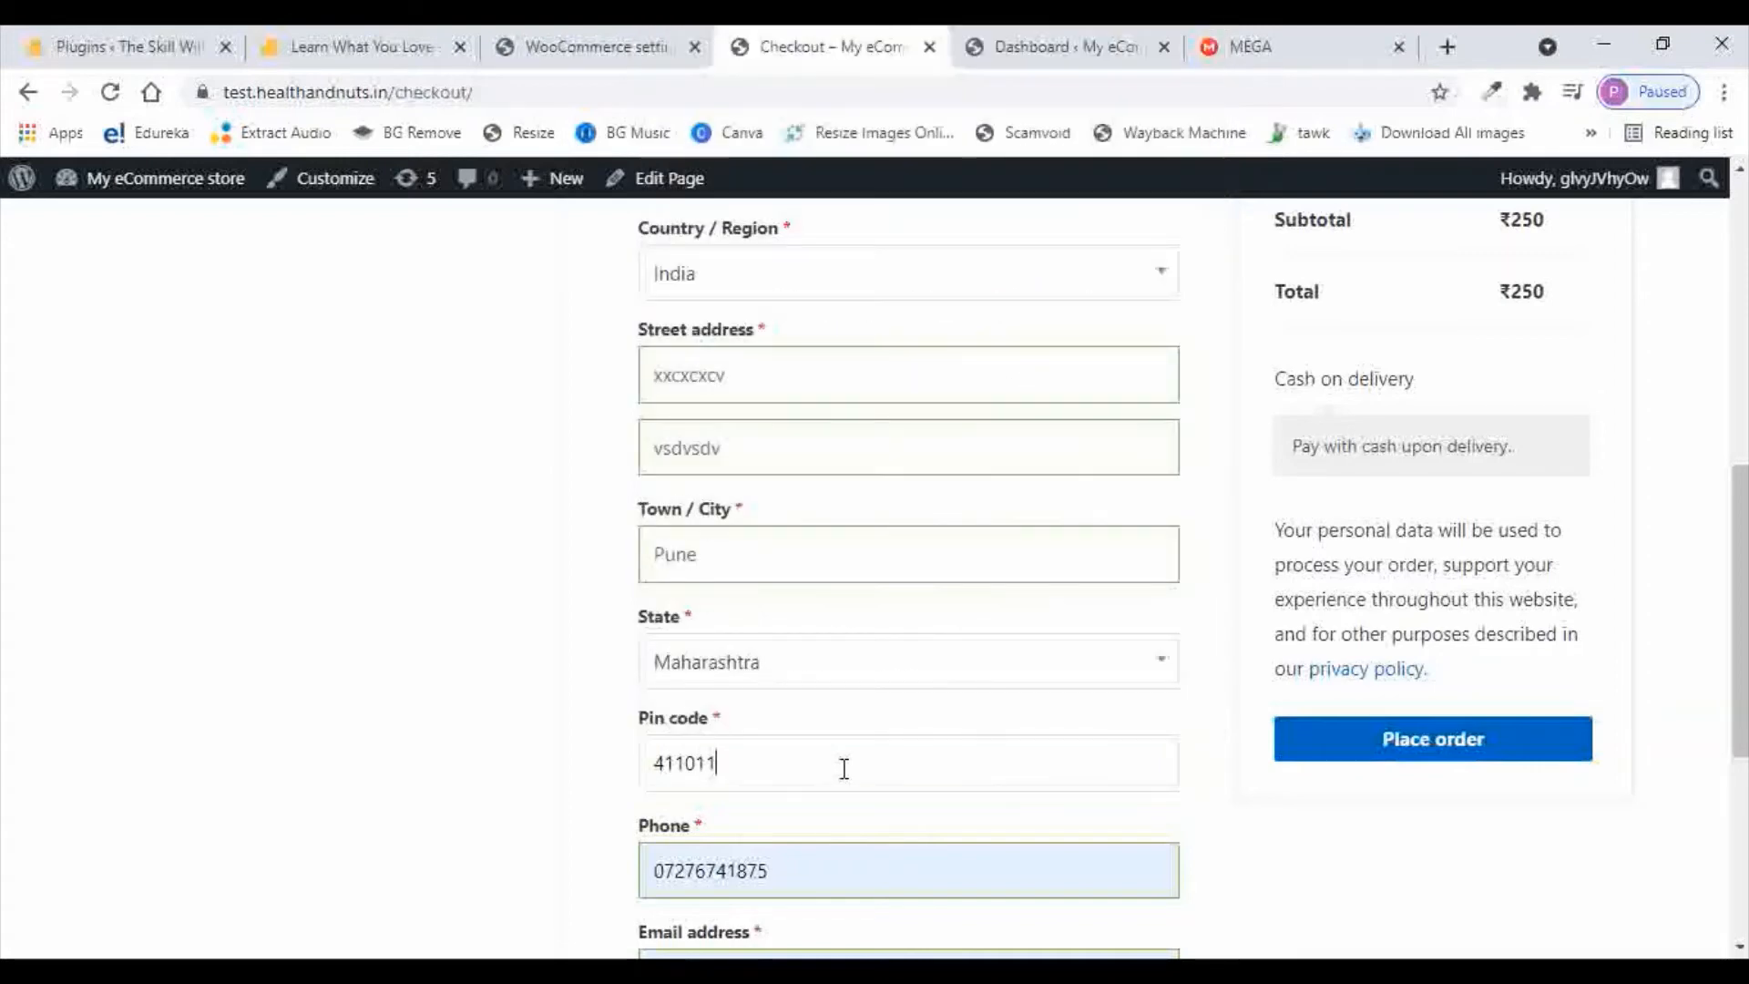
Place the eBook order and open the Downloads page of the customer's account
click(1434, 745)
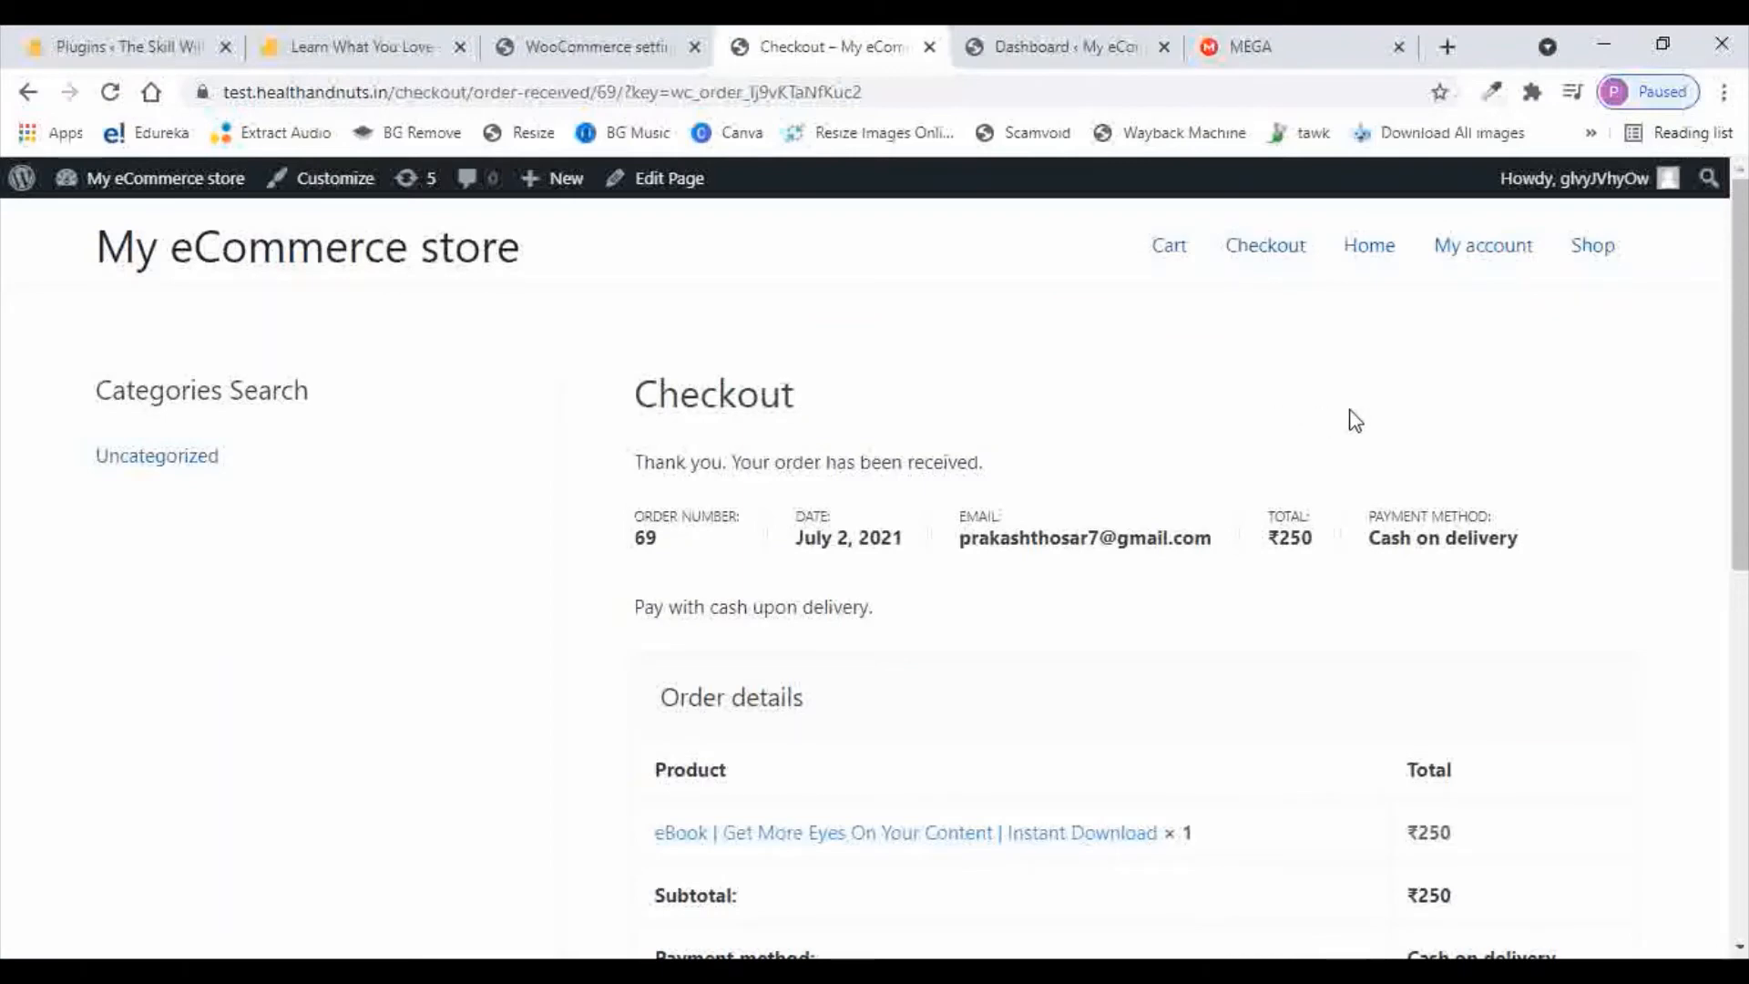
scroll(1385, 412, down, 3)
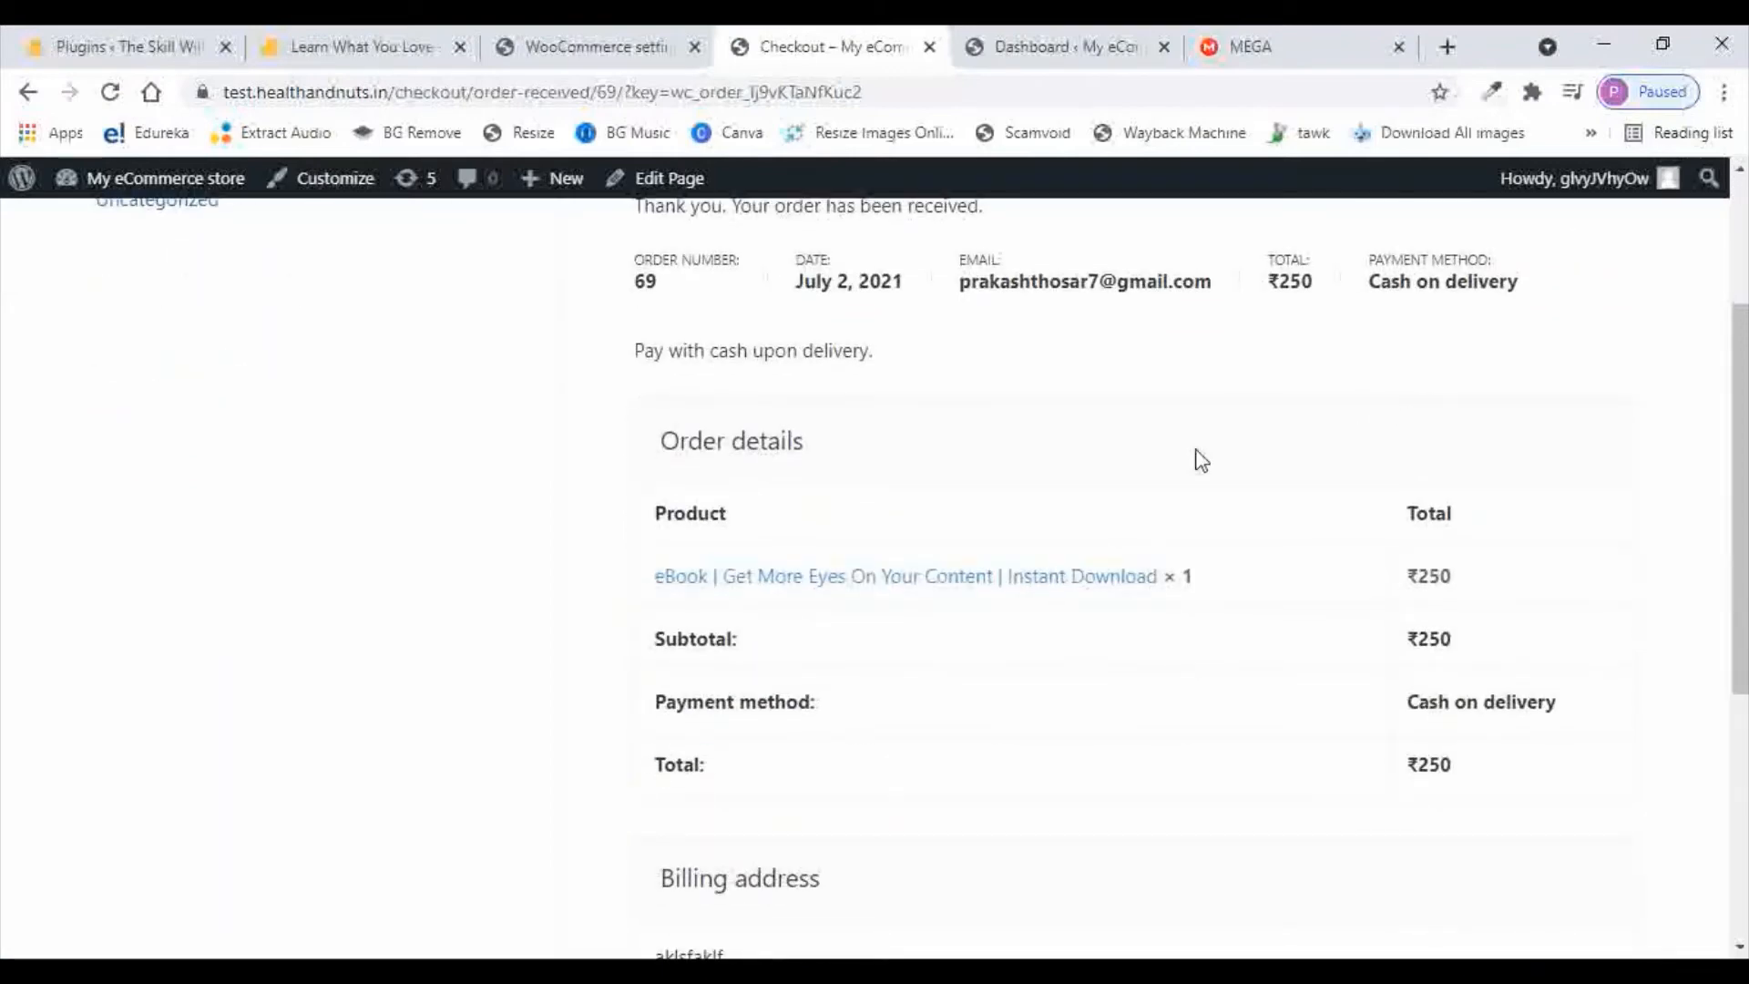
scroll(1203, 460, up, 3)
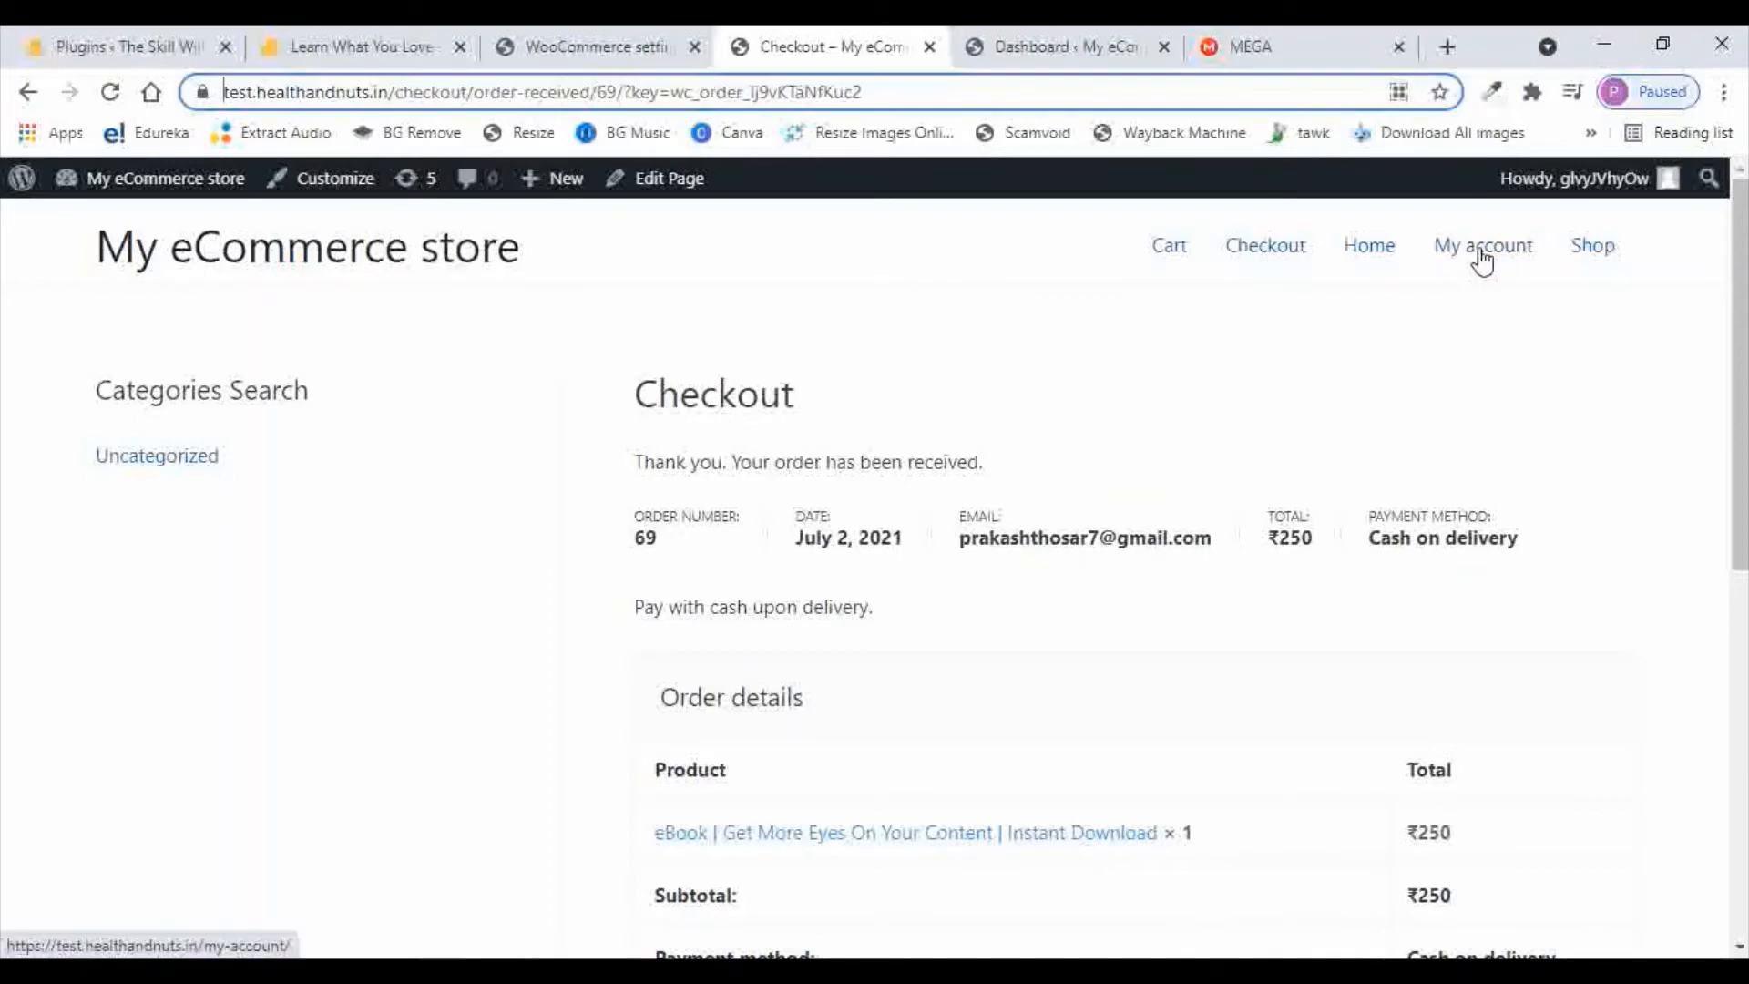
click(1483, 257)
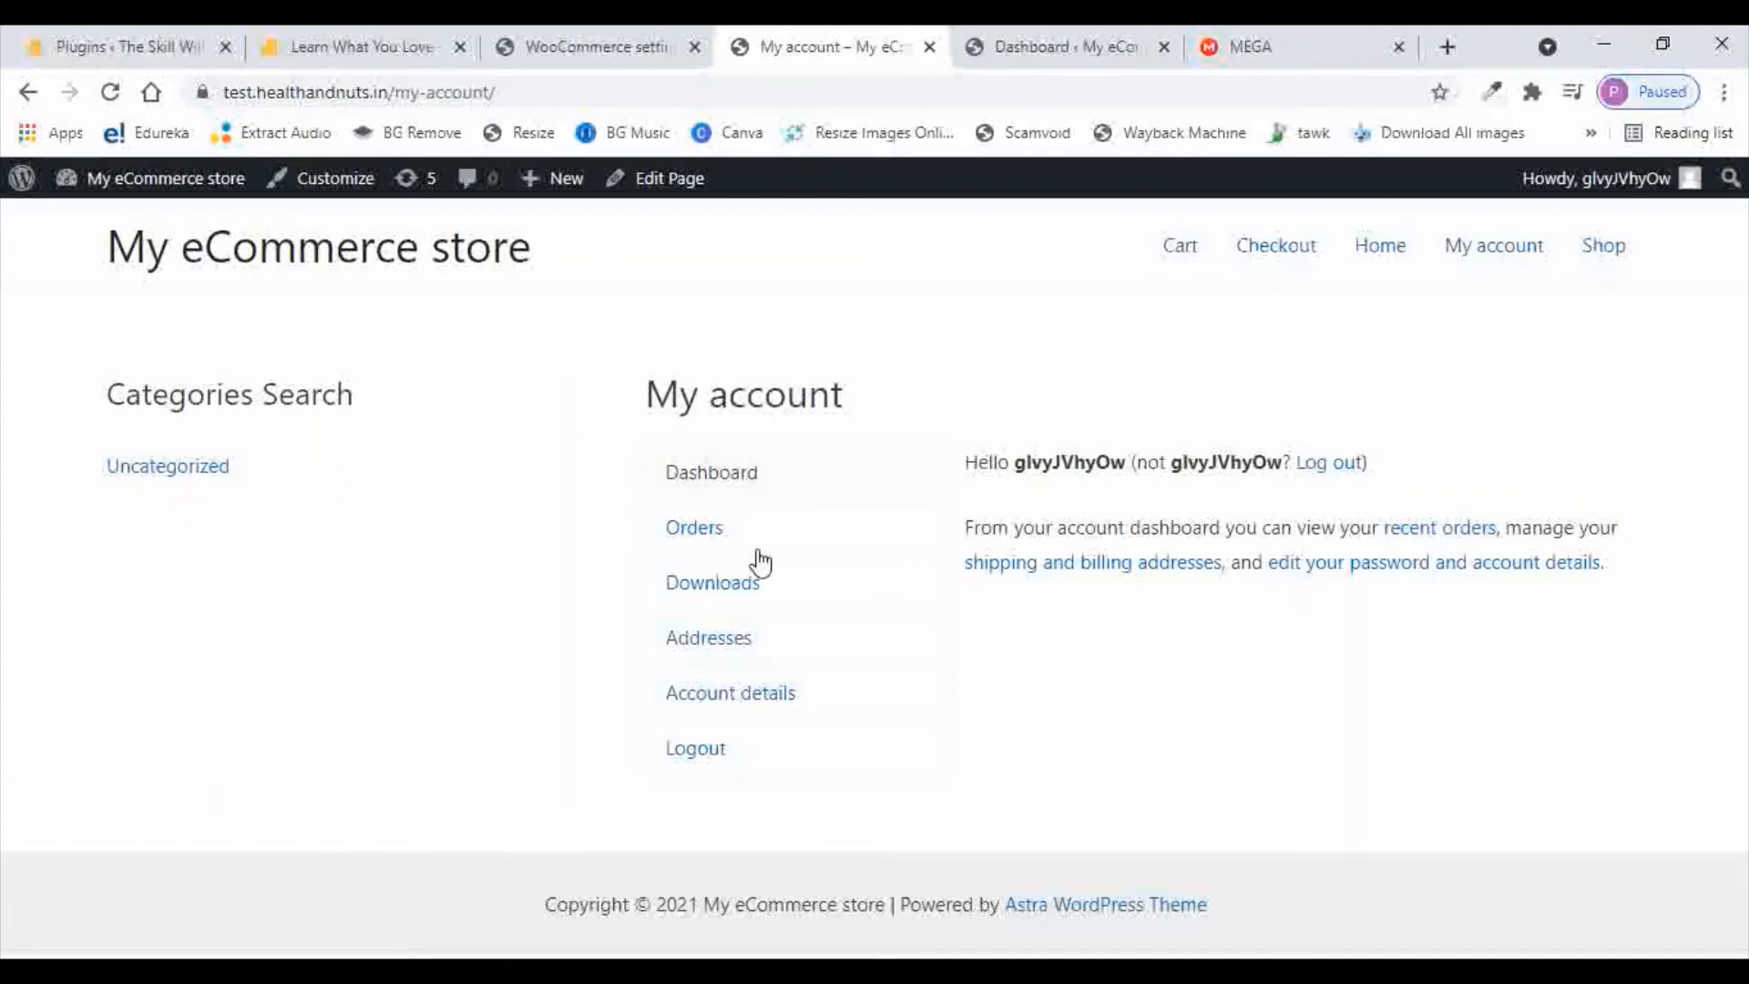
click(747, 597)
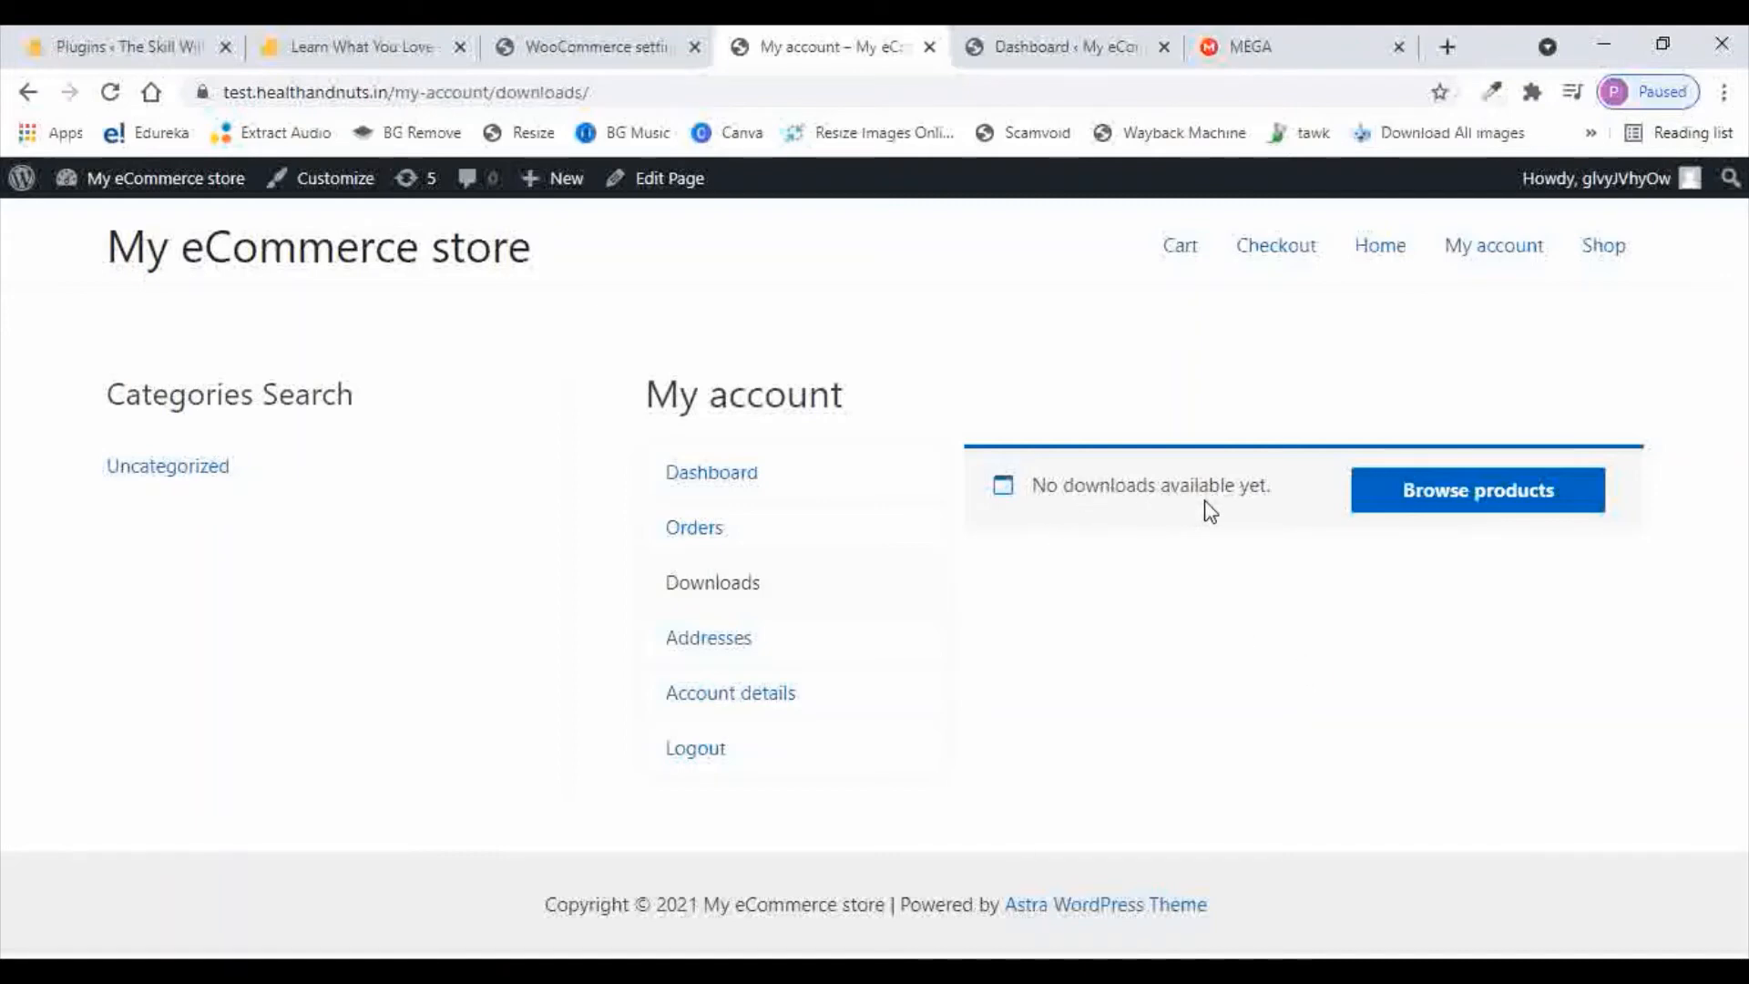
Open the WooCommerce orders list in the store admin, check the new eBook order's status and preview its details
click(581, 50)
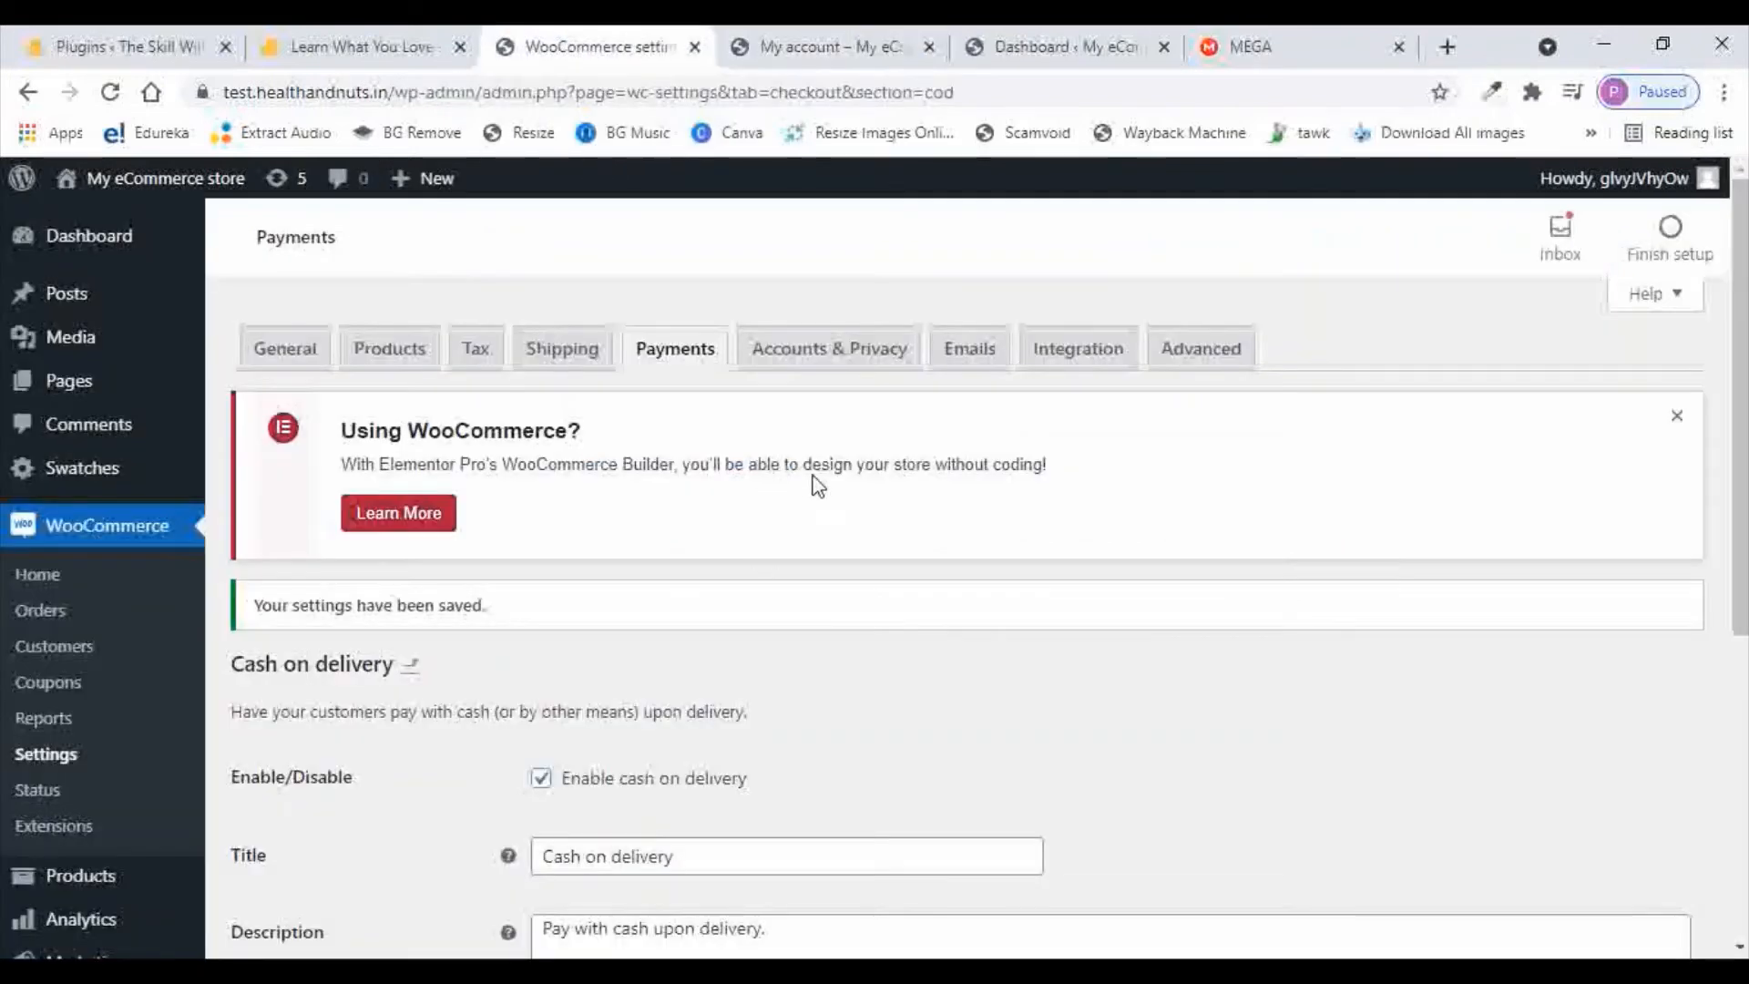
scroll(141, 397, down, 3)
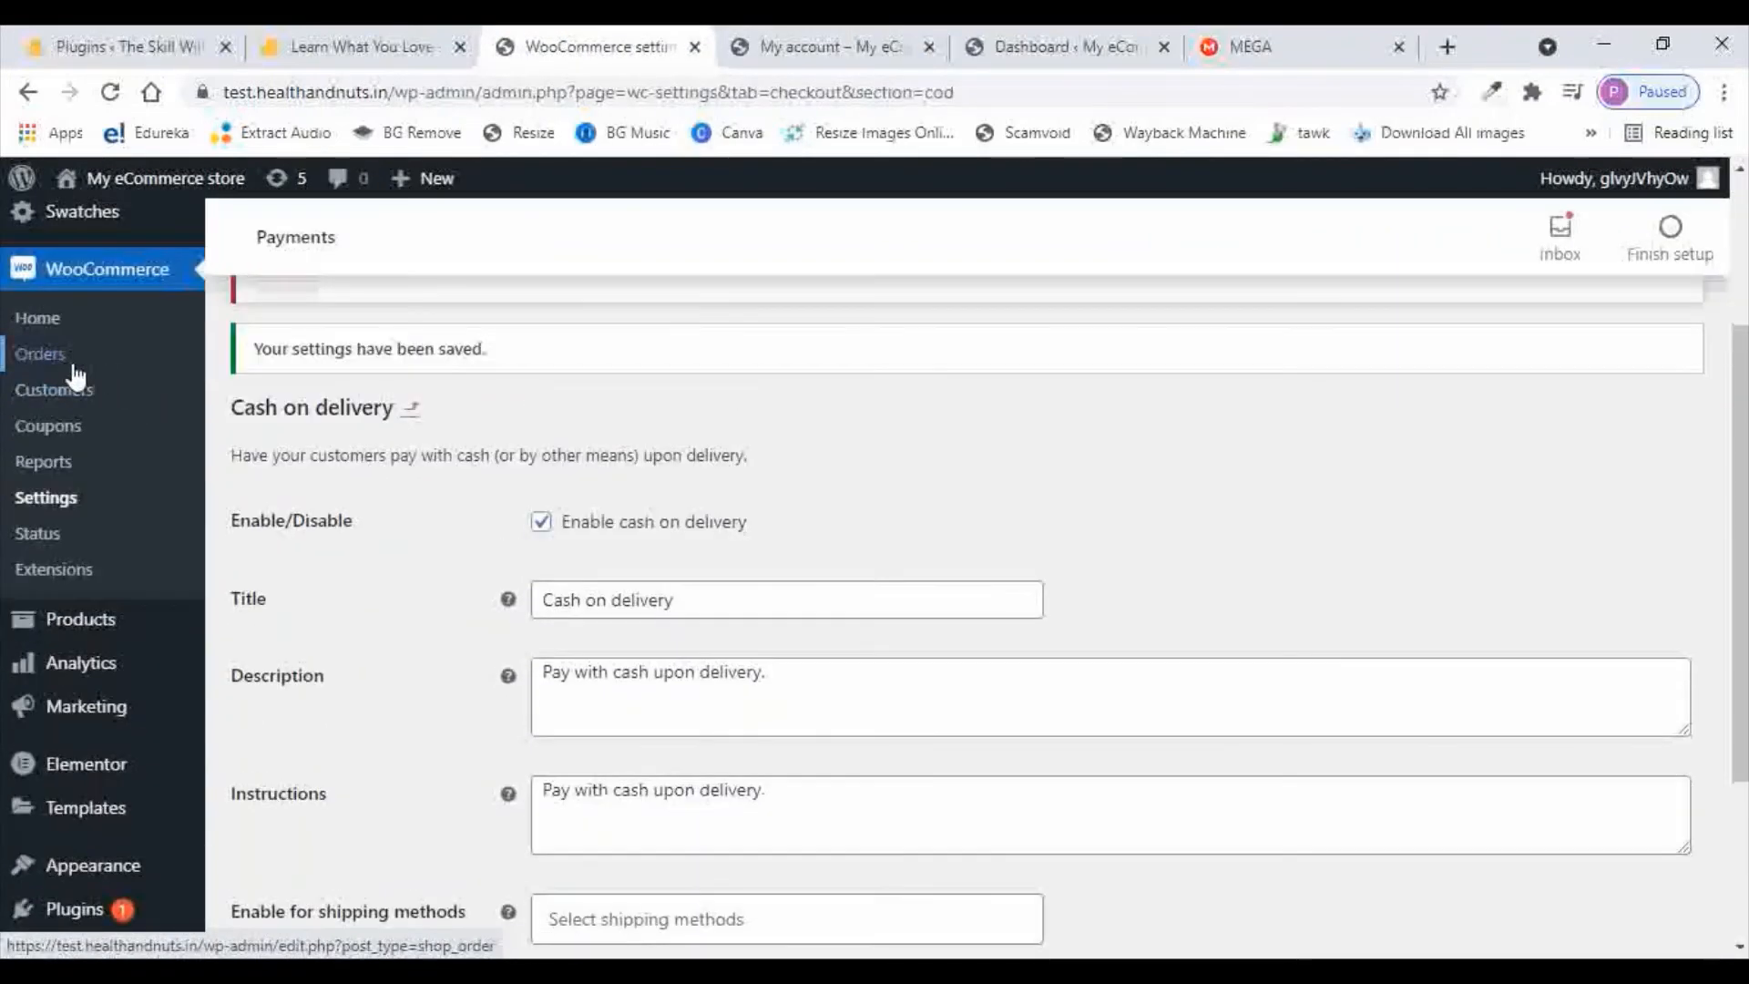
click(73, 363)
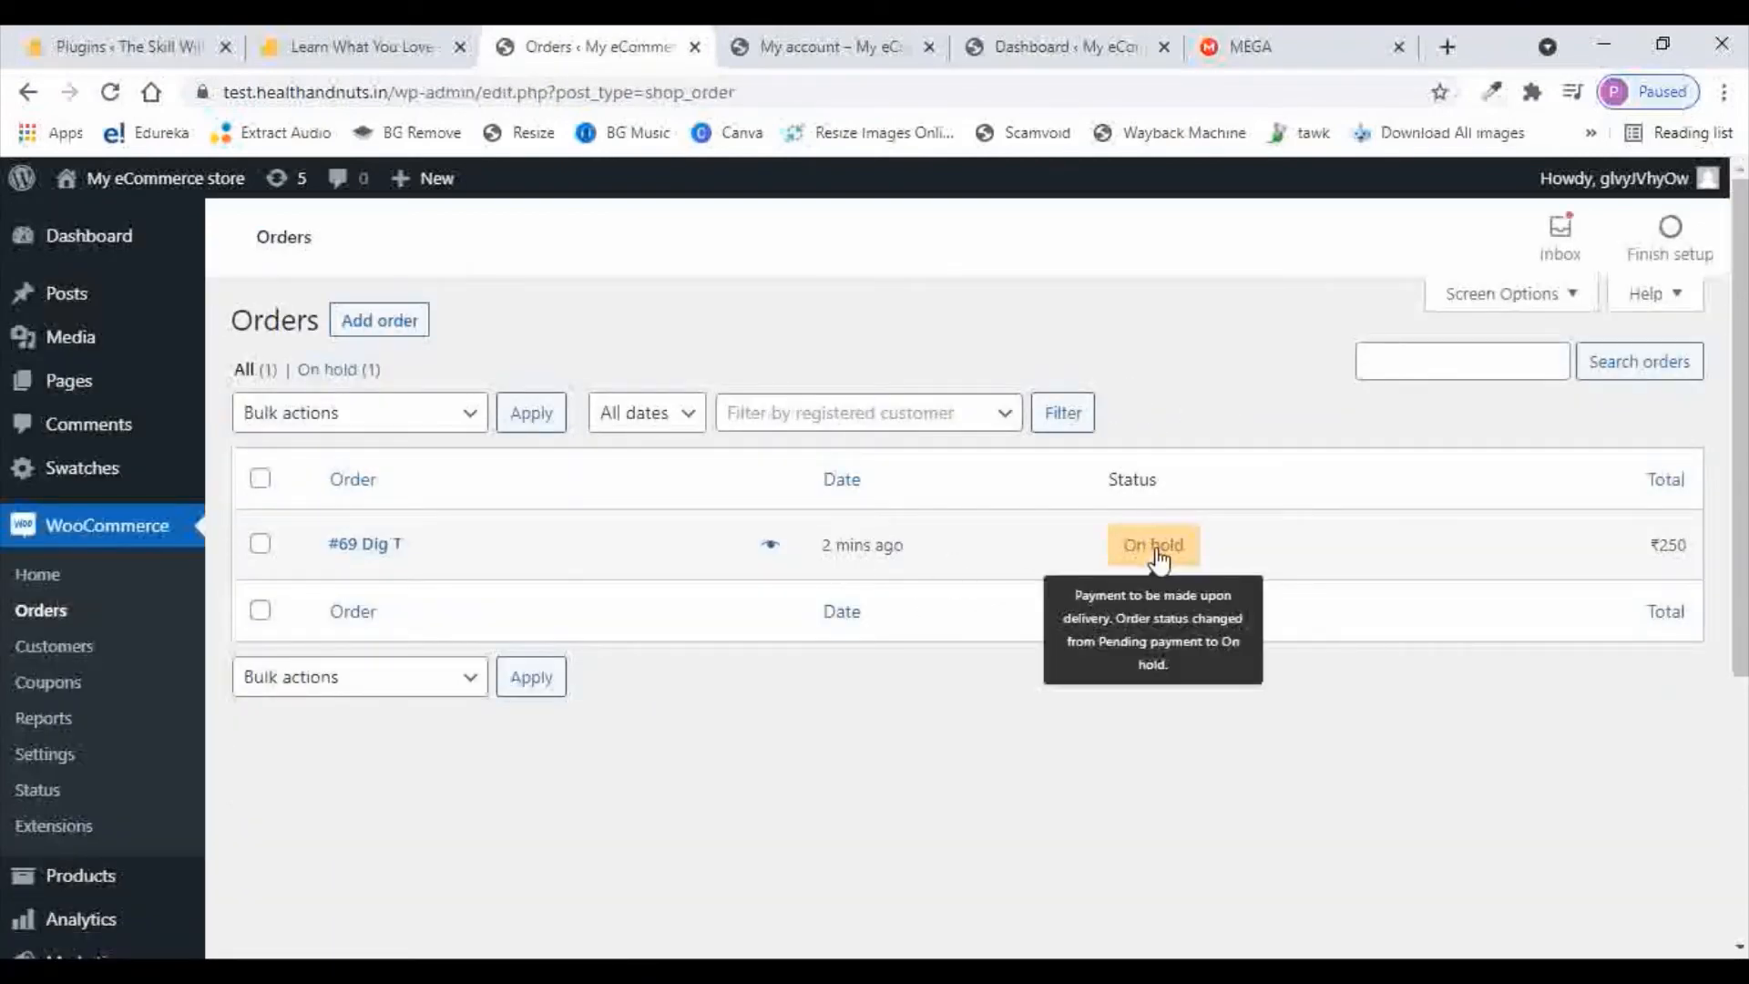
click(765, 552)
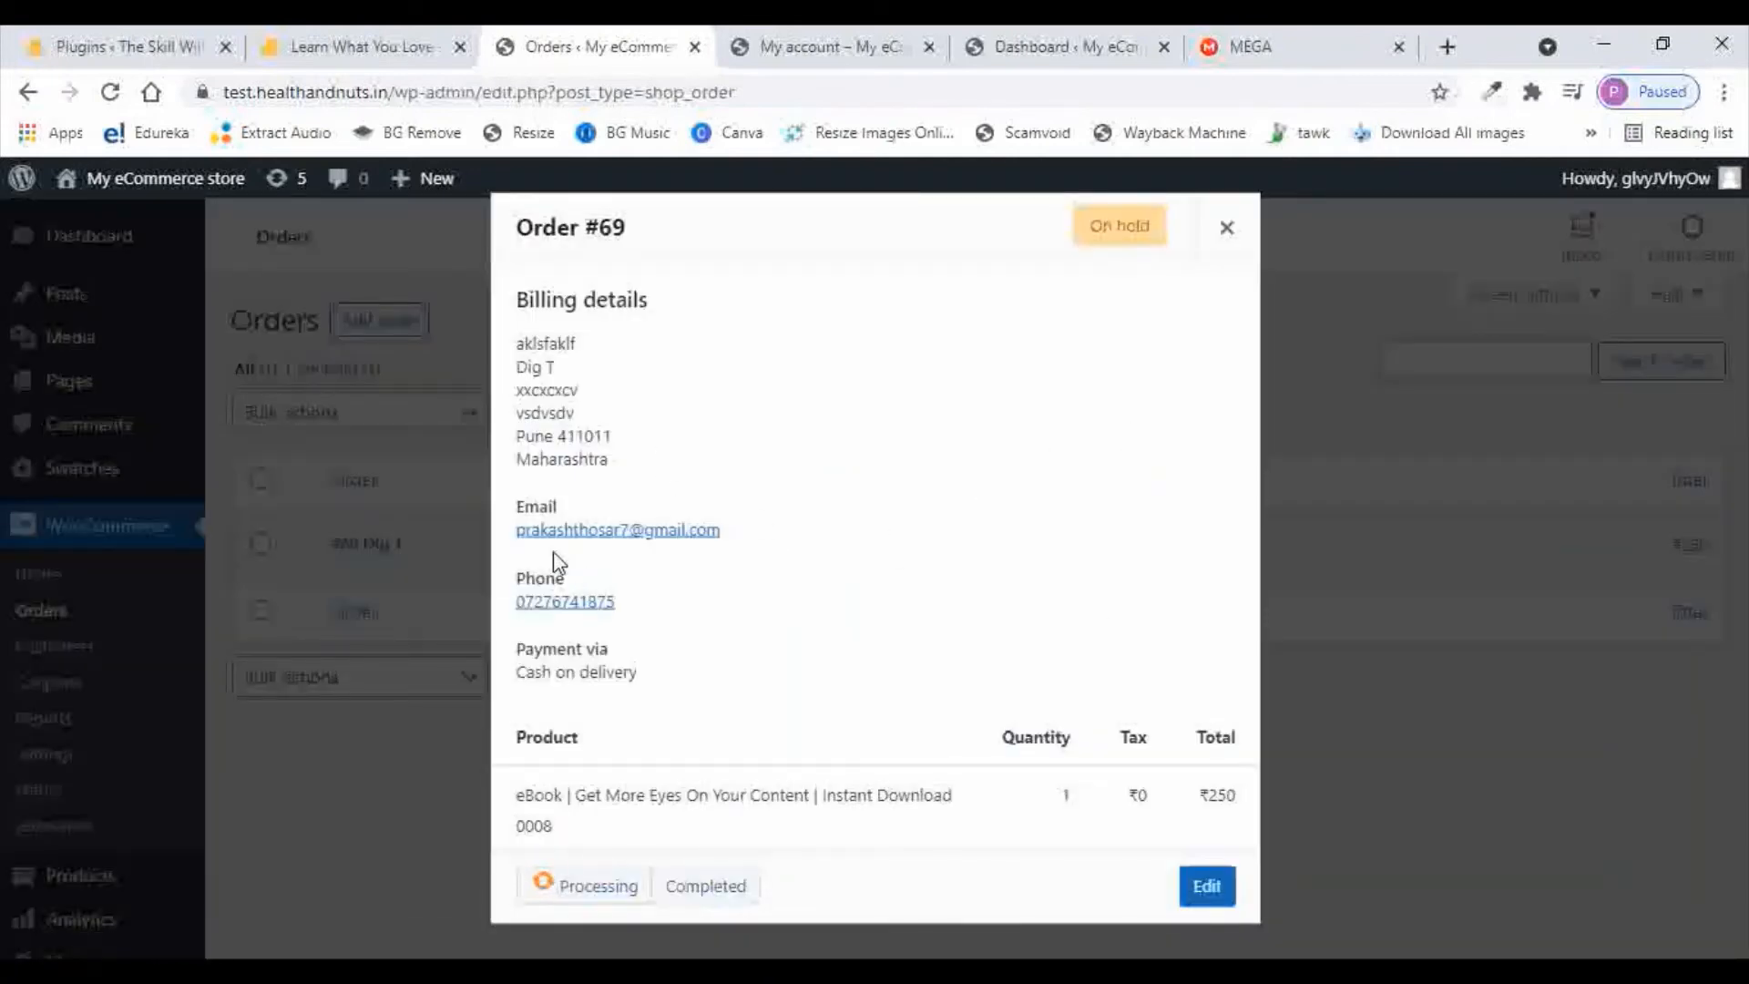
click(1221, 230)
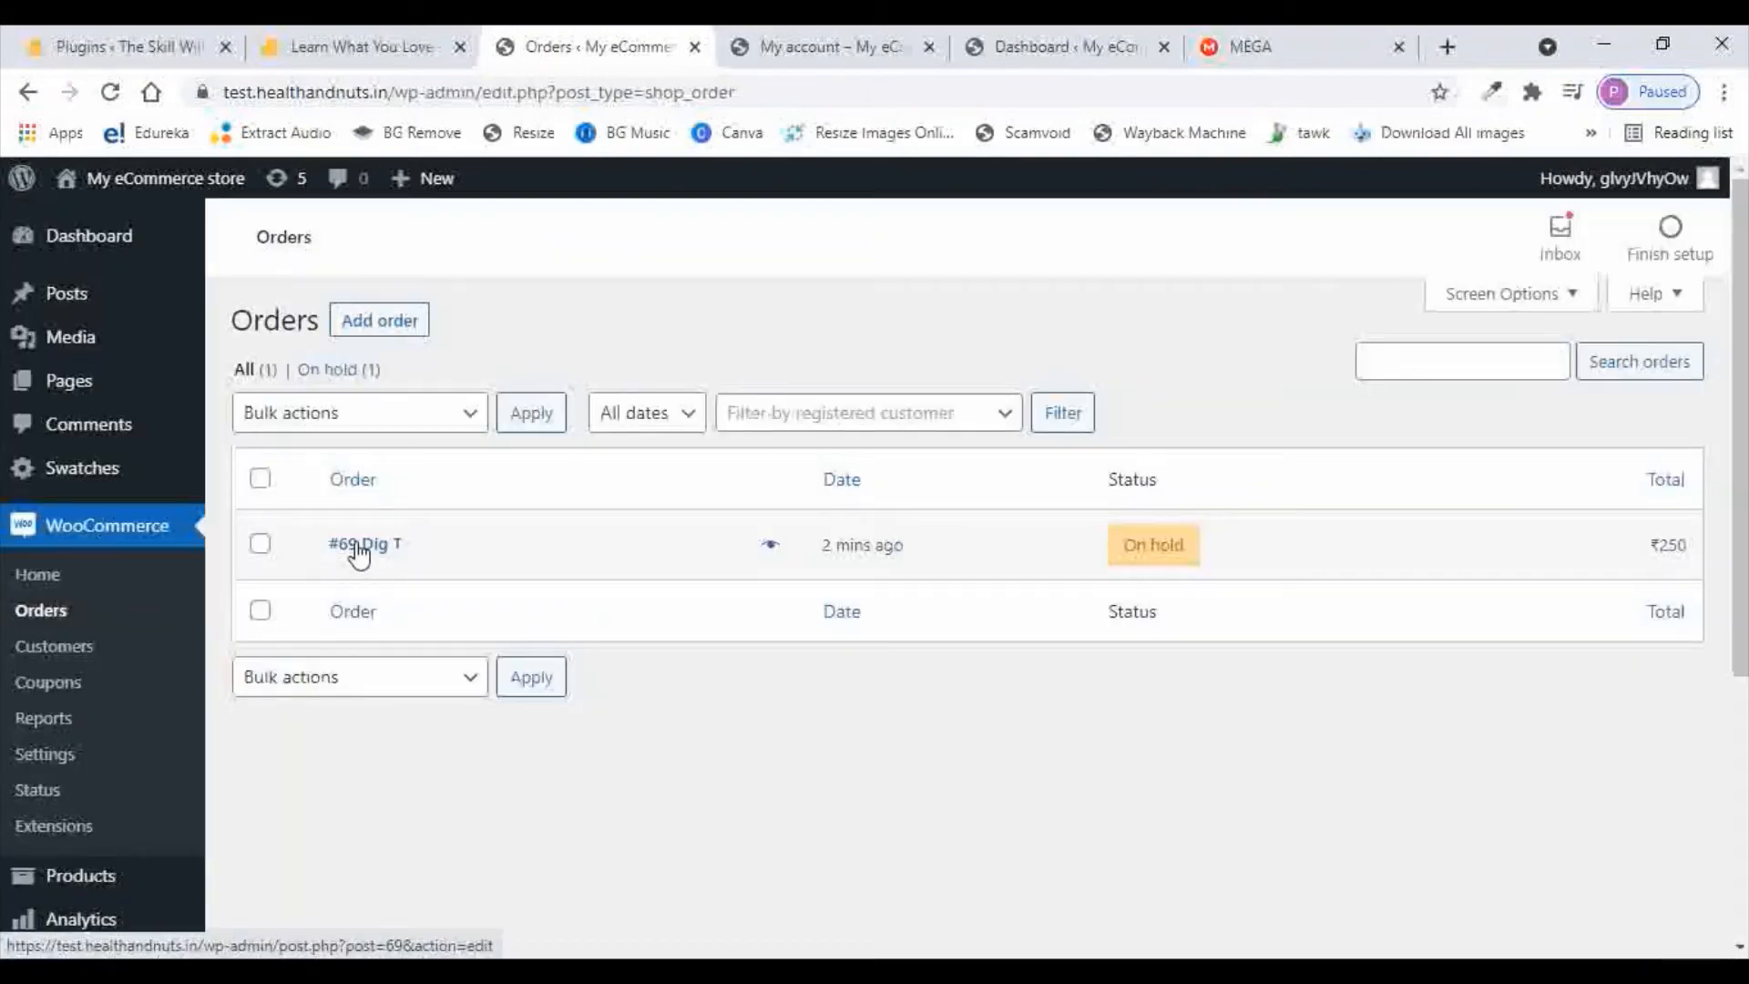
Open the eBook order for editing, set its status to Completed and update it
click(350, 544)
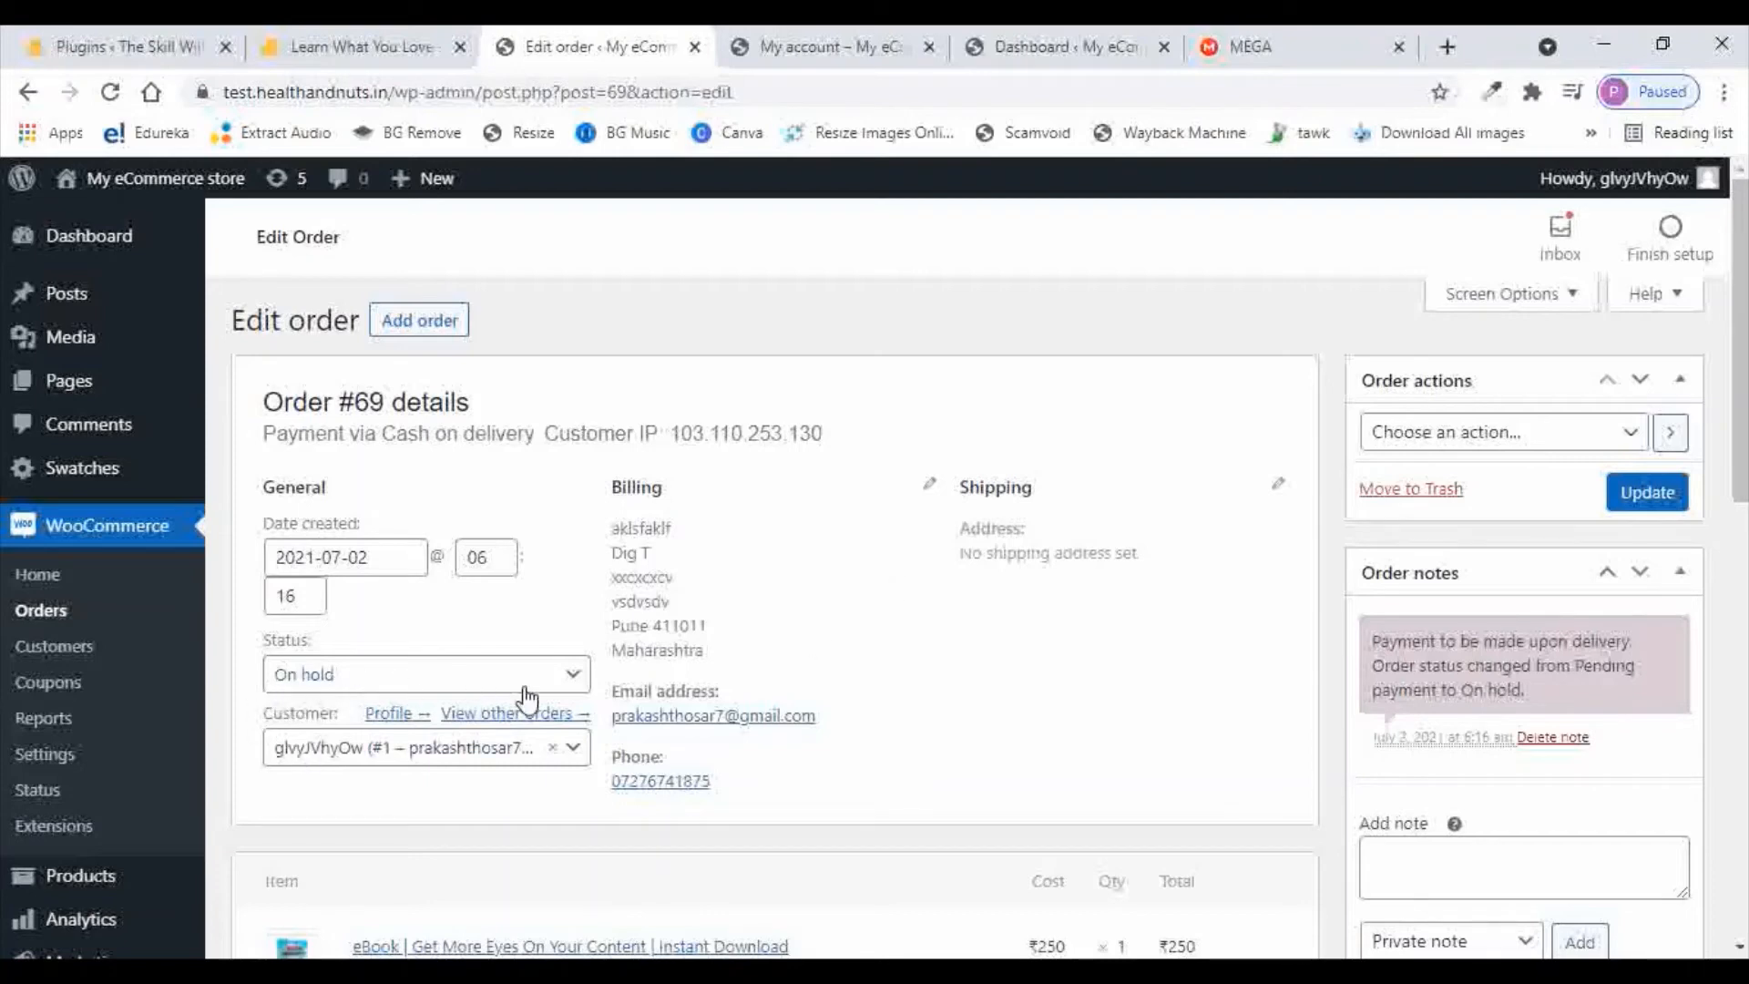
click(570, 685)
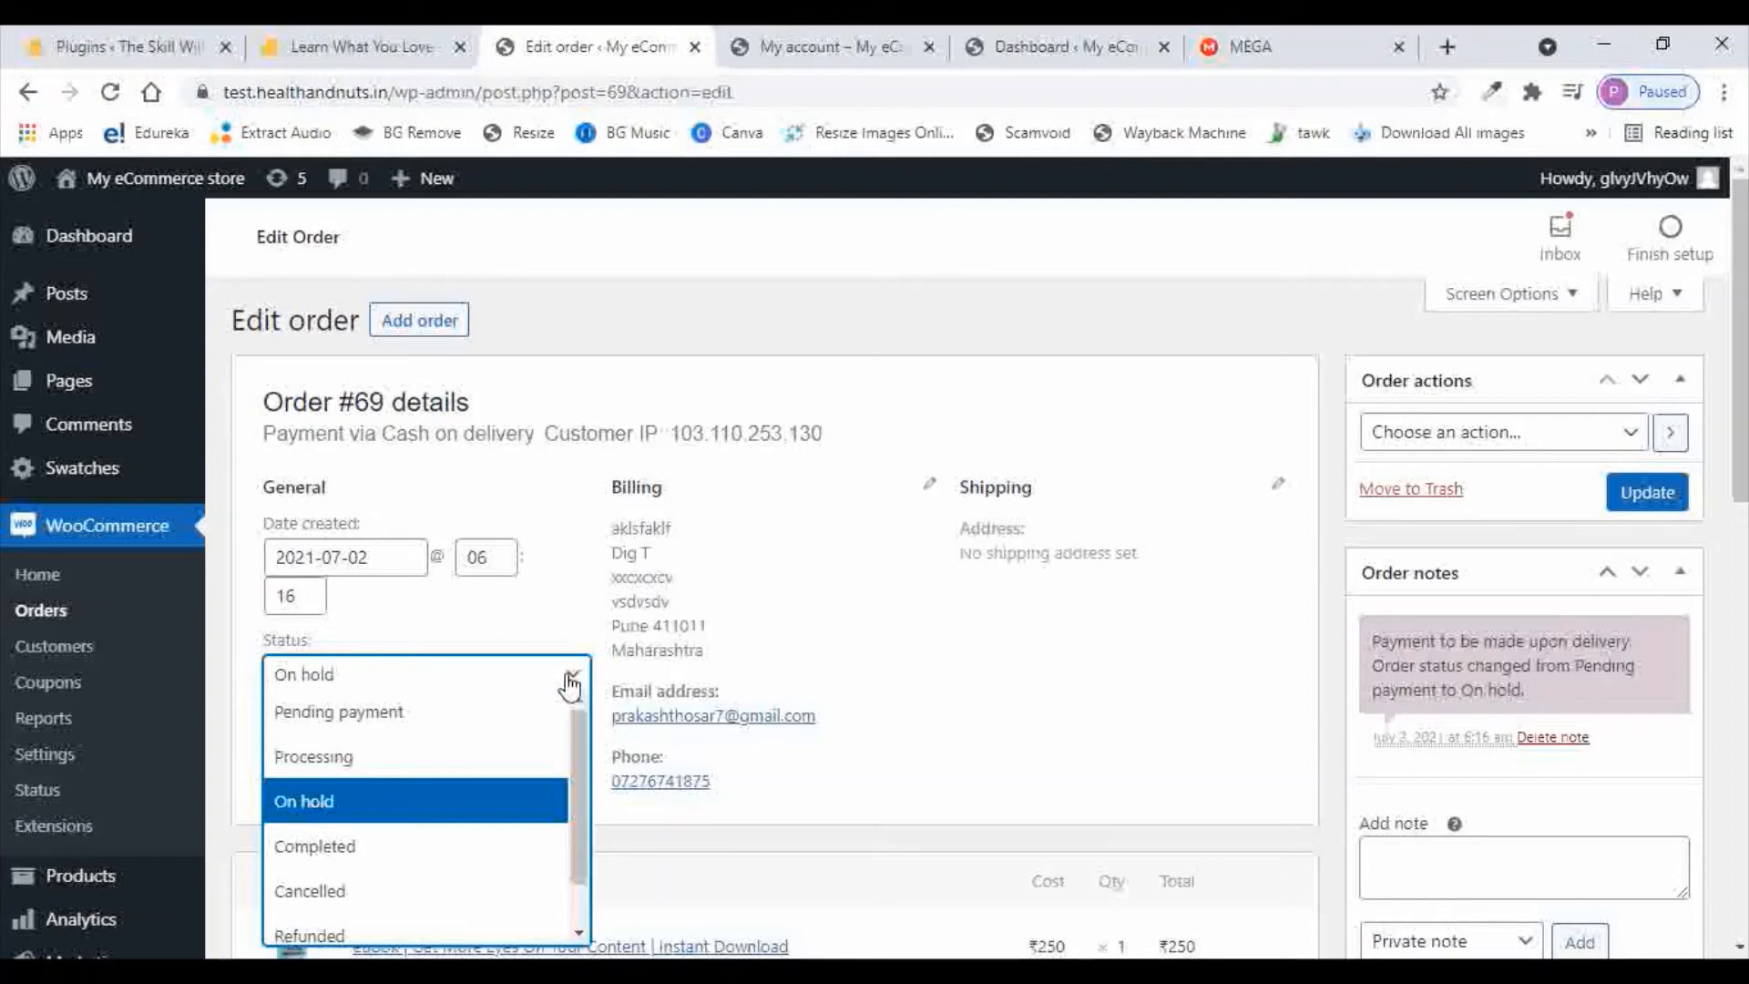
click(370, 853)
scroll(1008, 633, down, 3)
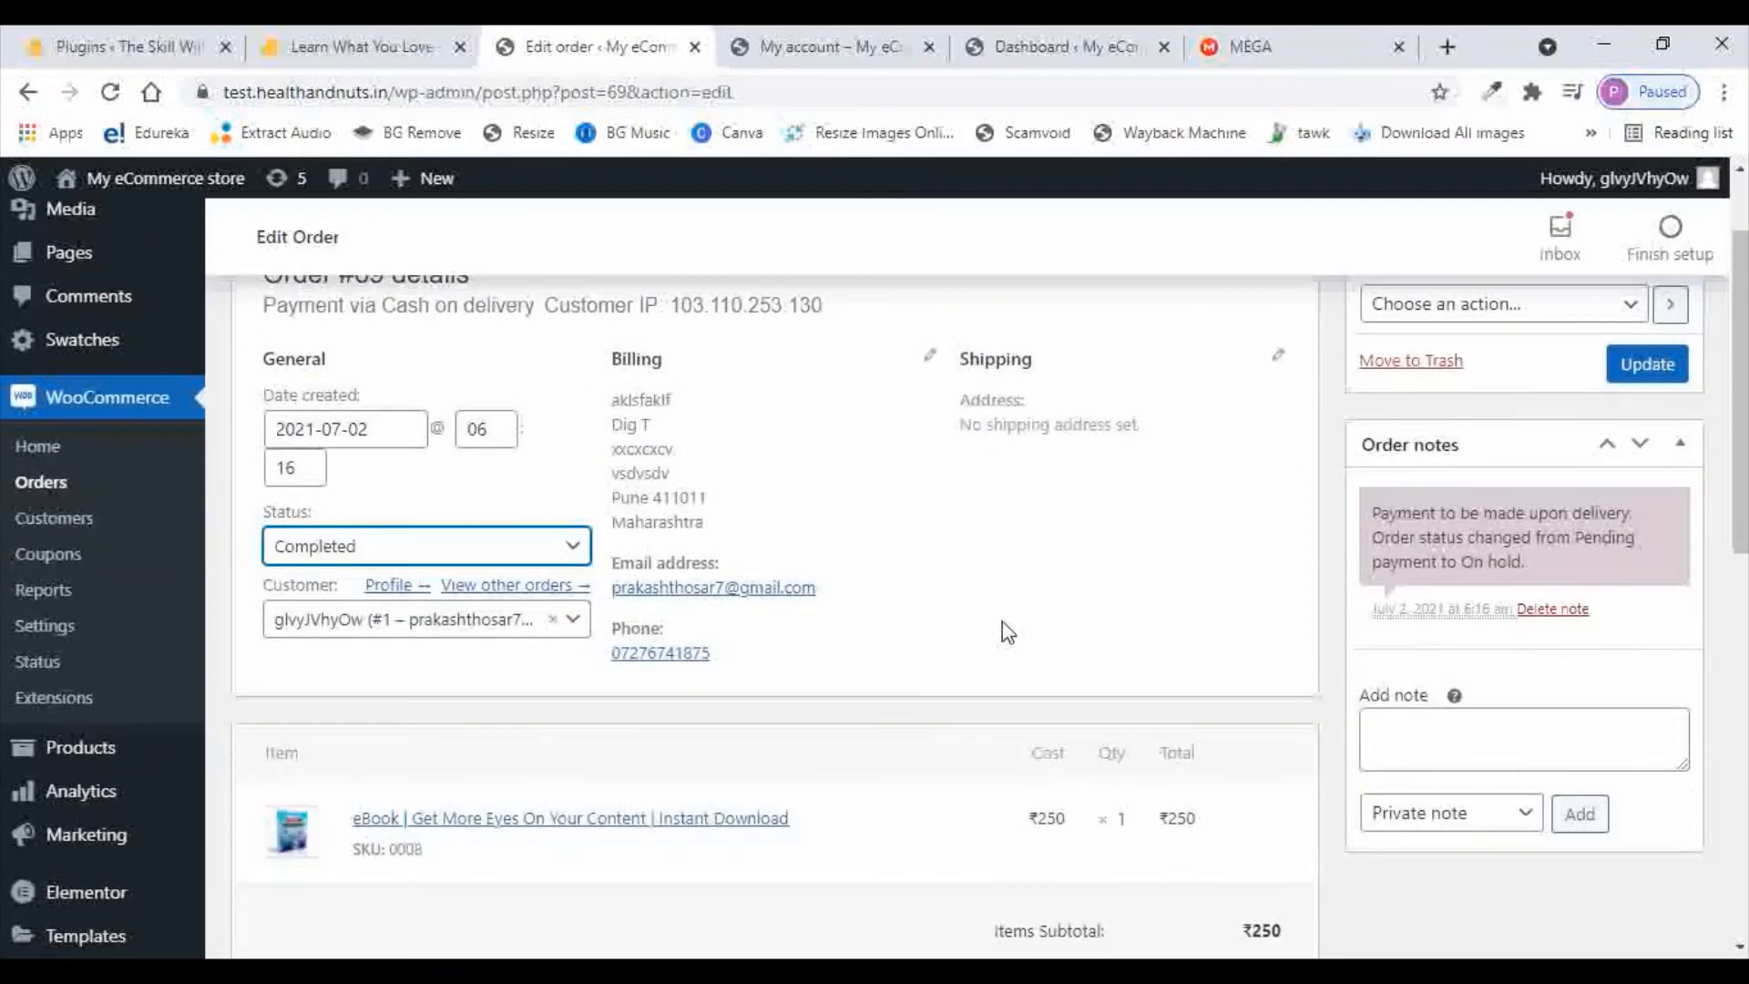
scroll(1007, 633, up, 3)
click(1637, 499)
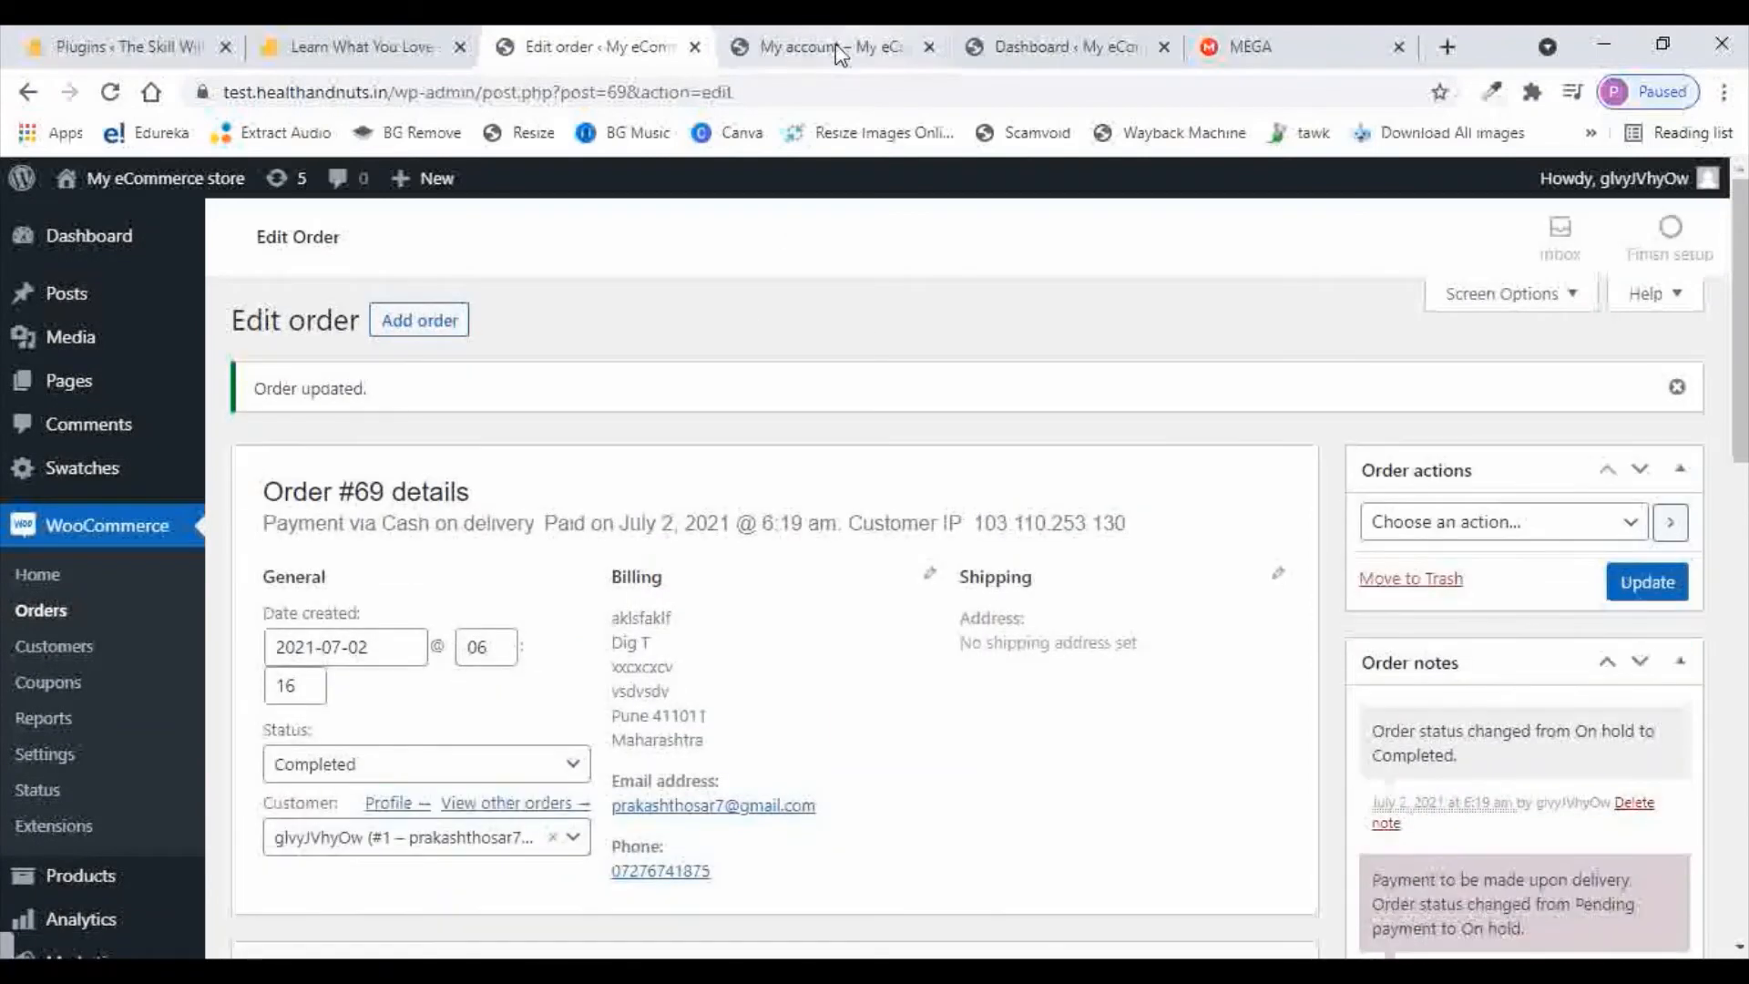
Reload the Downloads page of the customer's account and open the purchased eBook download
click(824, 50)
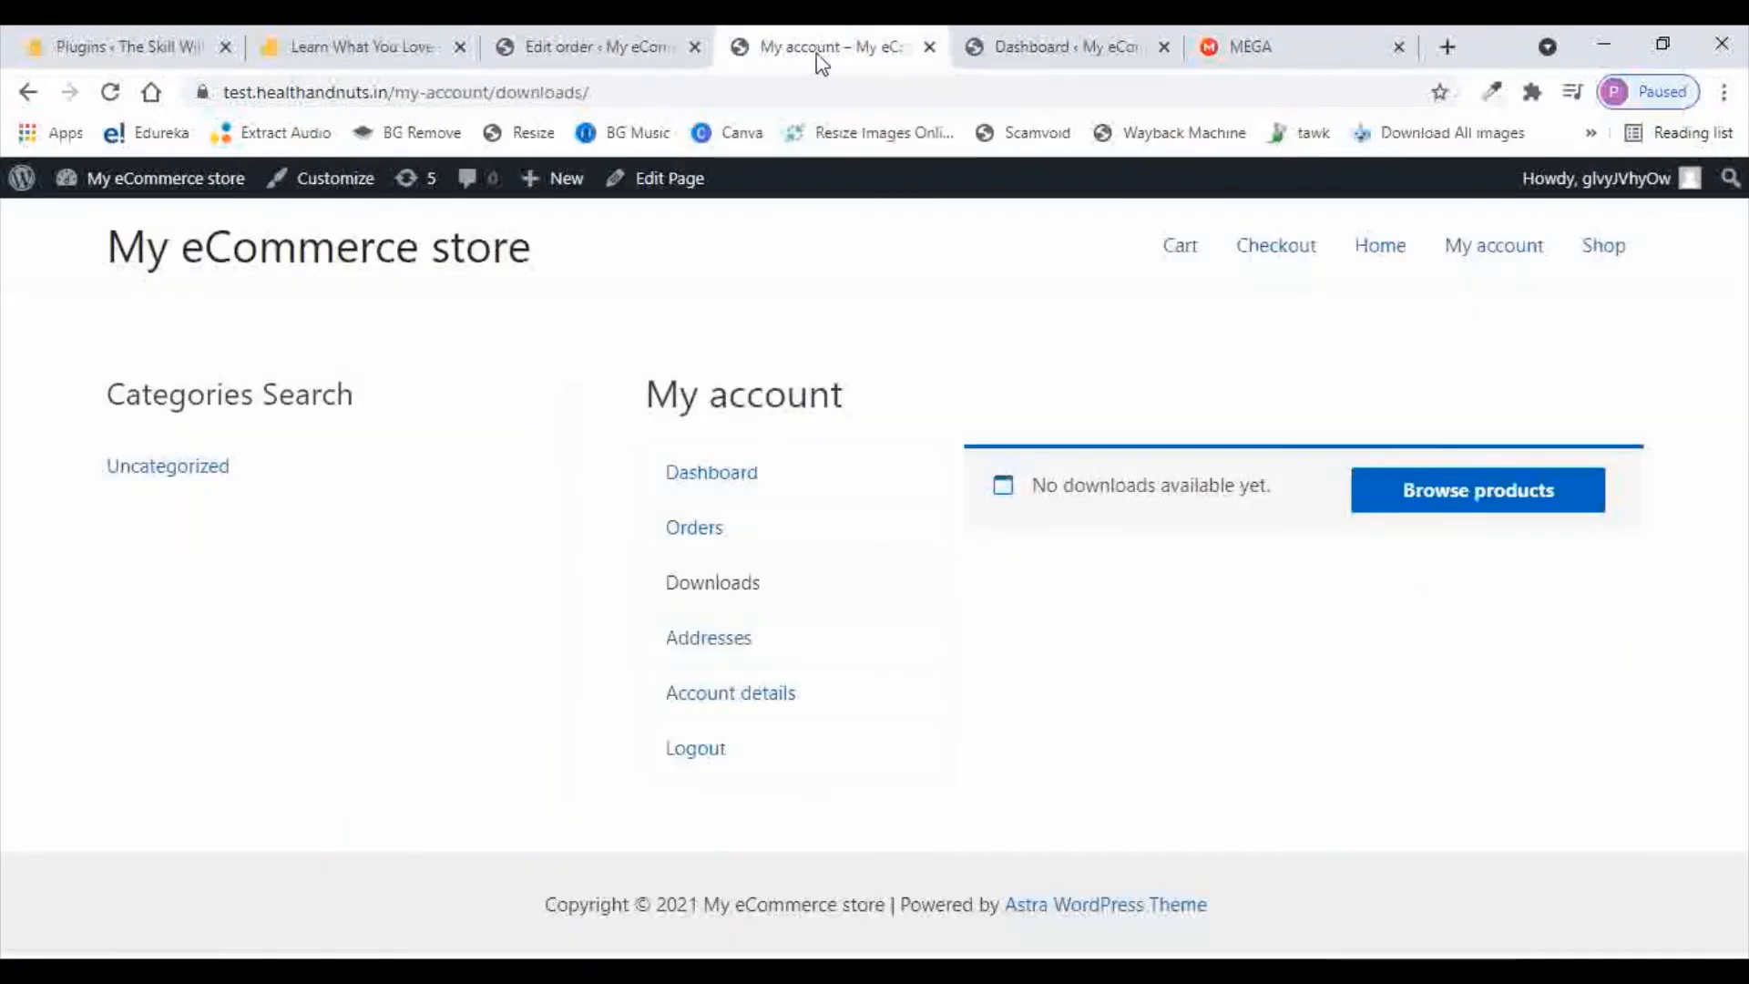
click(115, 97)
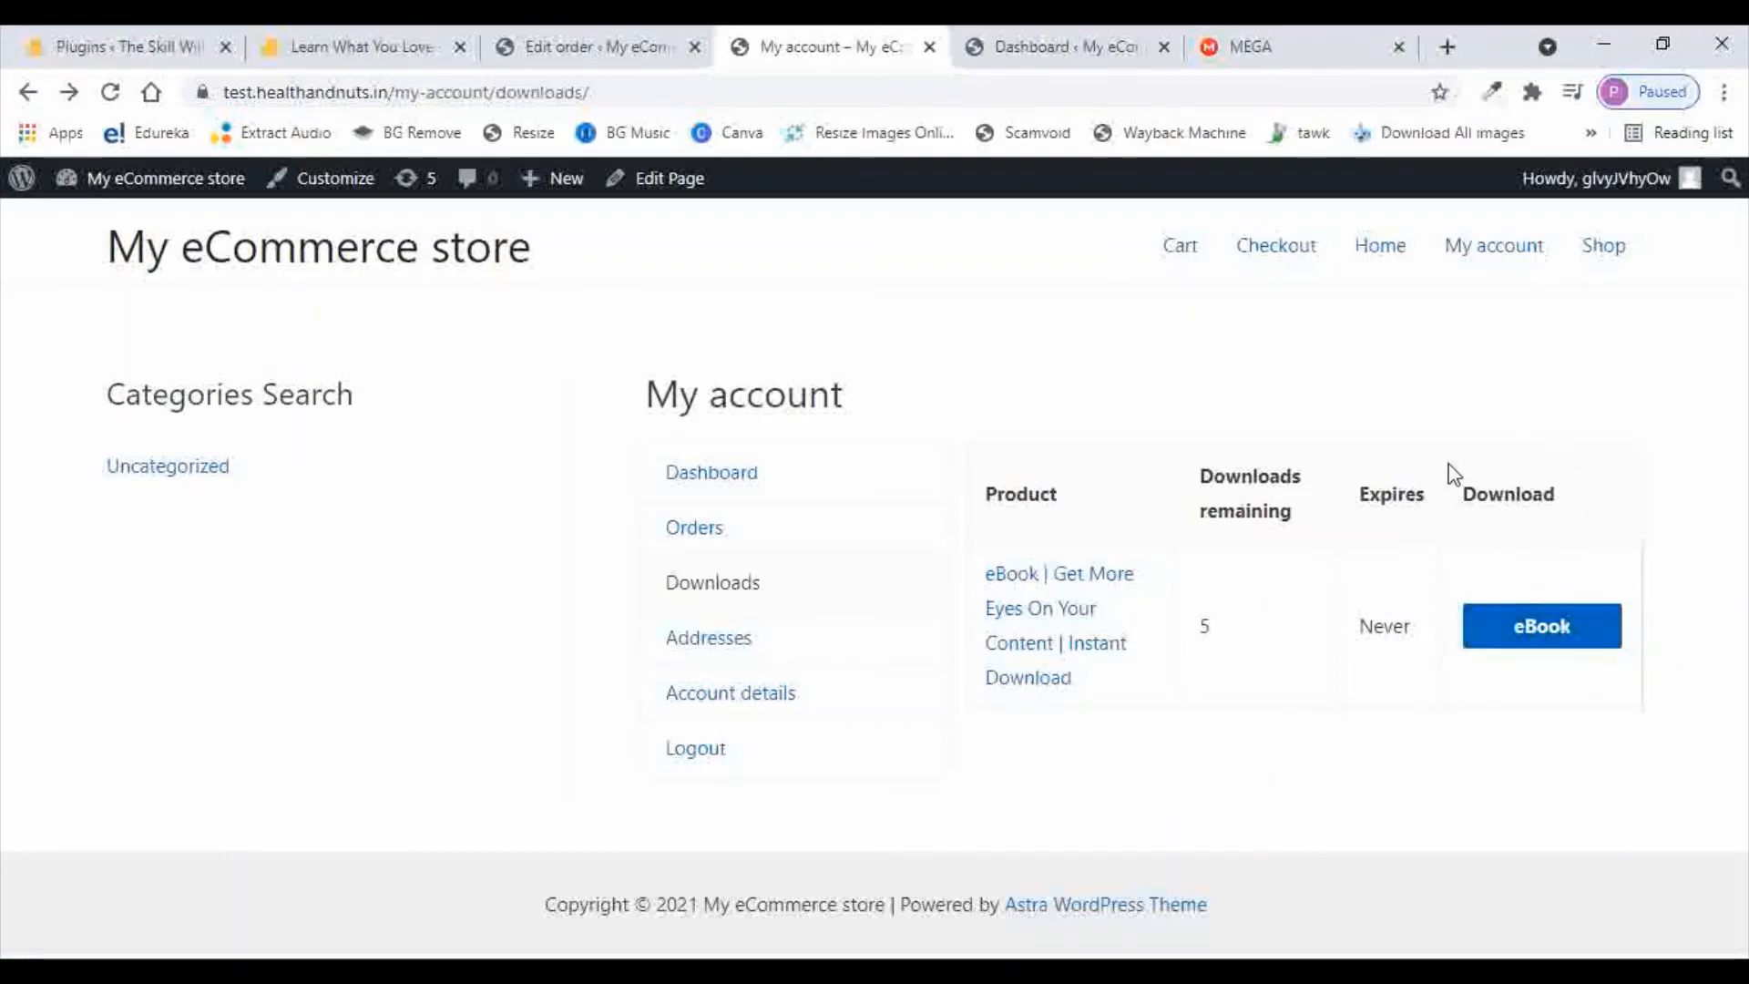
click(1565, 636)
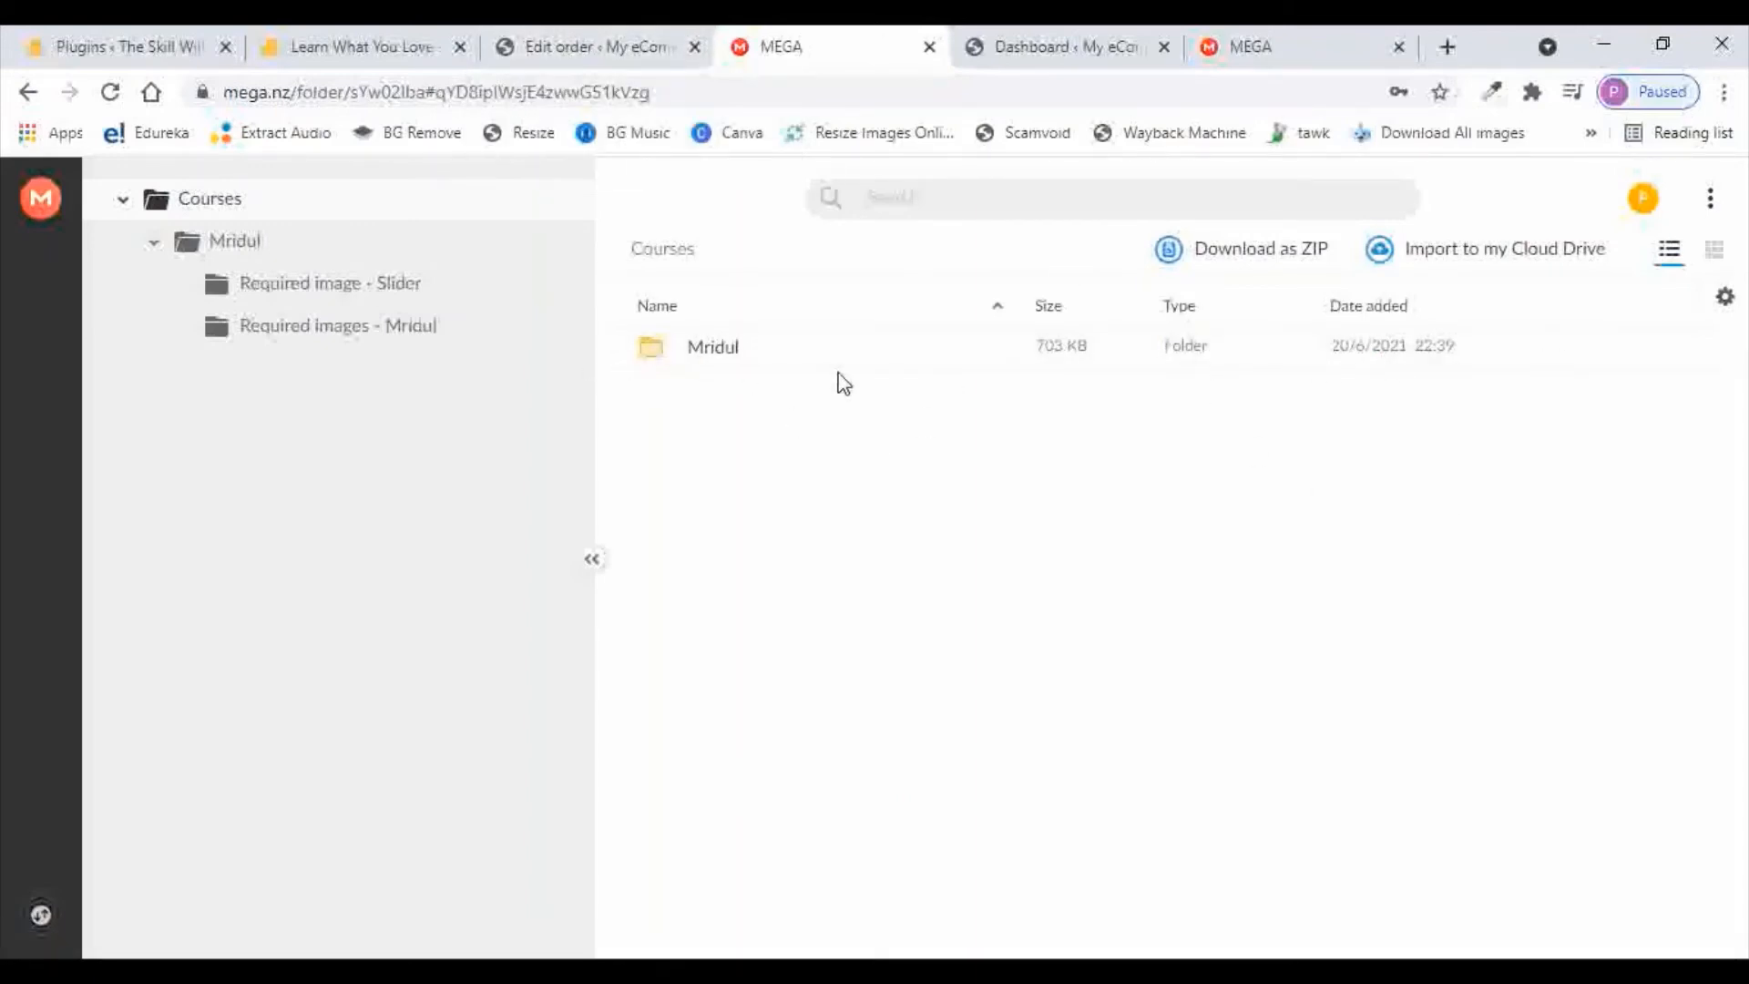
Return to the completed order, choose the Regenerate download permissions action and update the order
click(583, 53)
scroll(1198, 527, down, 2)
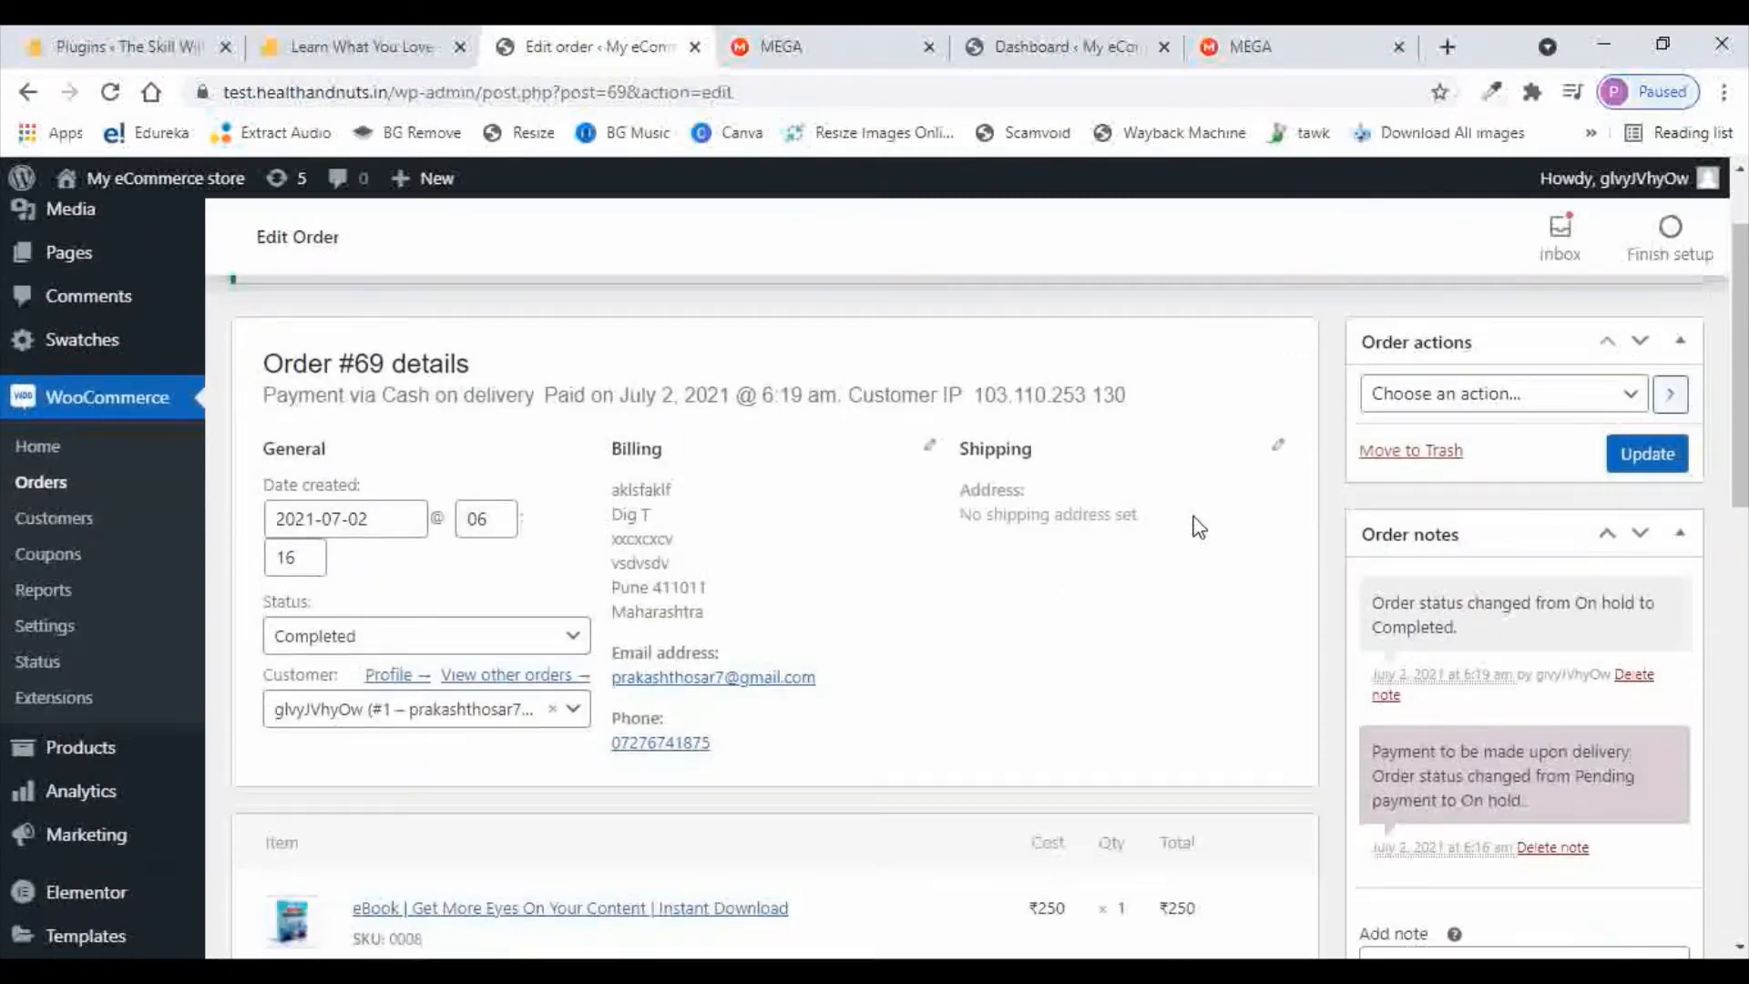
scroll(1199, 519, down, 2)
scroll(1002, 473, down, 8)
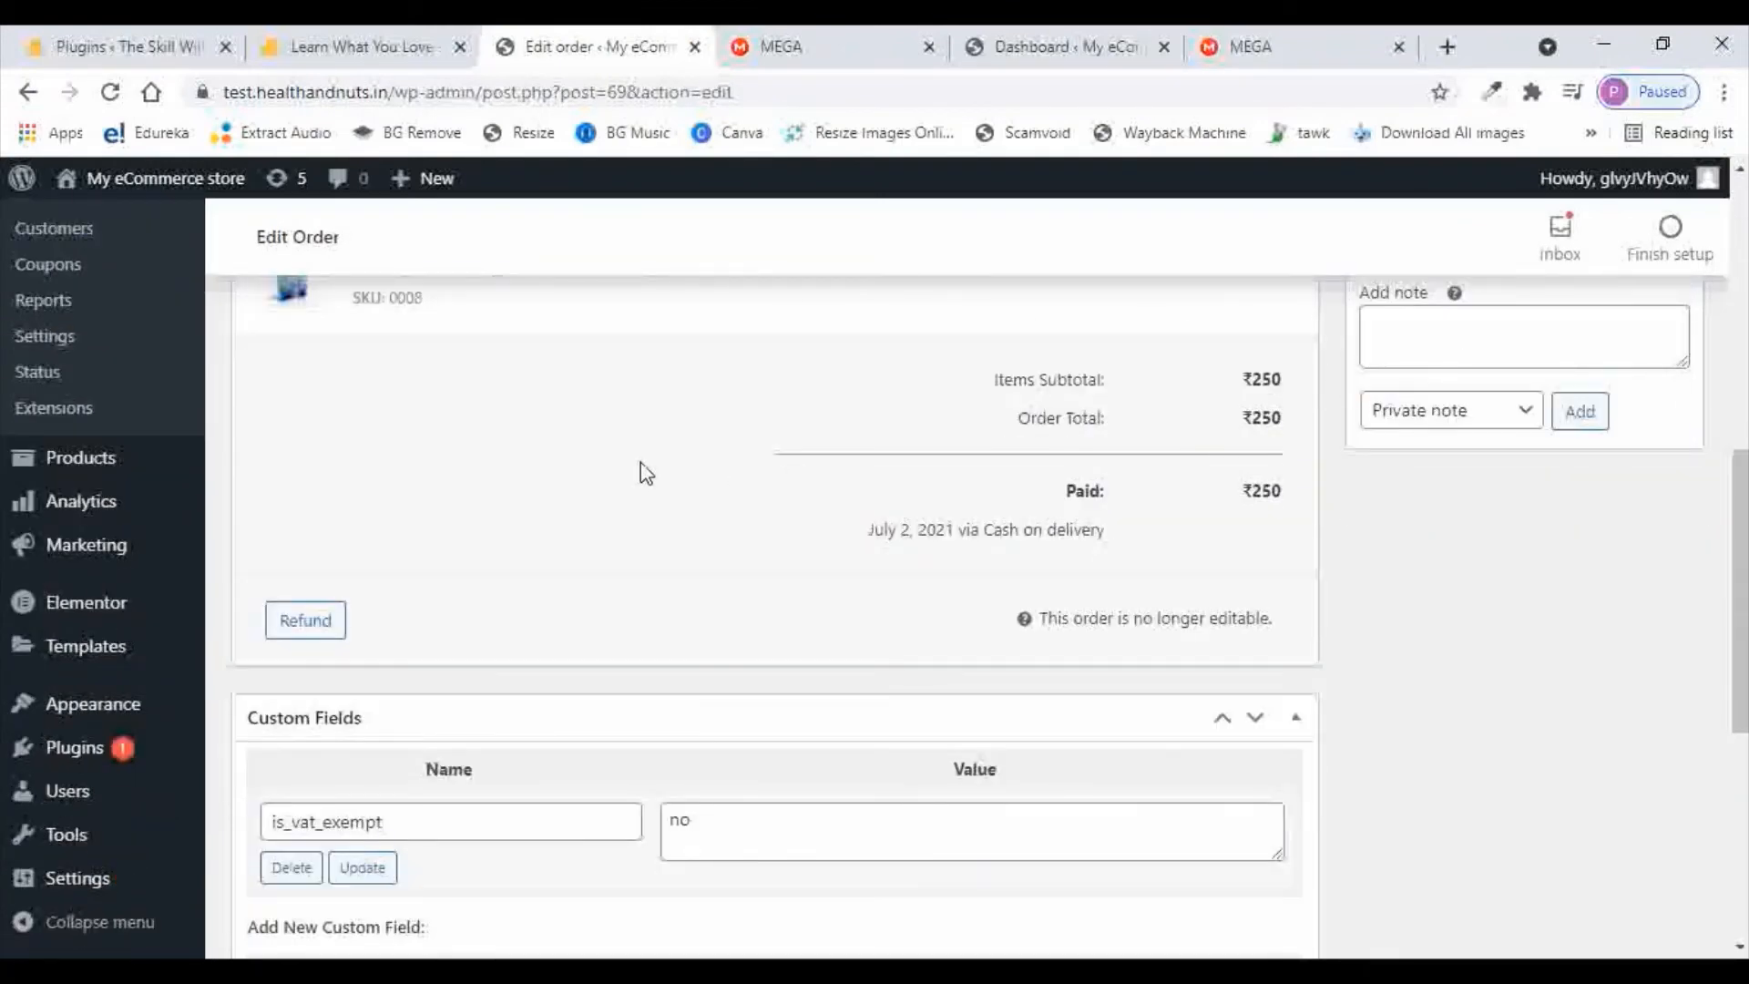
scroll(1245, 542, up, 10)
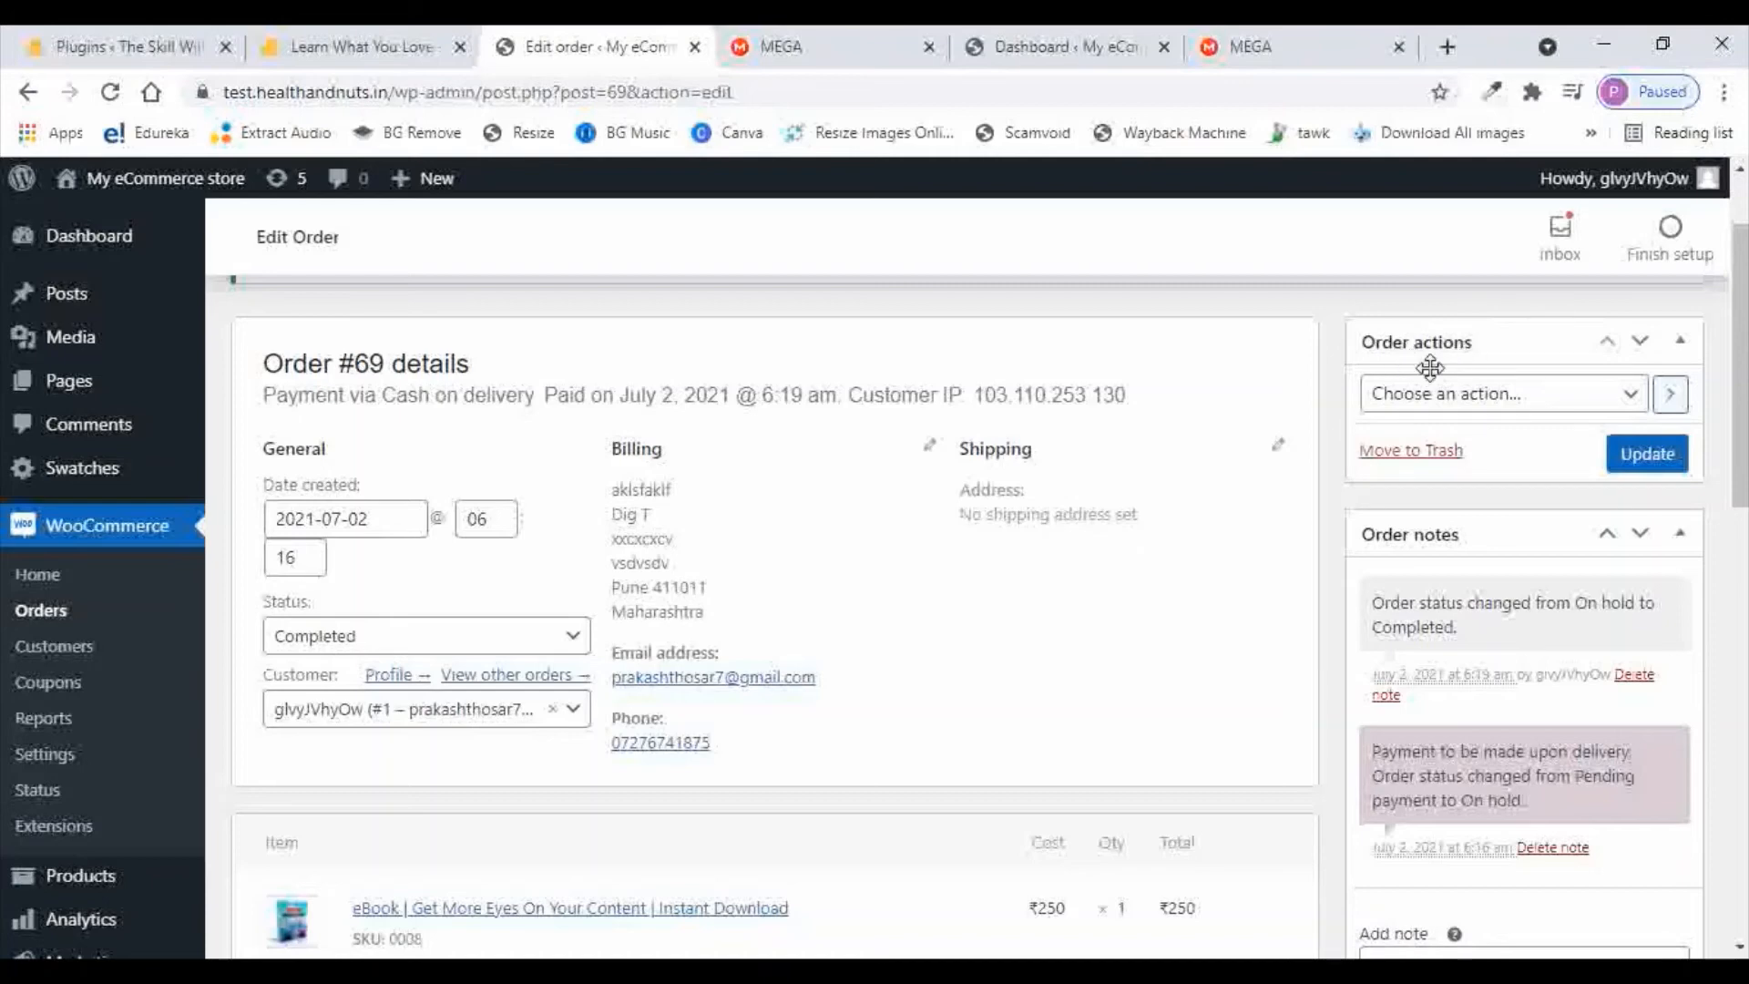
click(1634, 400)
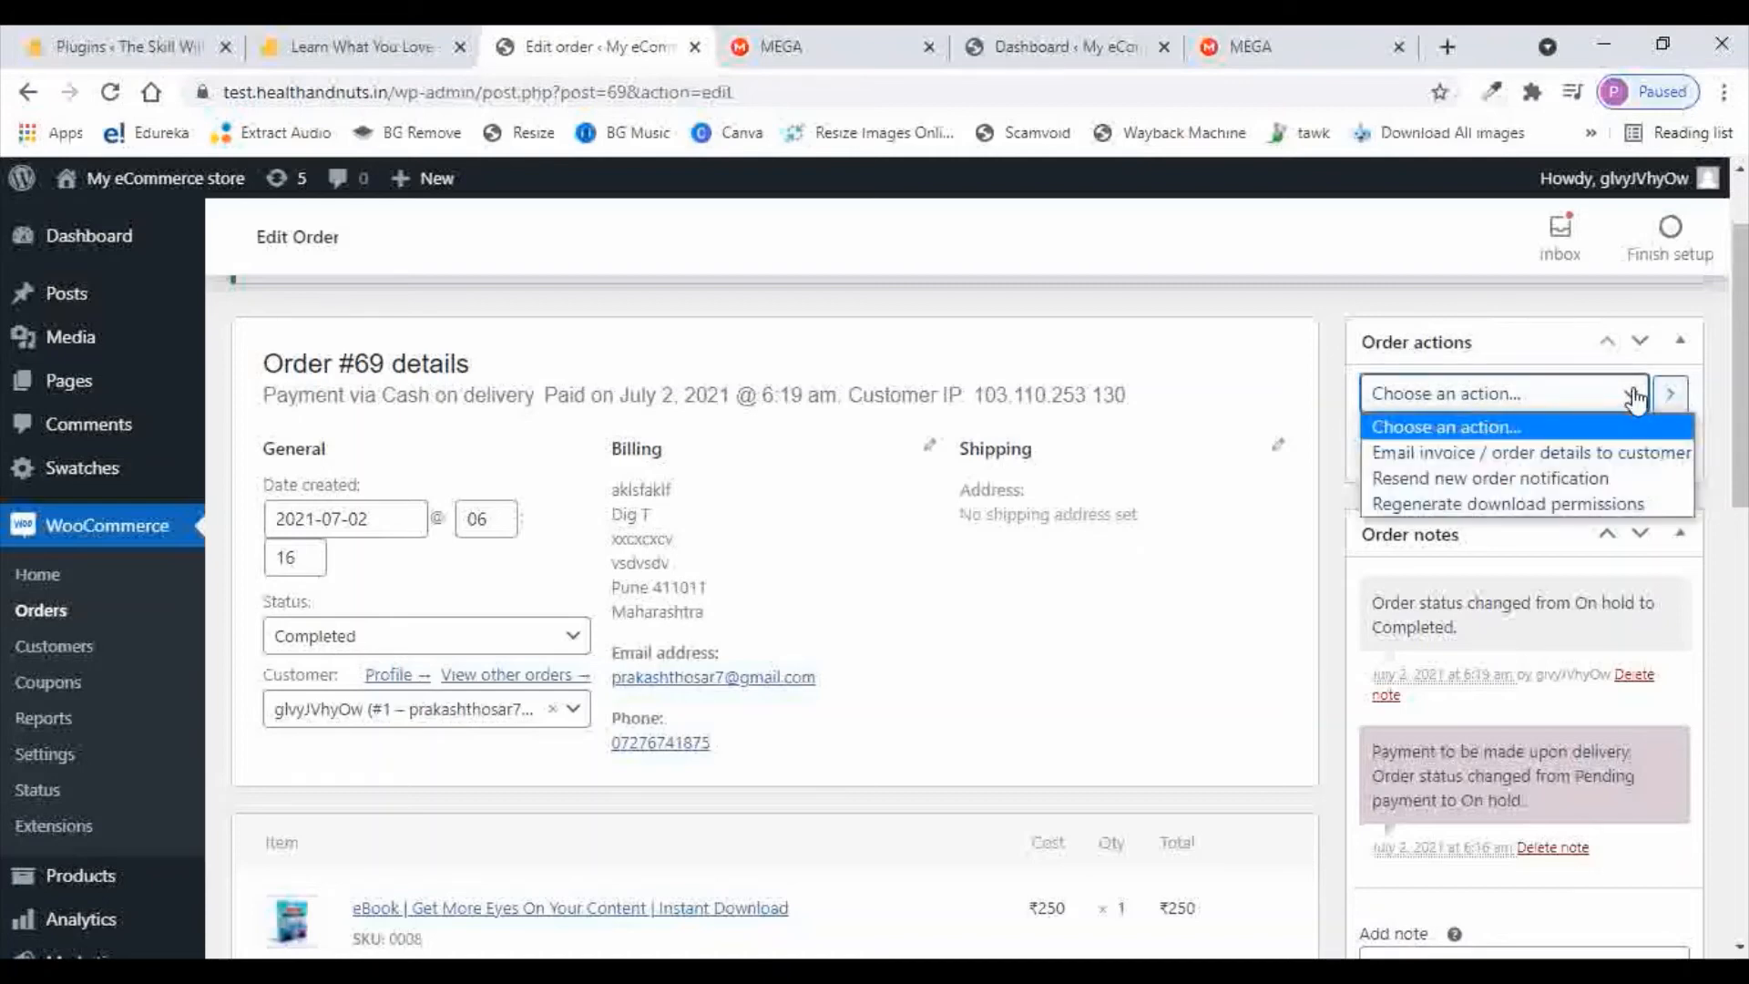
click(1474, 506)
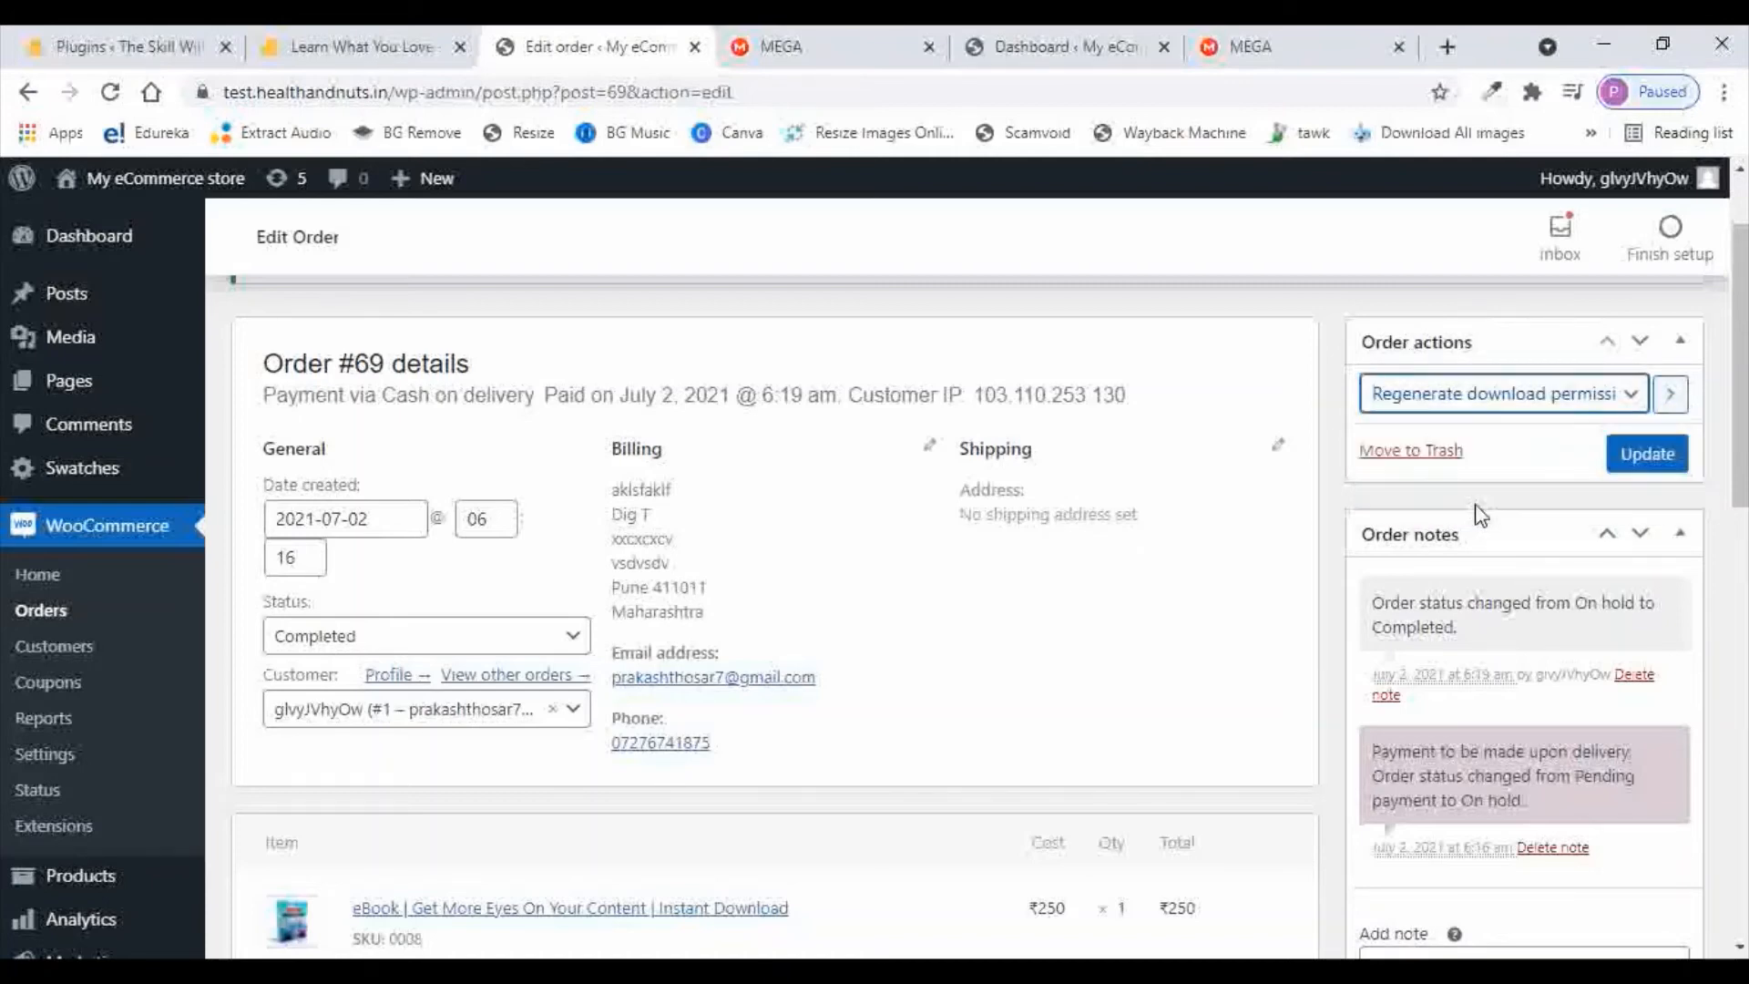
click(1673, 464)
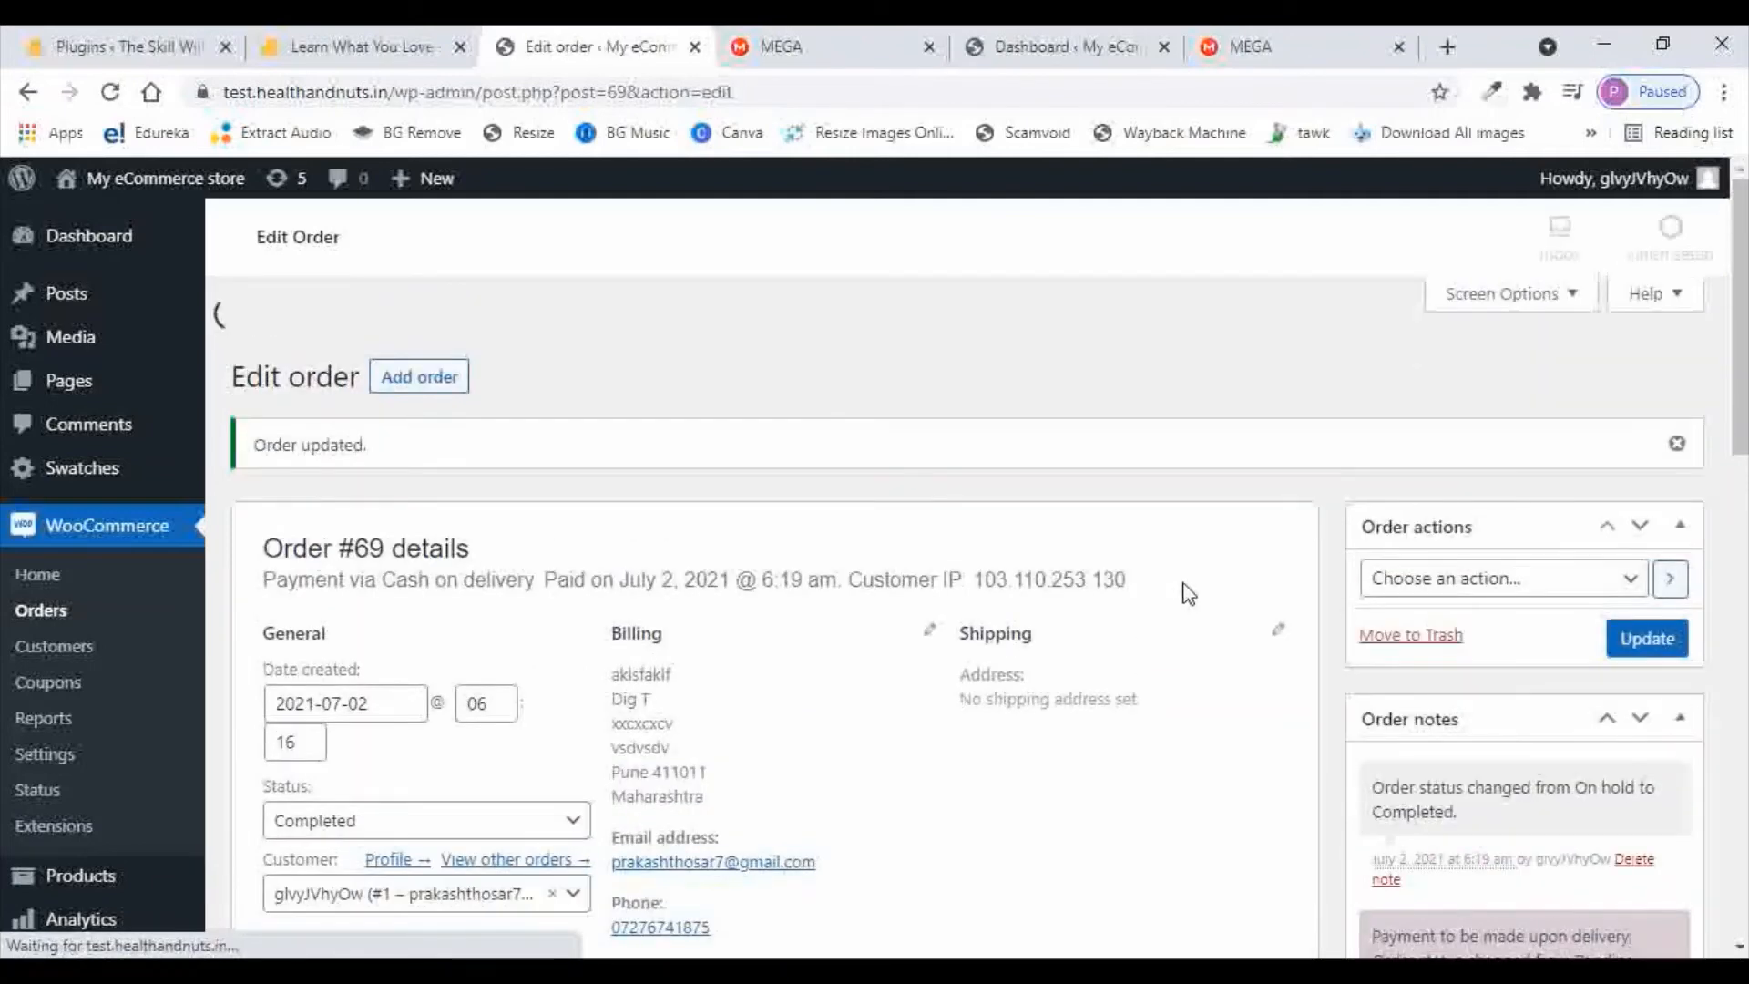
Expand the eBook entry under Downloadable product permissions and view its customer download log report in a new tab
scroll(1189, 564, down, 15)
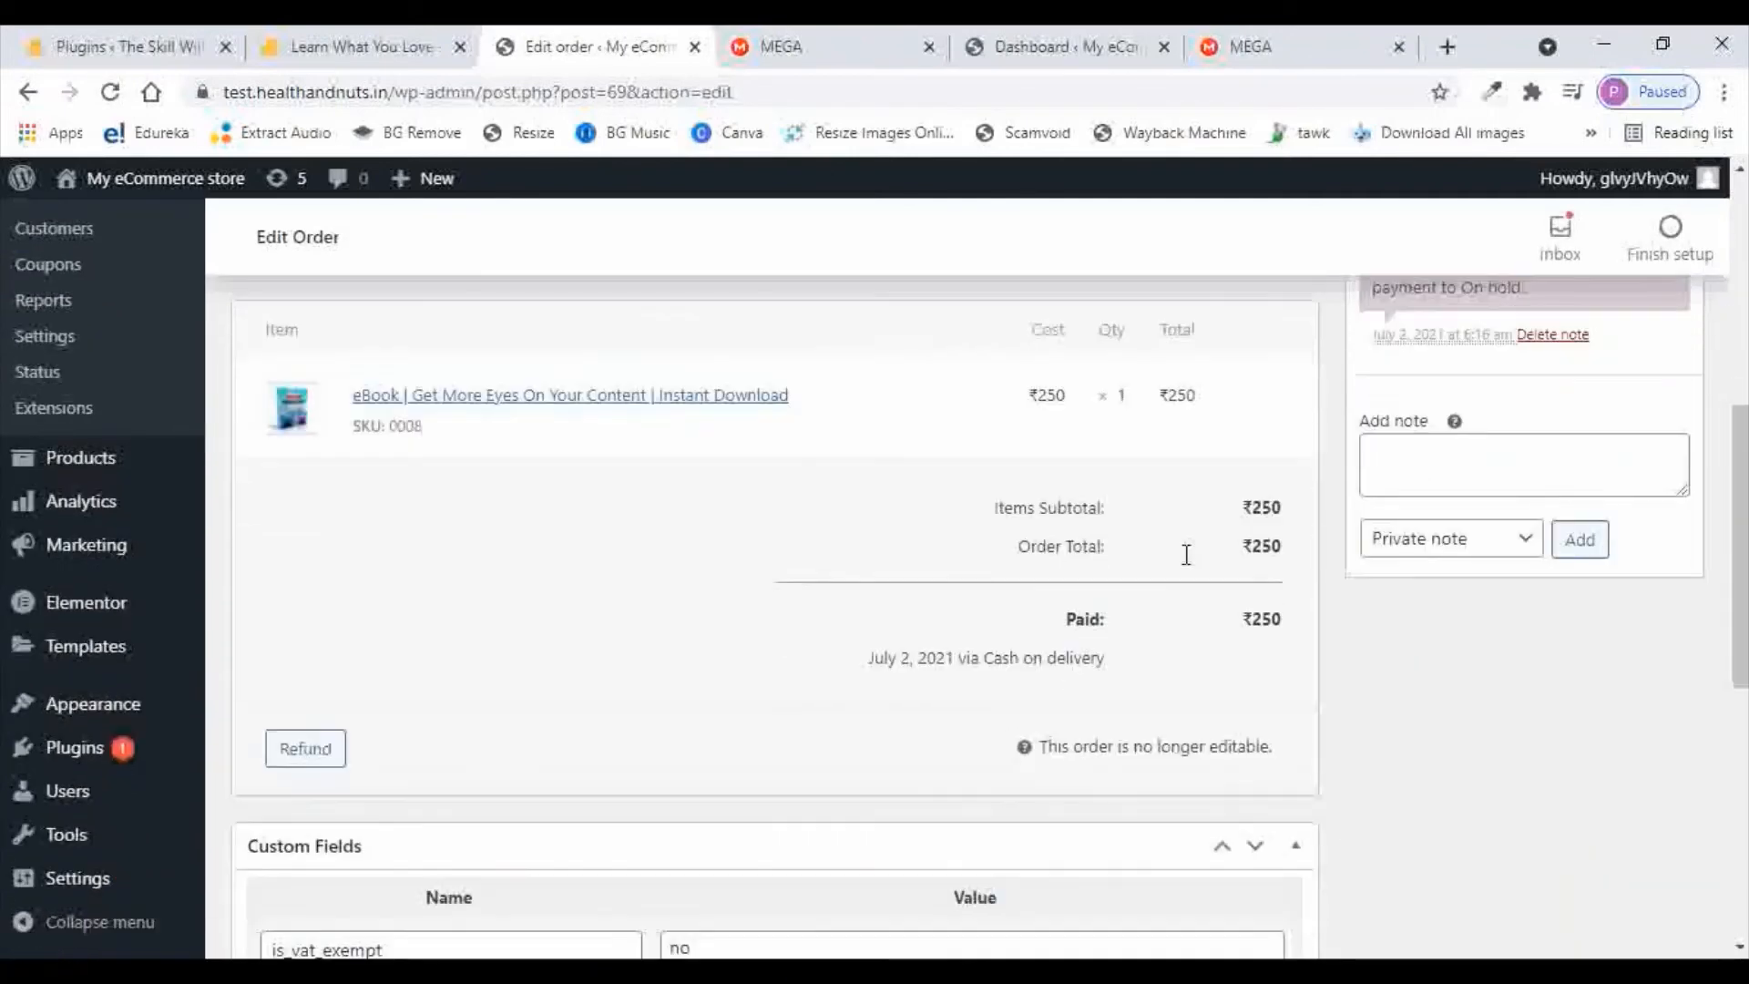
scroll(1186, 555, down, 1)
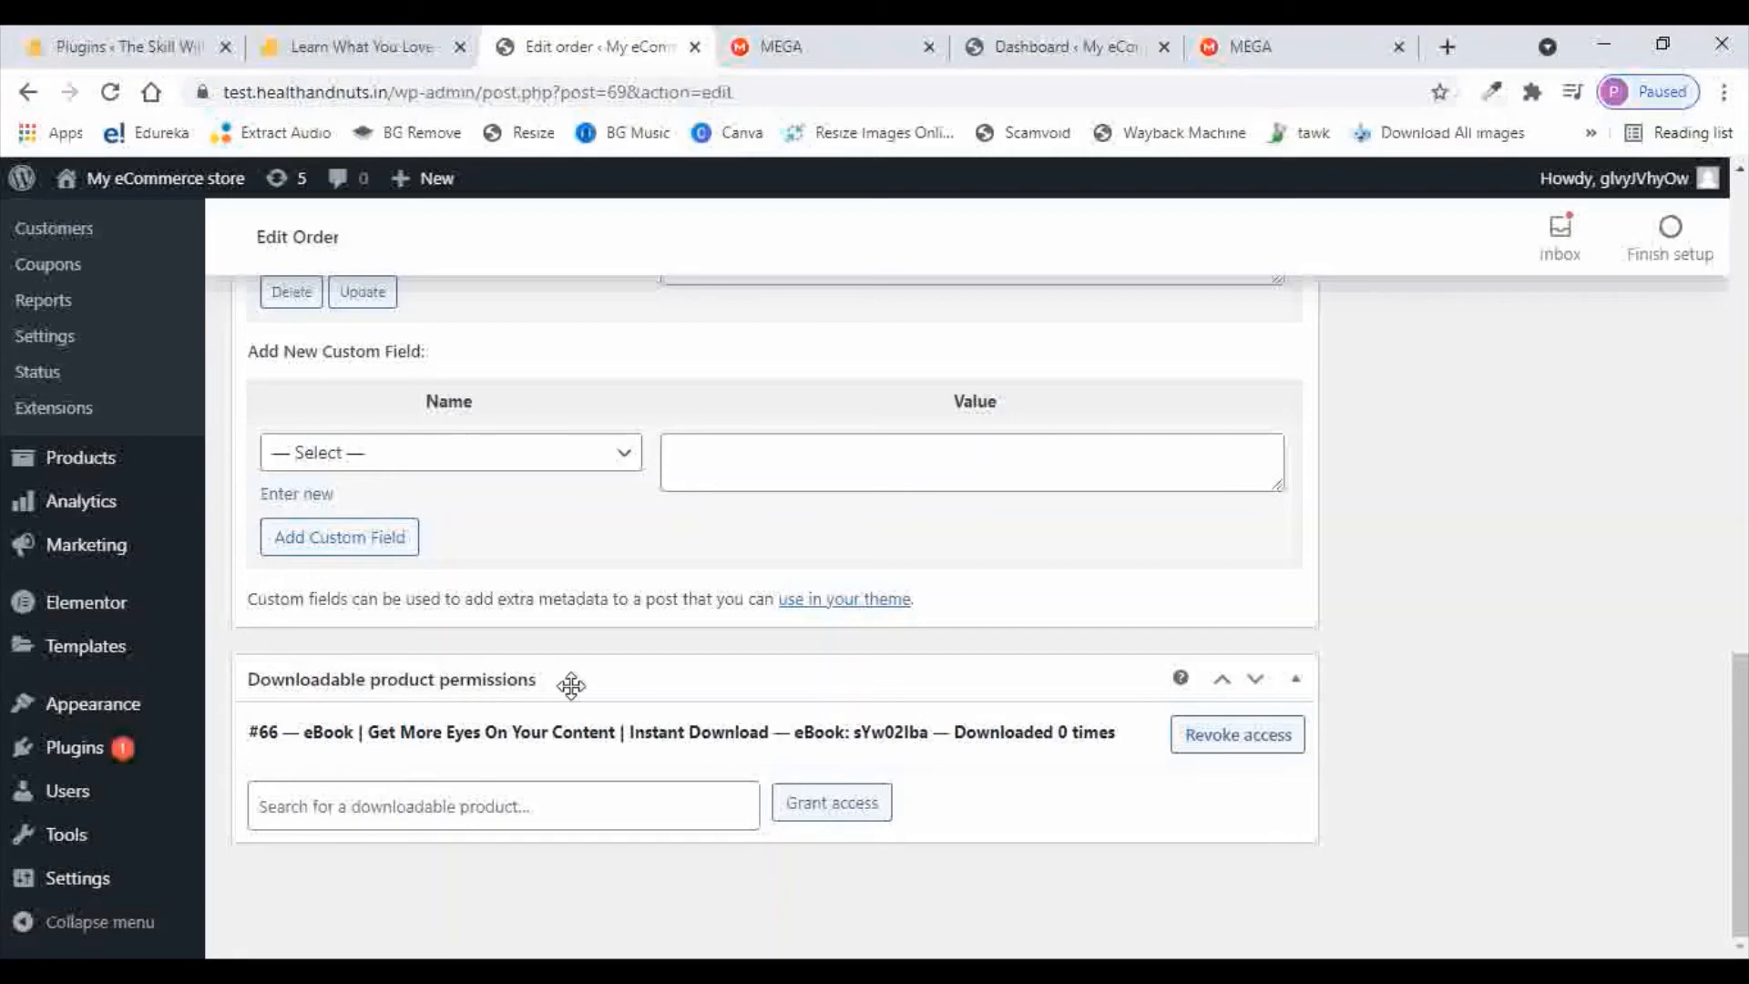
click(1157, 736)
scroll(1064, 712, down, 3)
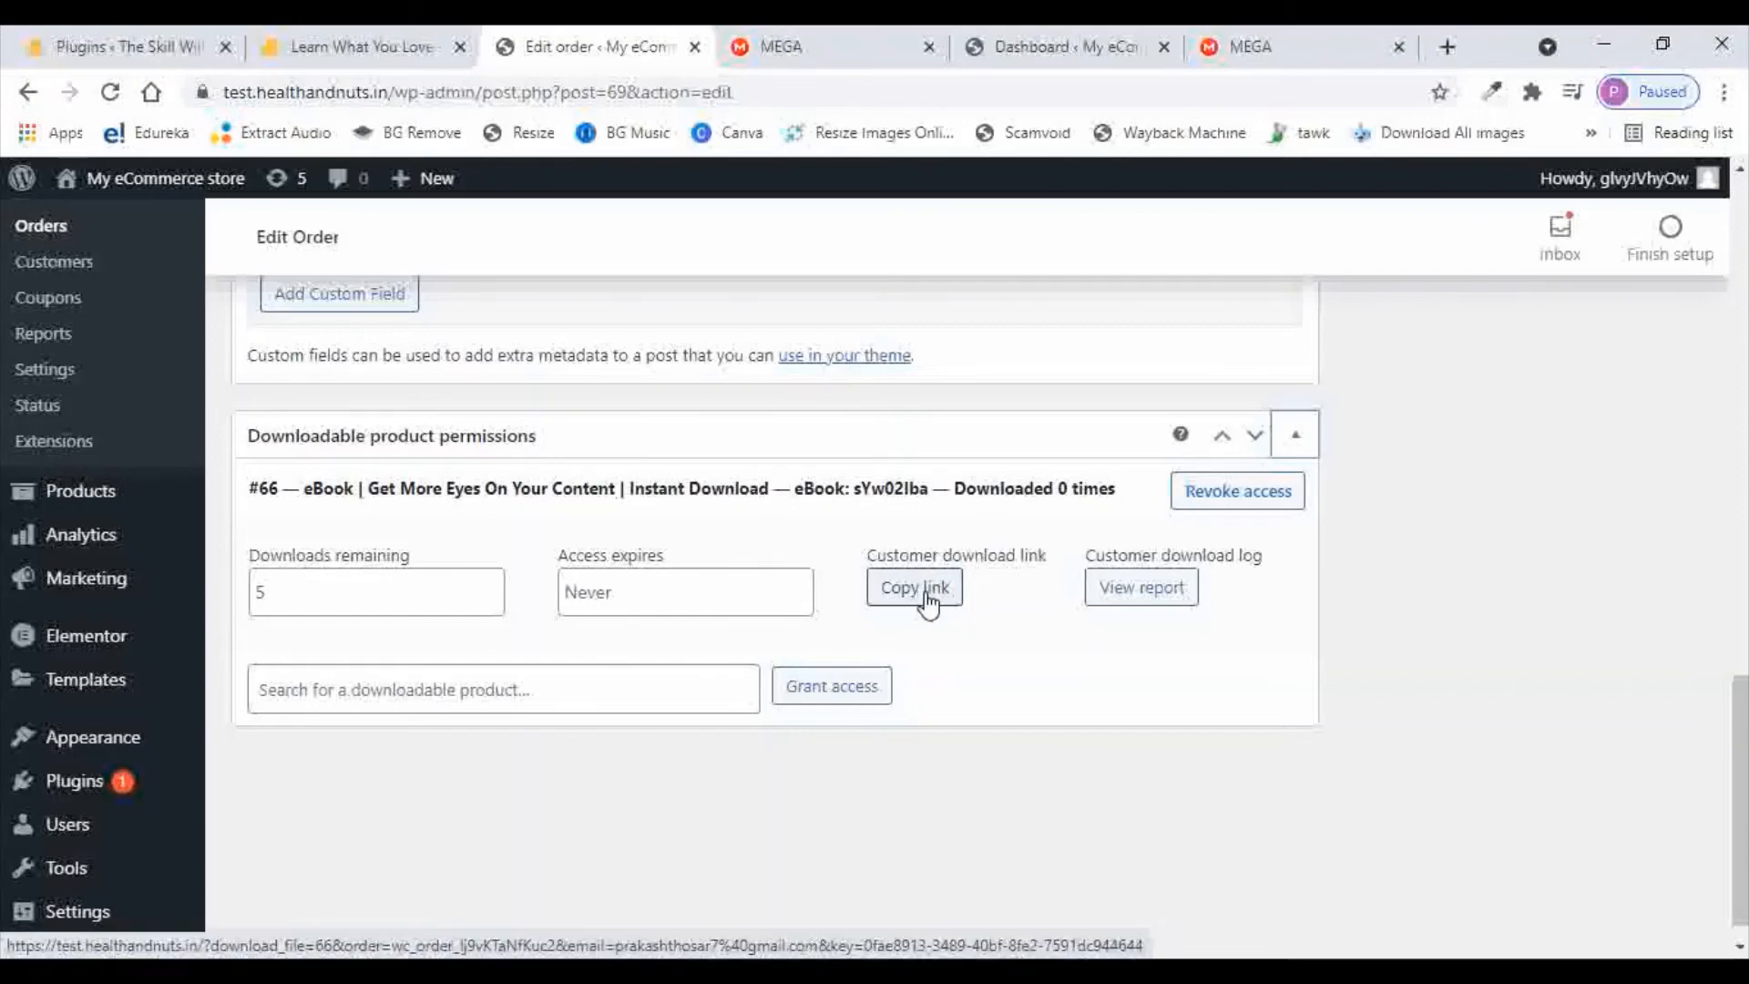
right_click(1130, 594)
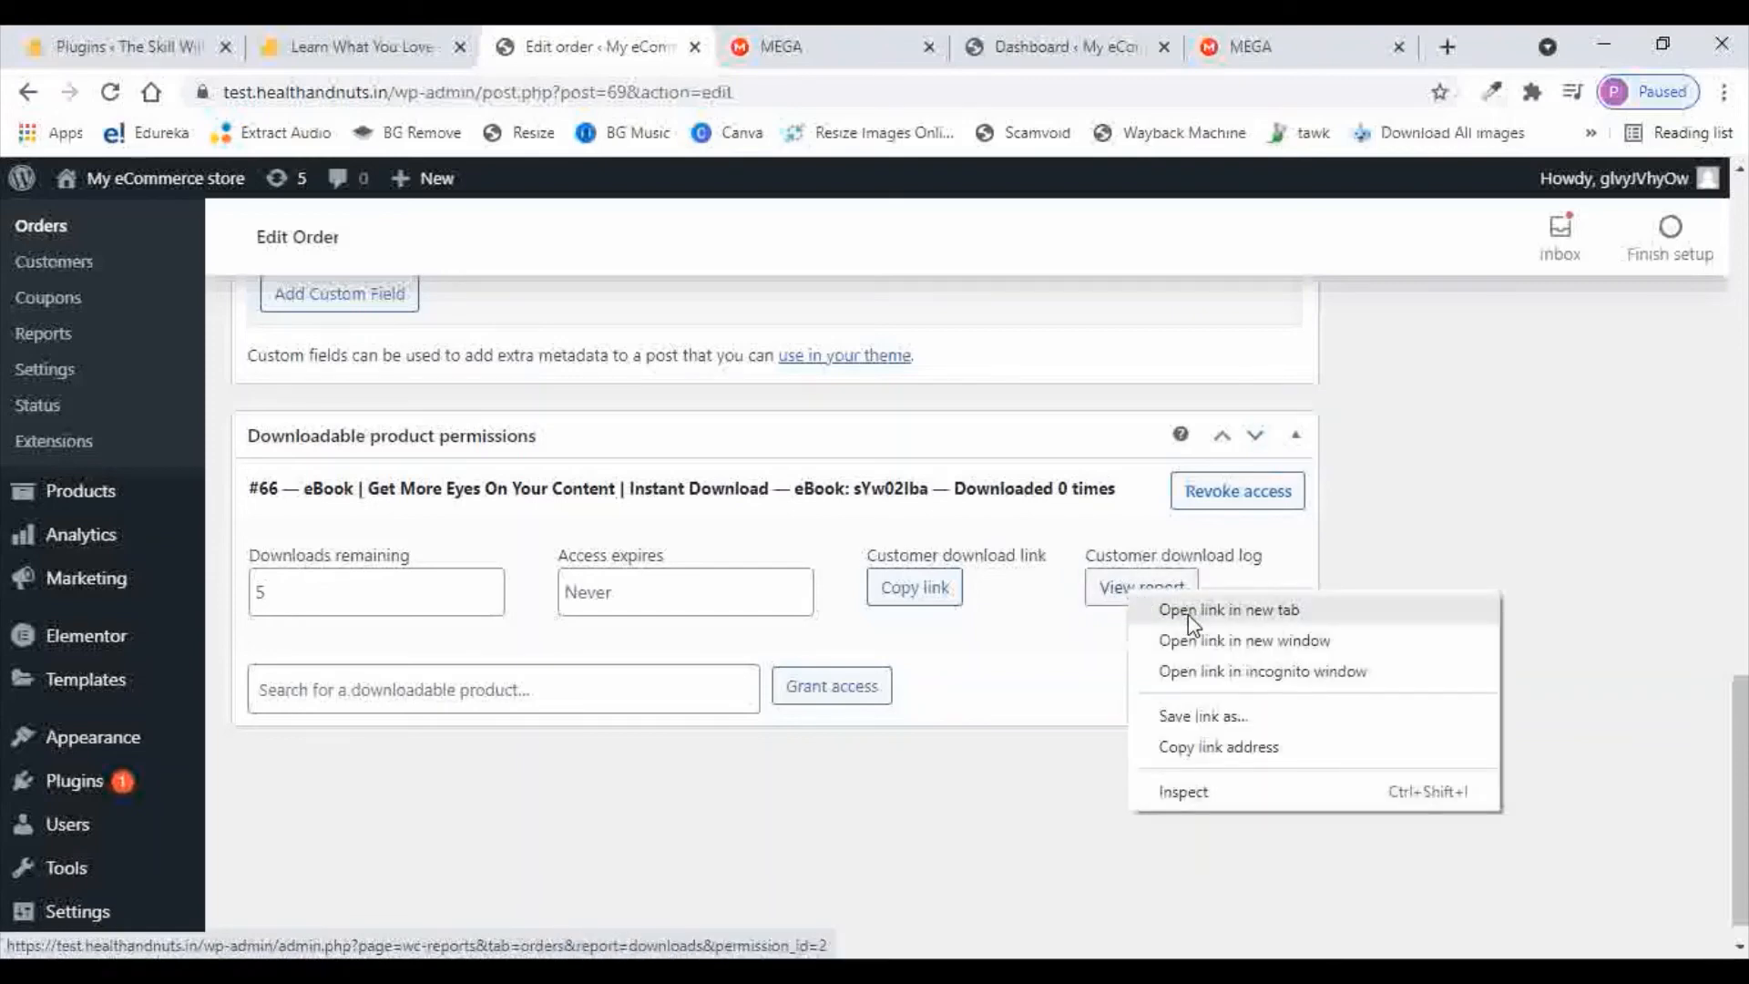
click(1188, 612)
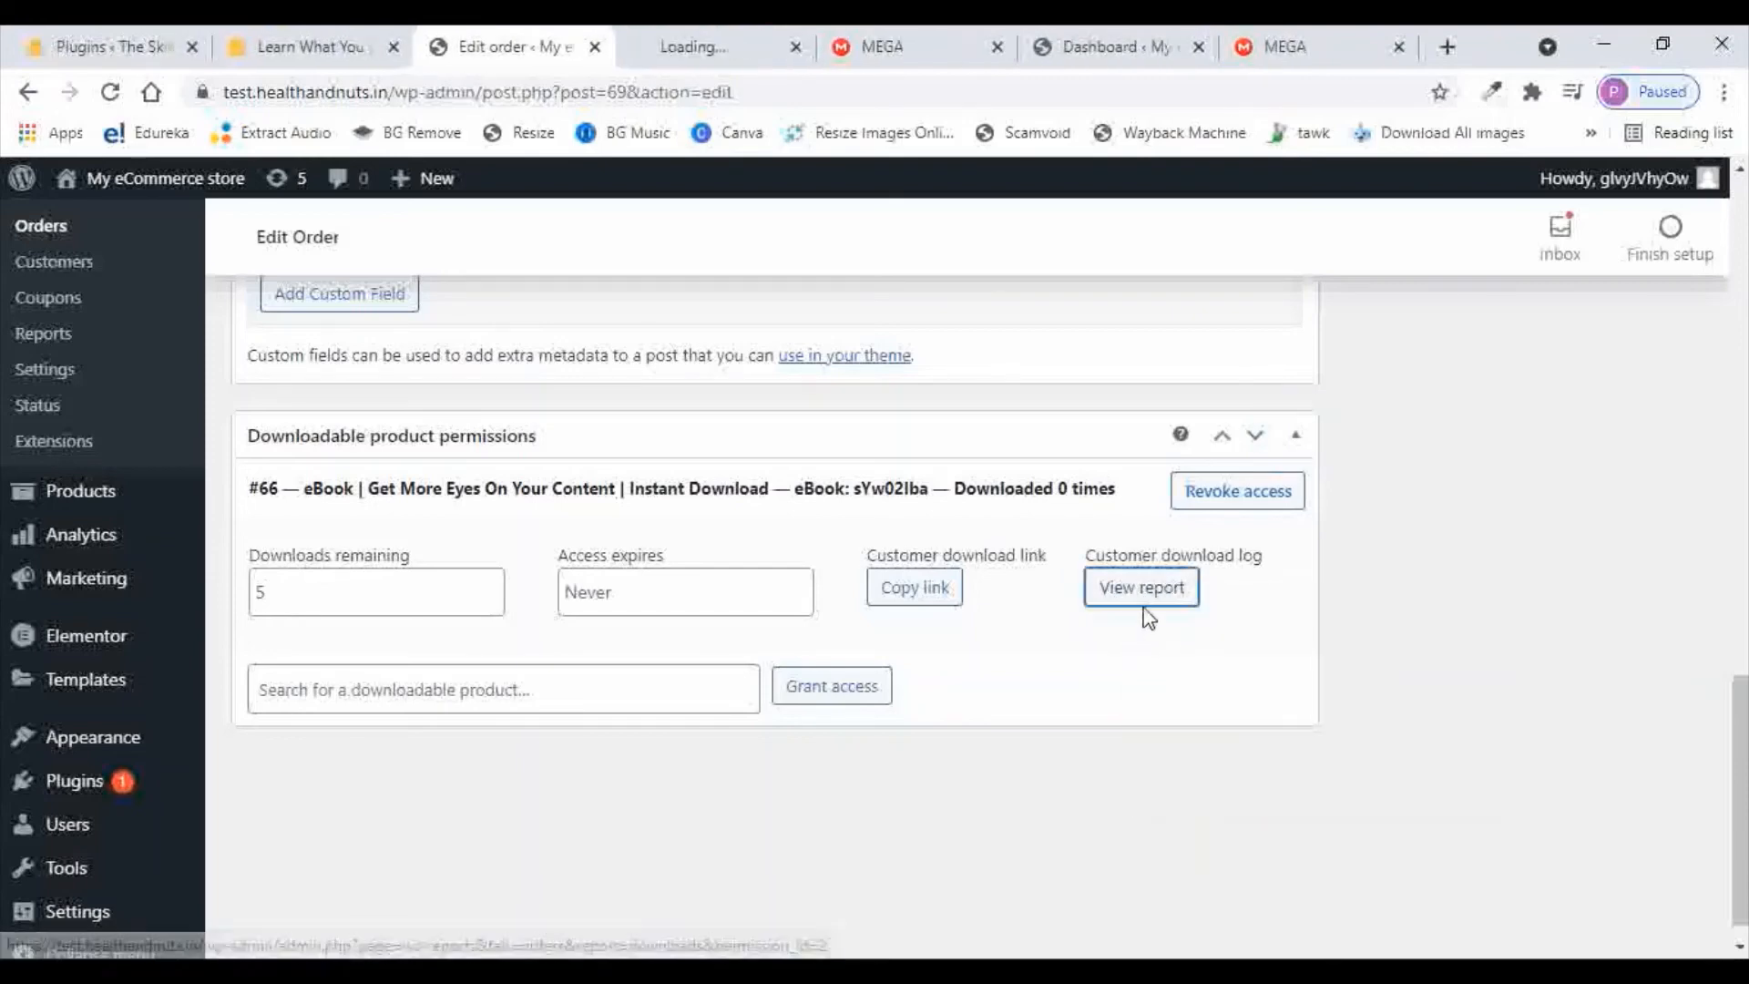
click(694, 47)
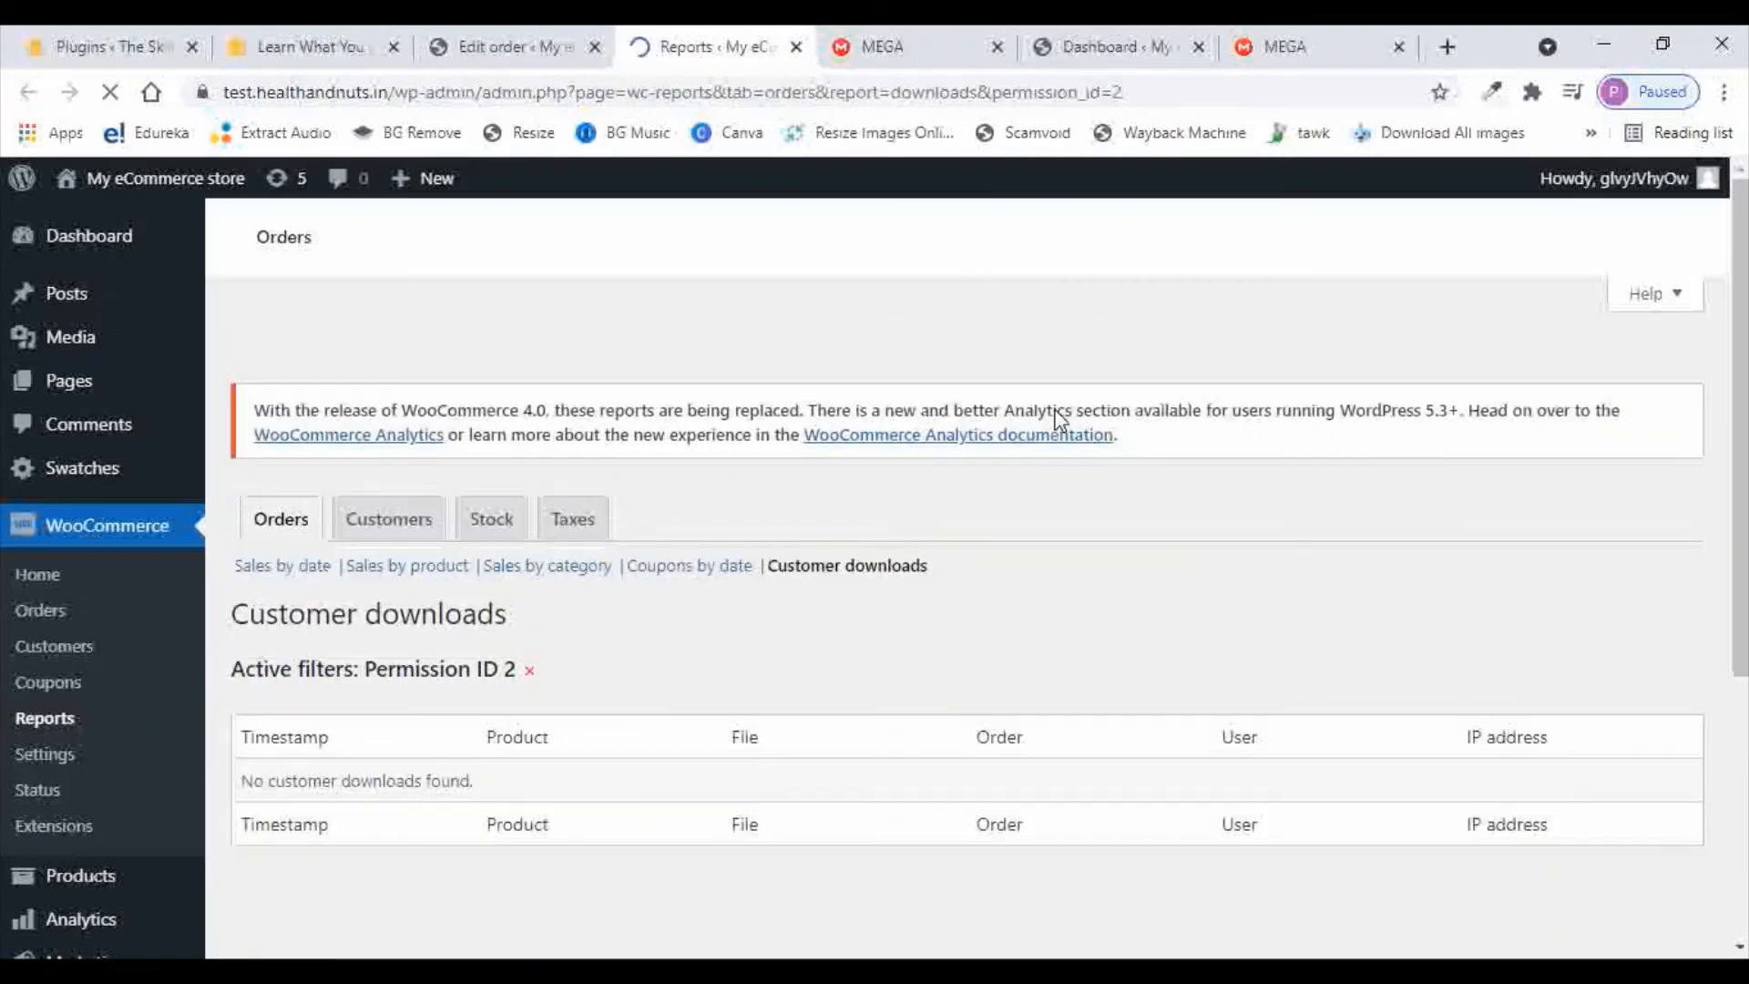
scroll(1093, 468, down, 1)
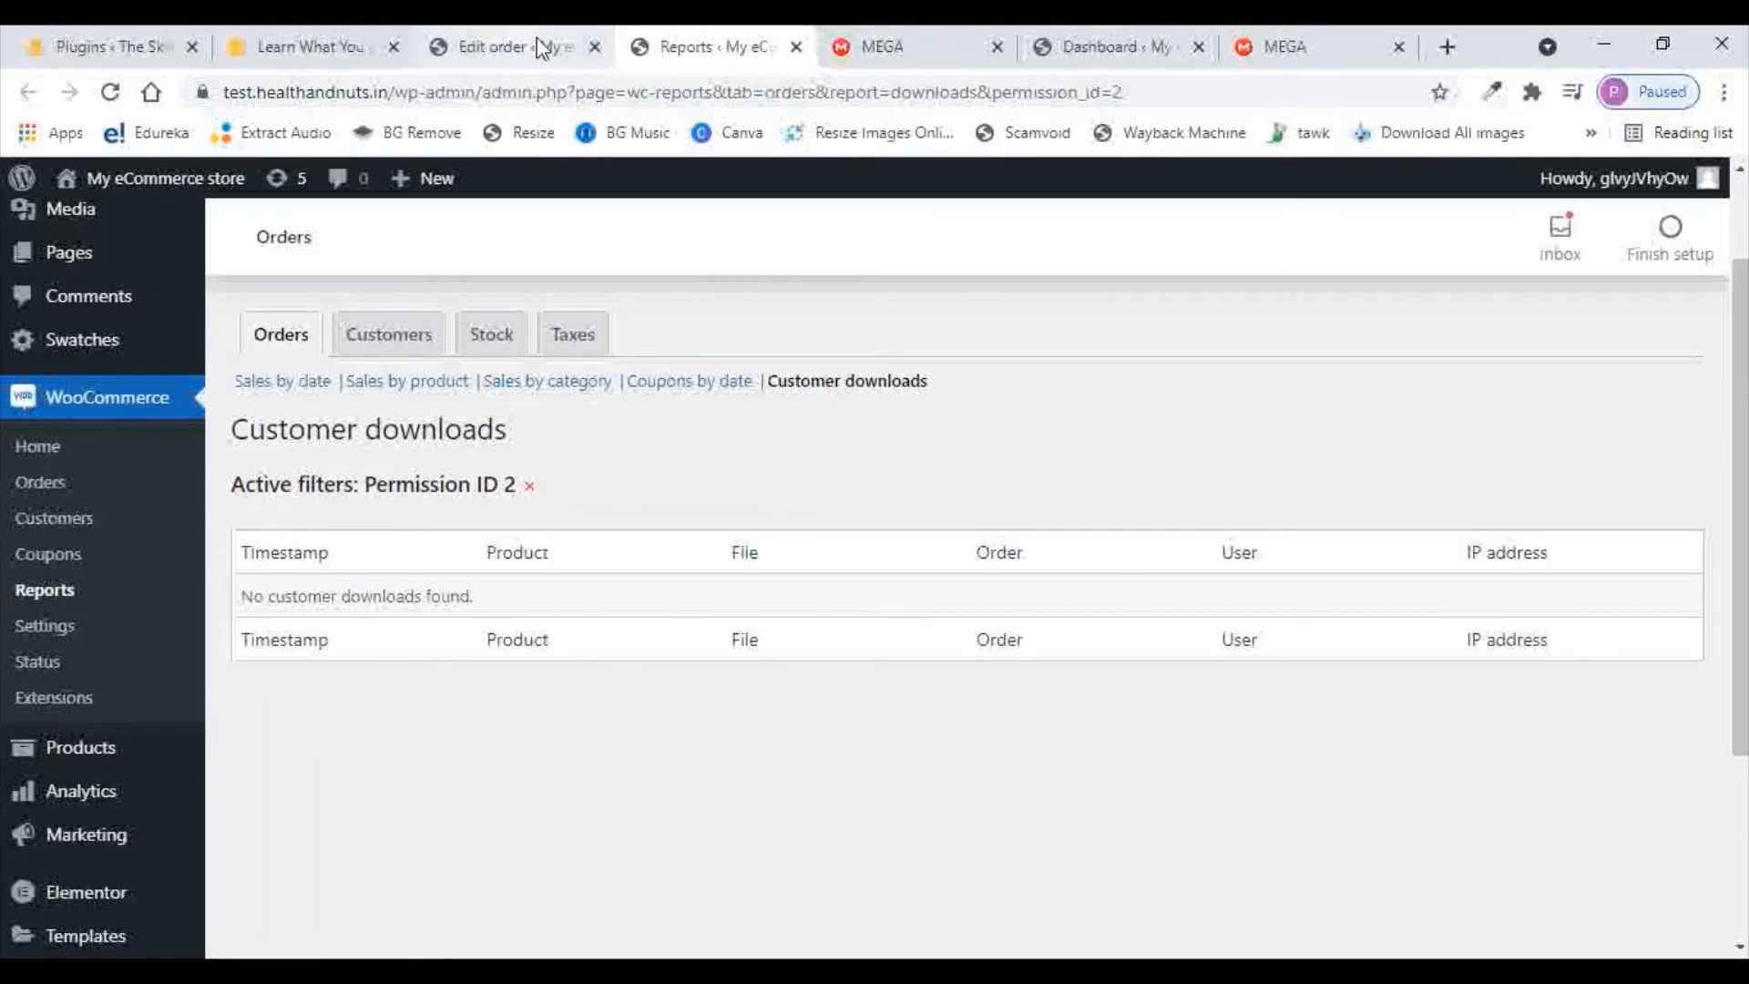
Back in the order, search the downloadable products for "eBook" and select "eBook | Get More Eyes On Your Content | Instant Download" for granting access
click(497, 48)
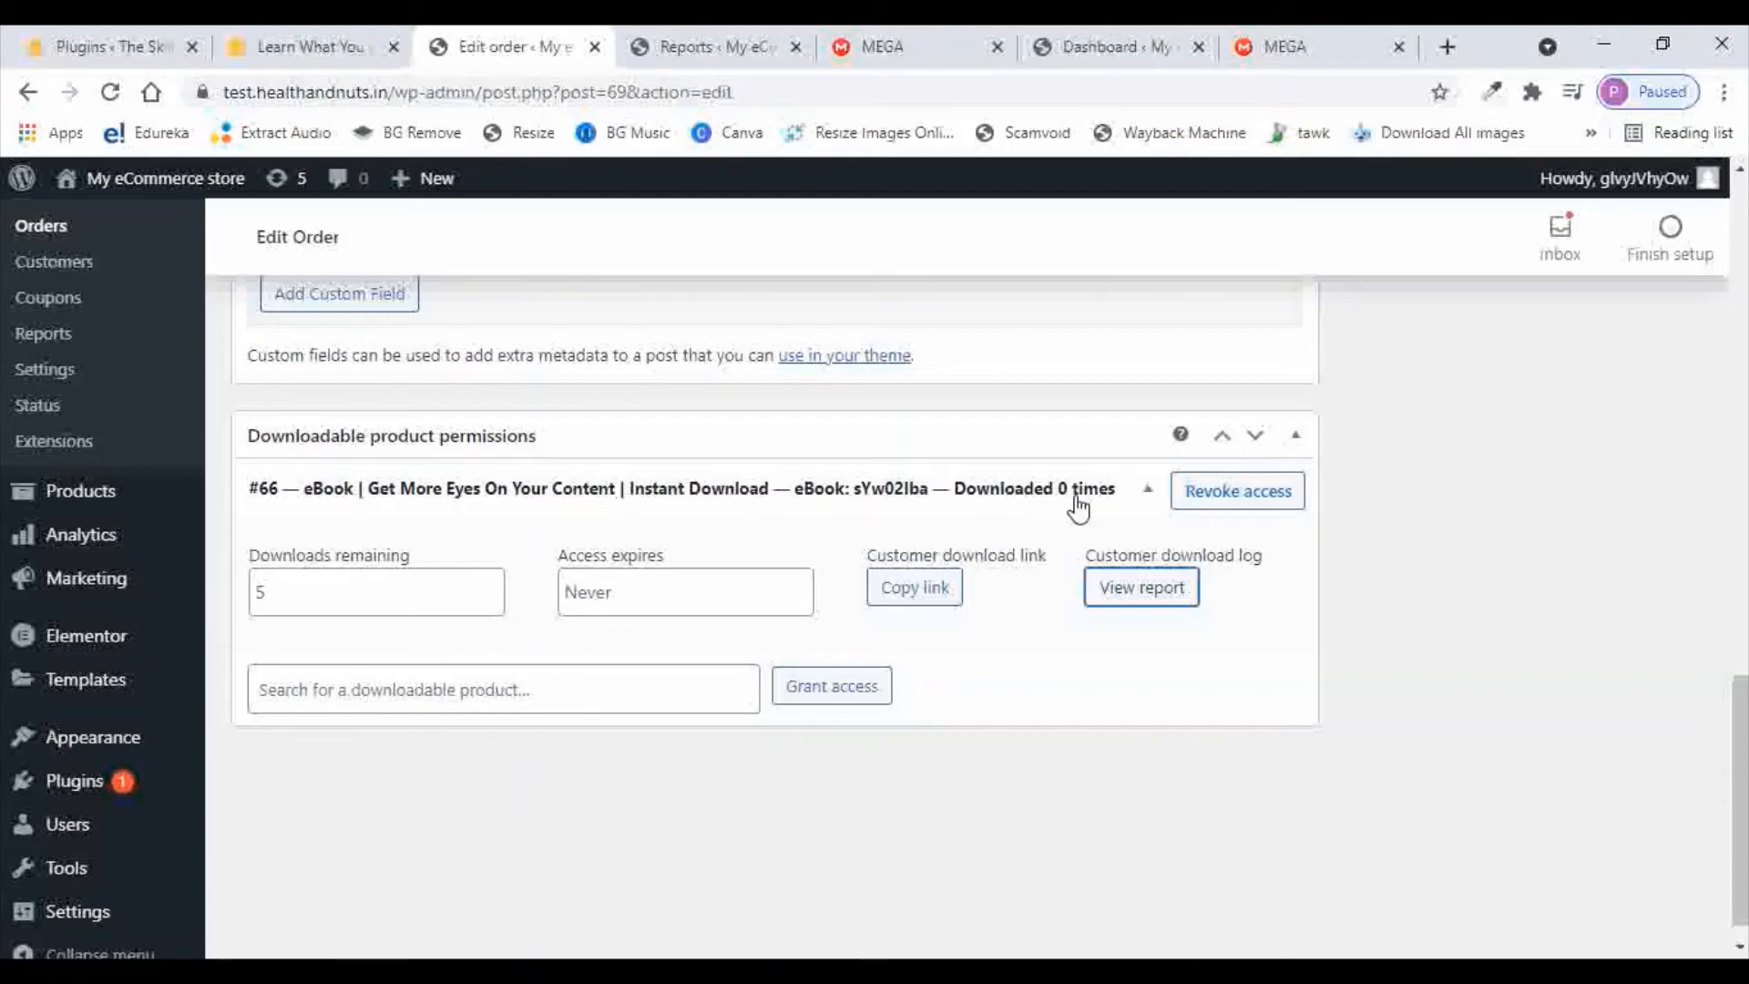
click(309, 687)
text(e)
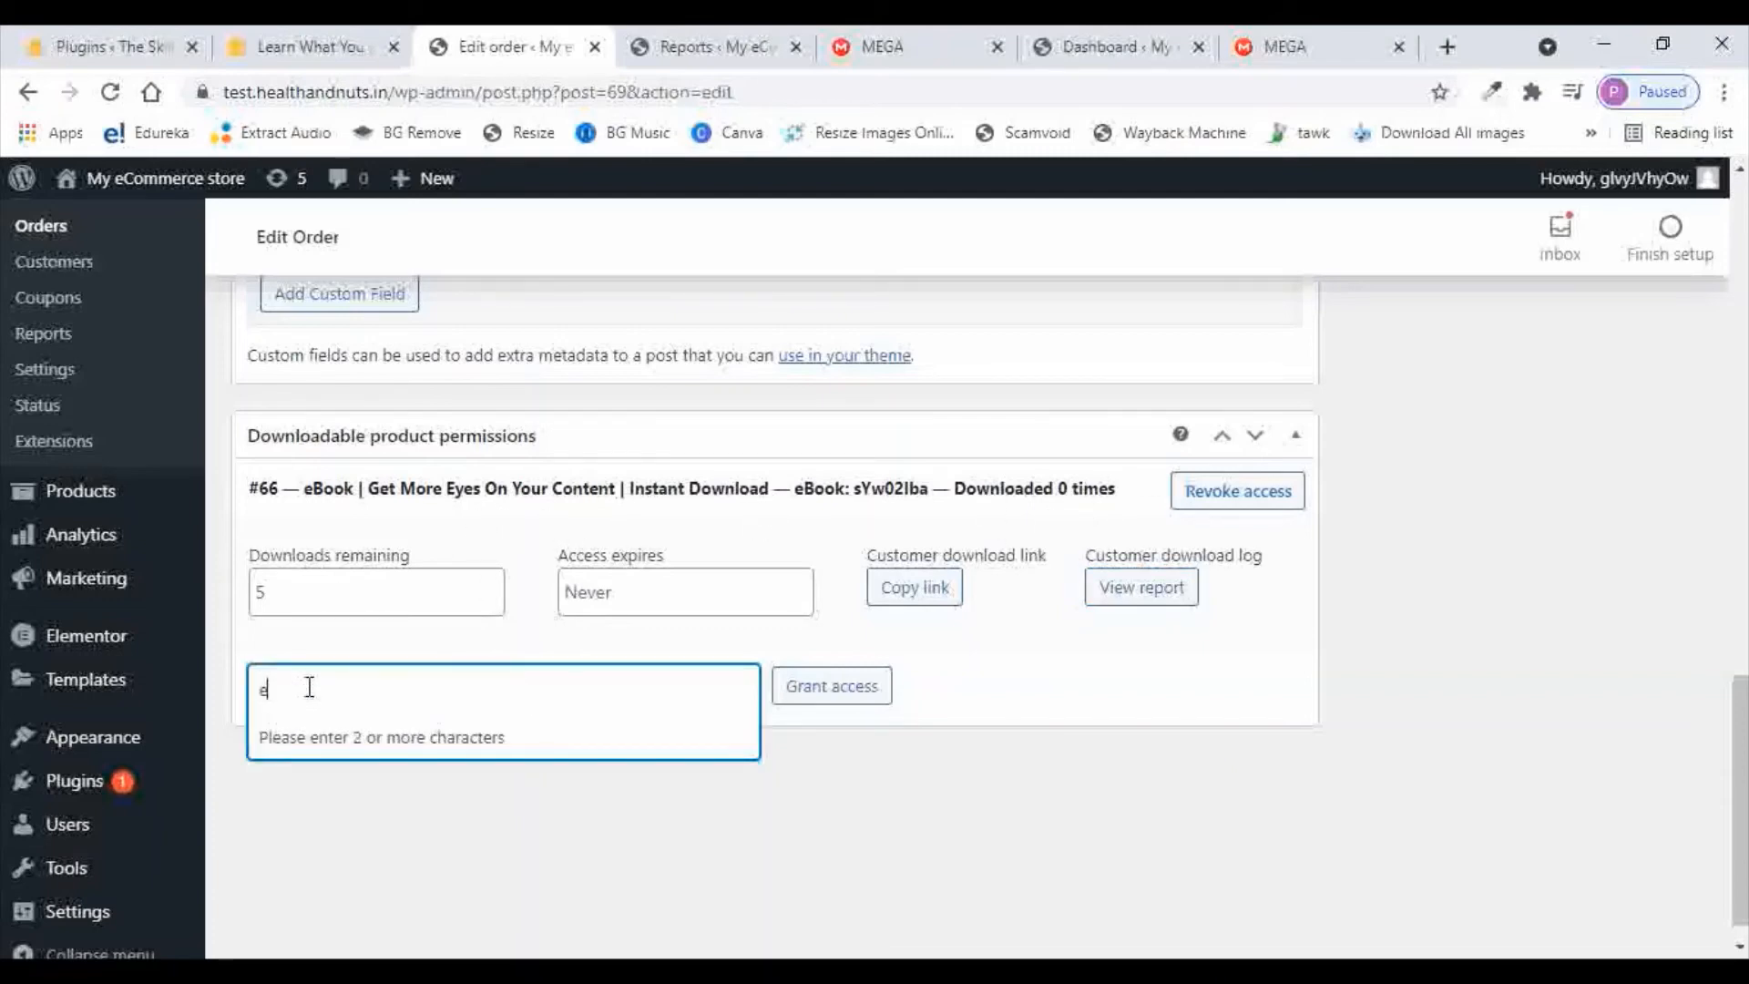
text(Book)
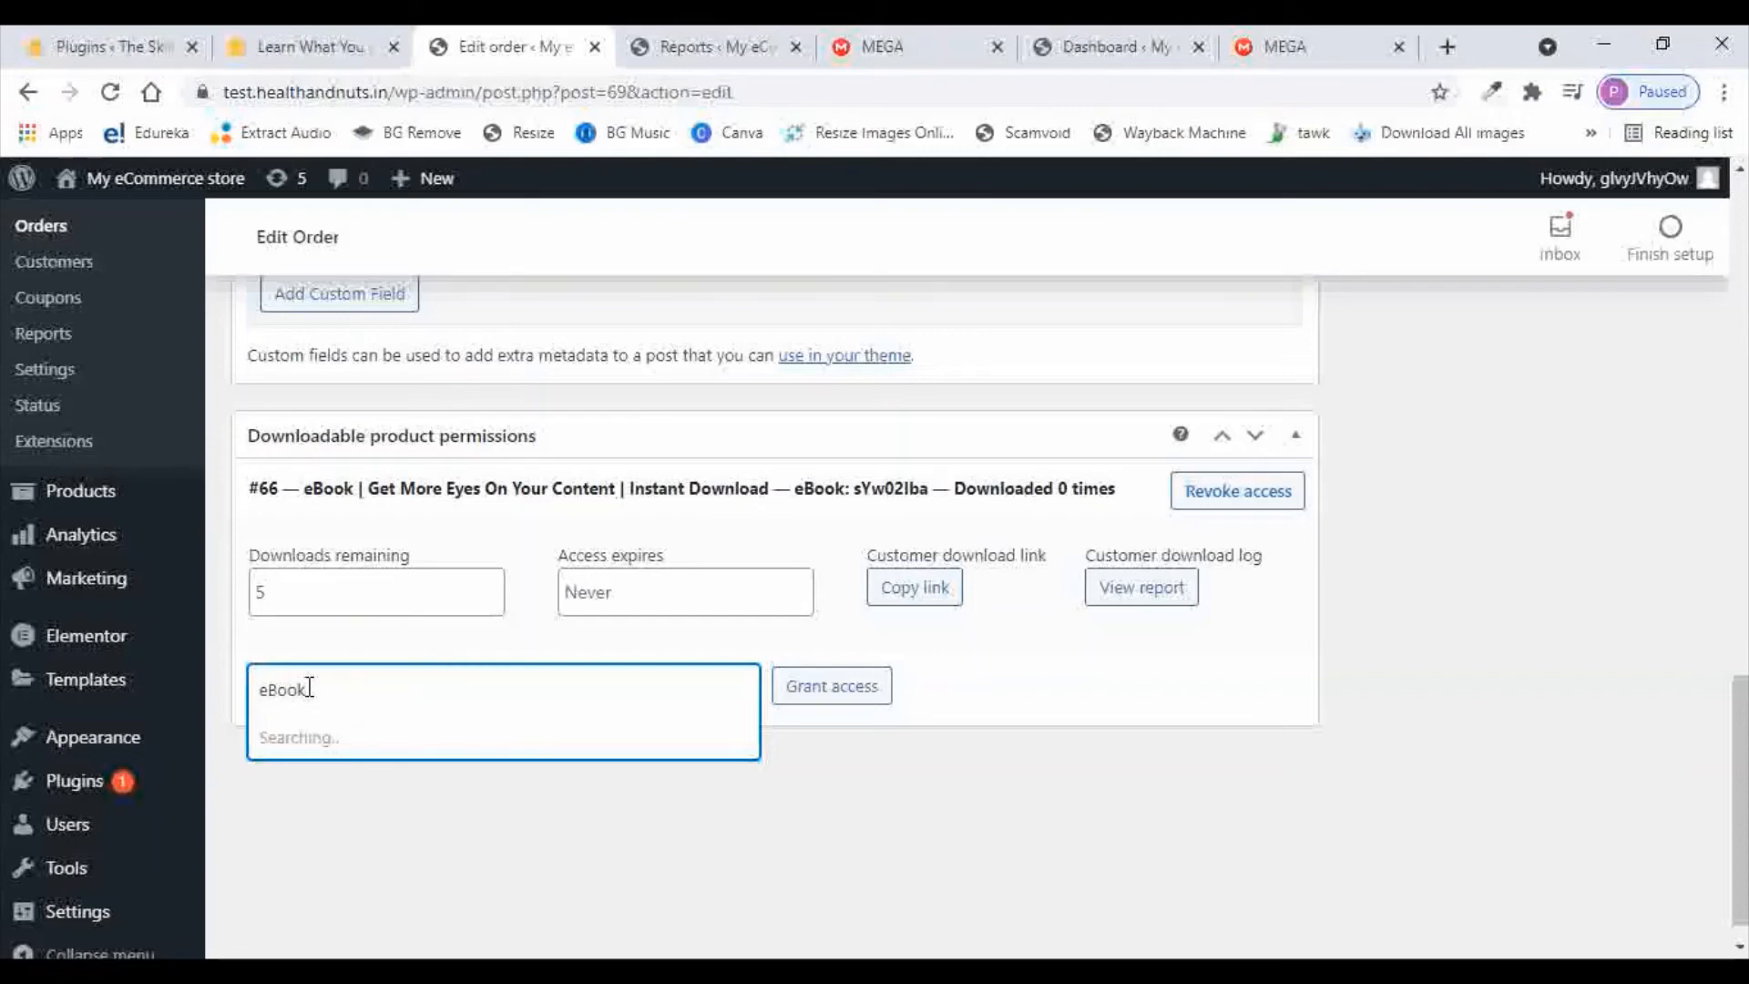
click(344, 738)
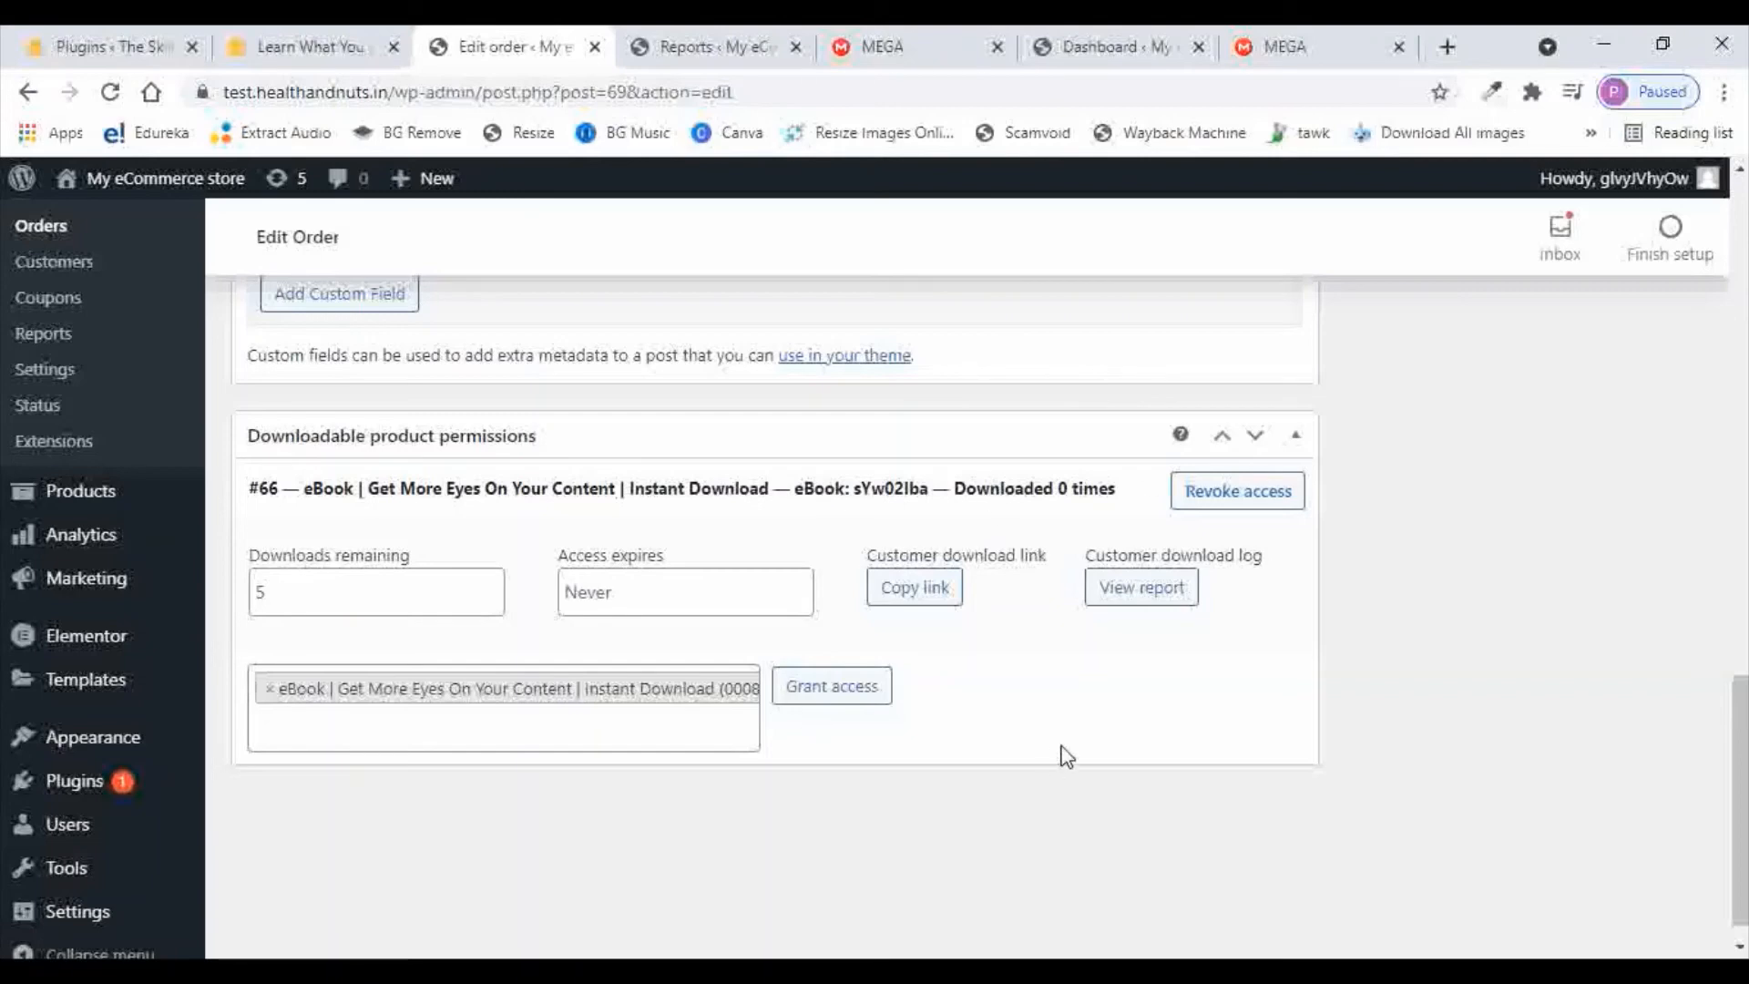
scroll(1118, 412, up, 5)
scroll(1118, 412, up, 10)
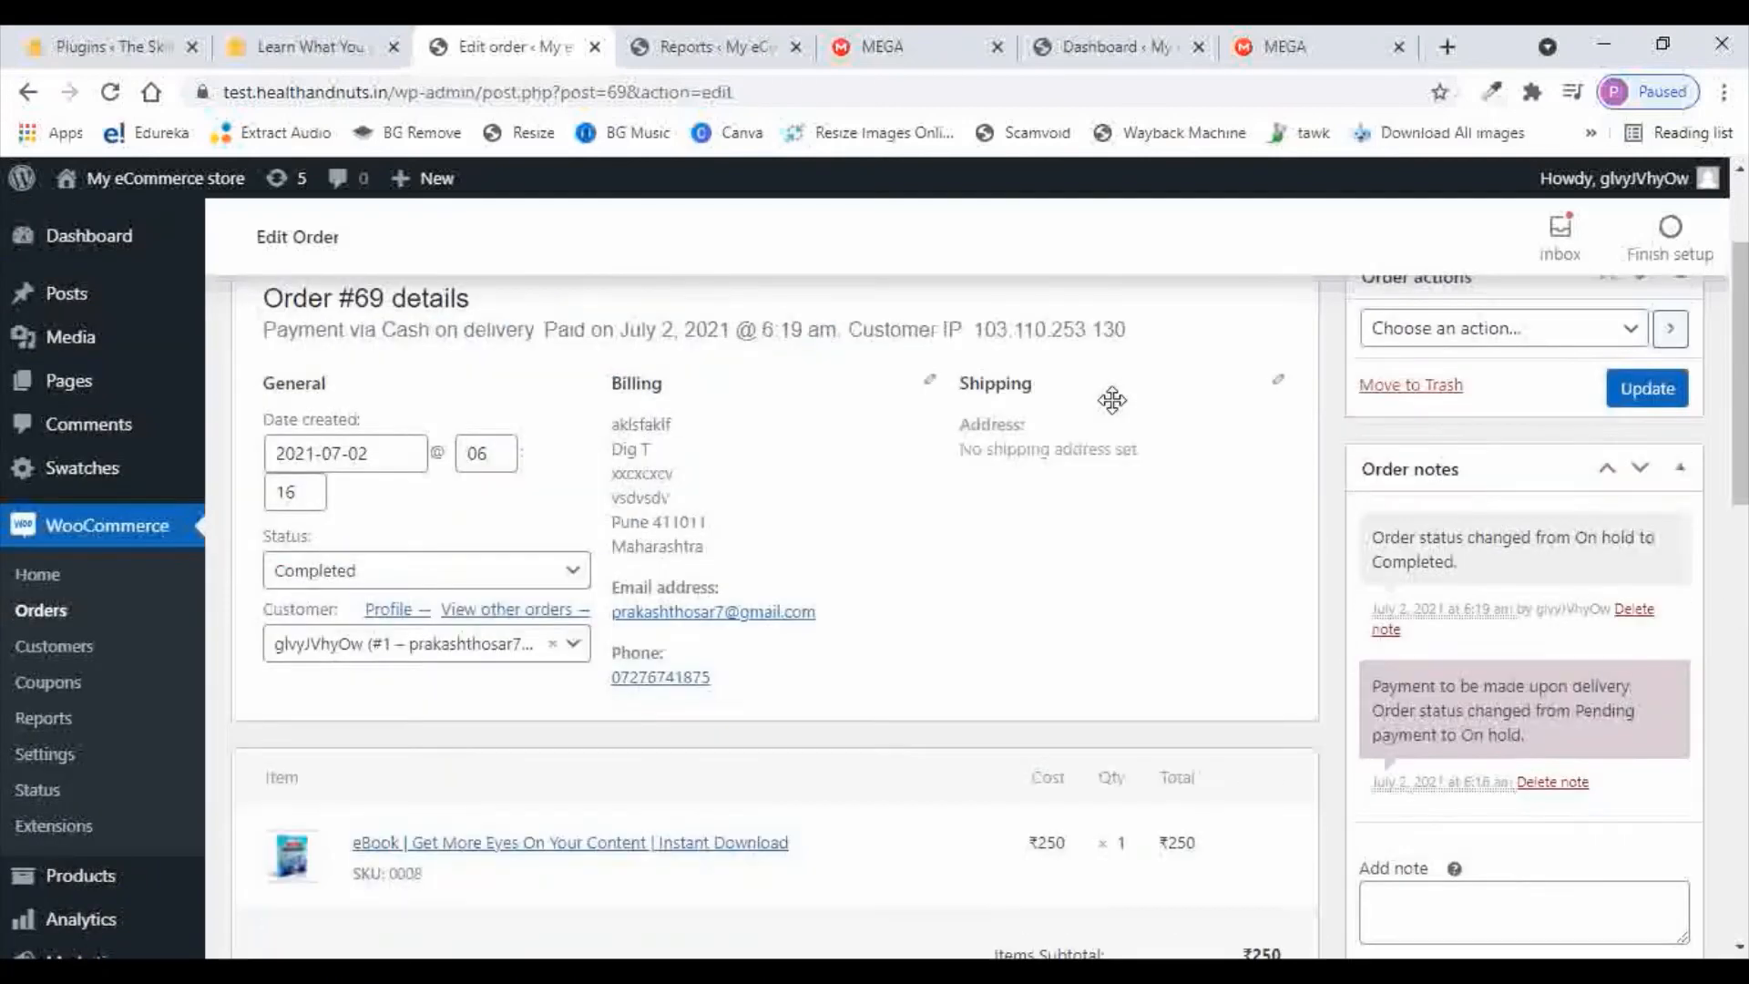
Return to the storefront's eBook product page, add the eBook to the cart and view the cart
click(697, 47)
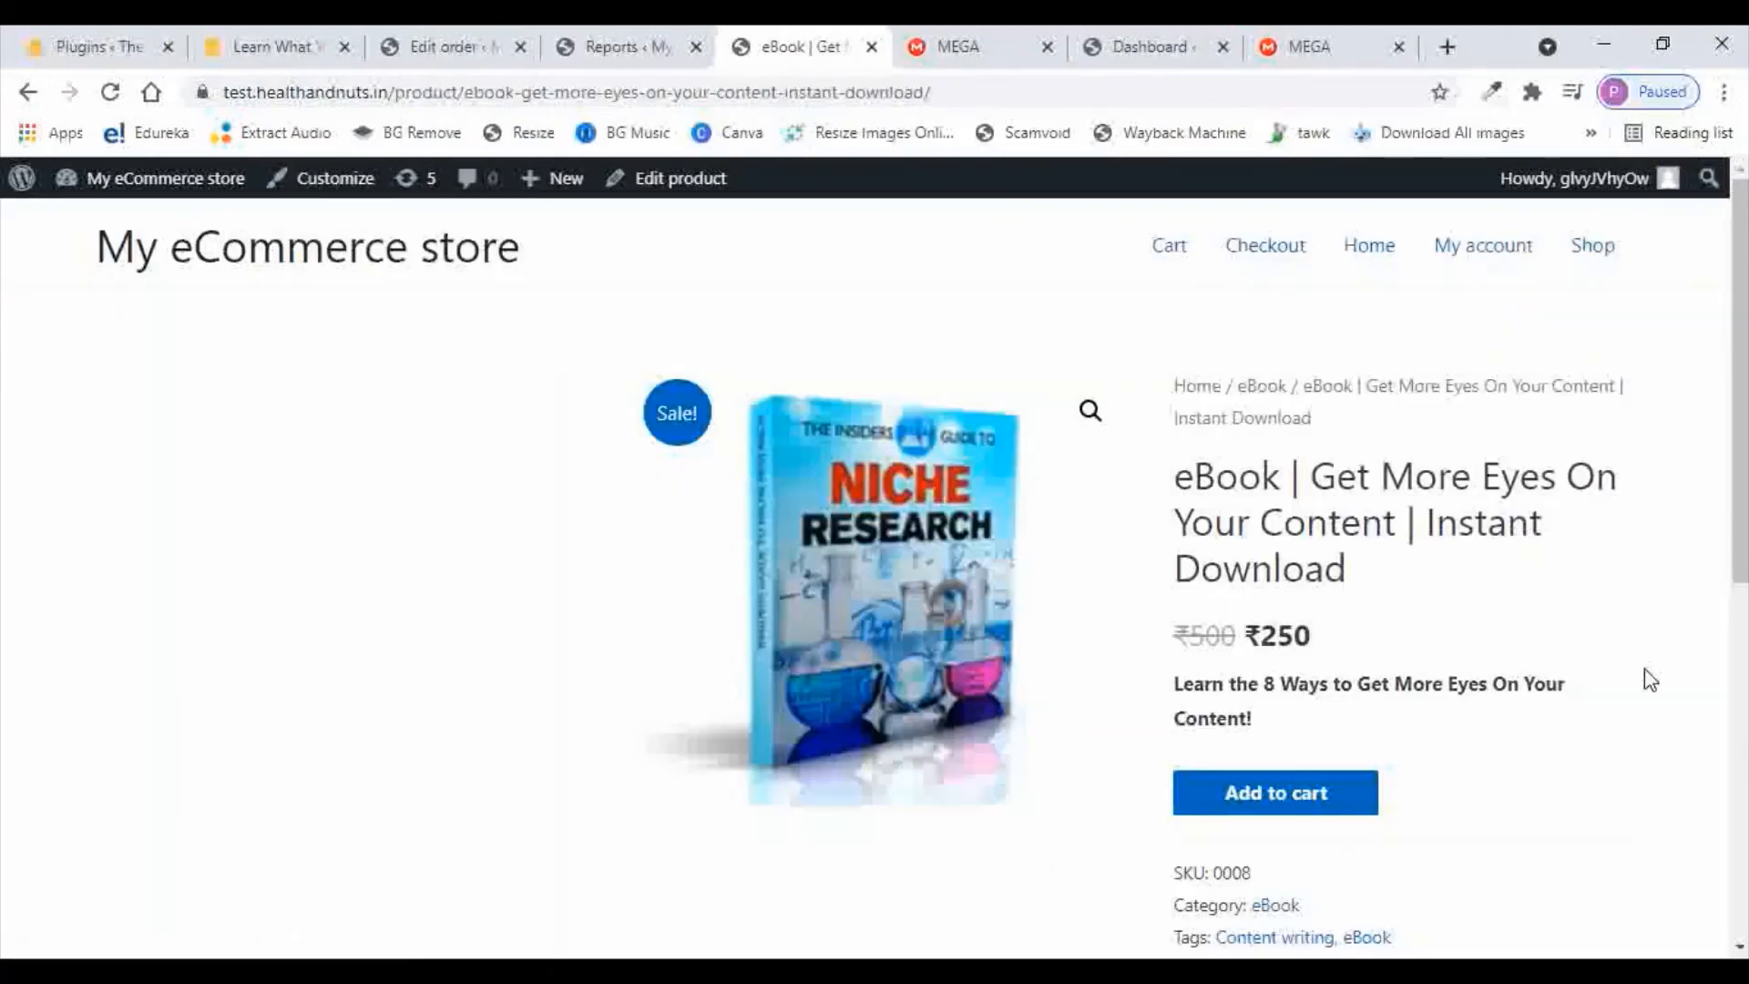
click(1306, 802)
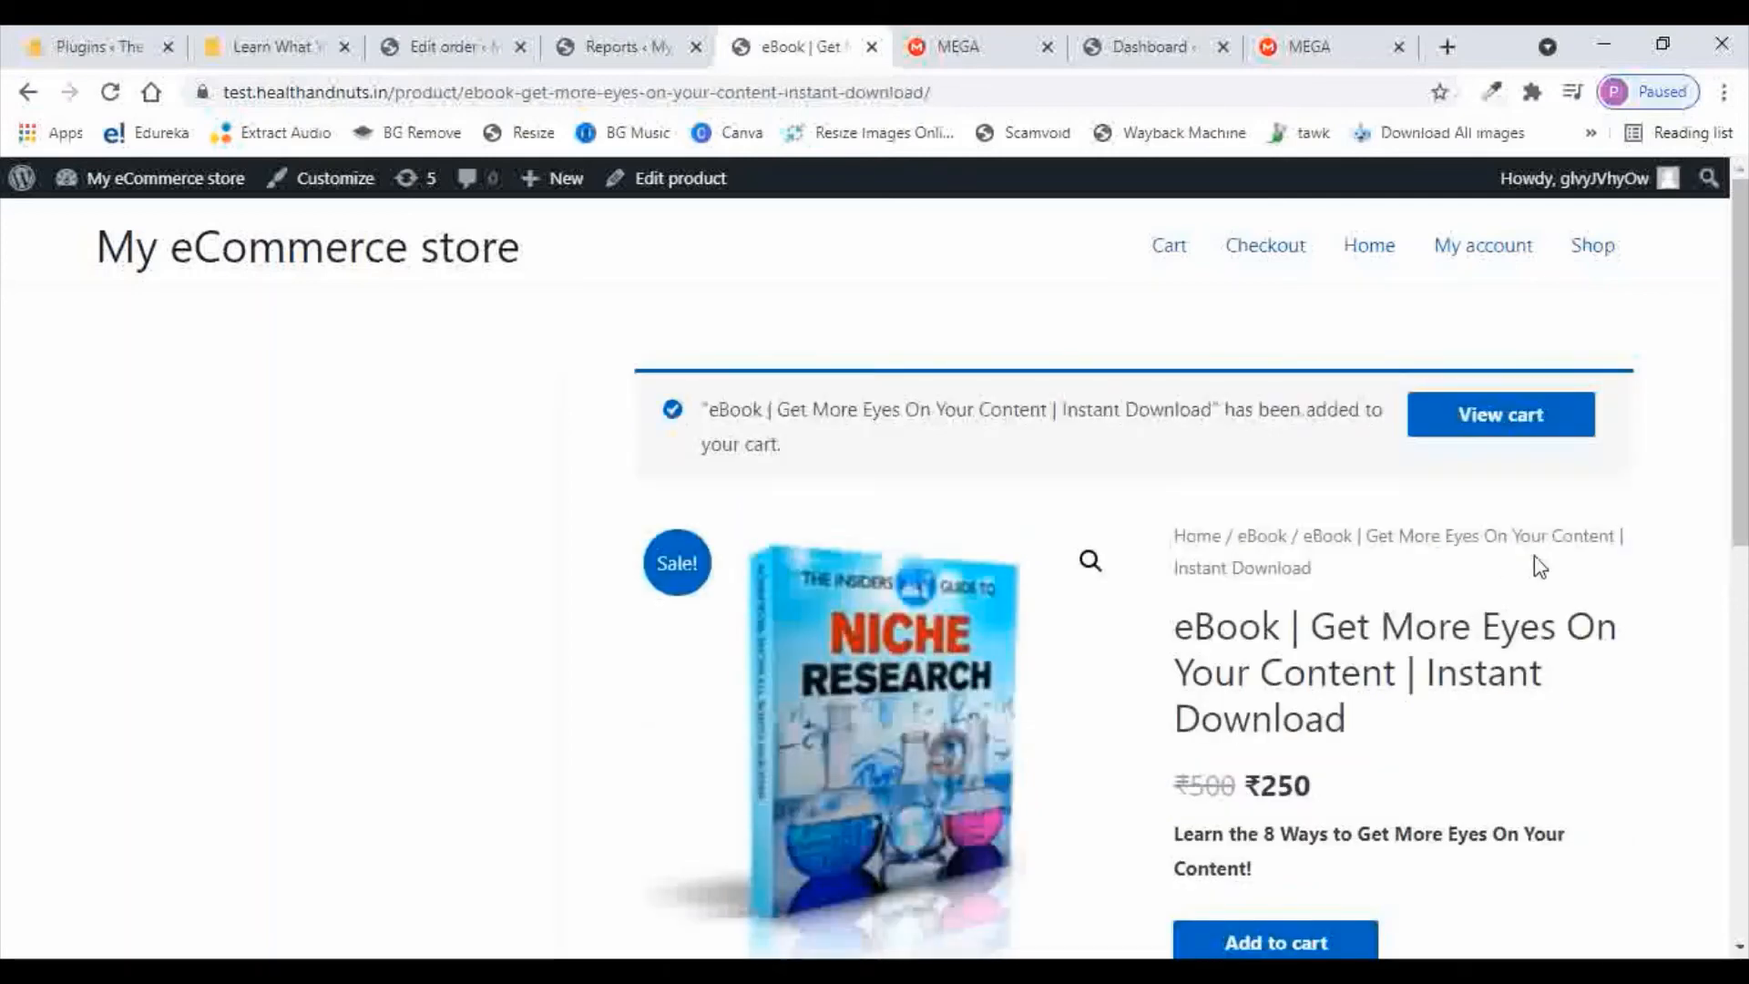
click(1519, 417)
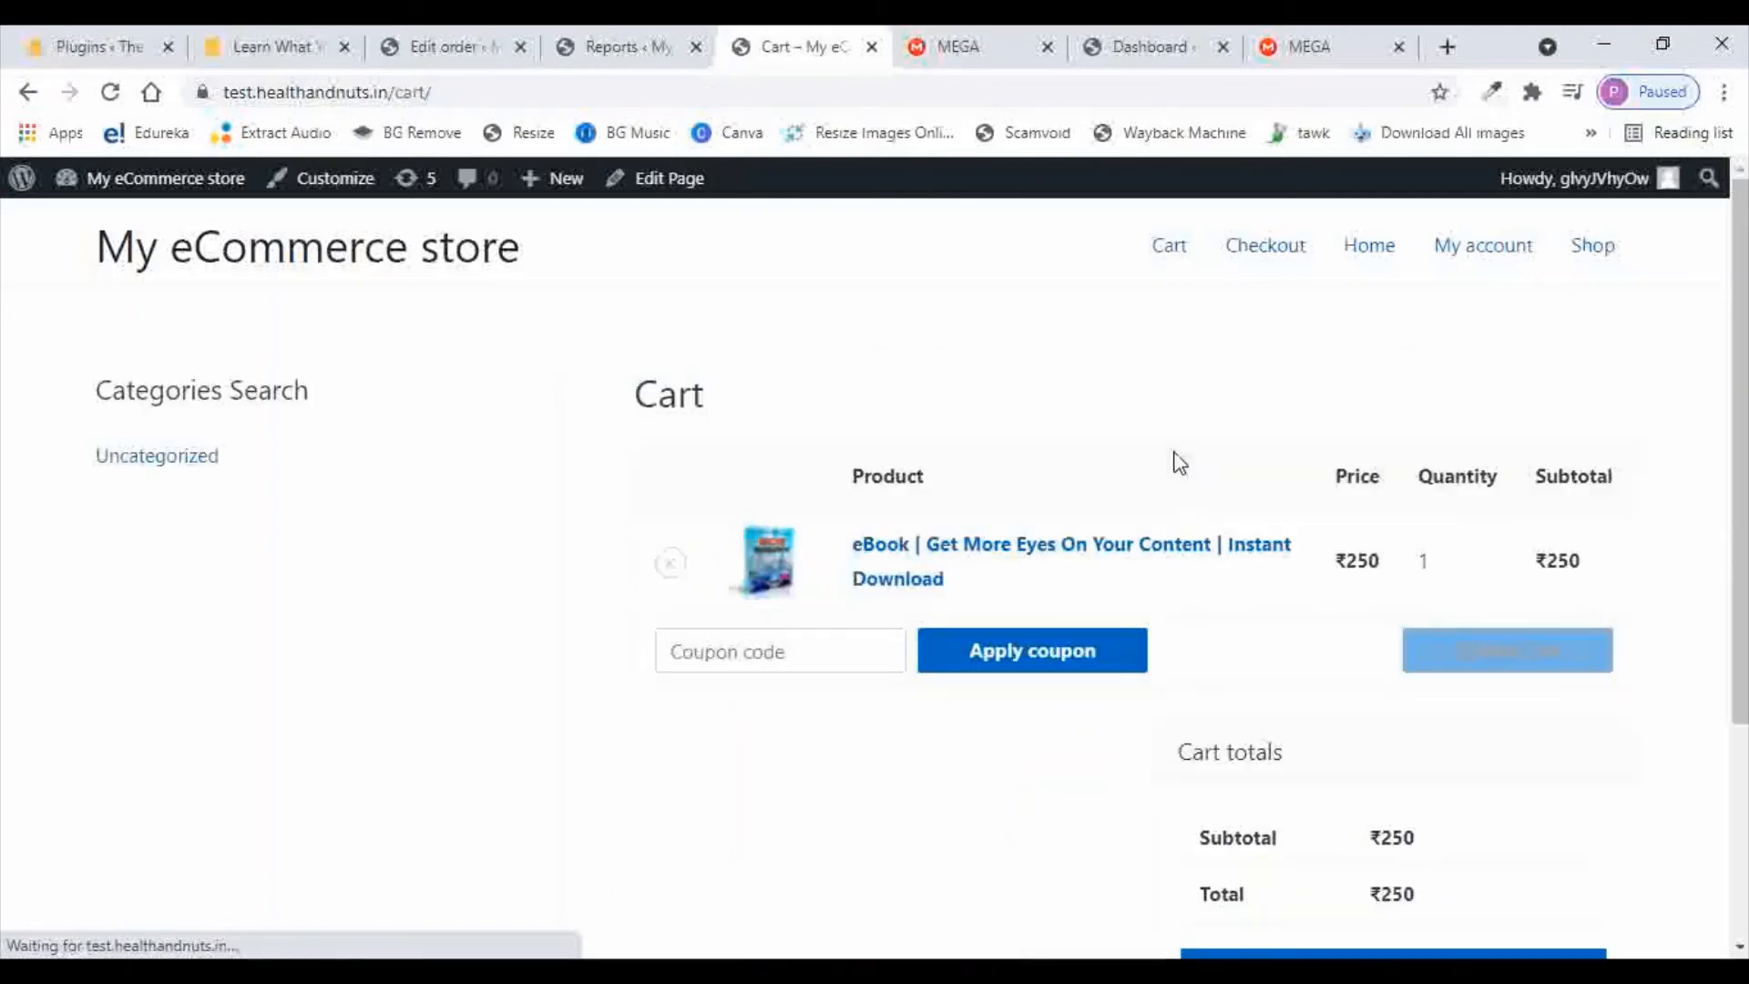
scroll(1225, 430, down, 3)
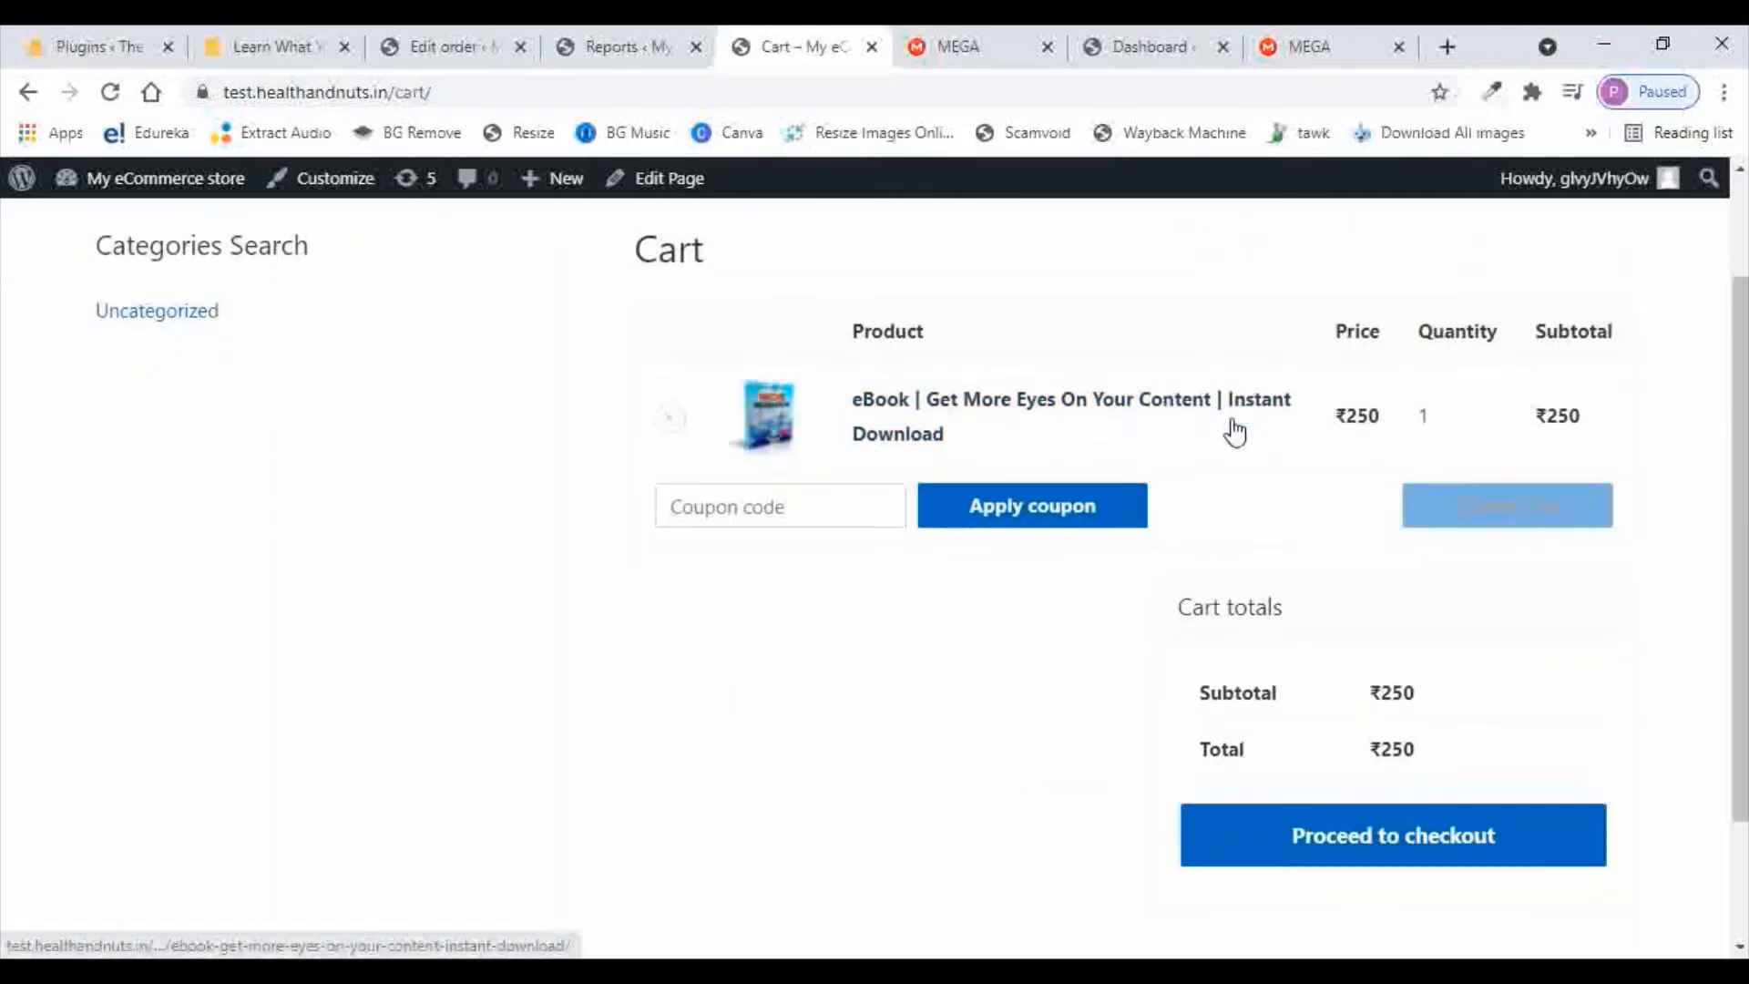
Proceed from the cart to checkout and examine the billing fields a customer has to fill in
click(1427, 746)
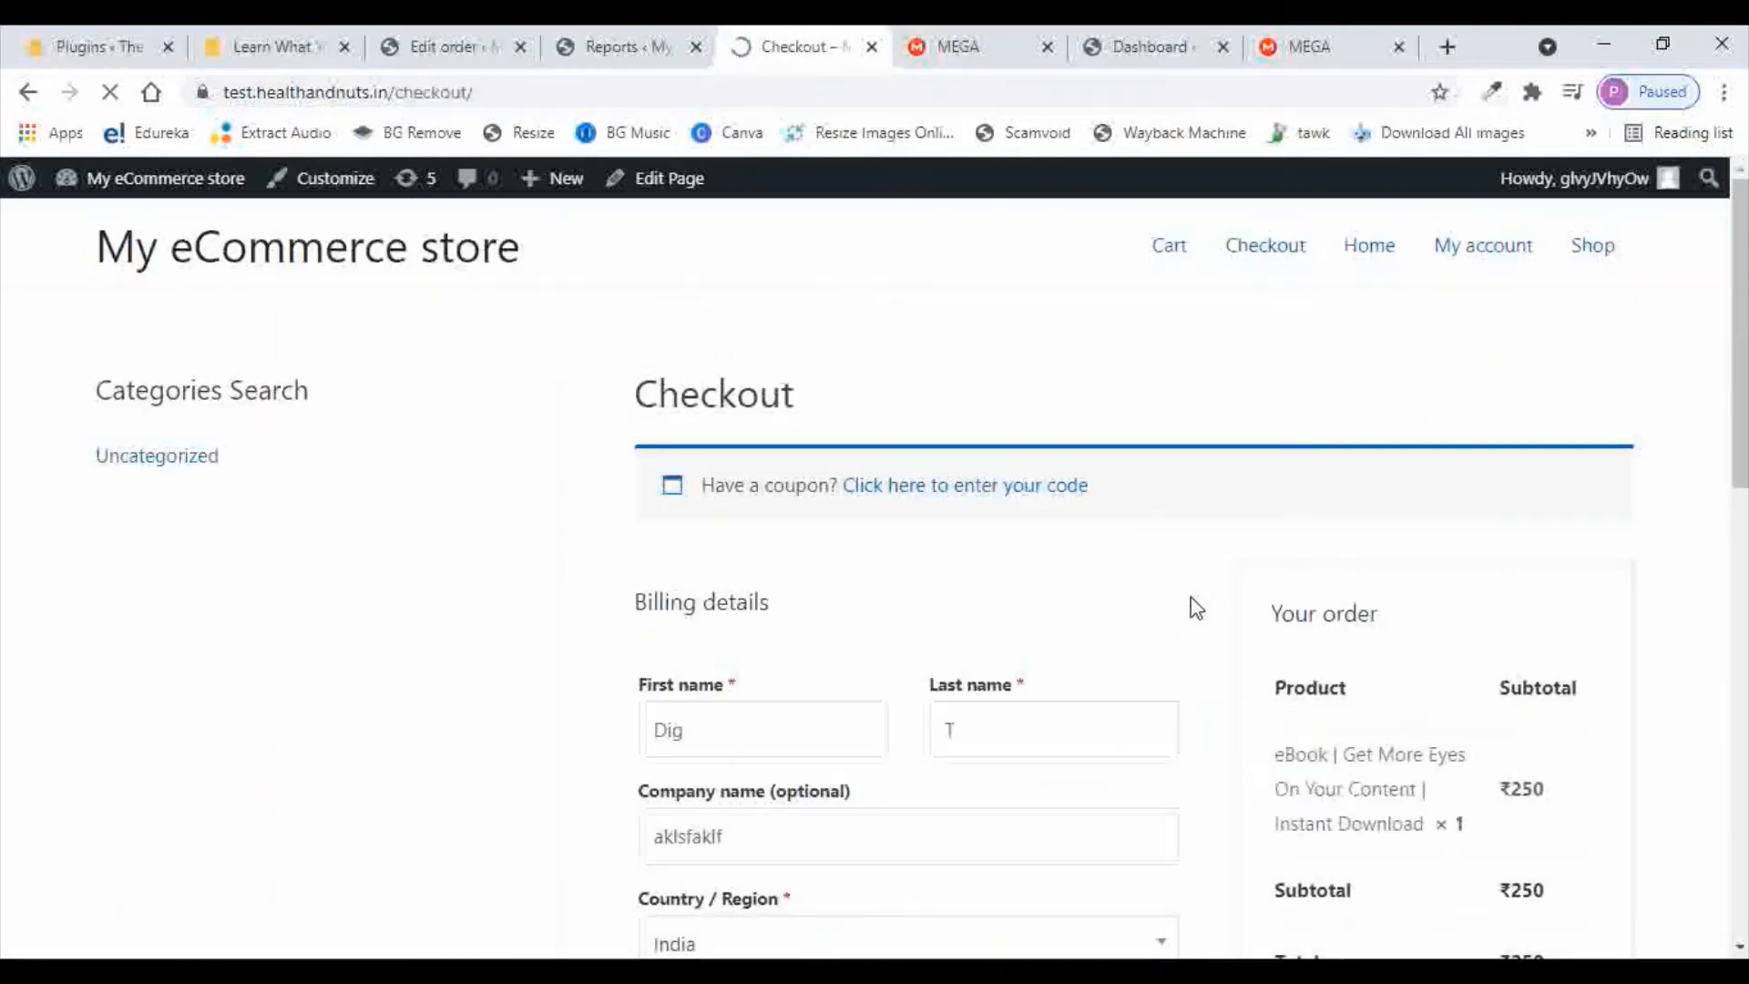
scroll(708, 414, down, 3)
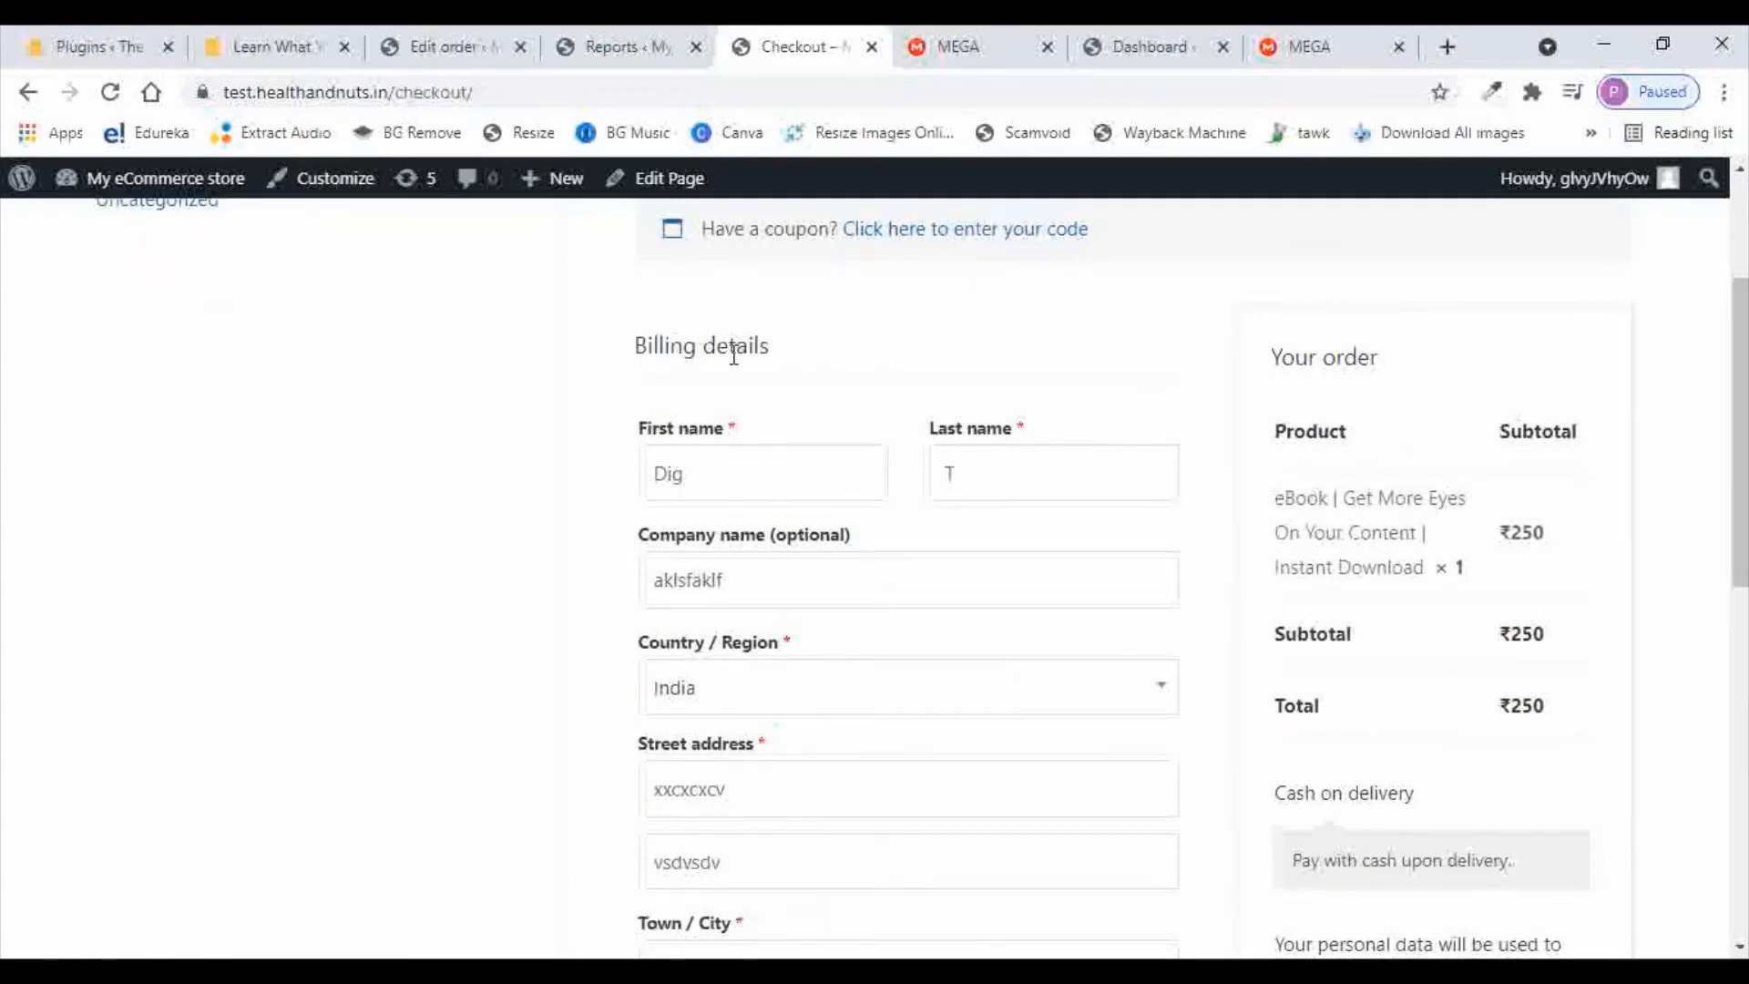
scroll(841, 629, down, 7)
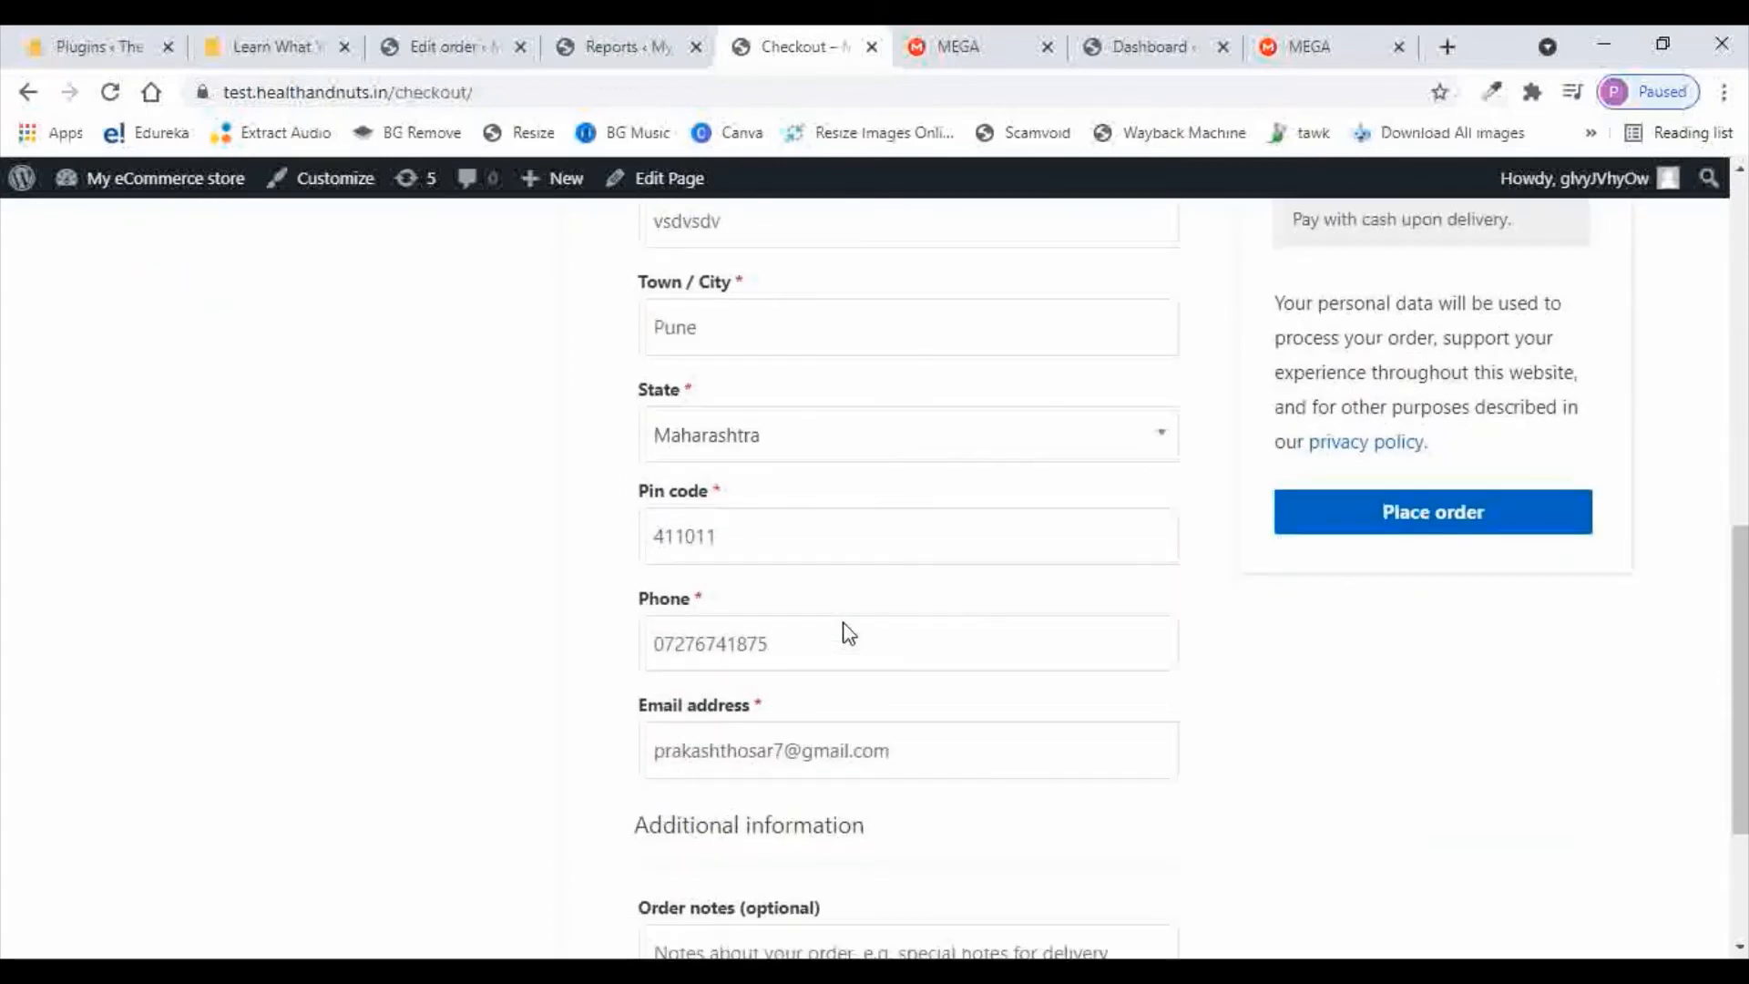
scroll(977, 613, down, 3)
scroll(979, 620, up, 10)
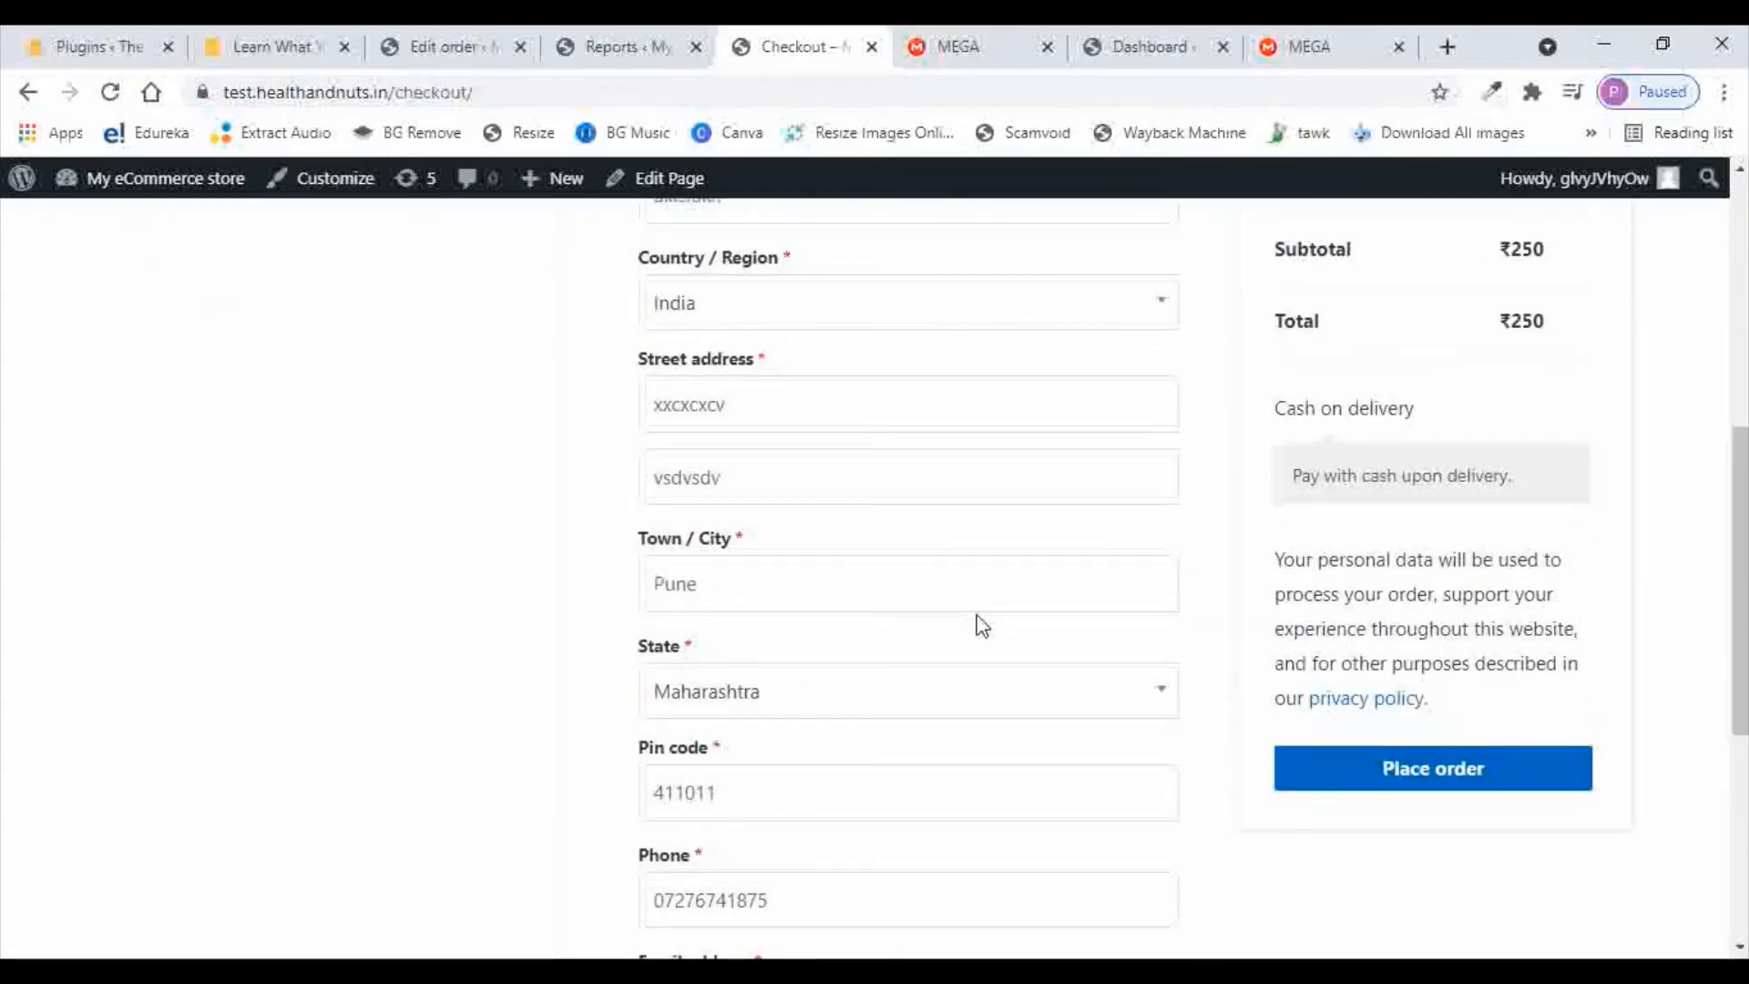
scroll(981, 625, up, 3)
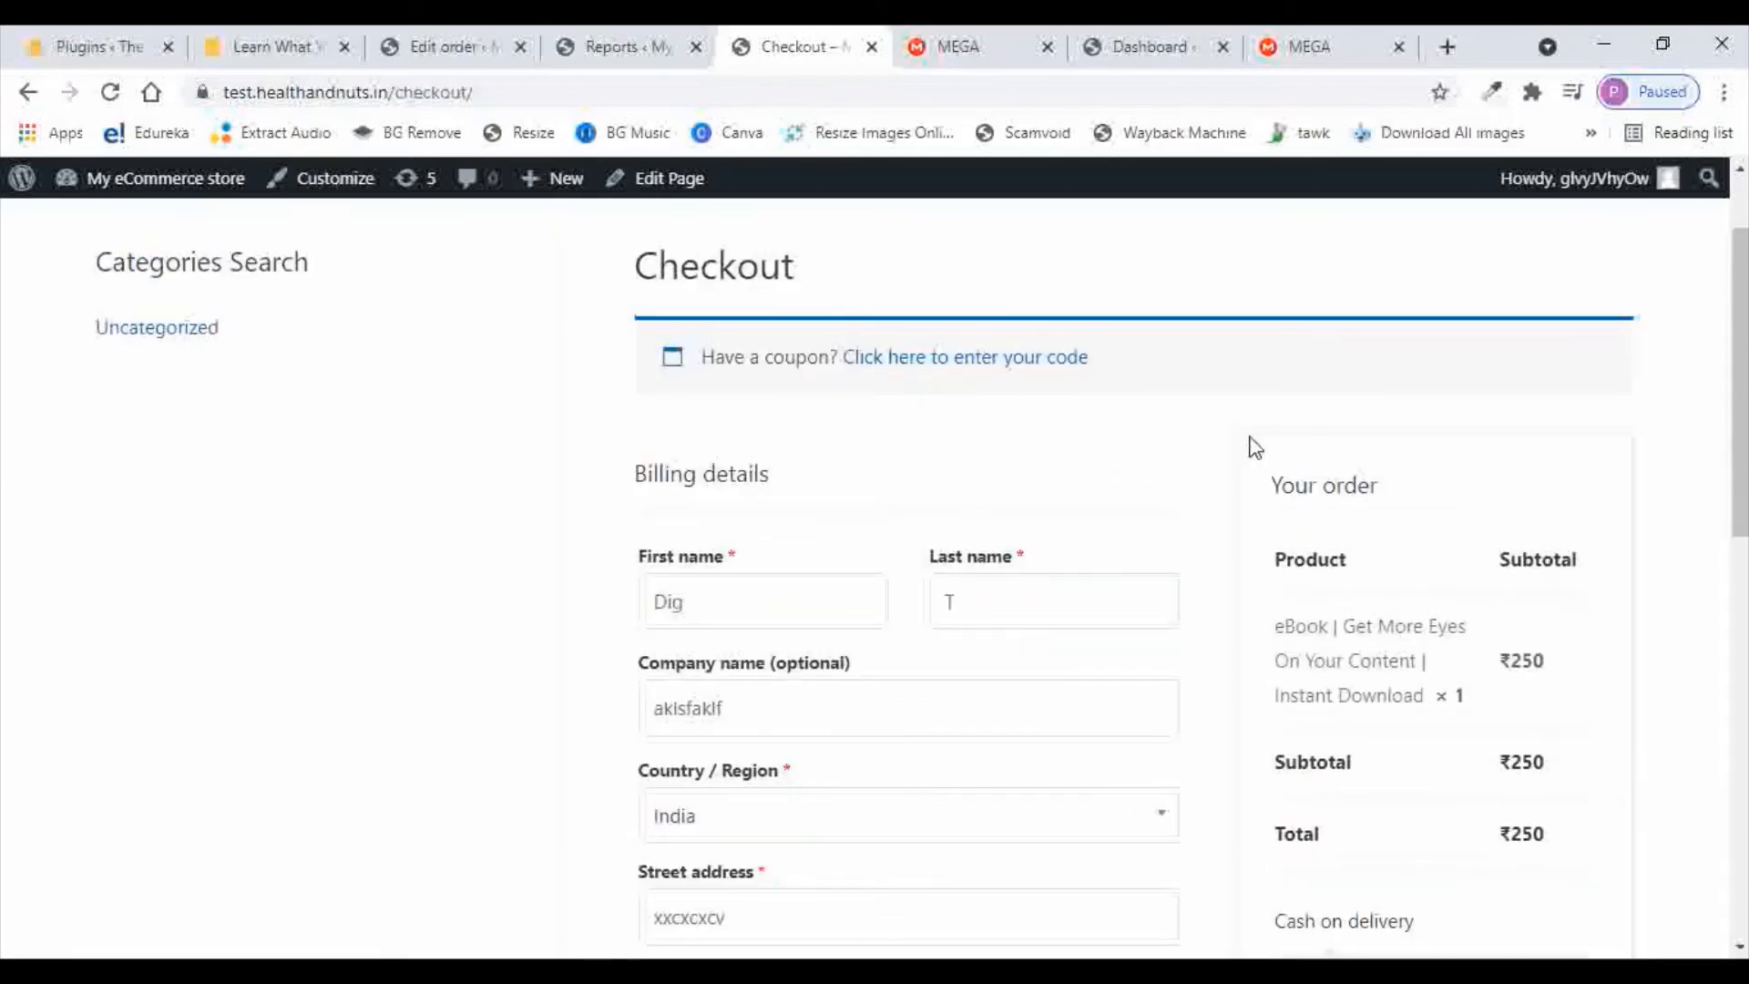
Close the download log report and go from the order's admin page to adding a new plugin
click(696, 47)
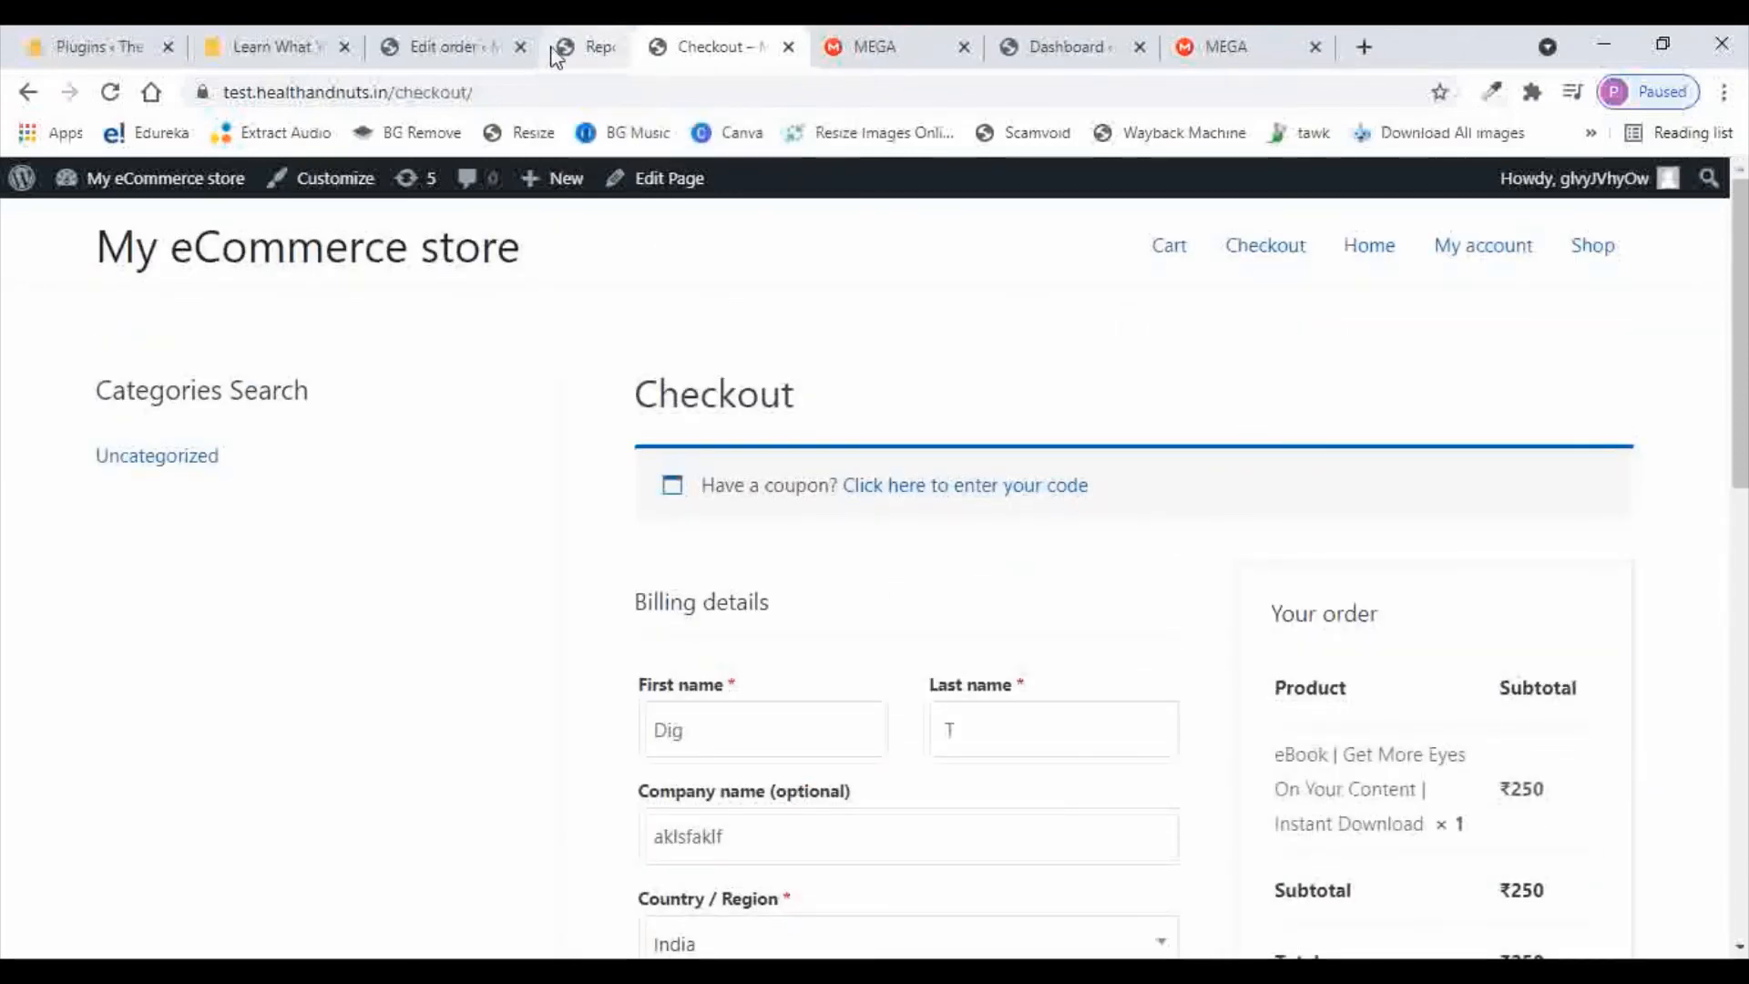
click(473, 48)
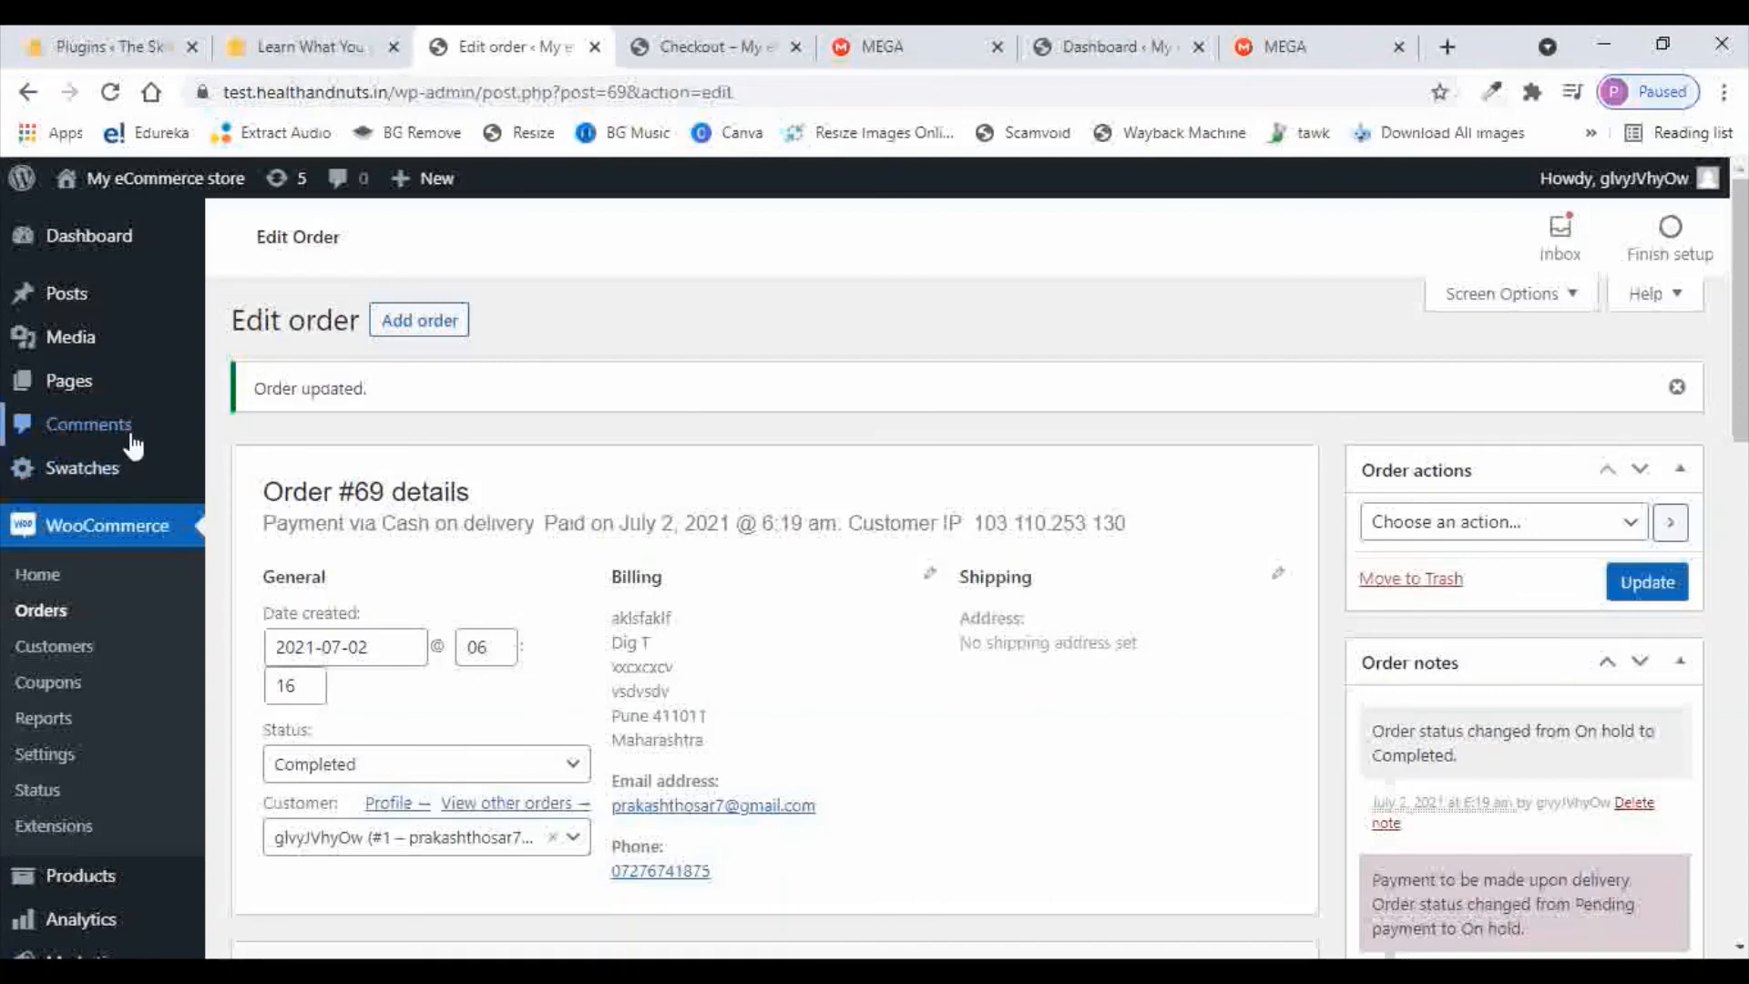
scroll(137, 439, down, 5)
mouse_move(91, 748)
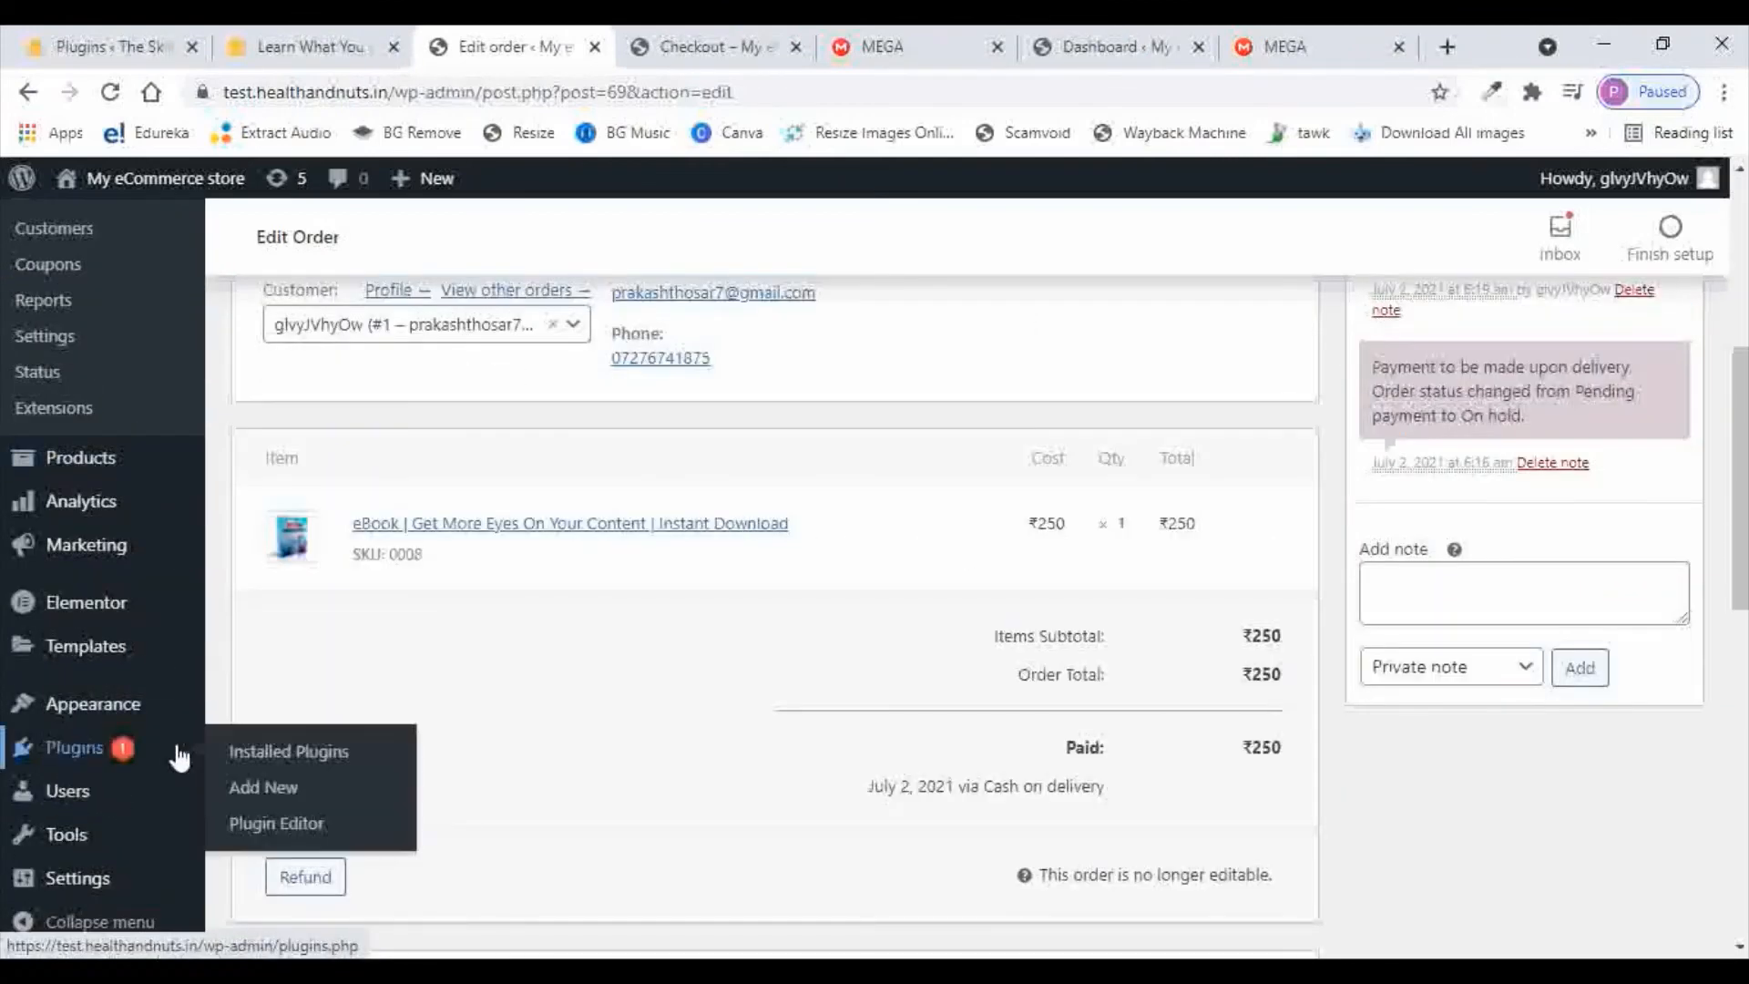
click(280, 761)
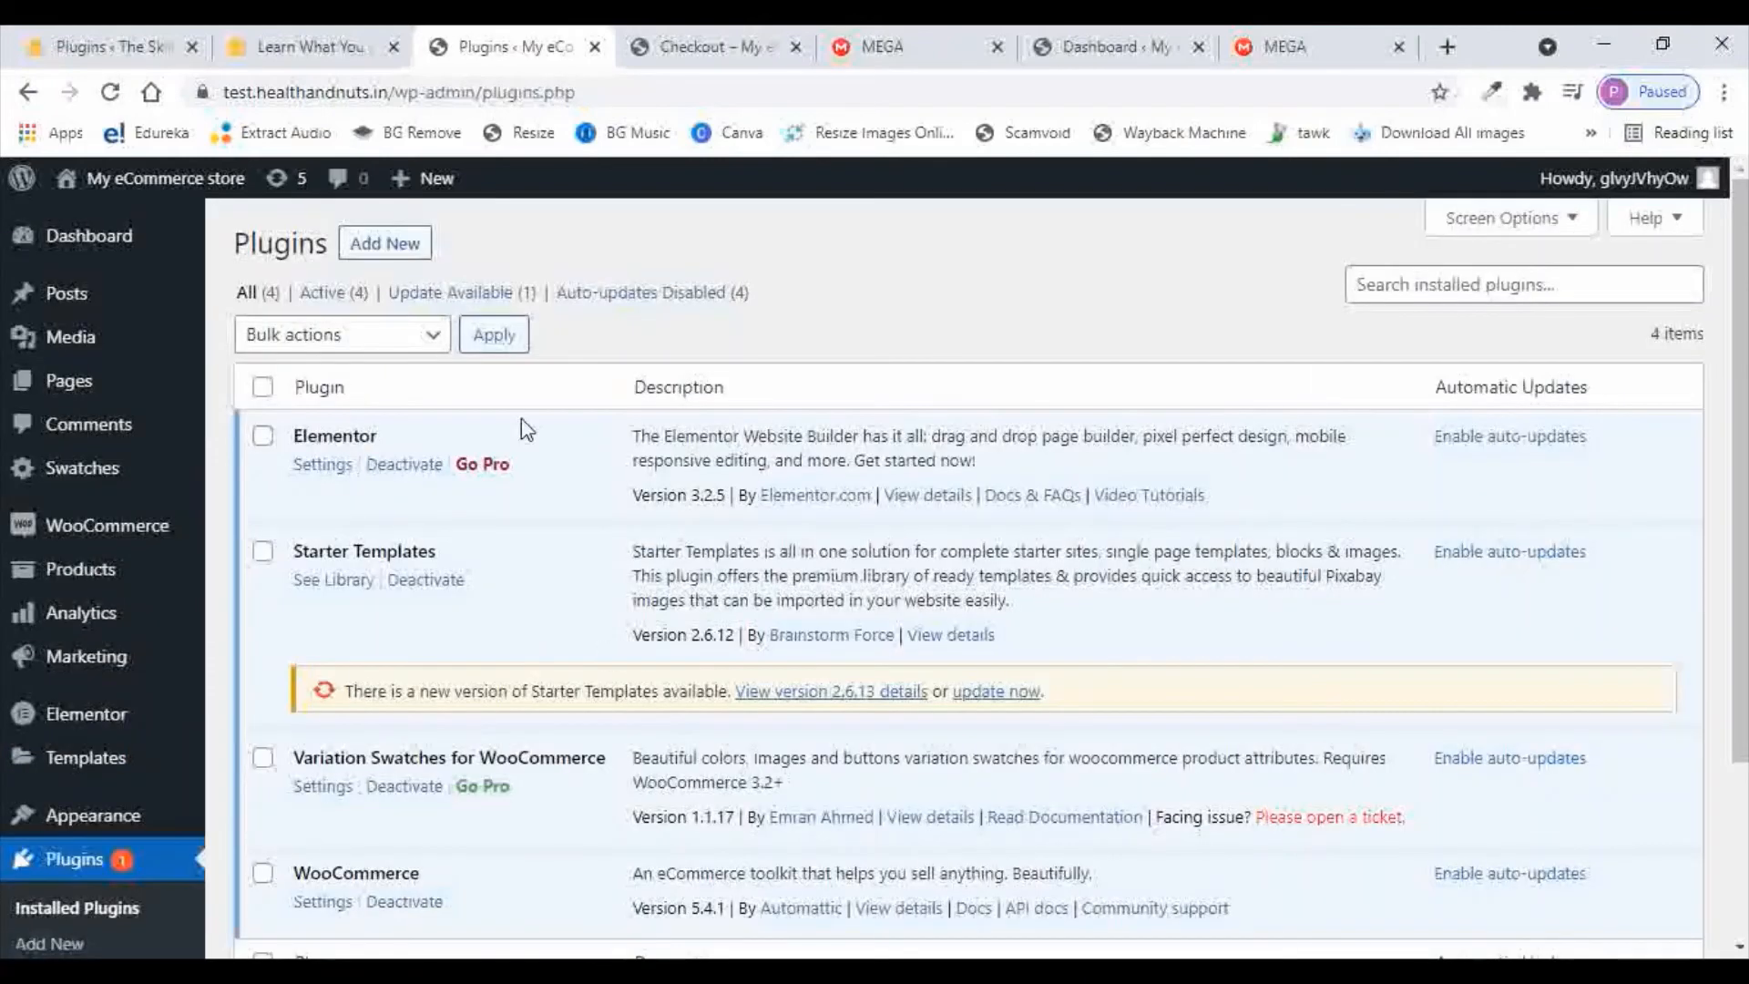
click(383, 244)
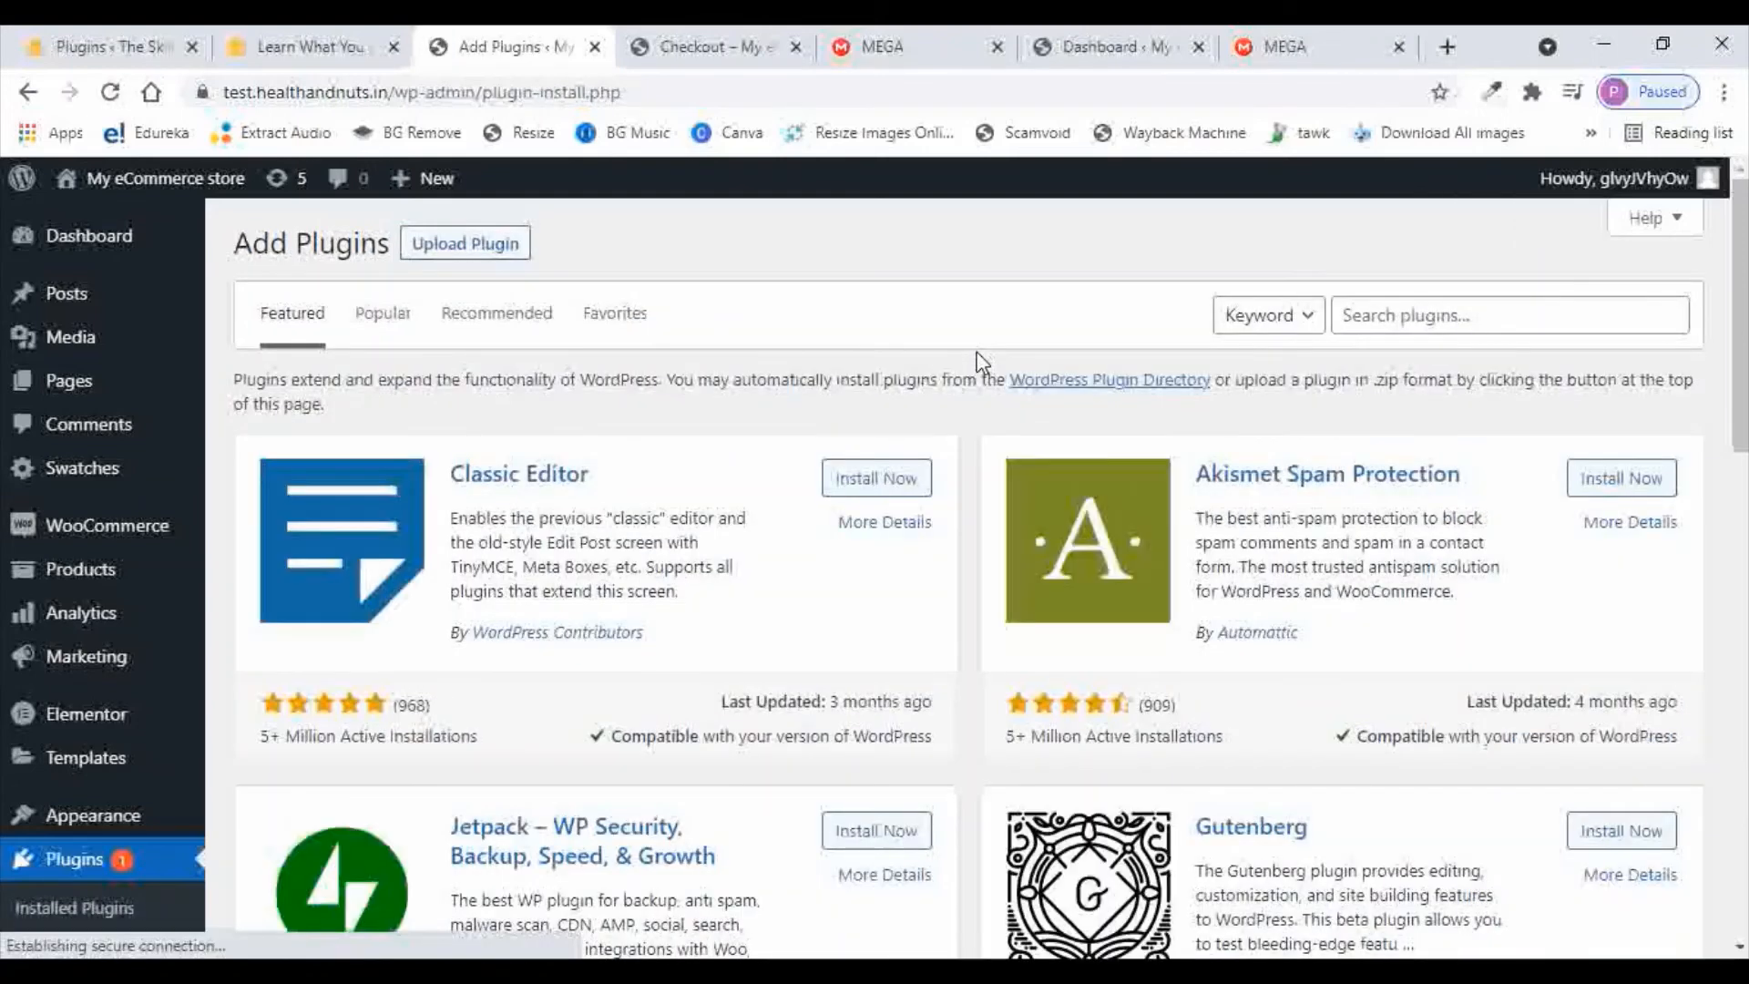
Search the plugin directory for "Direct checkout for woocommerce"
click(1418, 318)
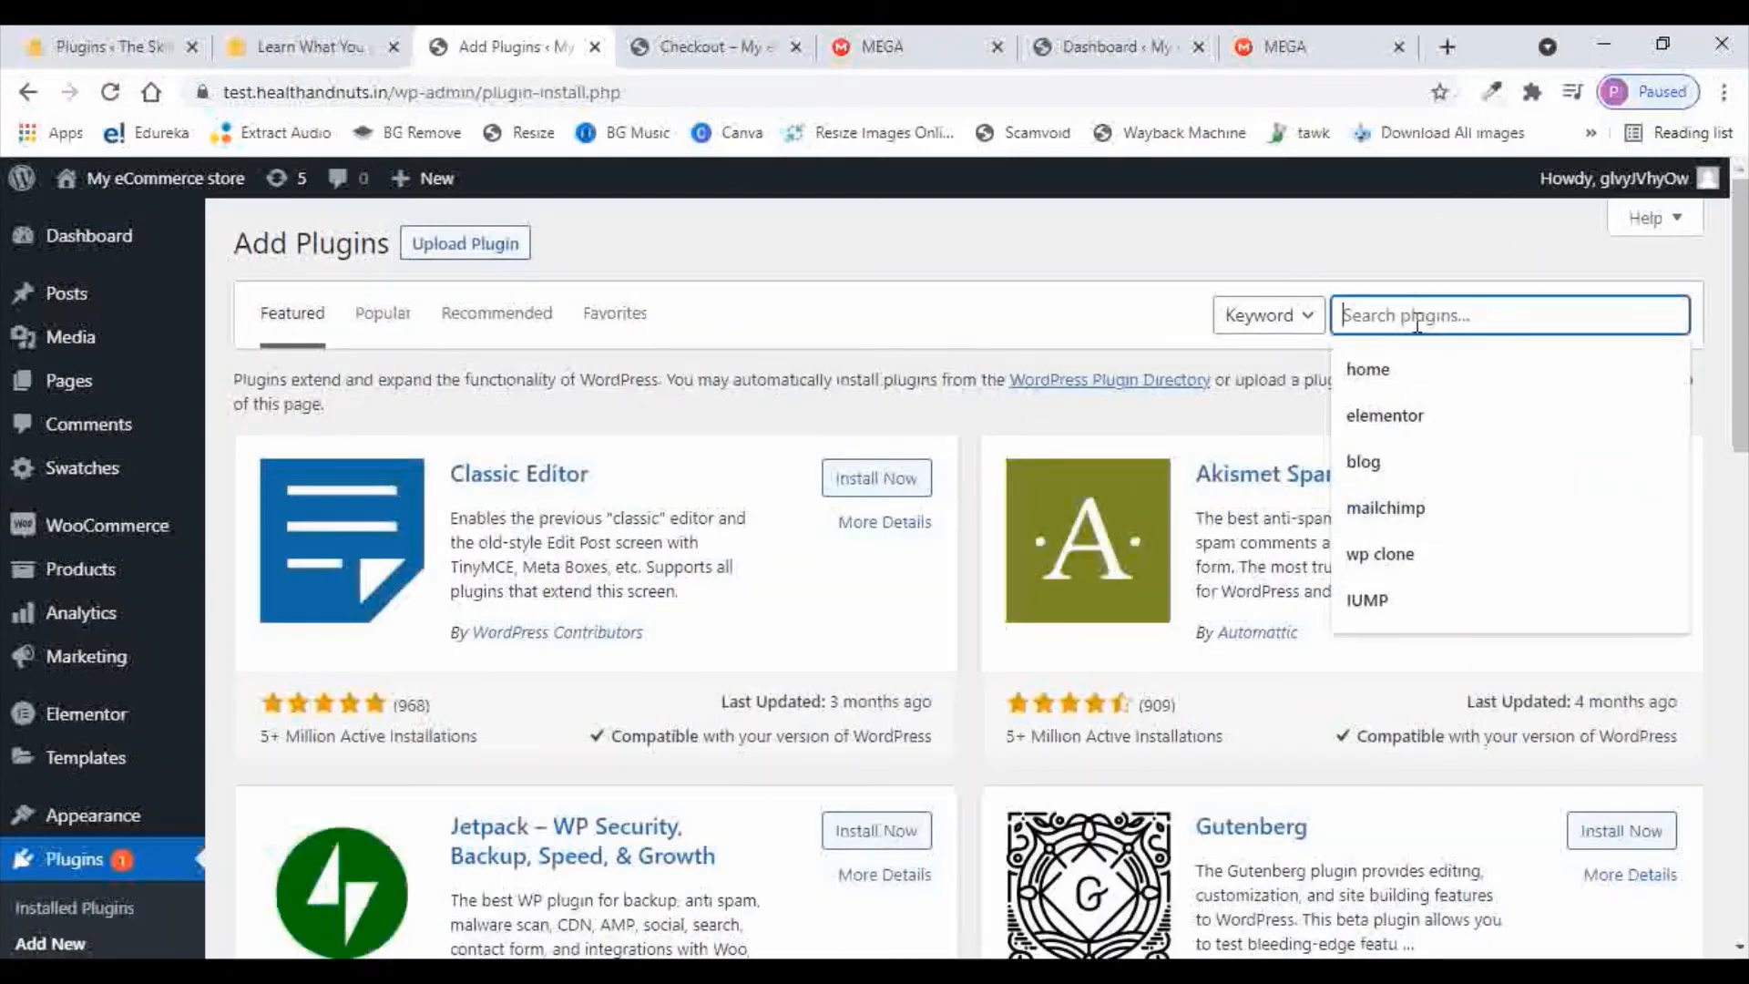
text(Direct check)
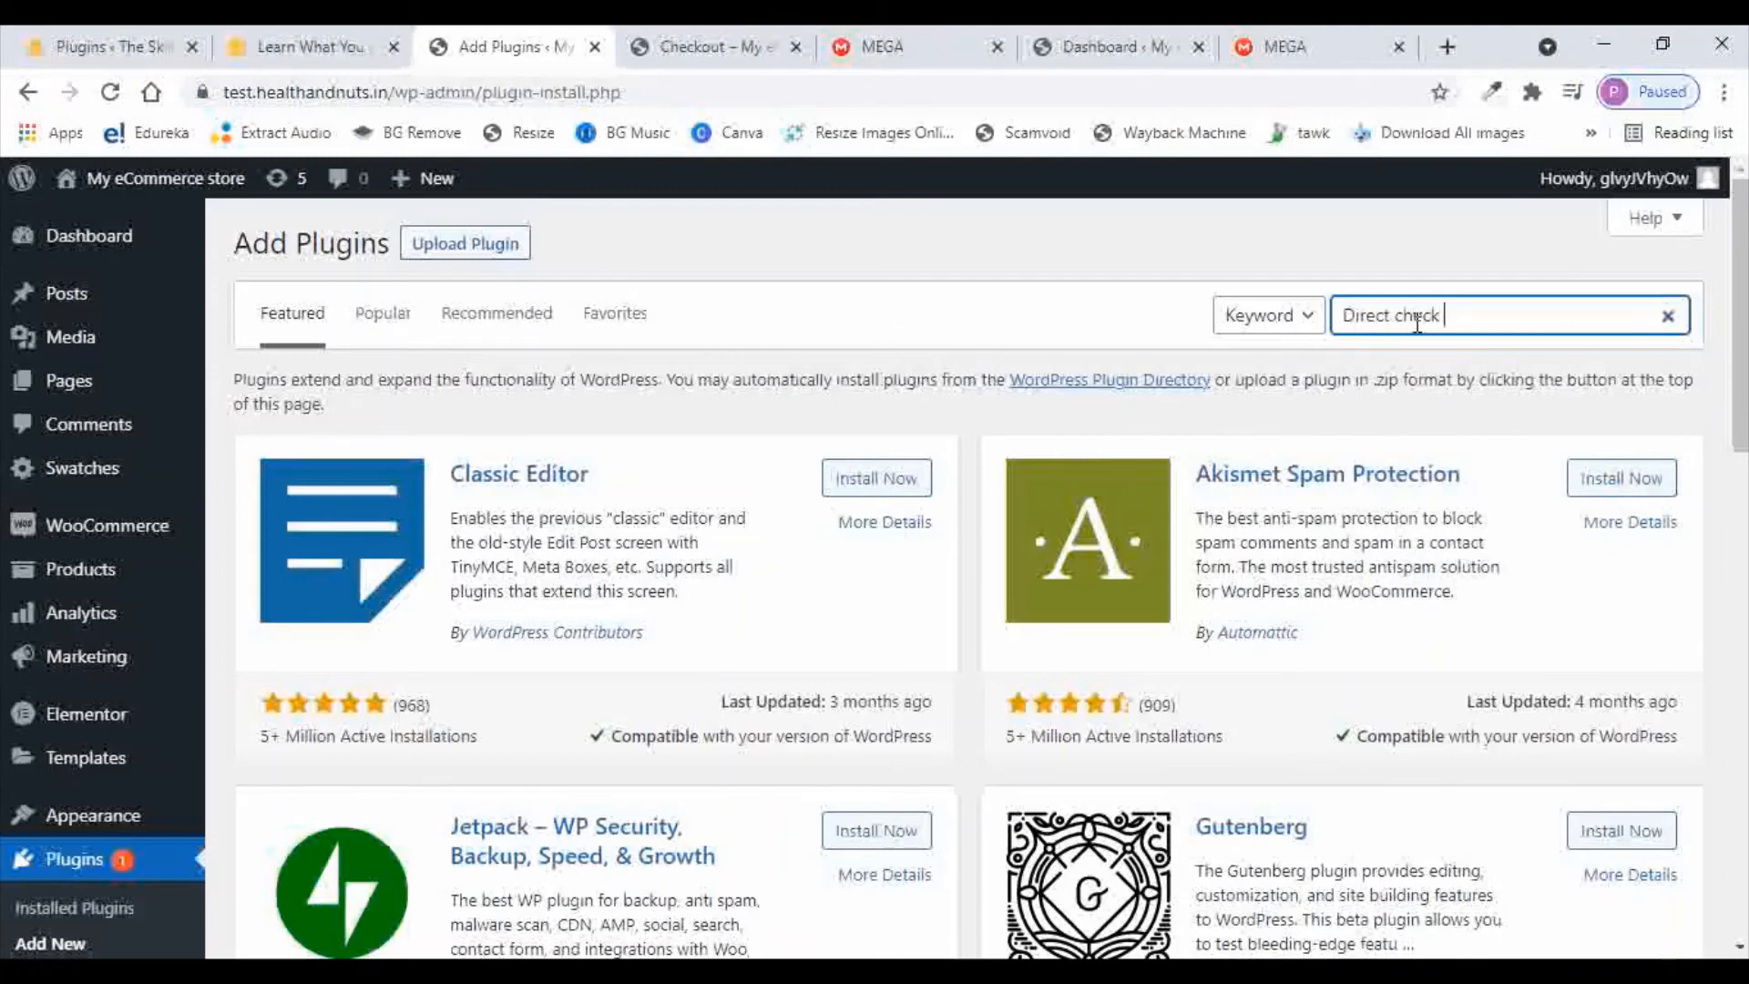
text(o)
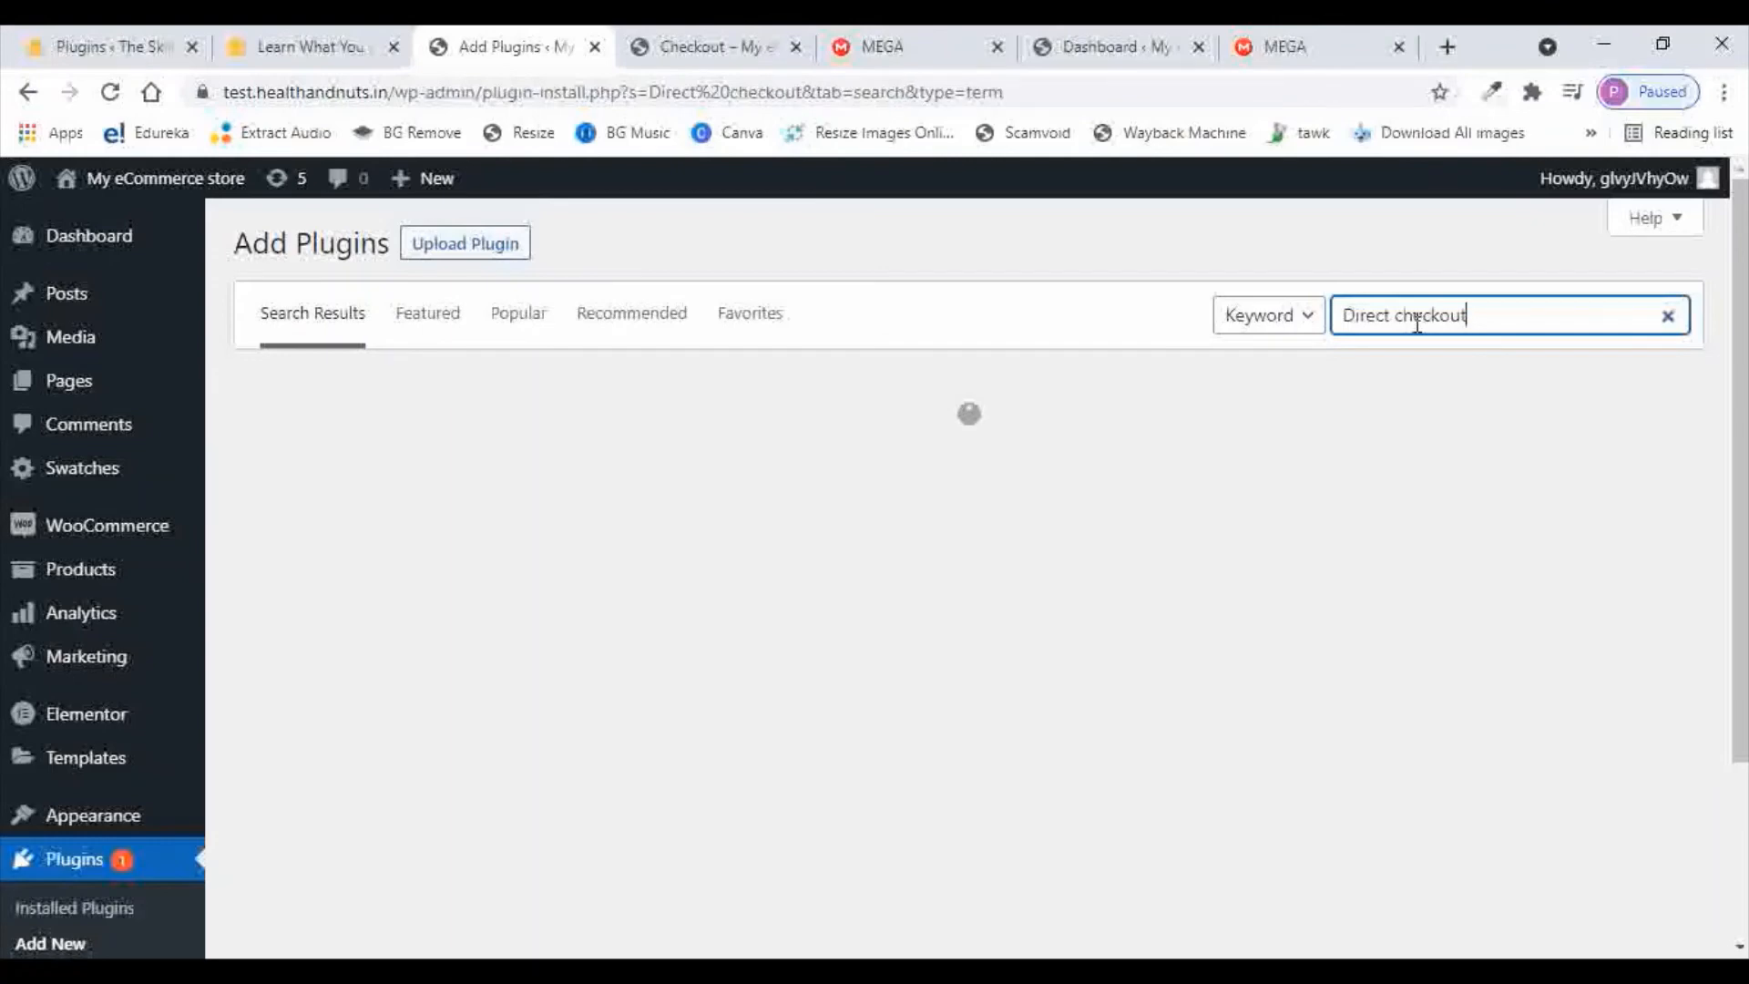
text(ut for woo)
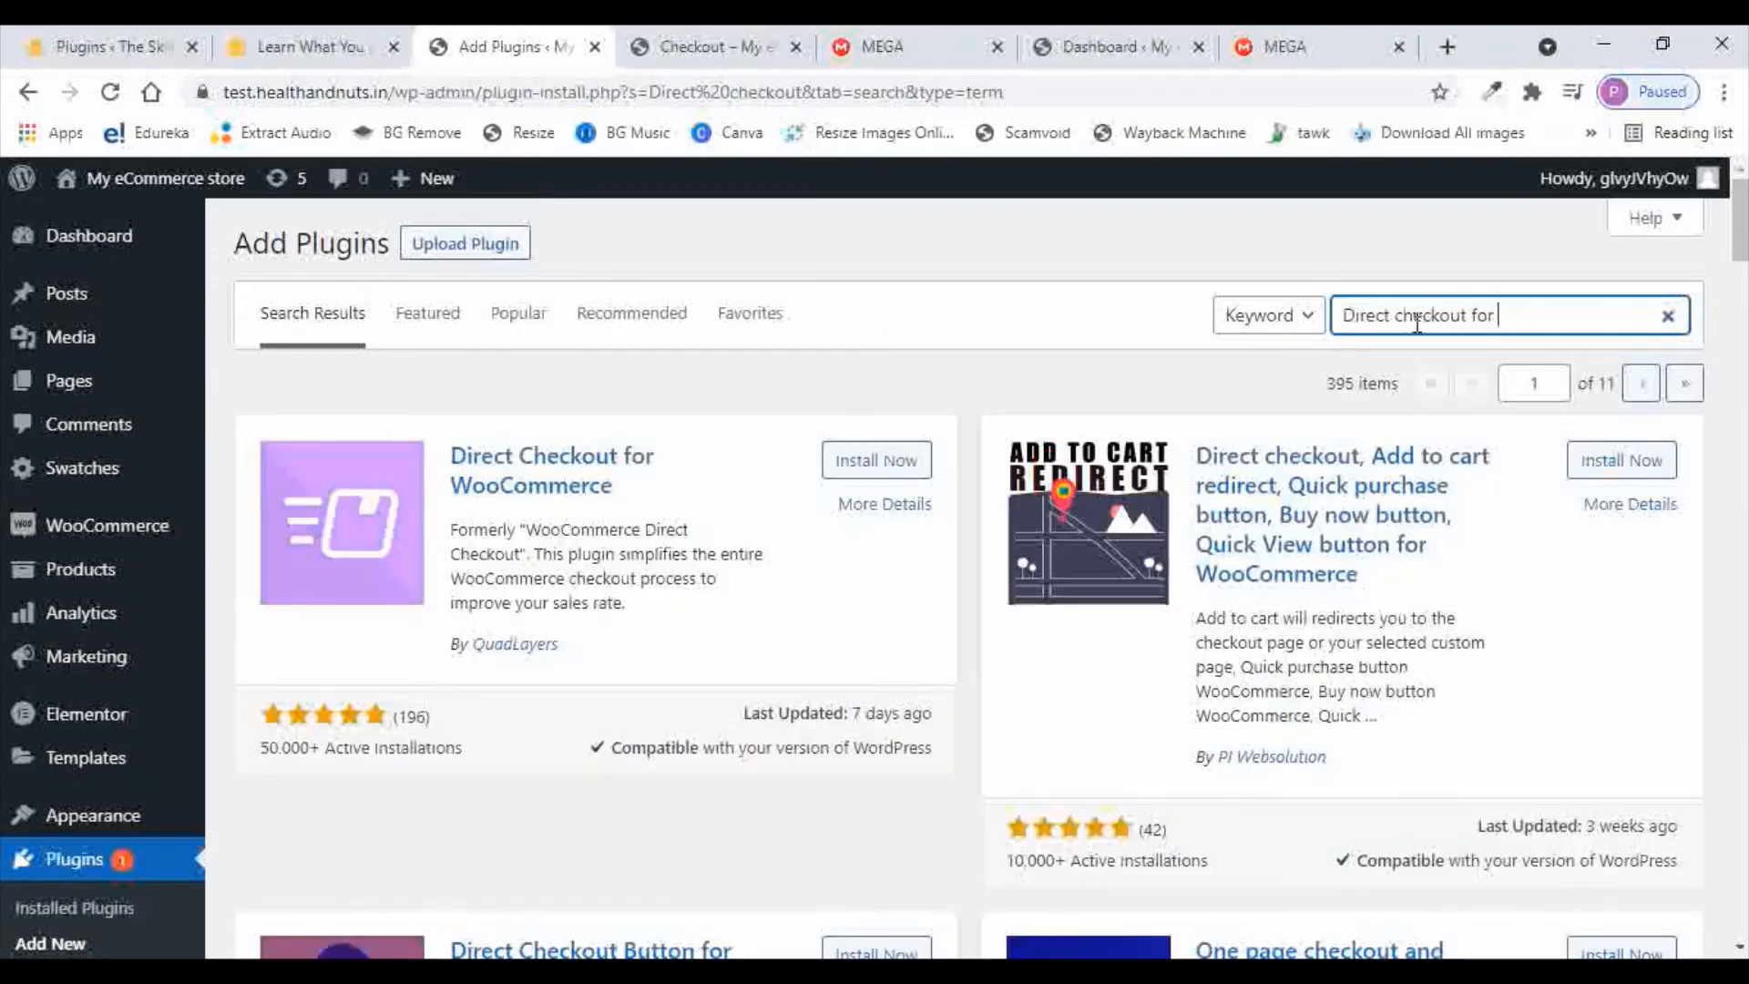
text(commerce)
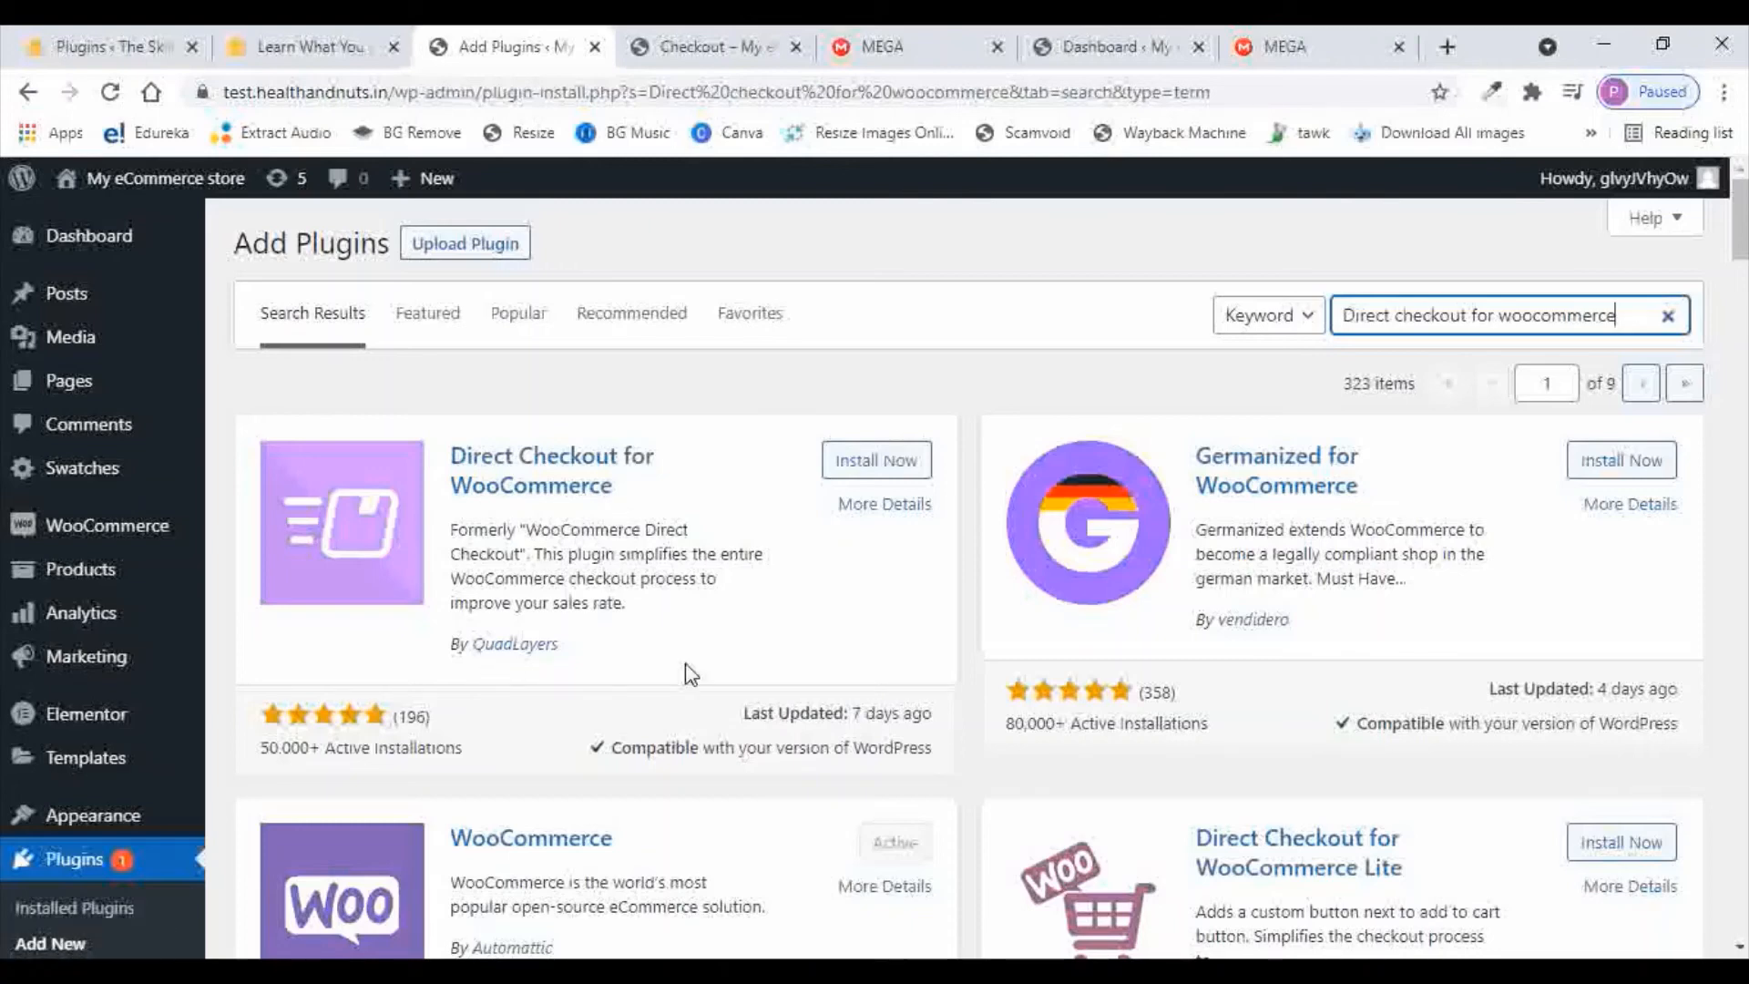
Install and activate the Direct Checkout for WooCommerce plugin by QuadLayers
click(874, 460)
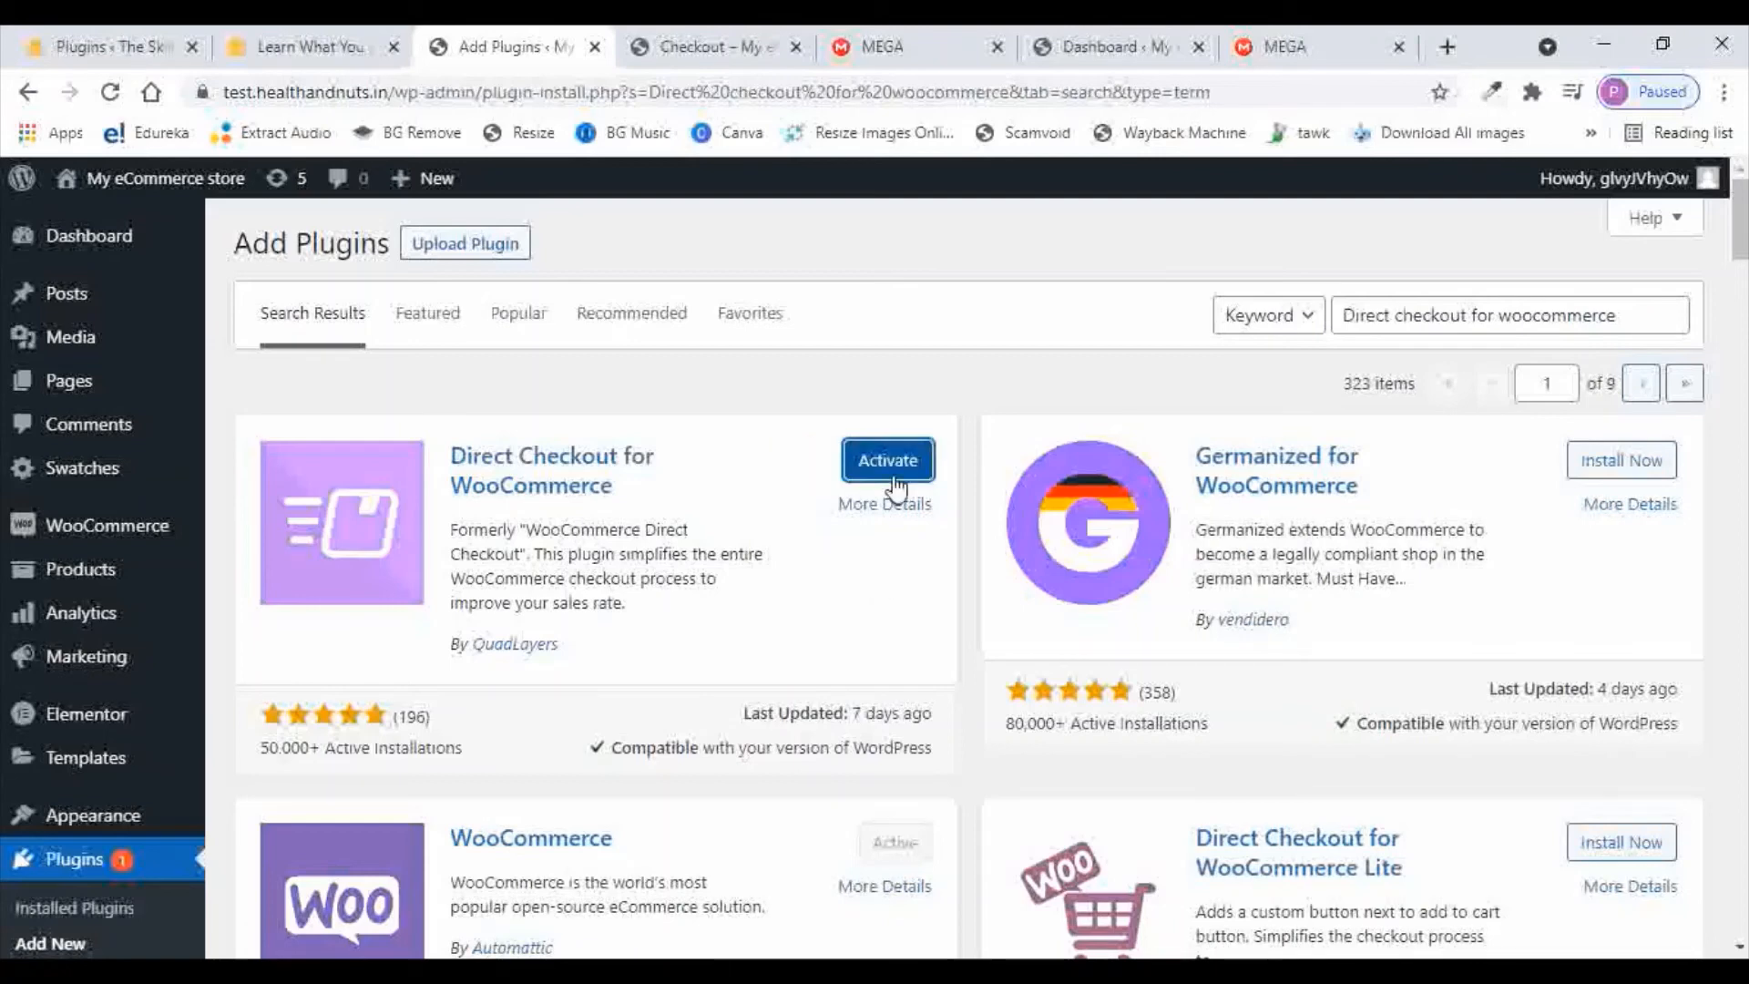
click(887, 476)
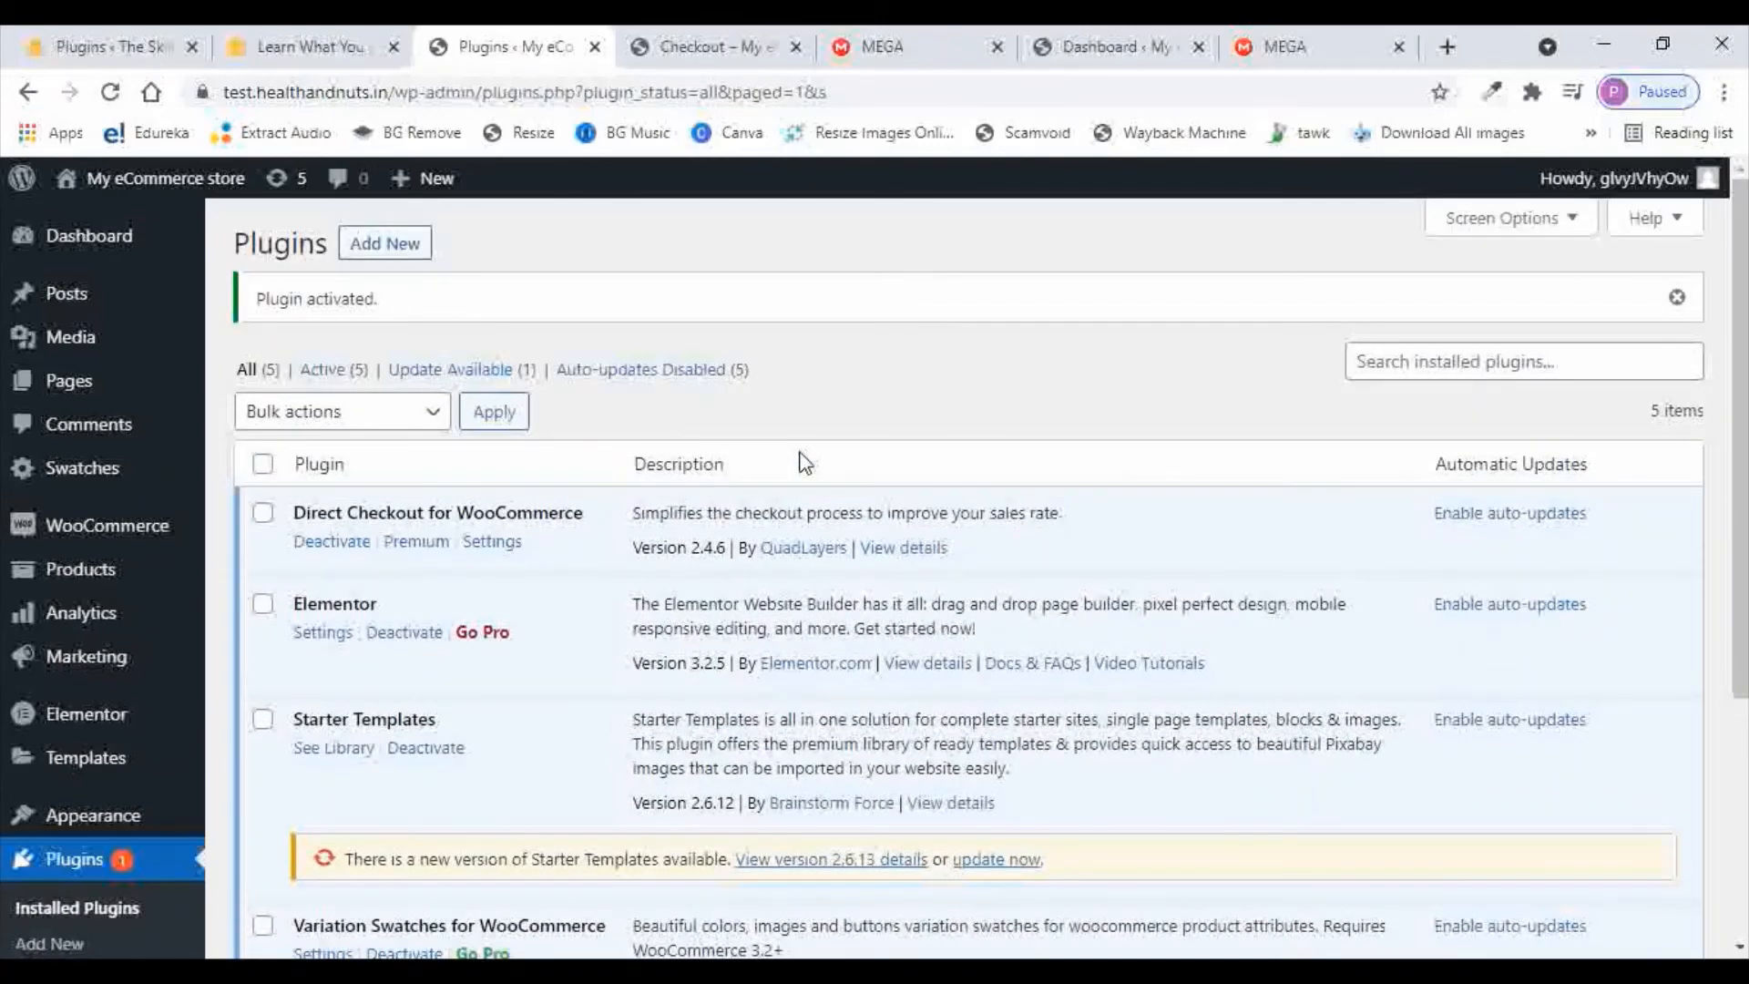
scroll(805, 464, down, 3)
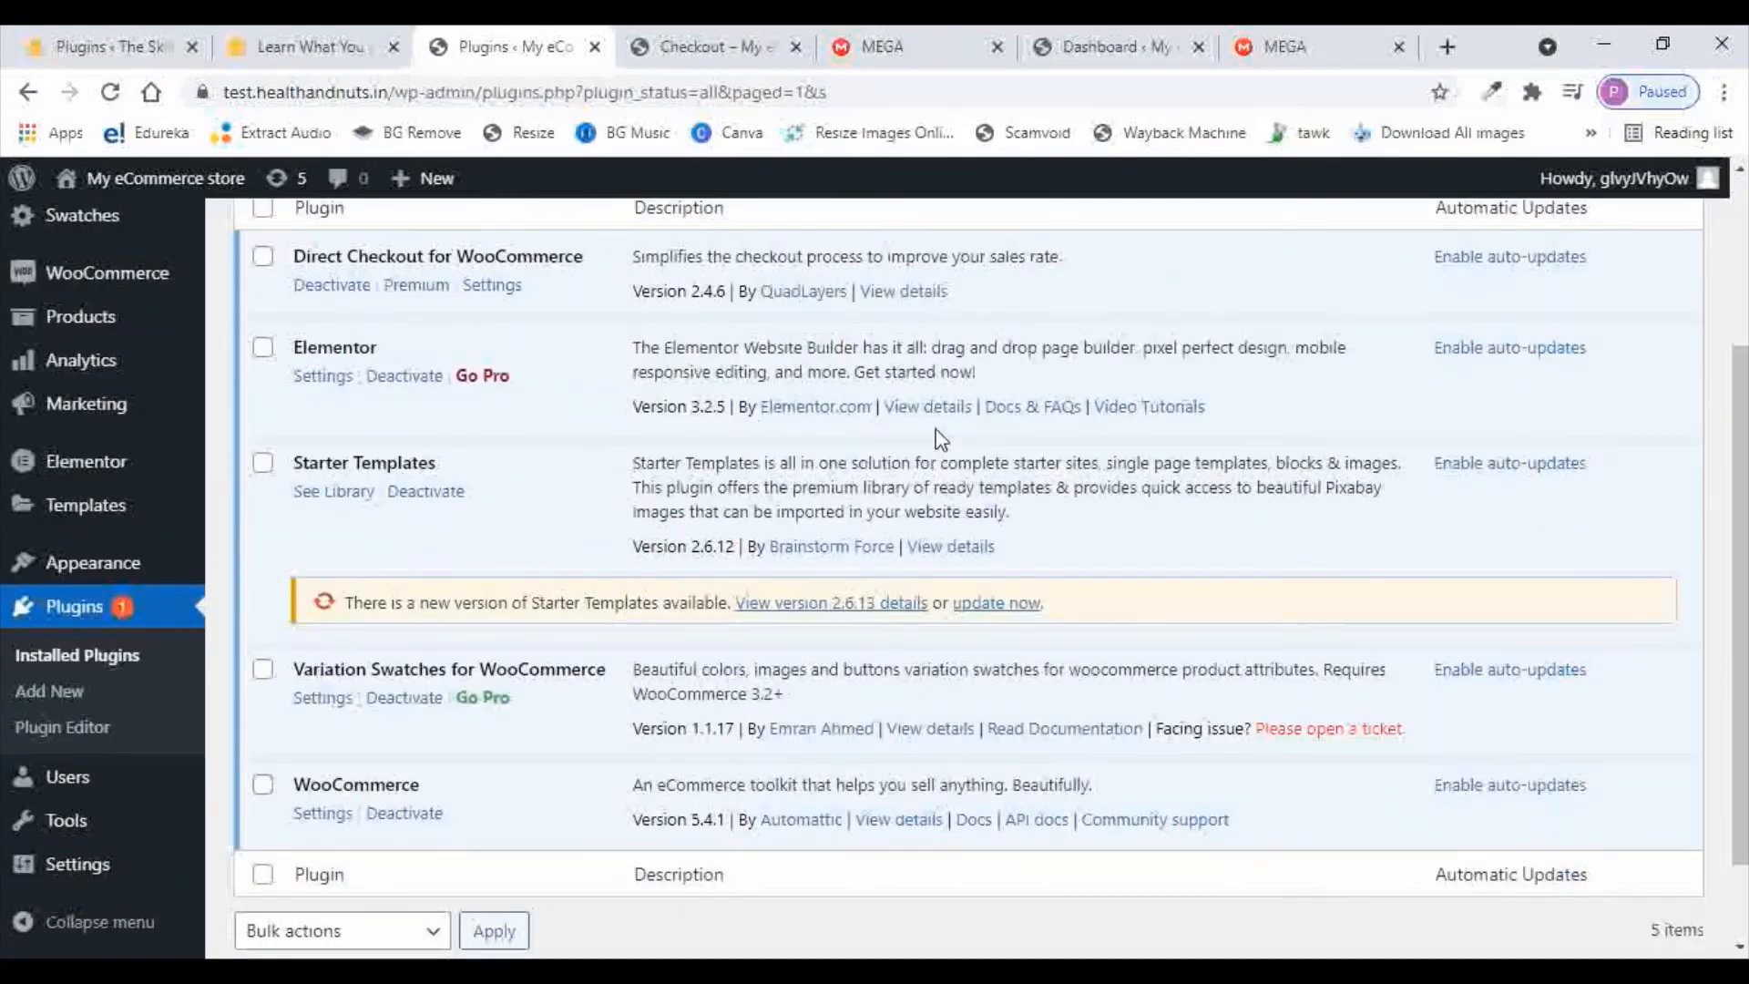
scroll(810, 533, up, 3)
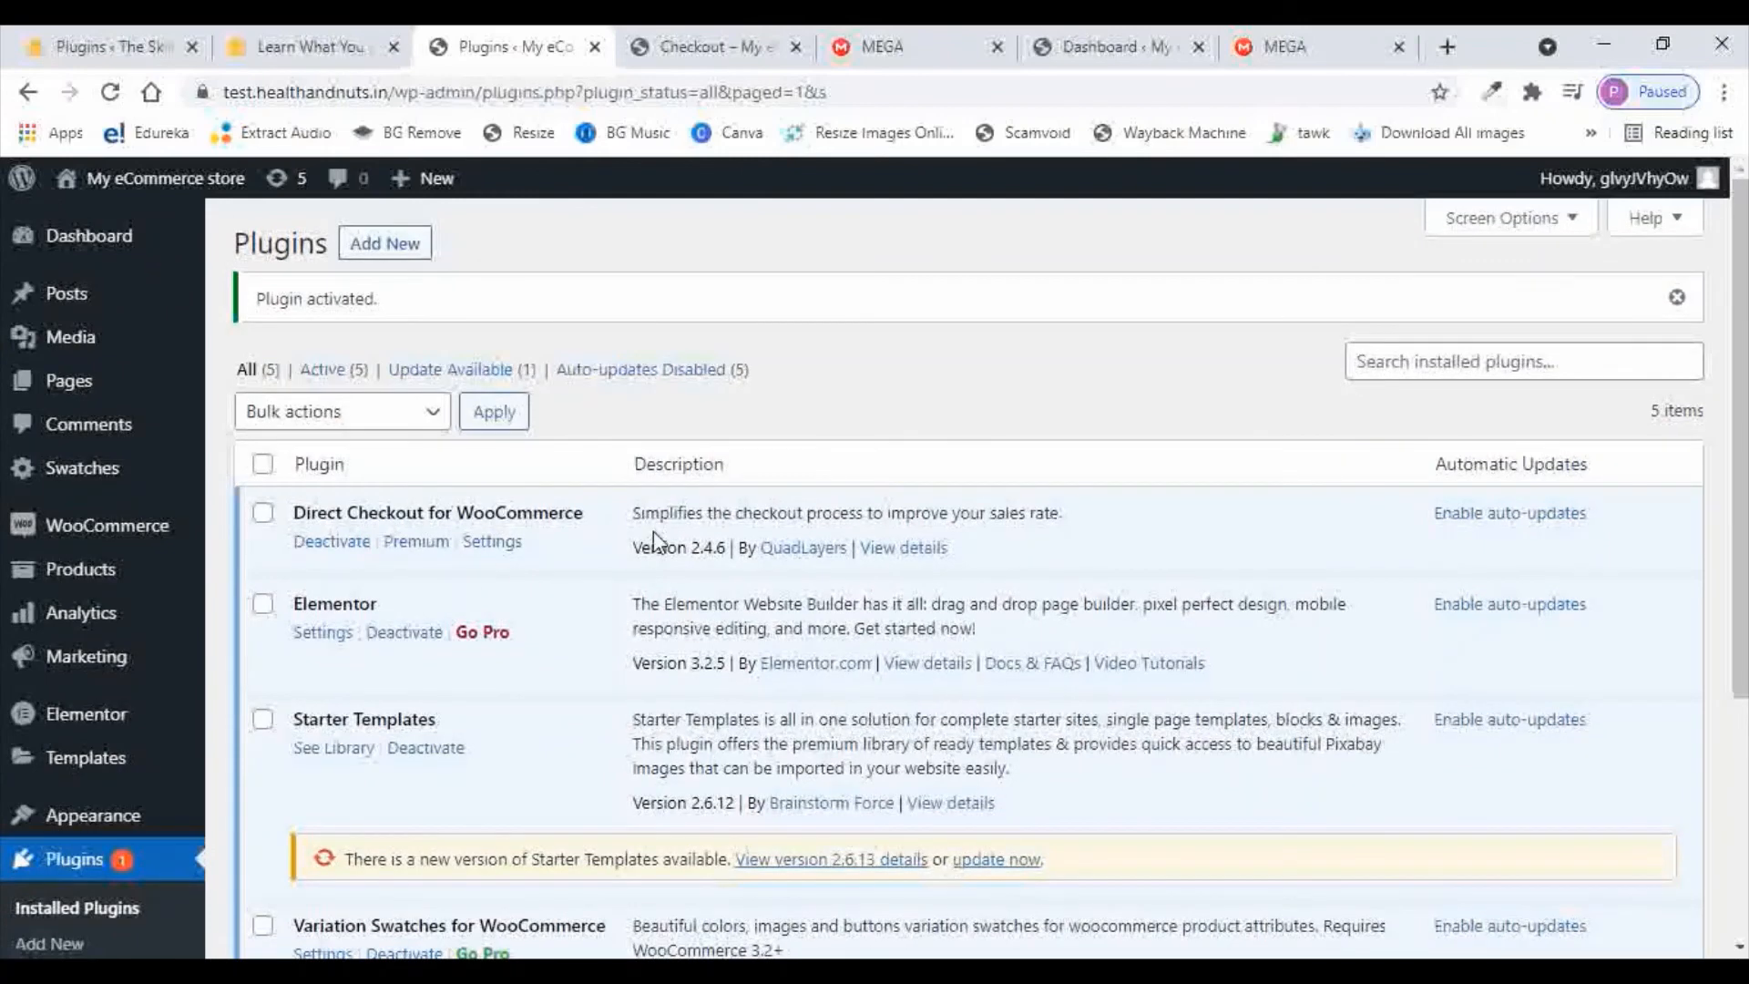
In the Direct Checkout plugin's general settings, set Added to cart alert and Added to cart link to Yes and save
click(491, 543)
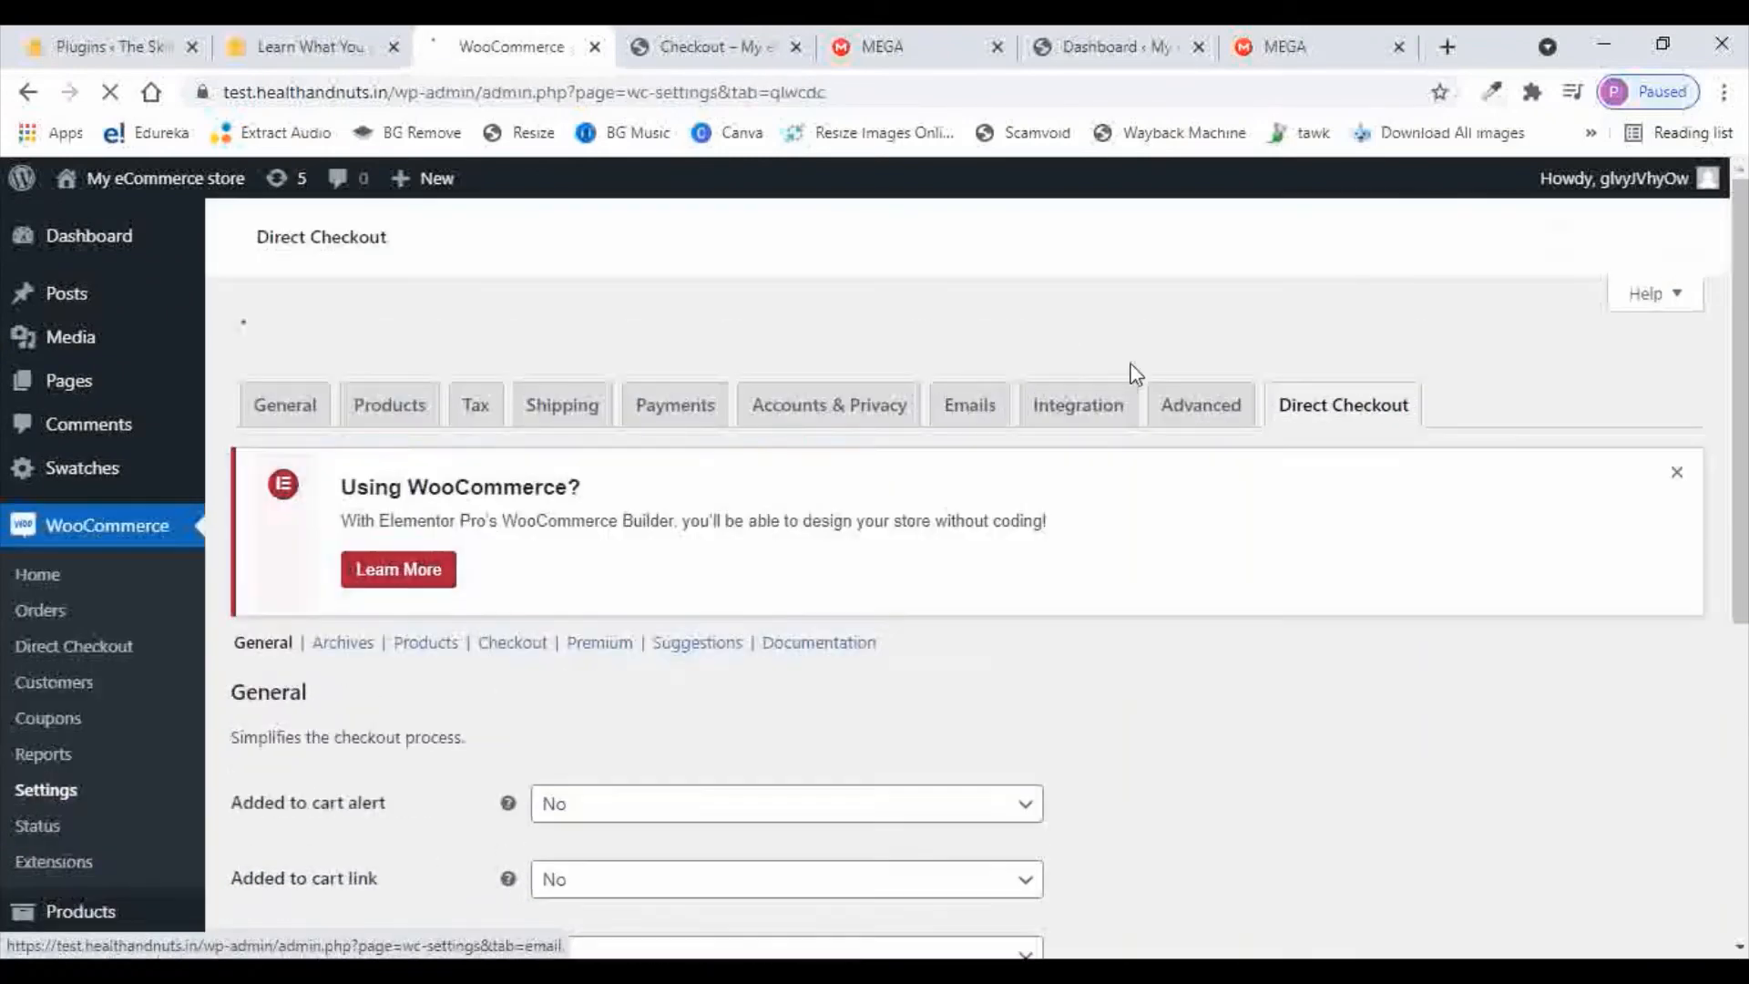
scroll(1315, 566, down, 3)
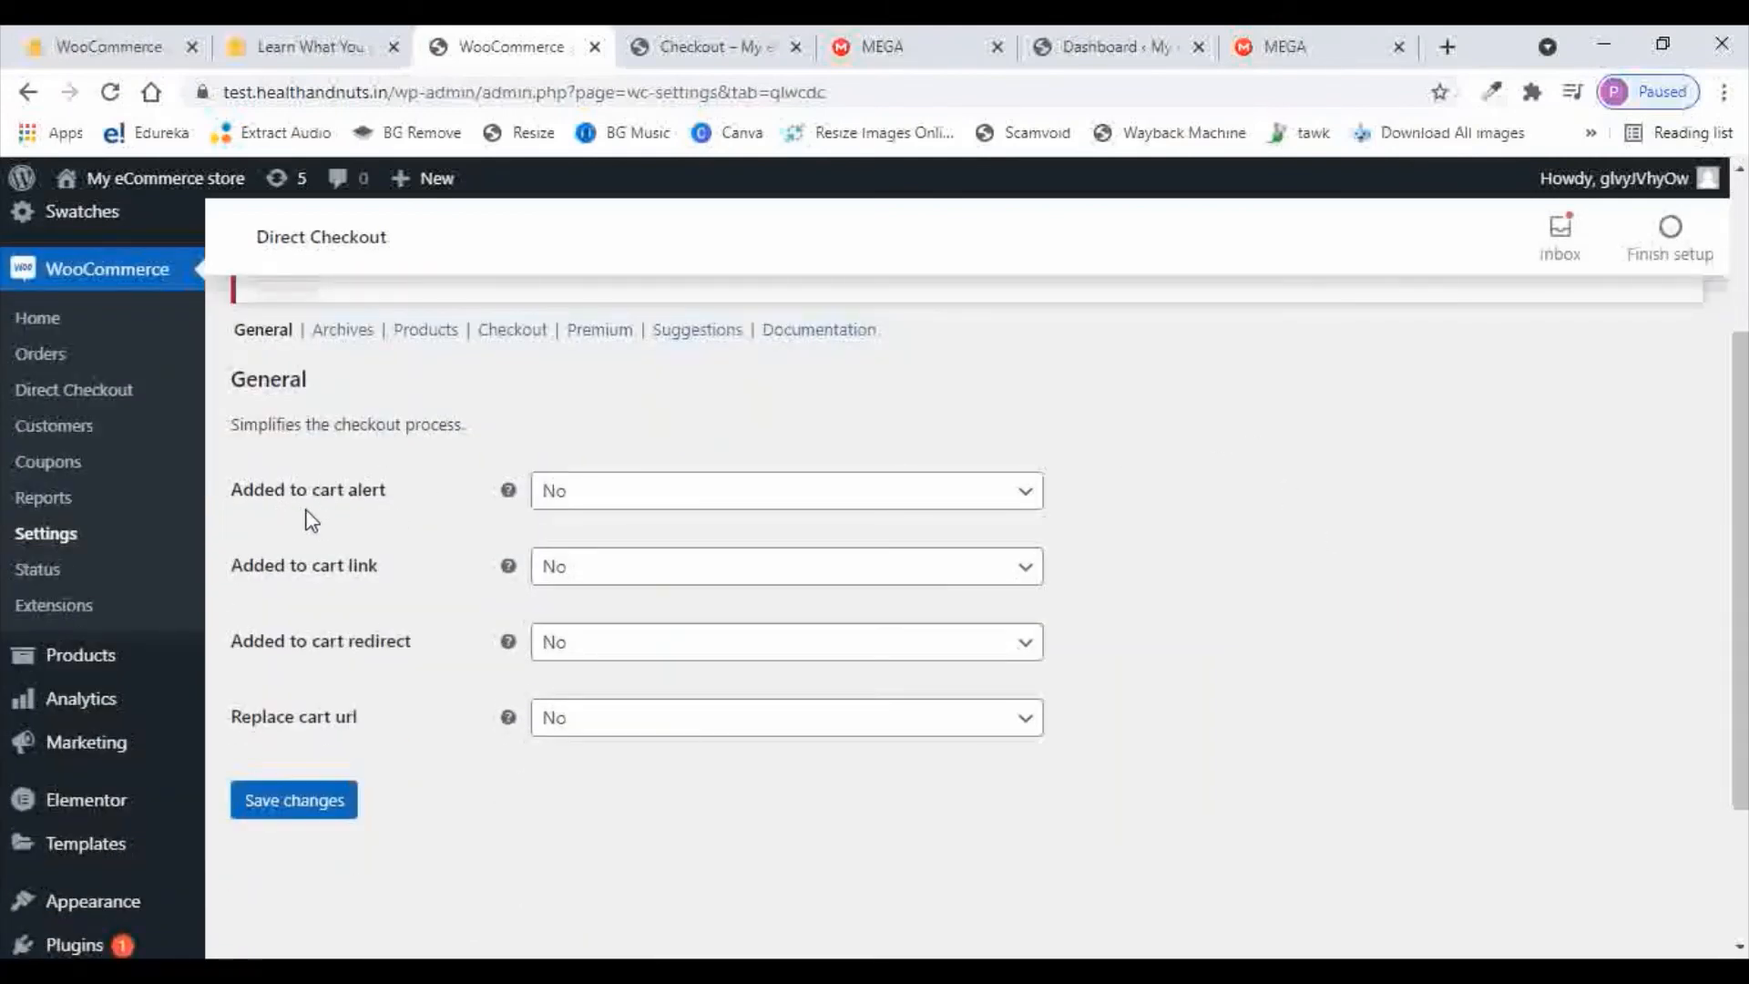
click(624, 499)
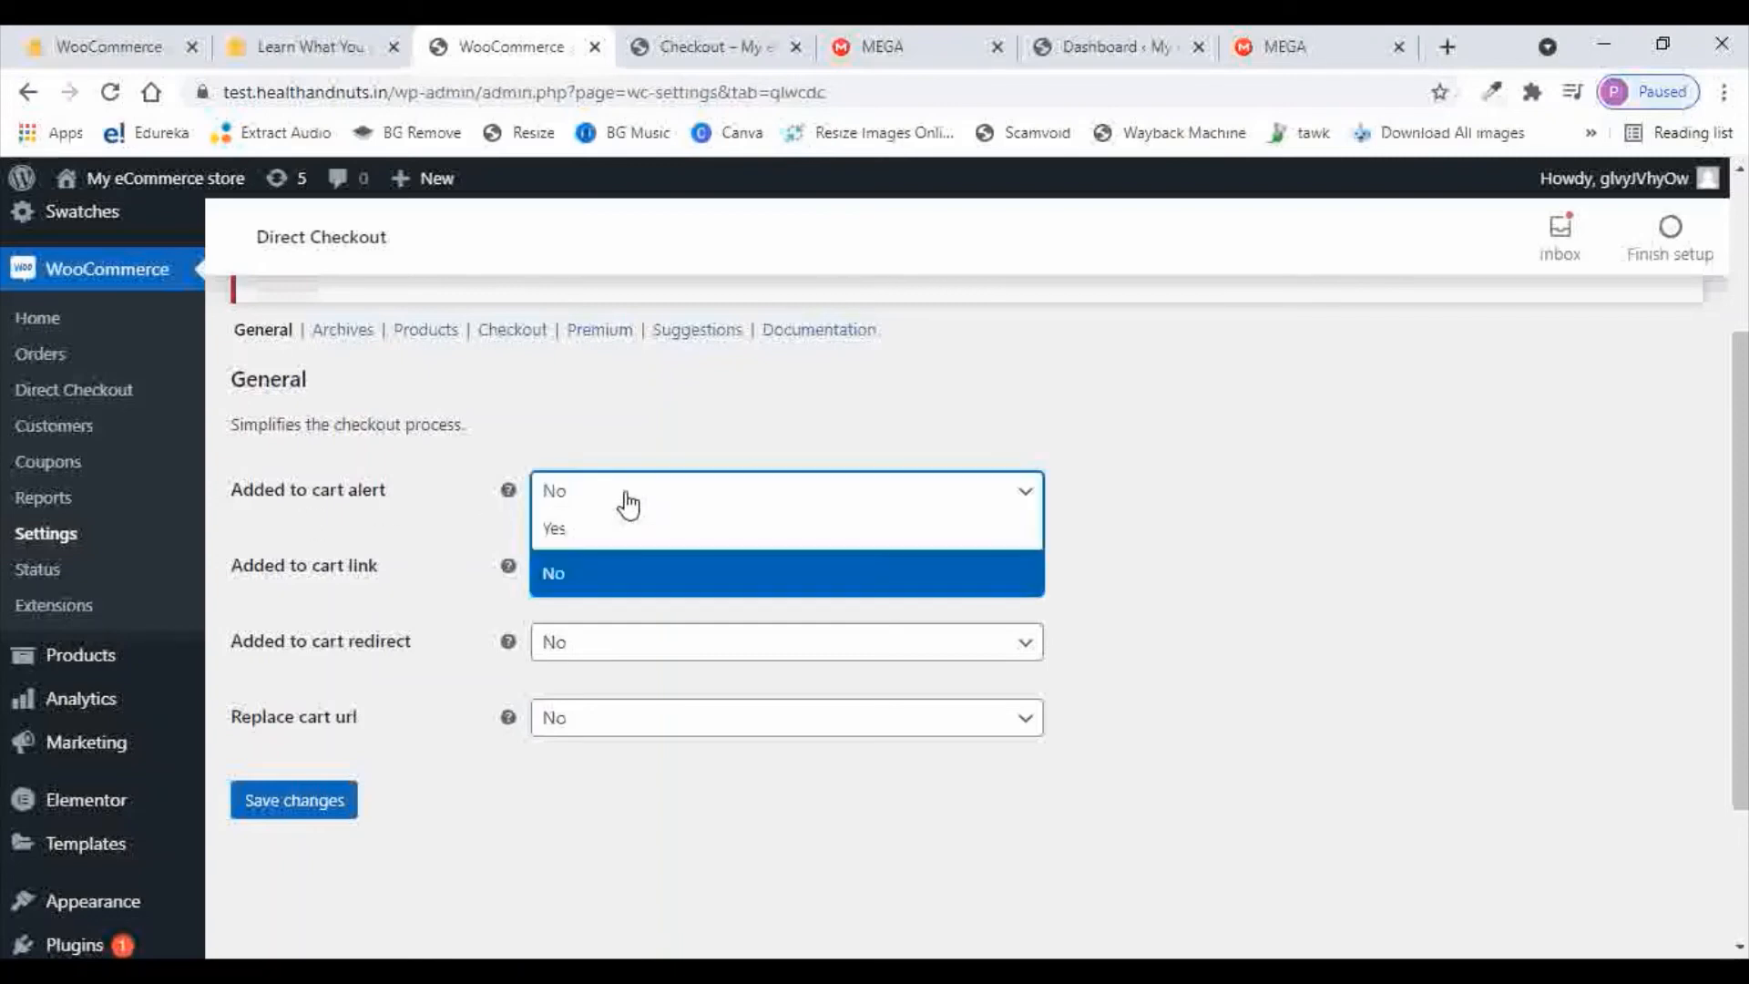
click(581, 538)
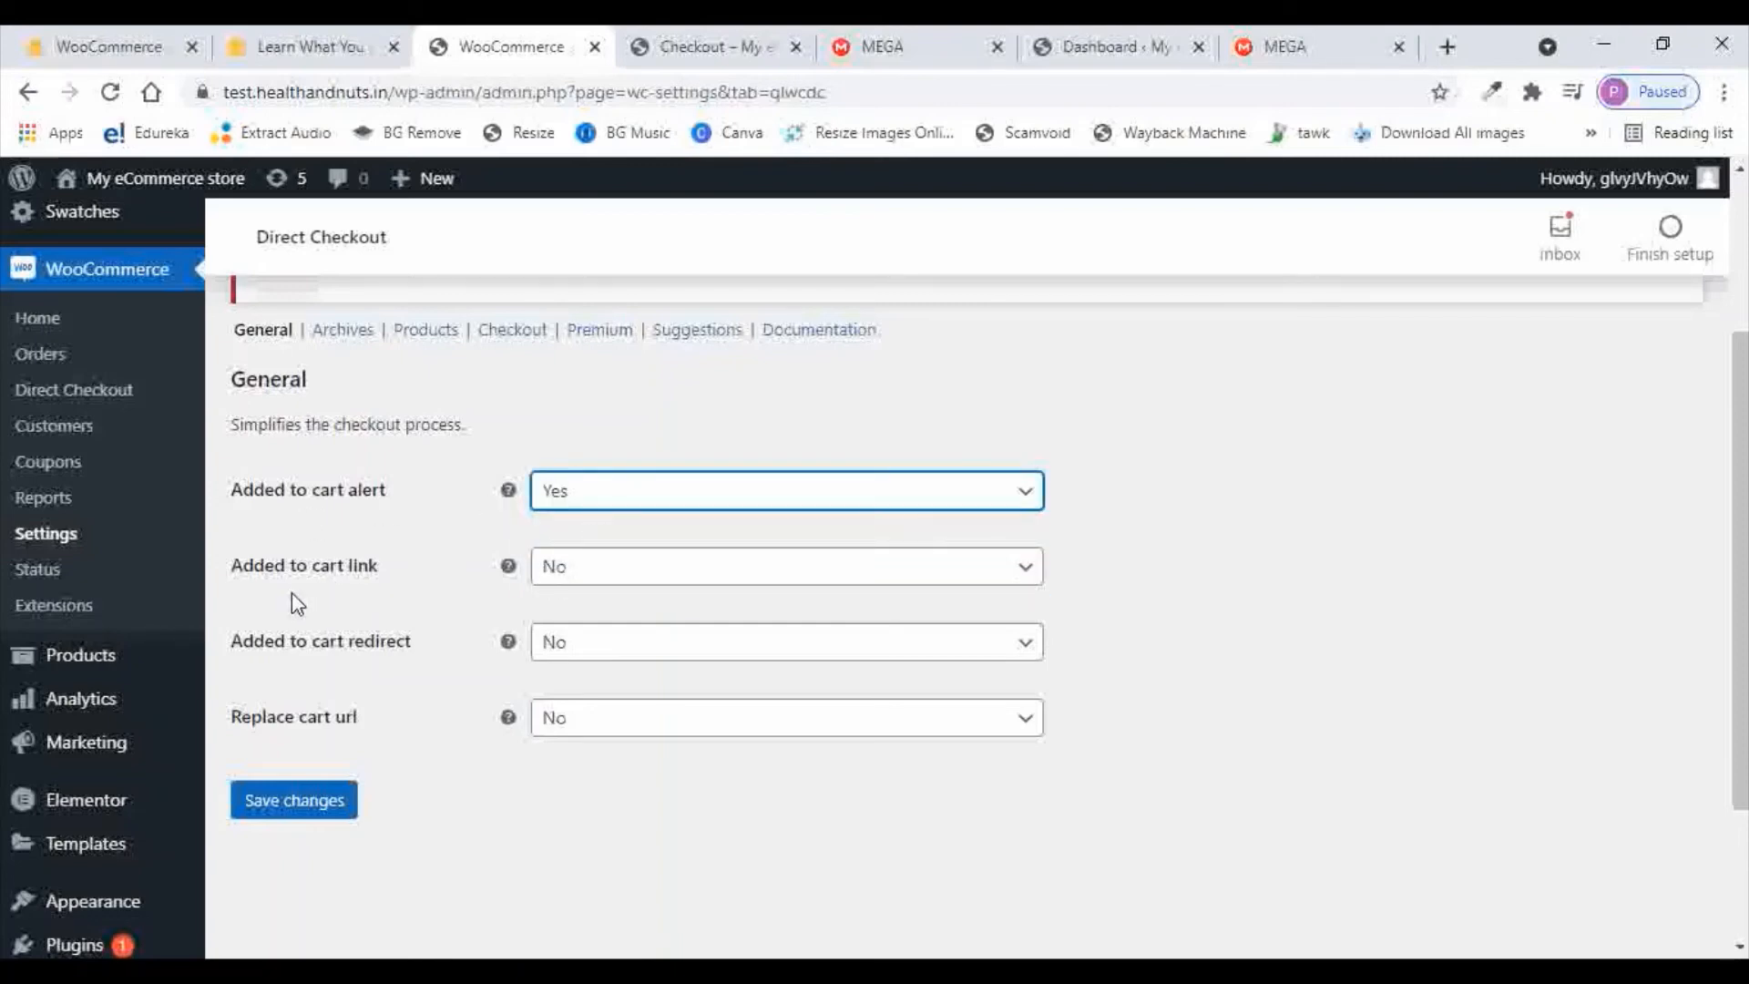
click(611, 584)
click(583, 605)
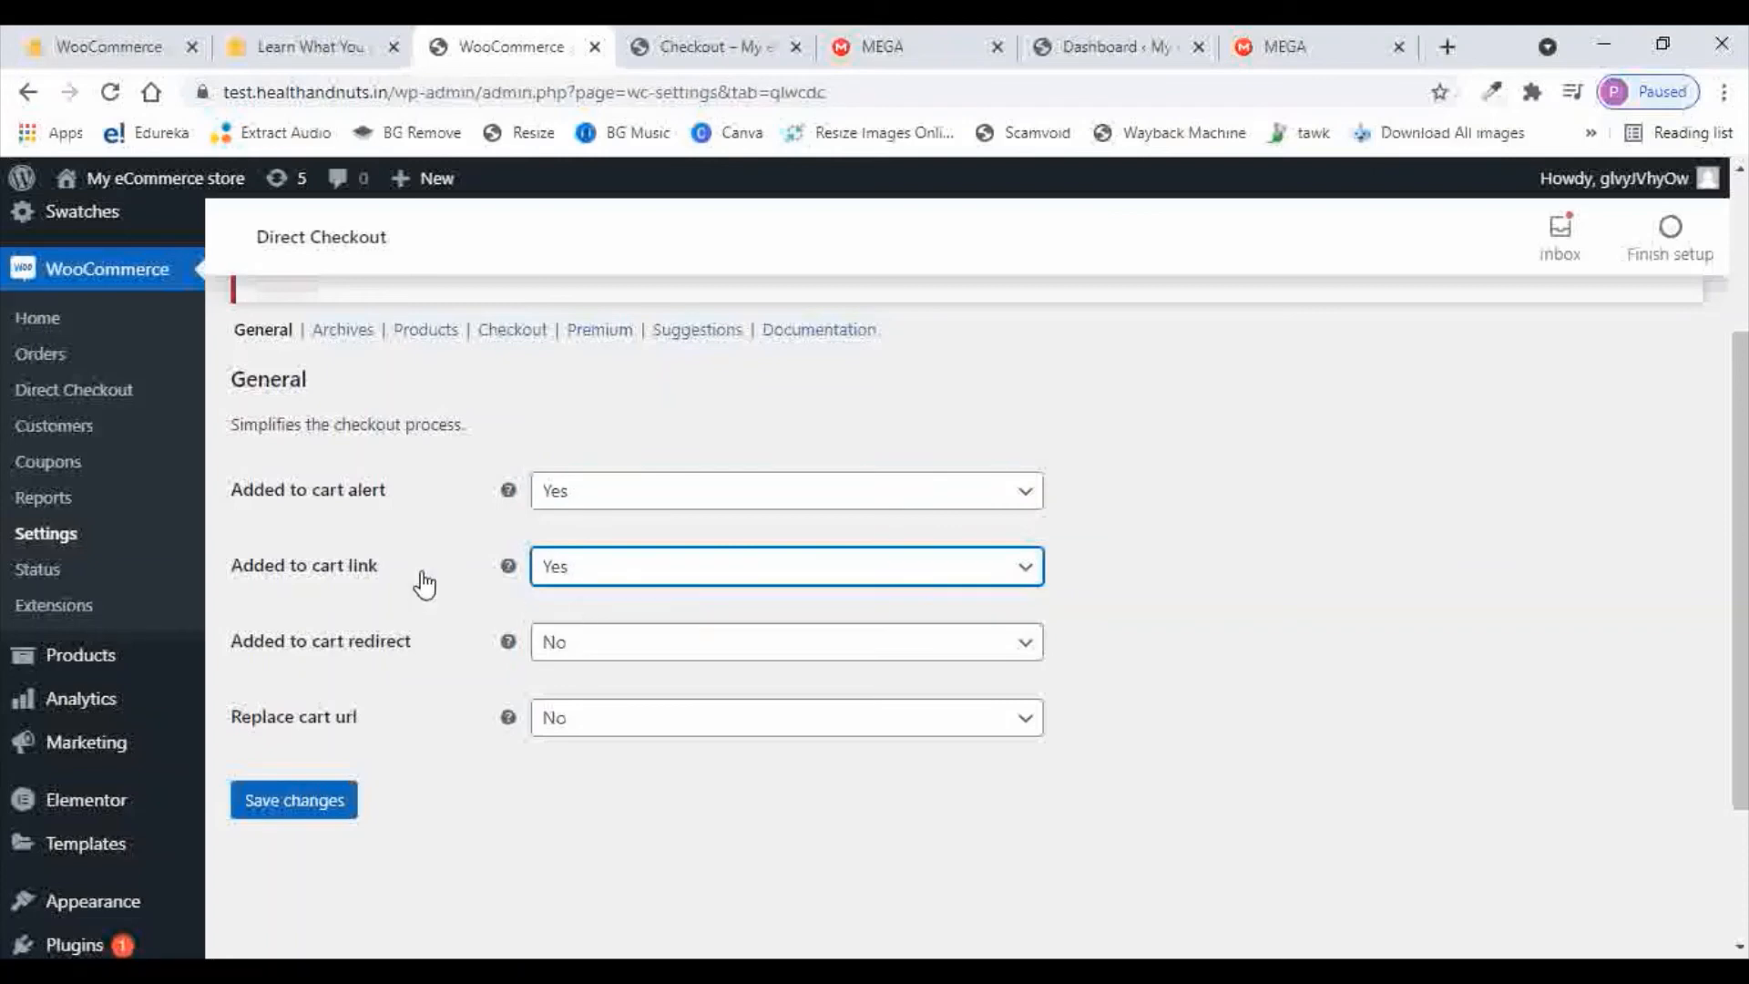
click(300, 804)
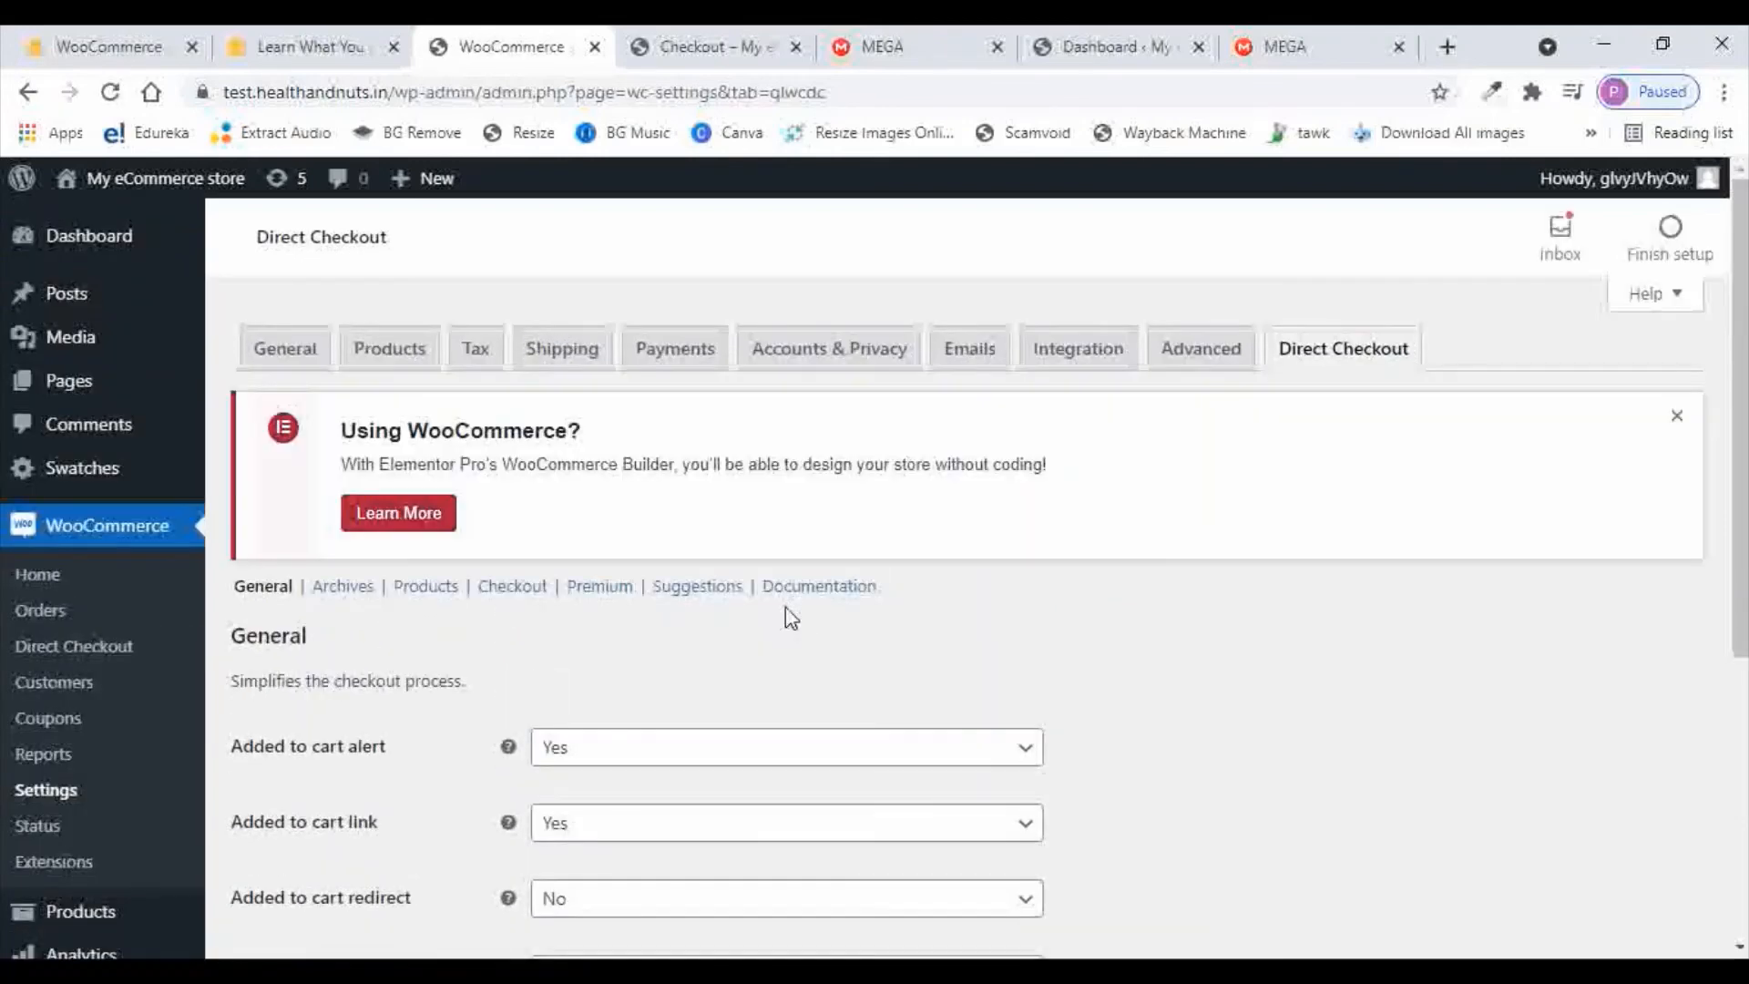
Examine the Direct Checkout plugin's Archives and Products settings and open its Checkout section
click(344, 585)
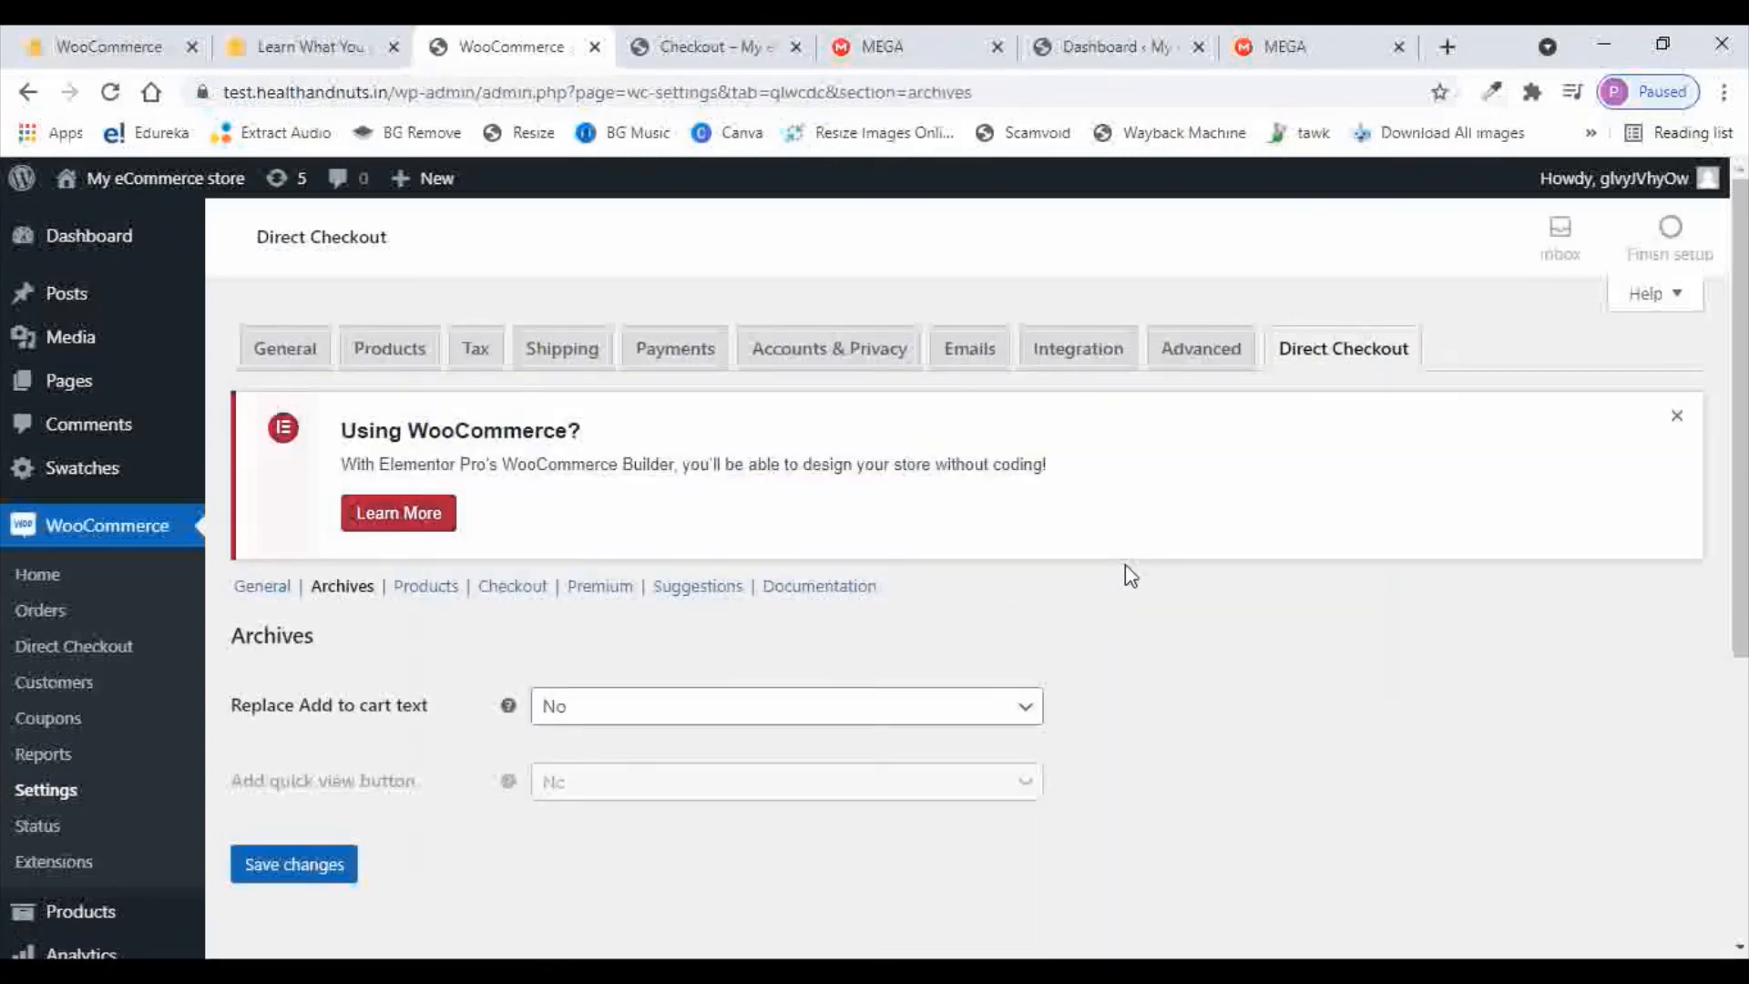
scroll(1134, 572, down, 3)
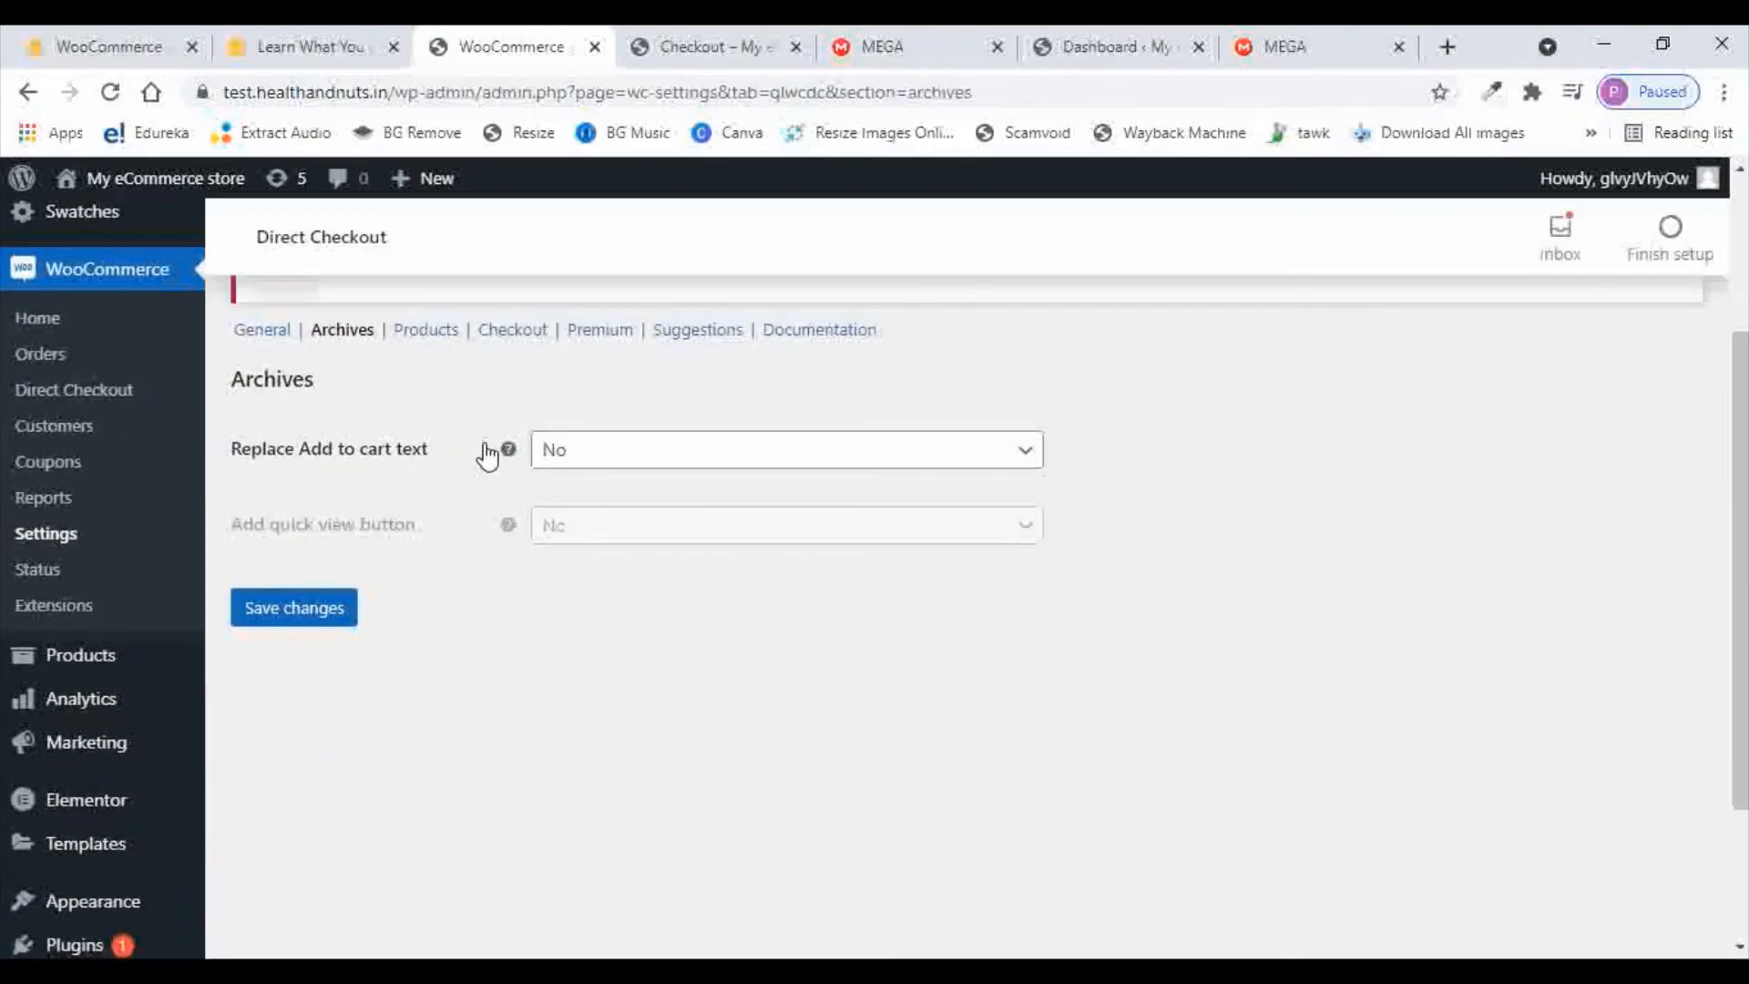
click(431, 334)
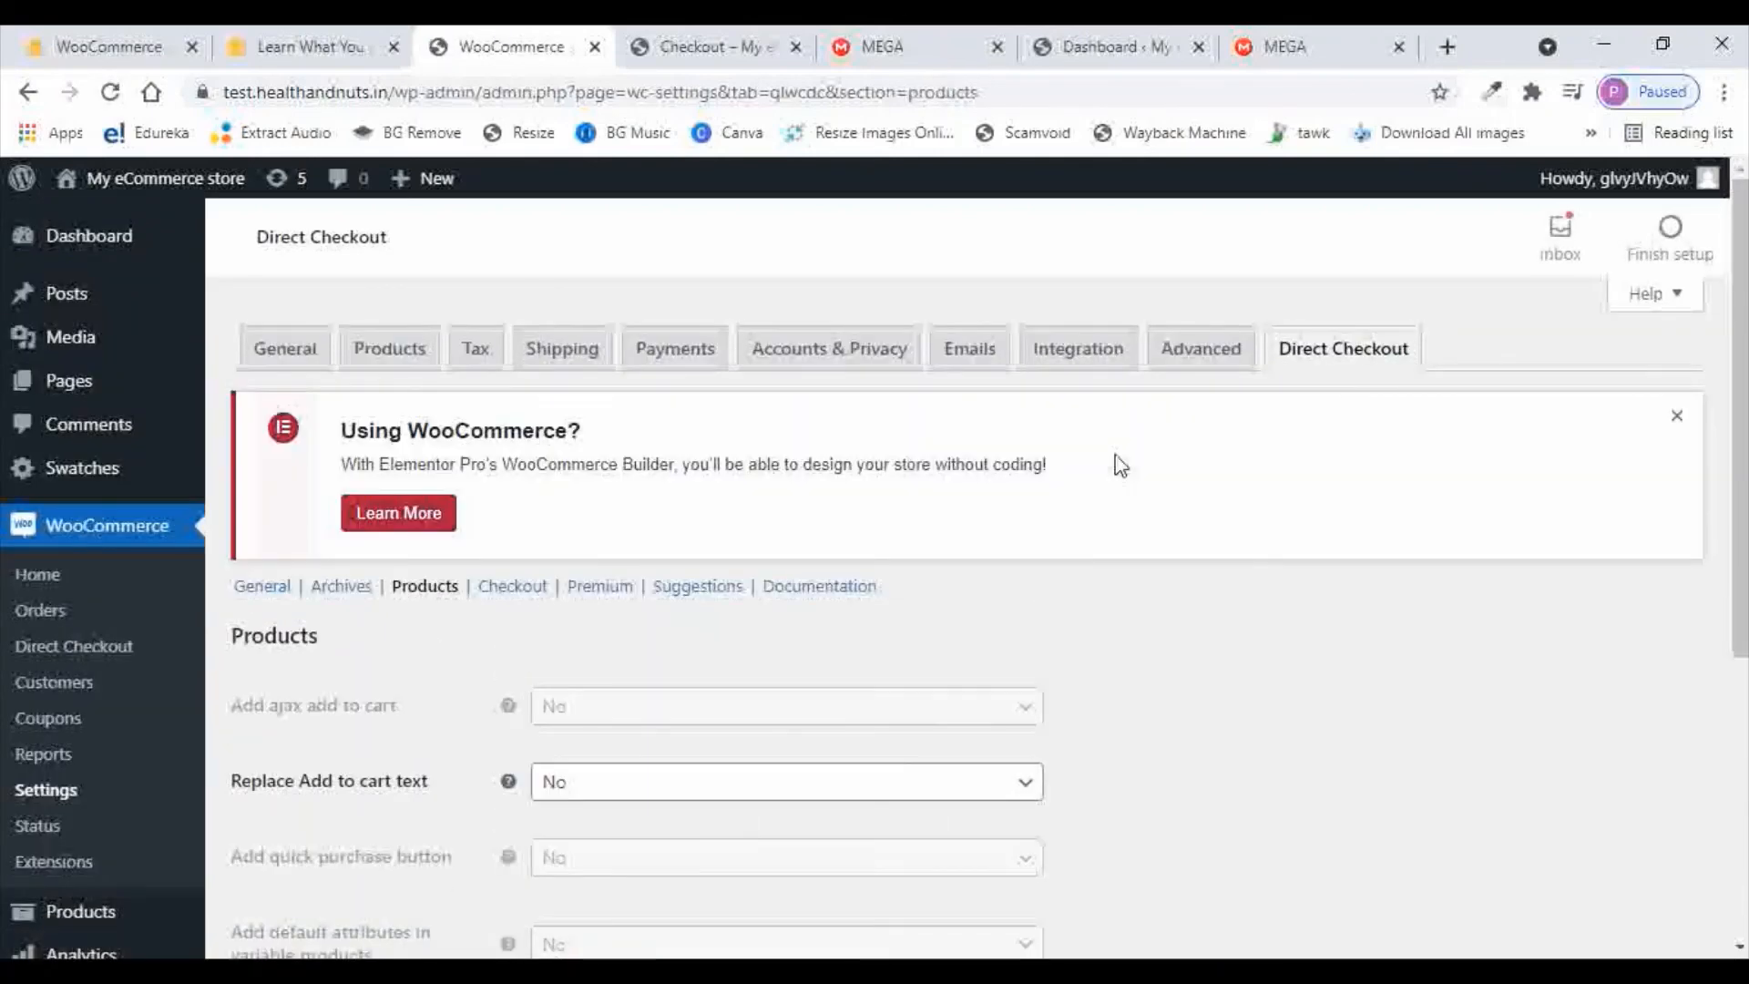
scroll(1237, 452, down, 3)
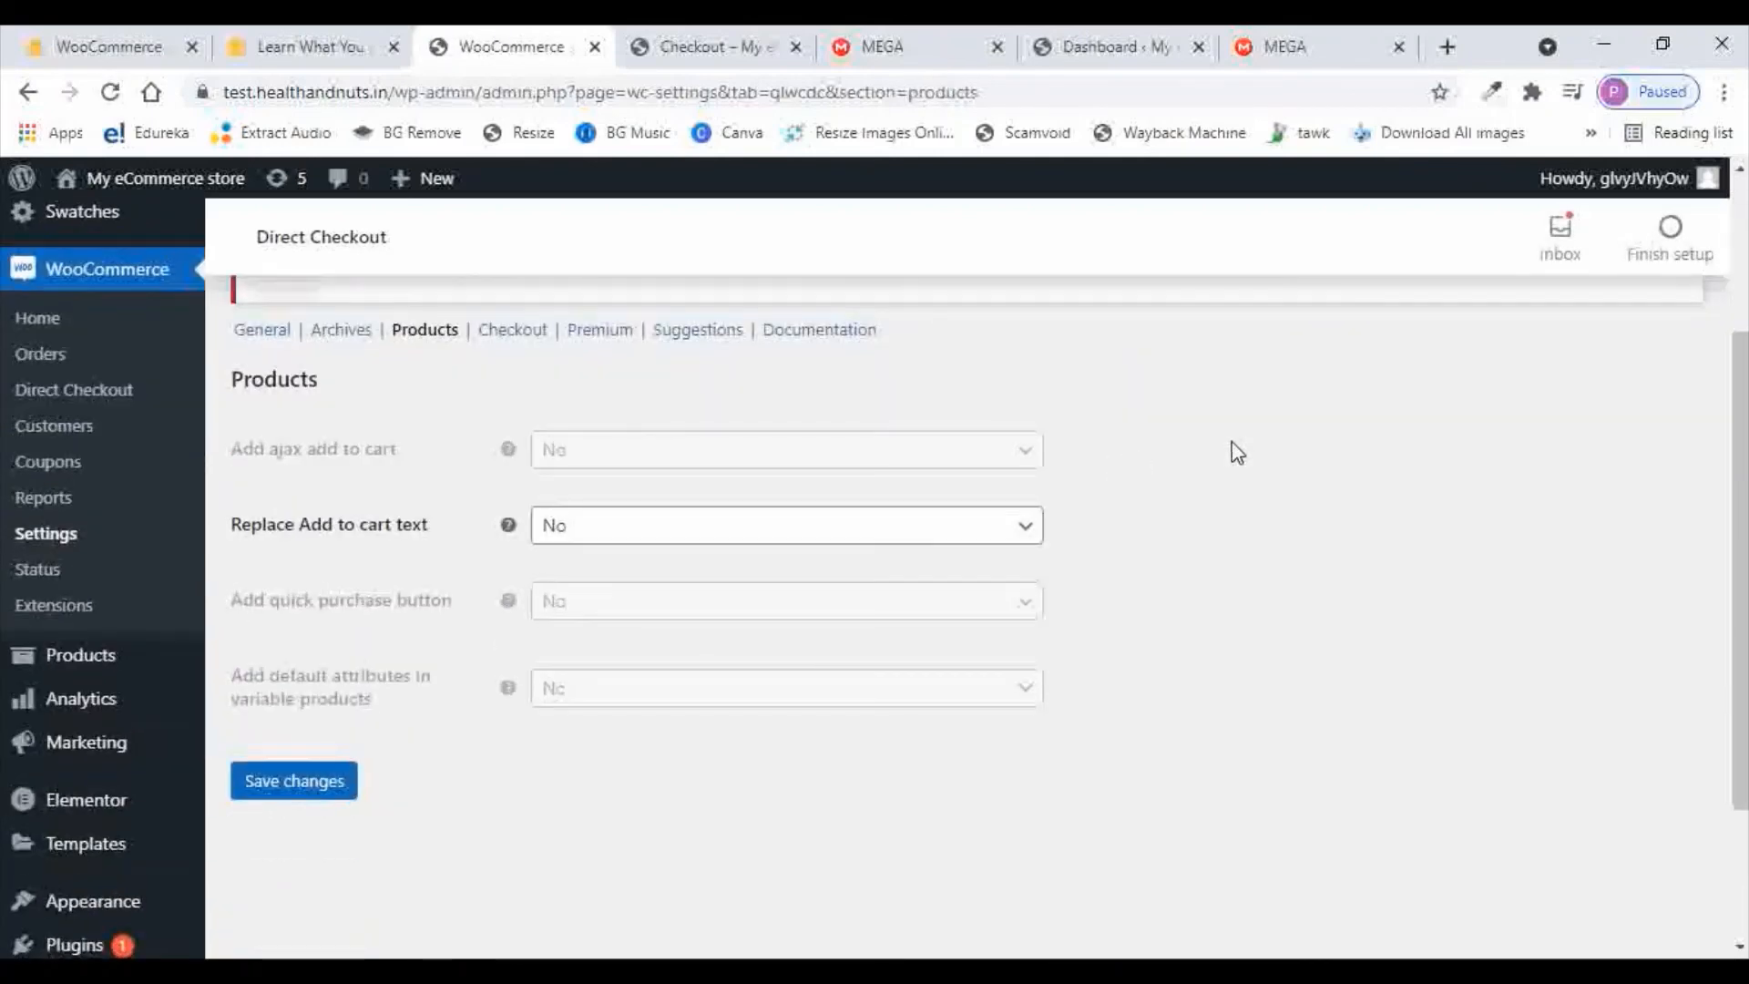
click(719, 547)
click(719, 547)
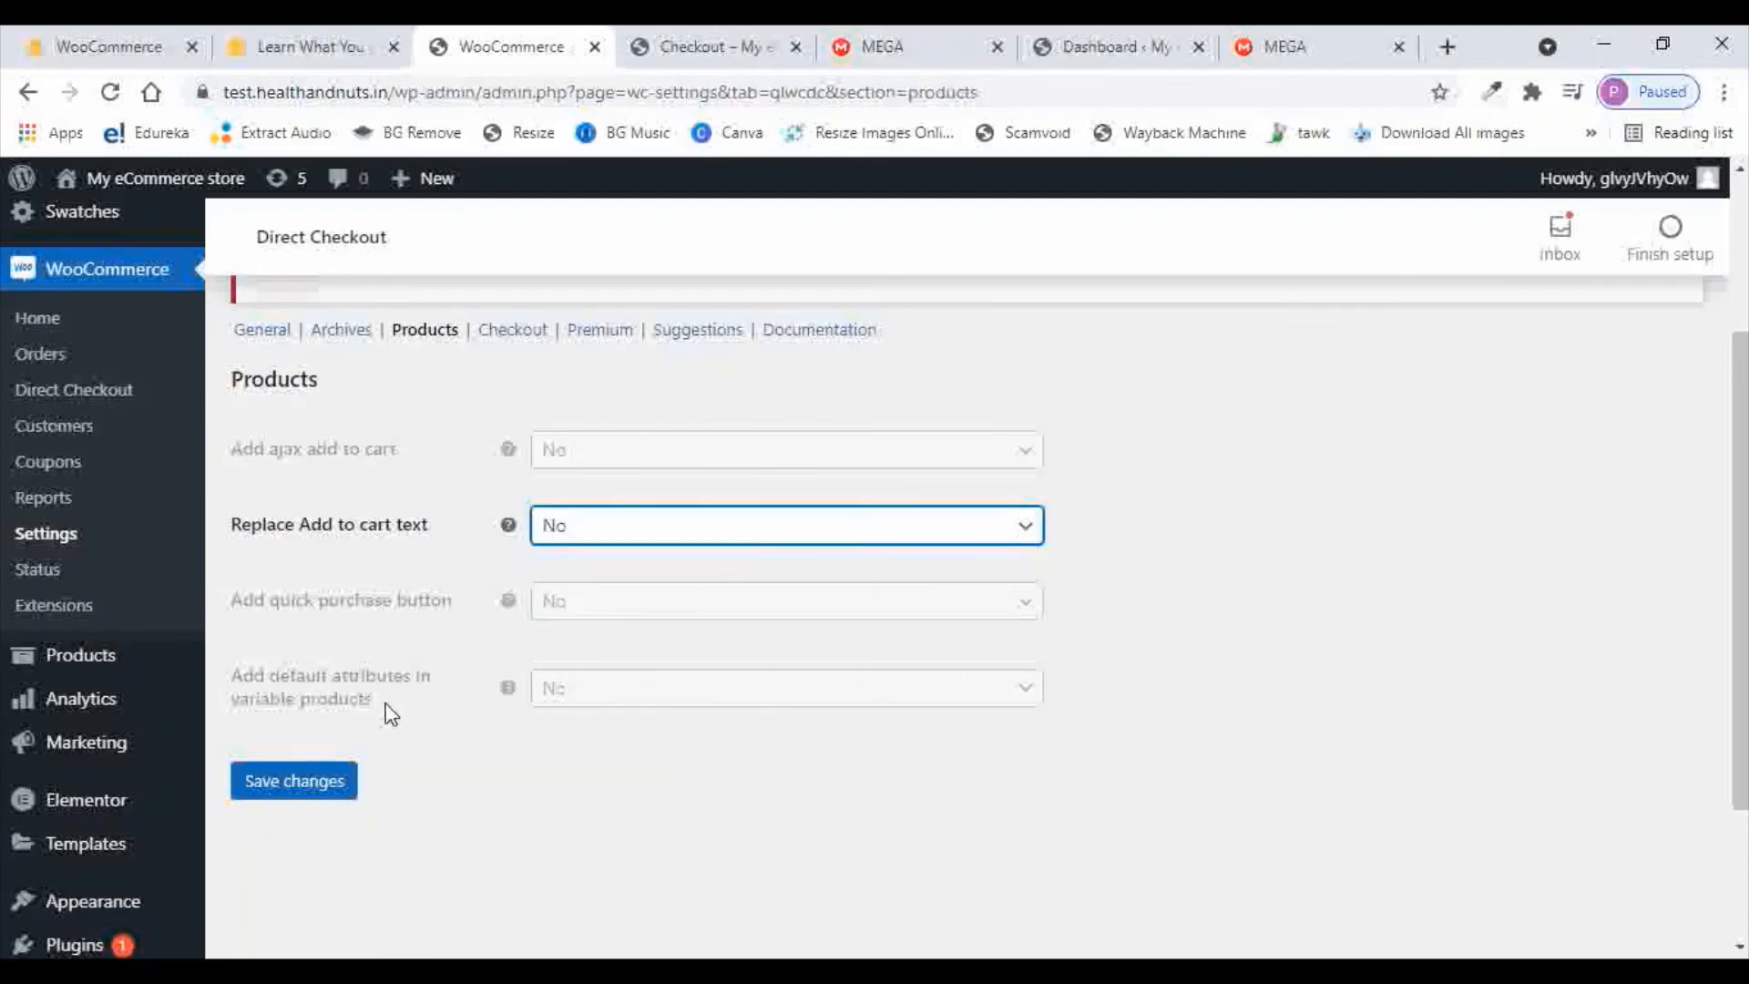
click(512, 331)
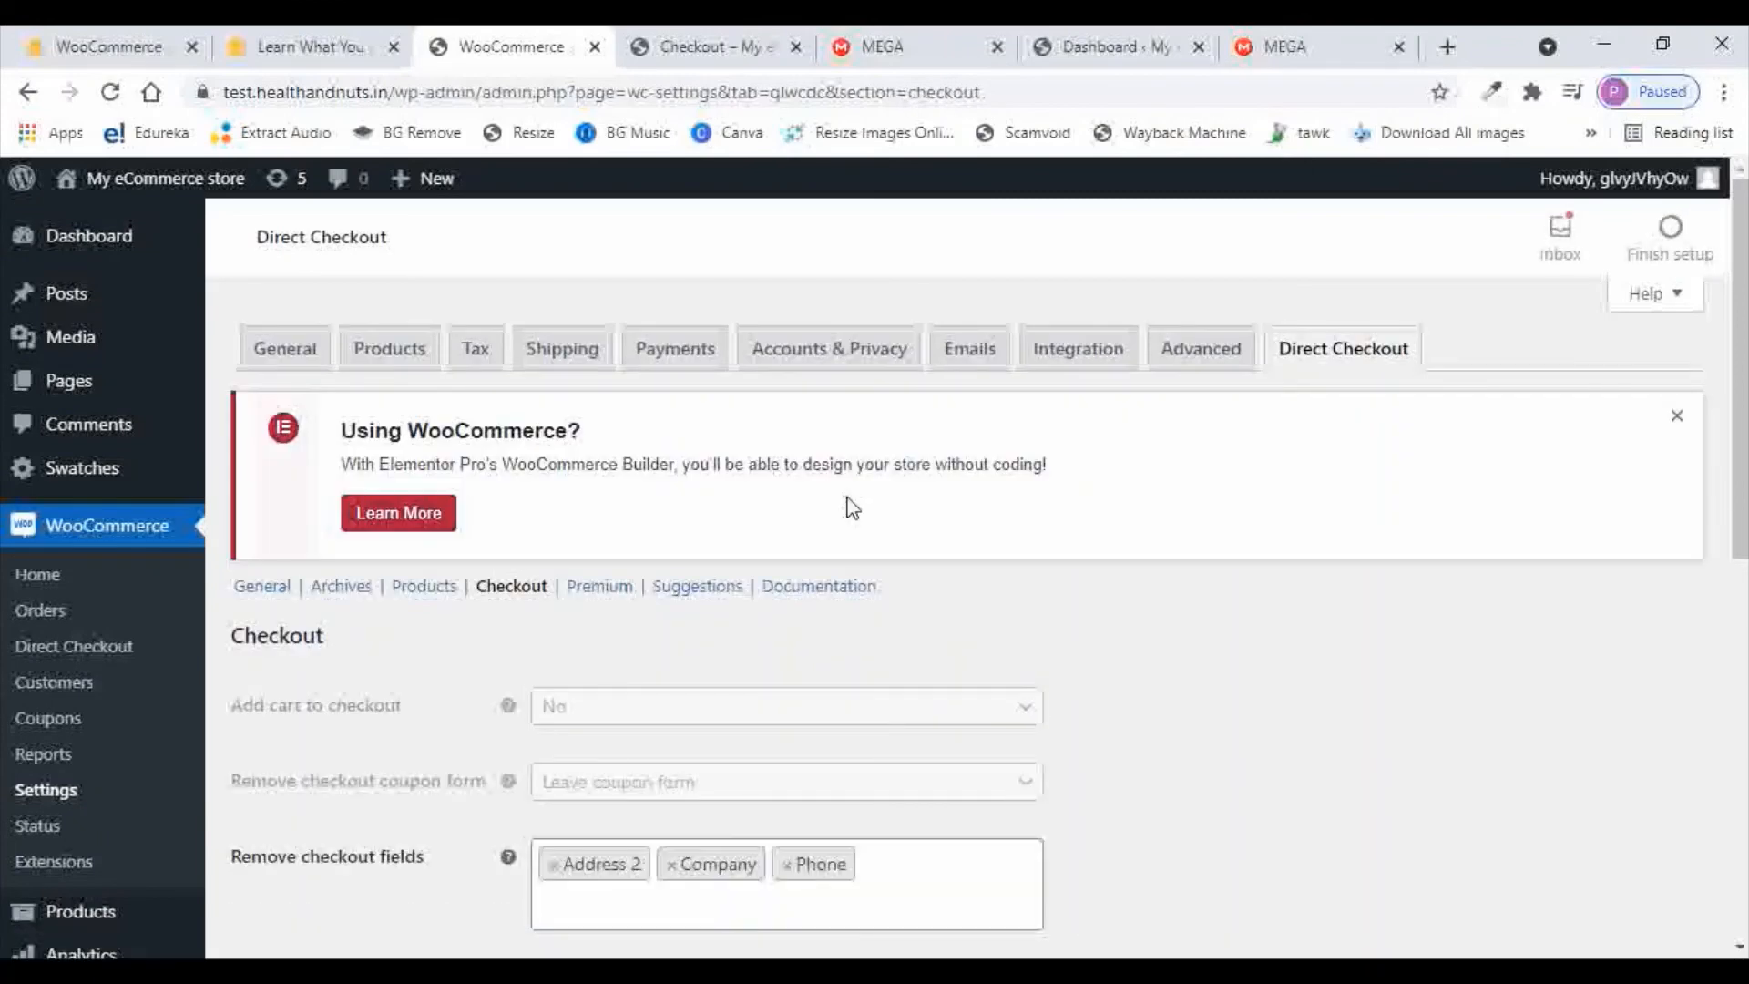
Compare the billing fields on the store's Checkout page with the Remove checkout fields setting of Direct Checkout
scroll(1125, 504, down, 3)
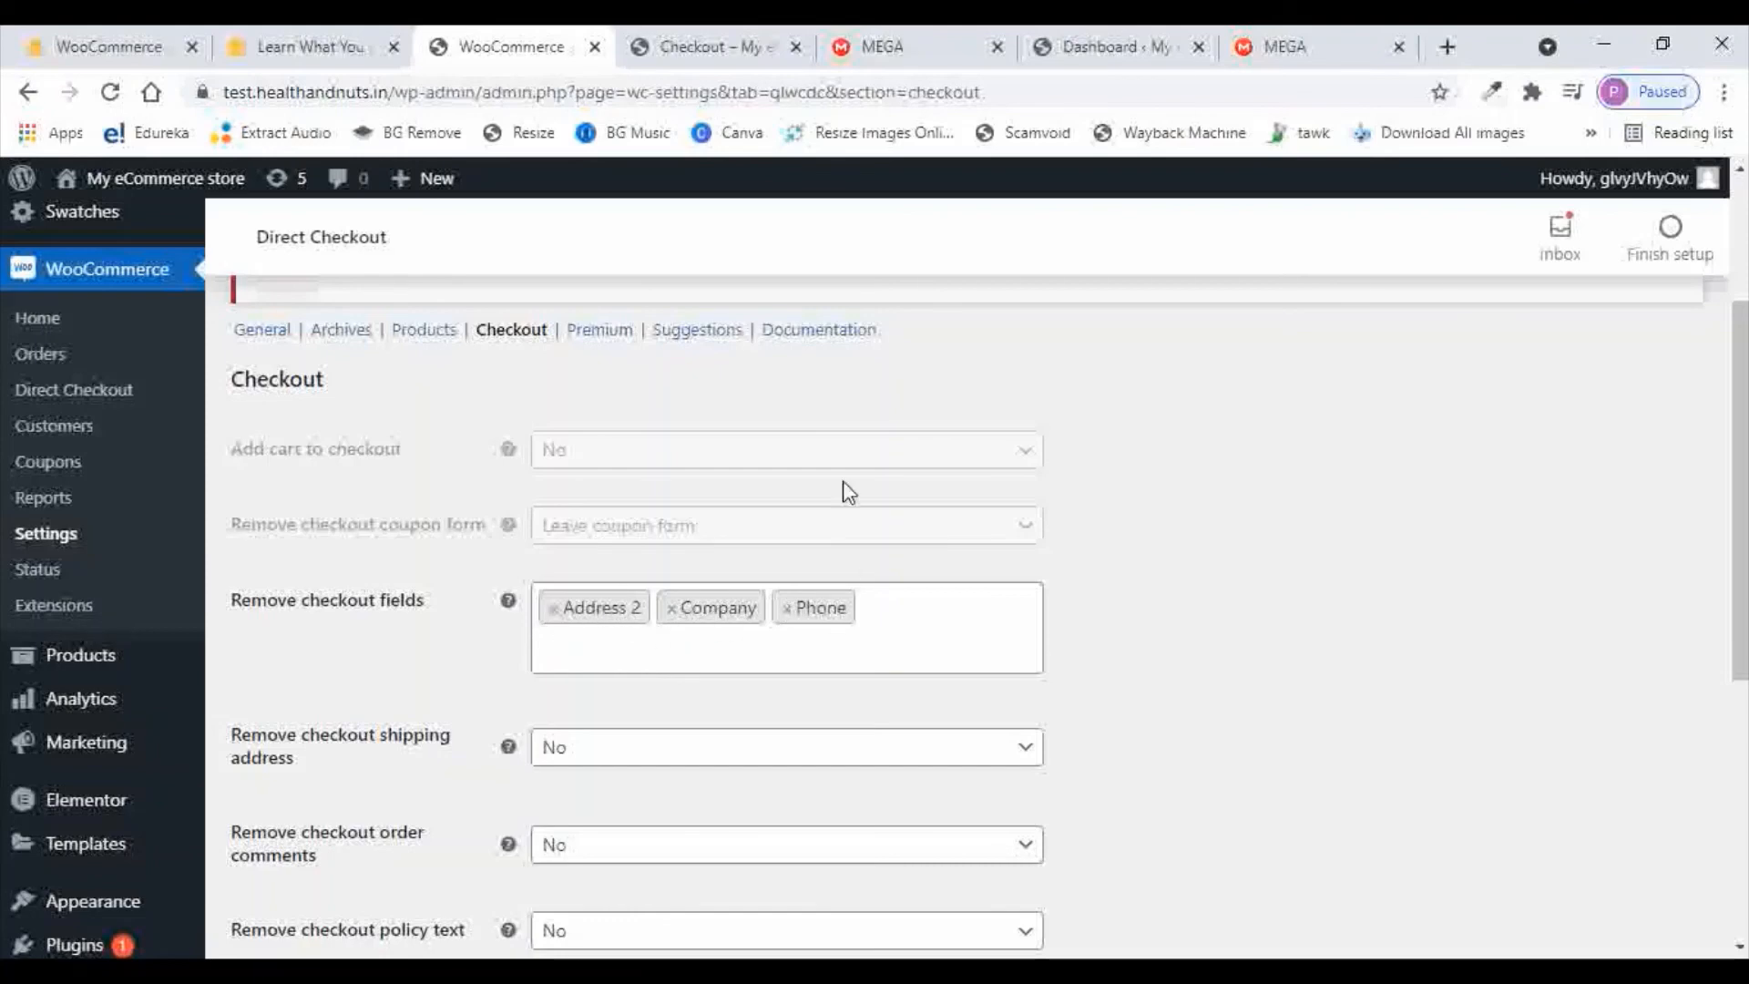
click(698, 50)
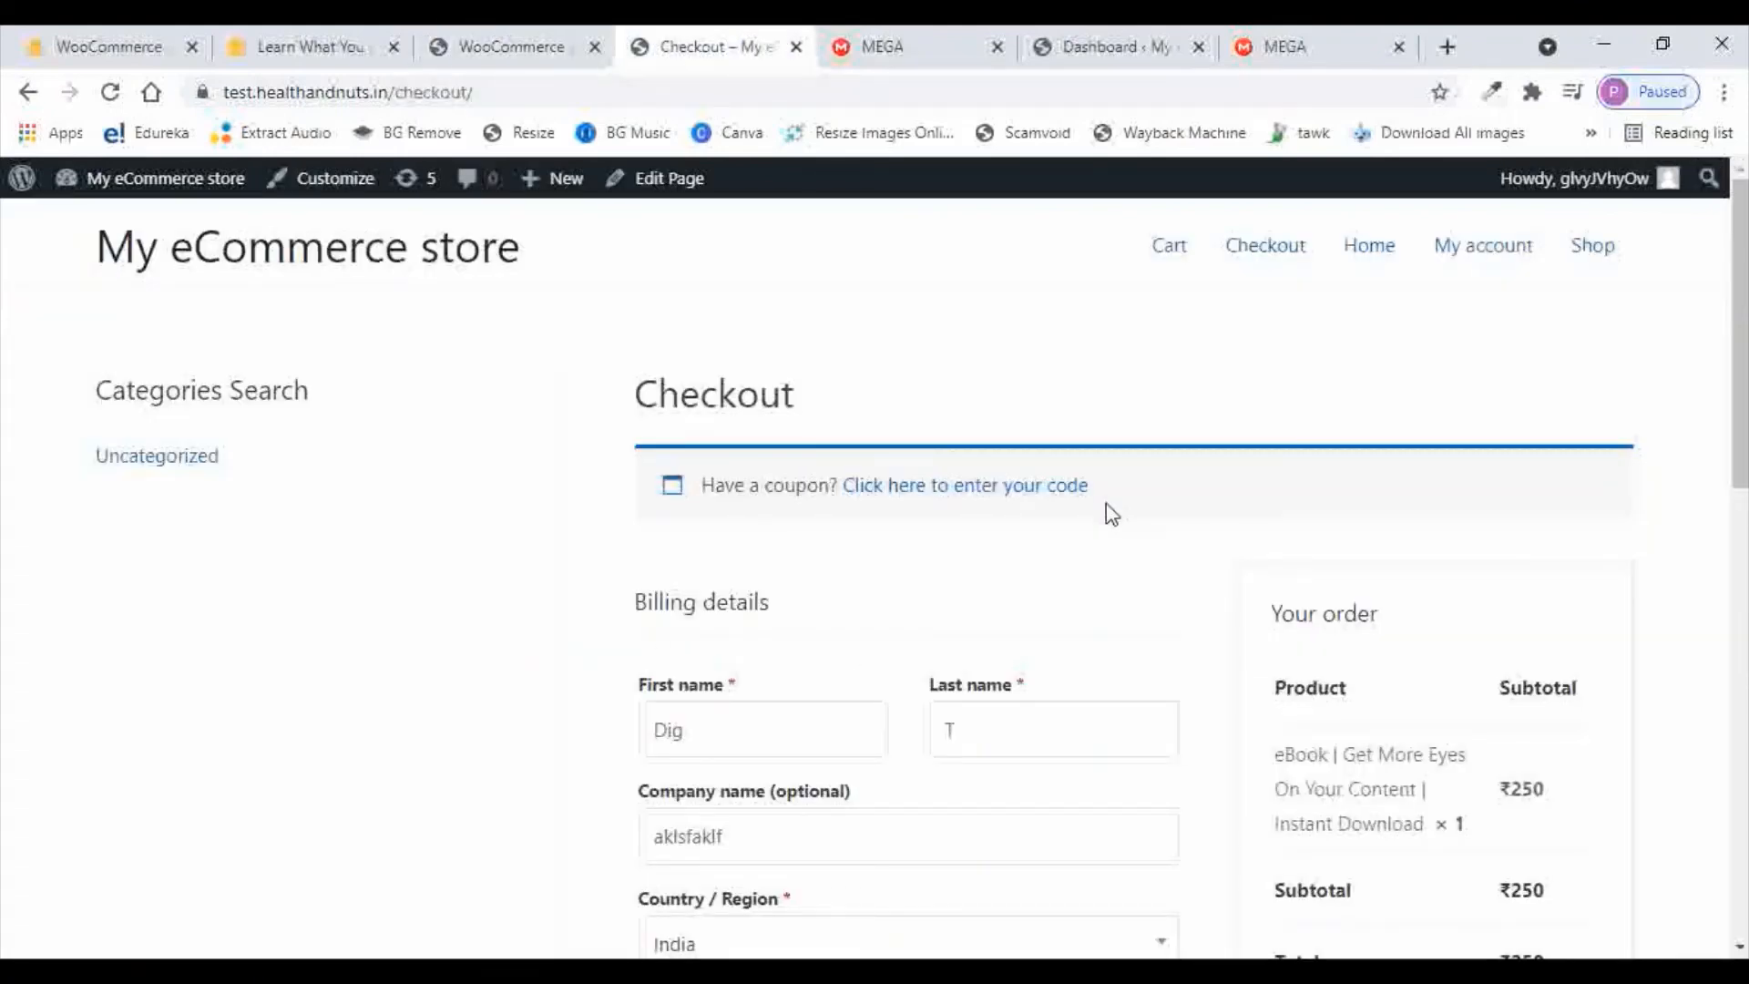
scroll(1106, 496, down, 3)
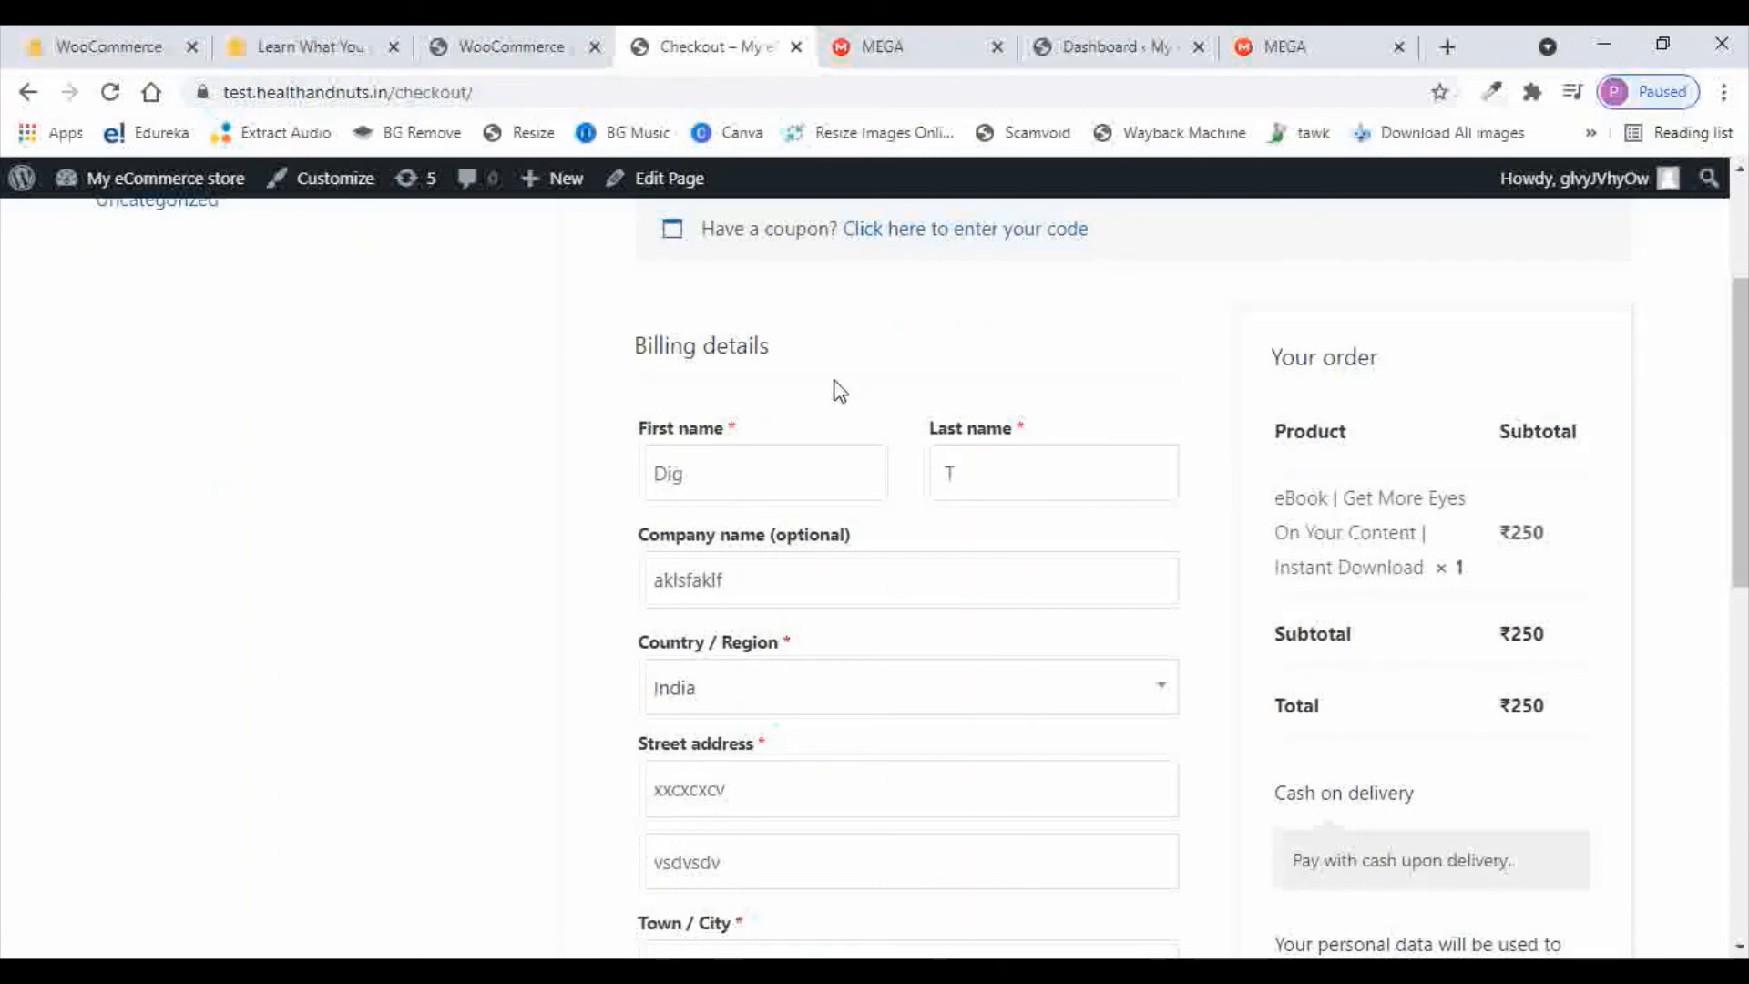
click(494, 46)
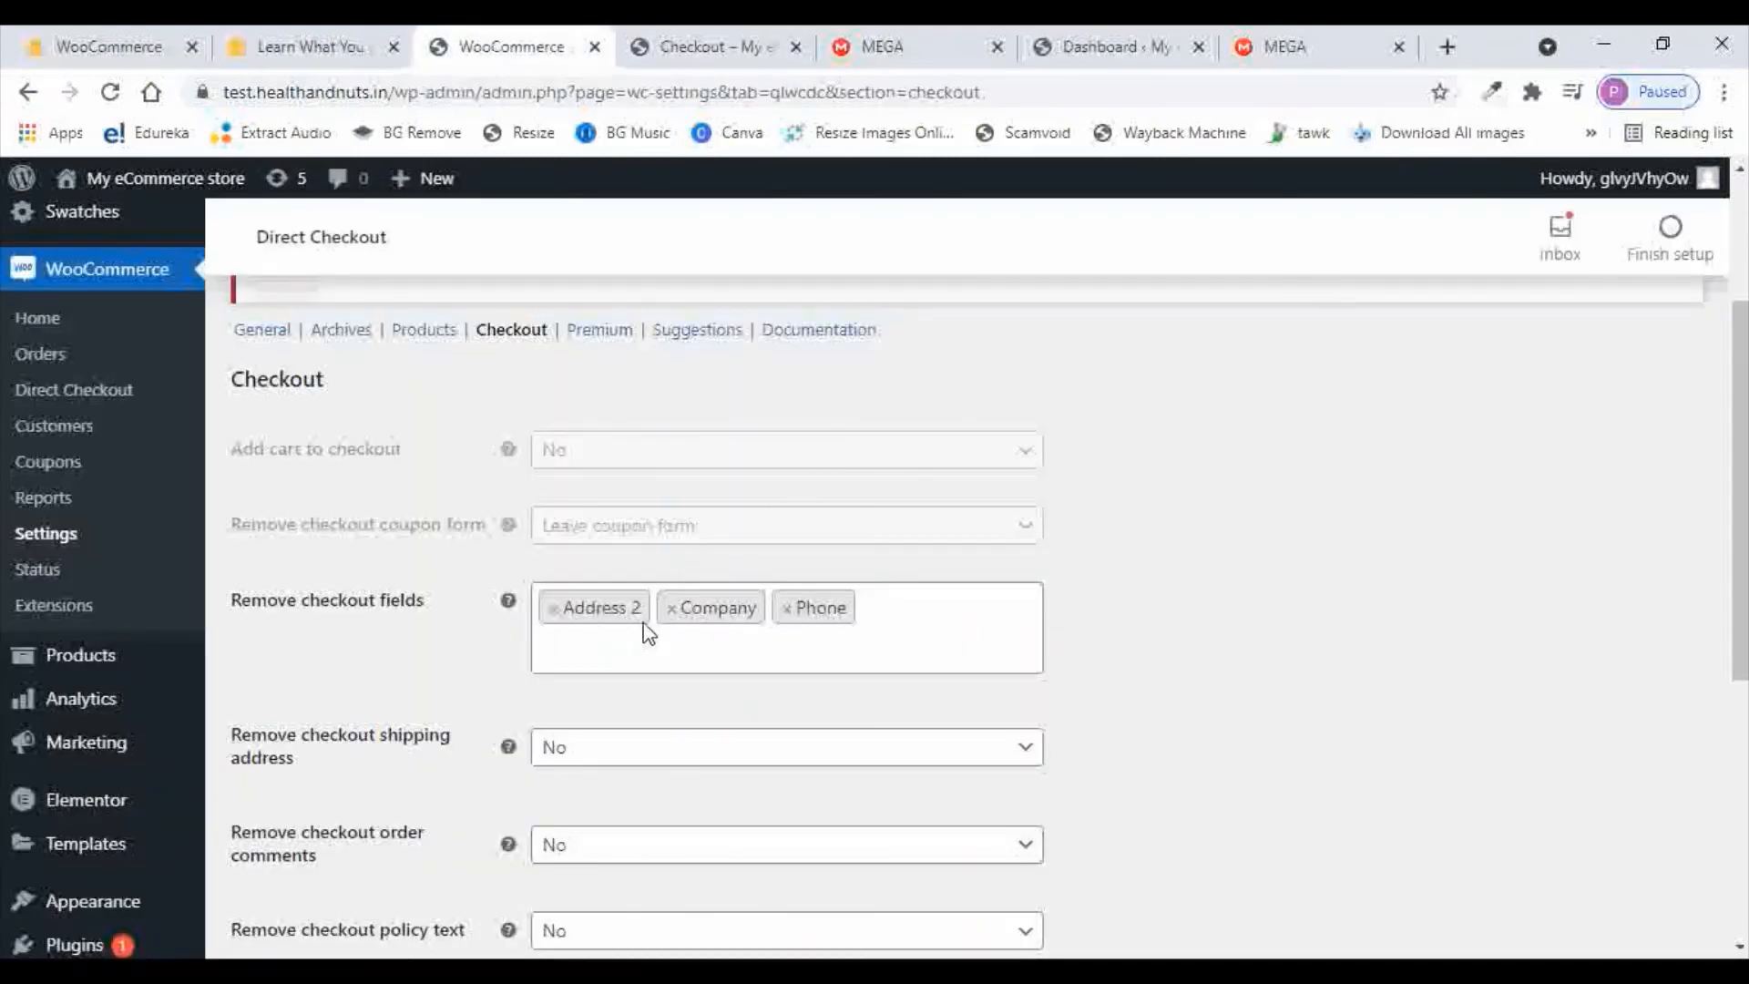
click(672, 51)
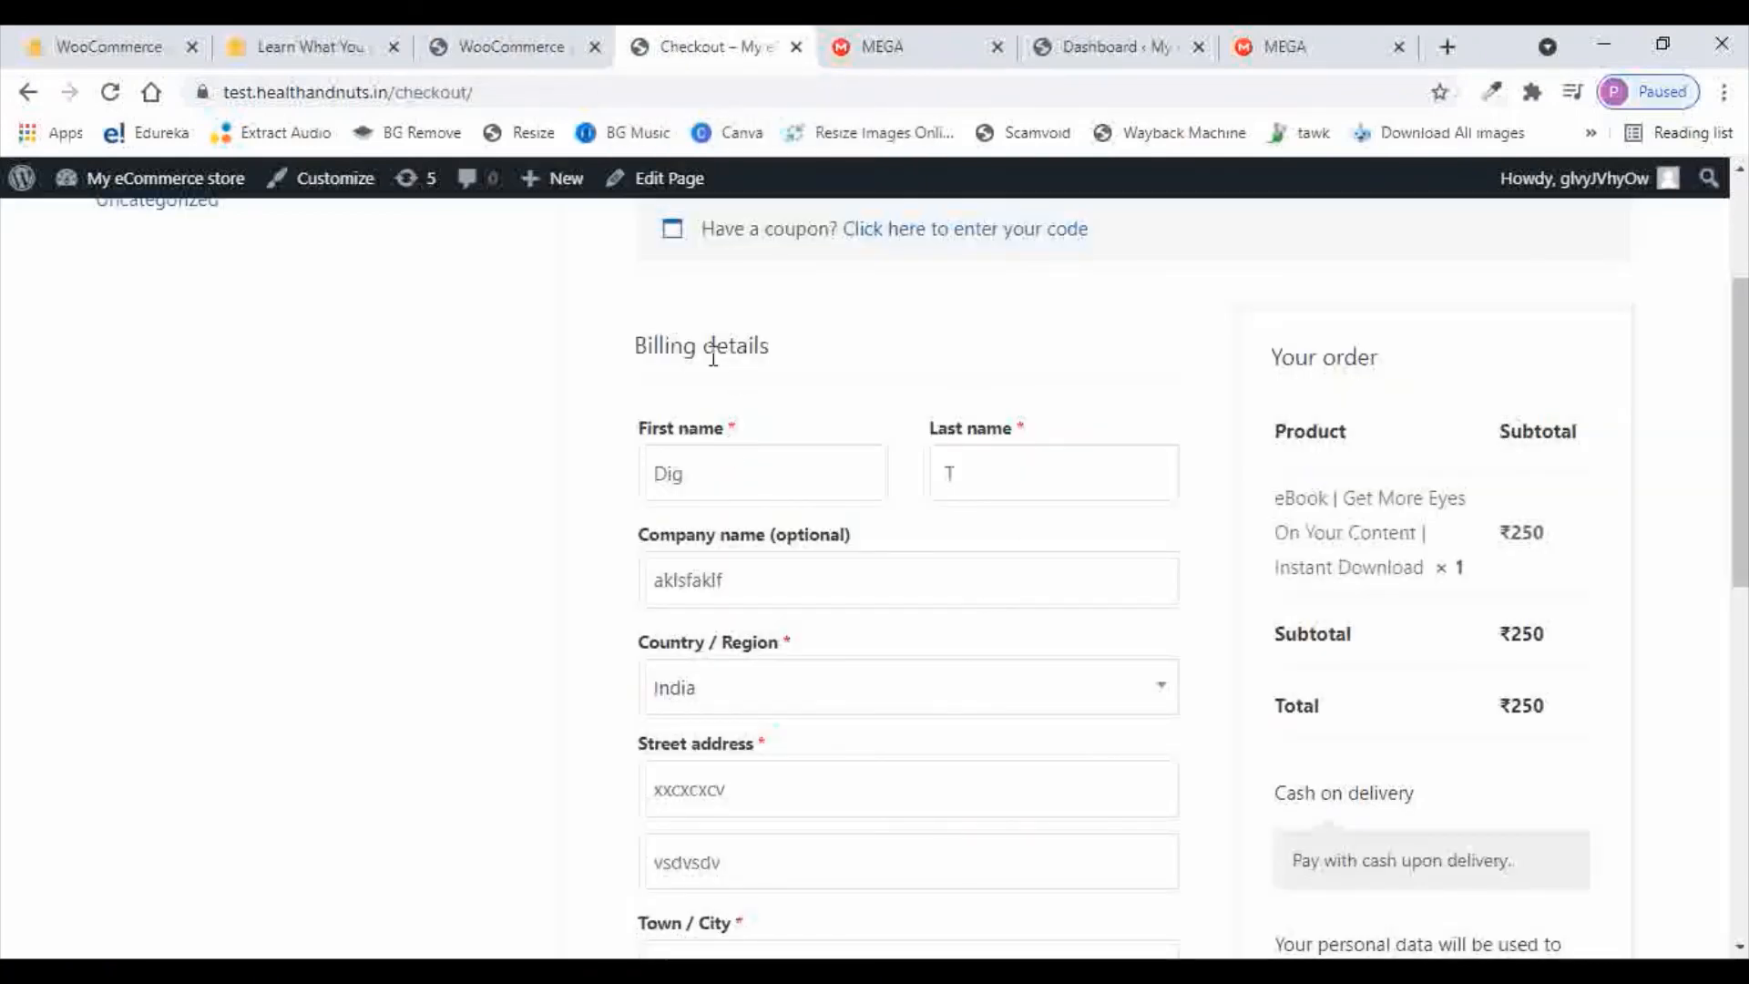
scroll(798, 364, down, 1)
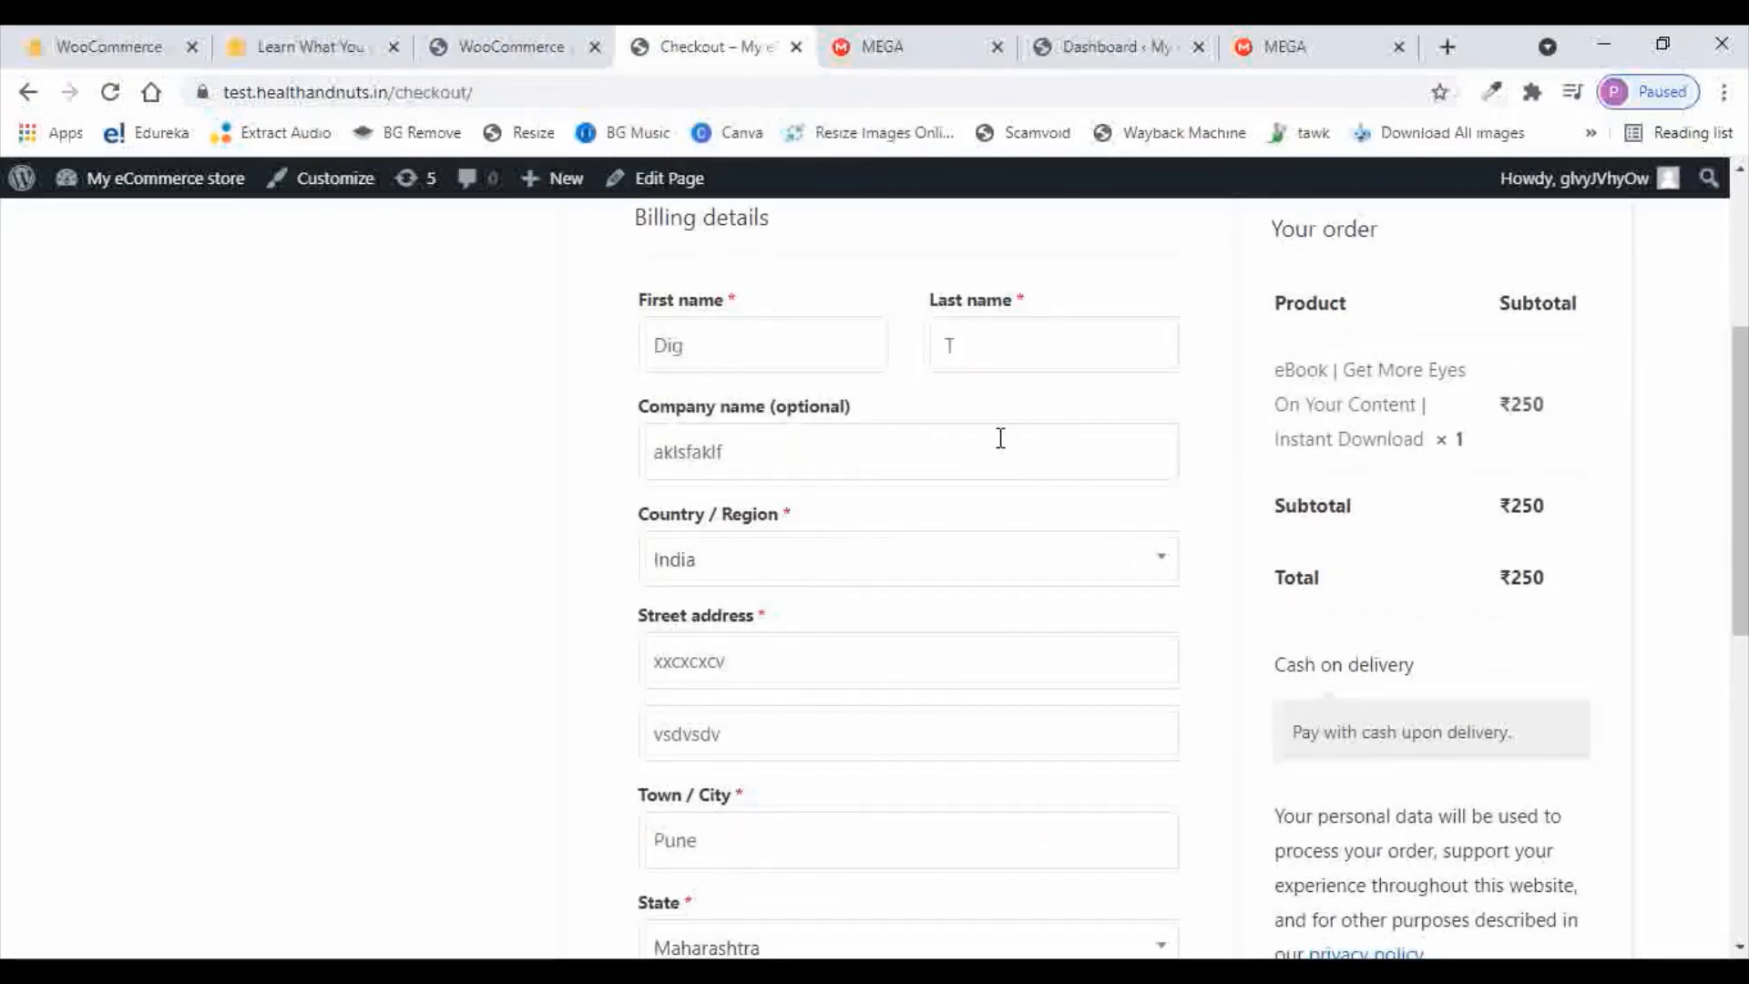
scroll(1001, 439, up, 1)
click(462, 49)
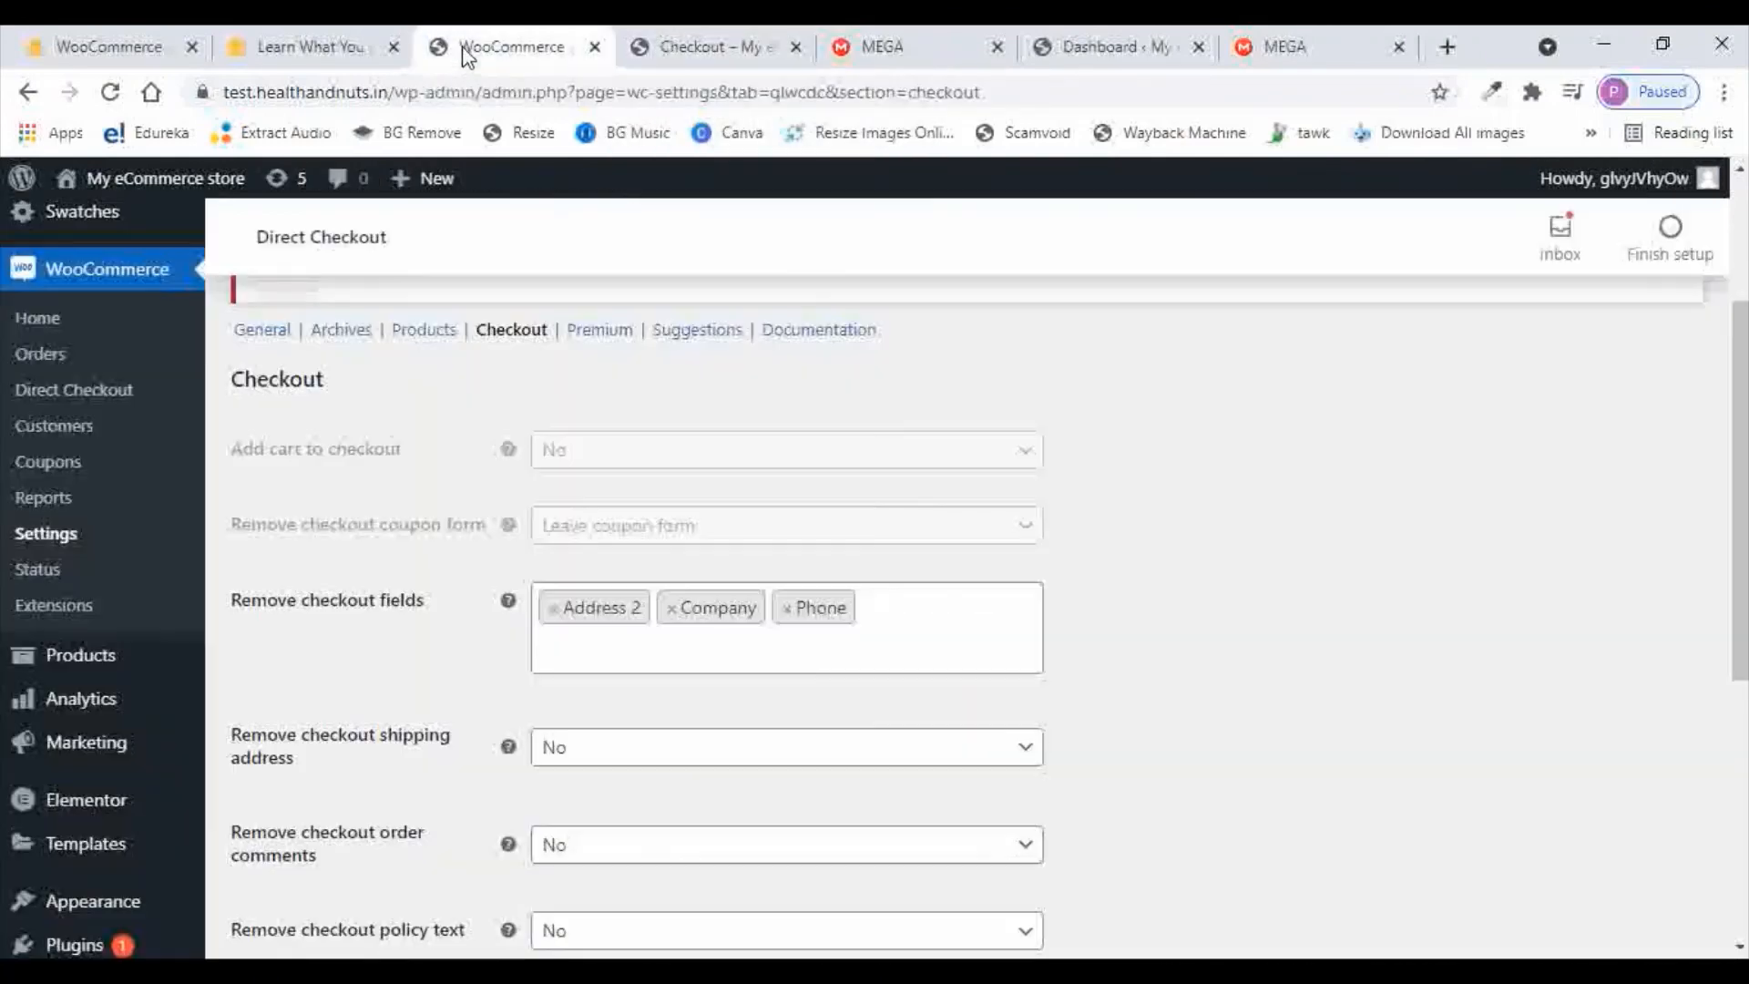
Add Postcode, City and State to the Remove checkout fields setting
click(907, 618)
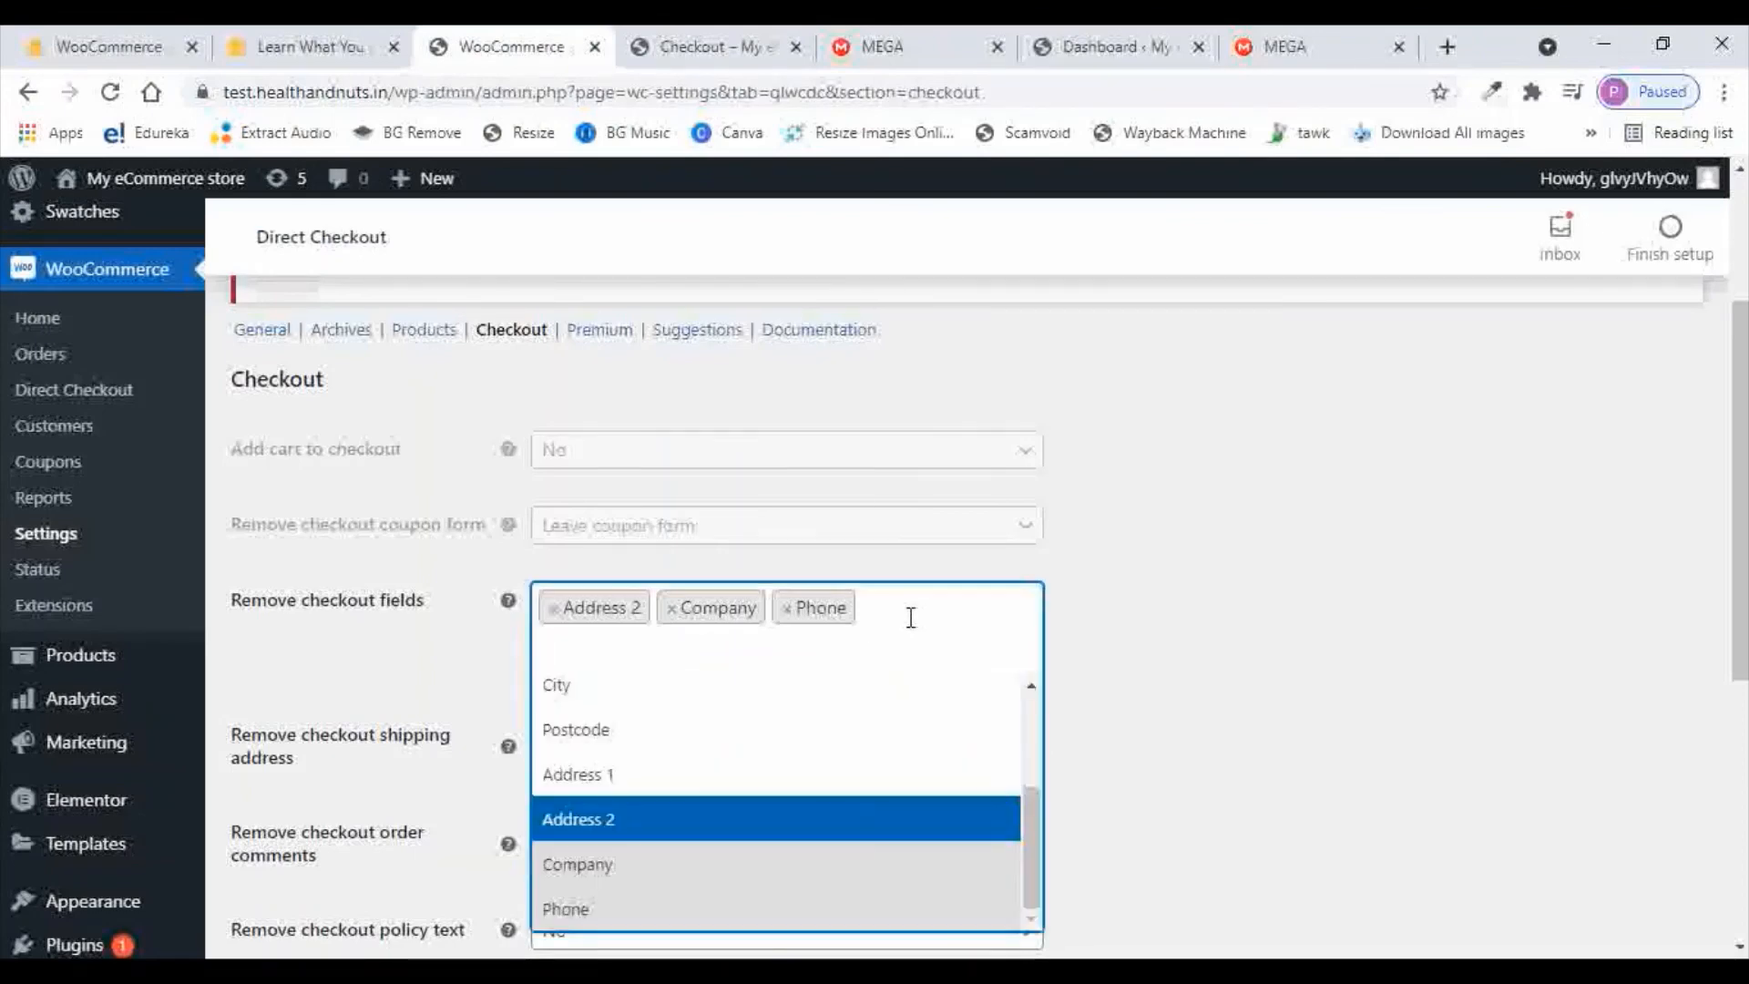
click(605, 731)
click(671, 660)
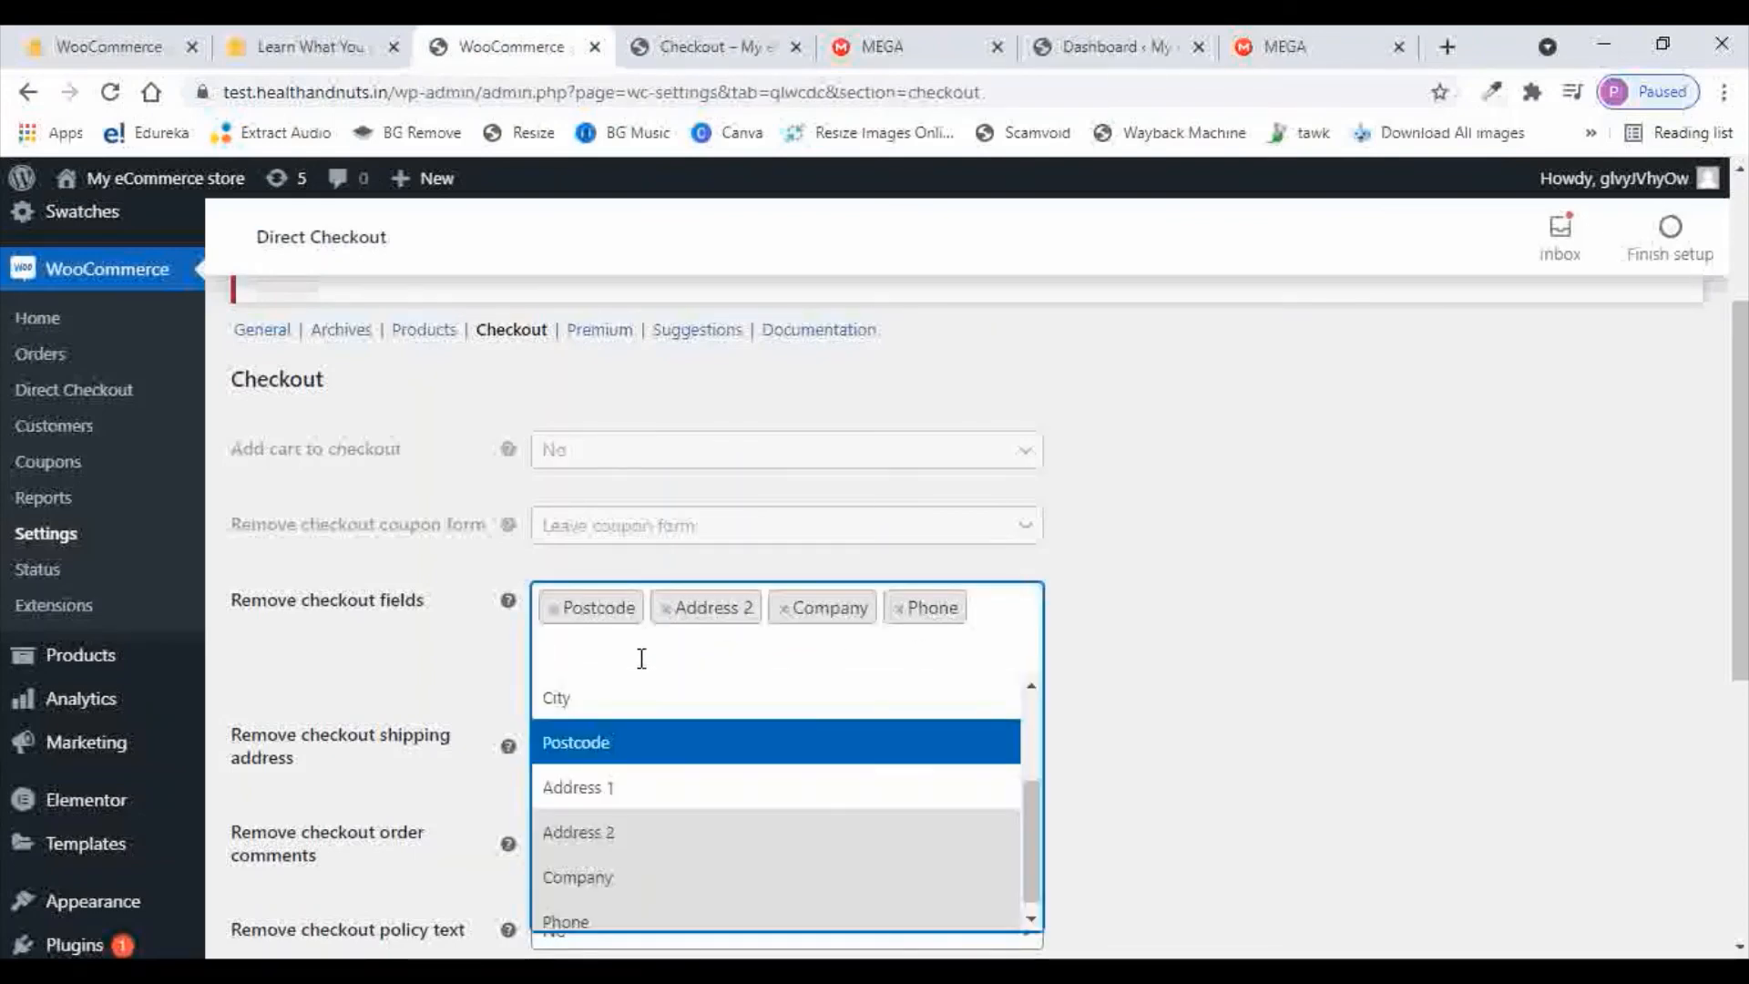
click(581, 701)
click(706, 657)
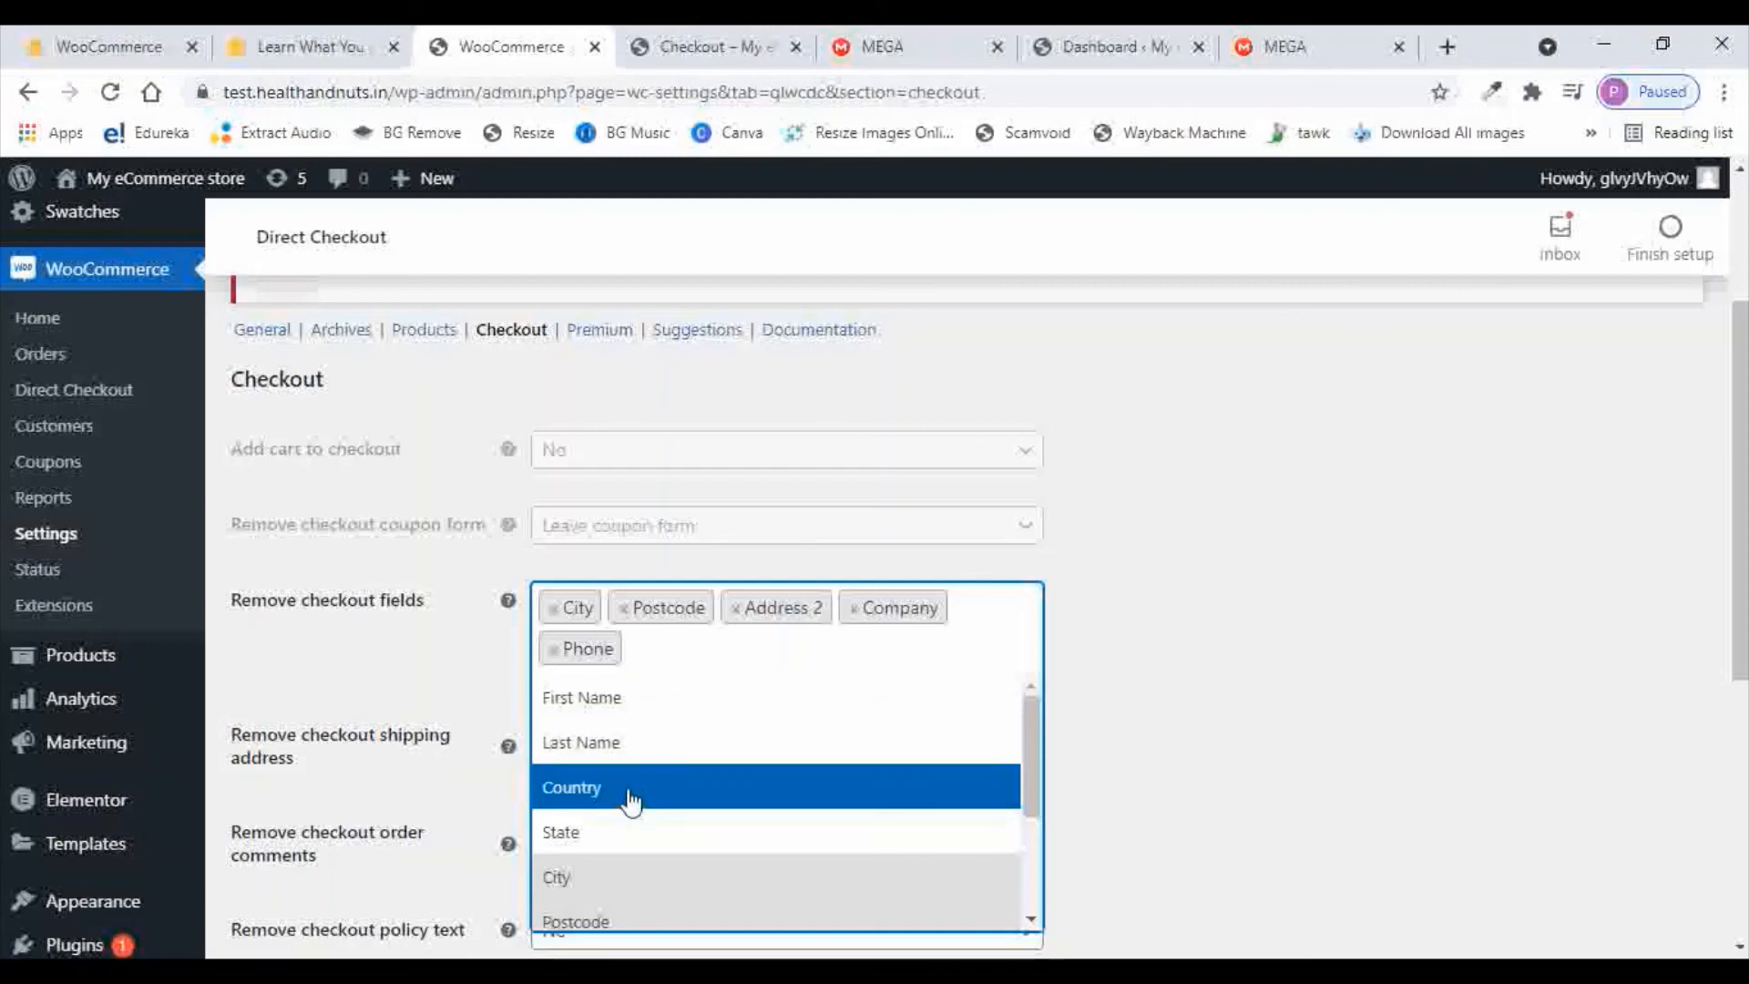
click(562, 840)
Take City out of the Remove checkout fields setting and add Address 1 to it
click(675, 652)
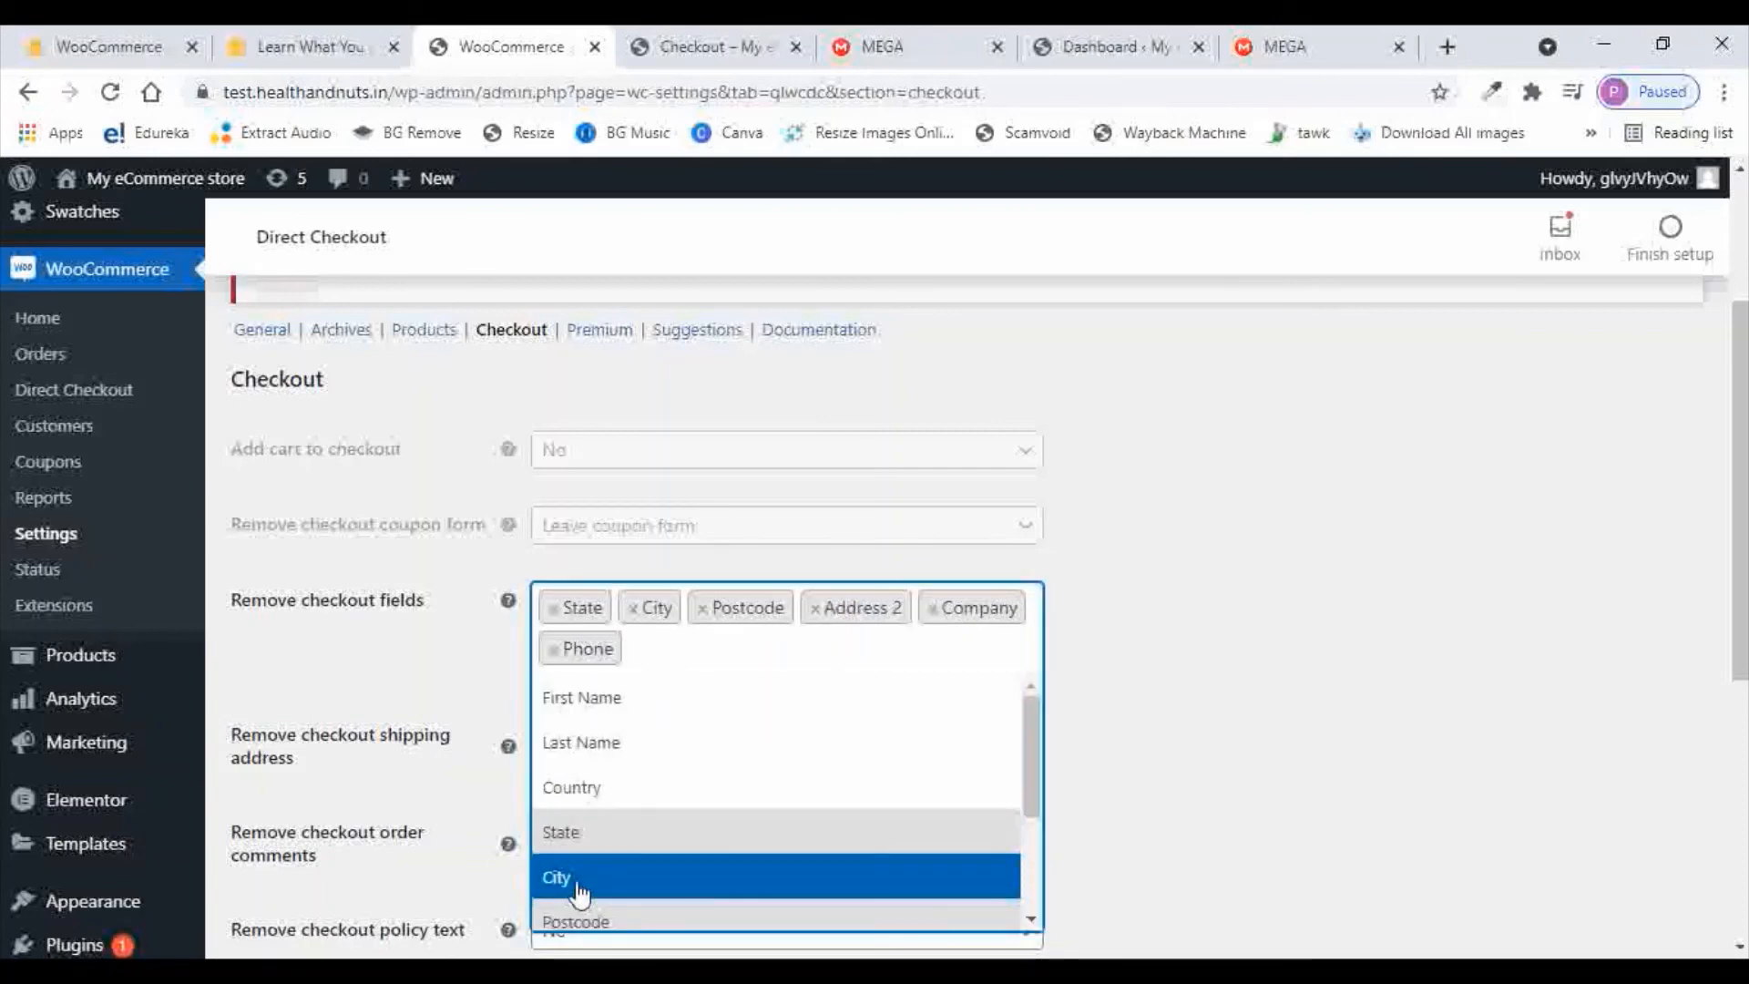
click(579, 889)
click(668, 656)
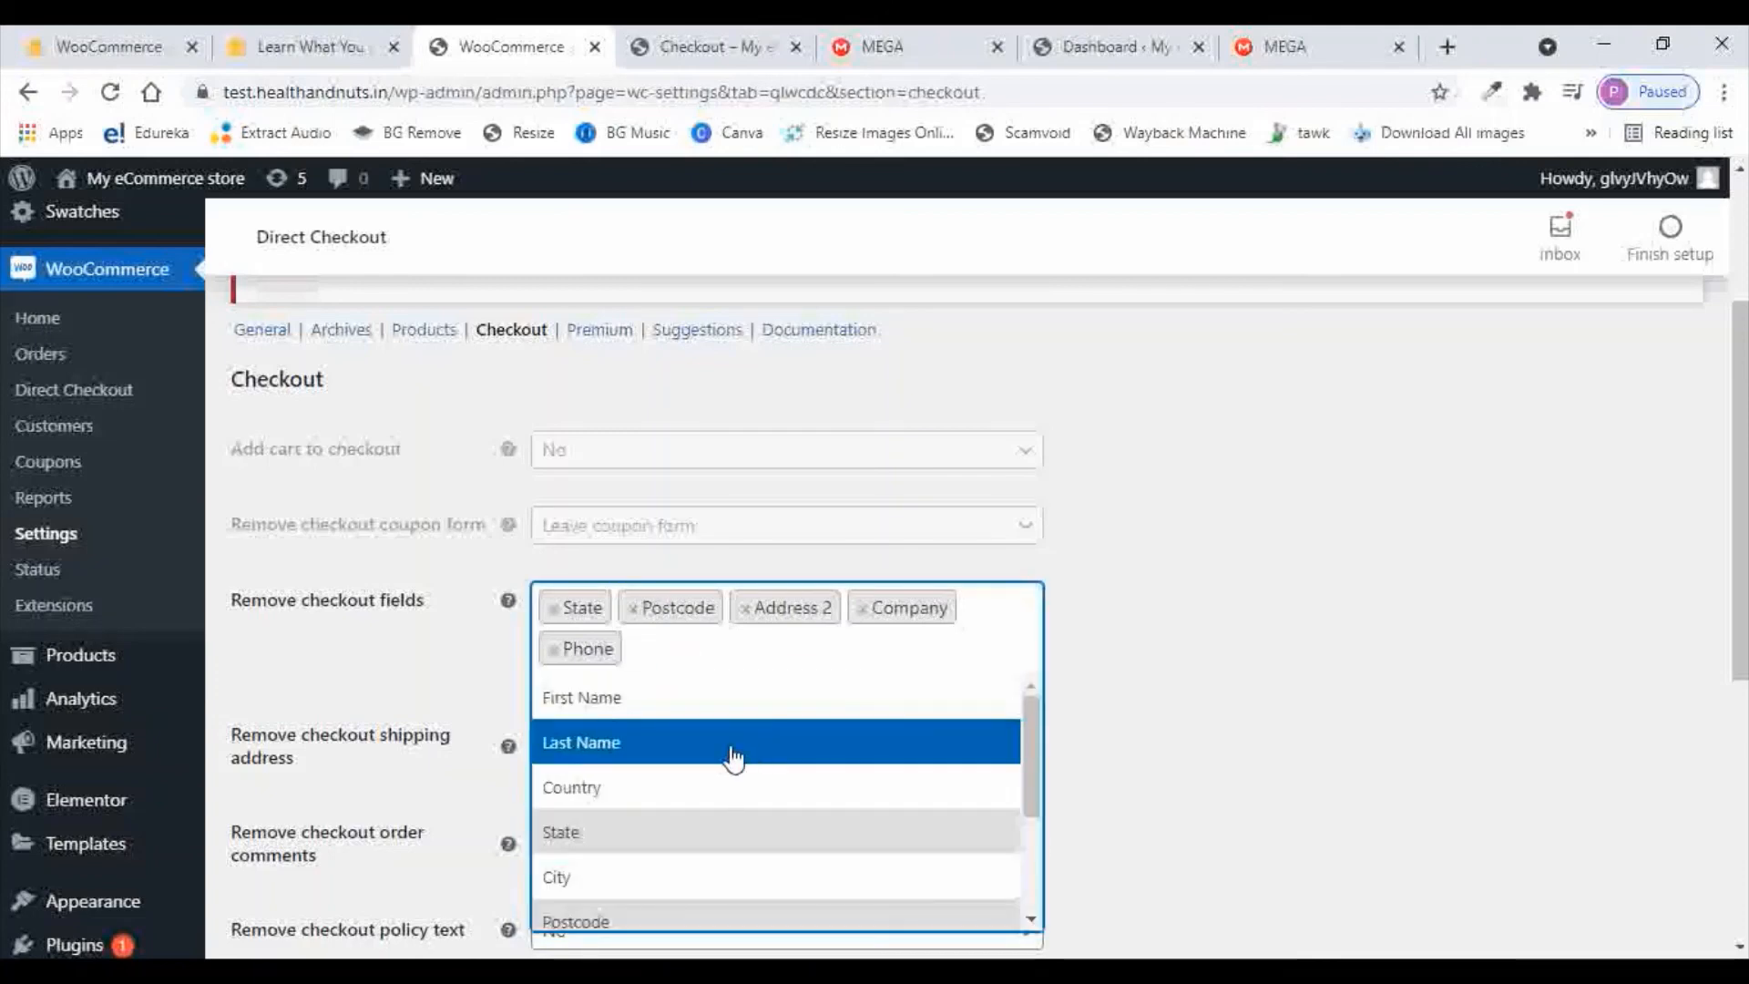
scroll(728, 757, down, 3)
click(621, 782)
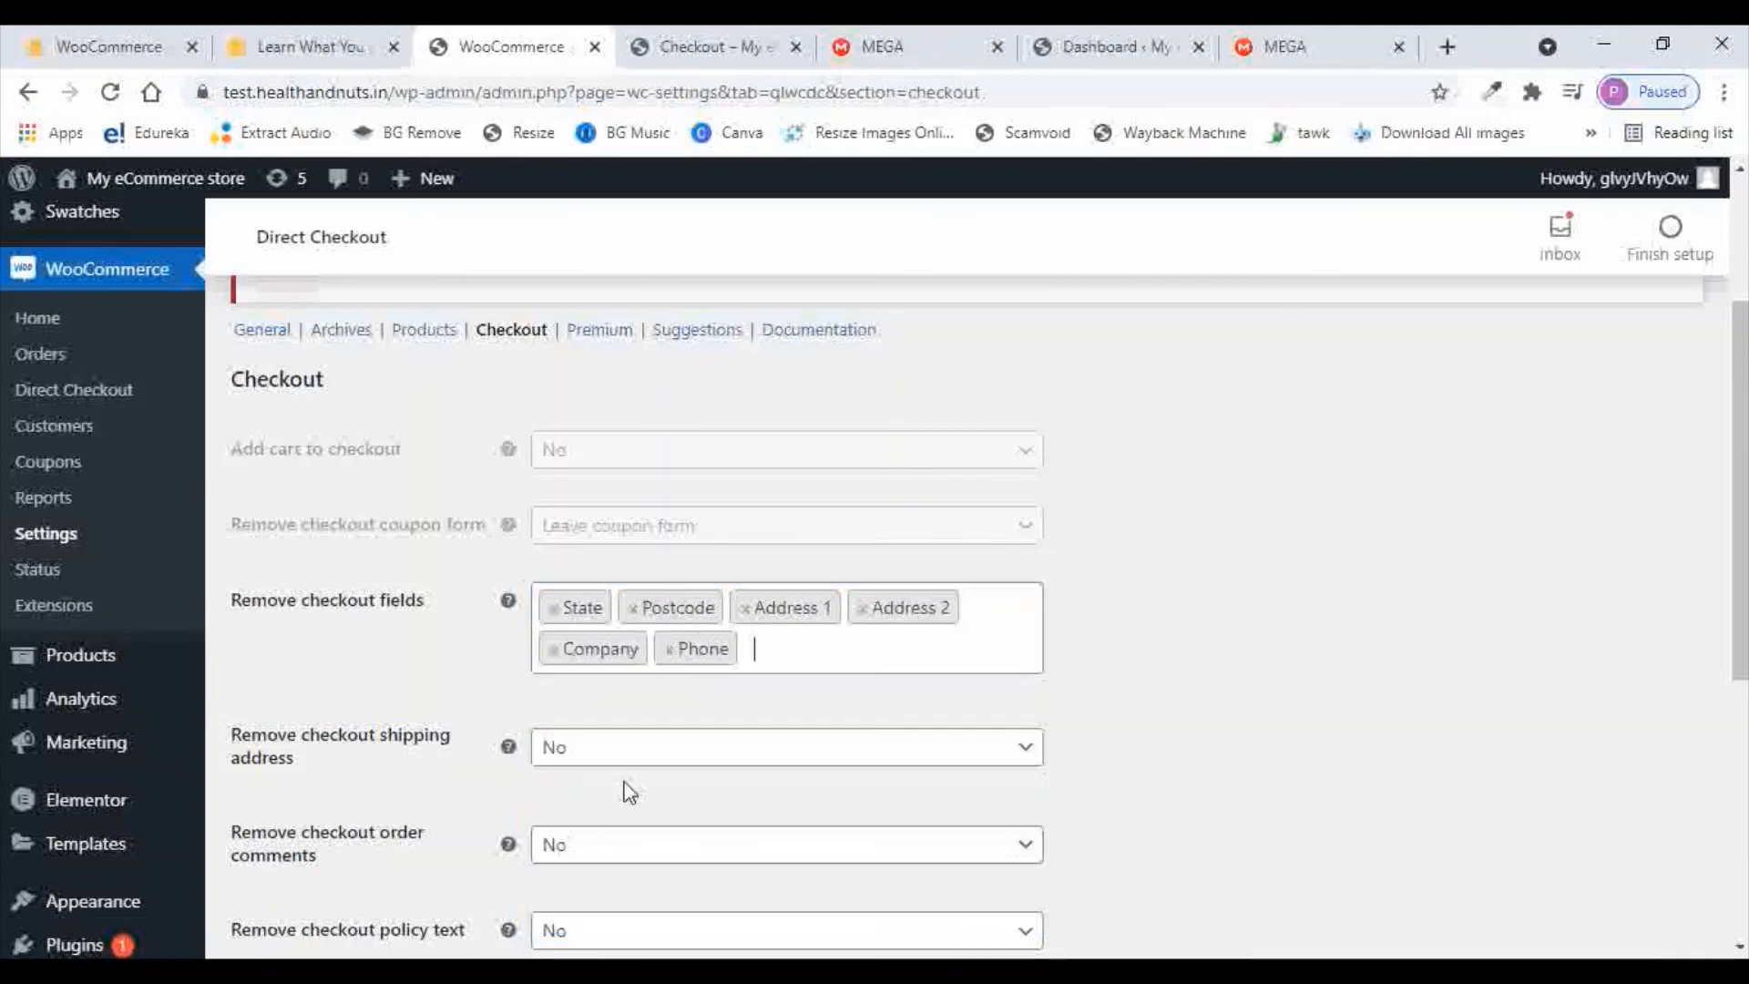
Check the remaining options for Remove checkout fields and save the Direct Checkout settings
click(788, 656)
scroll(757, 785, down, 2)
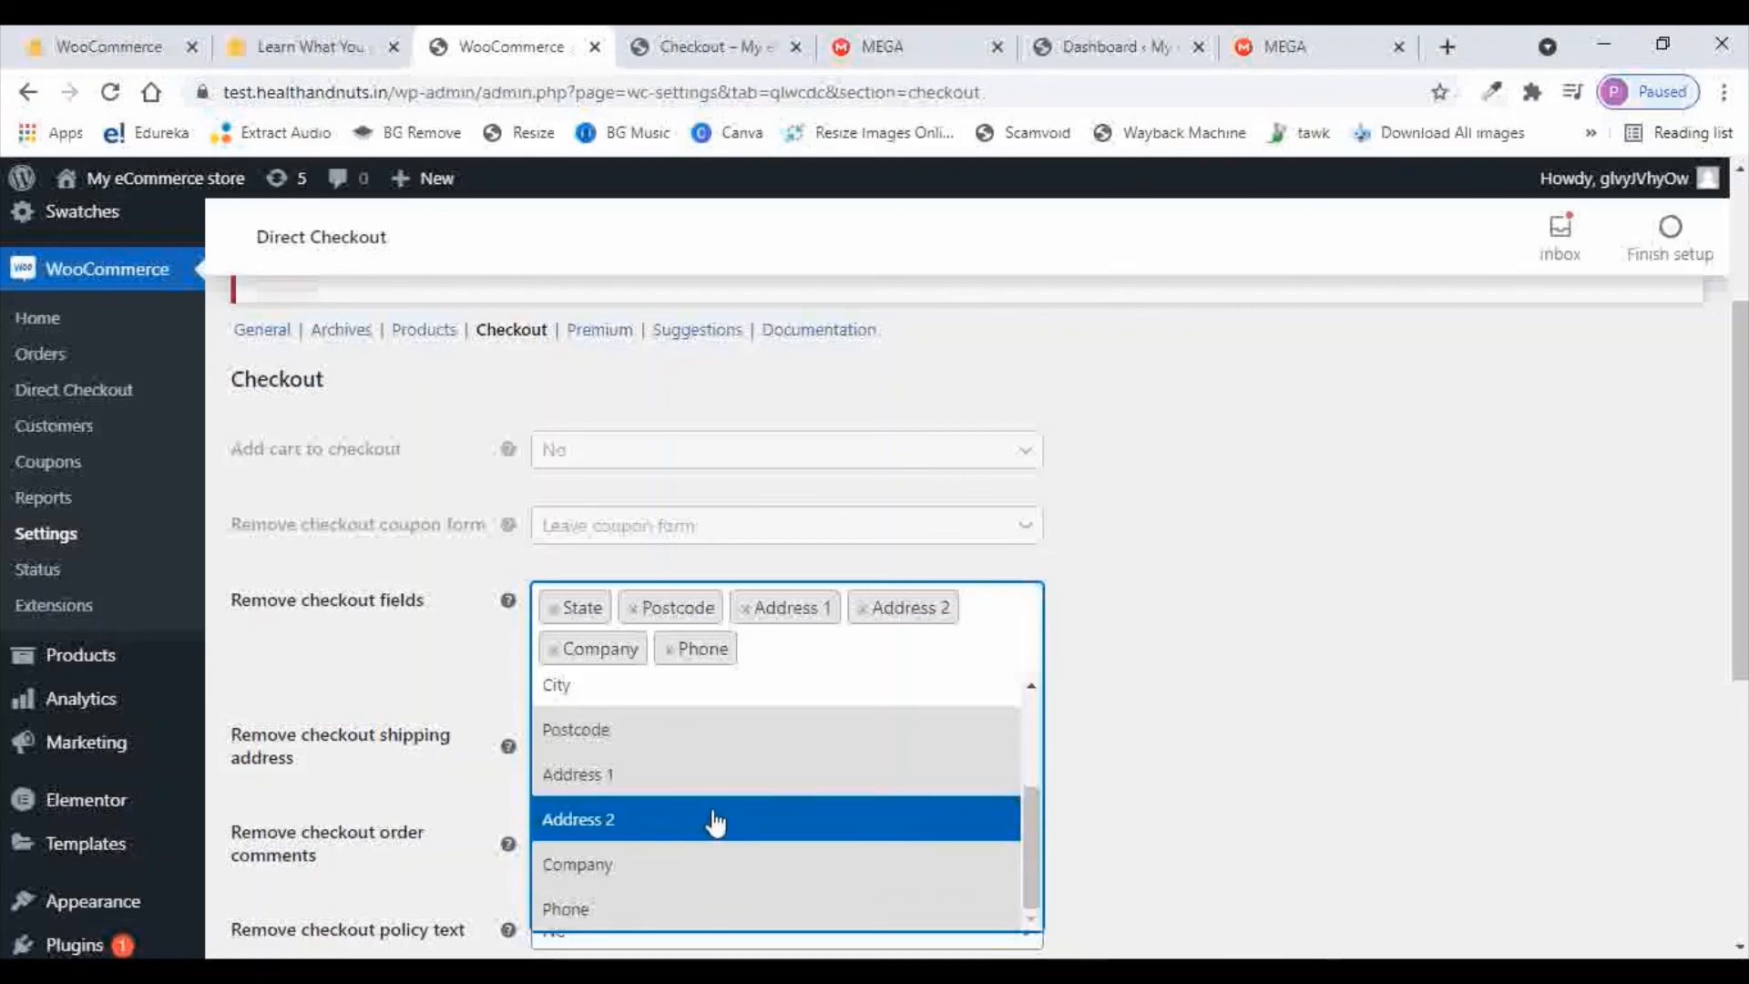
scroll(714, 820, up, 3)
scroll(714, 822, down, 2)
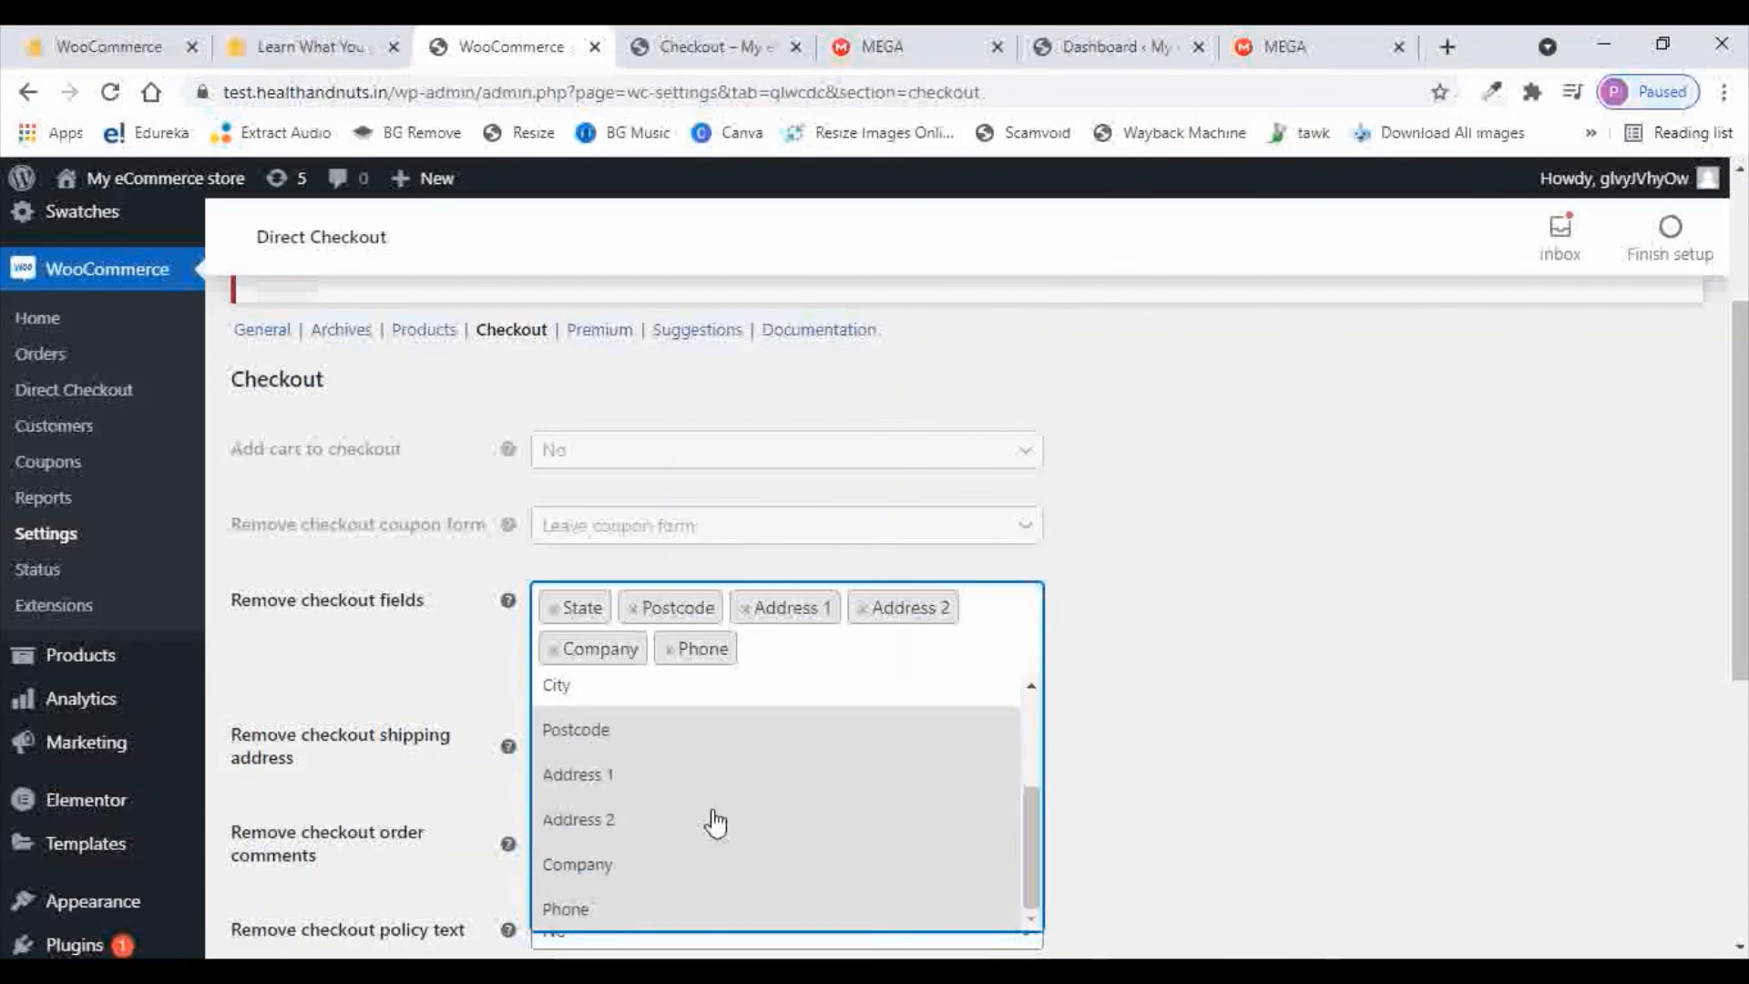
click(1219, 636)
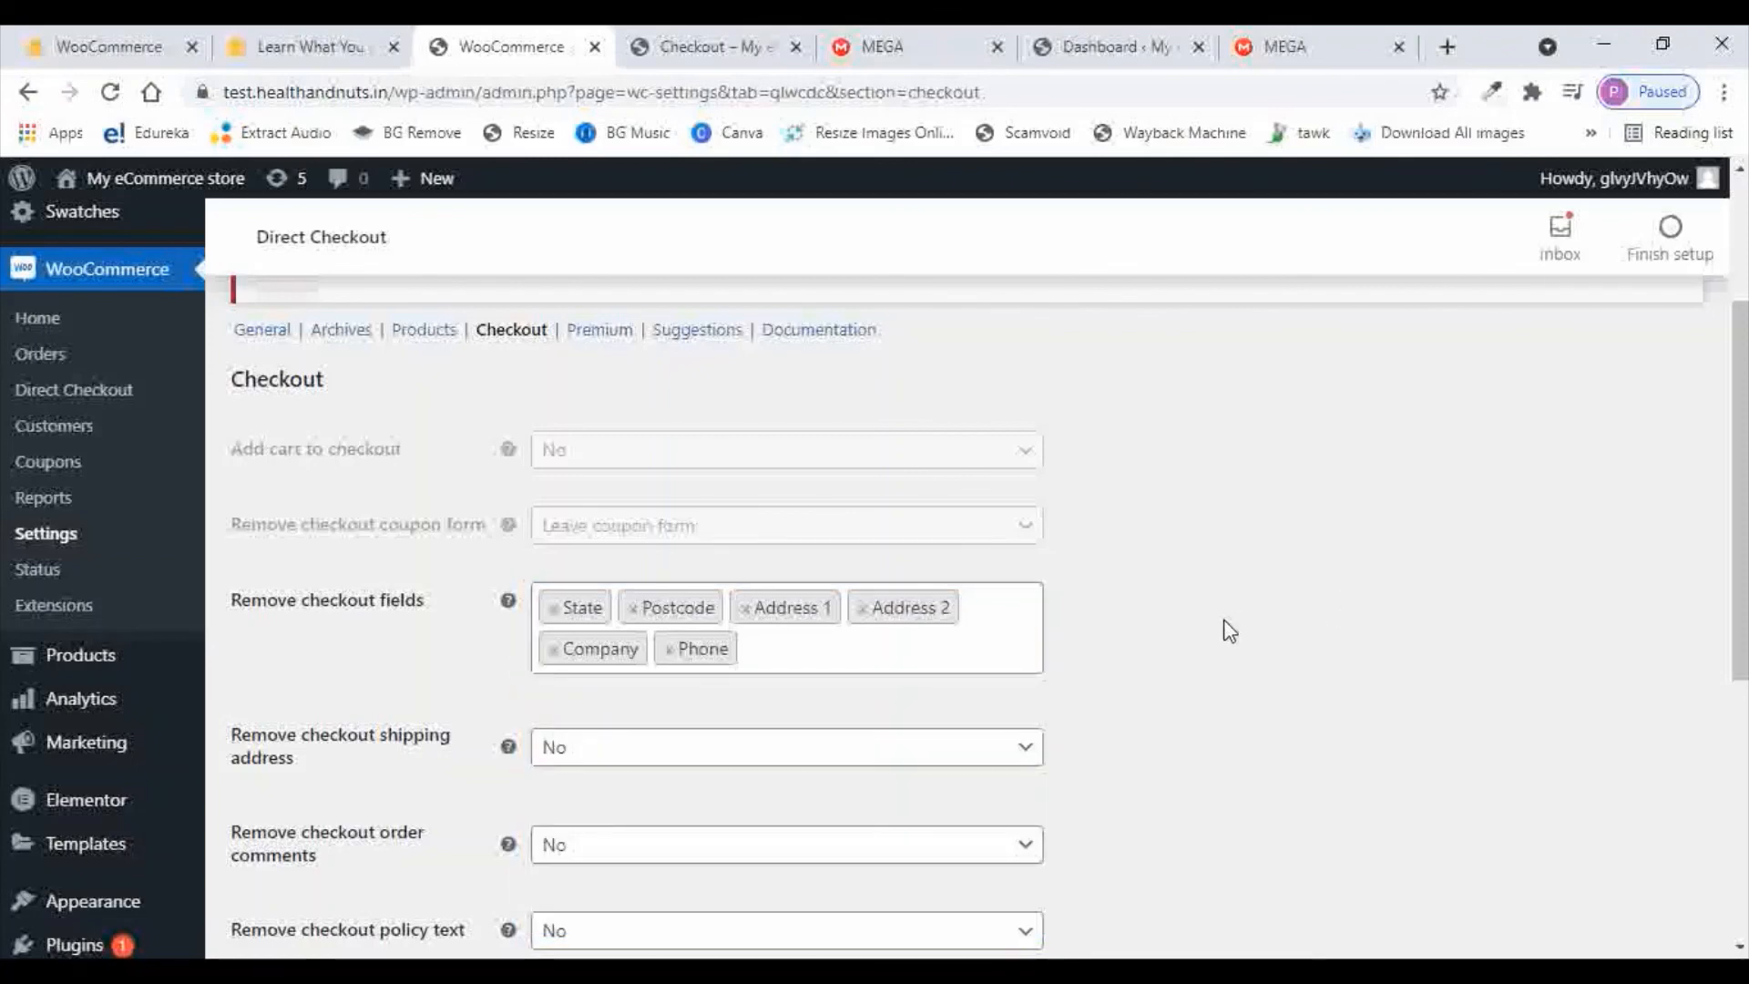
scroll(1227, 617, down, 5)
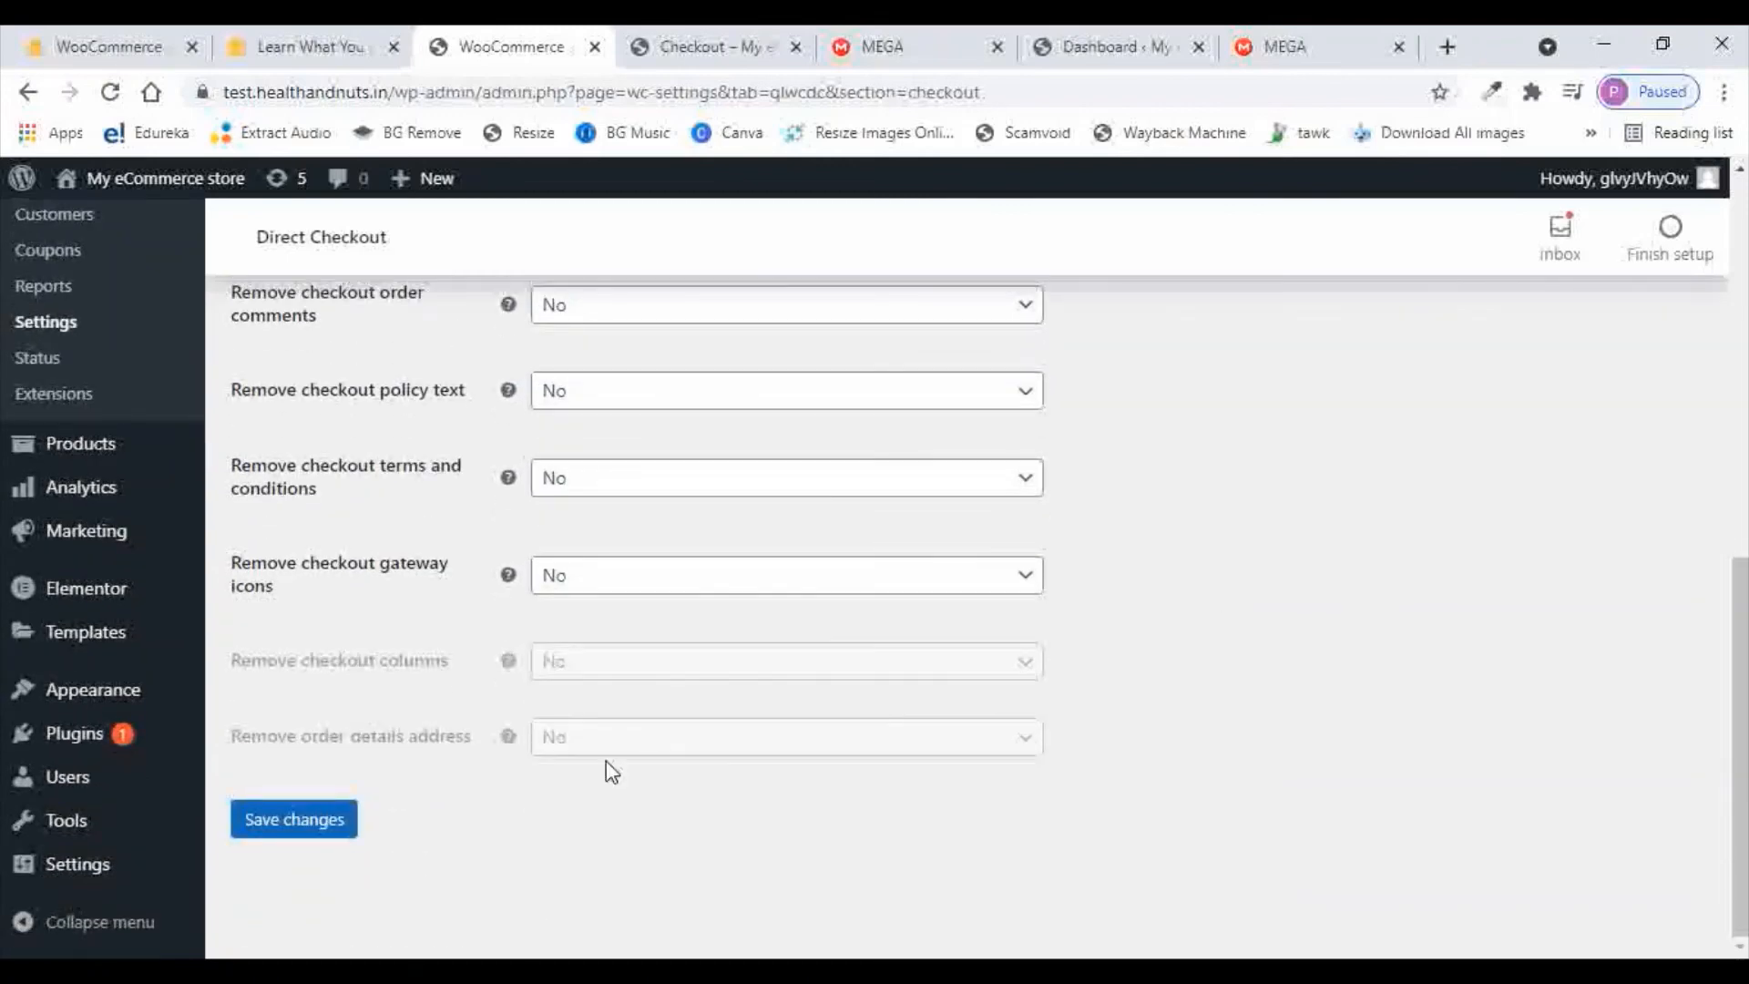
click(330, 819)
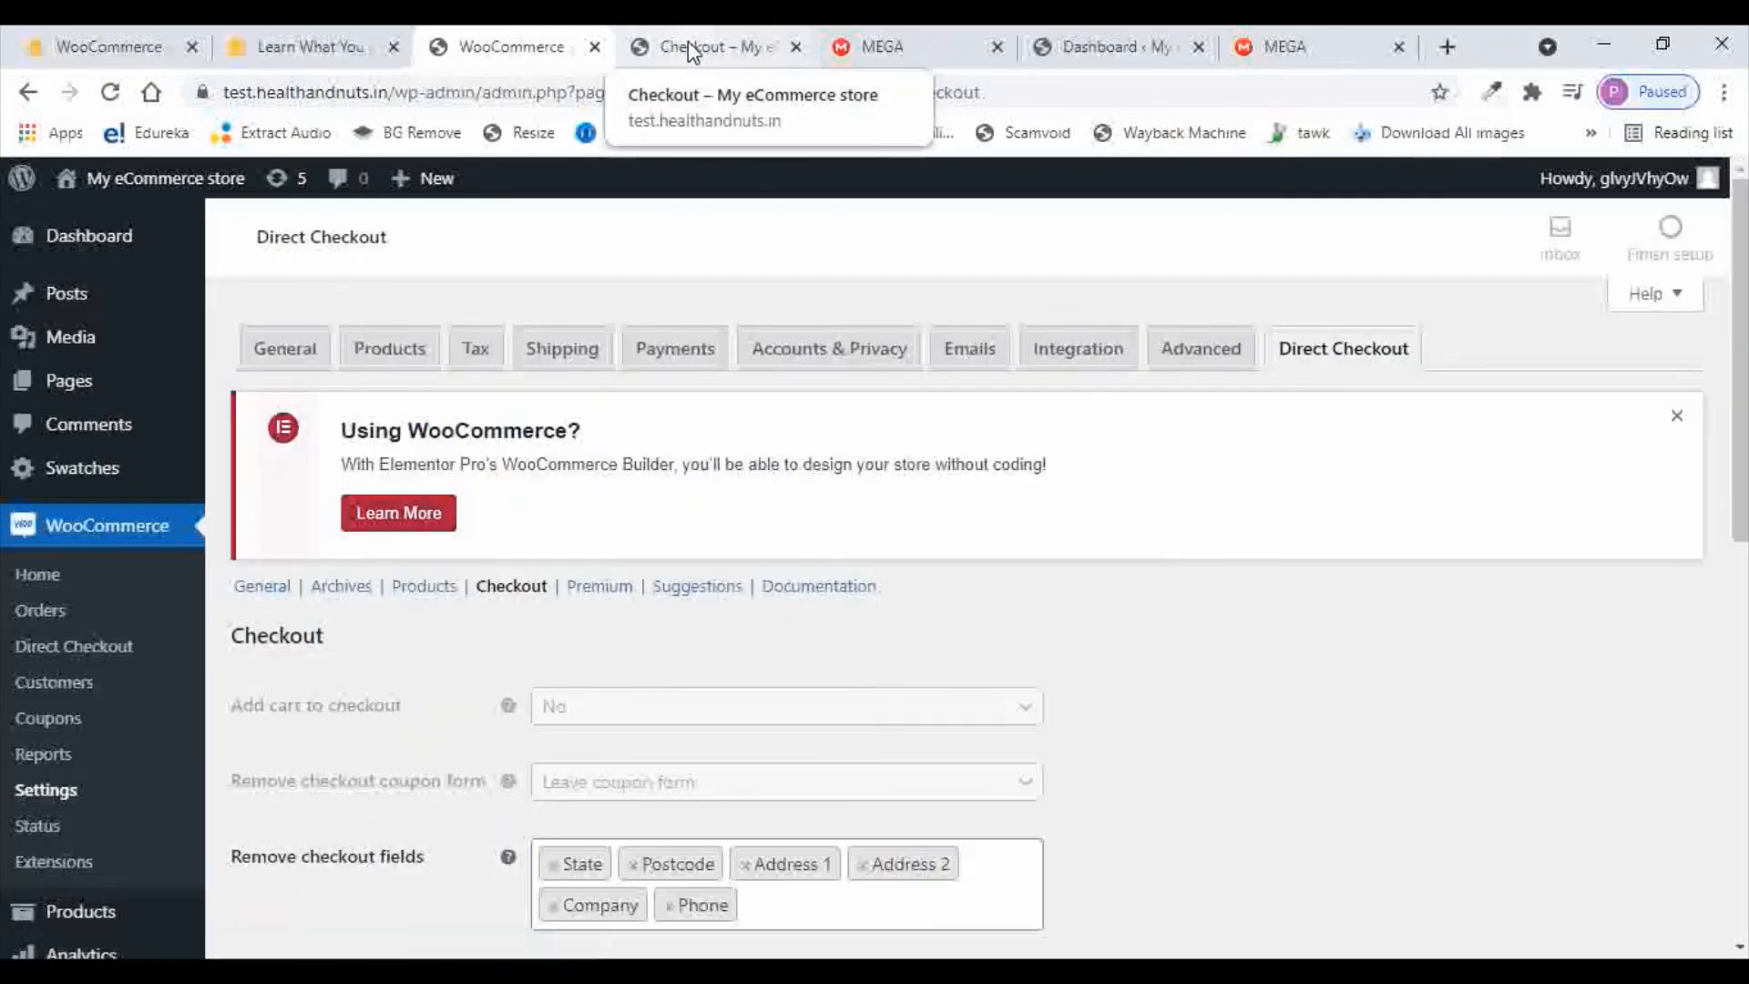
Reload the store's Checkout page and examine which billing fields, order notes and order details the form shows
click(690, 48)
scroll(956, 480, up, 3)
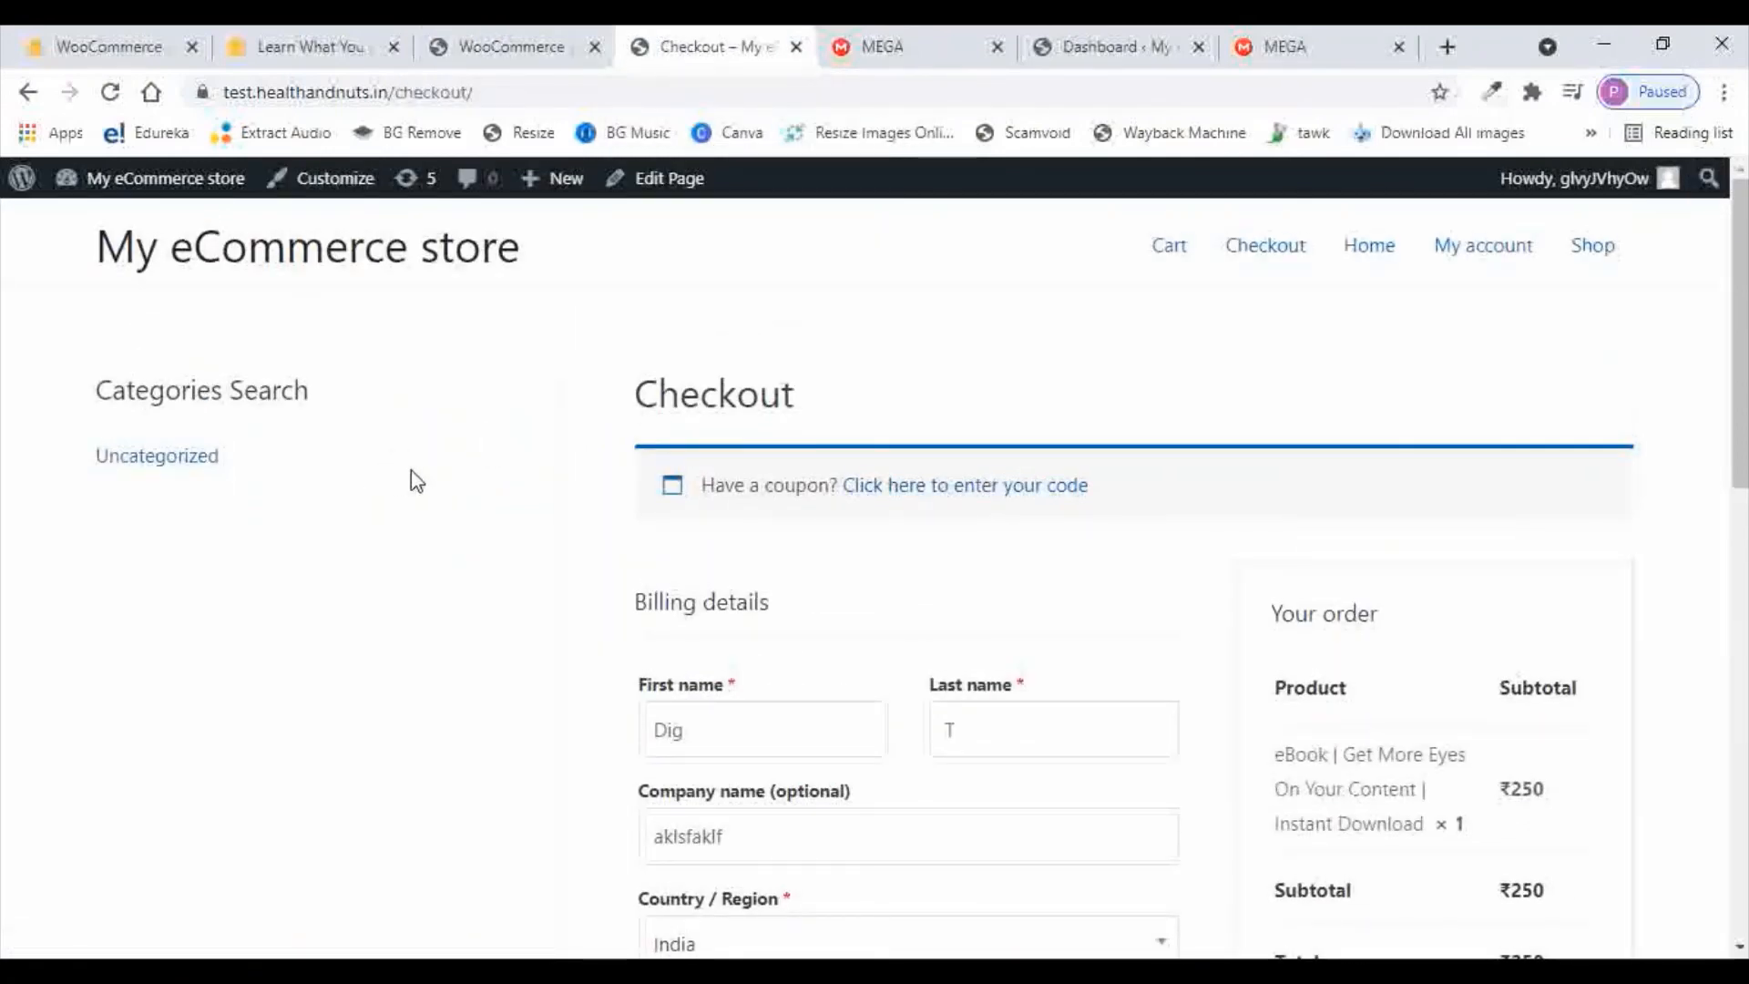
click(110, 92)
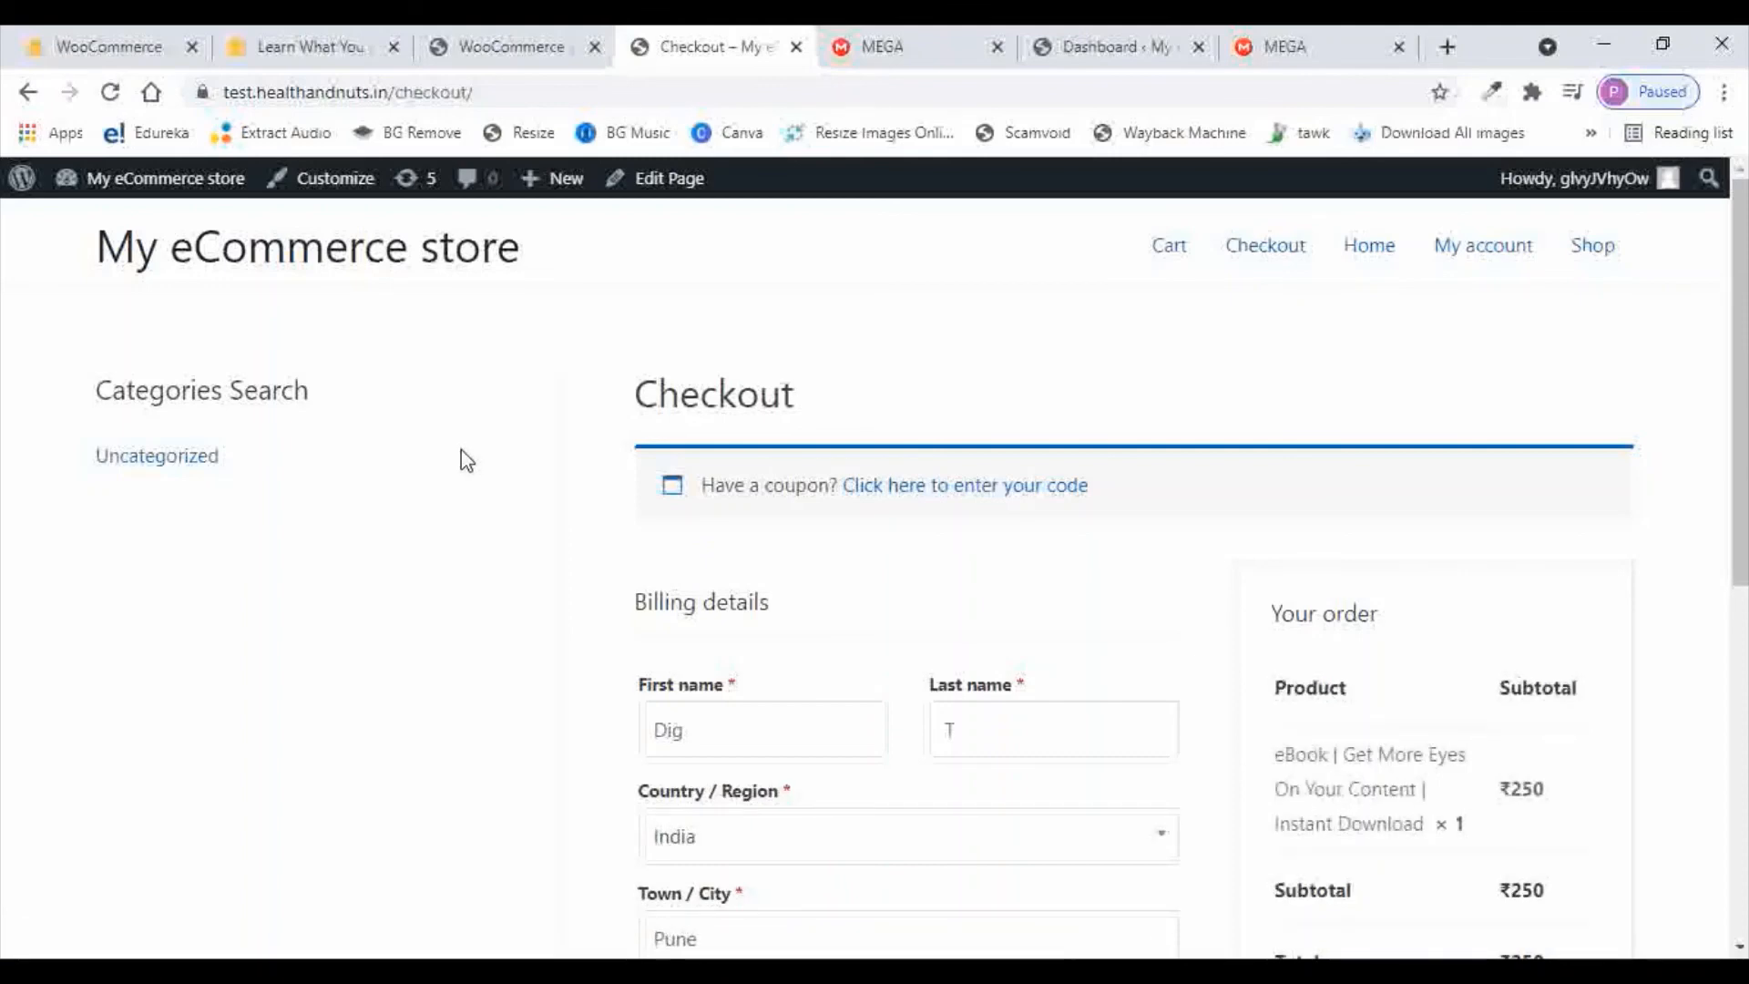
scroll(461, 450, down, 4)
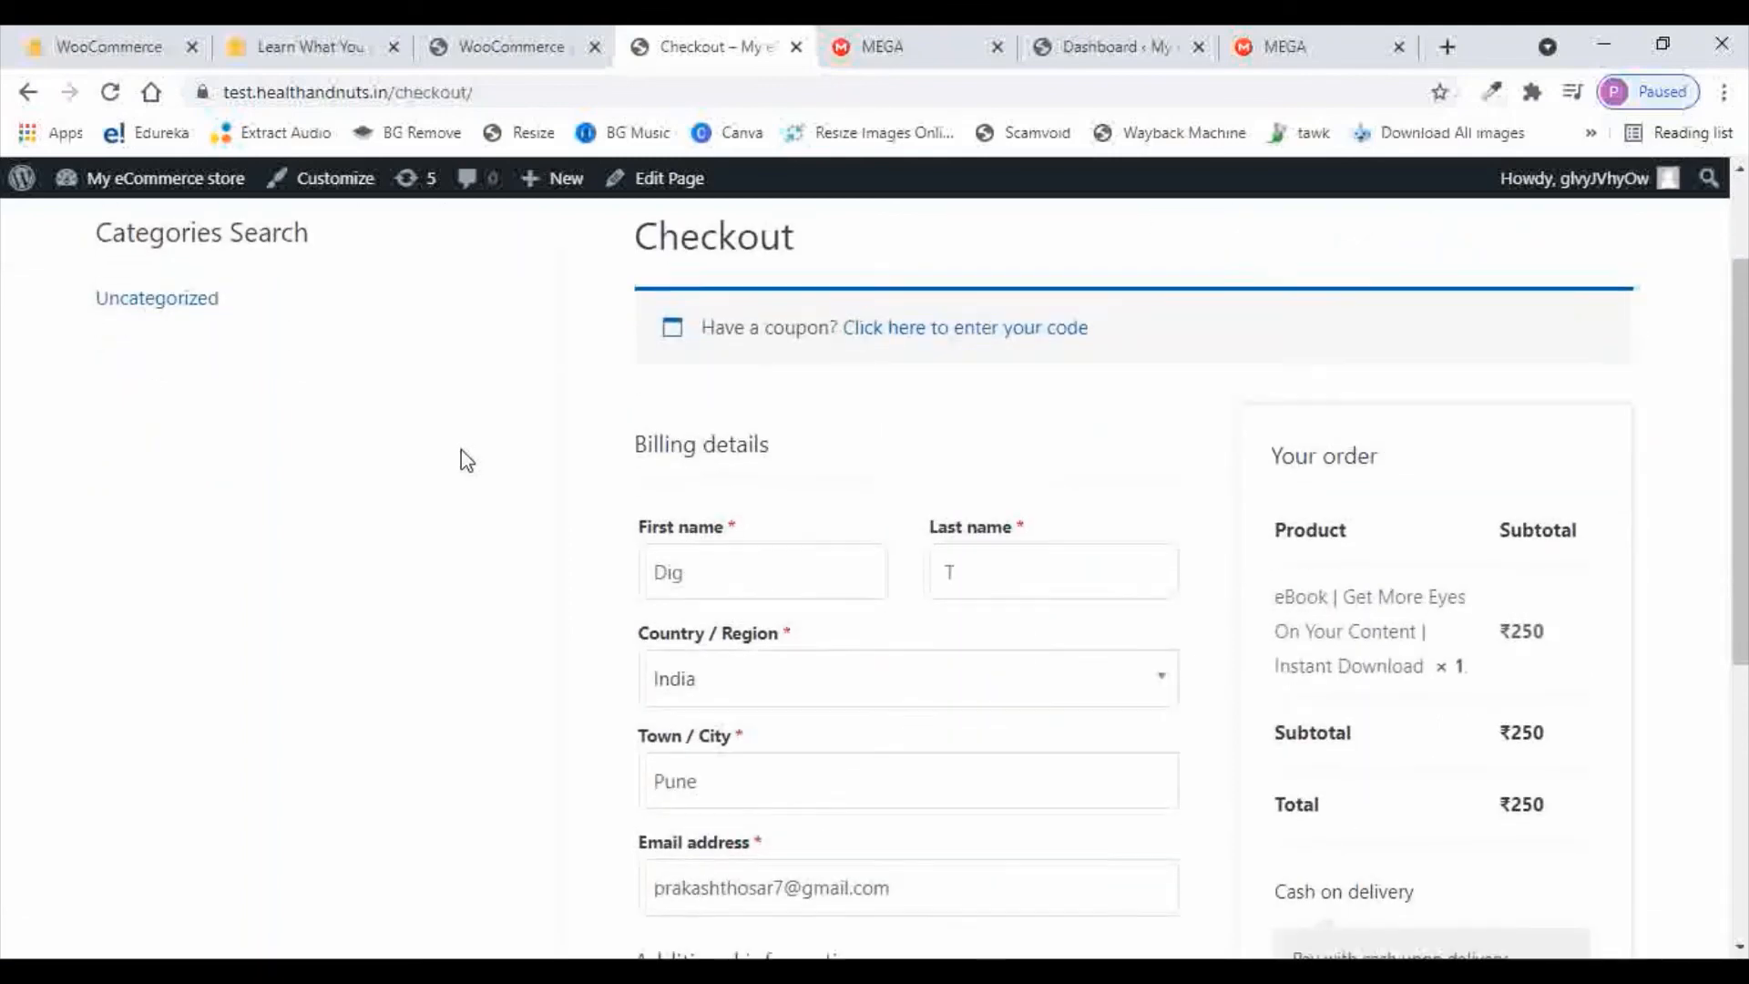
scroll(461, 450, down, 1)
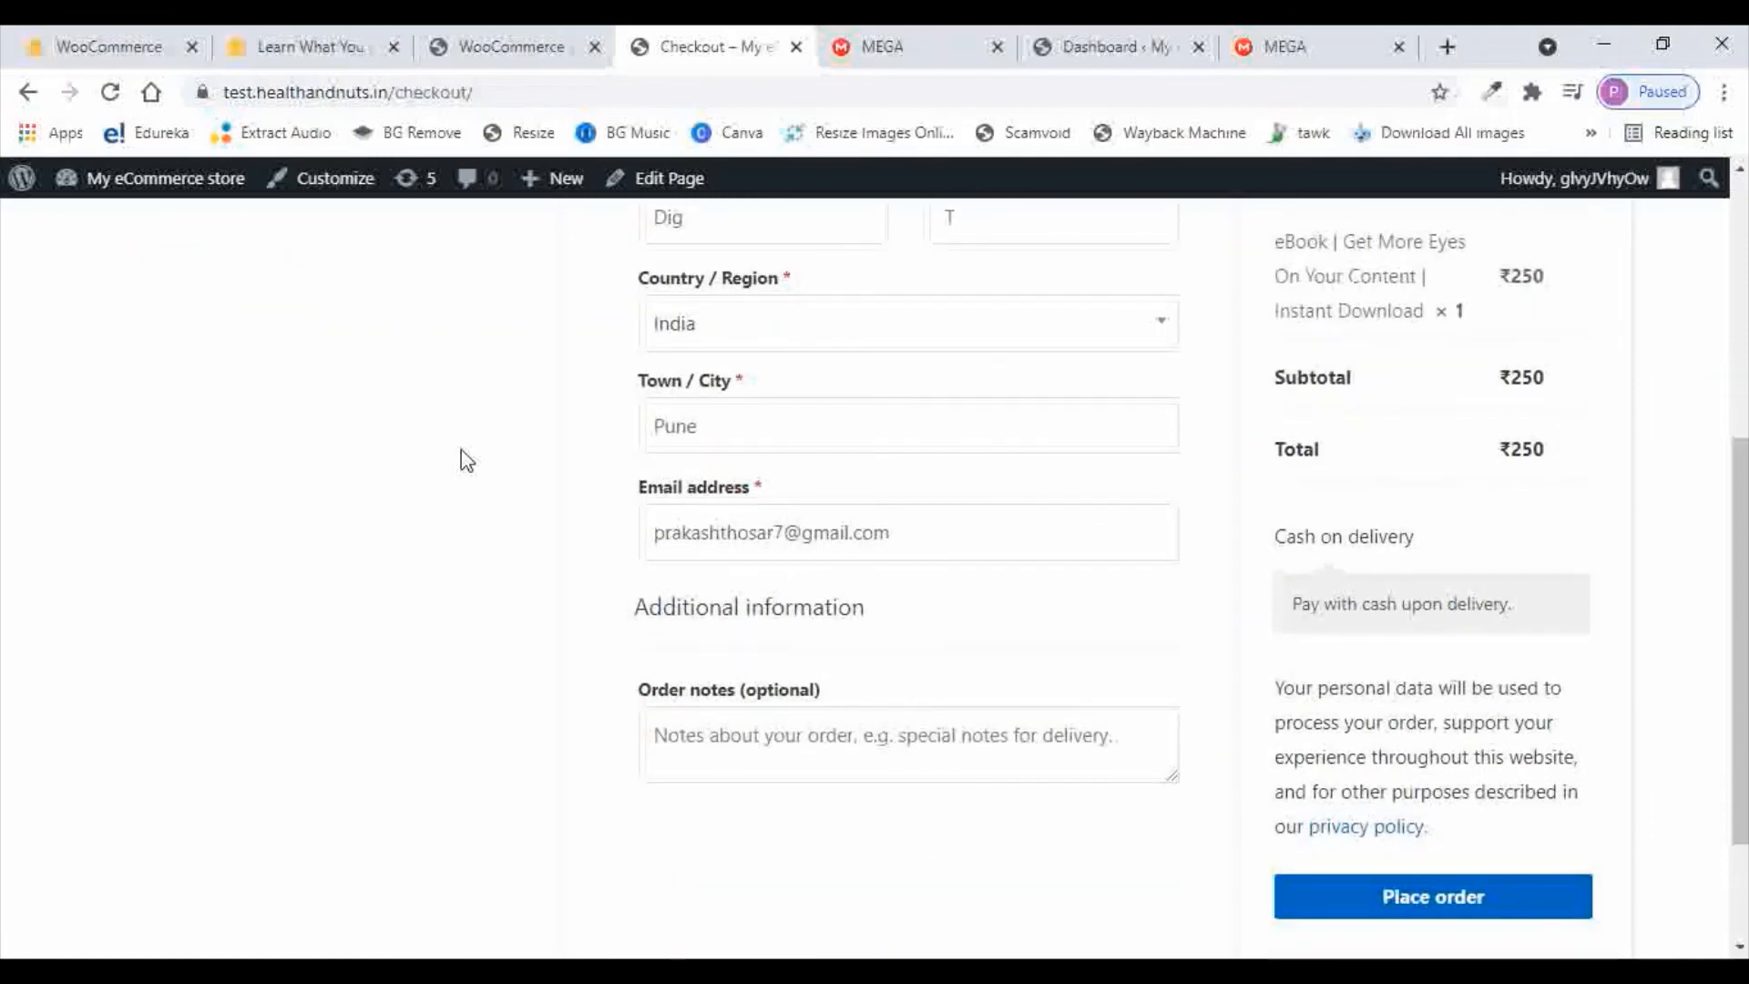
scroll(461, 450, down, 1)
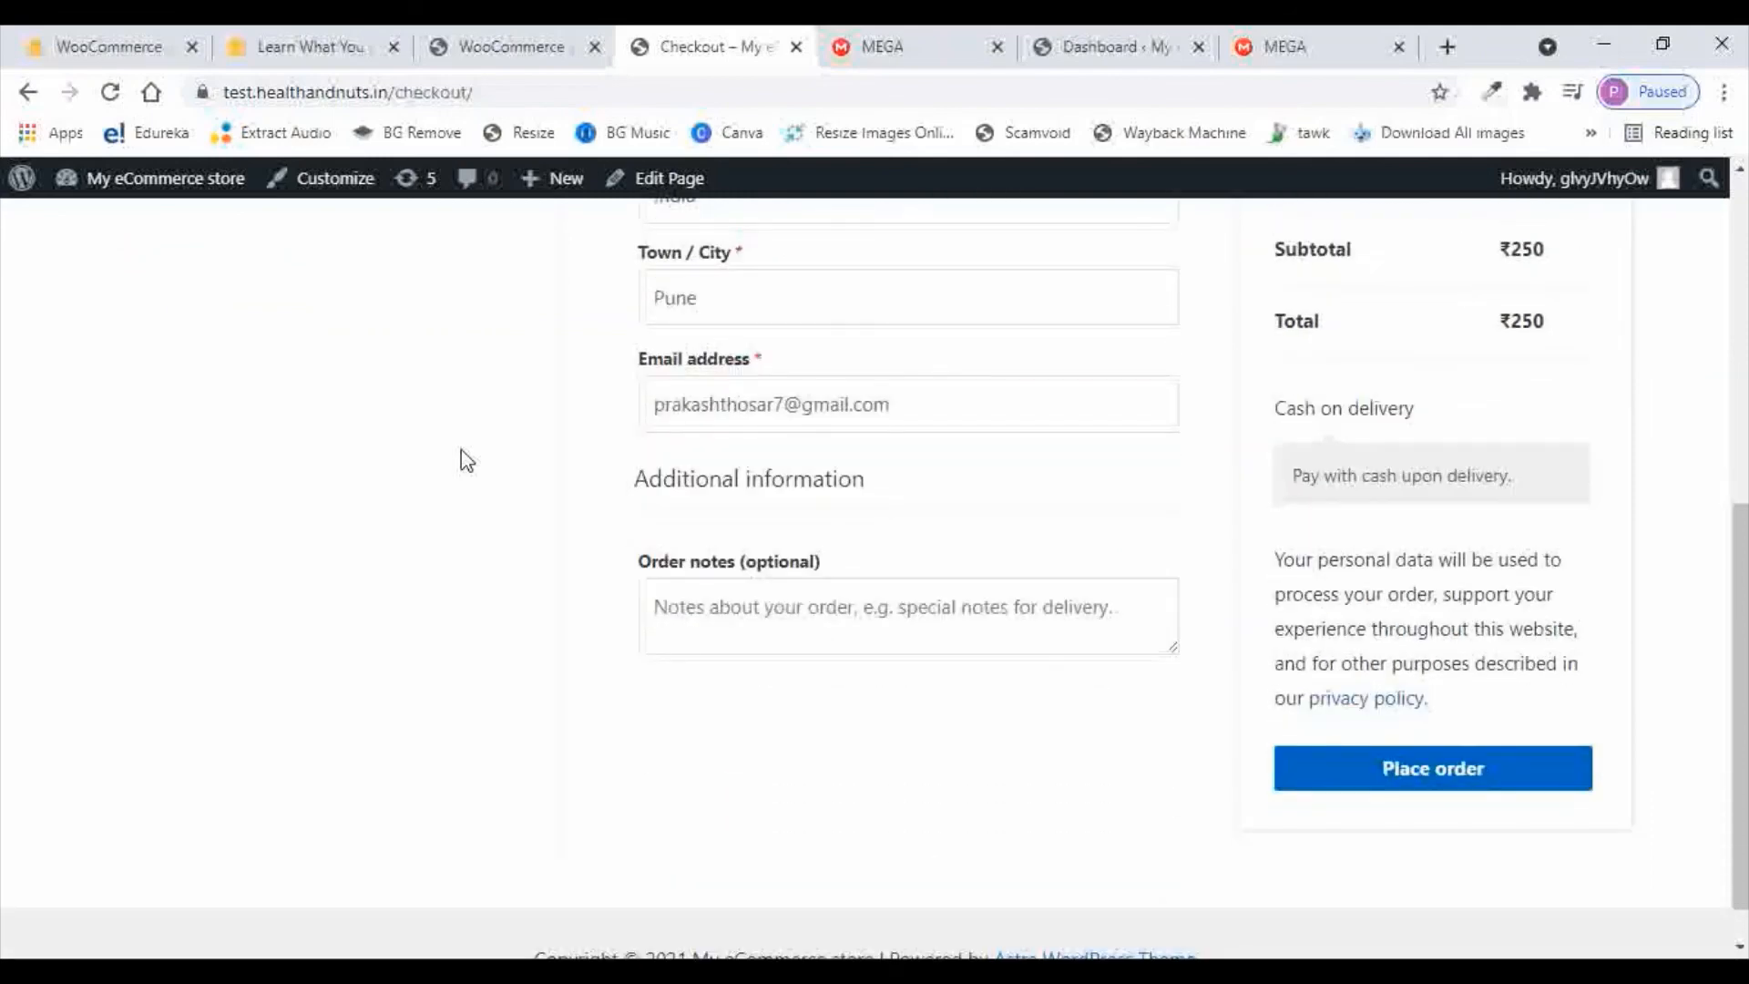
scroll(461, 450, up, 2)
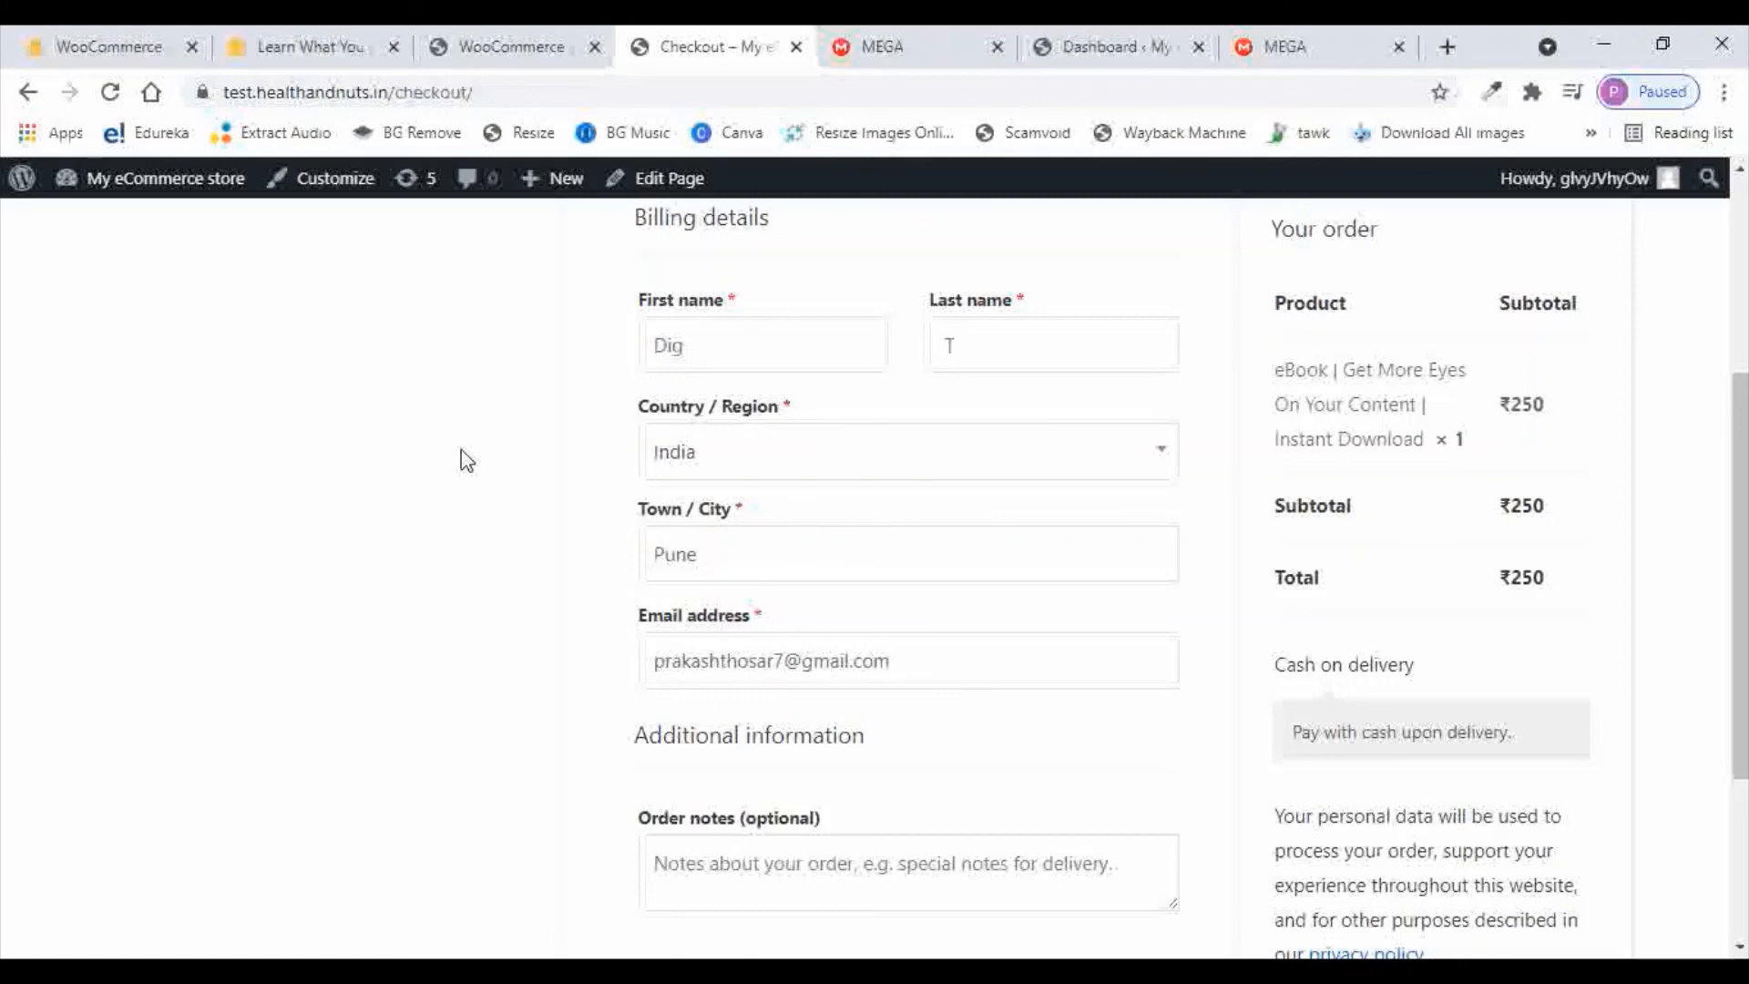
scroll(461, 450, up, 1)
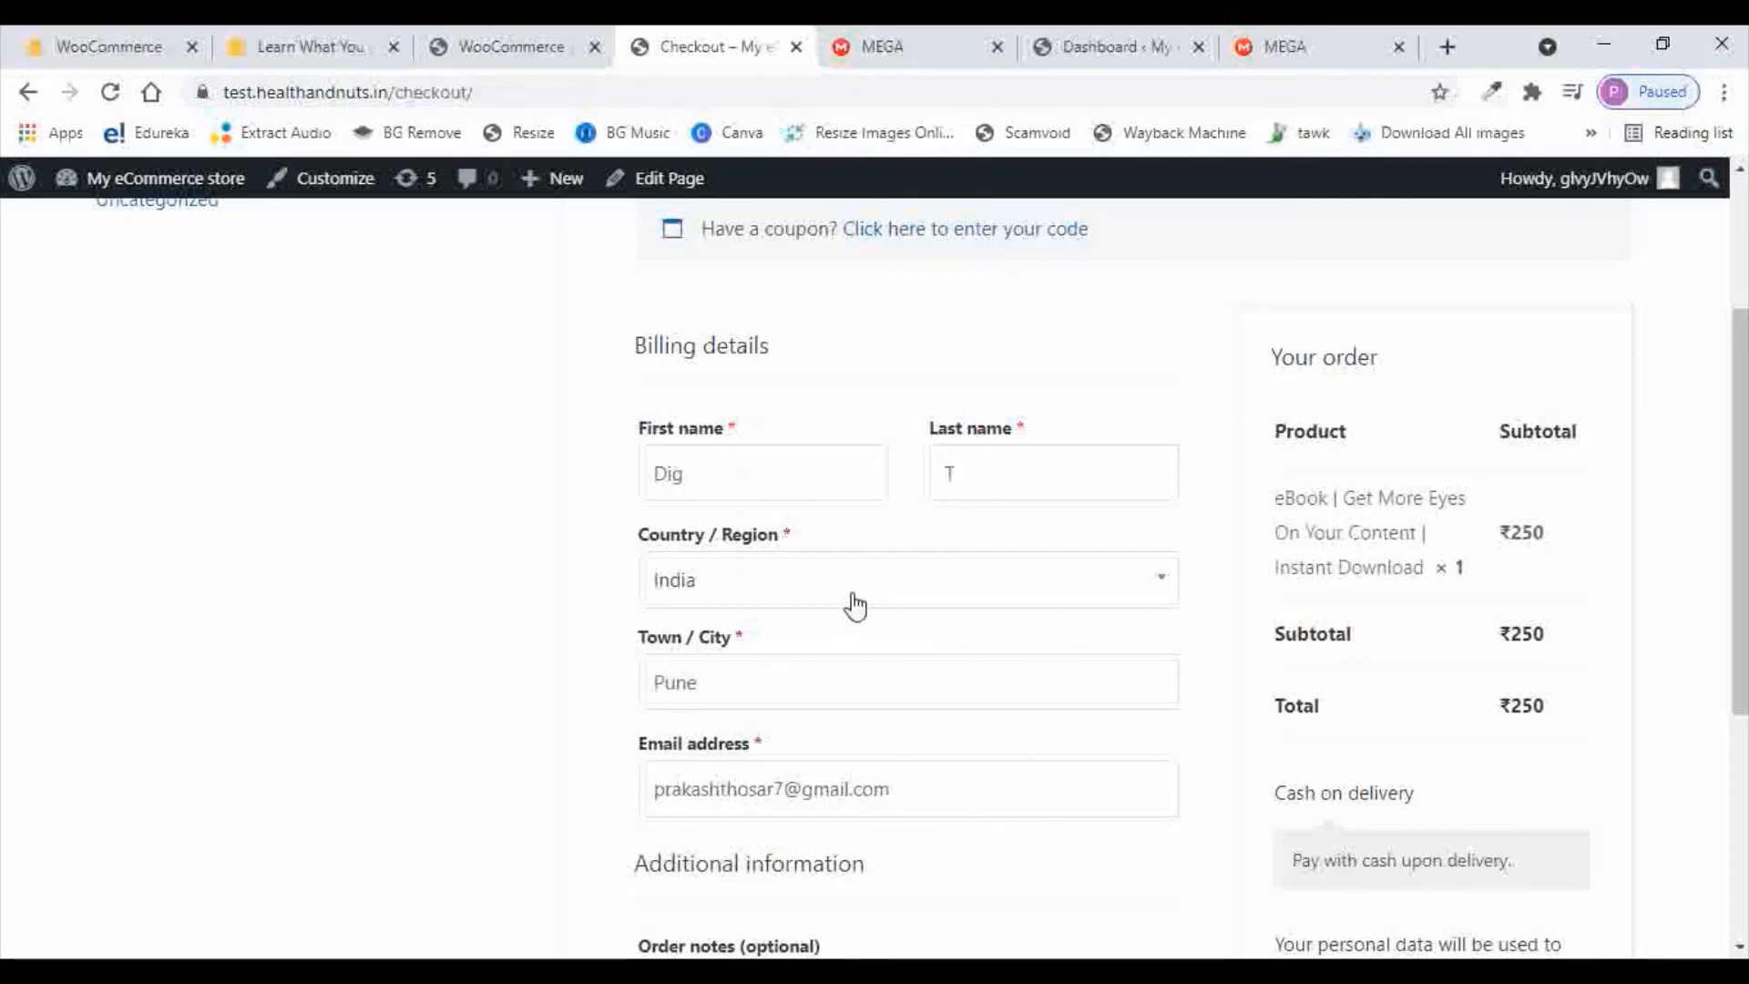
scroll(966, 579, down, 1)
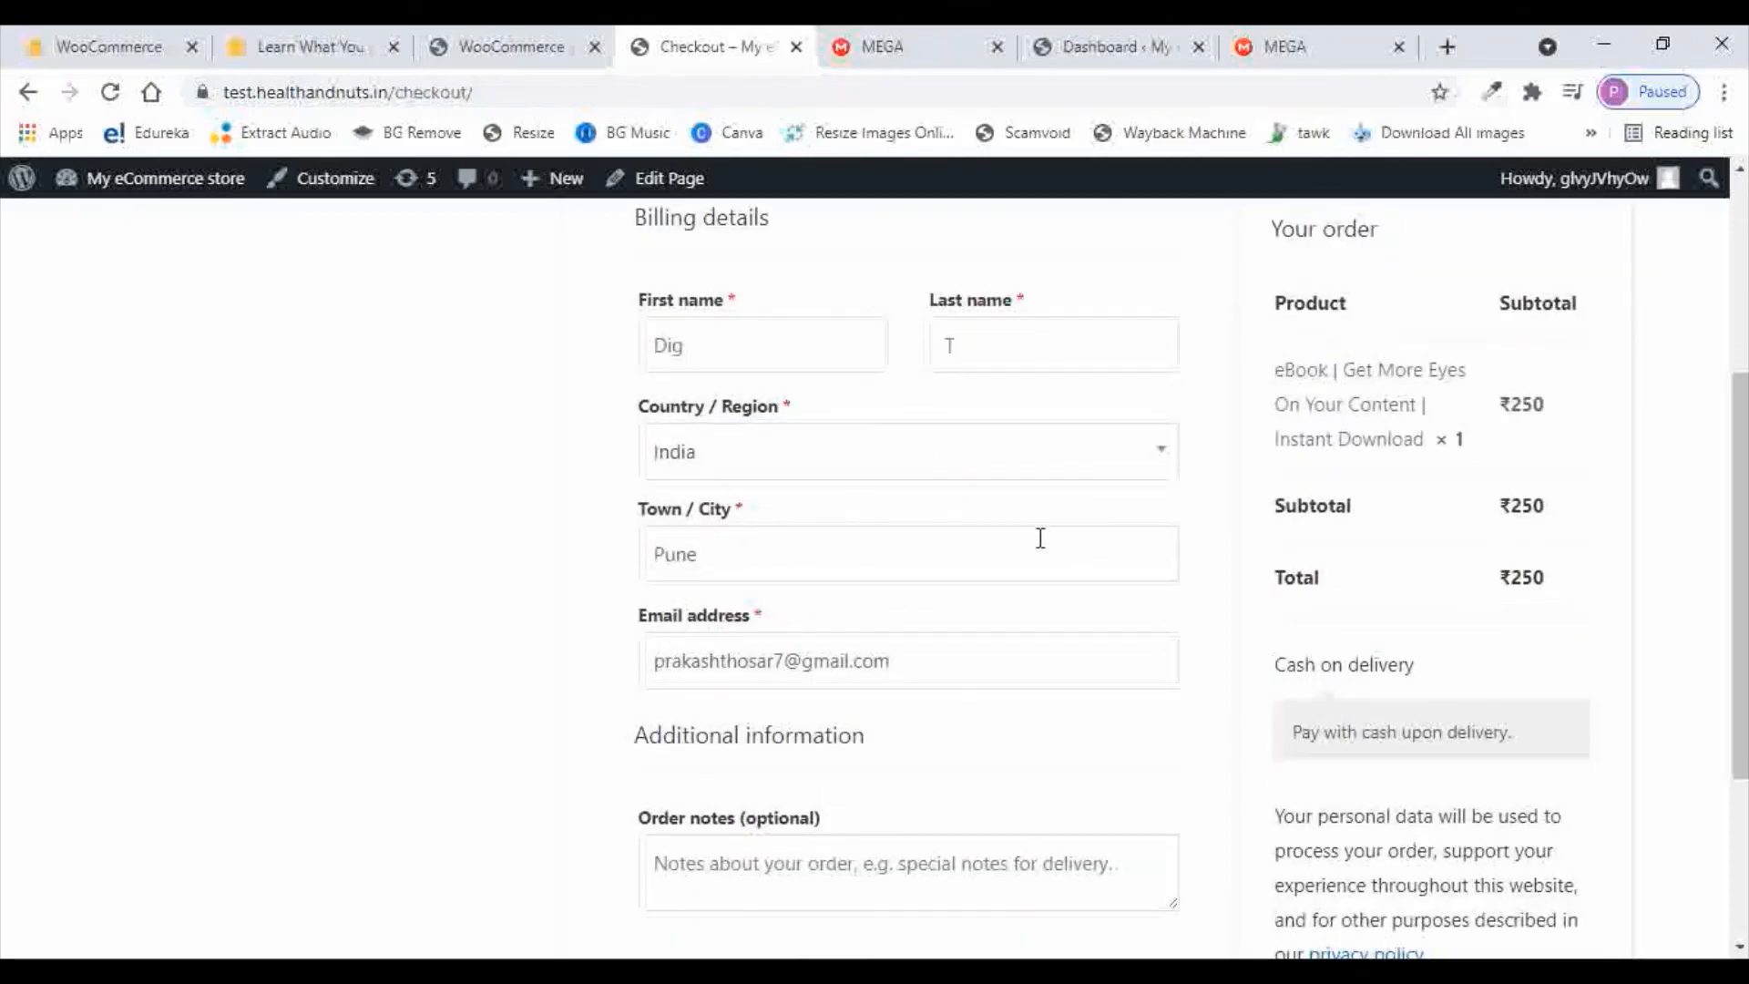
scroll(1048, 540, up, 2)
scroll(1097, 528, down, 1)
scroll(1097, 527, up, 1)
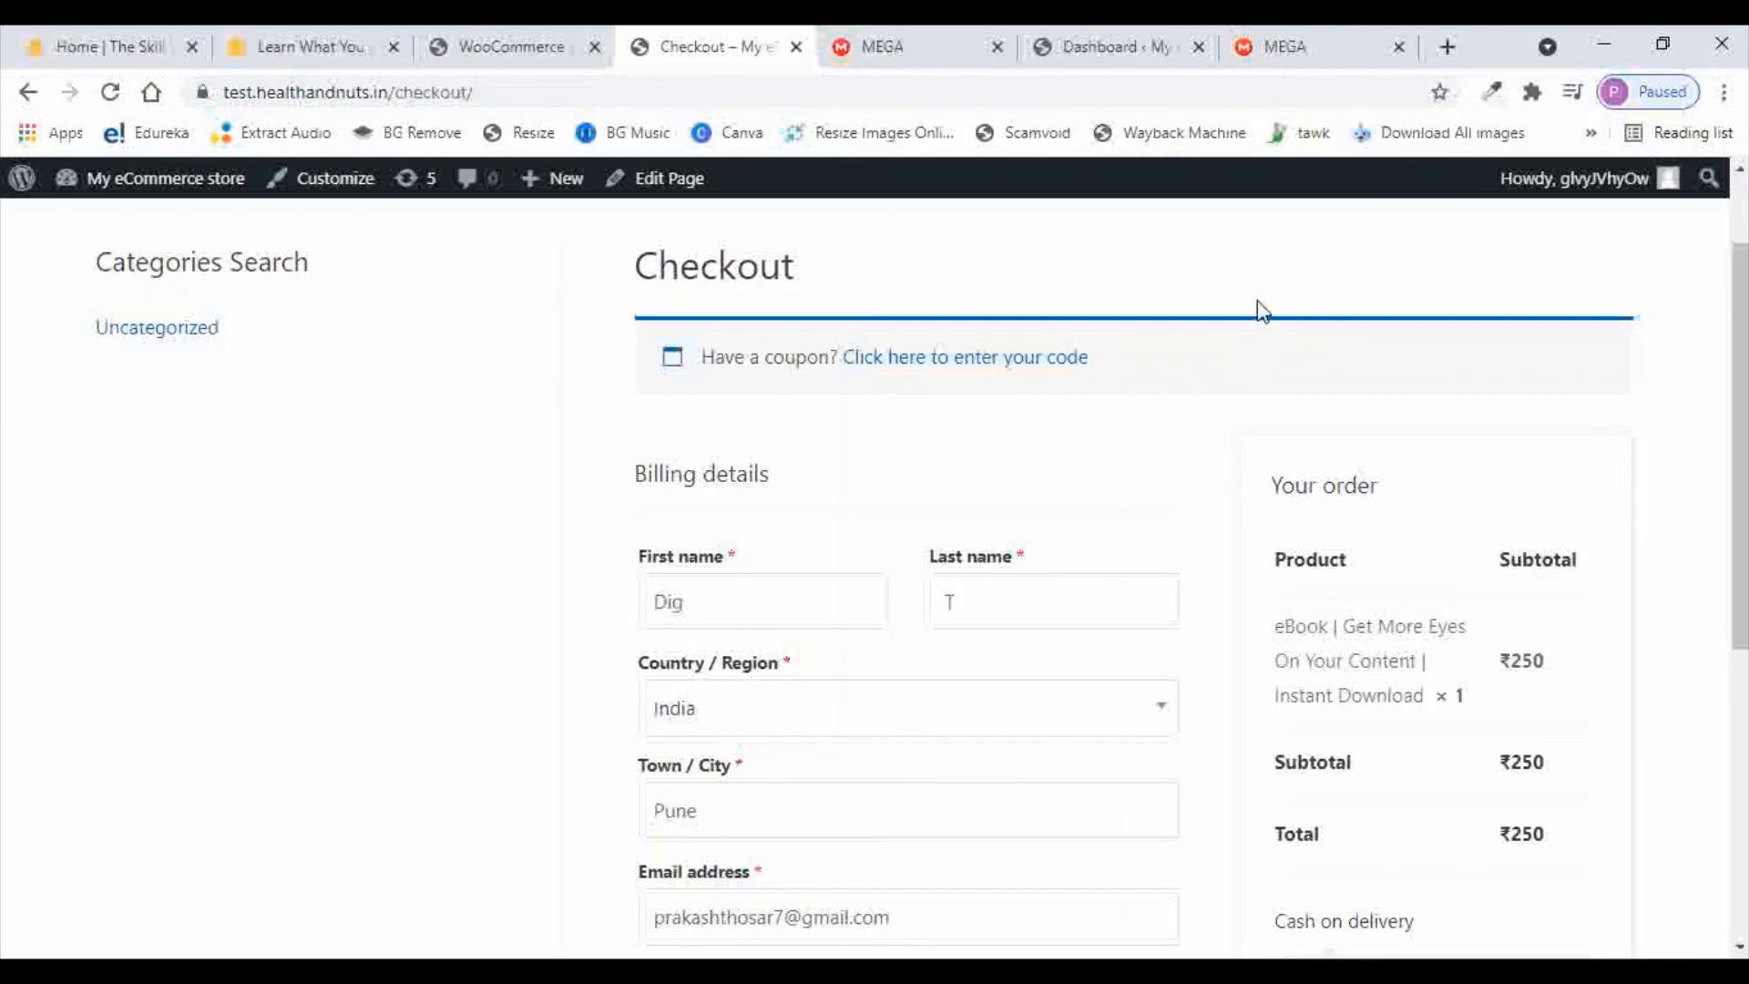
Switch to The Skill Will website's homepage with its featured learning products
click(114, 50)
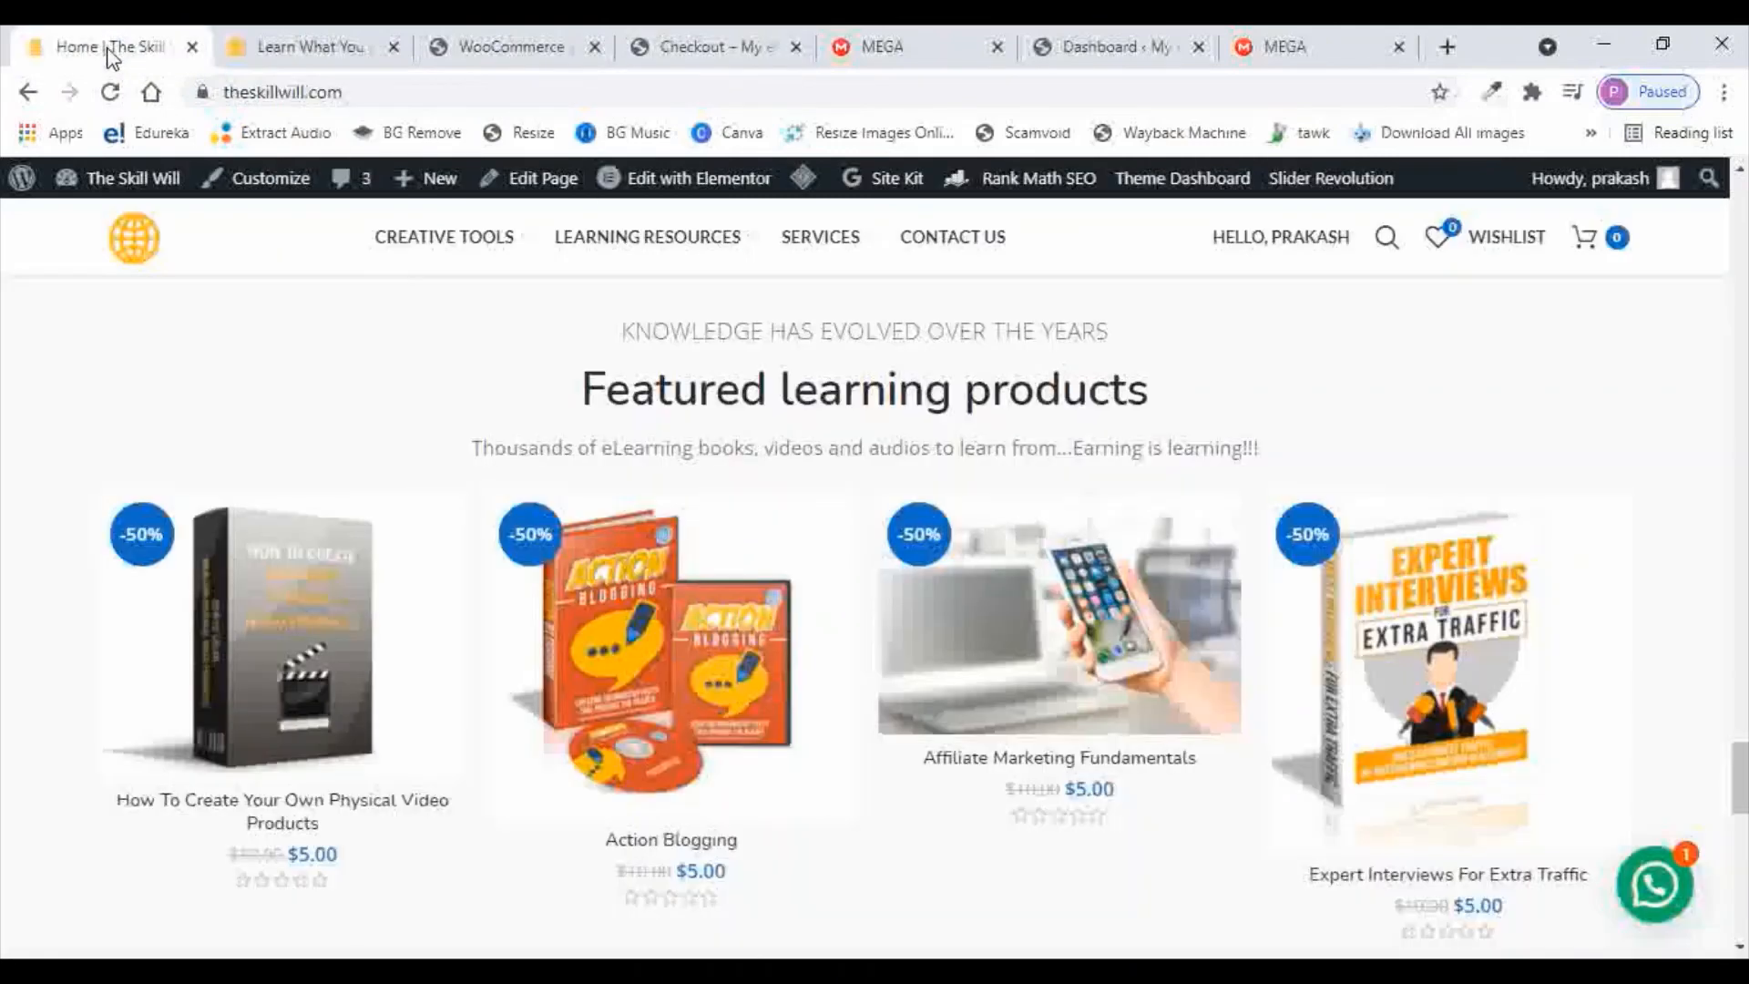